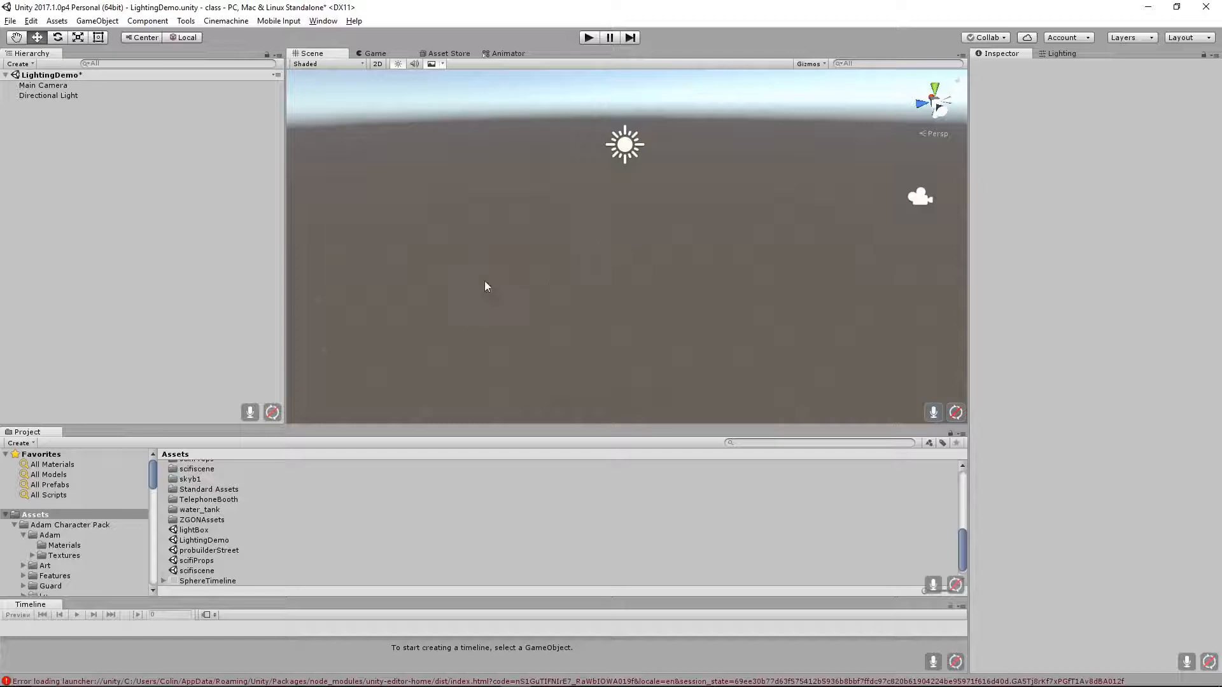
Review the Main Camera and Directional Light settings and add a 3D plane to the scene.
left_click(43, 88)
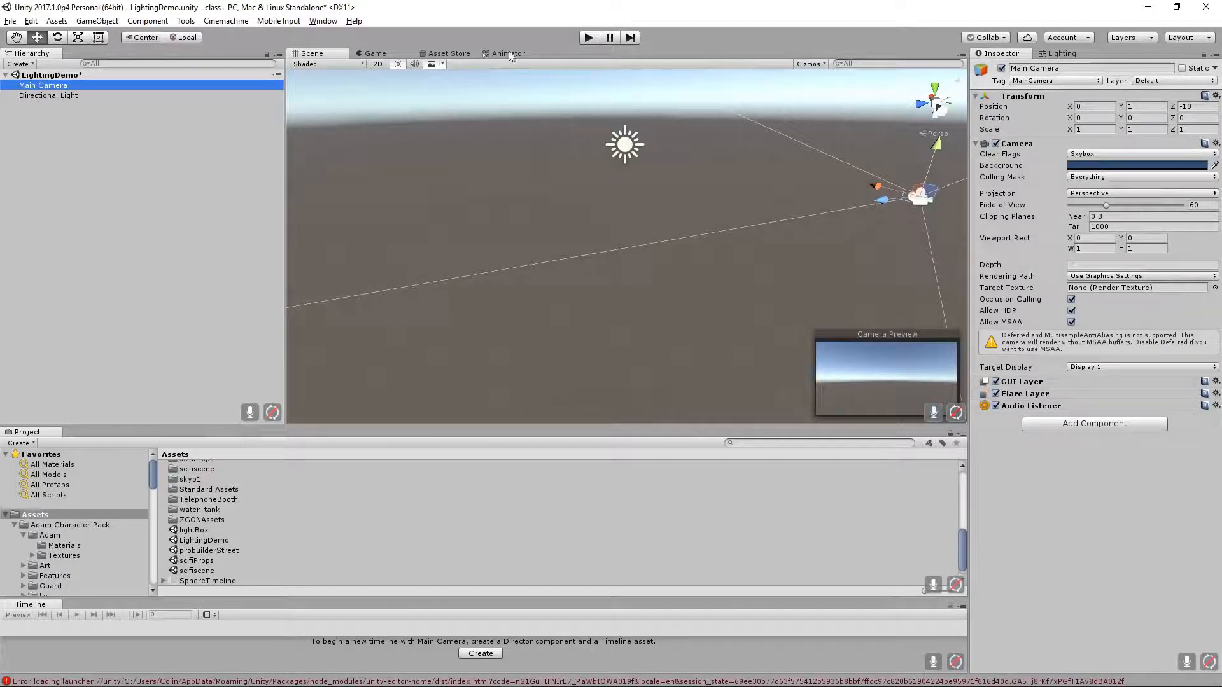
left_click(46, 94)
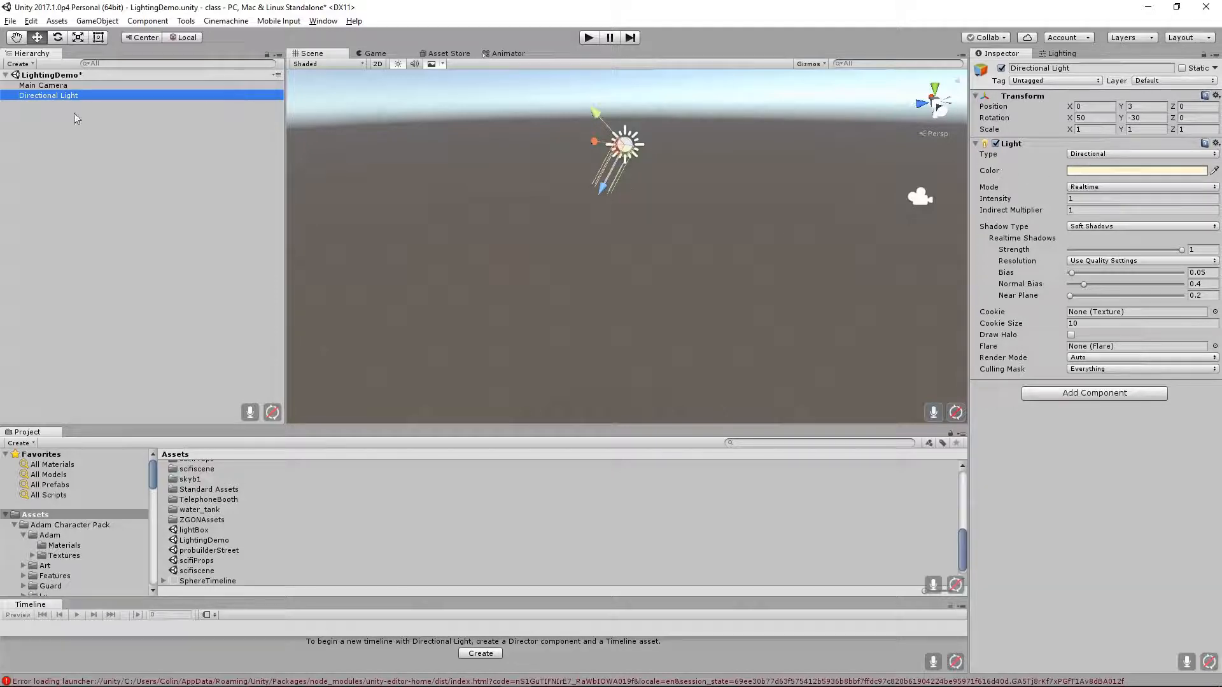
left_click(96, 23)
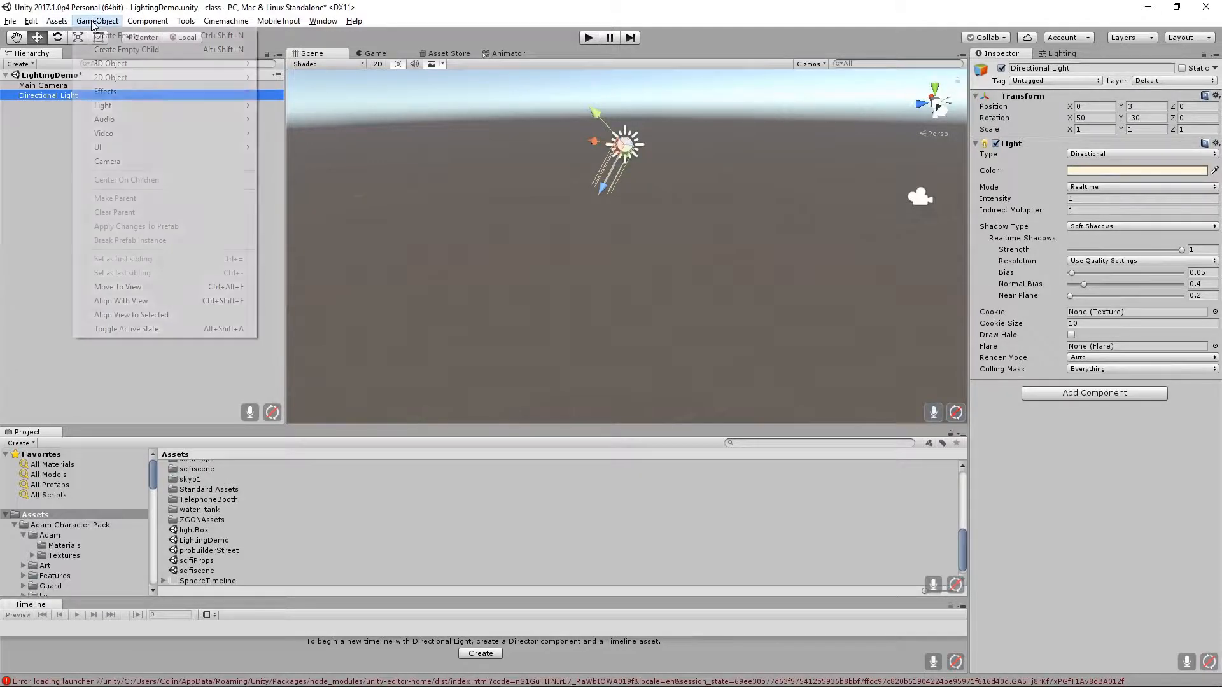
mouse_move(118, 70)
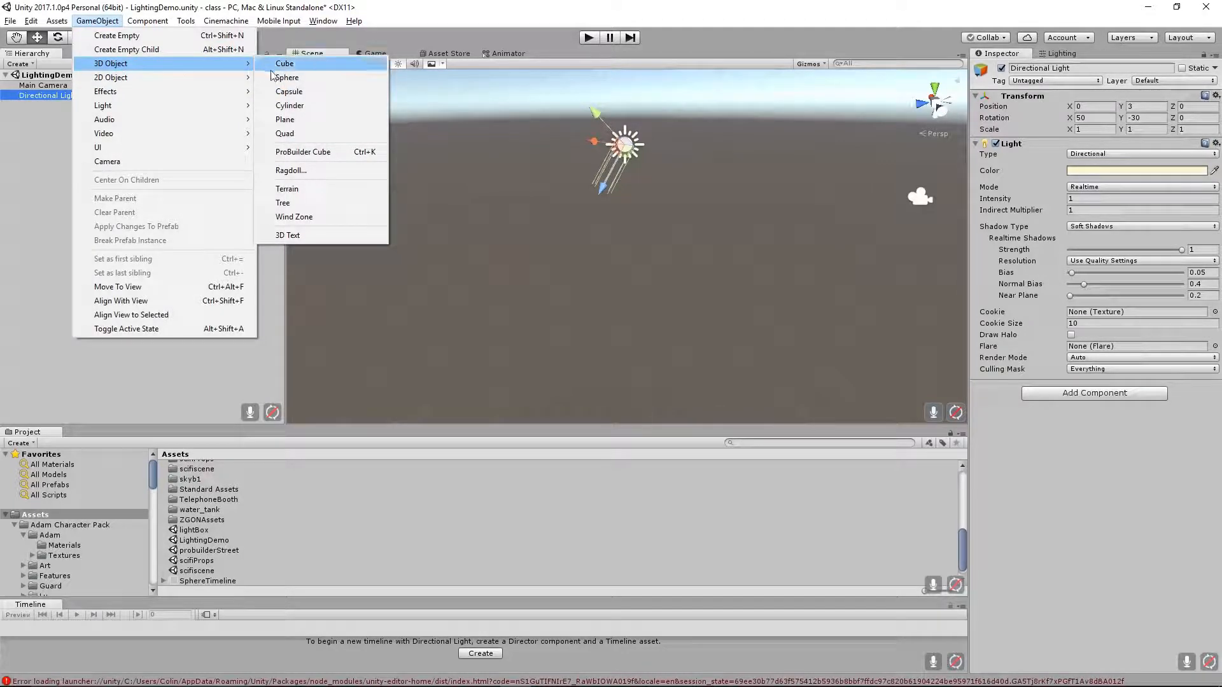
left_click(315, 121)
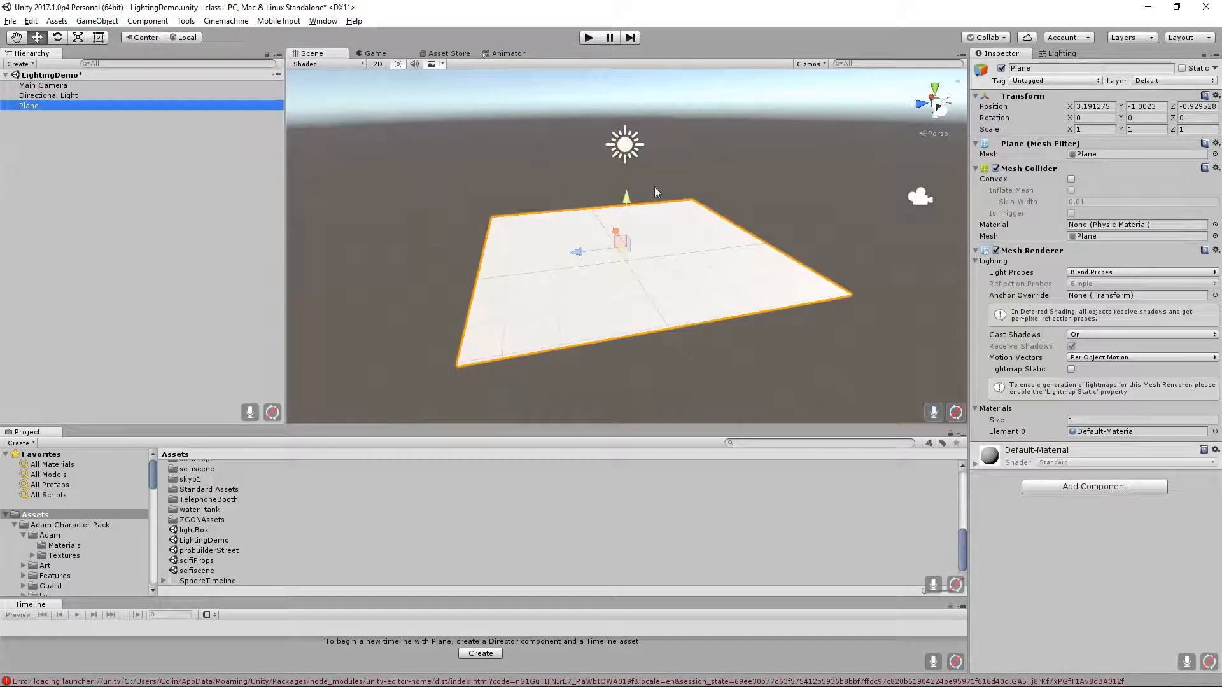
Set the plane's position to 0 on the X, Y and Z axes.
left_click(1111, 106)
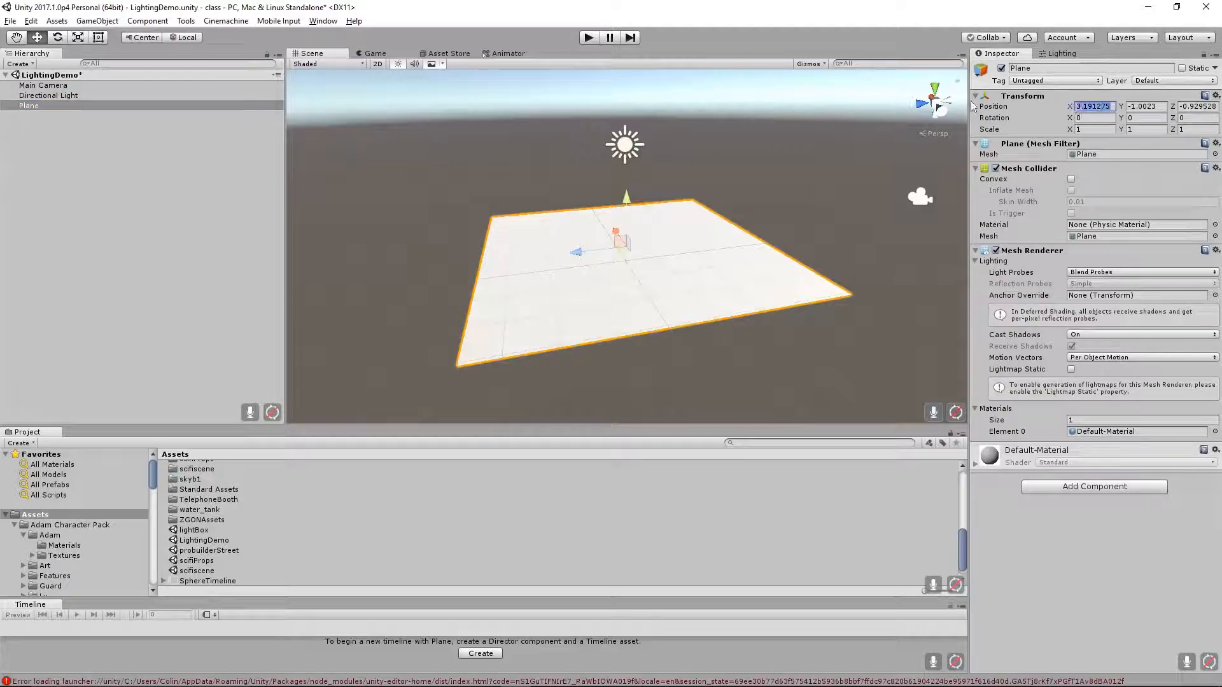
type("0")
left_click(1155, 107)
type("0")
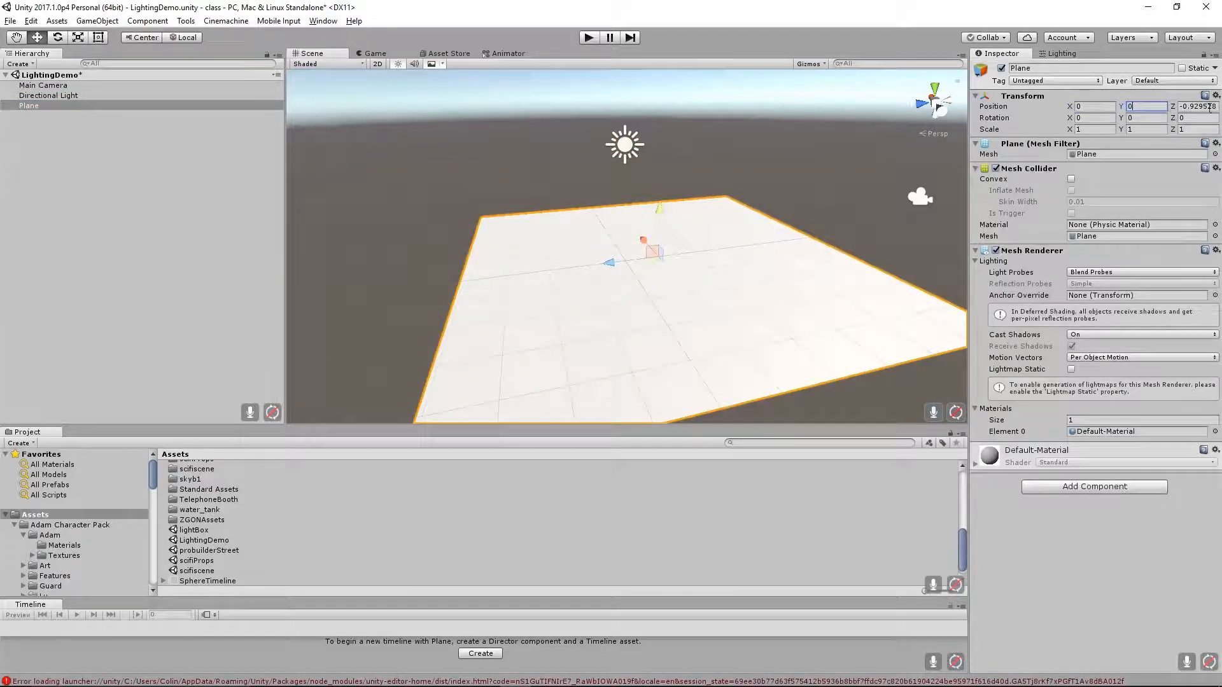
left_click(1193, 106)
type("0")
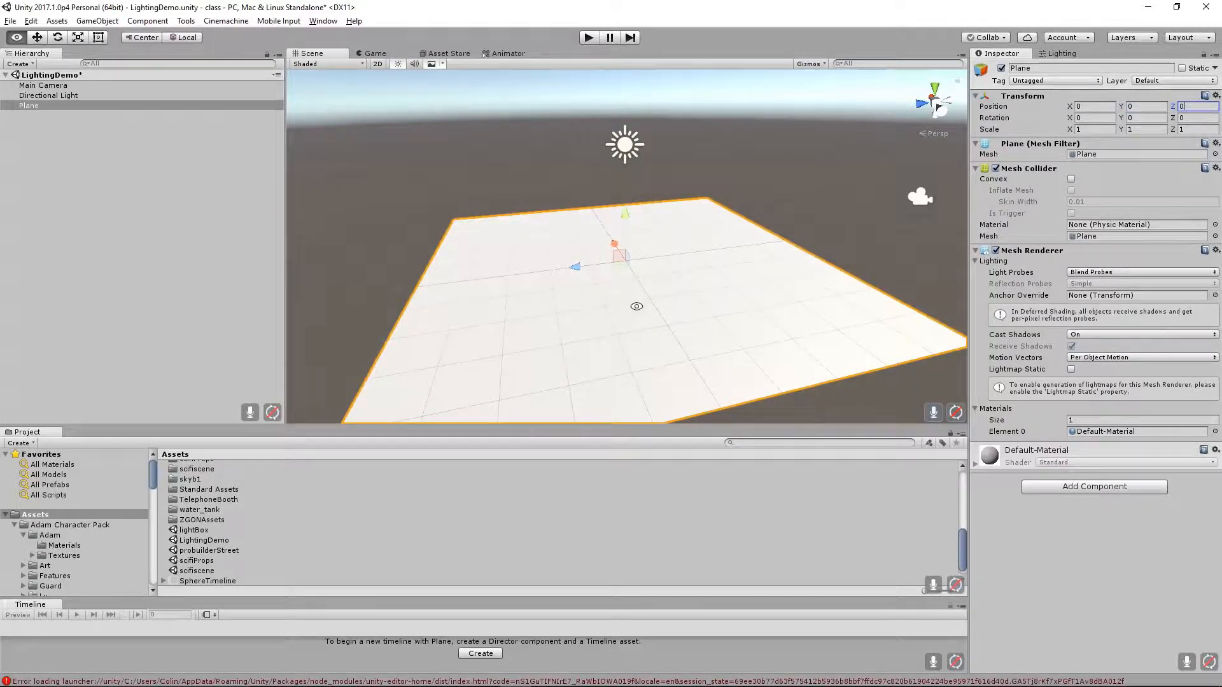
Scale the plane up uniformly to about 72.8 on all three axes.
mouse_move(636, 306)
left_mouse_down("alt")
mouse_move(643, 292)
mouse_move(650, 303)
left_mouse_up("alt")
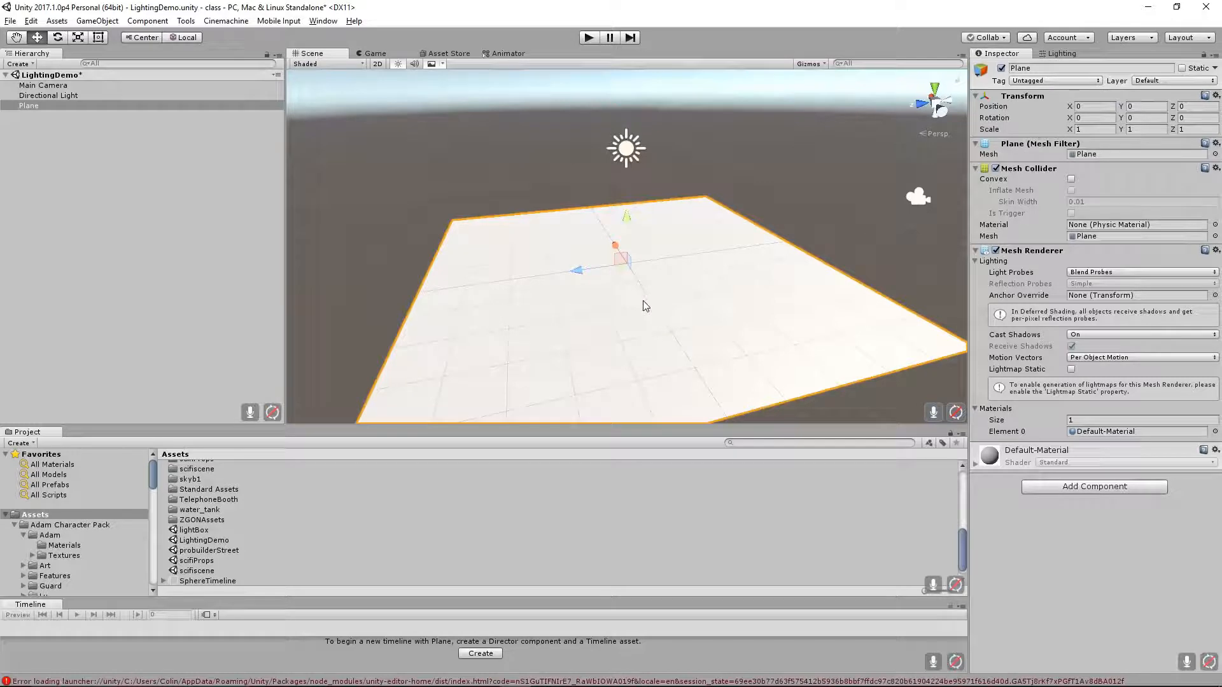
key("r")
left_click_drag(625, 264, 40, 218)
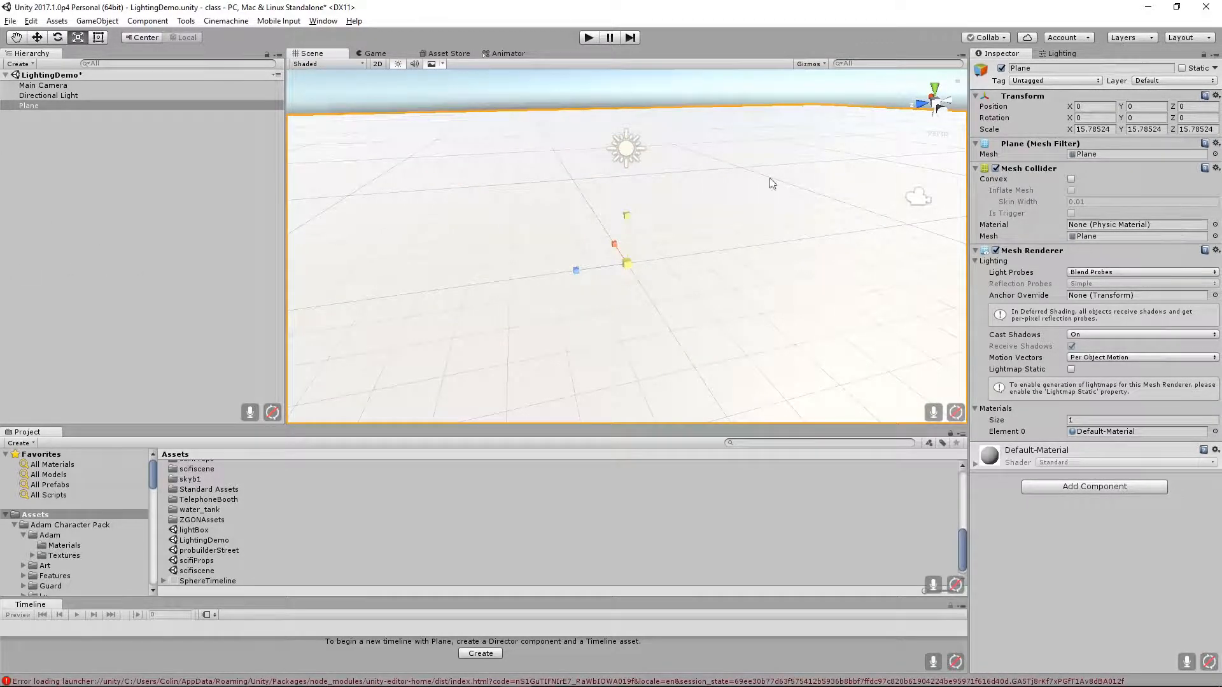
left_click_drag(626, 266, 602, 315)
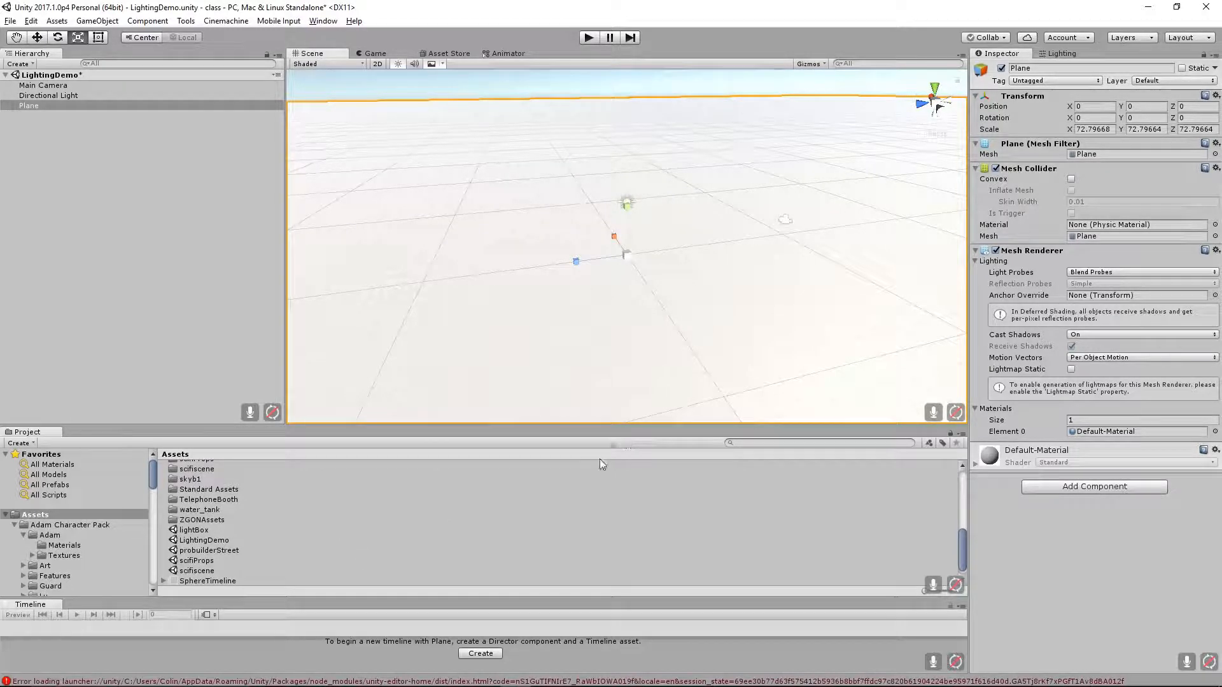
Collapse the Adam Character Pack and DarkUnityAssets folders and show the contents of the materials folder.
scroll(91, 540, "down", 3)
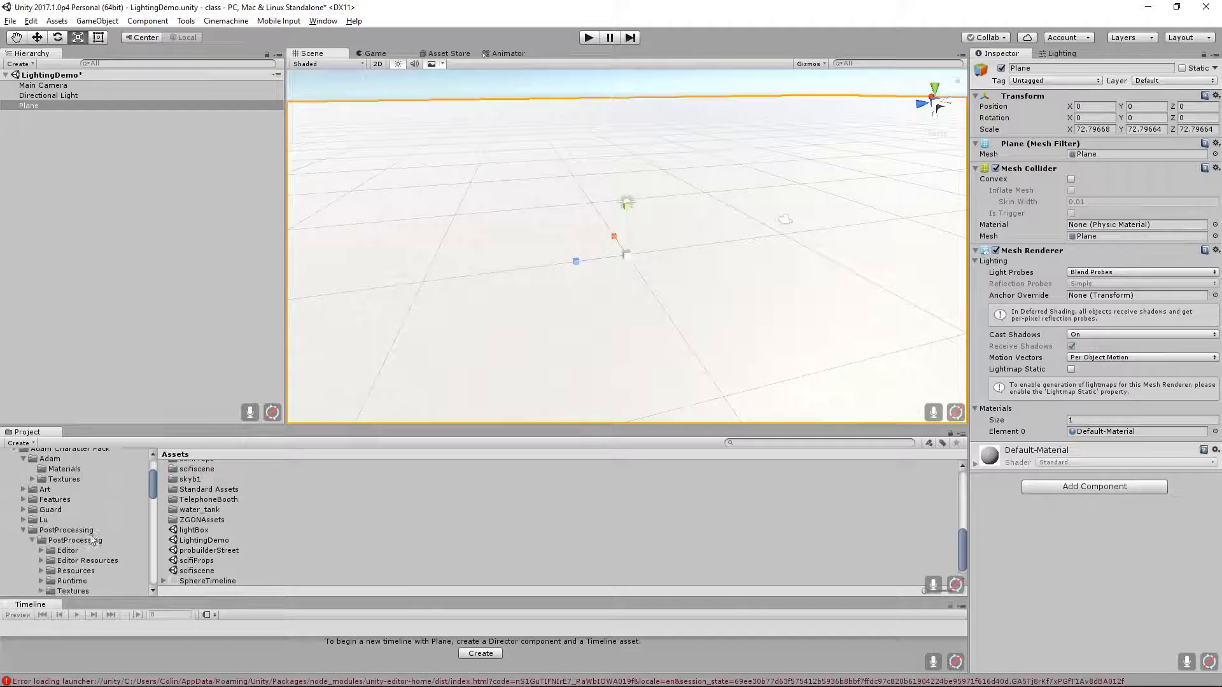
scroll(81, 512, "up", 3)
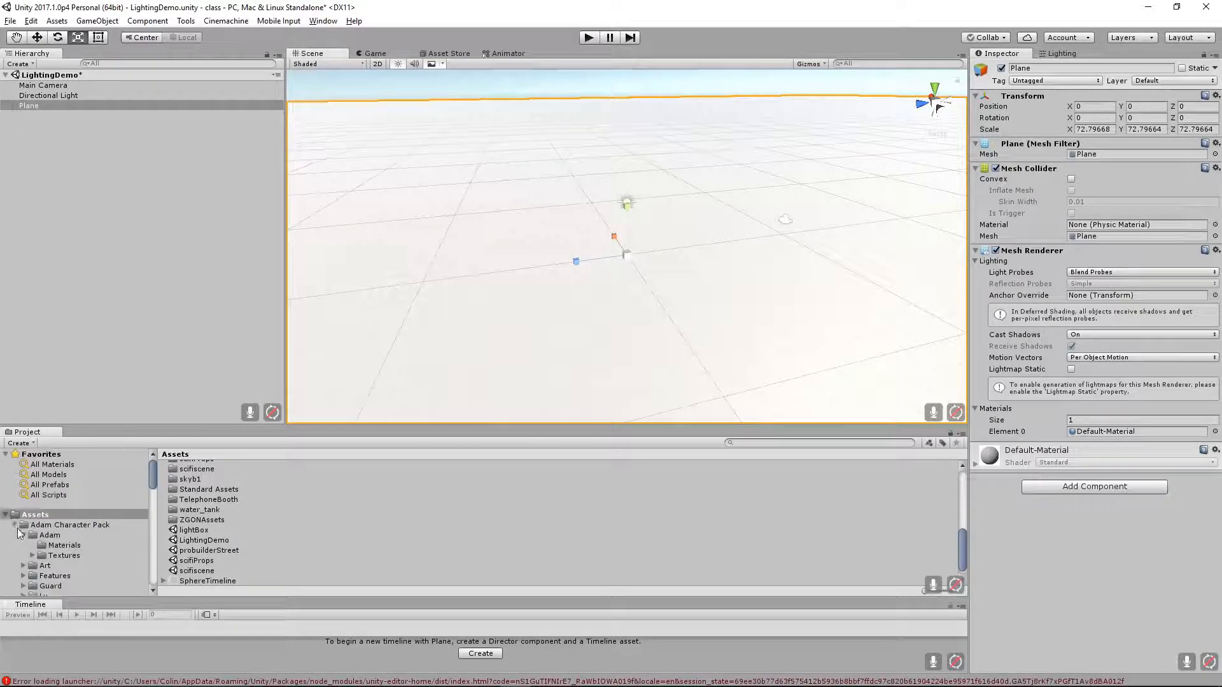
left_click(14, 525)
left_click(15, 545)
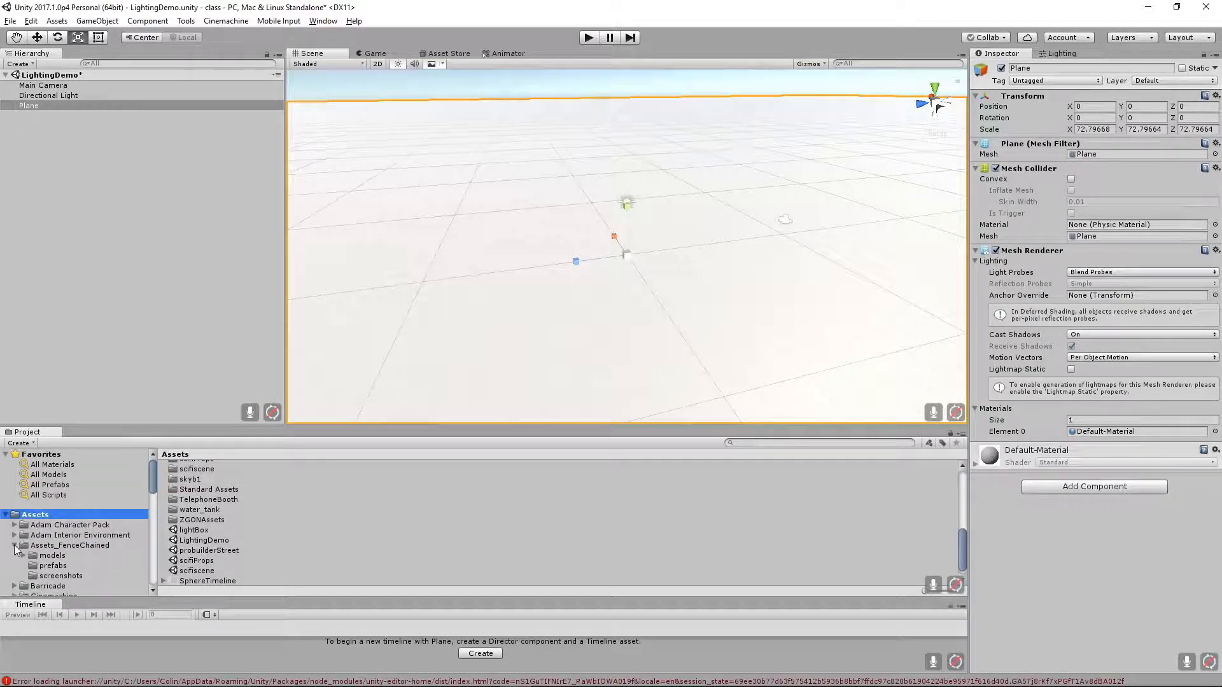
scroll(84, 538, "down", 4)
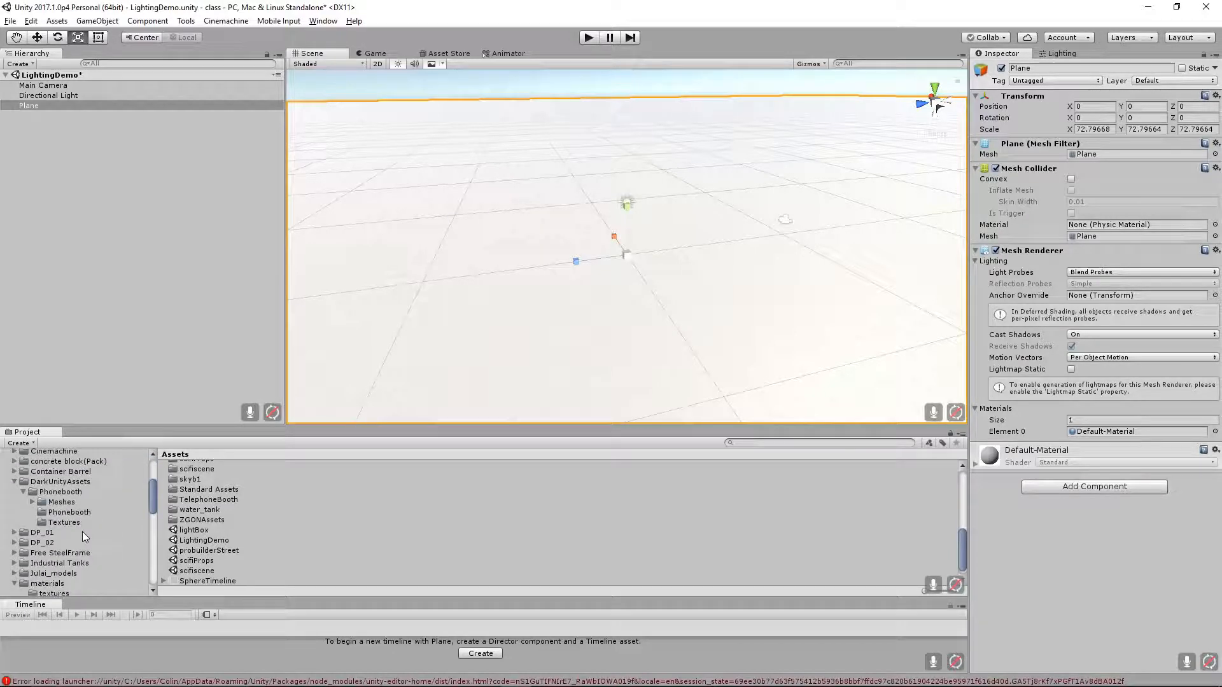
left_click(14, 482)
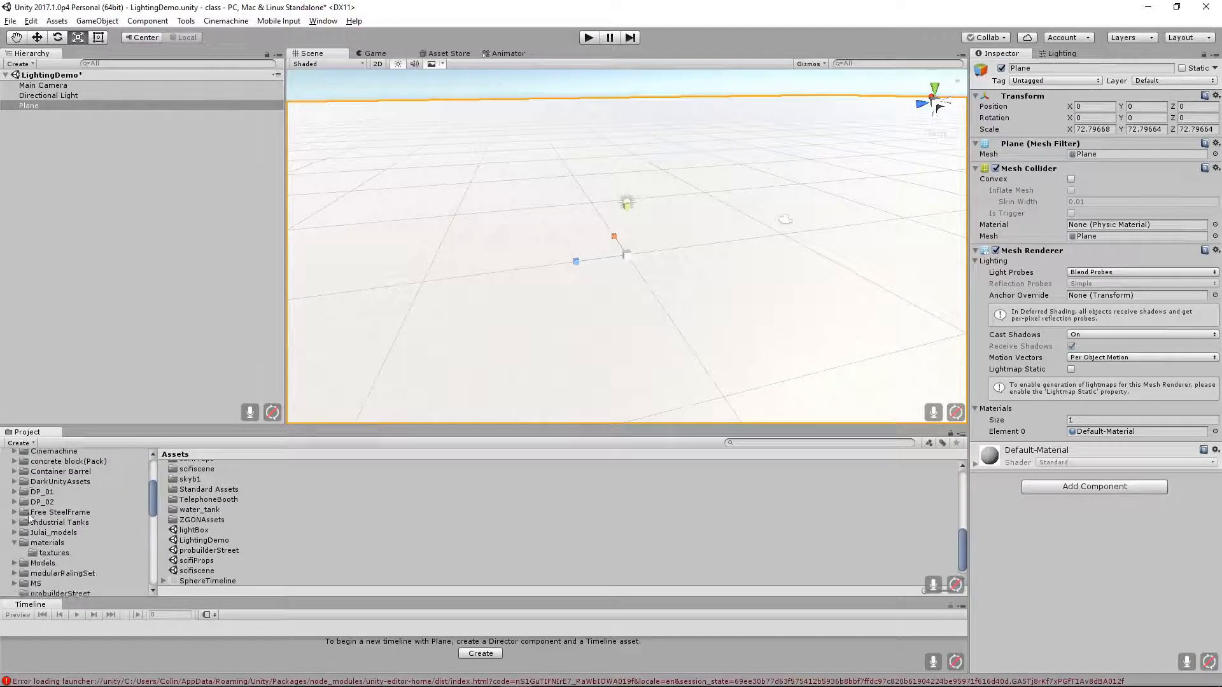
left_click(45, 542)
Create a new material named checkerfloor in the materials folder and apply it to the plane.
right_click(441, 520)
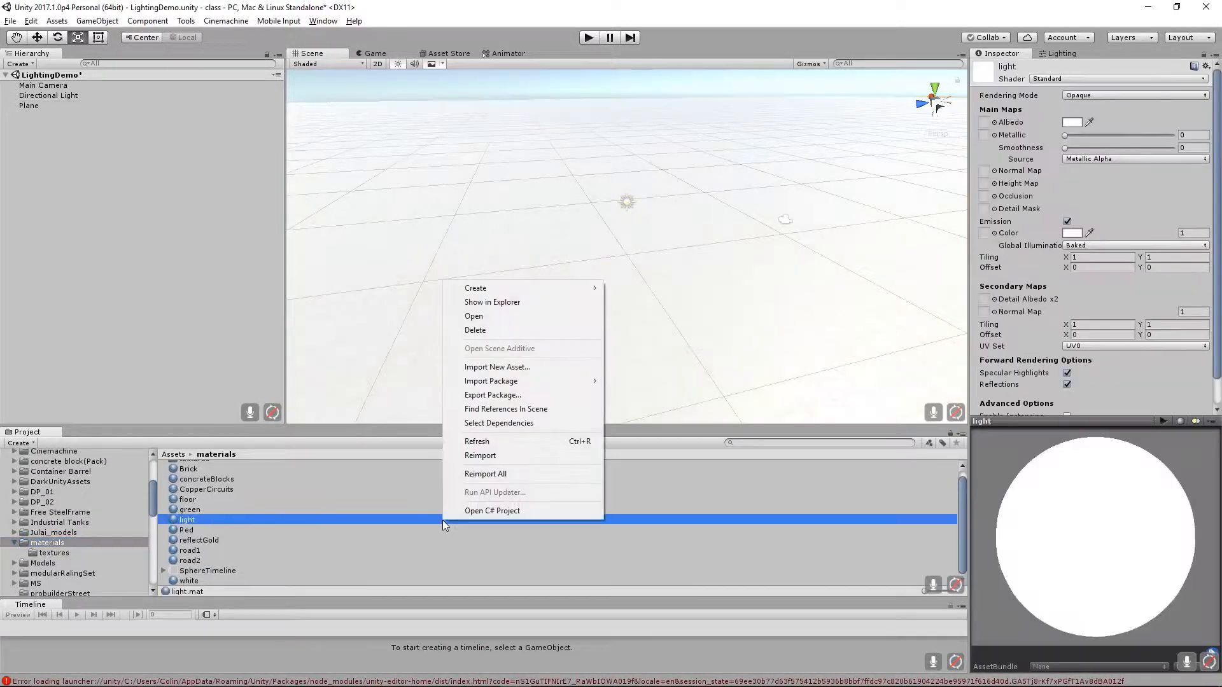
mouse_move(499, 287)
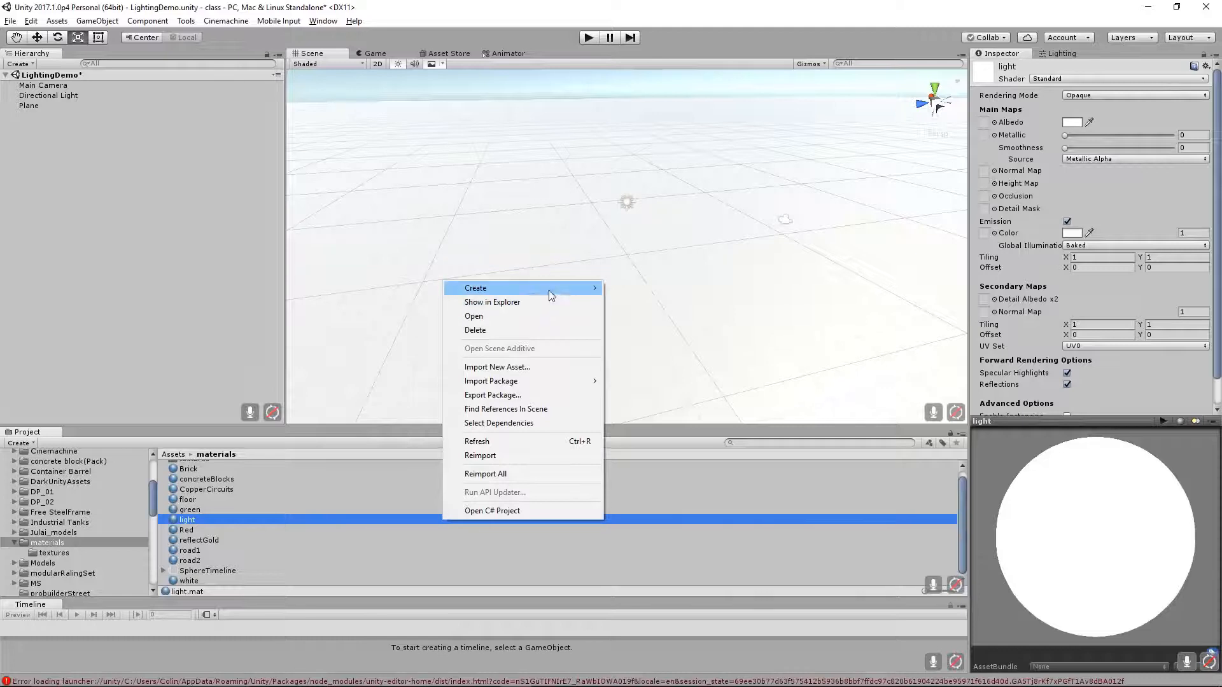
mouse_move(564, 288)
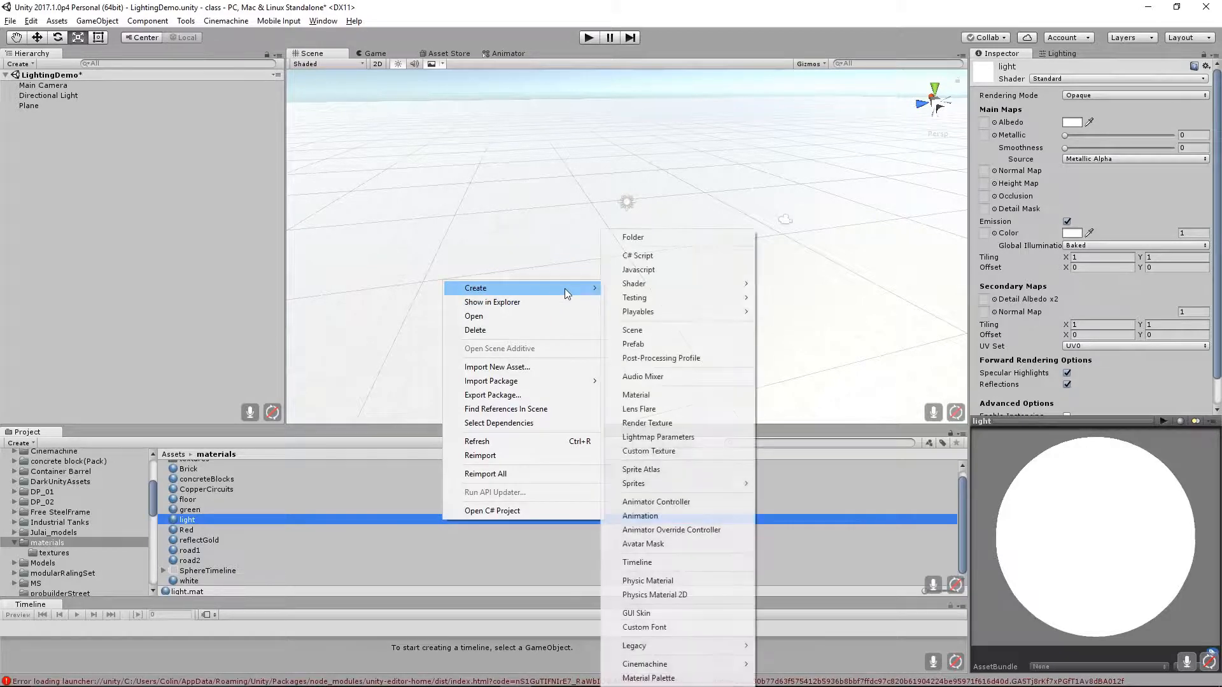
left_click(699, 394)
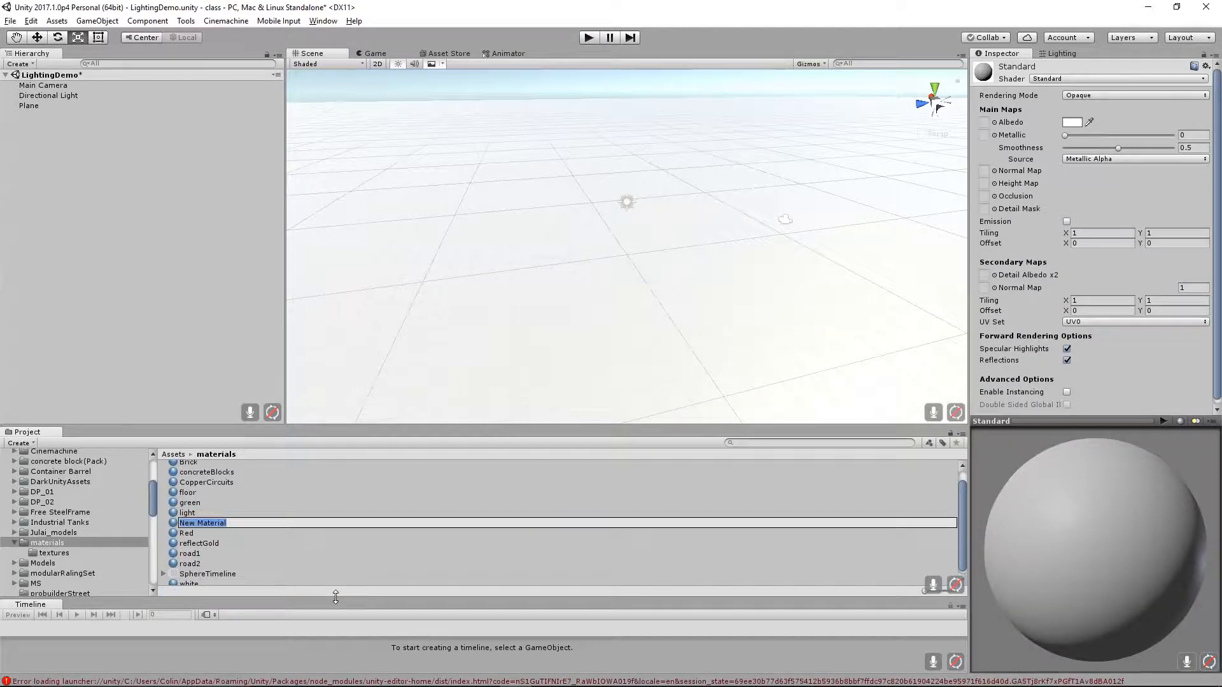
type("checkerfloor")
key("Return")
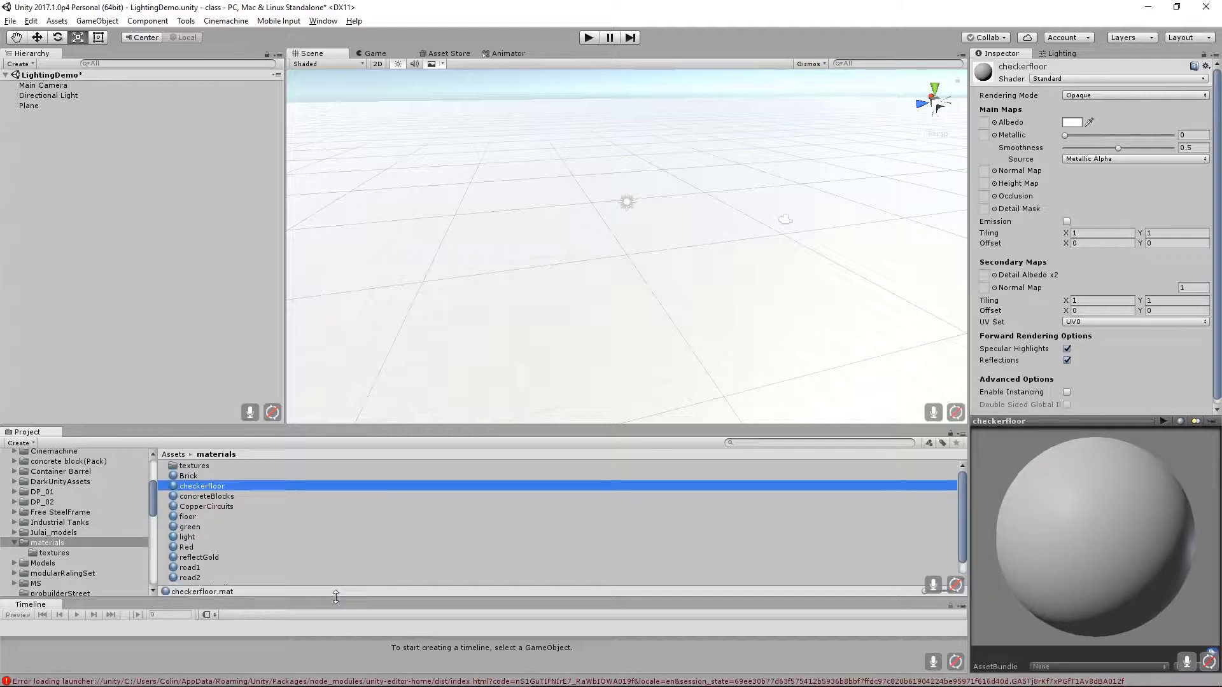
left_click_drag(173, 488, 634, 333)
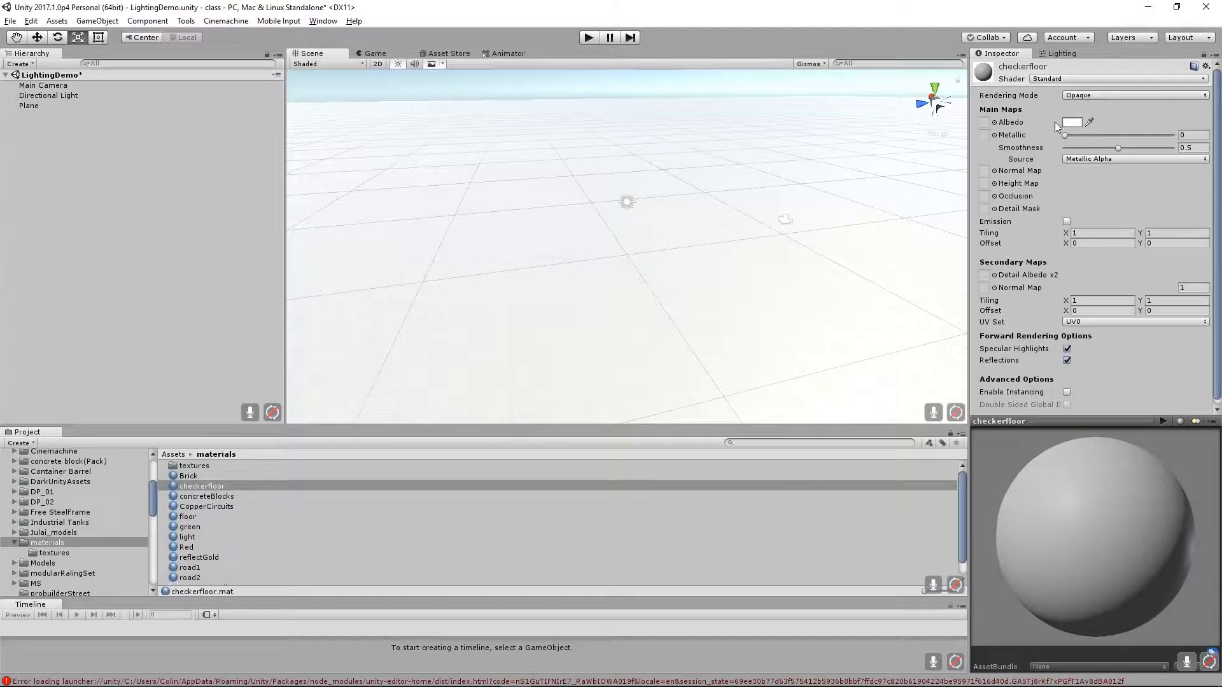
left_click(994, 123)
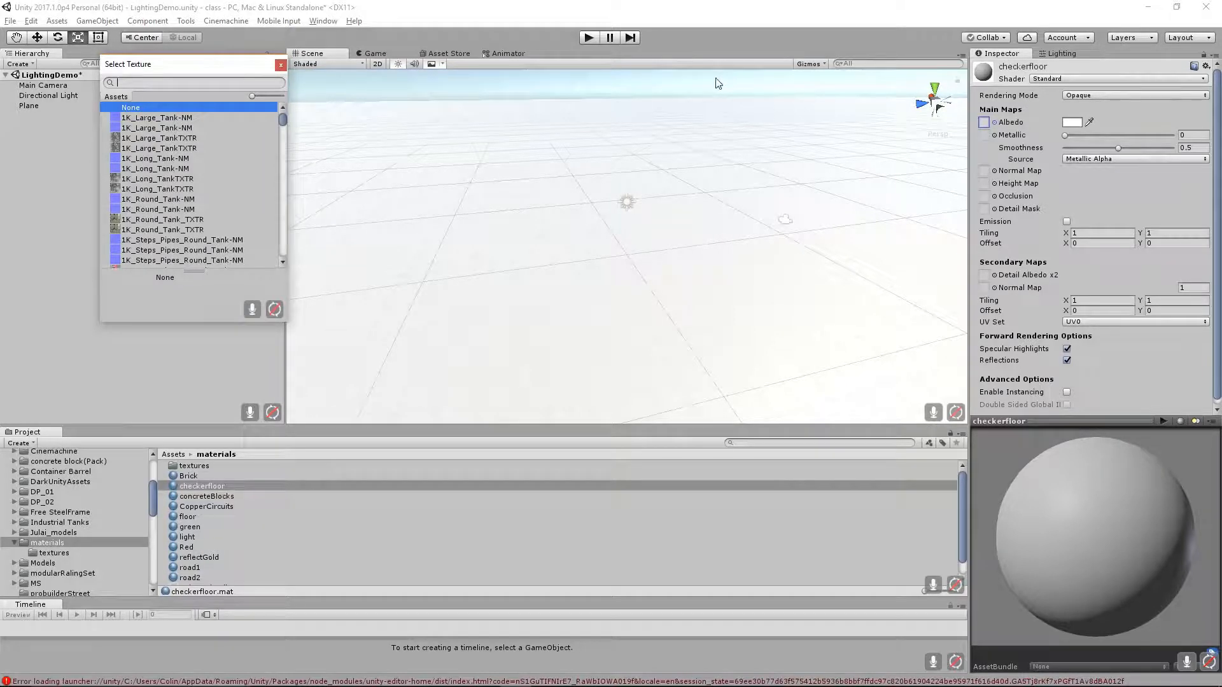
left_click(1142, 79)
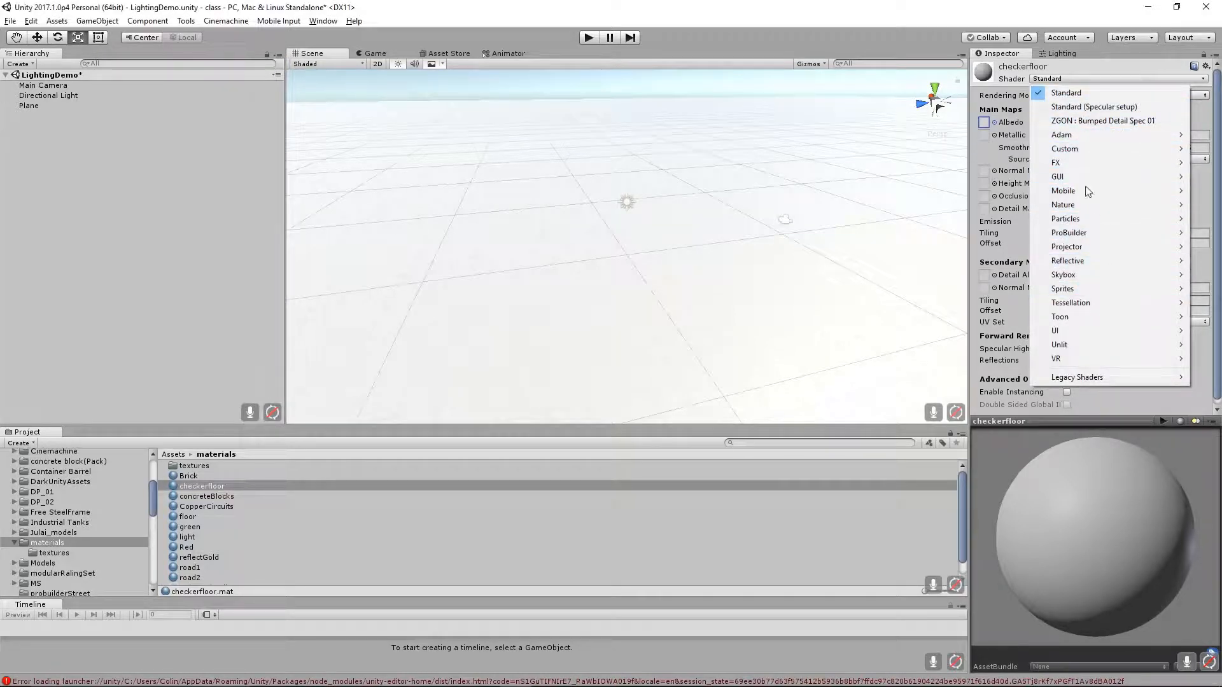
mouse_move(1053, 152)
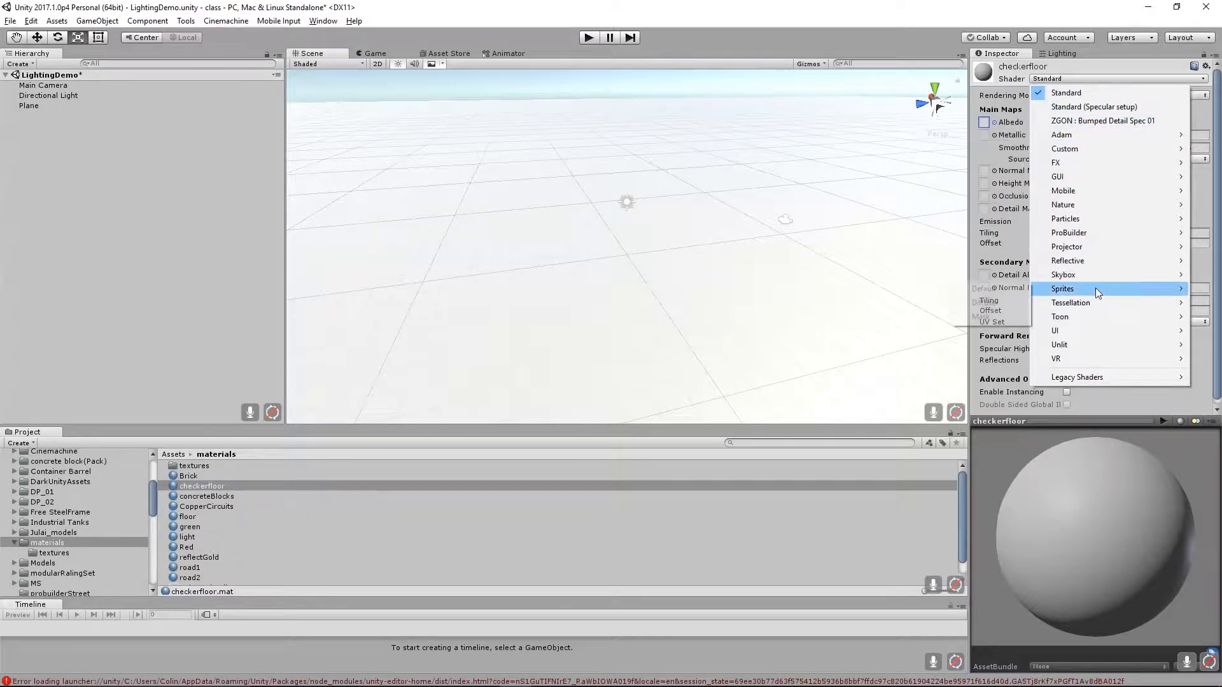
mouse_move(1102, 240)
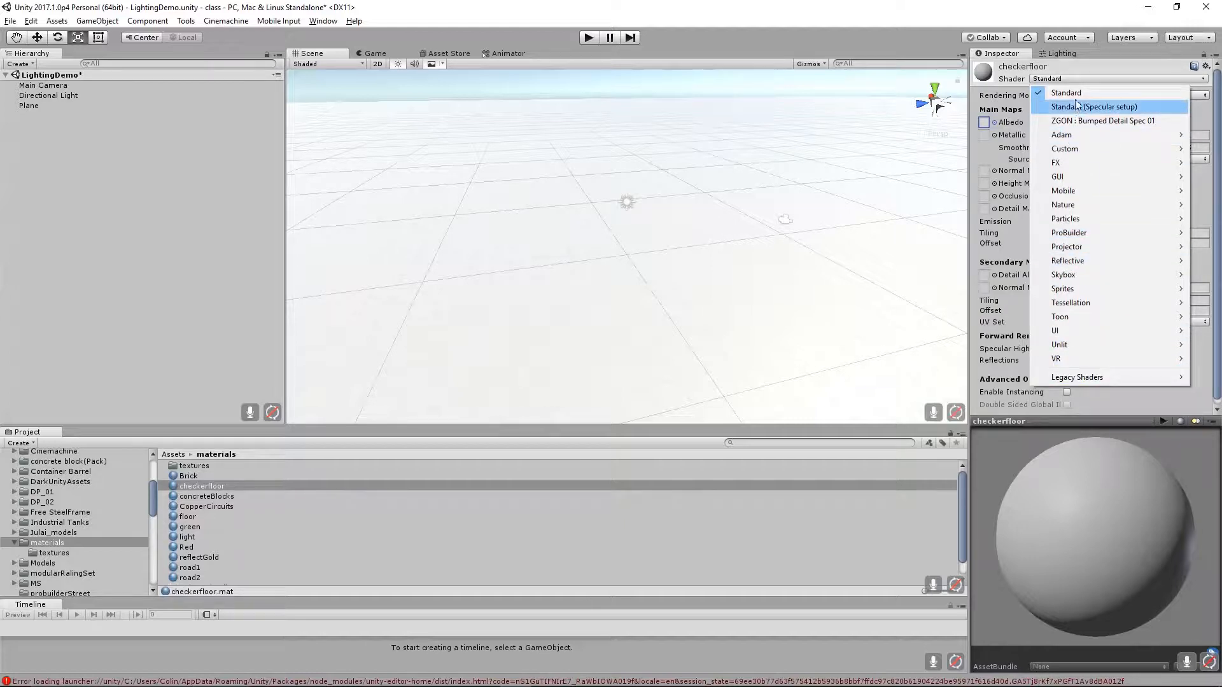
left_click(1104, 72)
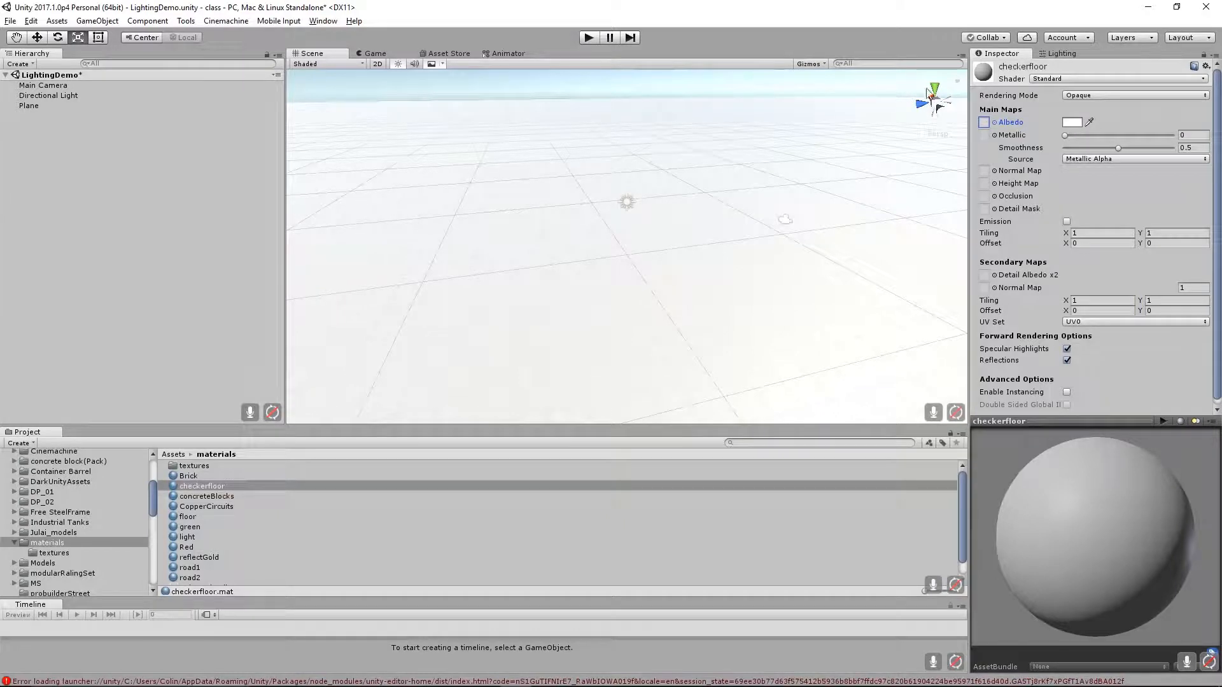
Assign the checkerboard texture to the checkerfloor material's Albedo map, searching the textures for "chec".
left_click(995, 122)
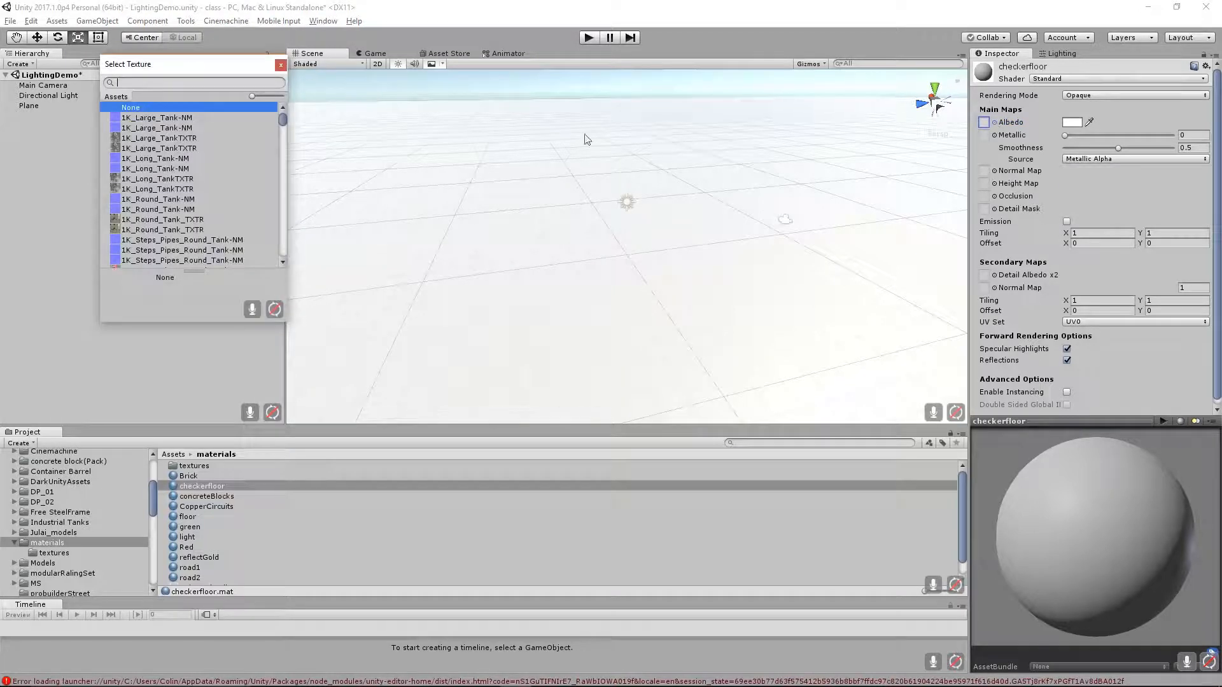
left_click_drag(179, 74, 238, 126)
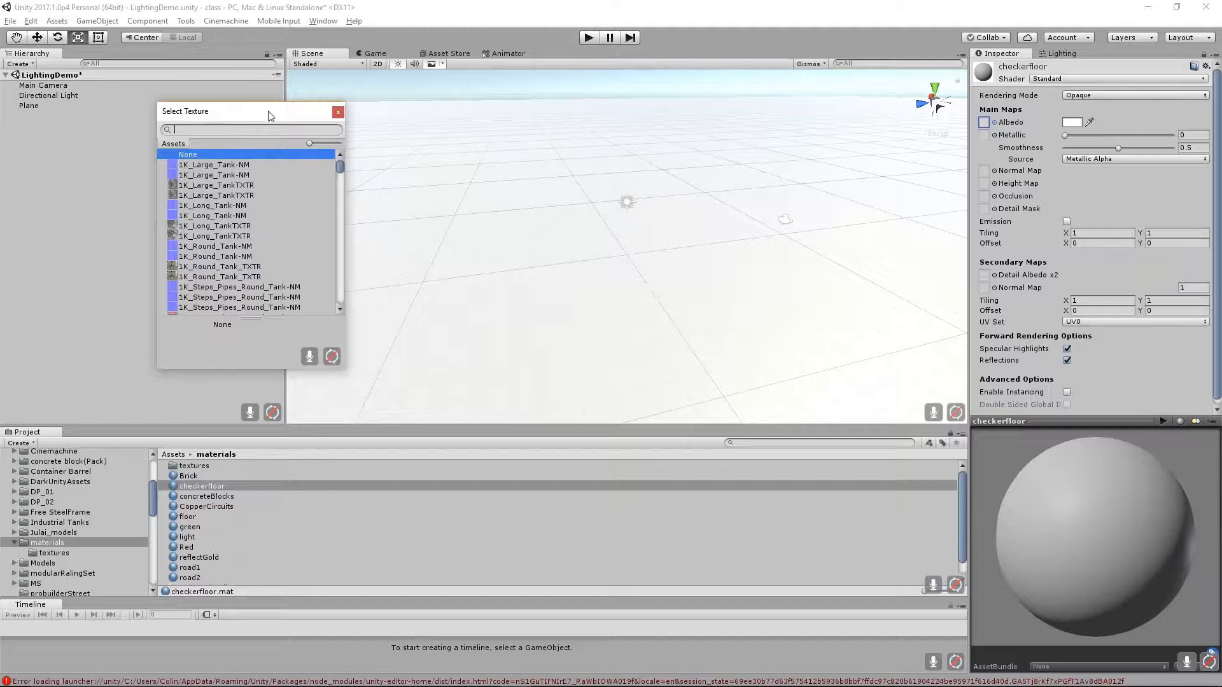
type("chec")
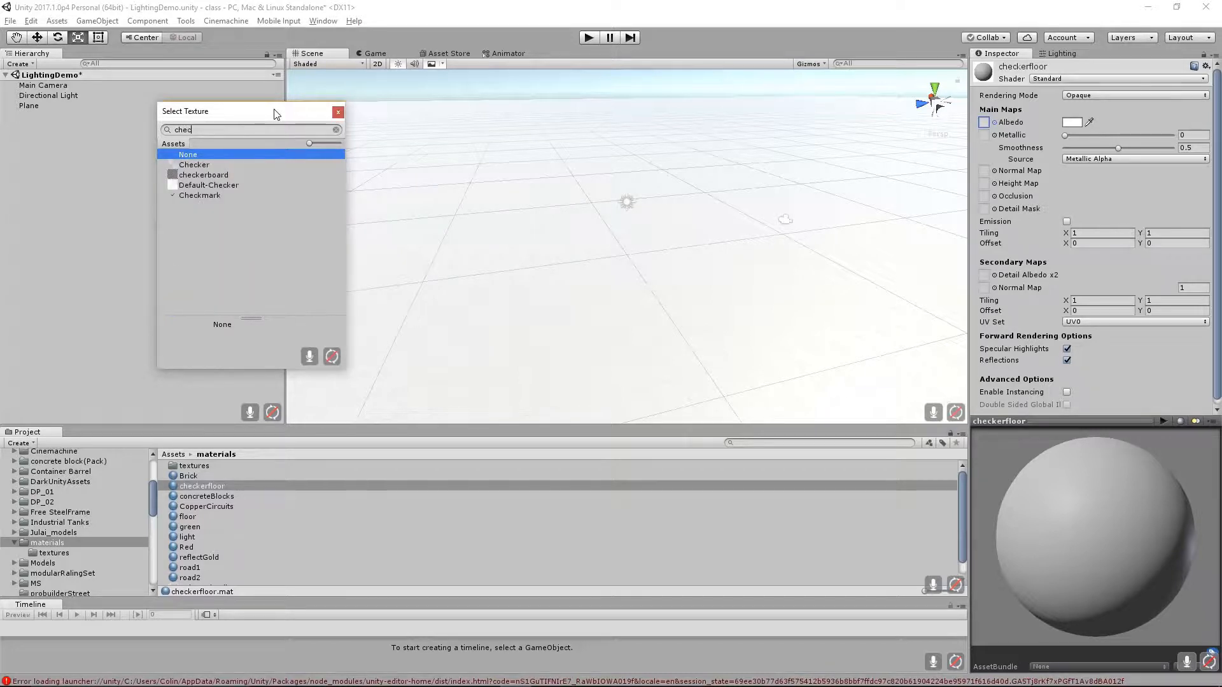
left_click(197, 178)
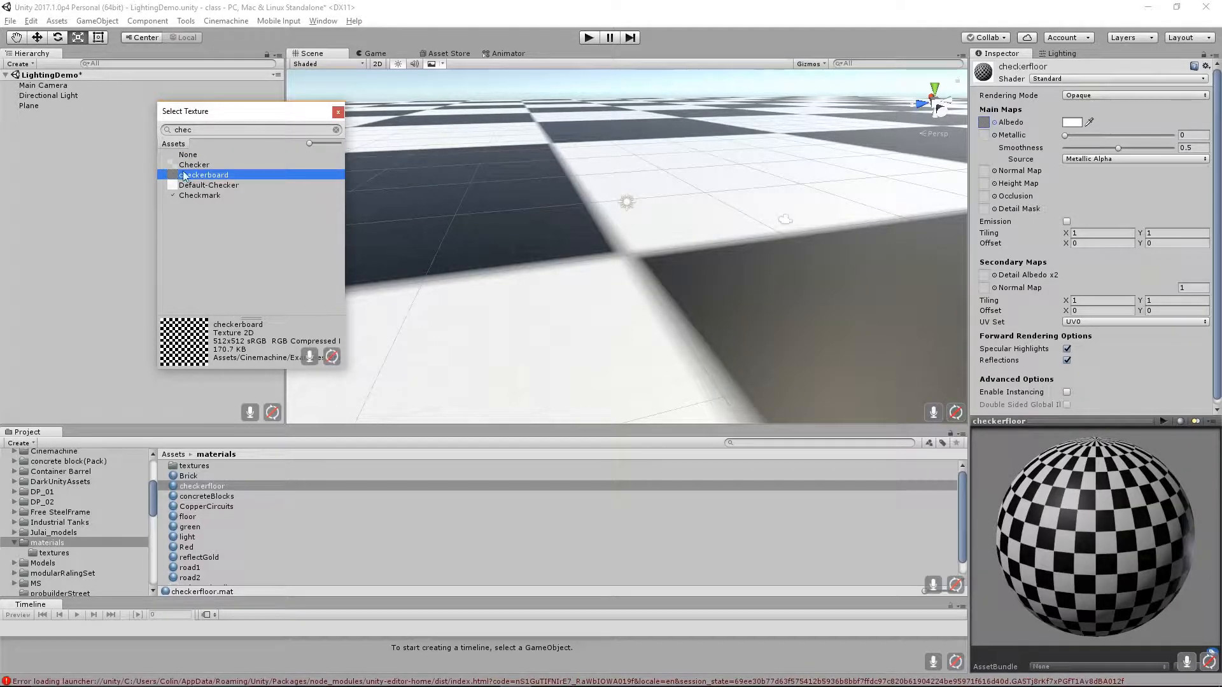
left_click(192, 166)
left_click(198, 175)
left_click(338, 112)
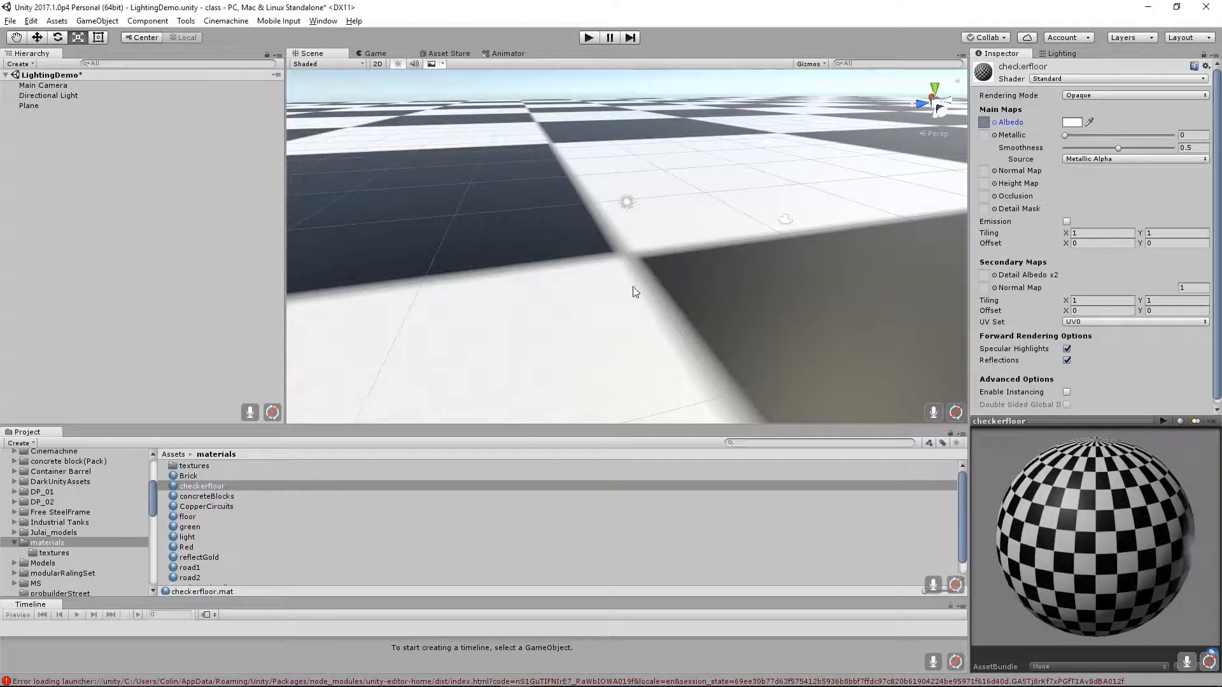
right_click_drag(470, 168, 693, 41, "alt")
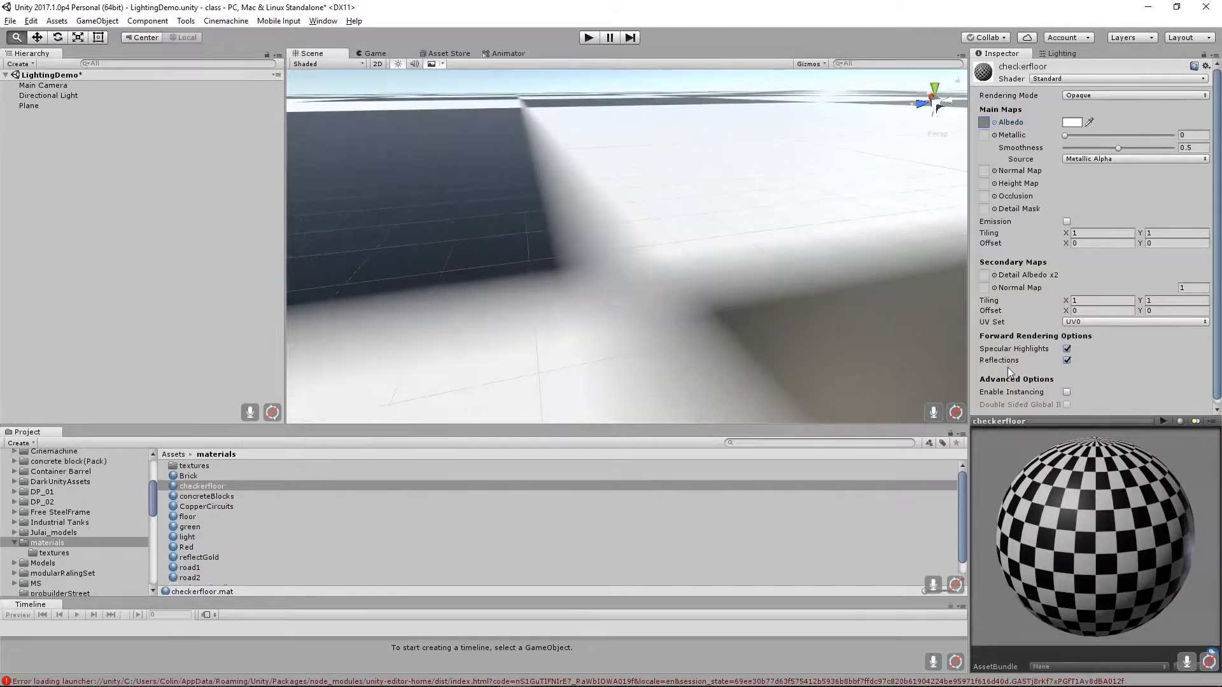
left_click_drag(663, 304, 736, 295, "alt")
right_click_drag(736, 295, 631, 310, "alt")
left_click_drag(680, 306, 614, 291, "alt")
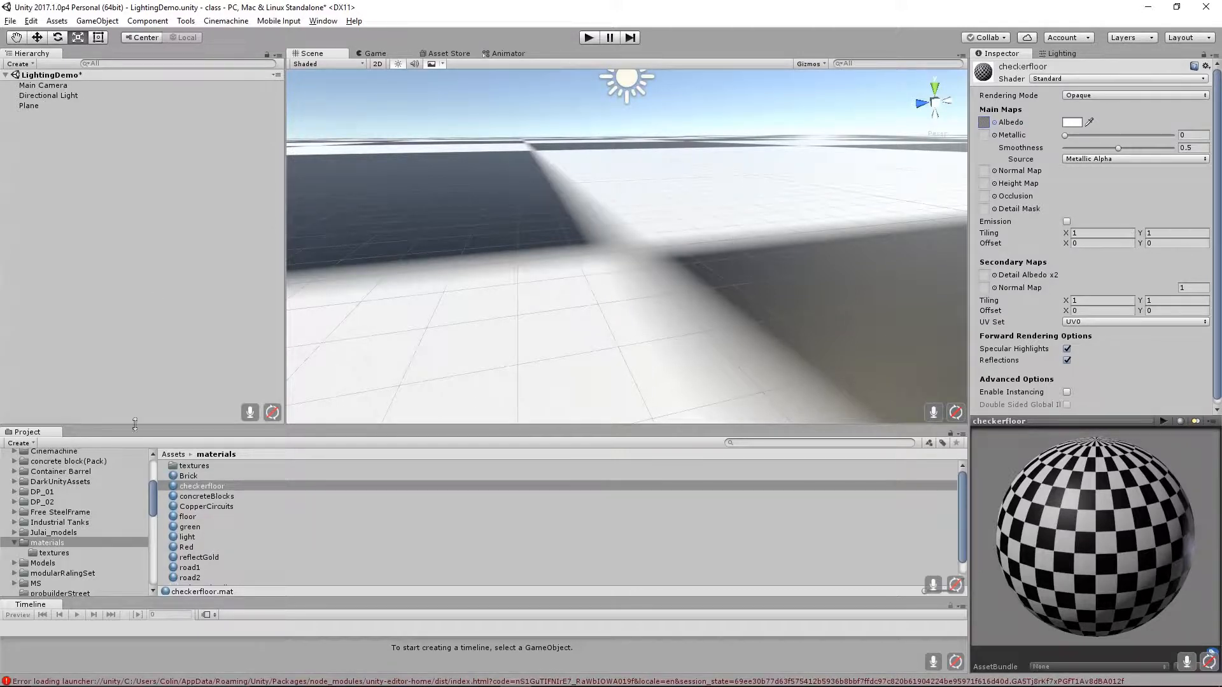
left_click_drag(149, 496, 144, 470)
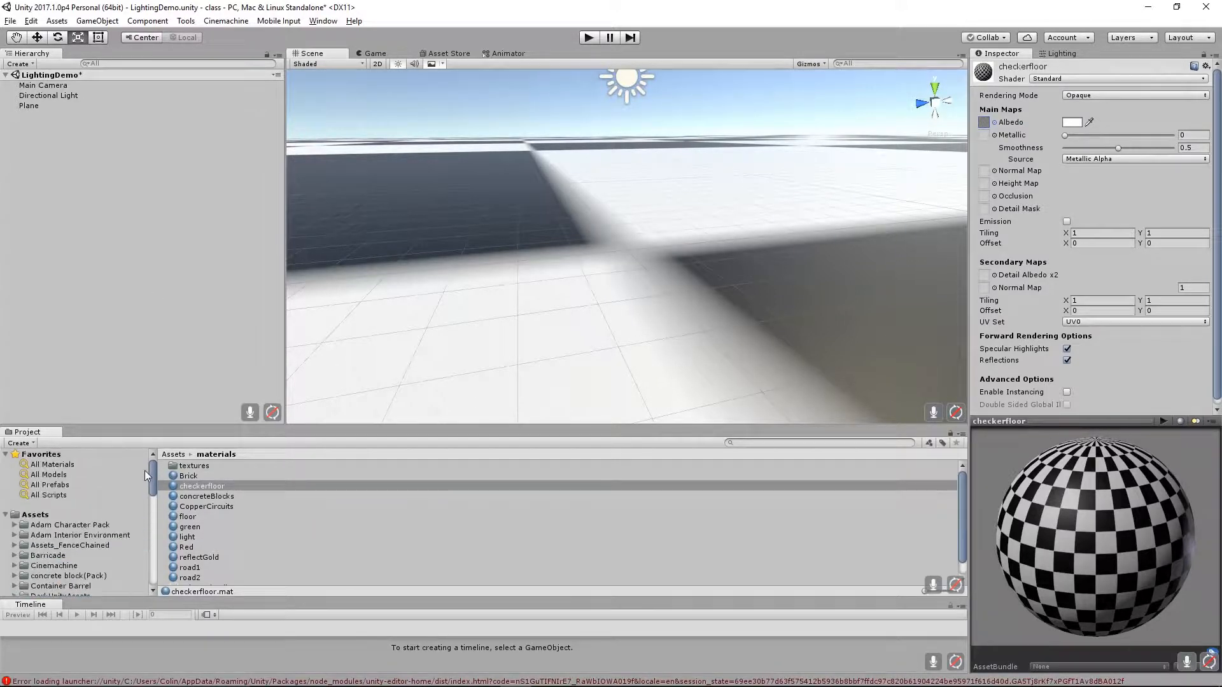
Place the Adam model from the Adam Character Pack's Adam folder on the checkered plane in the scene.
left_click(23, 528)
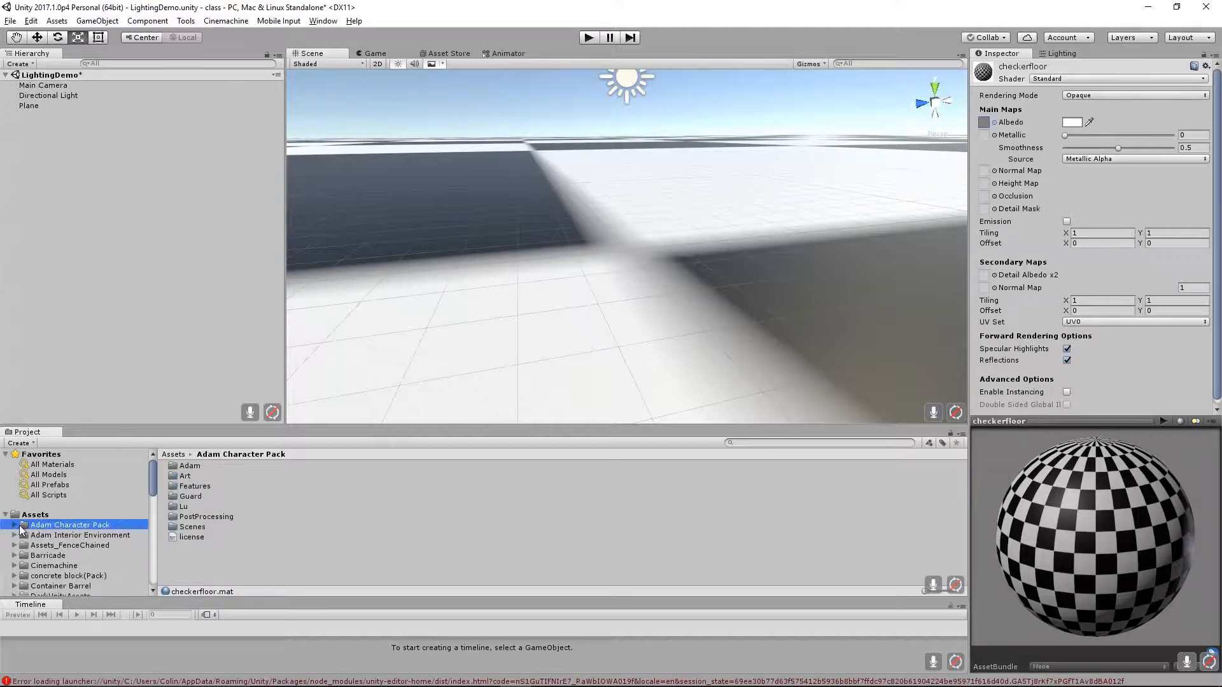
left_click(15, 525)
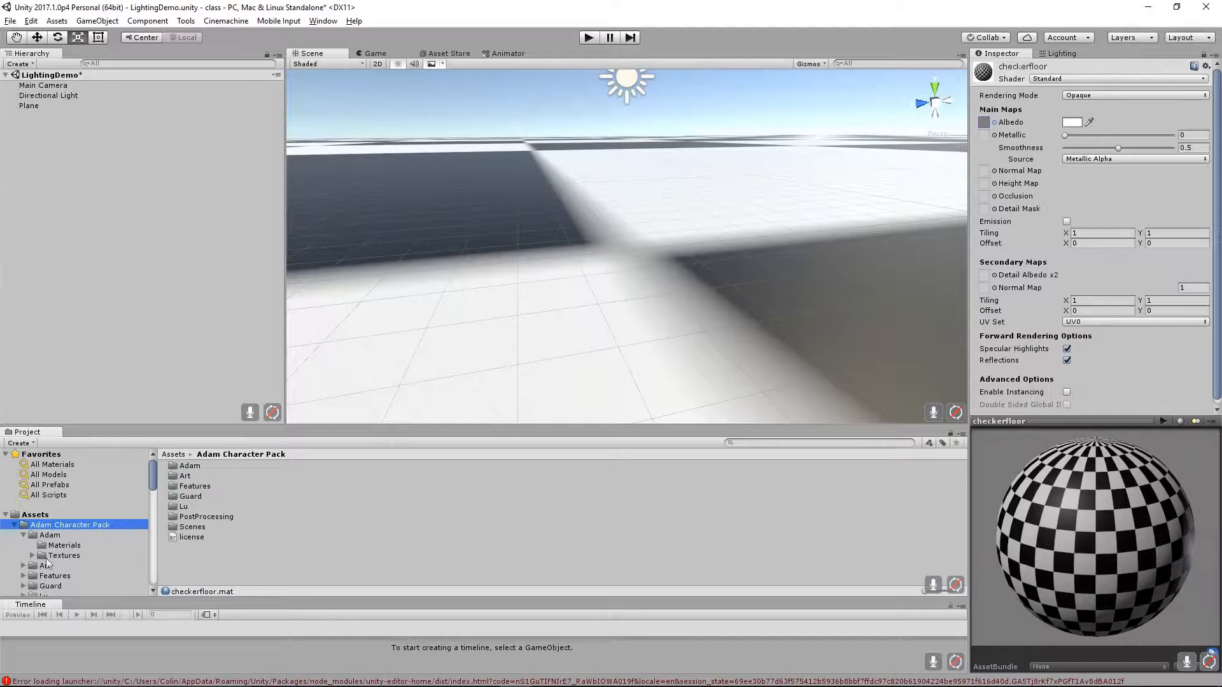
scroll(39, 558, "down", 3)
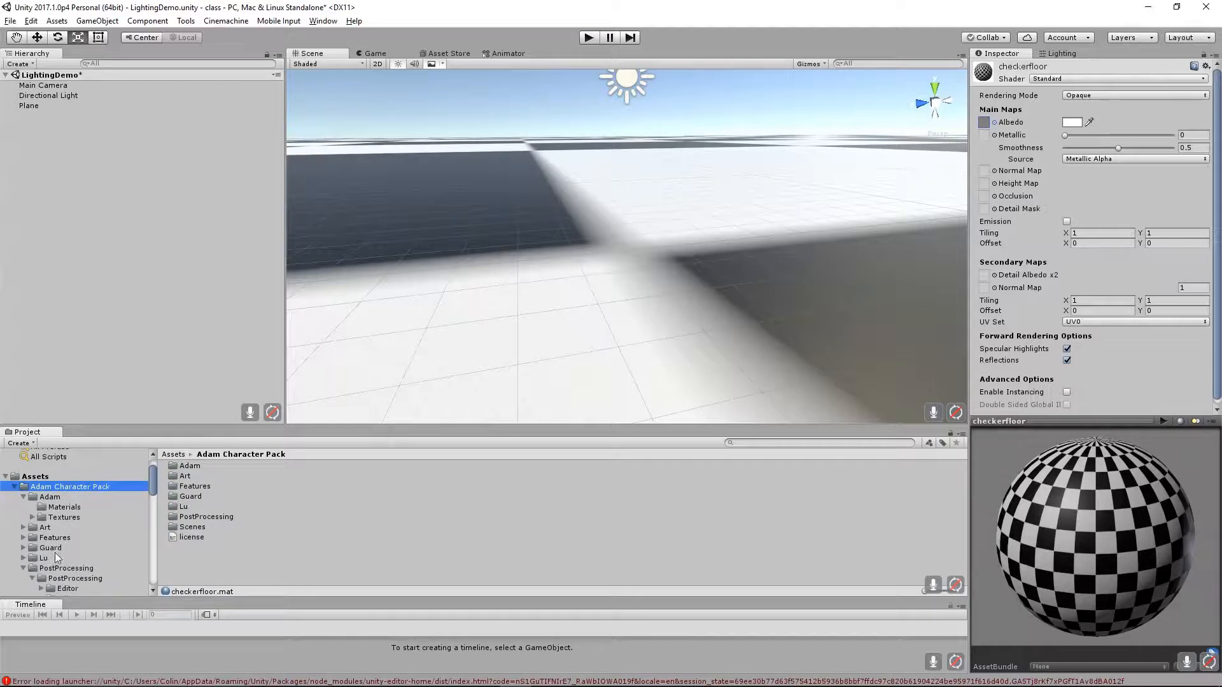
left_click(31, 496)
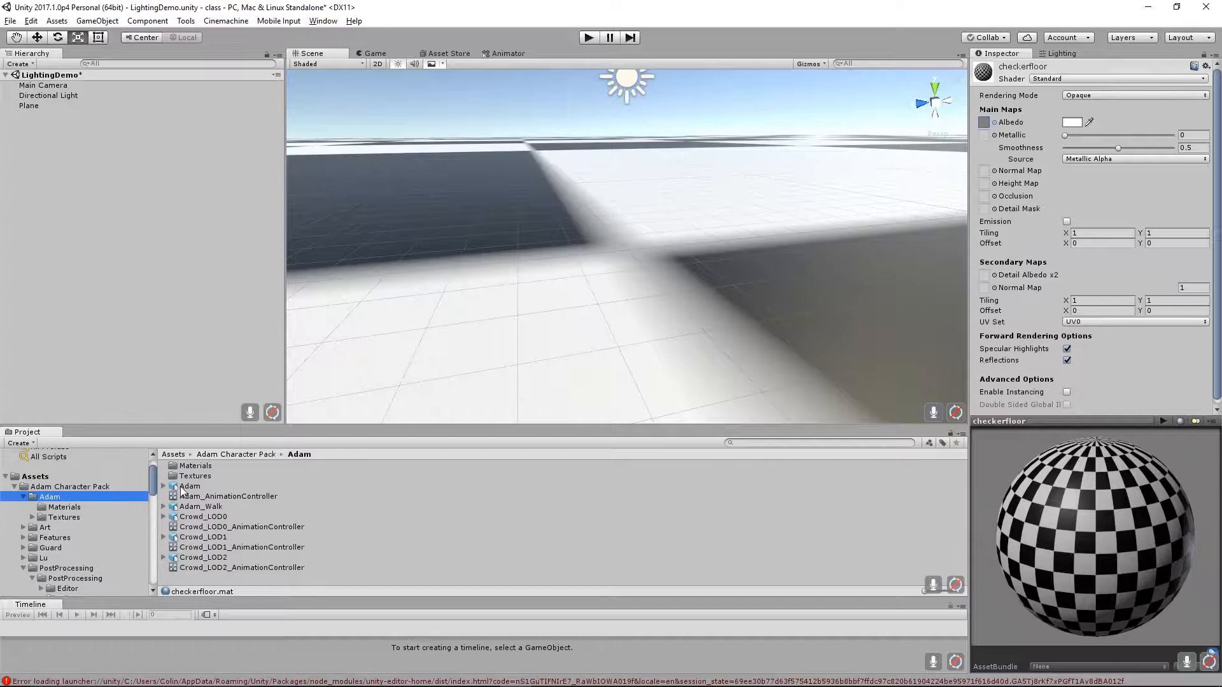
left_click_drag(181, 487, 634, 289)
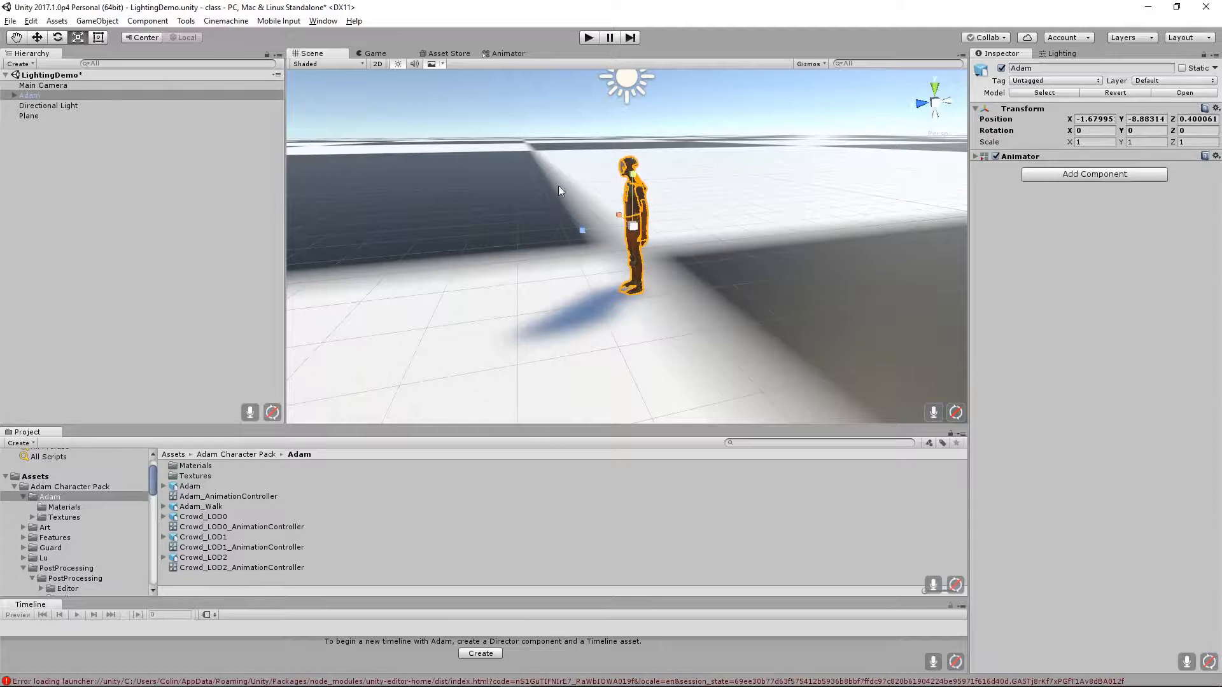
Select the plane and expand its checkerfloor material's properties.
scroll(695, 253, "down", 6)
scroll(692, 248, "up", 7)
scroll(692, 257, "down", 2)
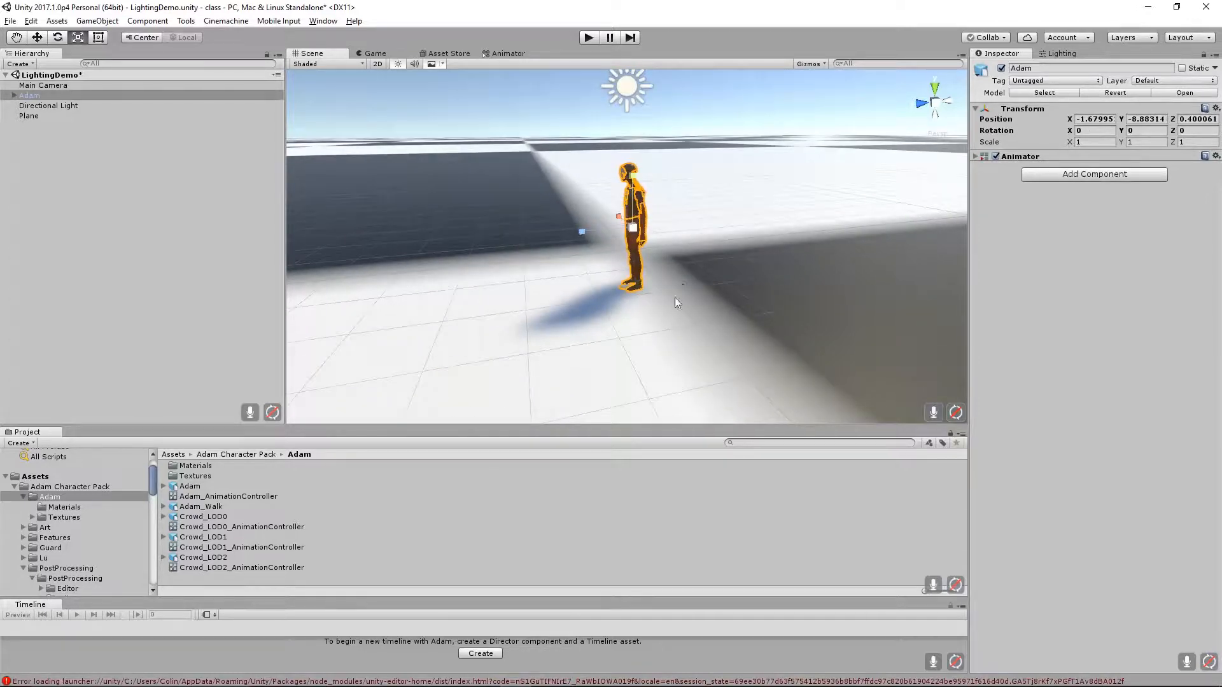
left_click_drag(591, 288, 747, 351, "alt")
left_click(783, 351)
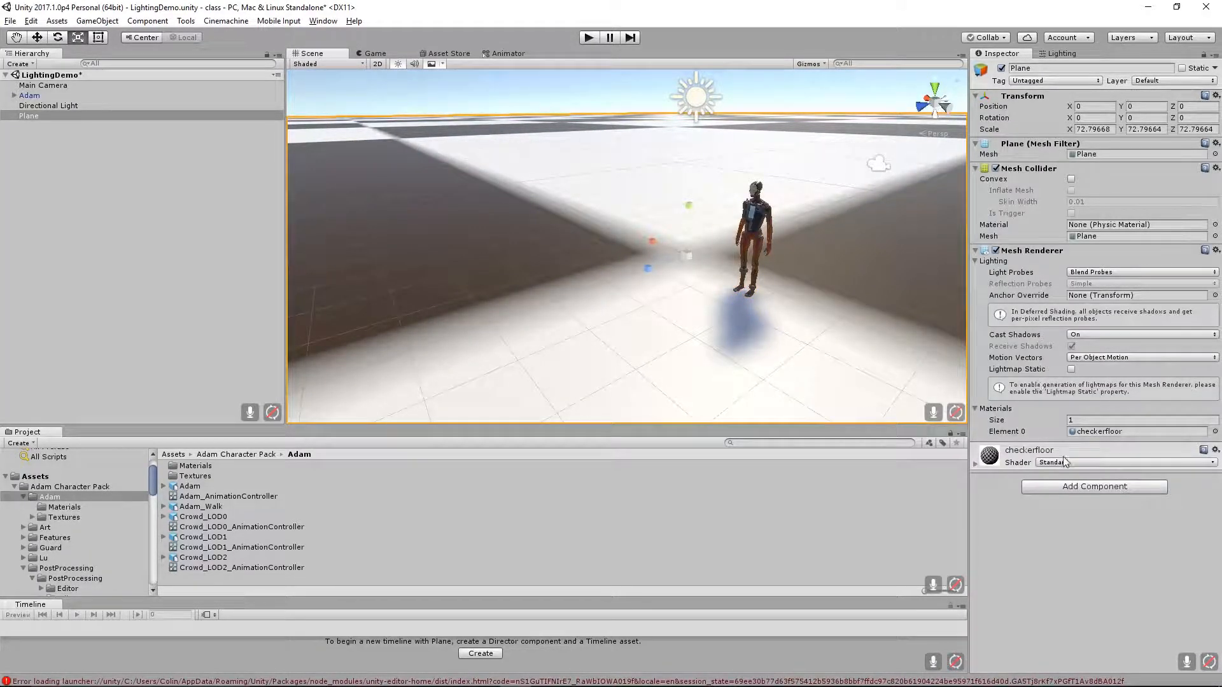
left_click(977, 465)
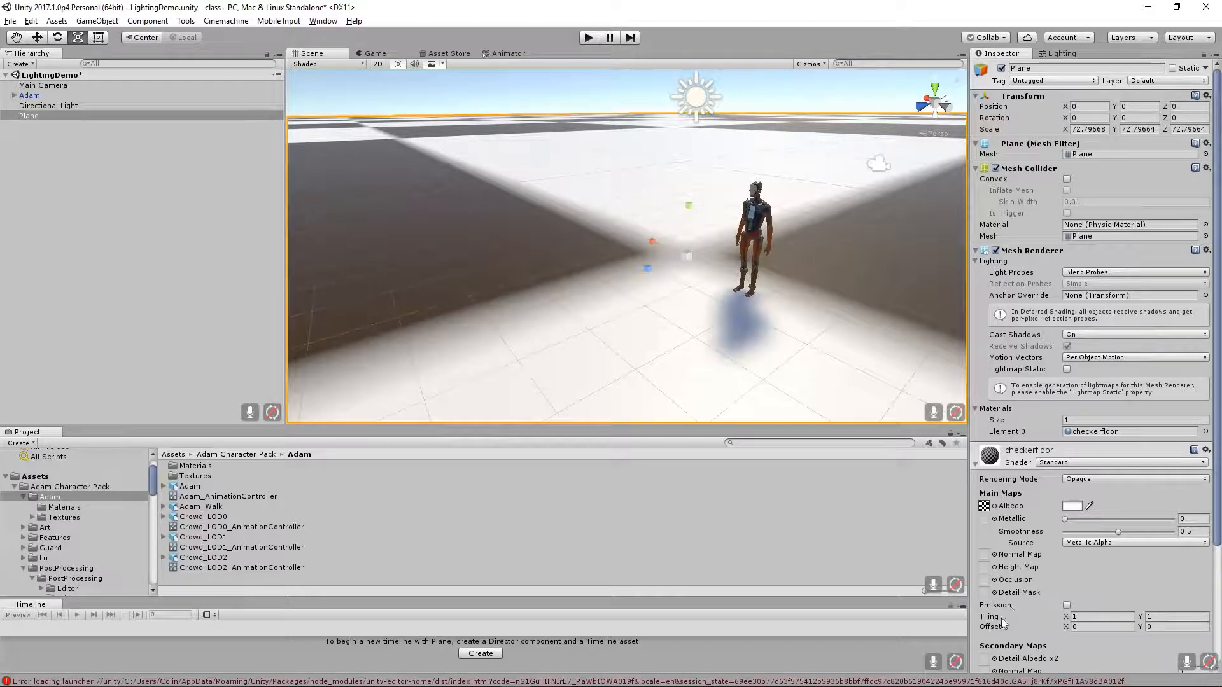
Set the checkerfloor material's main-map tiling to 10 in both X and Y.
left_click(1088, 616)
type("10")
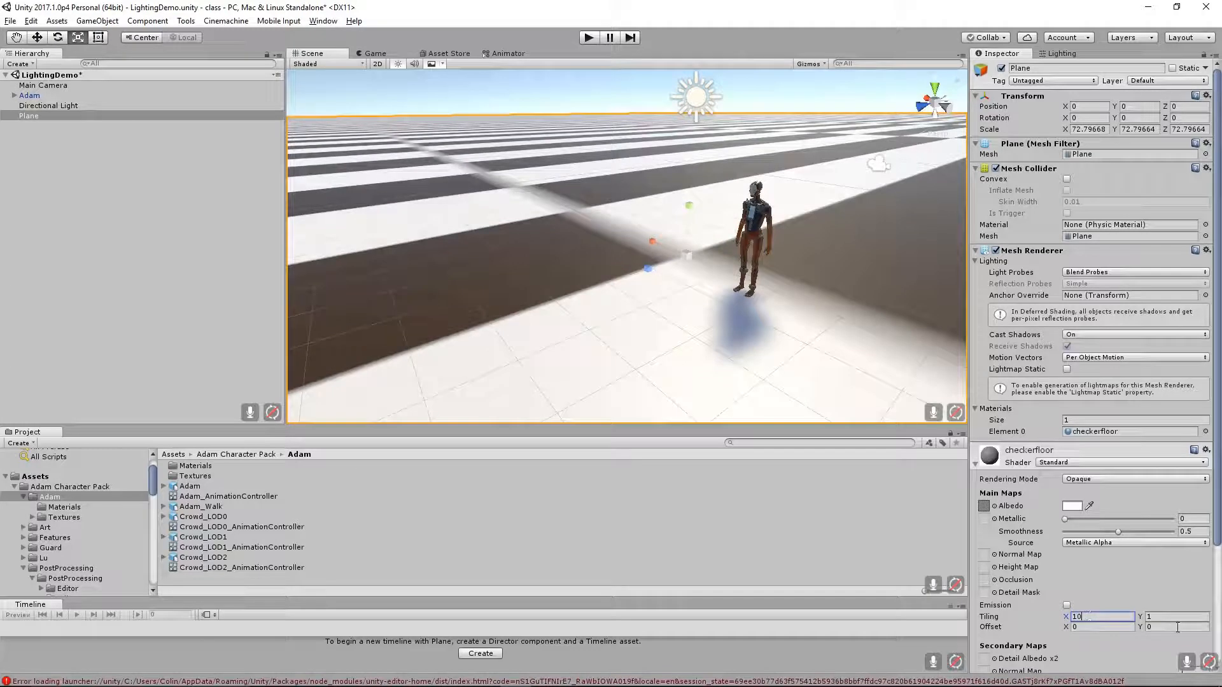
left_click(1177, 616)
type("10")
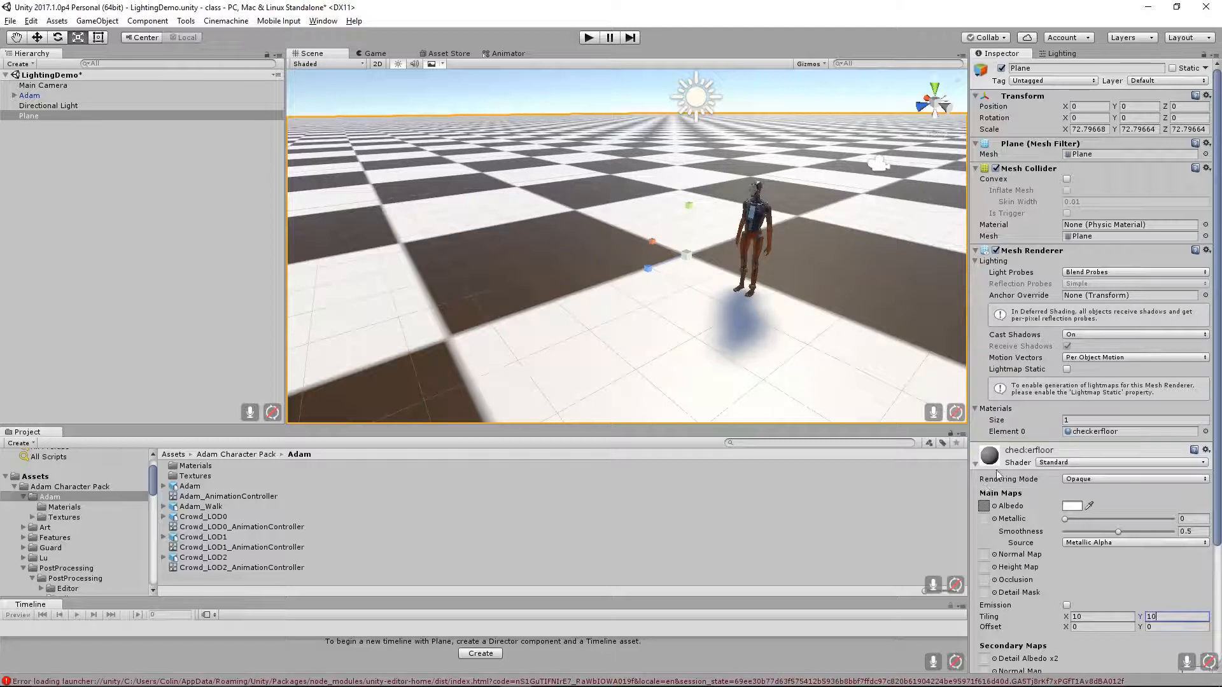
Raise the checkerfloor material's main-map tiling to 20 in both X and Y.
left_click_drag(1087, 617, 1037, 620)
type("20")
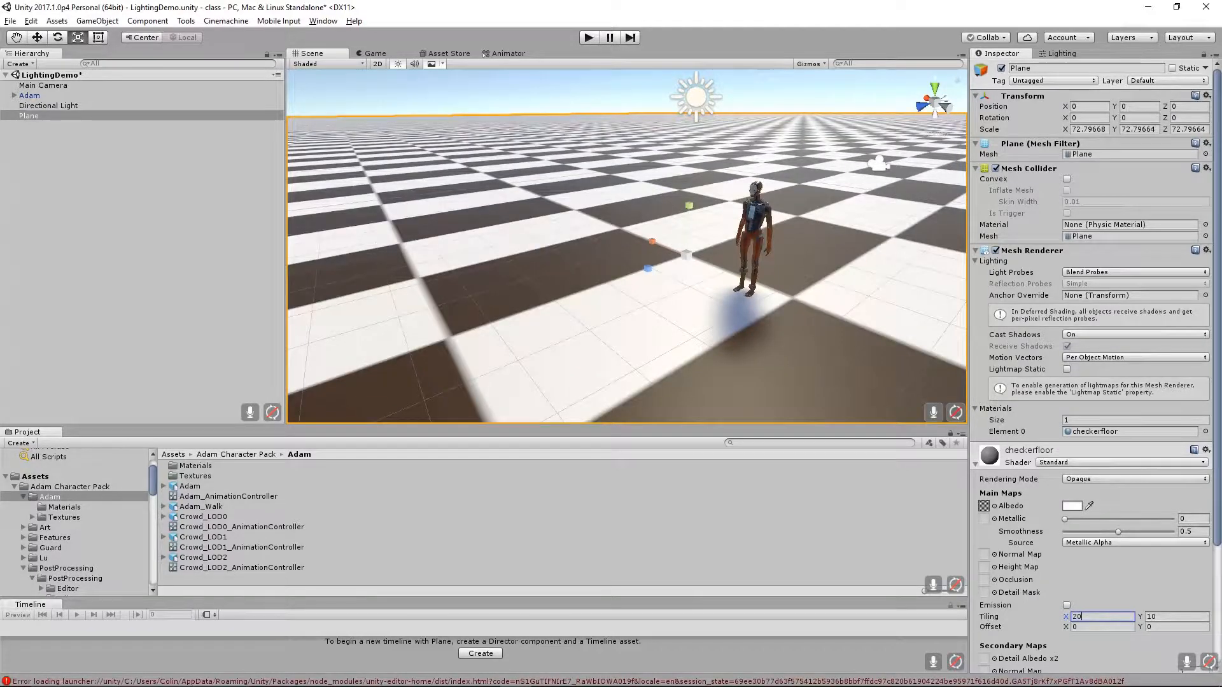
left_click(1169, 618)
type("20")
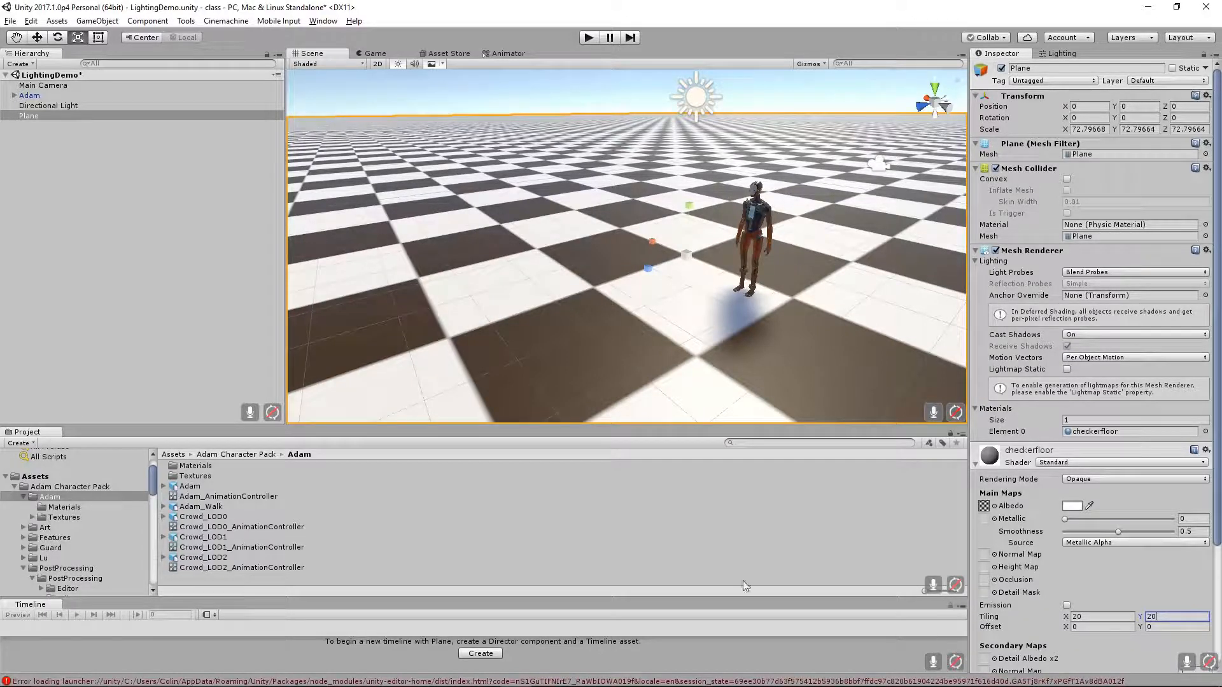
Raise the checkerfloor material's main-map tiling to 25 in both X and Y.
left_click(1080, 617)
type("25")
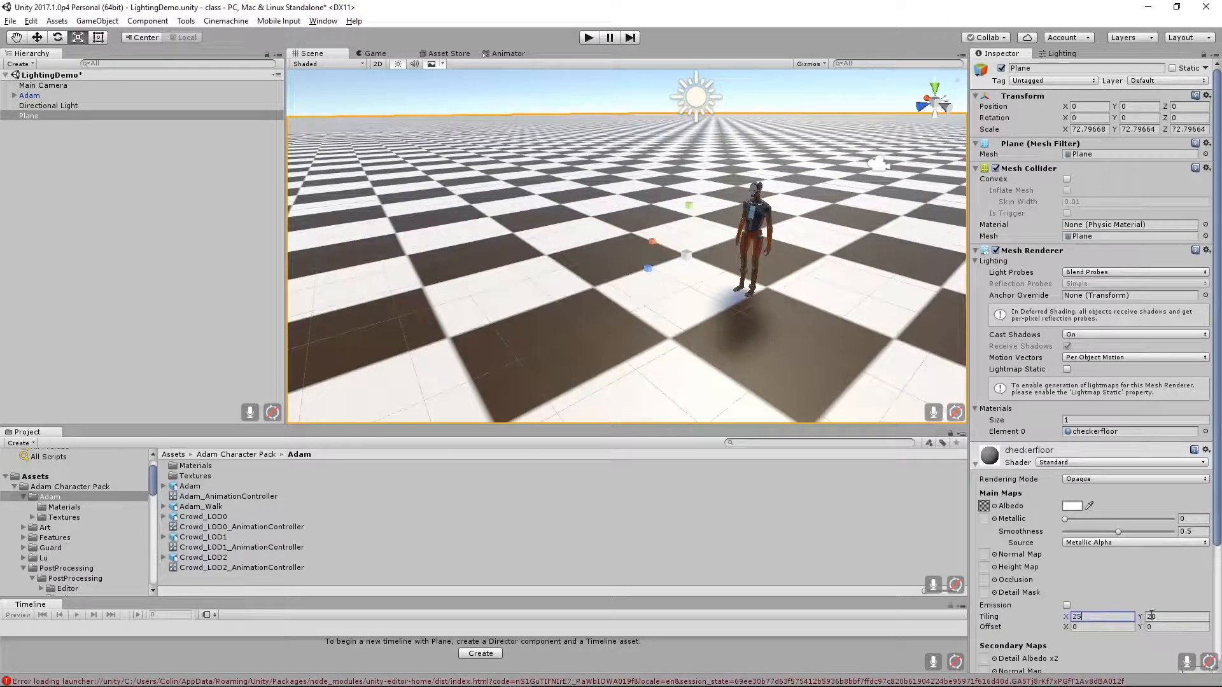
left_click(1185, 616)
type("25")
left_click(1108, 617)
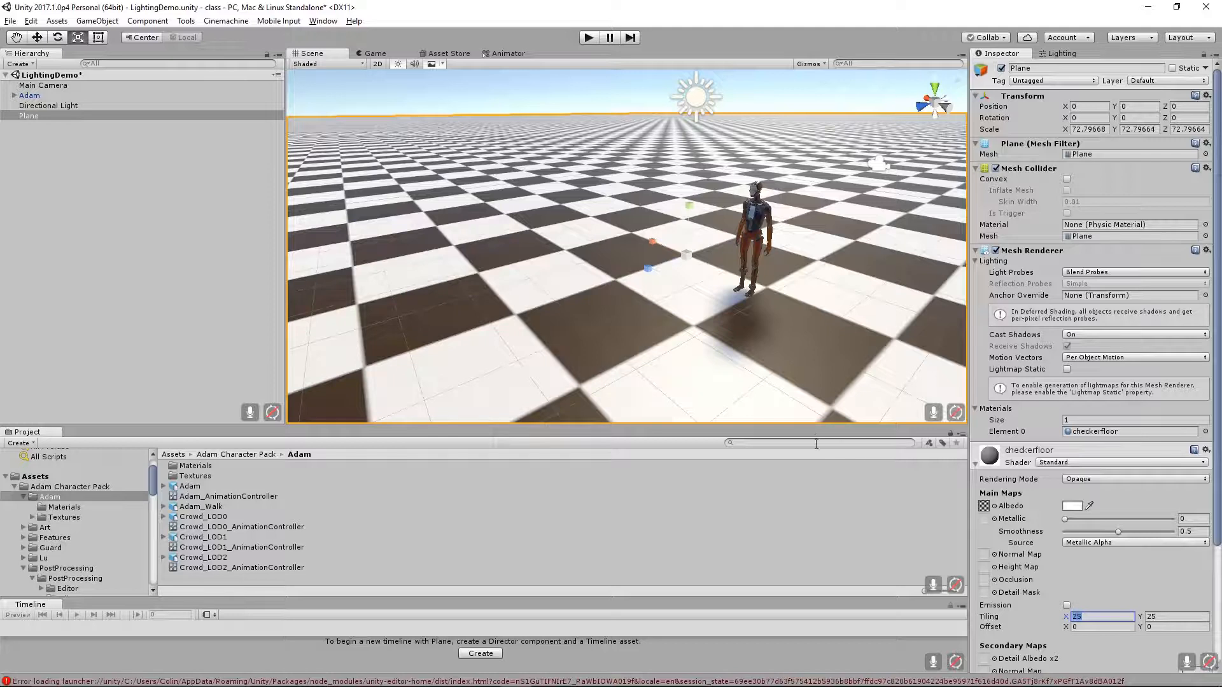
Set the plane's scale to 100 on the X, Y and Z axes.
left_click(1107, 129)
type("10")
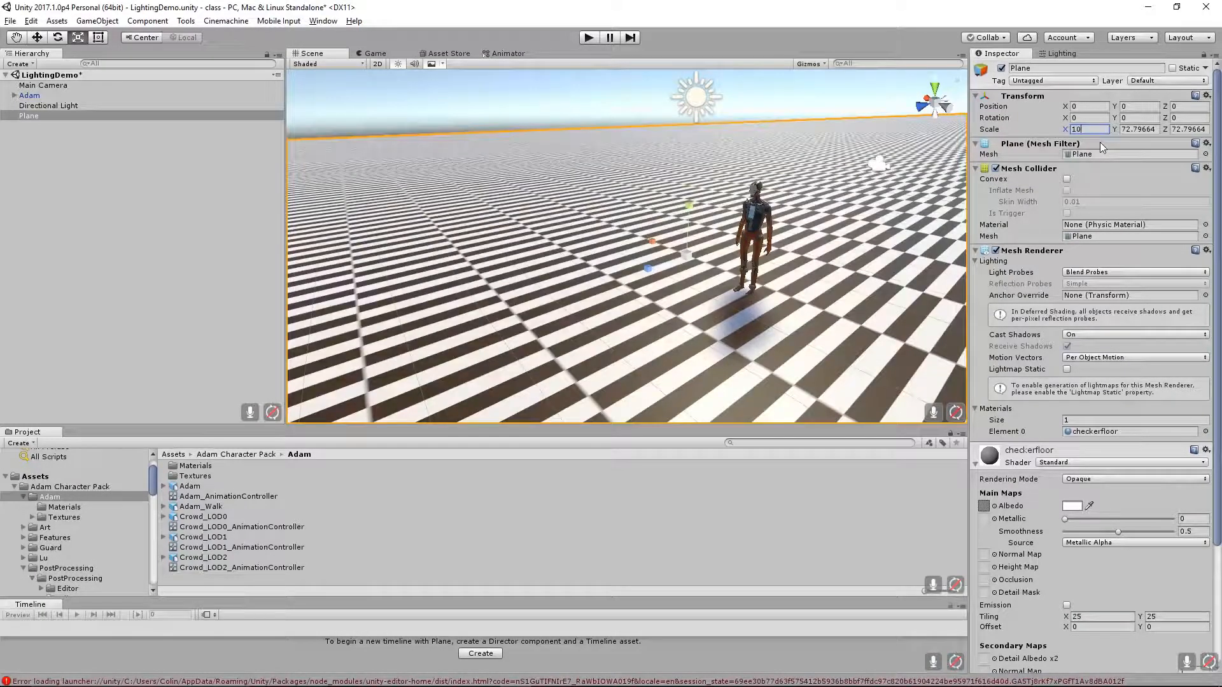
type("0")
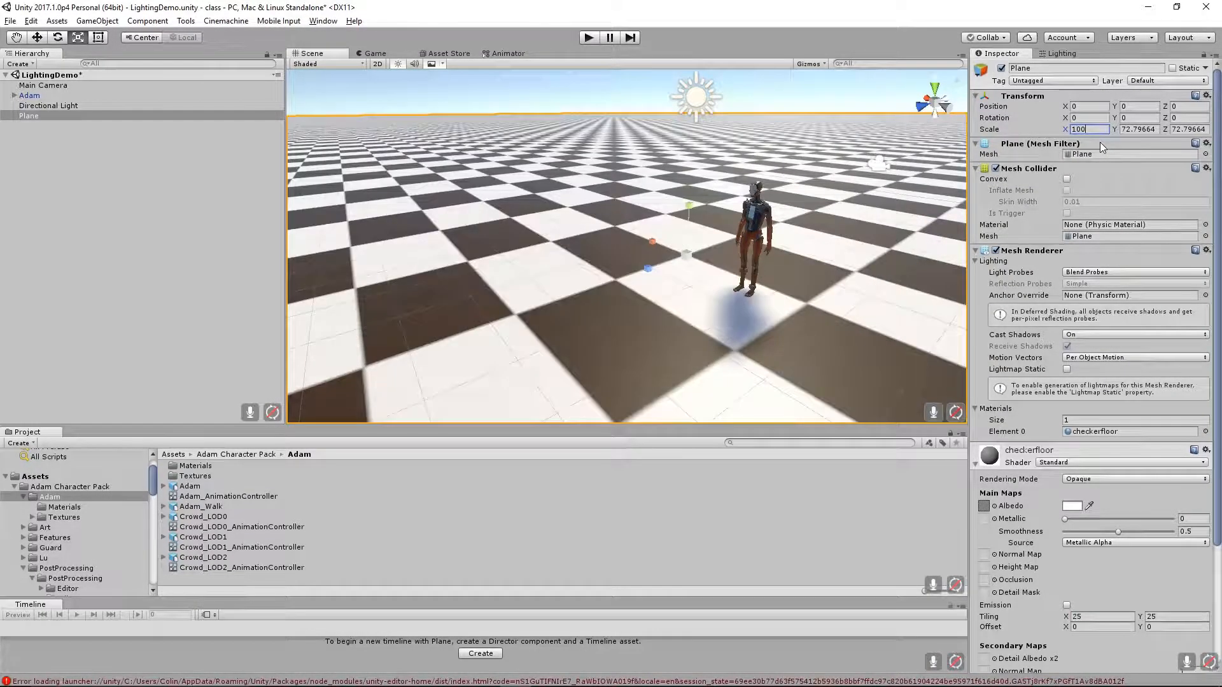
left_click(1155, 129)
type("100")
left_click(1177, 129)
type("100")
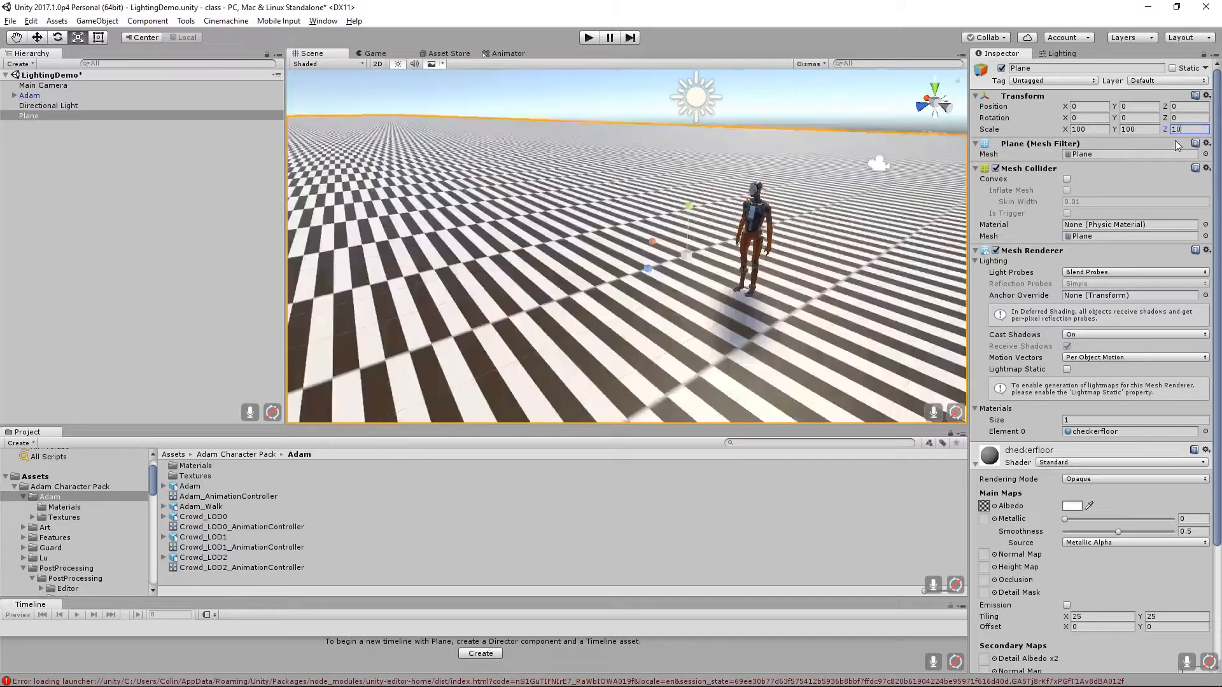
left_click(1130, 129)
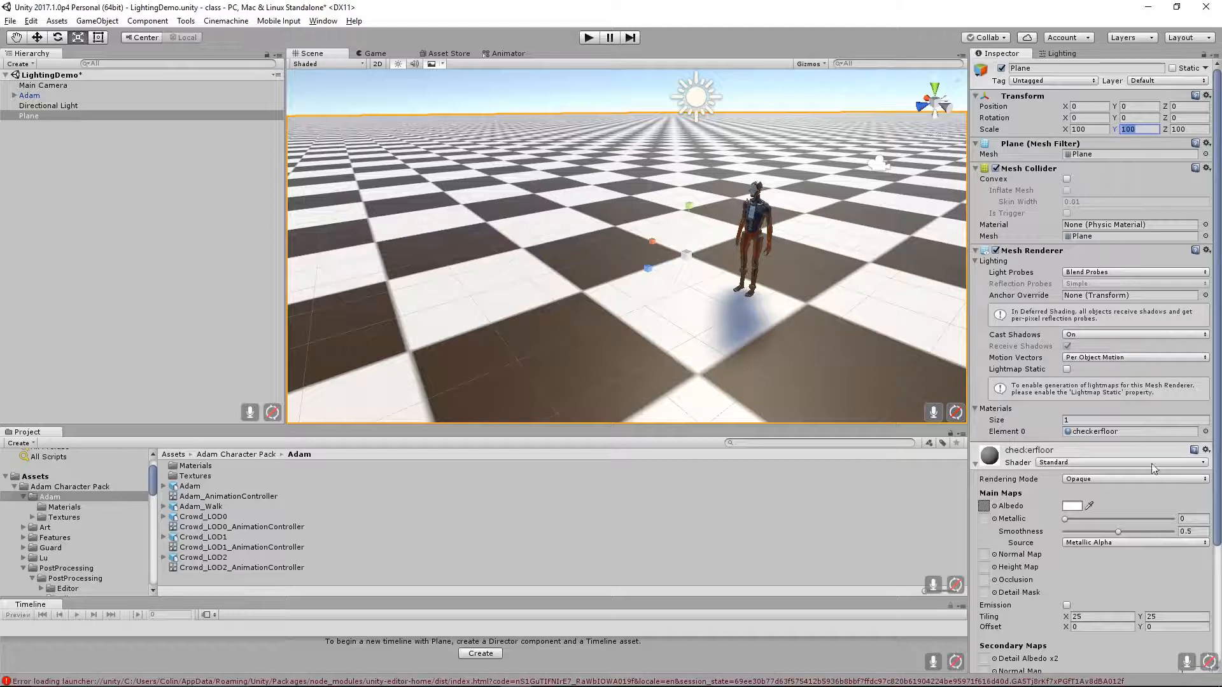
Reduce the plane's scale to 10 on the X, Y and Z axes.
left_click(1089, 616)
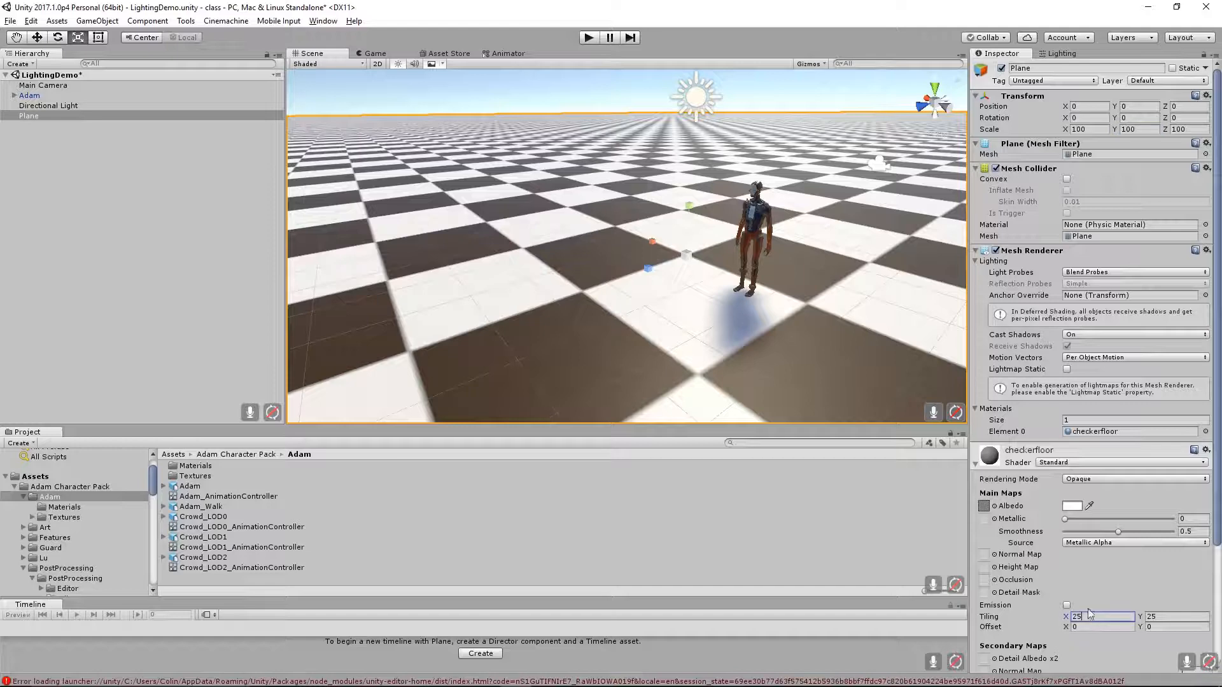
left_click(1081, 129)
type("10")
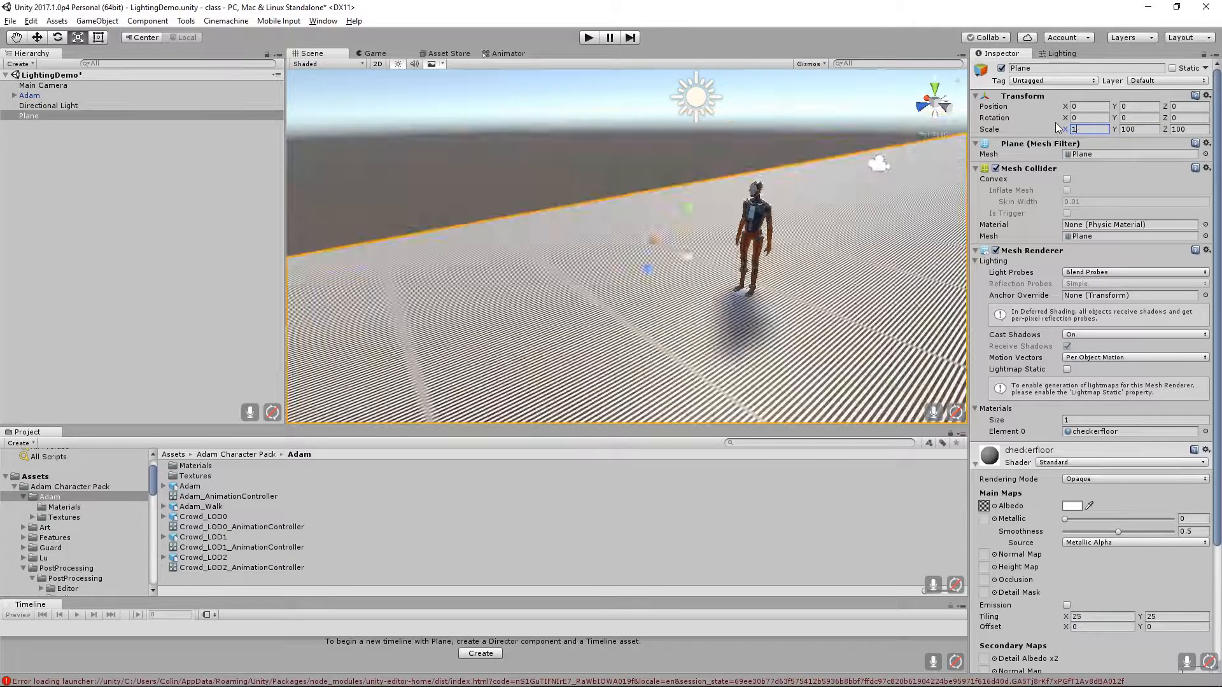
left_click(1140, 130)
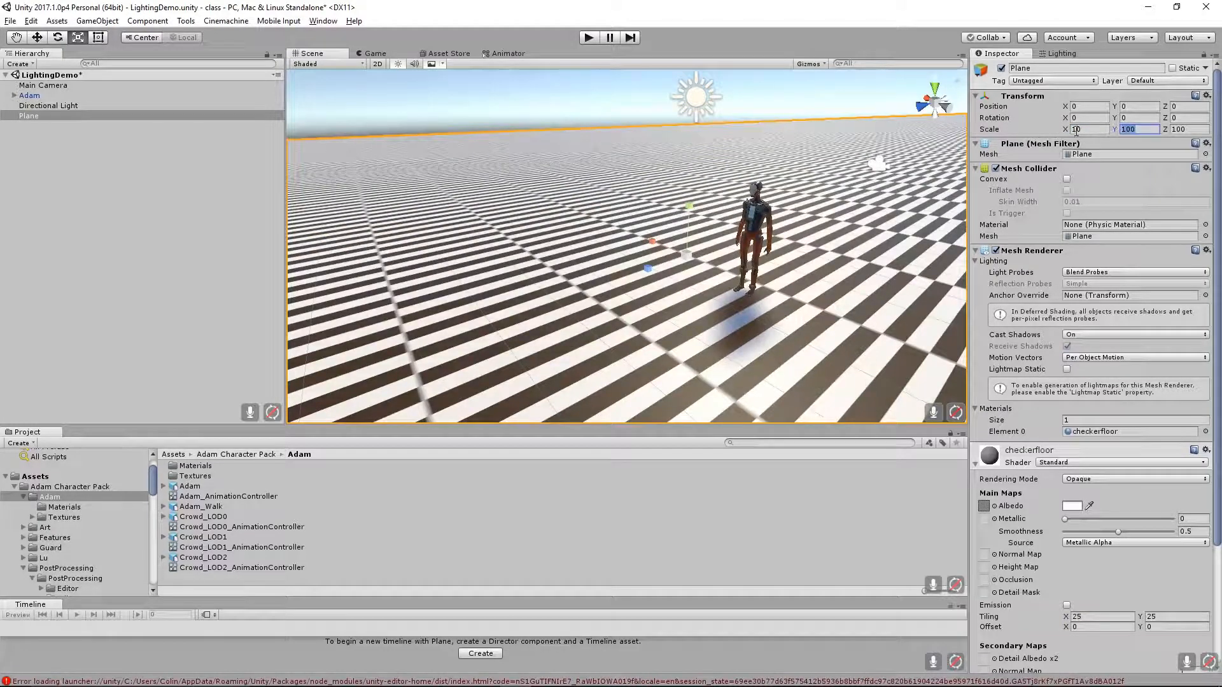
type("10")
left_click(1182, 129)
type("10")
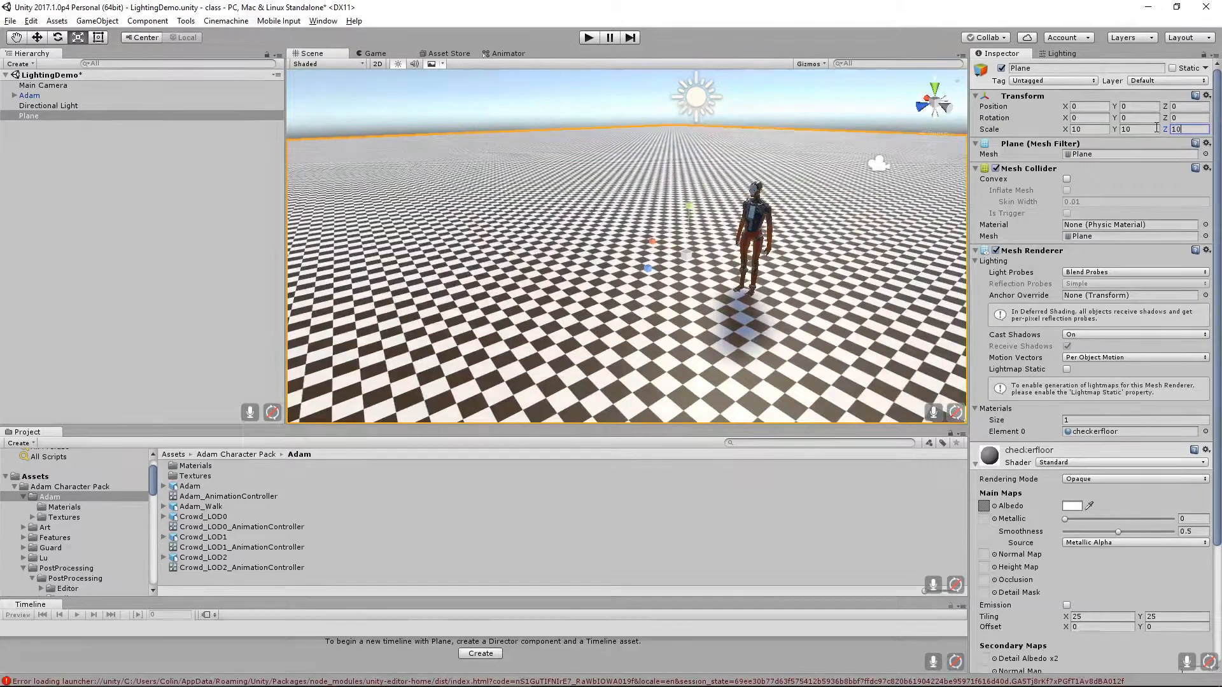
Set the checkerfloor material's main-map tiling back to 1 in both X and Y.
left_click(1064, 617)
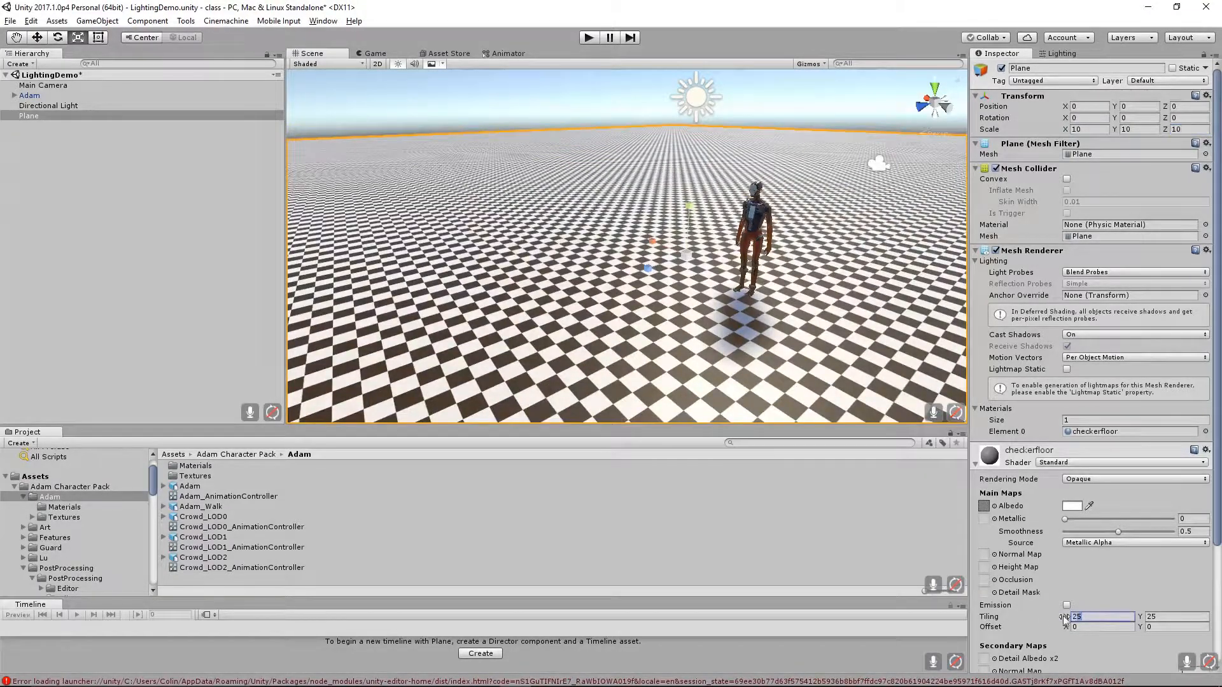
type("1")
key("Tab")
type("1")
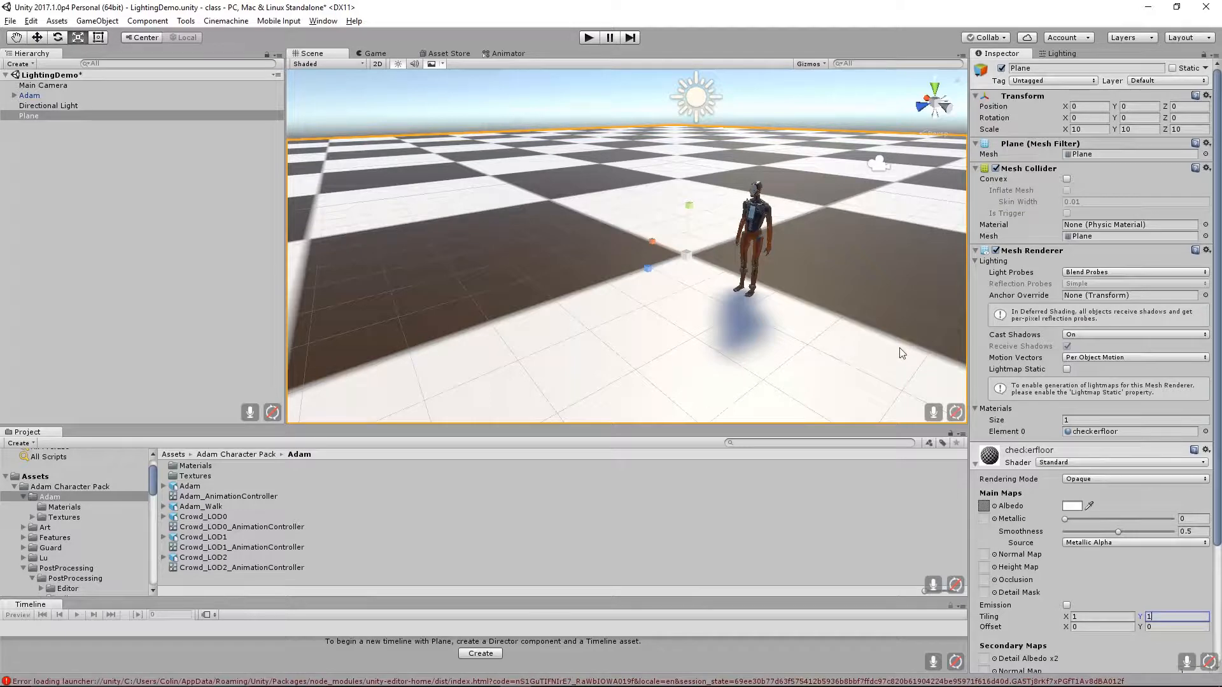
Reduce the plane's scale to 1 on the X, Y and Z axes.
right_click_drag(881, 321, 581, 280, "alt")
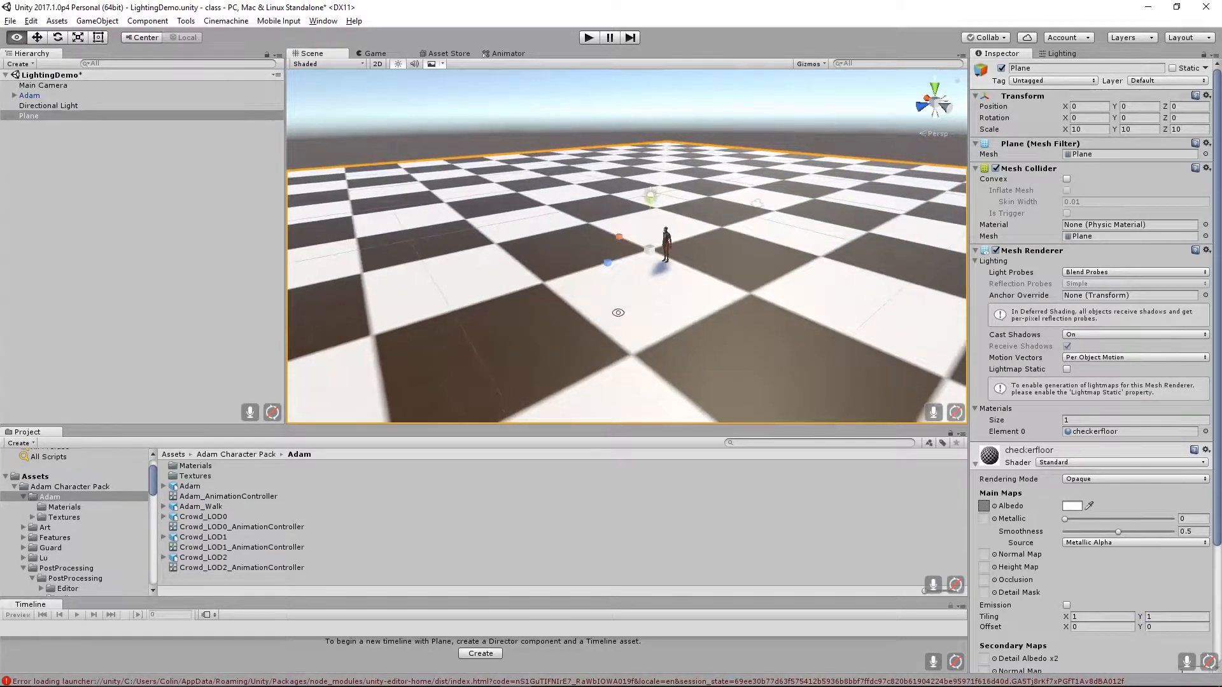
left_click_drag(617, 312, 599, 285, "alt")
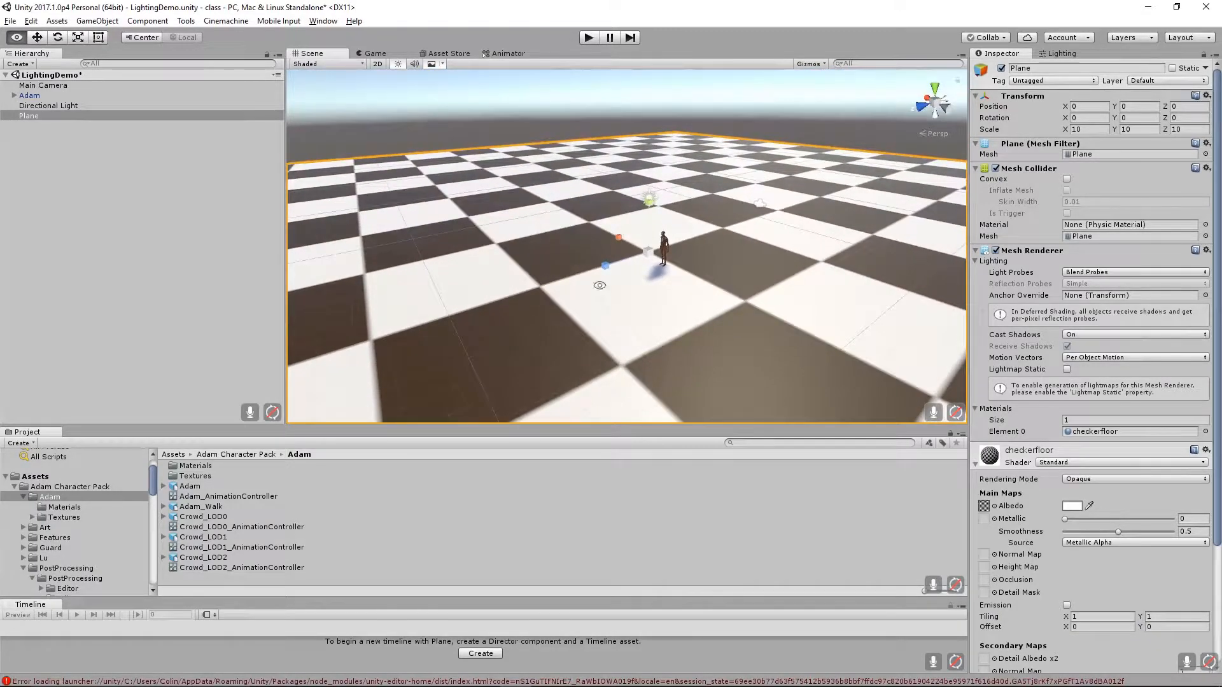
right_click_drag(599, 285, 942, 278, "alt")
left_click(1081, 130)
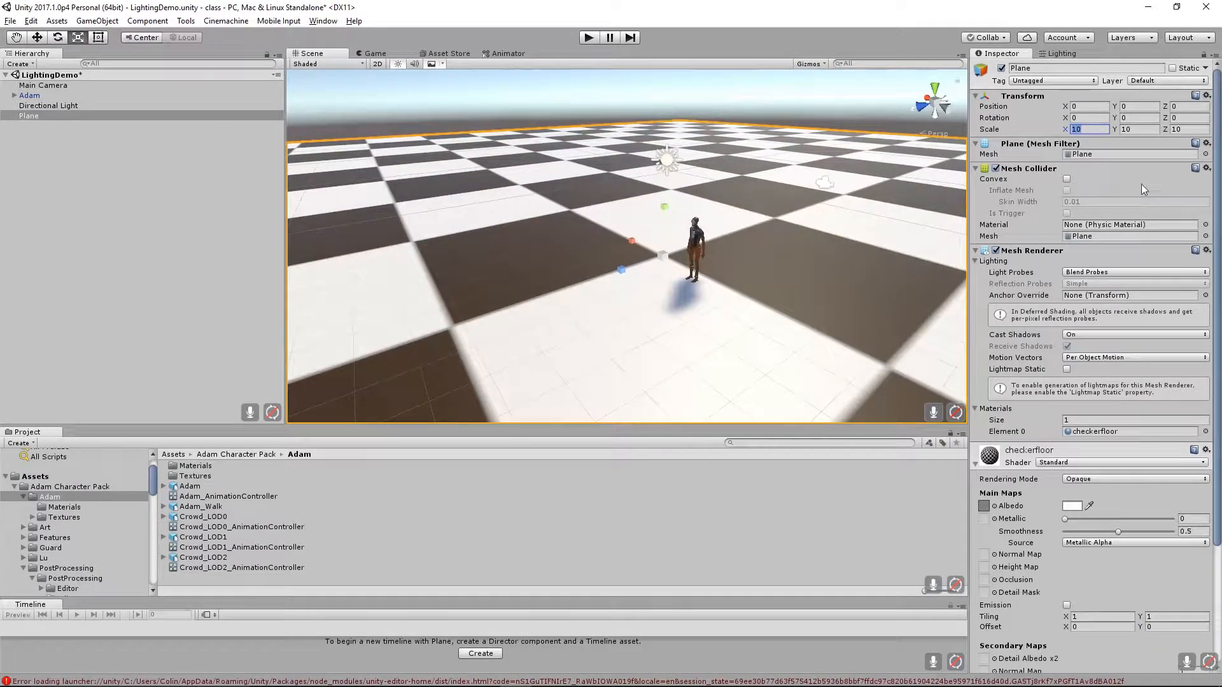
type("1")
key("Tab")
type("1")
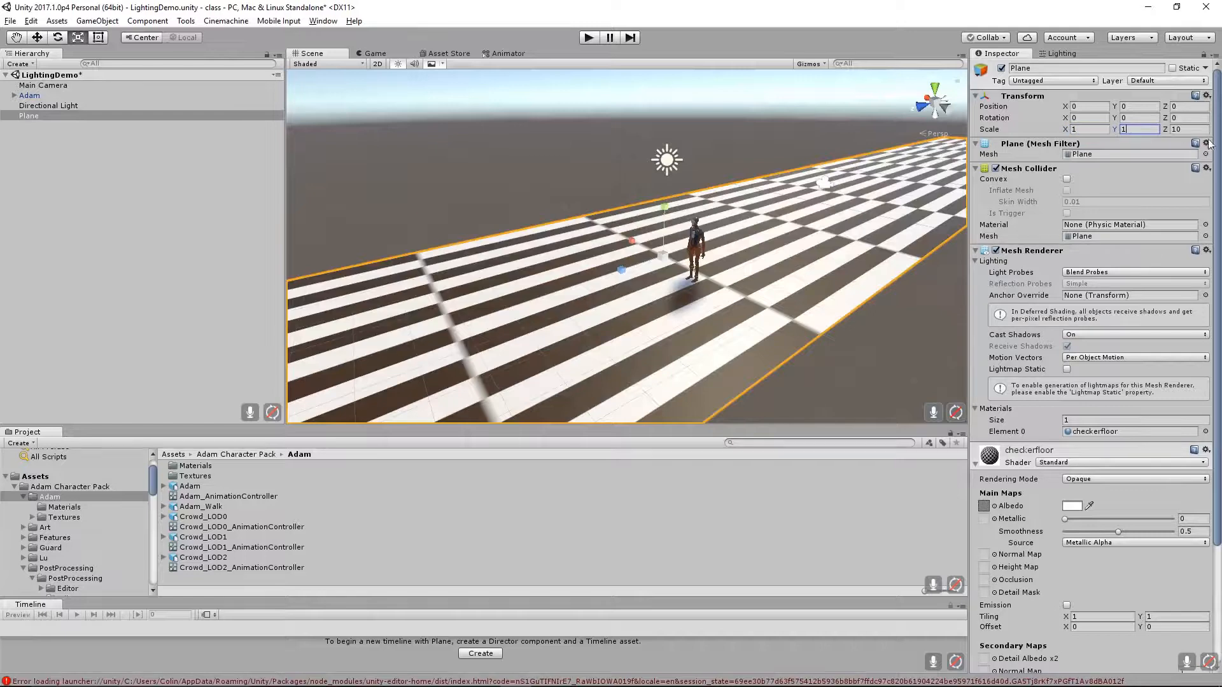
key("Tab")
type("1")
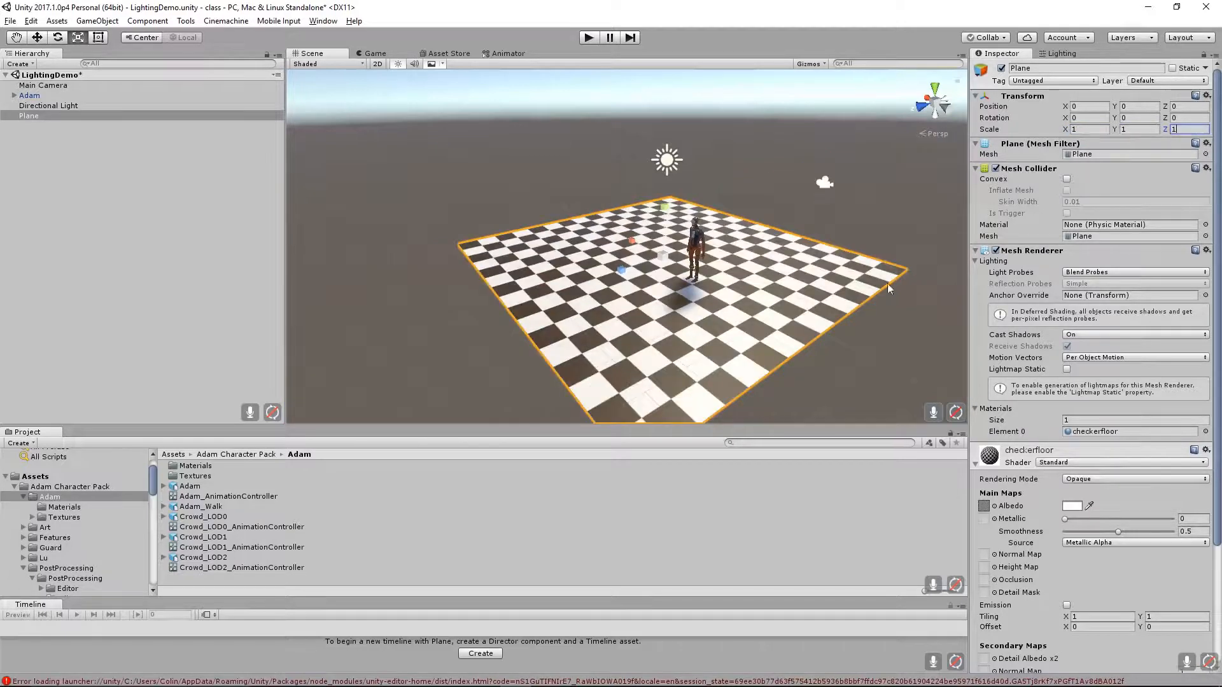
Examine the size of the Adam character against the floor's checker squares, from close up and from farther away.
right_click_drag(755, 295, 893, 377, "alt")
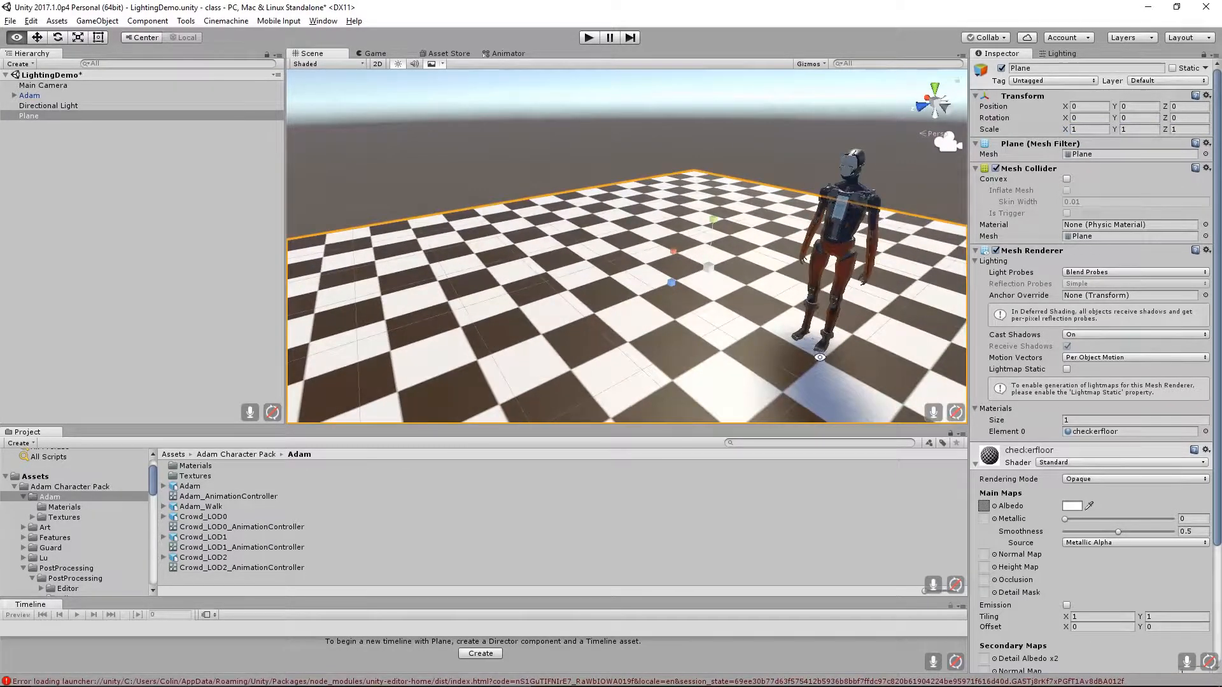
middle_click_drag(816, 353, 792, 322, "alt")
left_click_drag(771, 354, 769, 359, "alt")
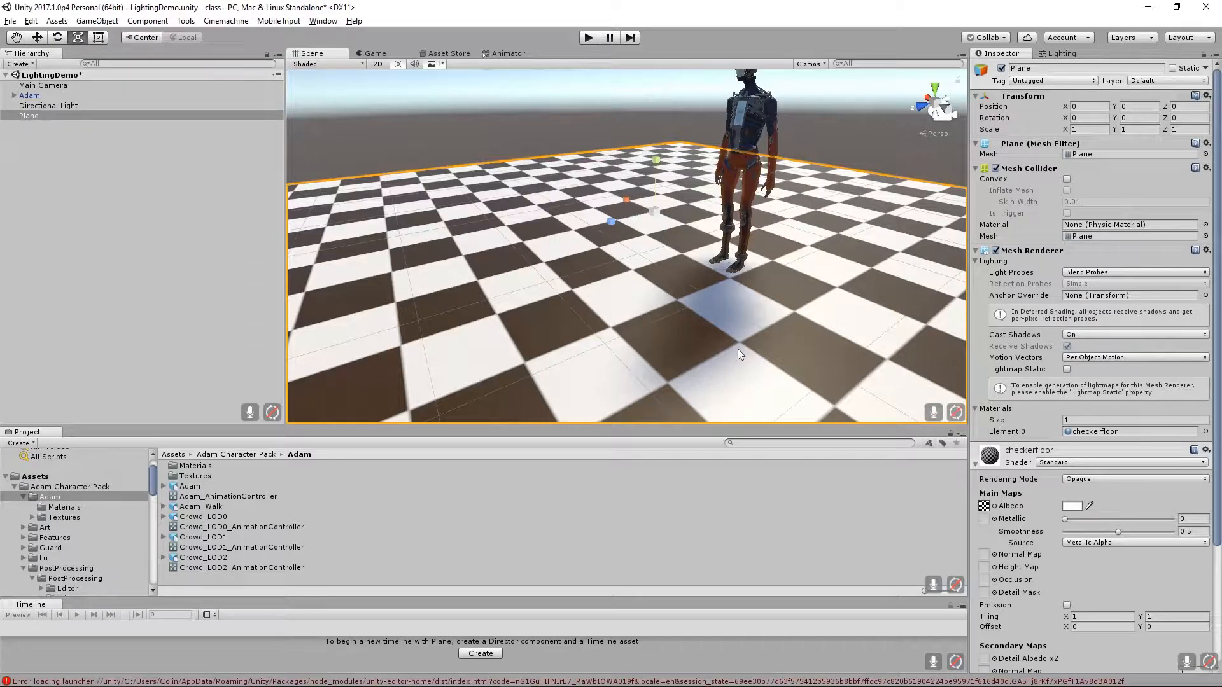
right_click_drag(754, 290, 695, 283, "alt")
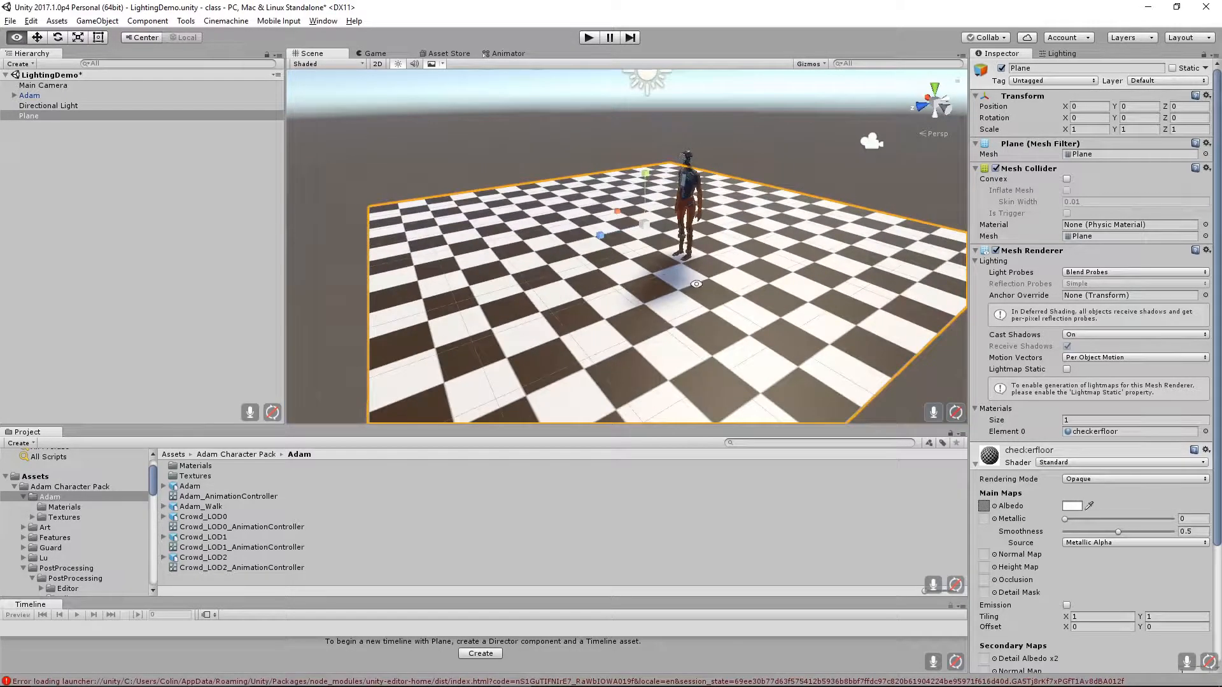
left_click_drag(695, 283, 735, 318, "alt")
right_click_drag(735, 318, 820, 387, "alt")
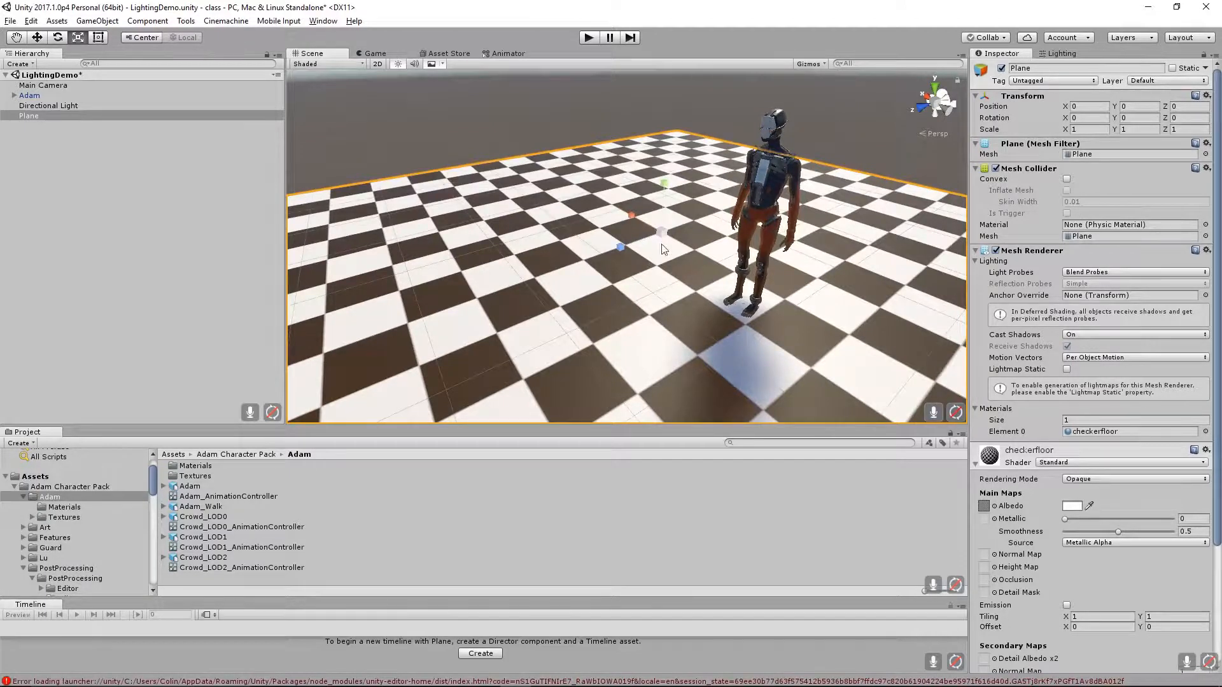
left_click(1082, 127)
right_click_drag(784, 357, 677, 292, "alt")
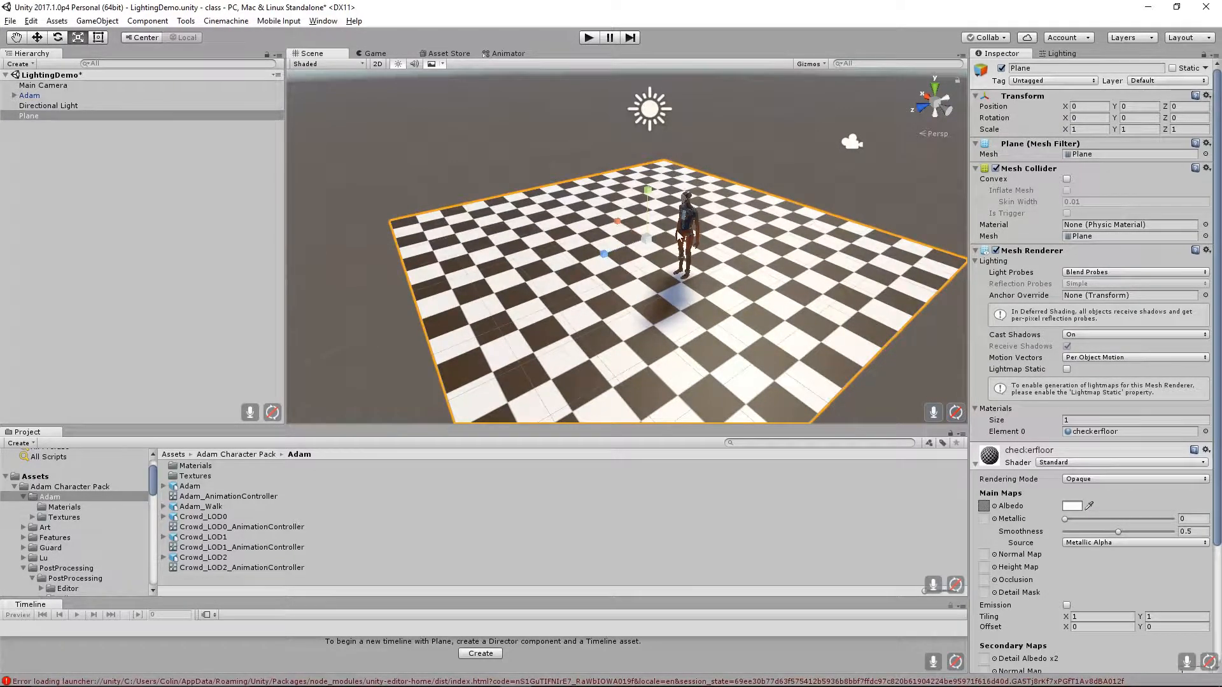
Set the plane's scale to 10 on the X, Y and Z axes.
left_click(1085, 130)
type("10")
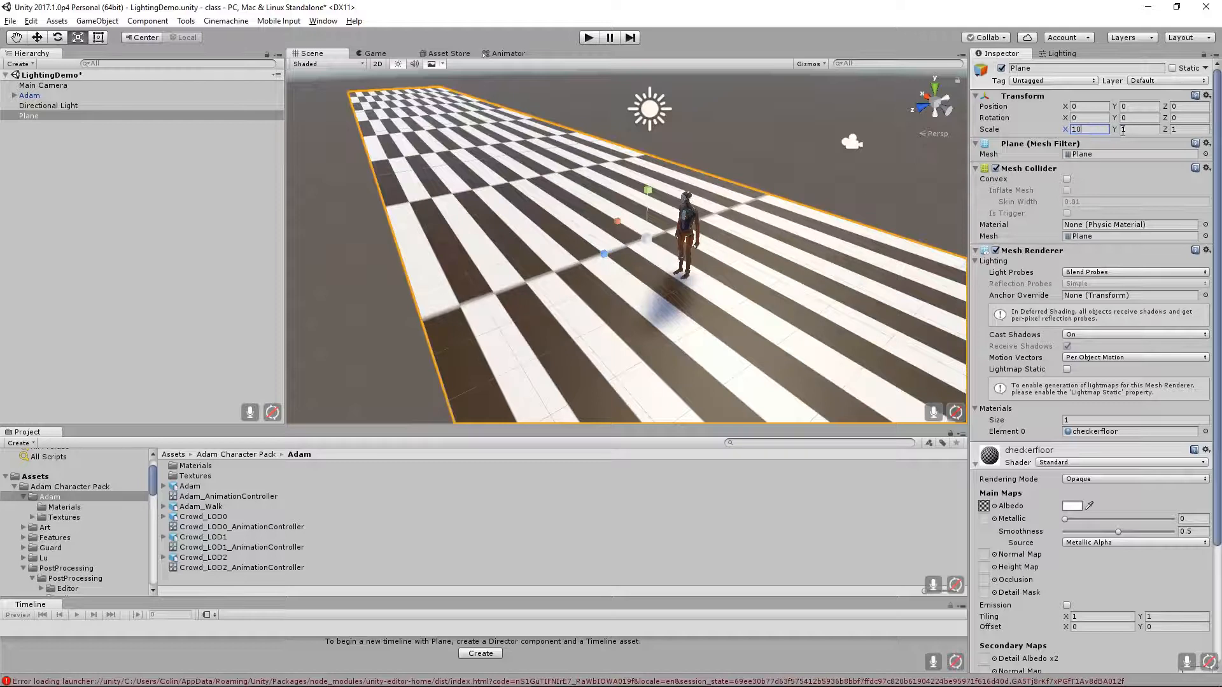
left_click(1136, 130)
left_click(1183, 133)
type("10")
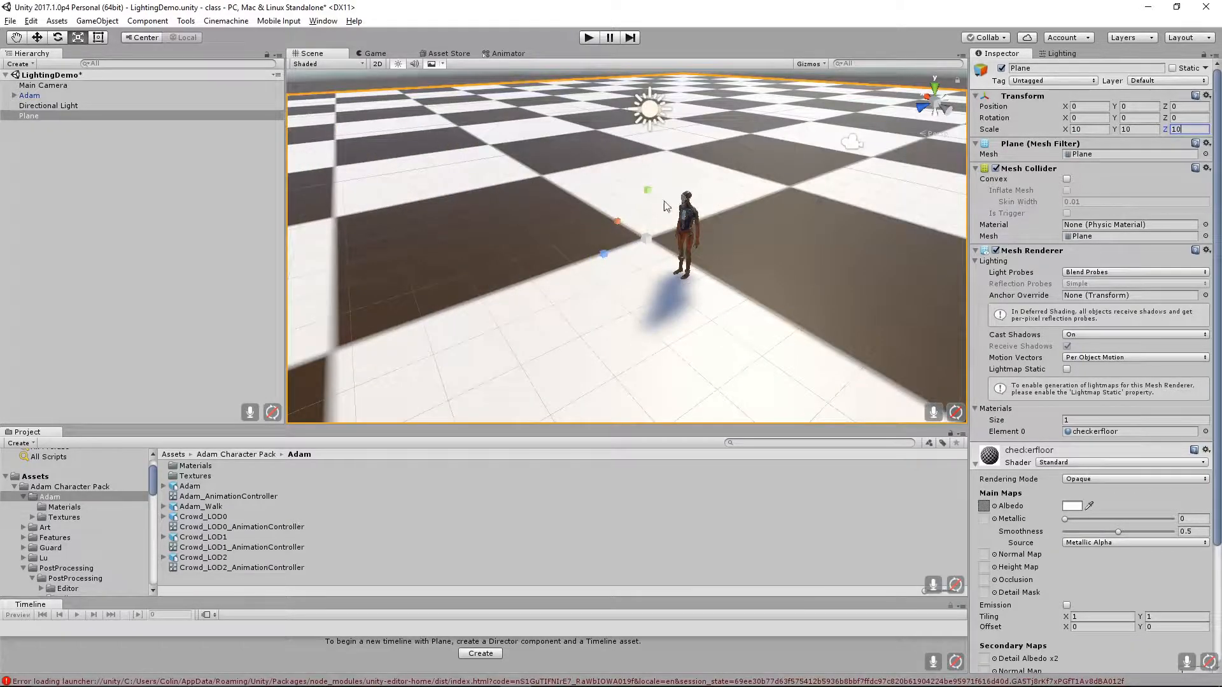
Set the checkerfloor material's main-map tiling to 10 in both X and Y.
left_click_drag(663, 201, 673, 278, "alt")
right_click_drag(673, 278, 948, 369, "alt")
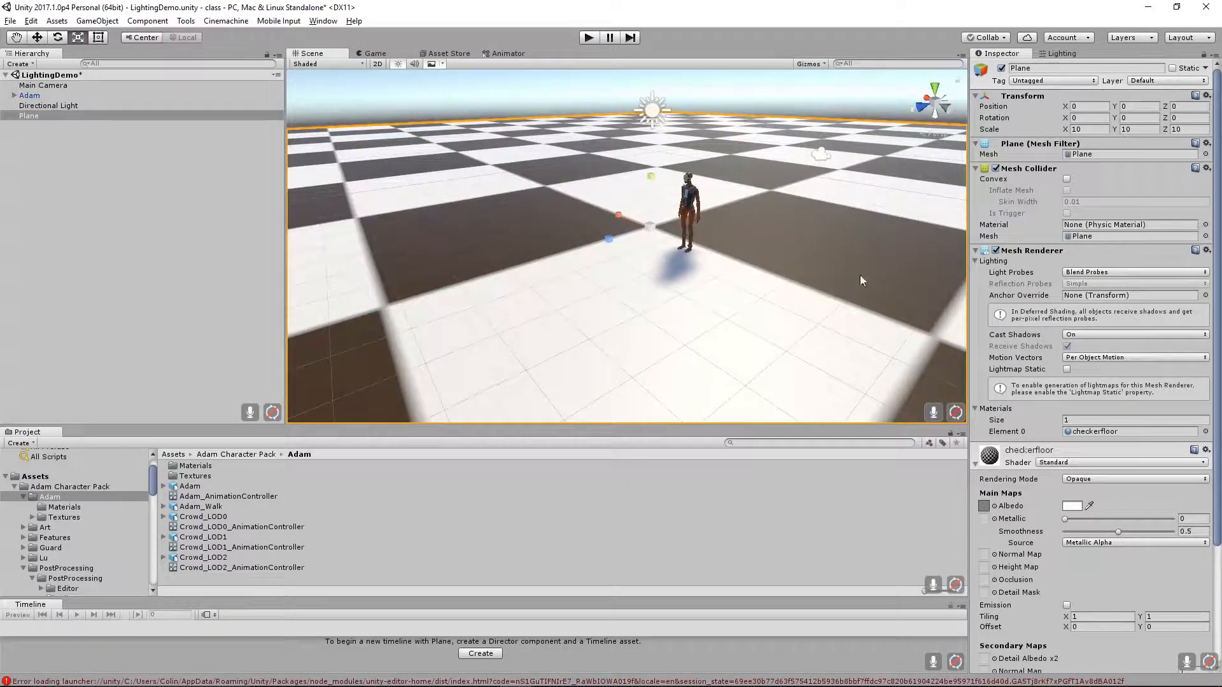
left_click_drag(860, 280, 813, 313, "alt")
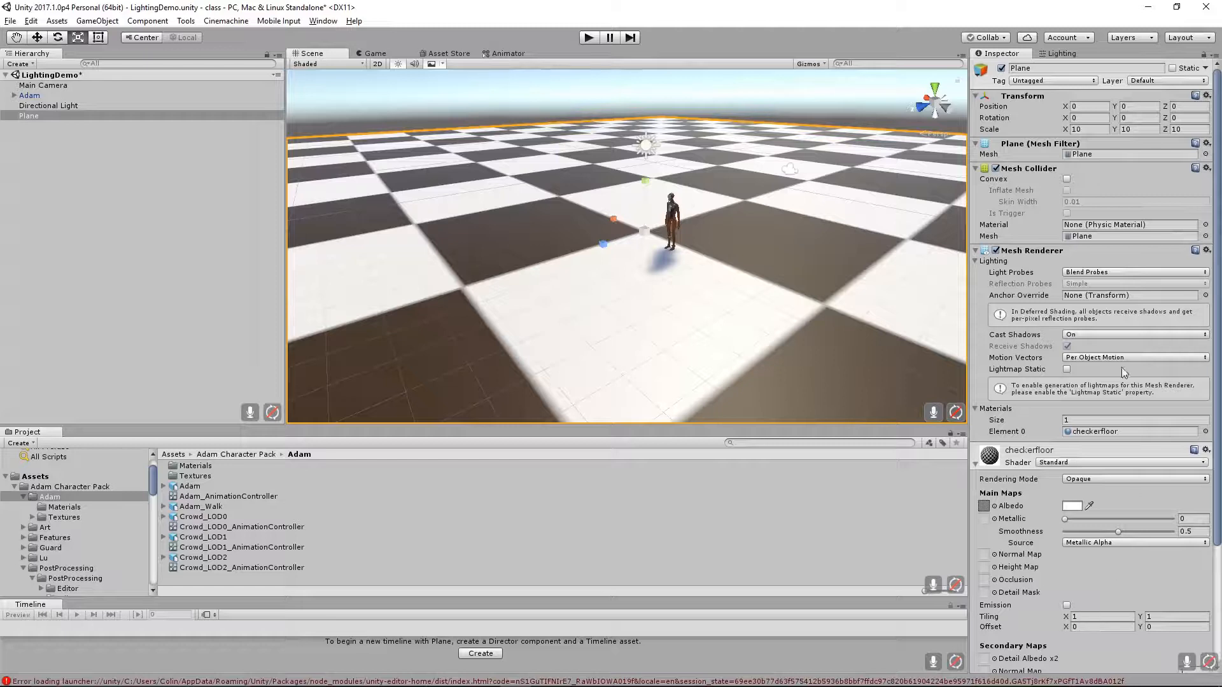
left_click(1089, 617)
type("10")
left_click(1162, 617)
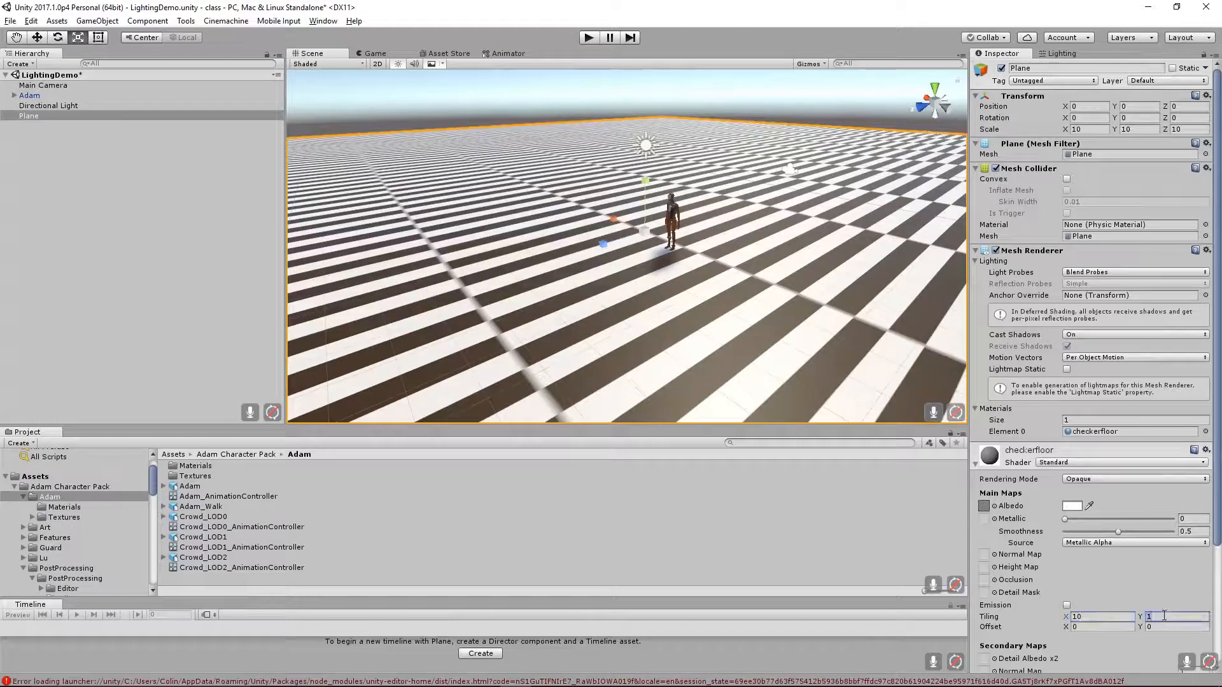
type("10")
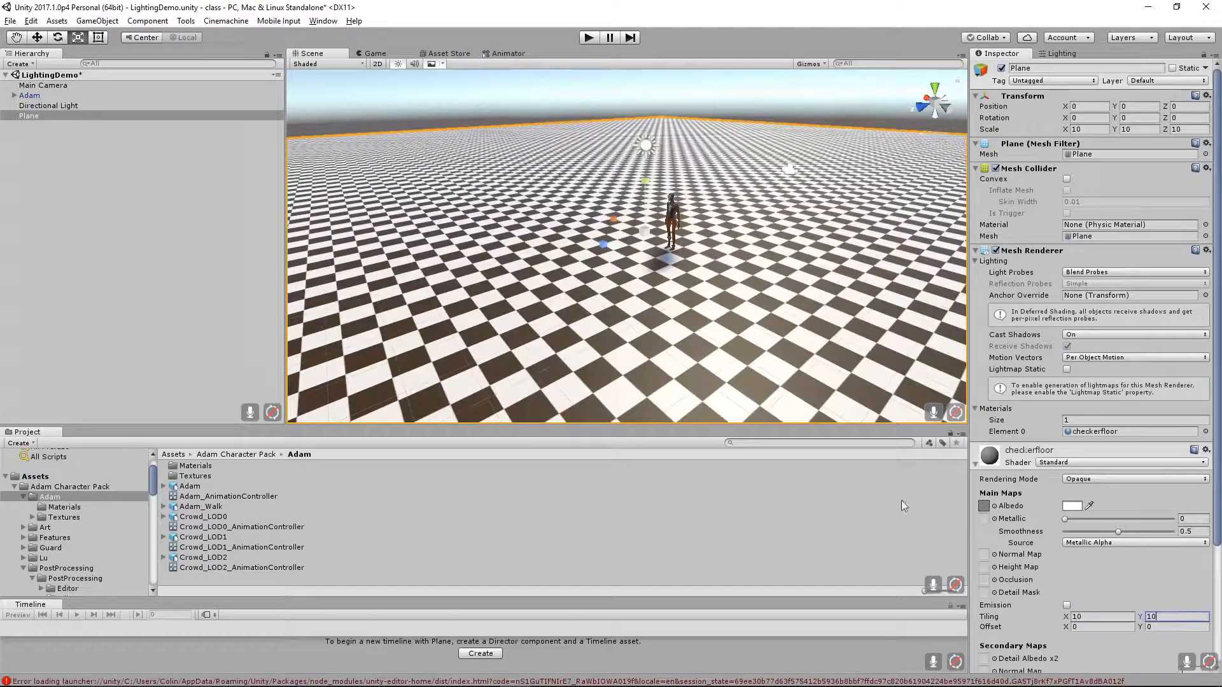
Raise the checkerfloor material's Metallic and Smoothness values to 1.
left_click_drag(655, 287, 678, 327, "alt")
scroll(685, 330, "up", 9, "alt")
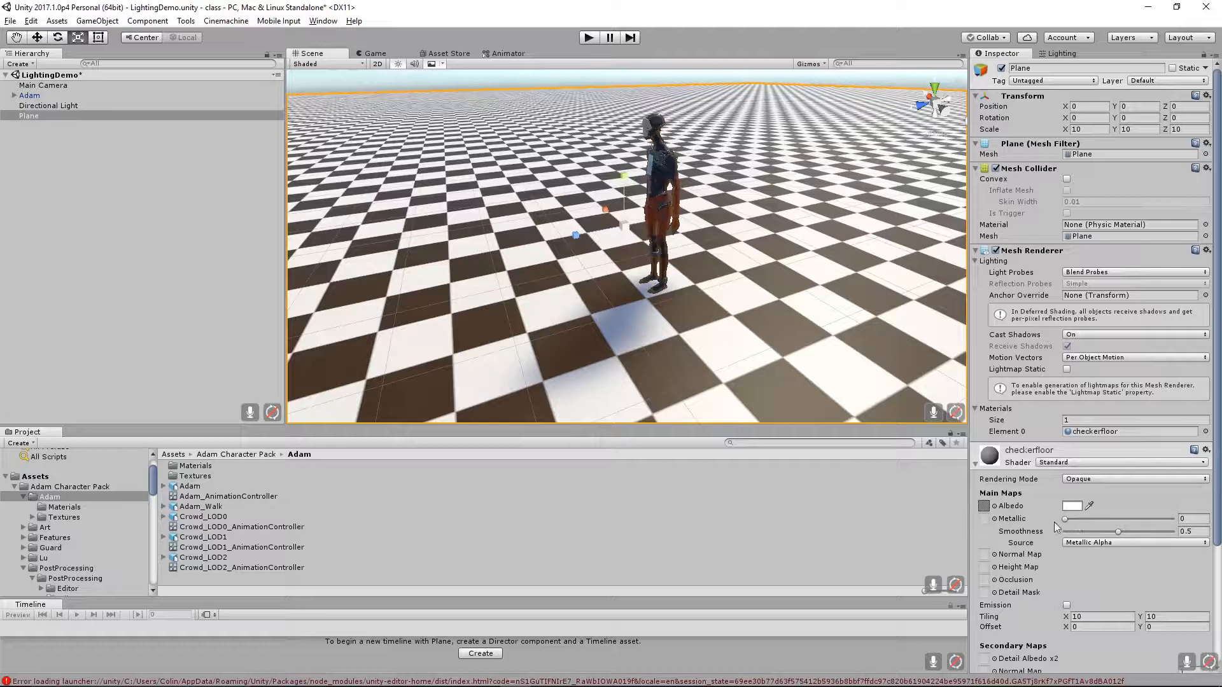
left_click_drag(1066, 522, 1163, 499)
left_click_drag(771, 331, 772, 292, "alt")
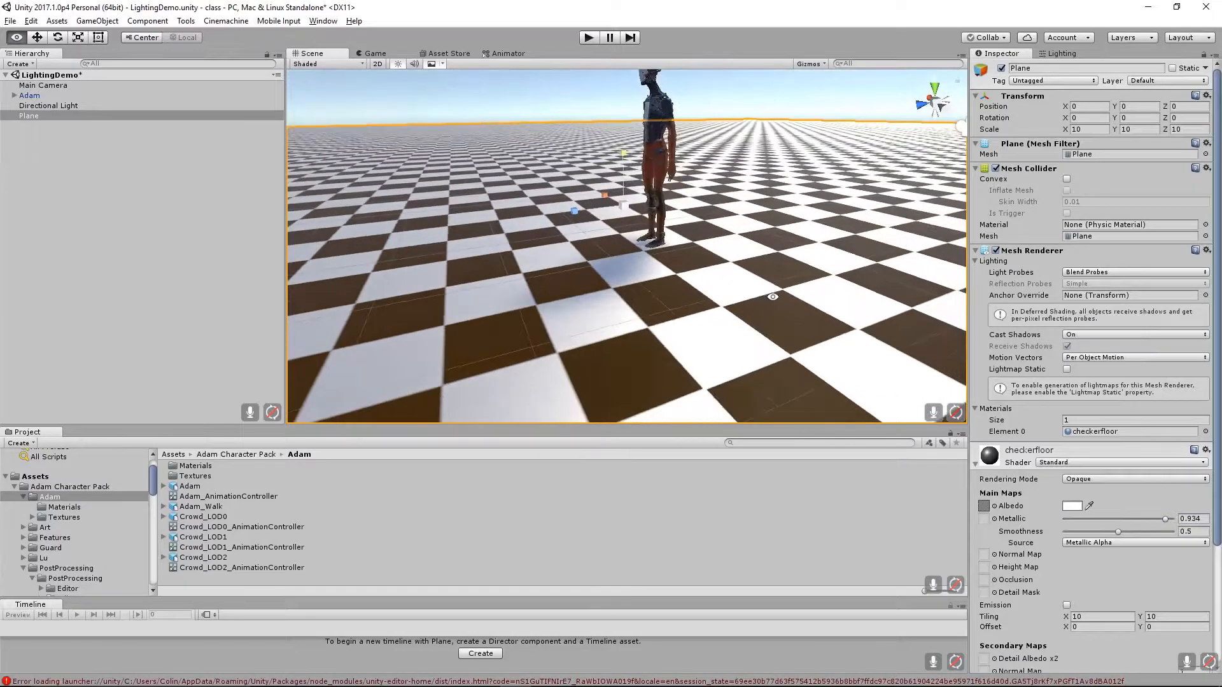
left_click_drag(1117, 531, 1176, 517)
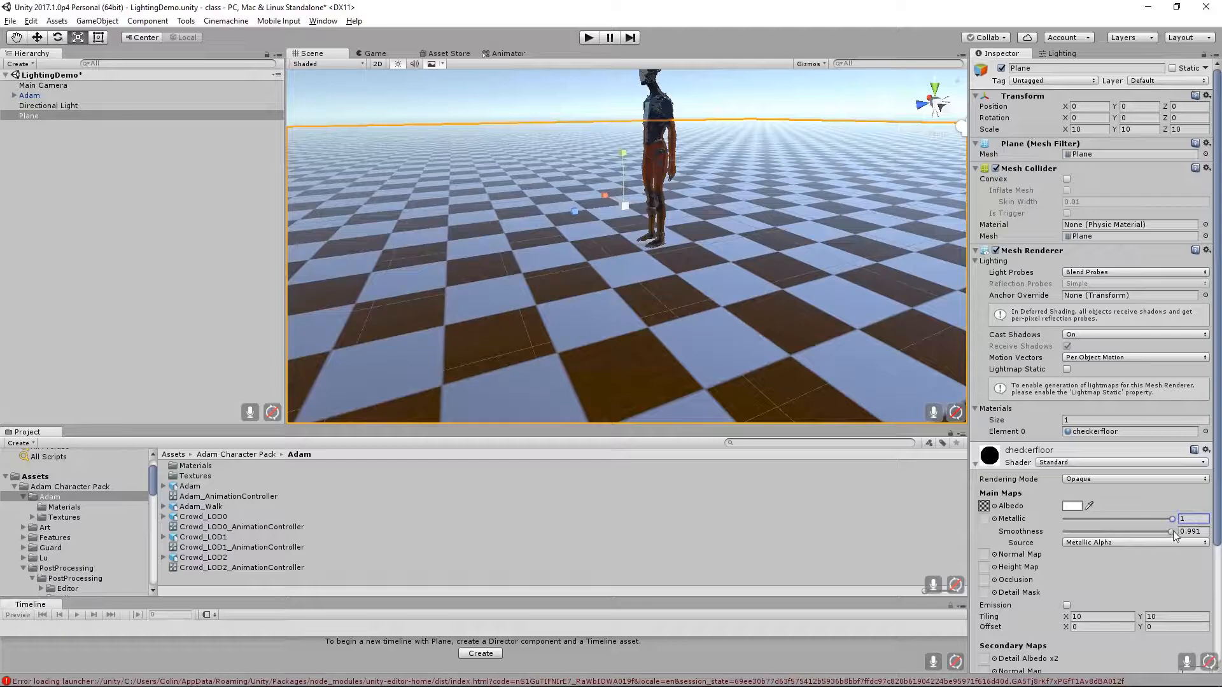
left_click_drag(1173, 531, 1178, 531)
left_click_drag(815, 344, 833, 310, "alt")
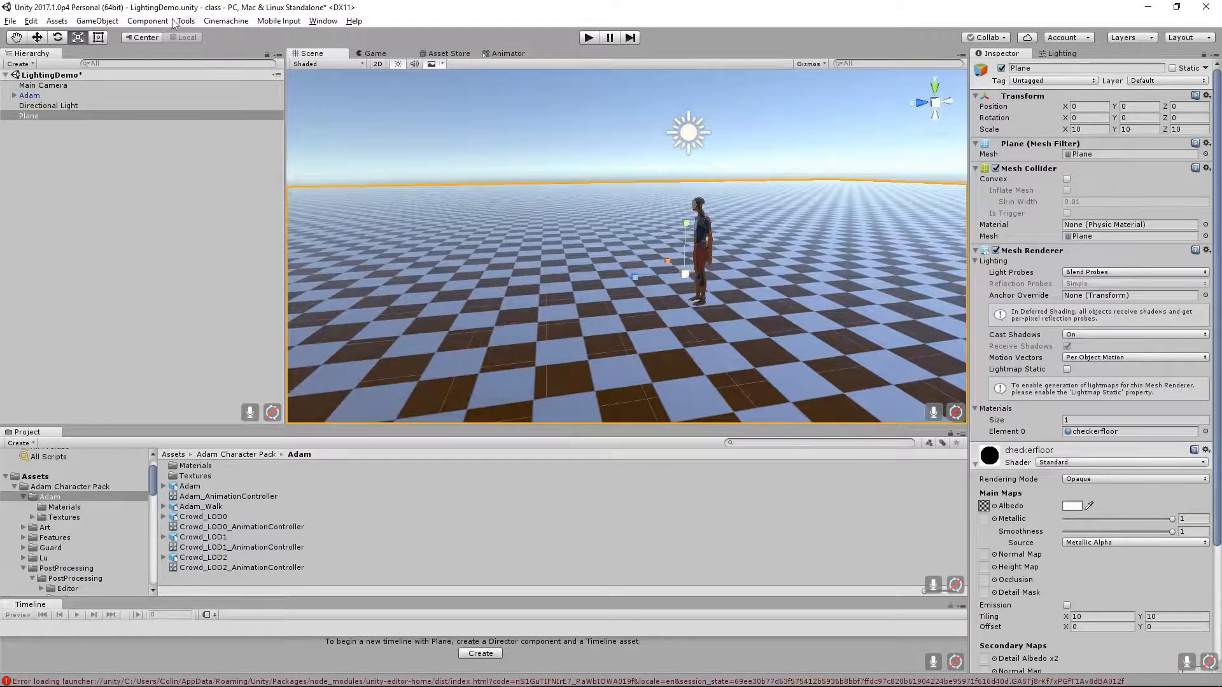
Open the scene's lighting settings and assign the Directional Light as the environment's Sun Source.
left_click(323, 21)
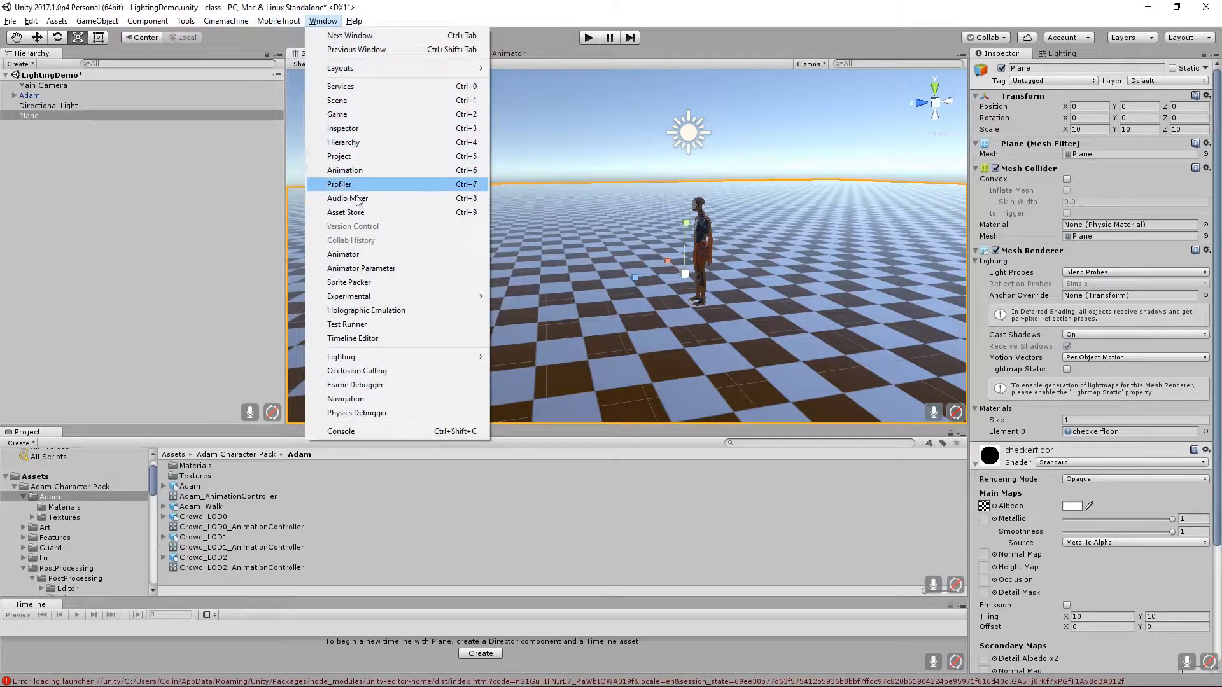
mouse_move(354, 361)
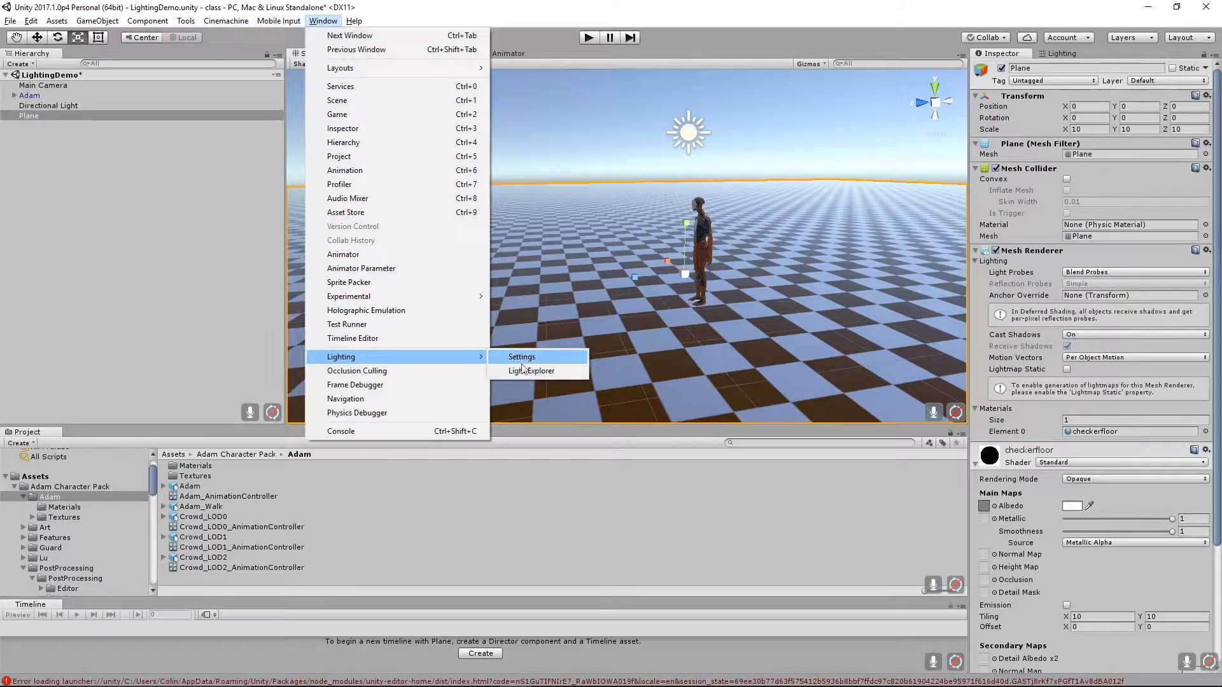
left_click(528, 358)
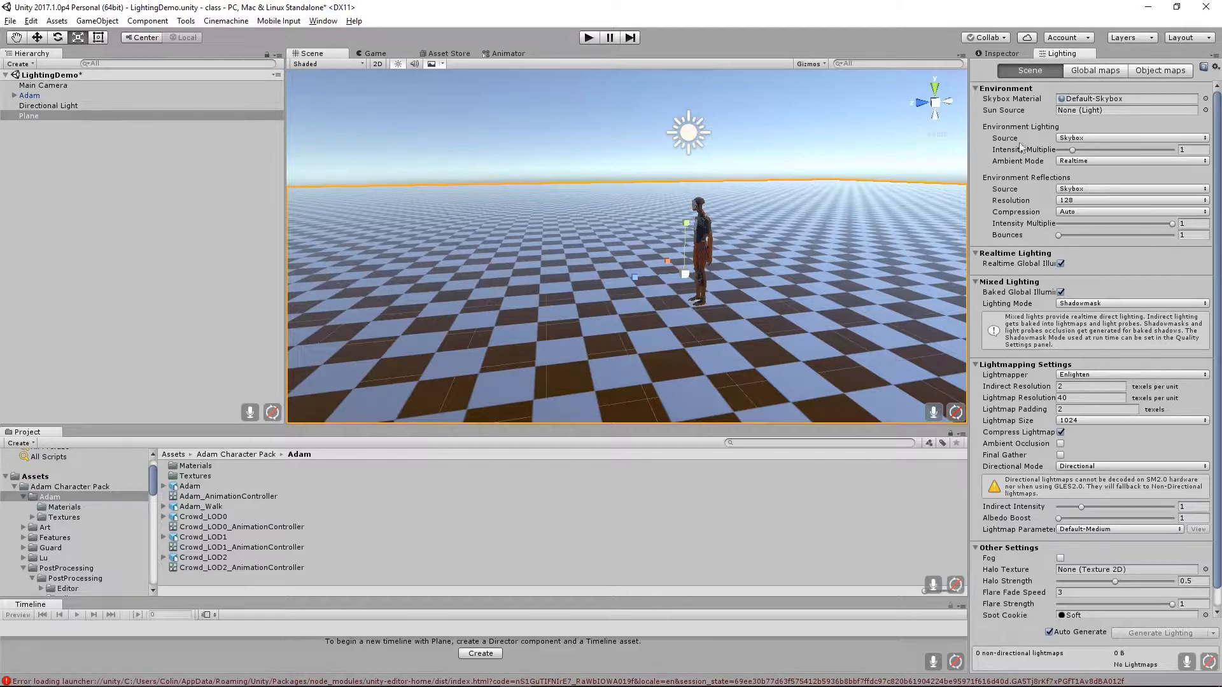
left_click(1109, 138)
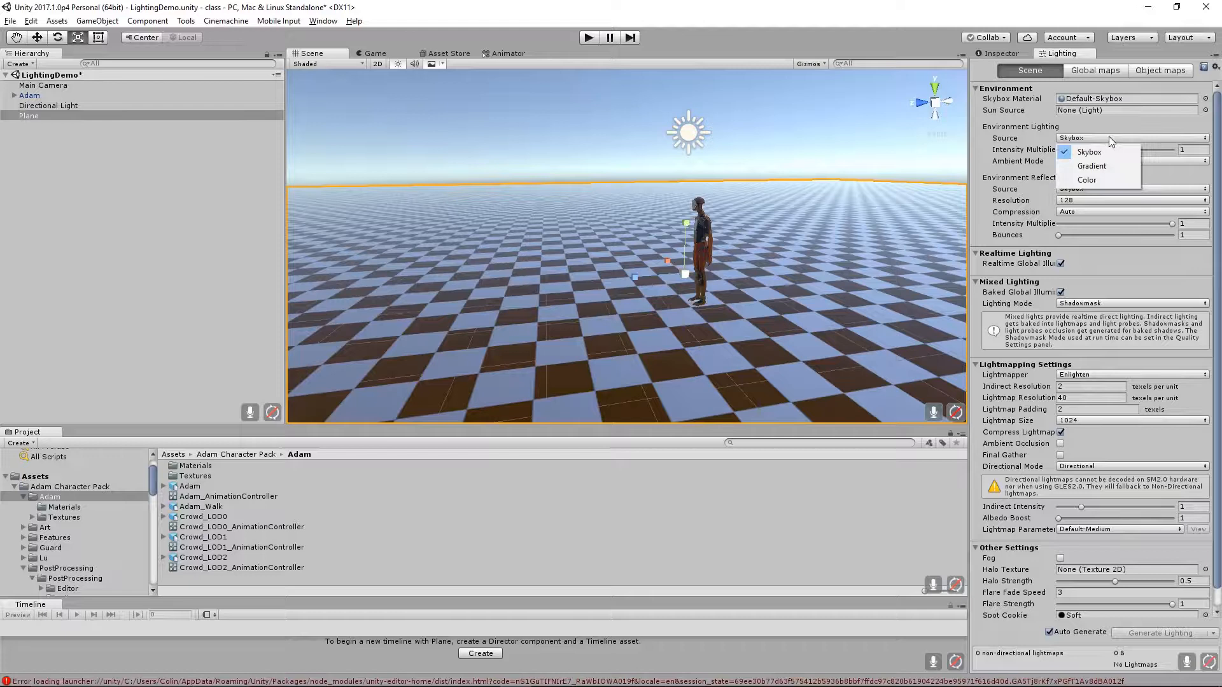
left_click(1010, 101)
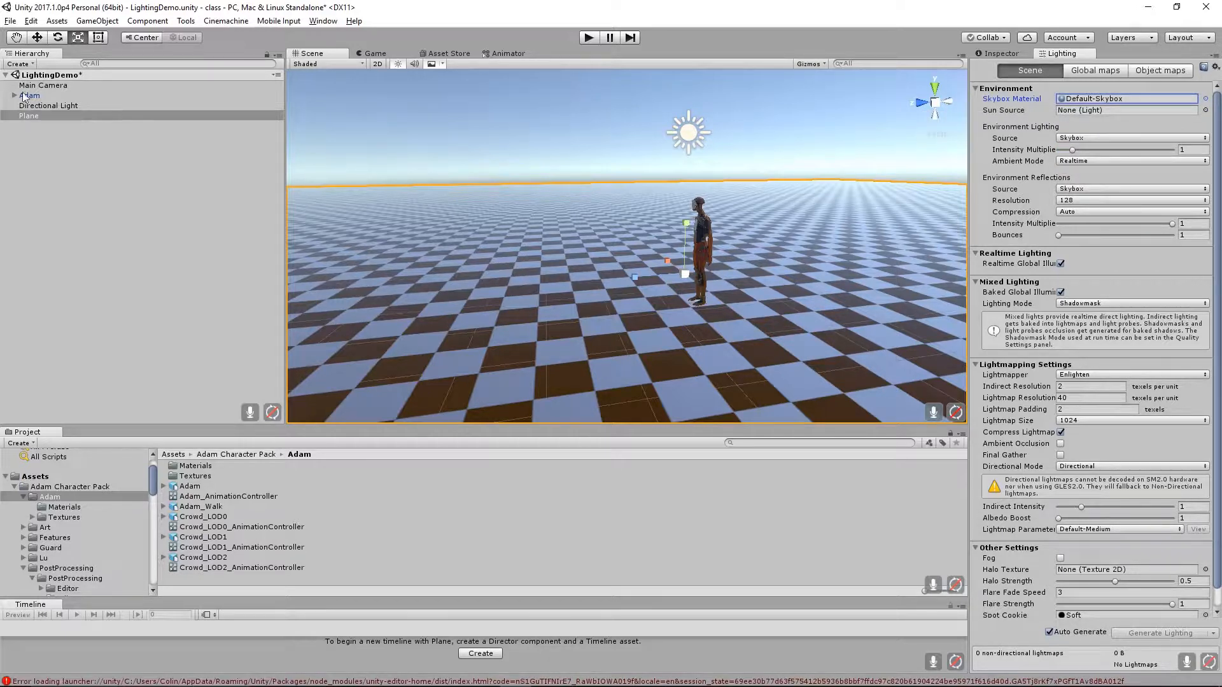
left_click_drag(45, 102, 1094, 108)
Search the materials for "sky" and try sky,startday and Sky_01 as the skybox material, viewing the scene around Adam.
left_click(1204, 99)
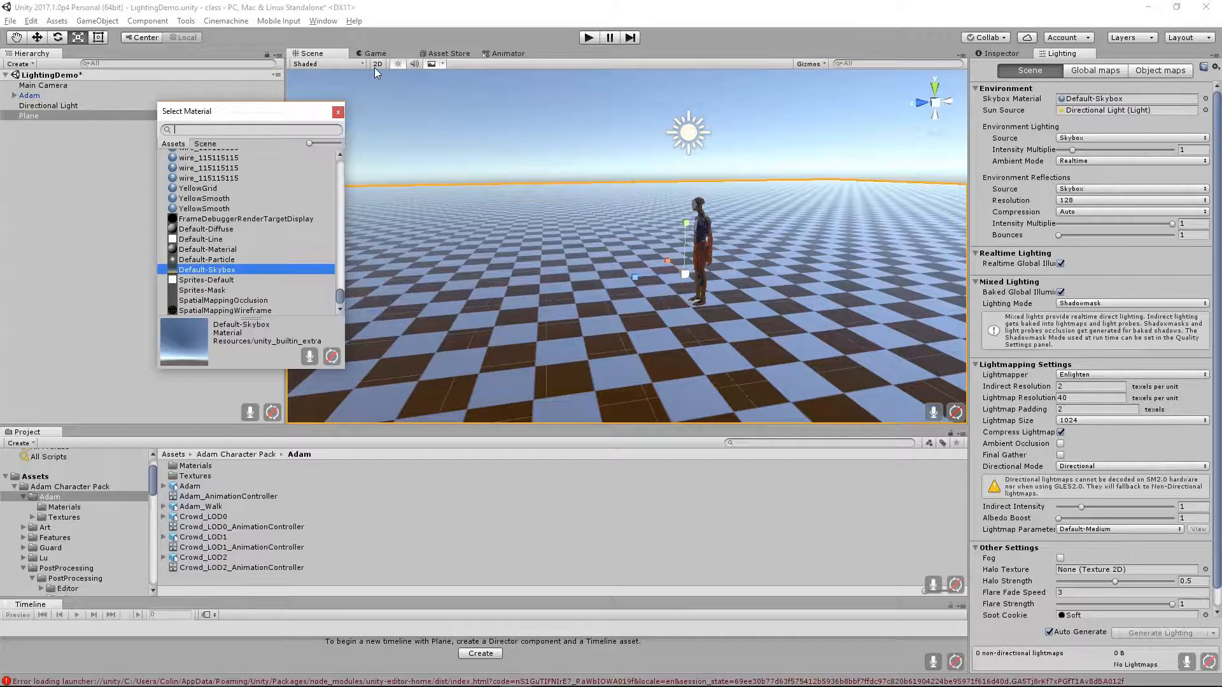
type("sky")
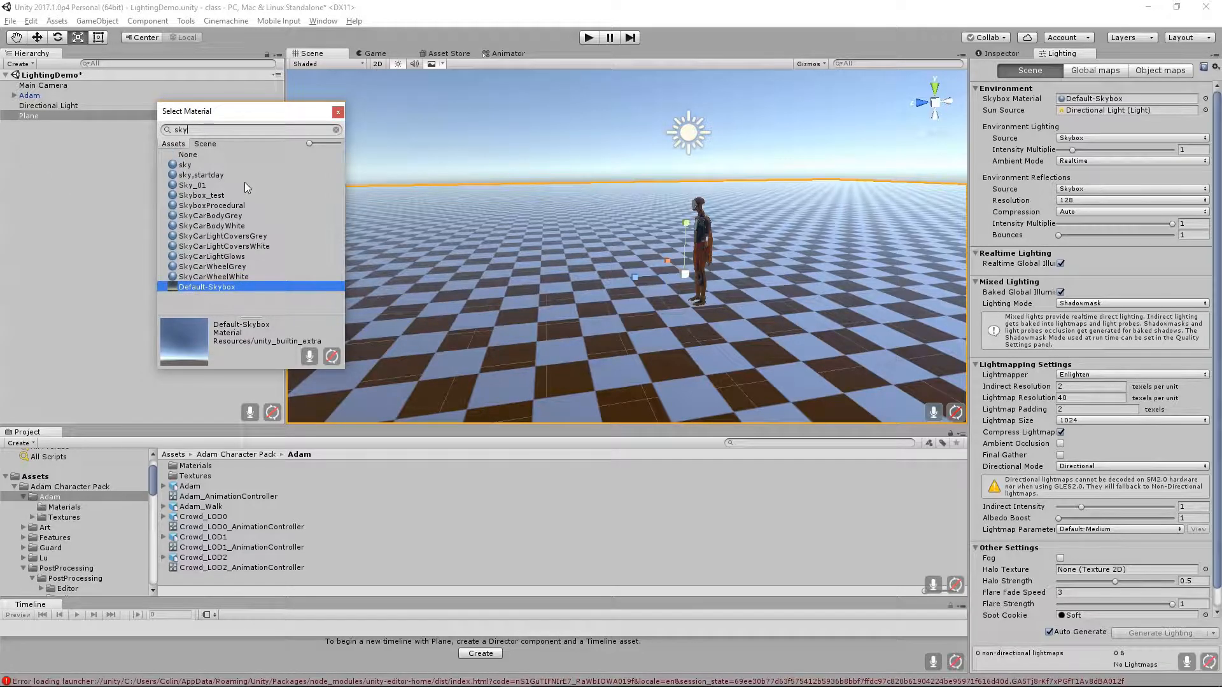
left_click(206, 175)
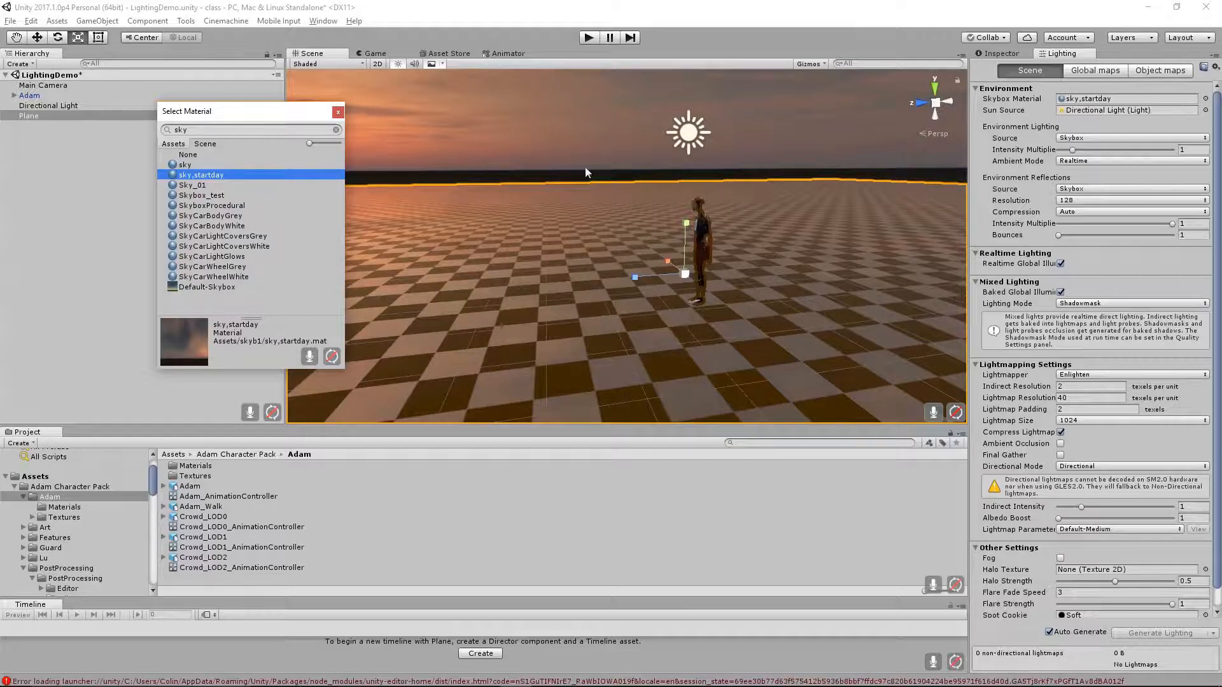
left_click(199, 186)
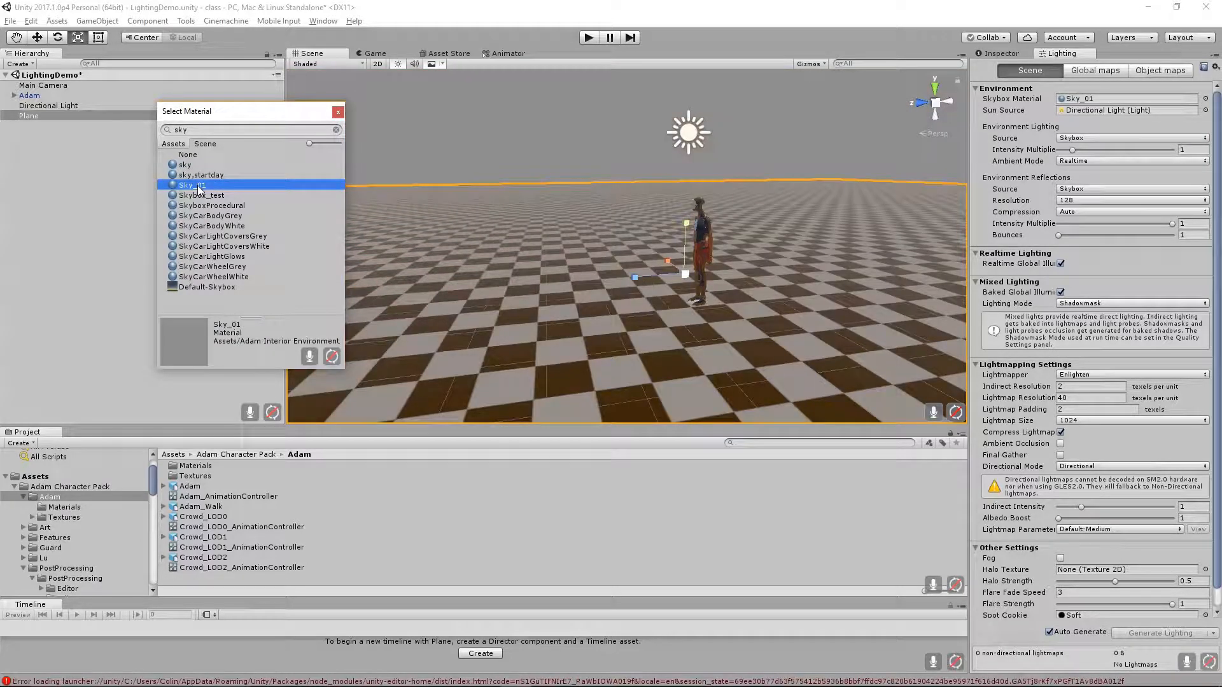
left_click(747, 161, "alt")
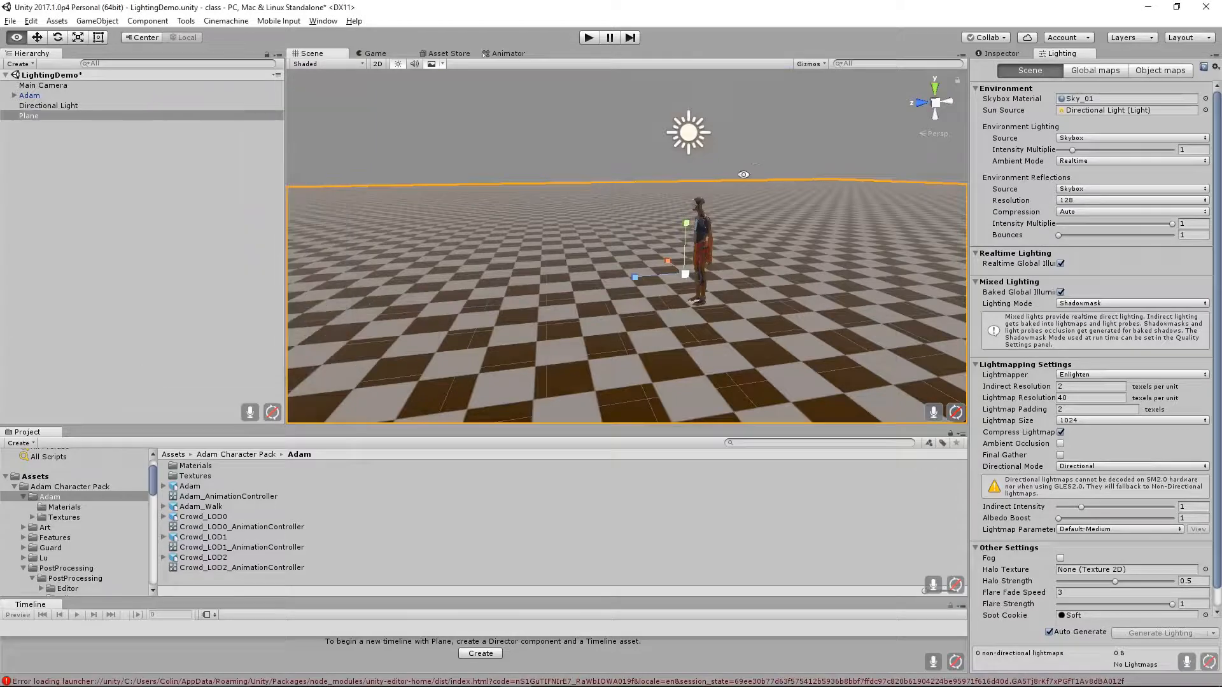
left_click_drag(720, 254, 856, 264, "alt")
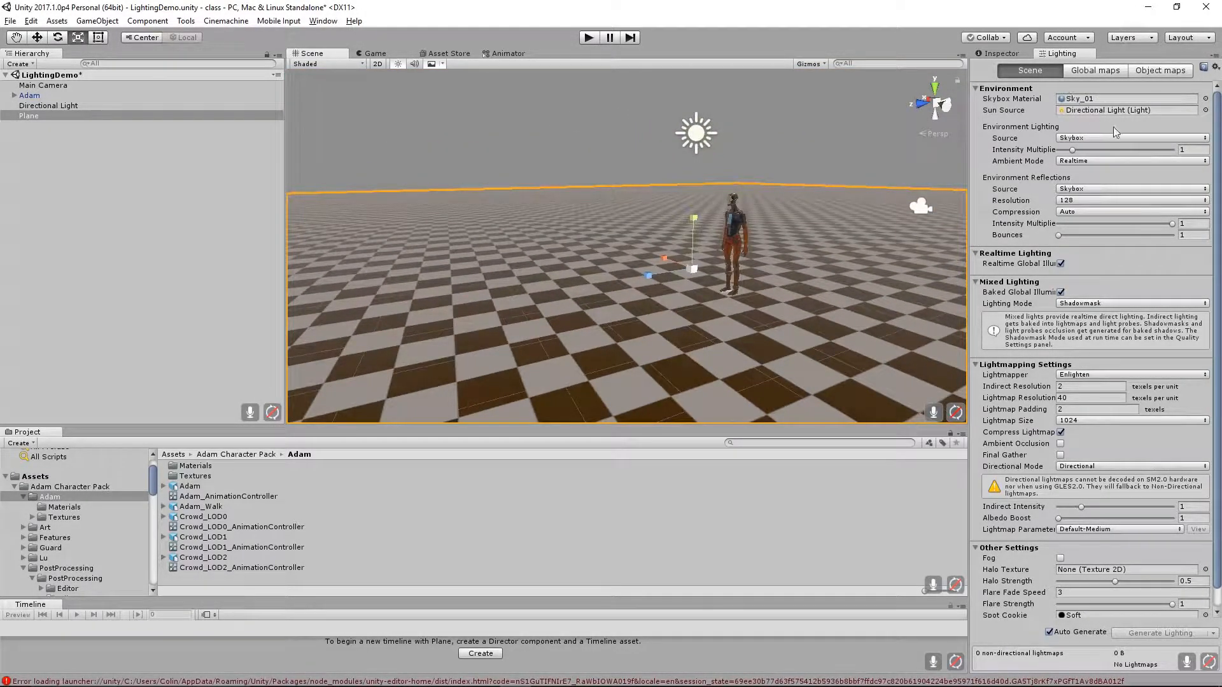
Try SkyboxProcedural, SkyCarBodyGrey and sky as the skybox material, and view the sky behind Adam.
left_click(1204, 99)
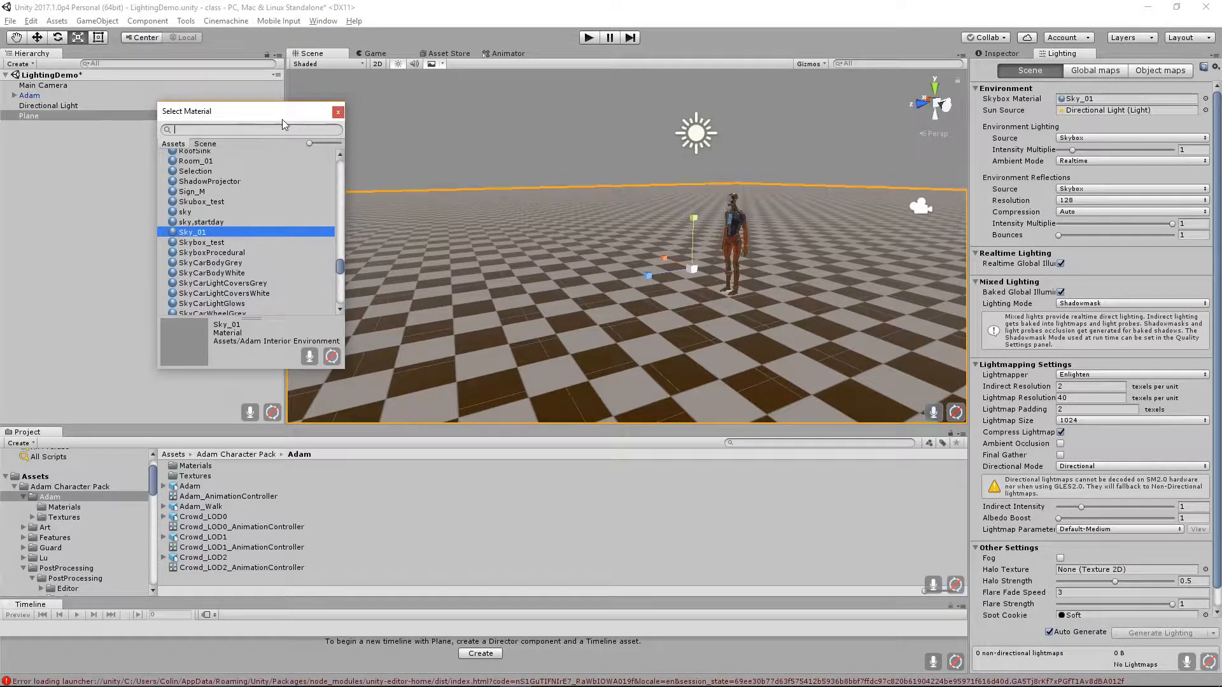
type("s")
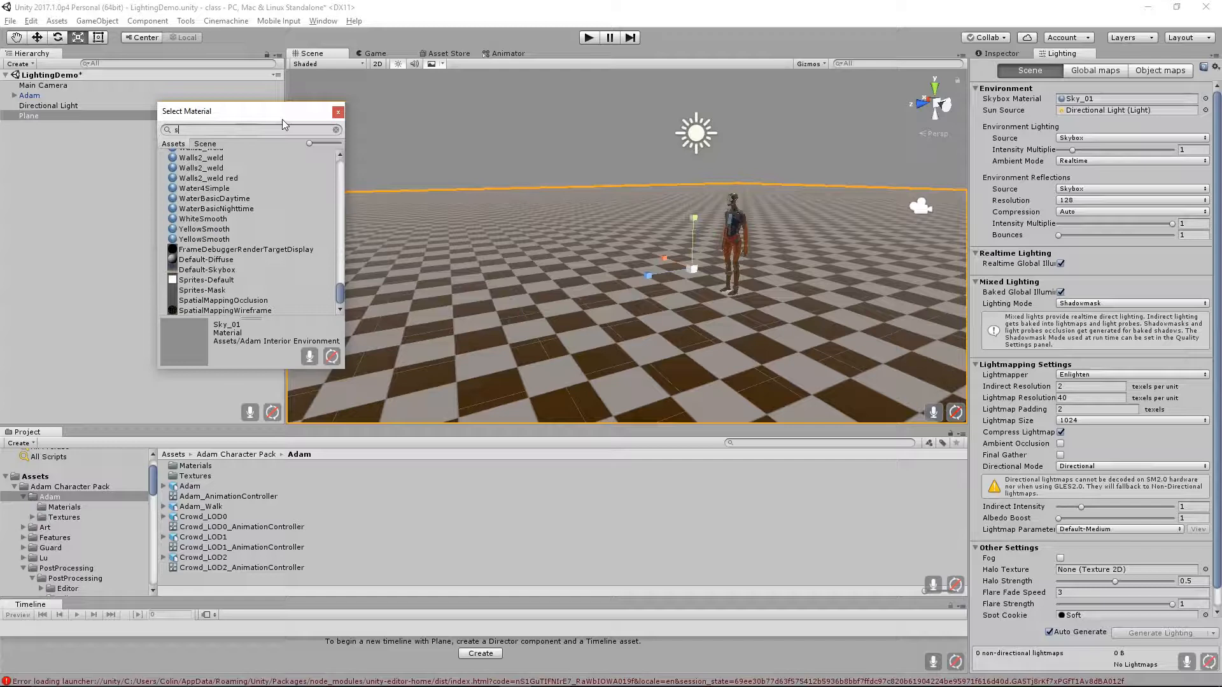
type("ky")
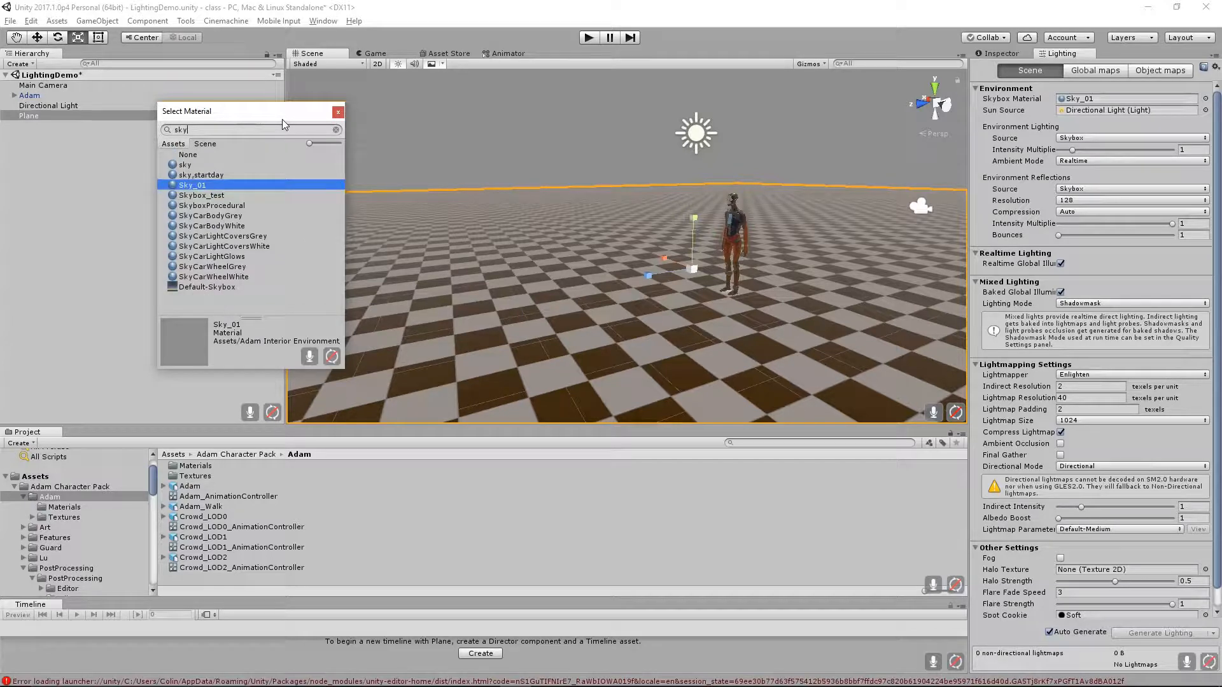
left_click(227, 206)
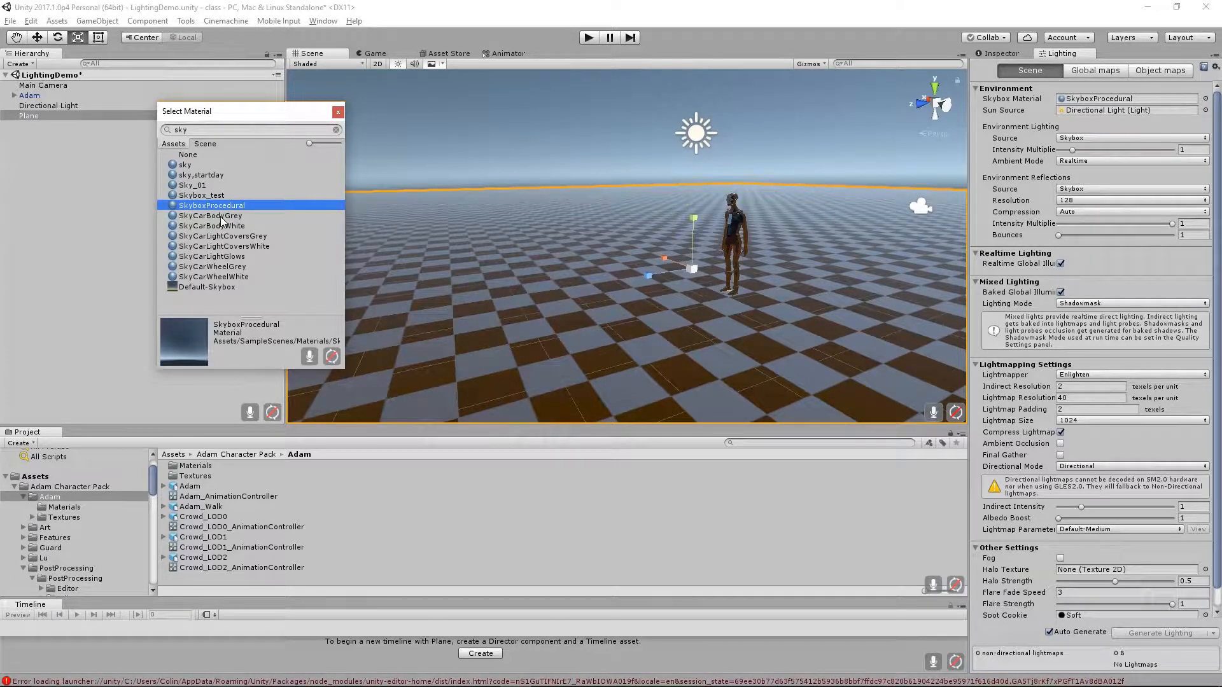
left_click(222, 216)
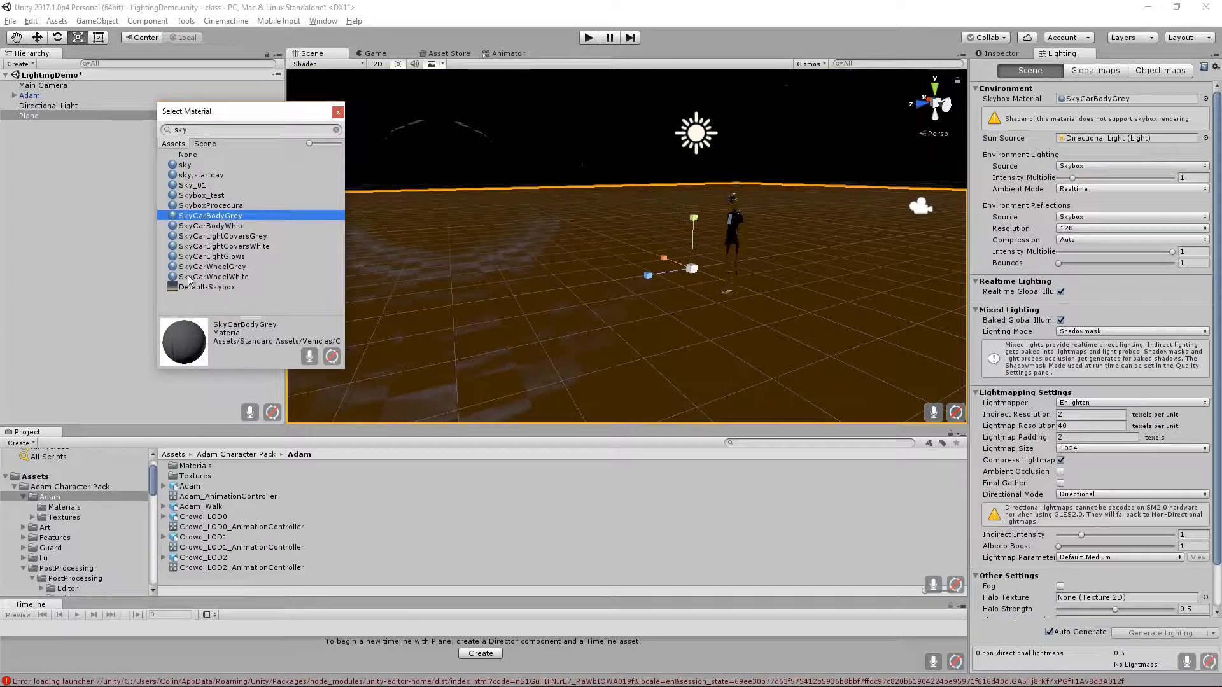
left_click(186, 166)
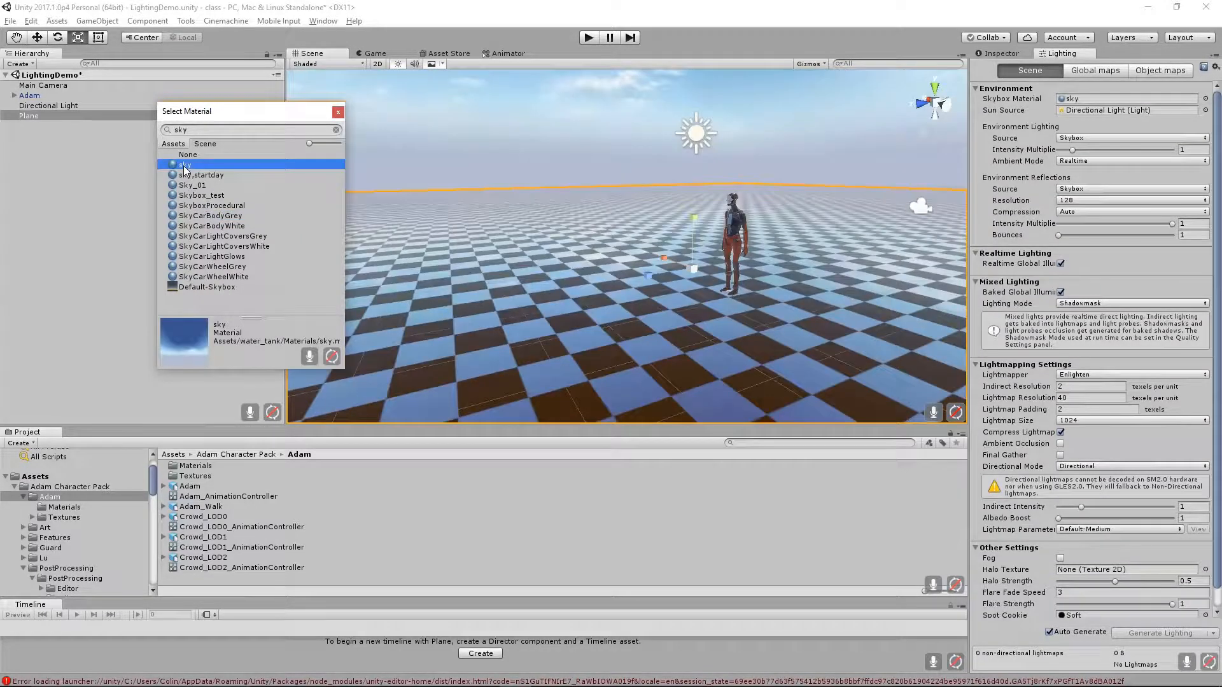
left_click(705, 254, "alt")
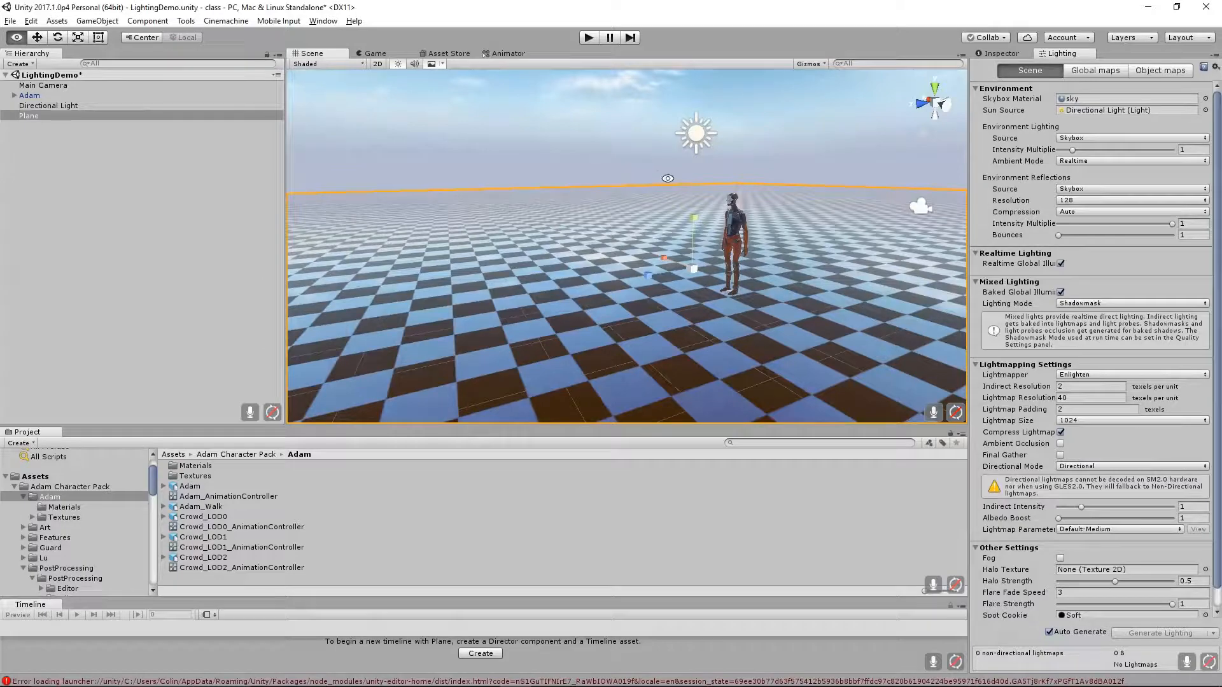
left_click_drag(667, 178, 127, 164, "alt")
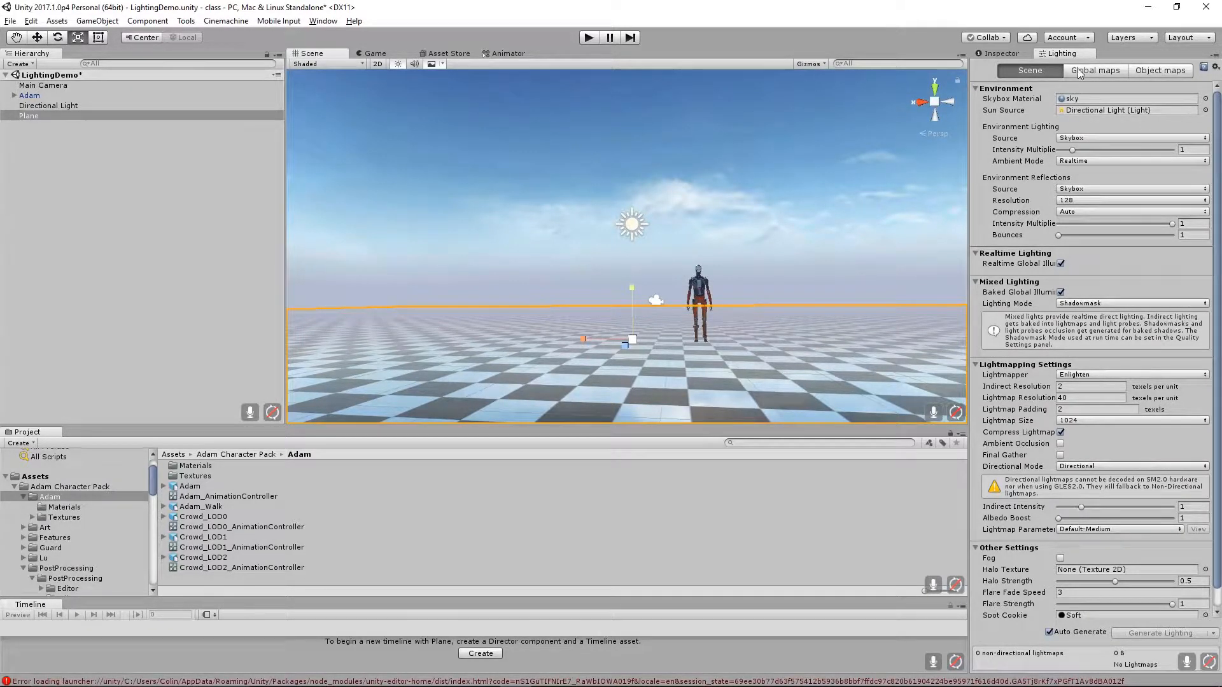
Set the environment's skybox material to sky,startday.
left_click(1204, 98)
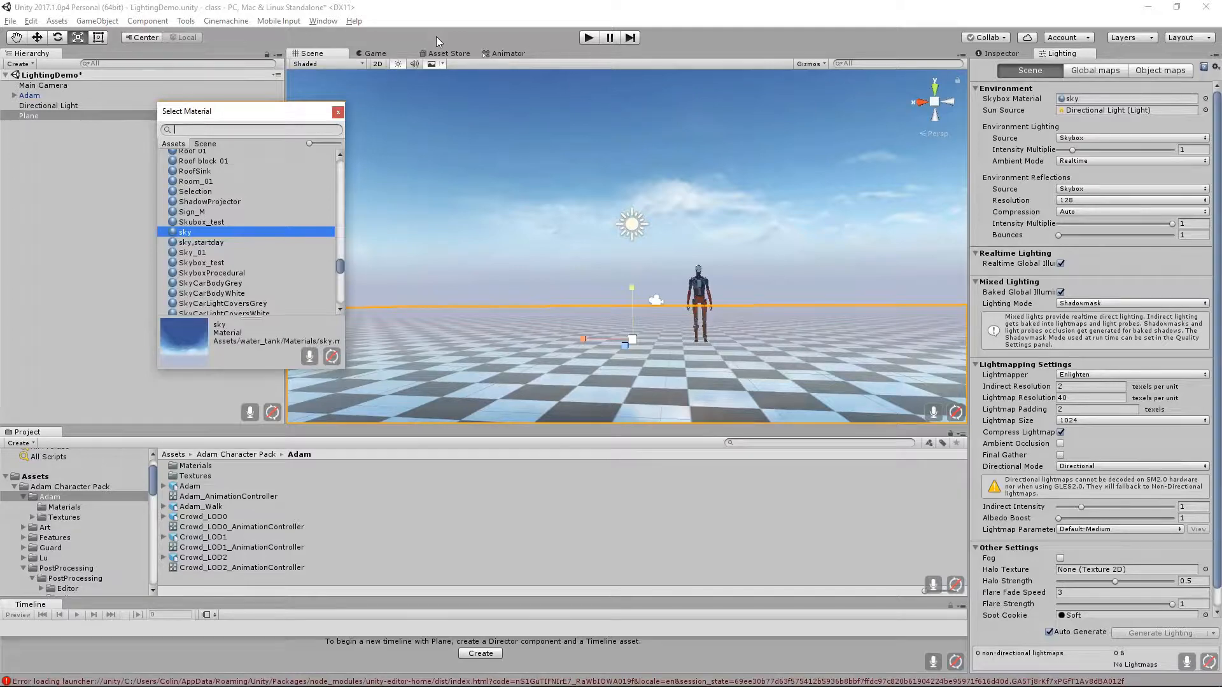
left_click(213, 243)
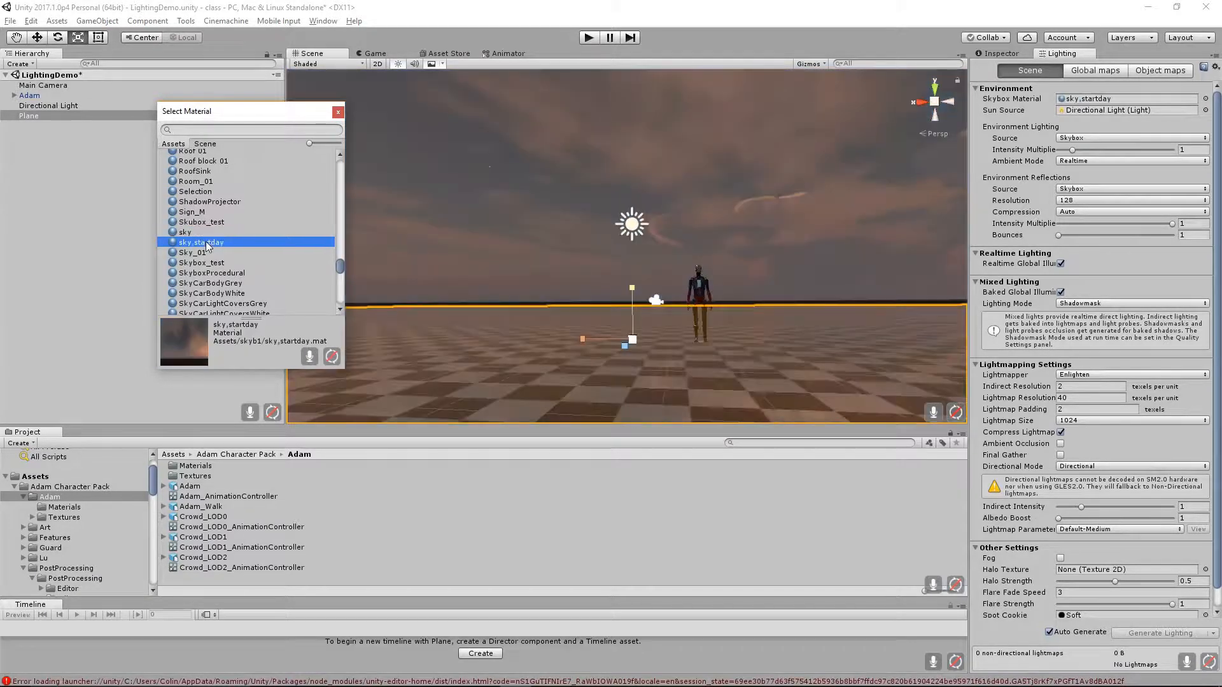
left_click(339, 111)
Browse the skybox packages in the Asset Store, then return to the scene.
left_click(448, 54)
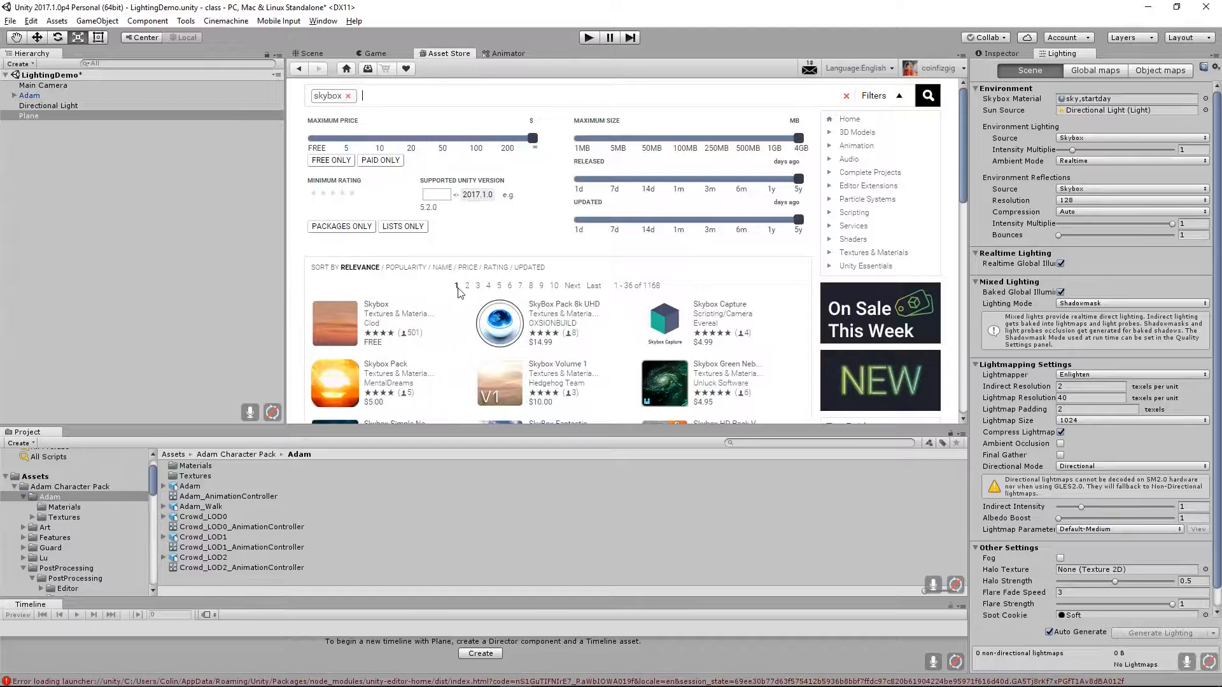
scroll(677, 385, "down", 3)
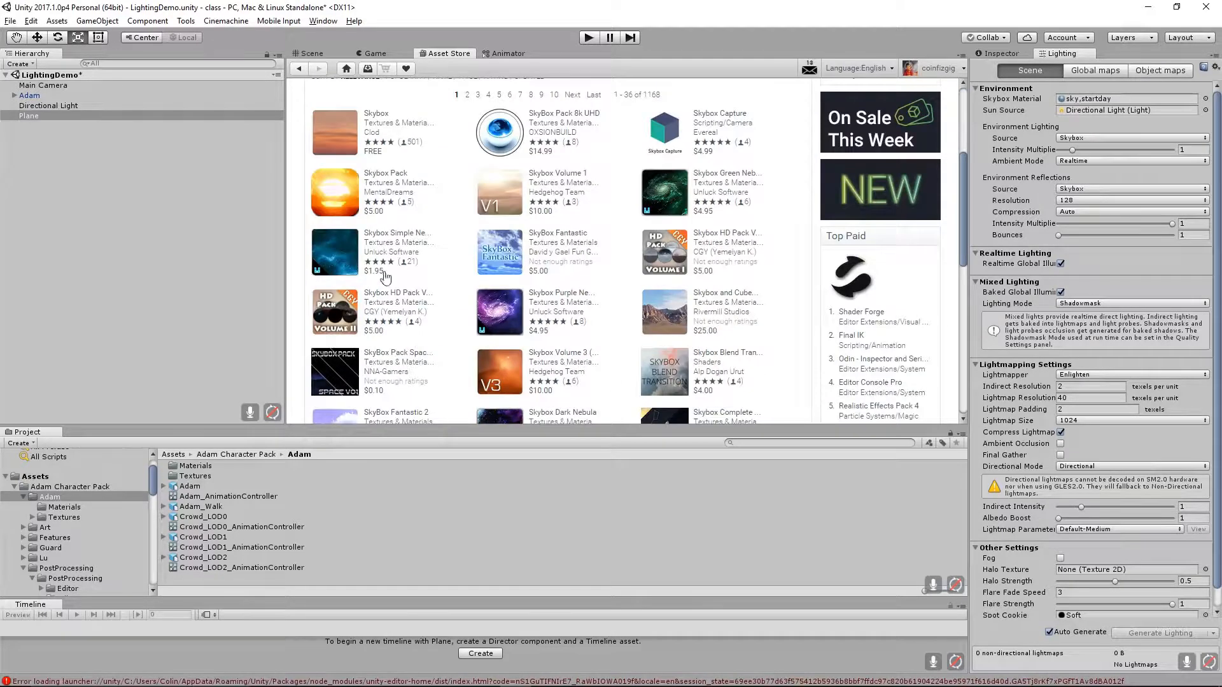
scroll(508, 275, "up", 3)
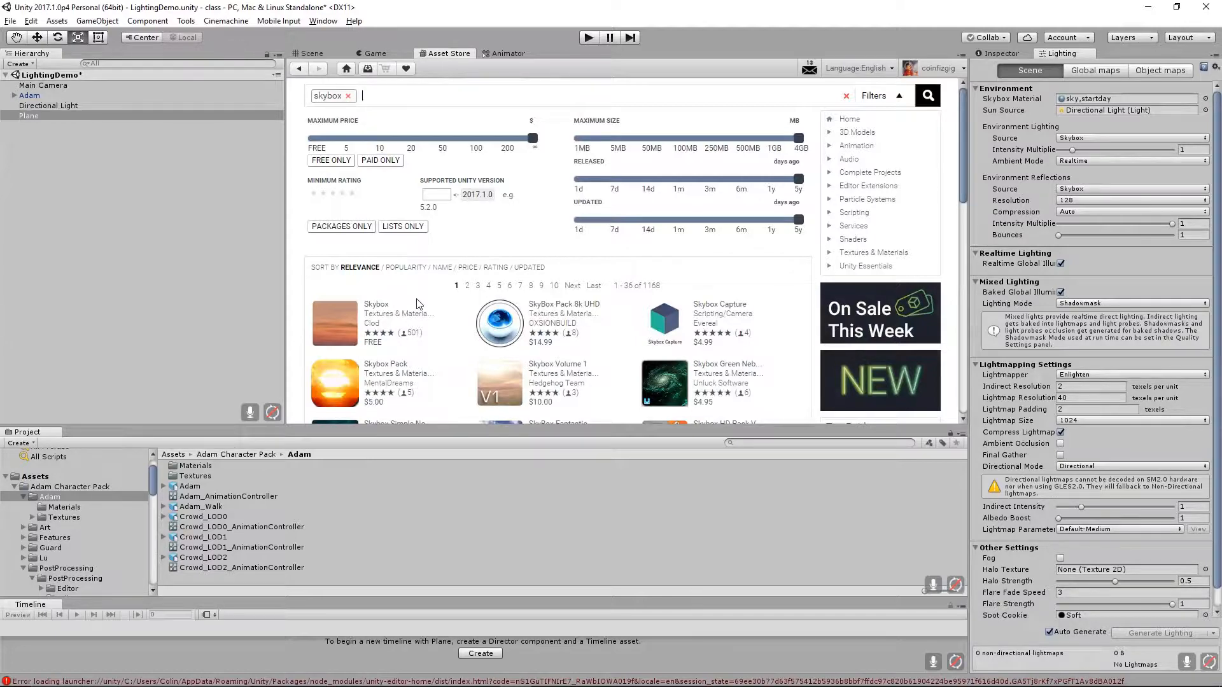
left_click(308, 53)
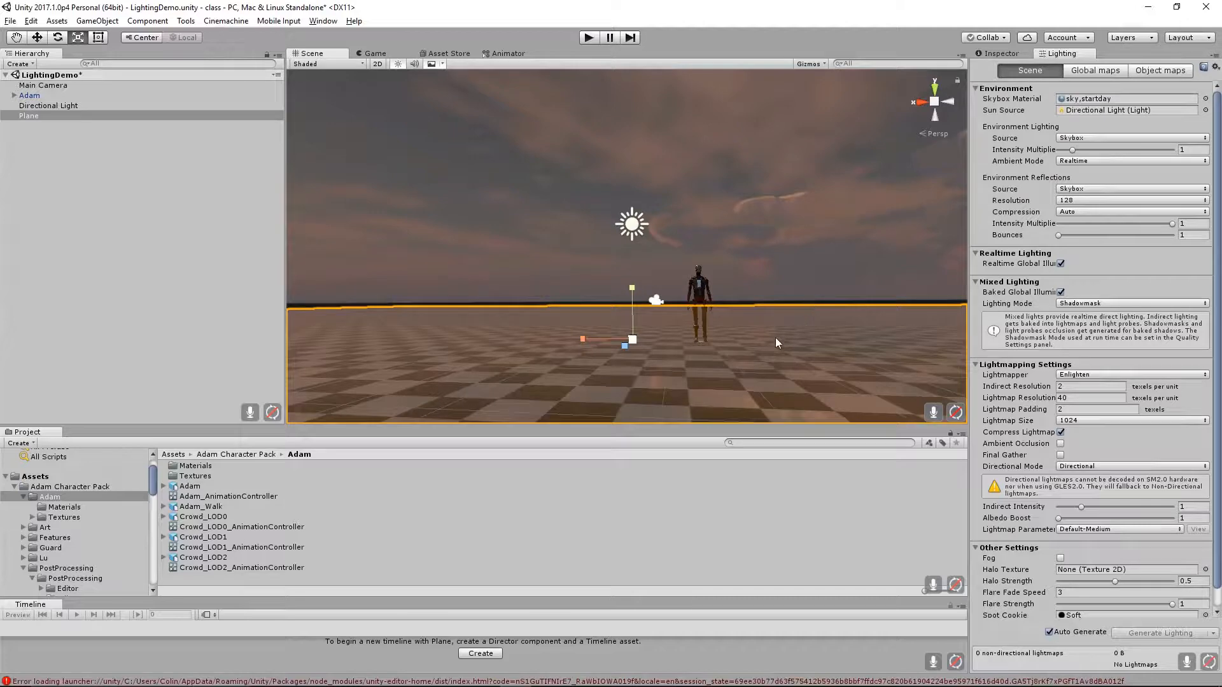
Lower the checkerfloor material's Metallic to about 0.3 and its Smoothness to about 0.62.
left_click_drag(775, 337, 811, 201, "alt")
scroll(791, 324, "up", 5, "alt")
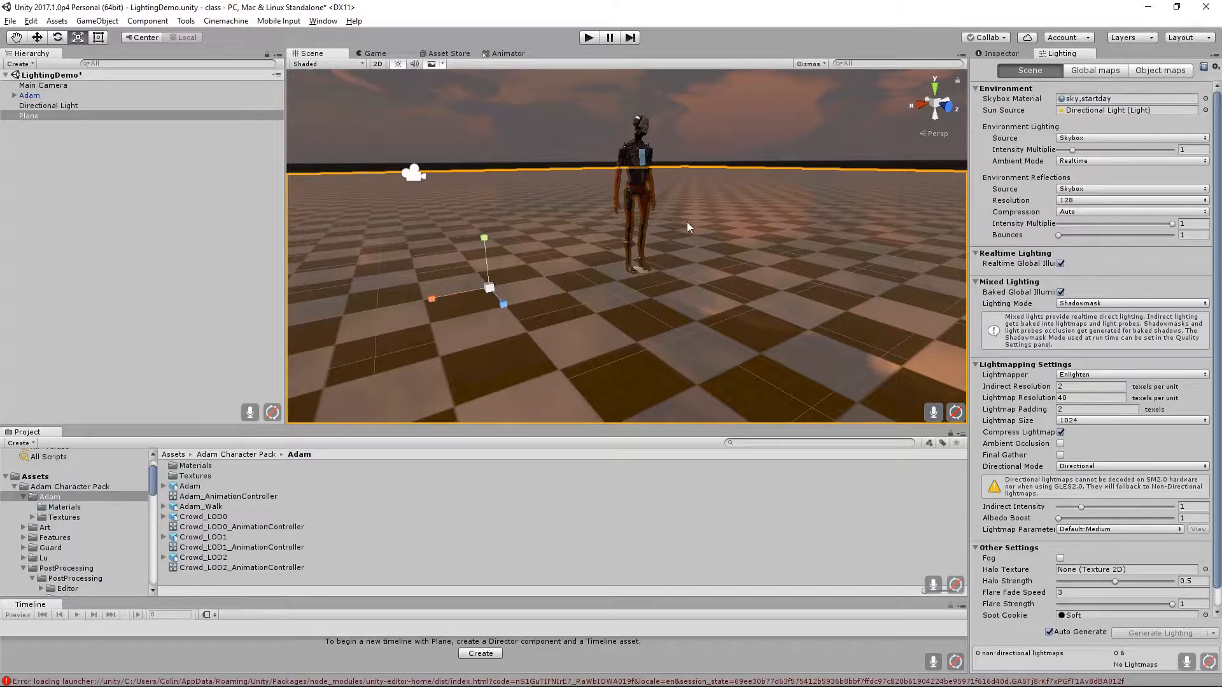
right_click_drag(686, 221, 1055, 351, "alt")
right_click_drag(1126, 380, 789, 267, "alt")
left_click_drag(789, 267, 738, 286, "alt")
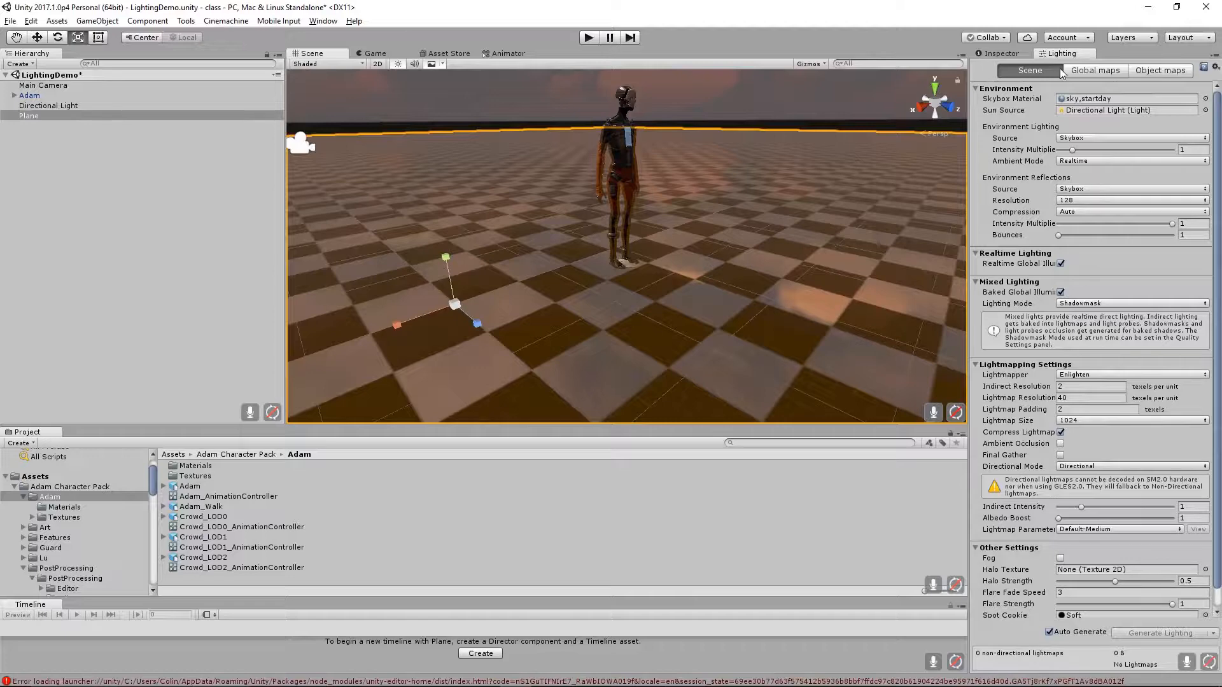
left_click(1000, 54)
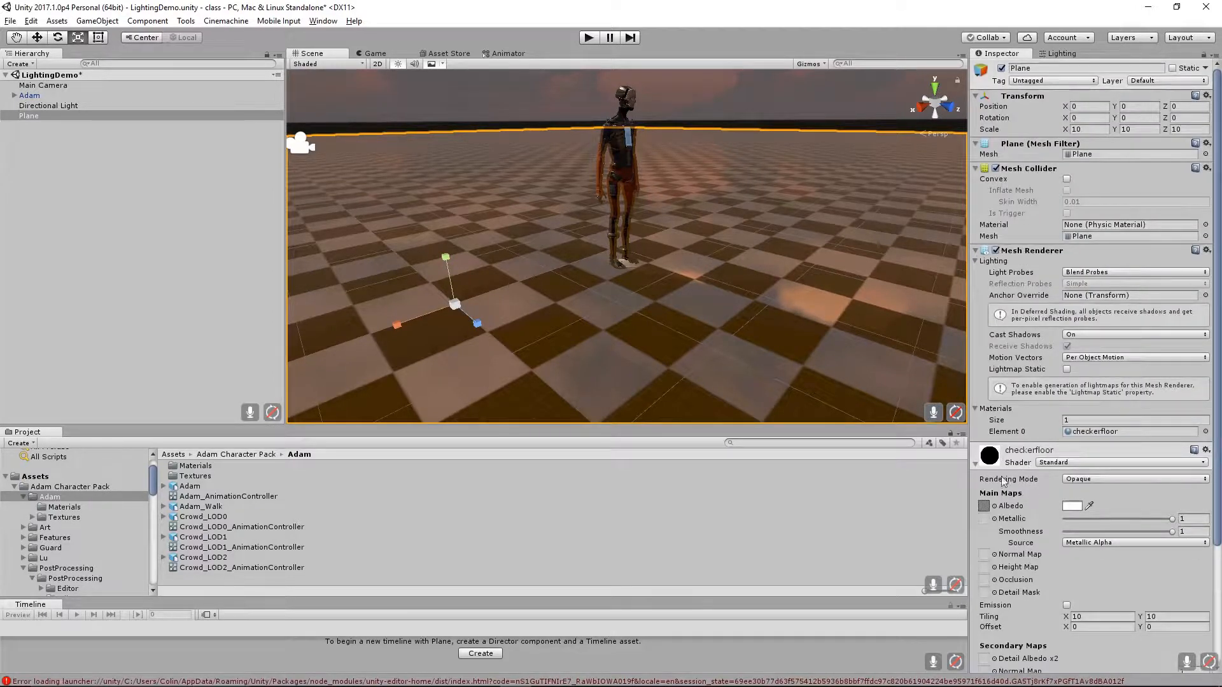
left_click_drag(1174, 522, 1131, 525)
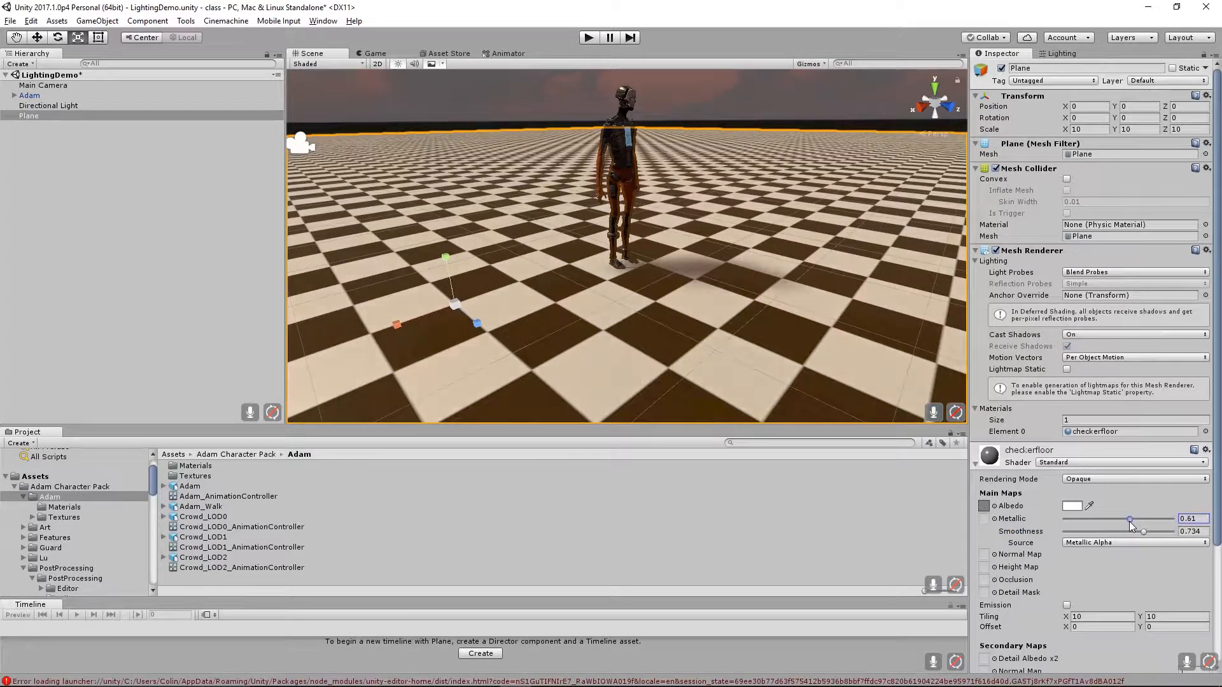
left_click_drag(1130, 525, 1124, 525)
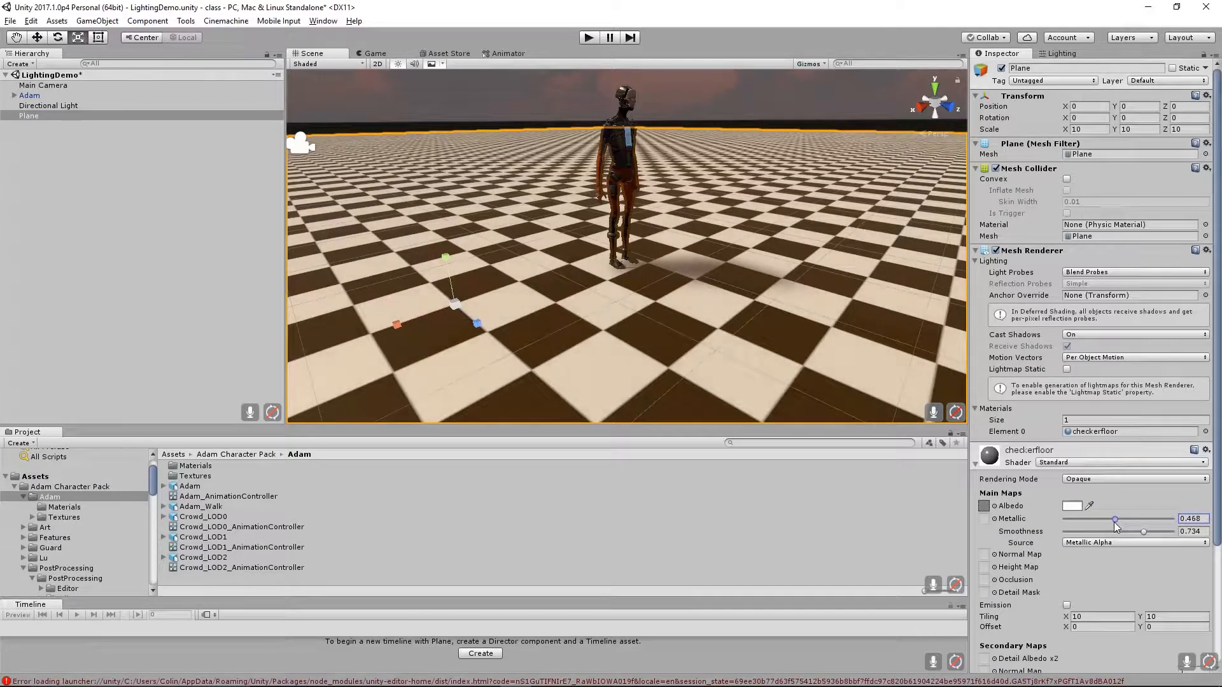
key("alt")
left_click_drag(741, 294, 469, 329, "alt")
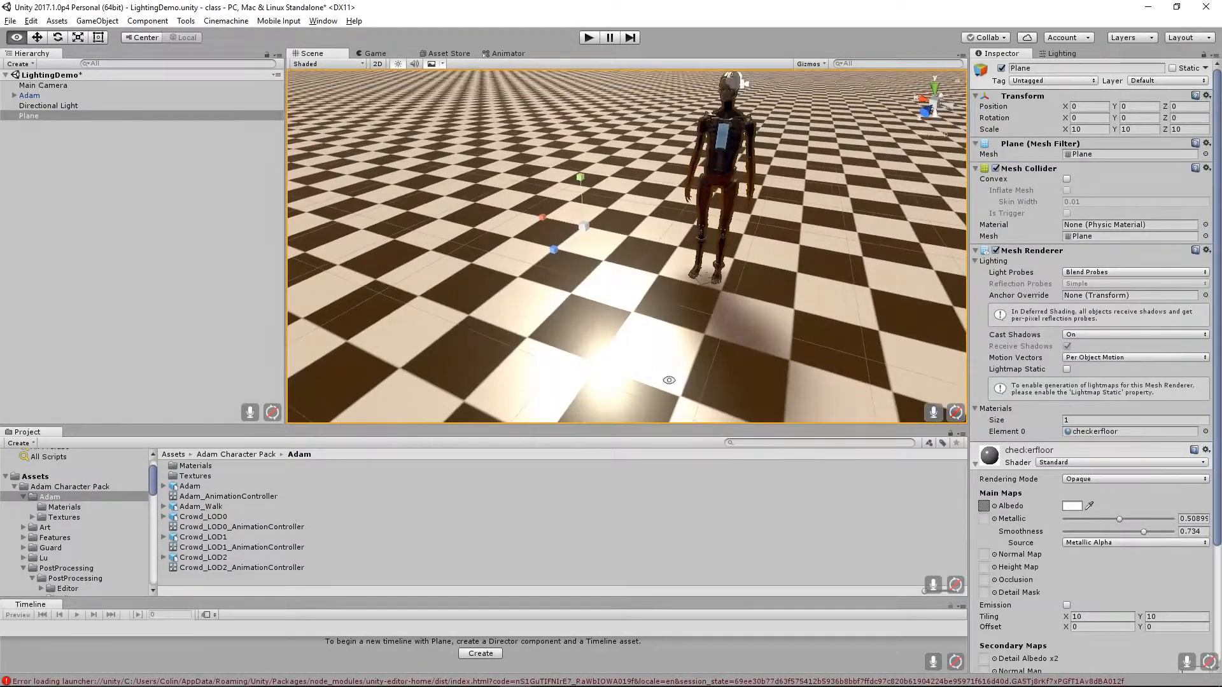
left_click_drag(719, 360, 604, 343, "alt")
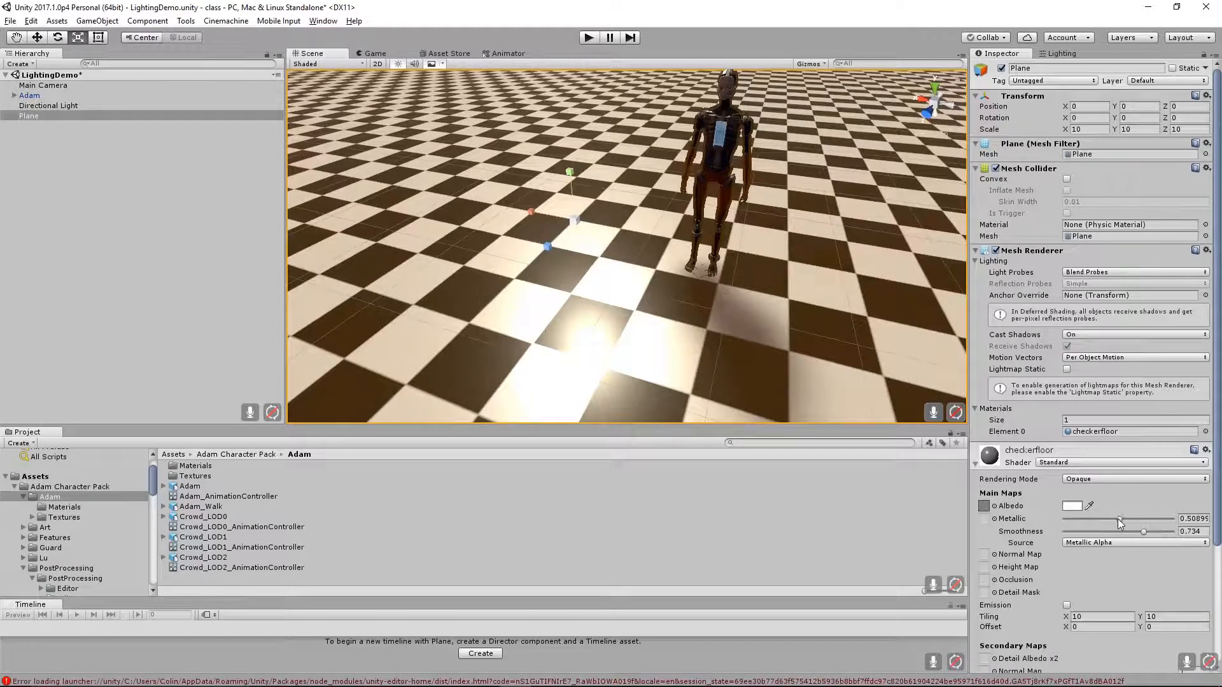
mouse_move(1117, 518)
left_mouse_down()
mouse_move(1059, 517)
mouse_move(1132, 535)
left_mouse_up()
Rotate the directional light to about X 16.9, Y -118.4, Z -55.4 so it shines from the sunset side of the sky.
left_click_drag(850, 343, 833, 380, "alt")
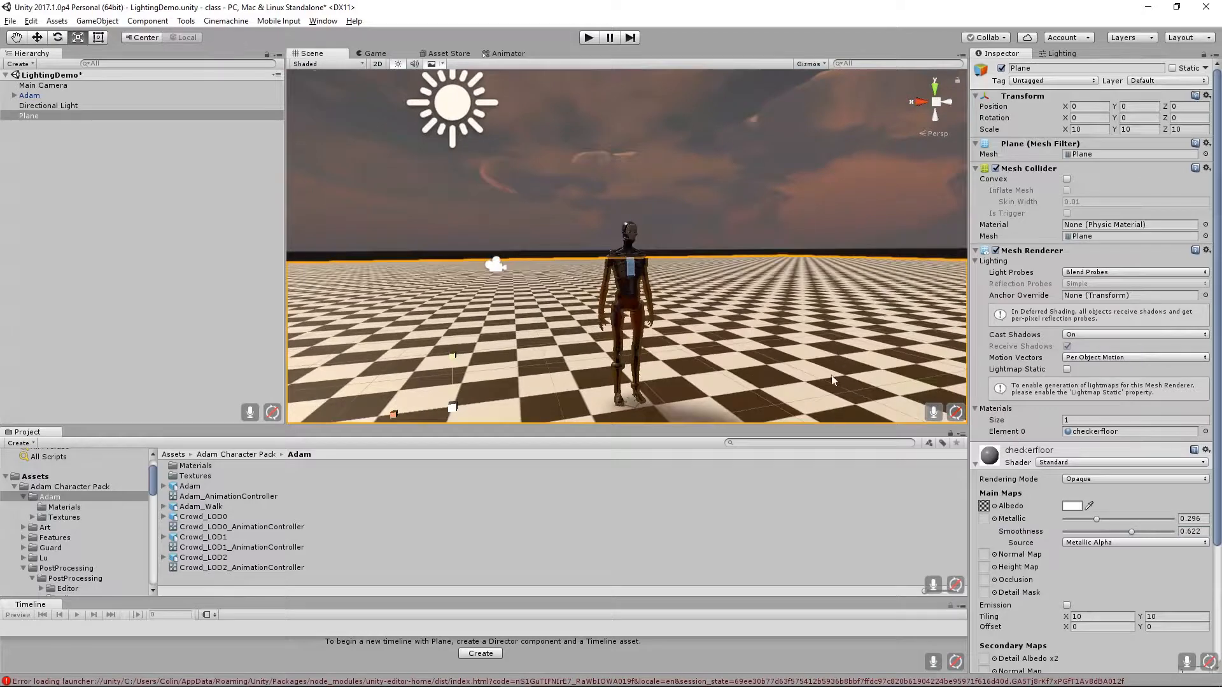
key("alt")
scroll(817, 351, "down", 5)
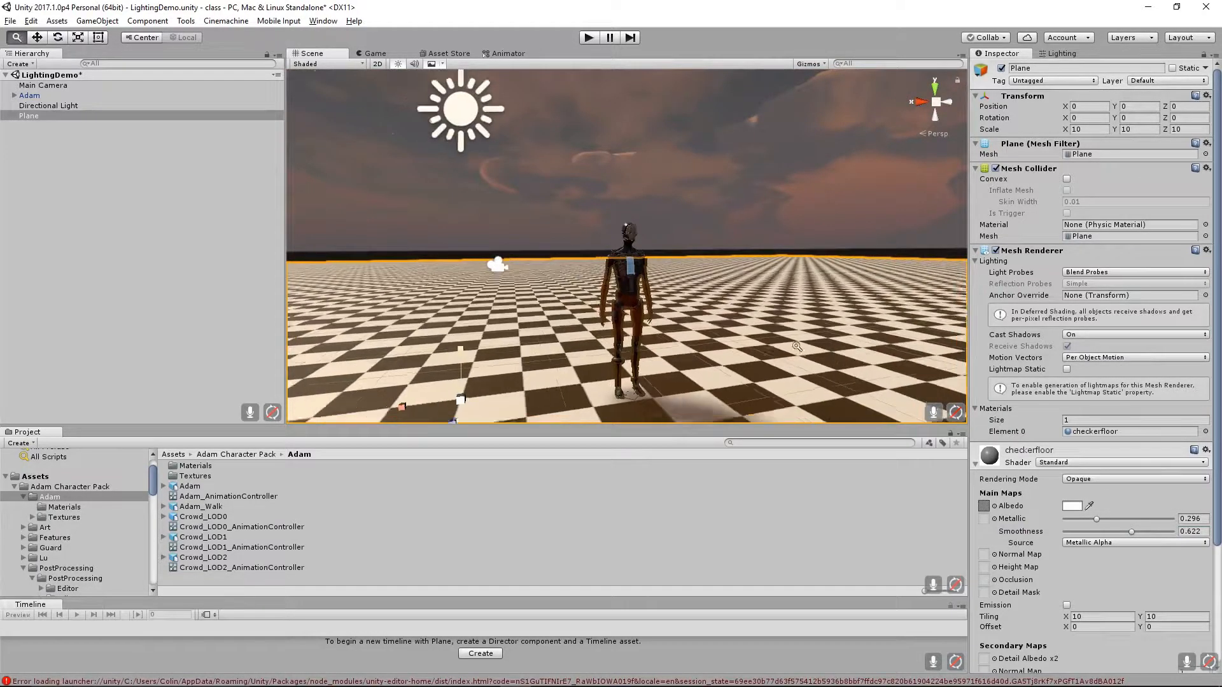
left_click(520, 163)
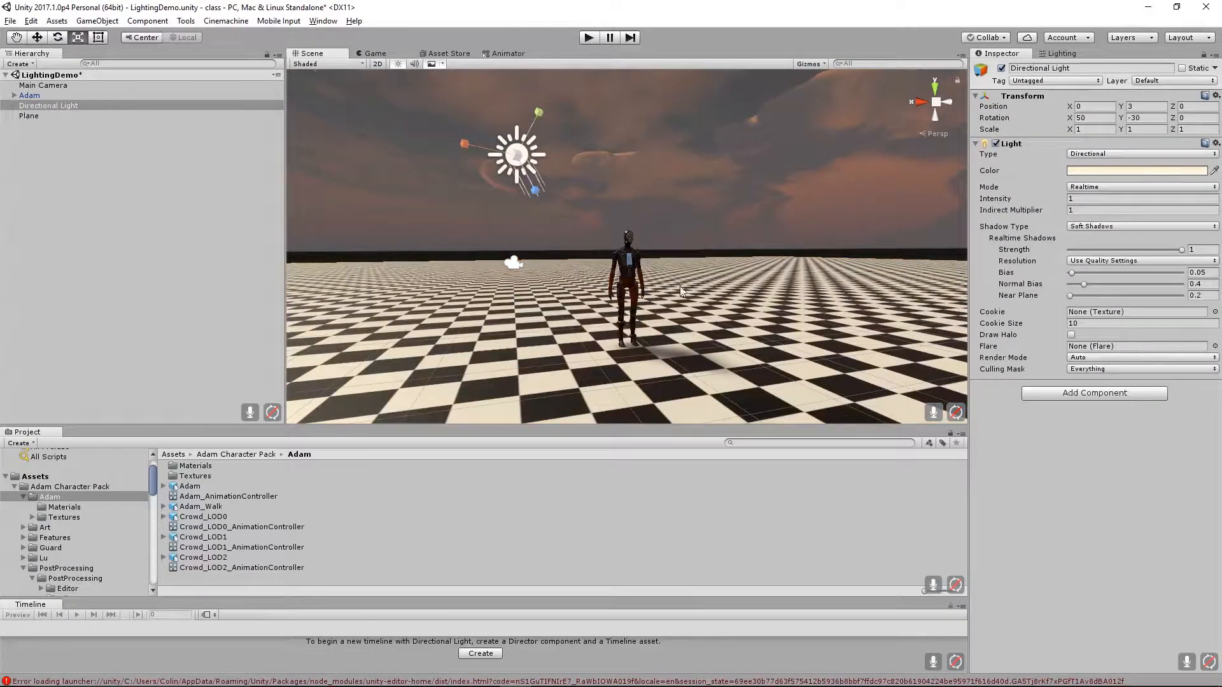
left_click_drag(680, 290, 785, 227, "alt")
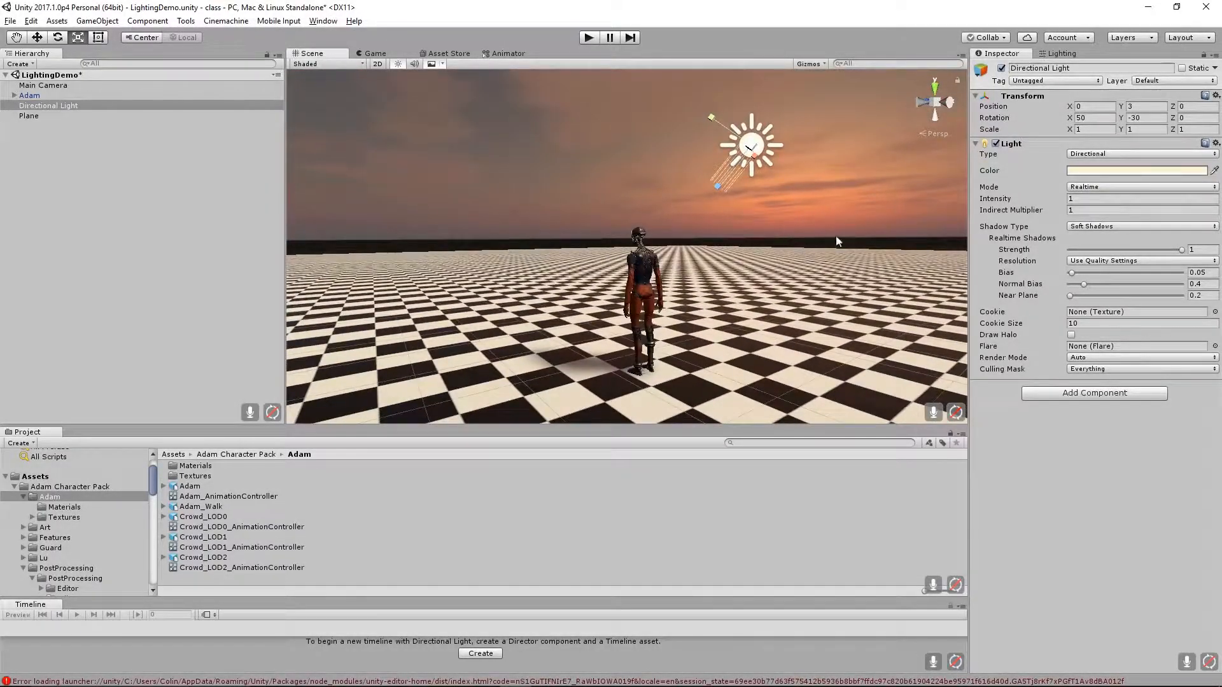
key("e")
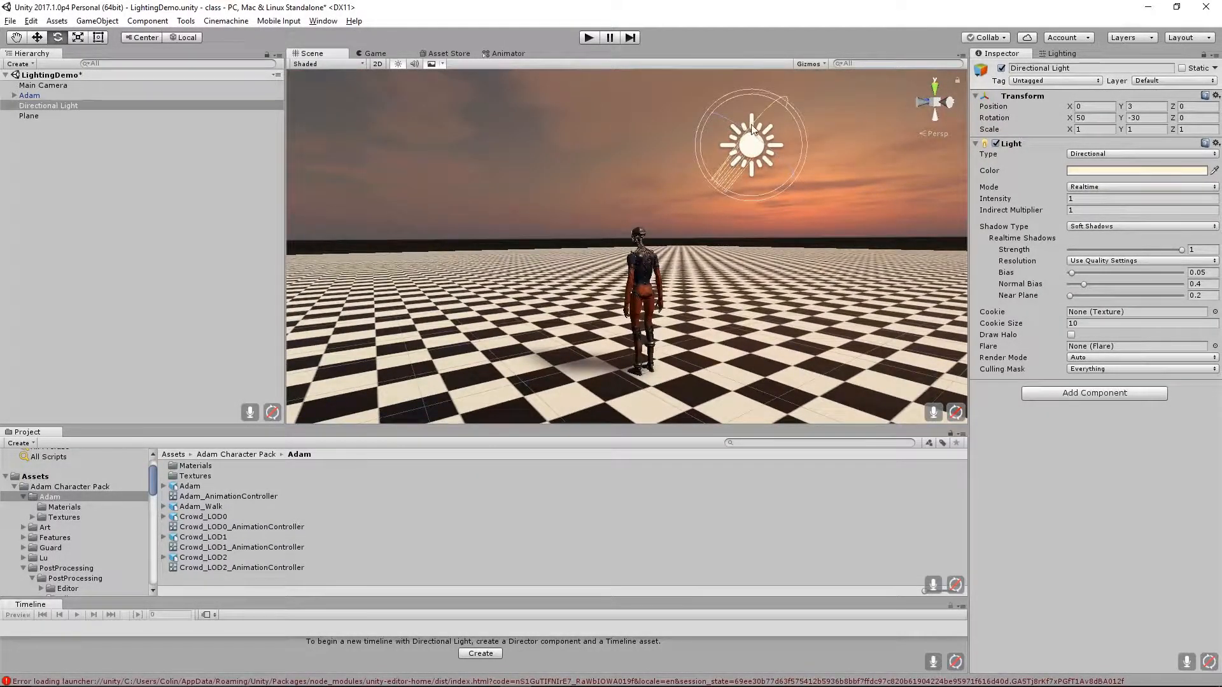
left_click_drag(752, 129, 732, 143)
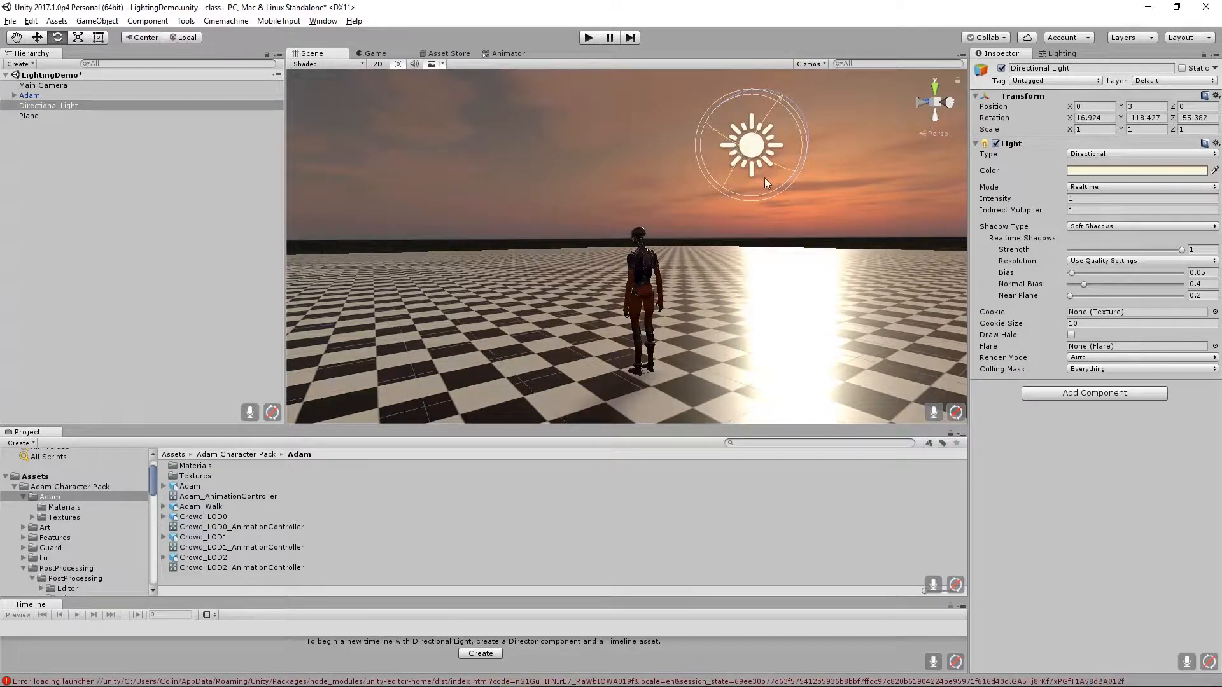
Move the directional light behind Adam into the sunset glow, at about X 19.1, Y 5.92, Z 9.68.
key("w")
left_click_drag(878, 165, 773, 189, "alt")
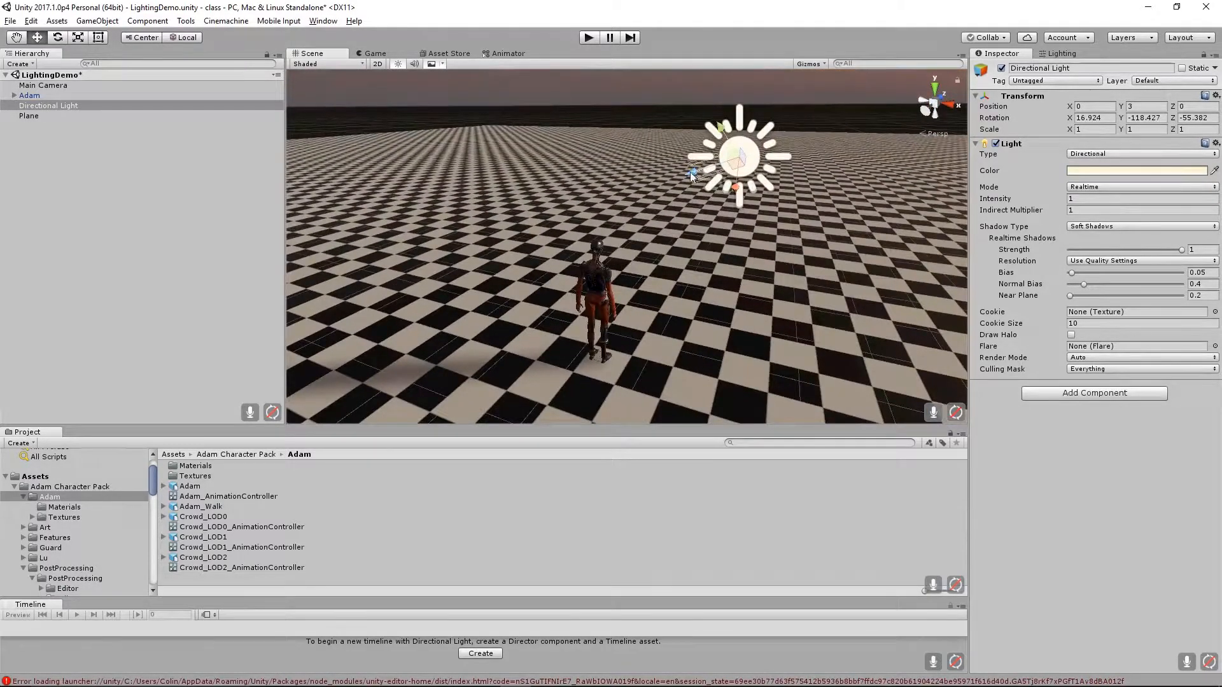
left_click_drag(690, 172, 1167, 77)
right_click_drag(824, 272, 547, 220, "alt")
left_click_drag(548, 220, 692, 157, "alt")
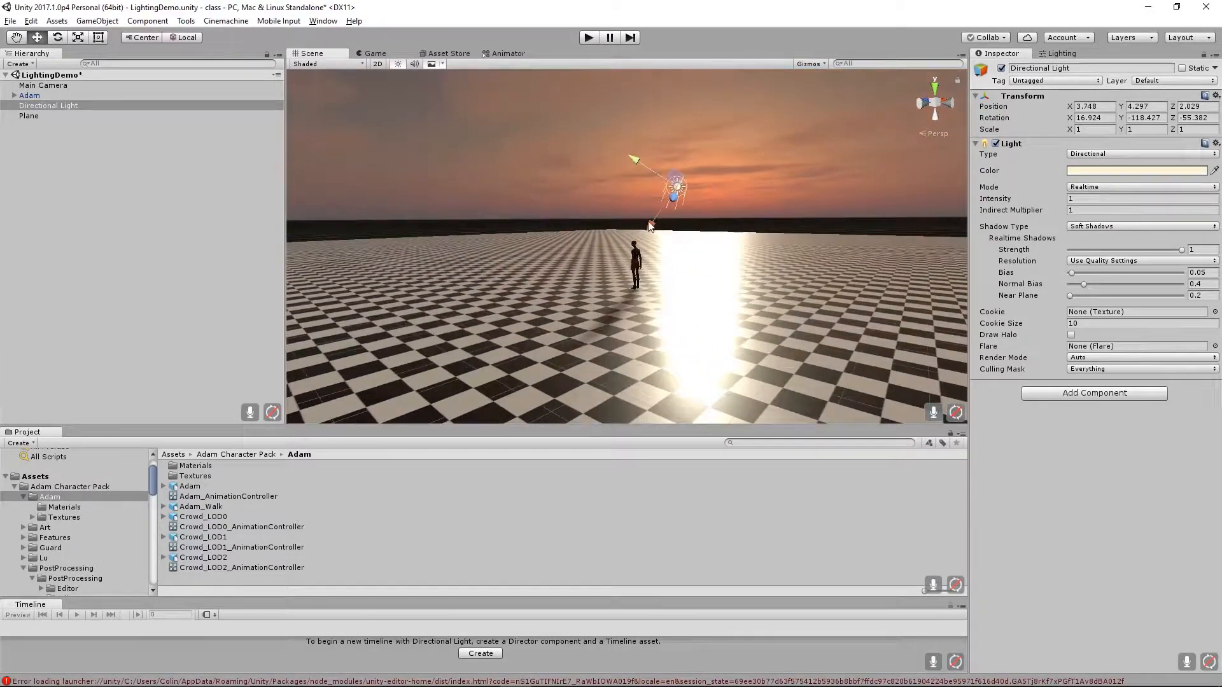
left_click_drag(651, 225, 624, 257)
left_click_drag(619, 205, 654, 231)
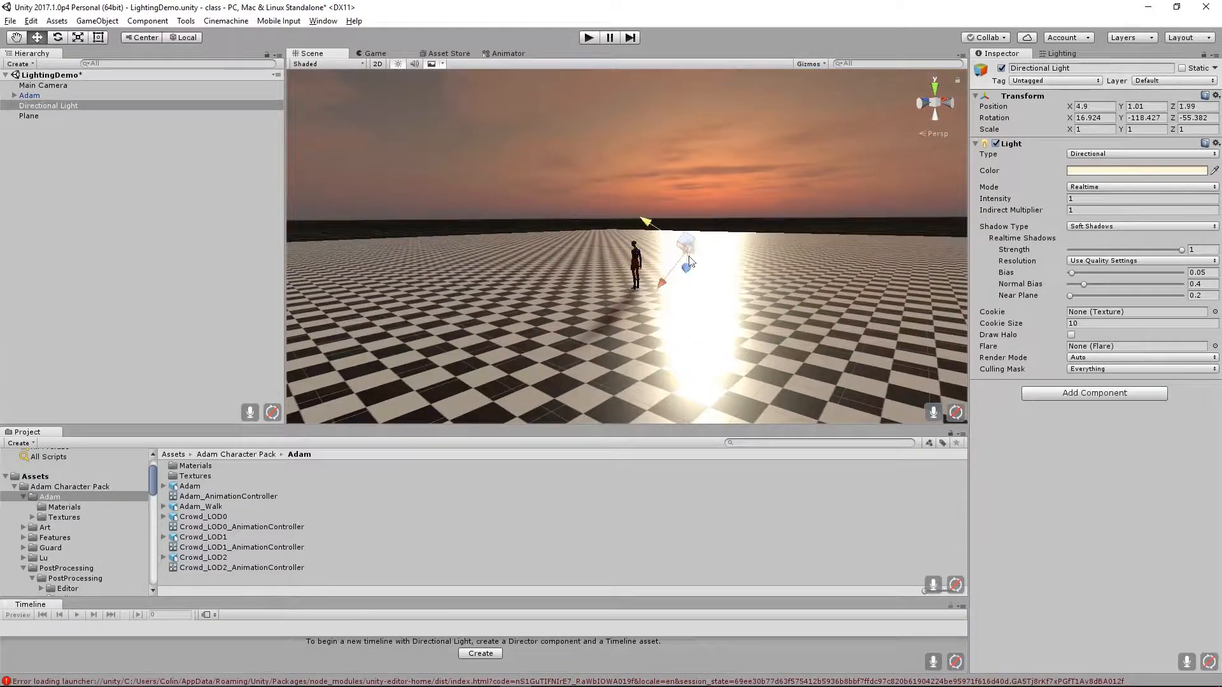
left_click_drag(714, 291, 580, 295, "alt")
left_click_drag(733, 270, 891, 261)
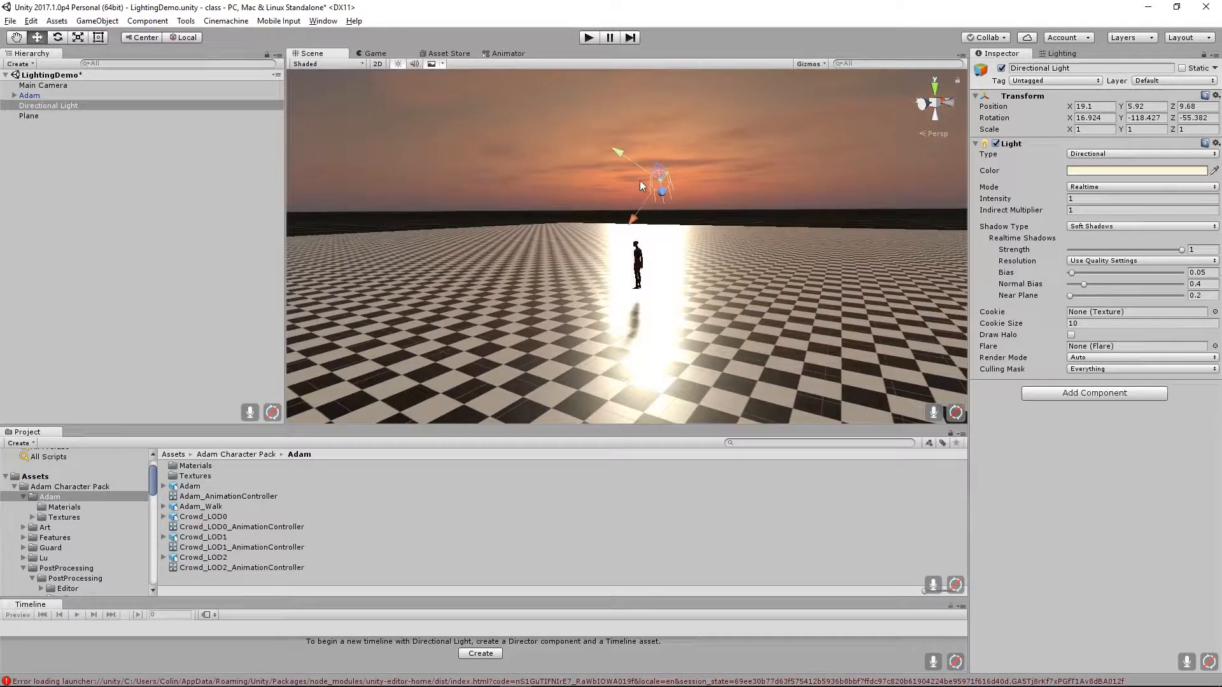
Fine-tune the directional light's rotation to about X 8.3, Y -114.3, Z -54.1 to align it with the sunset.
key("e")
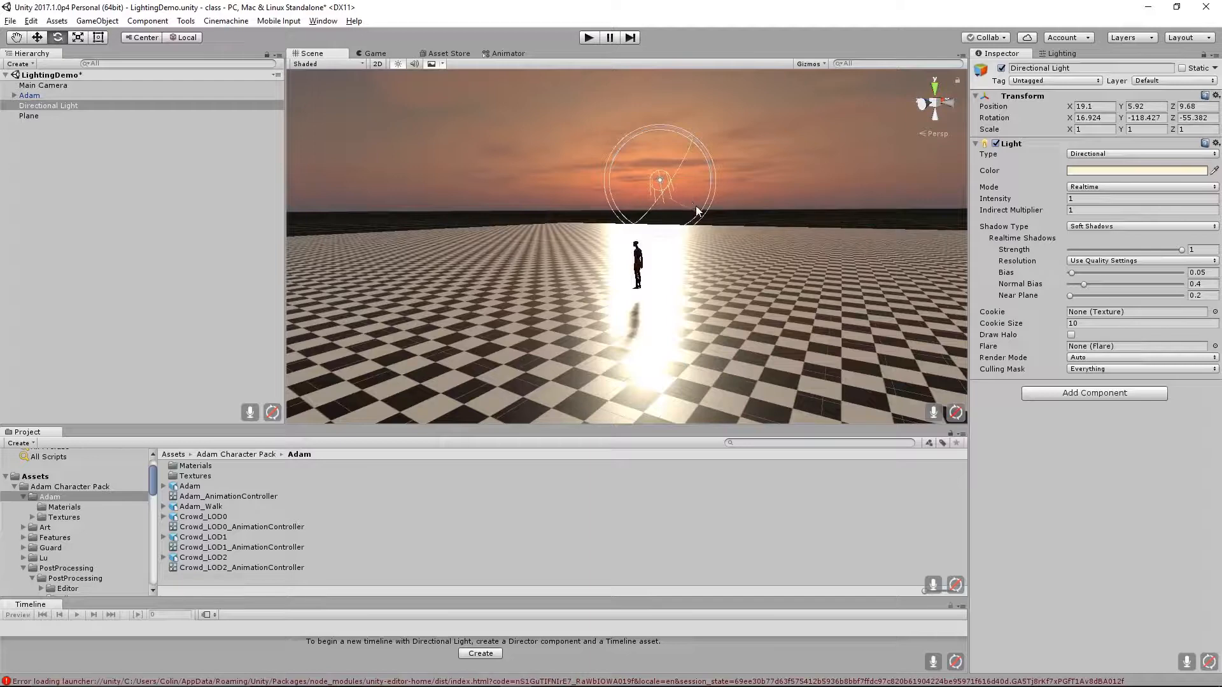
left_click_drag(693, 212, 682, 211)
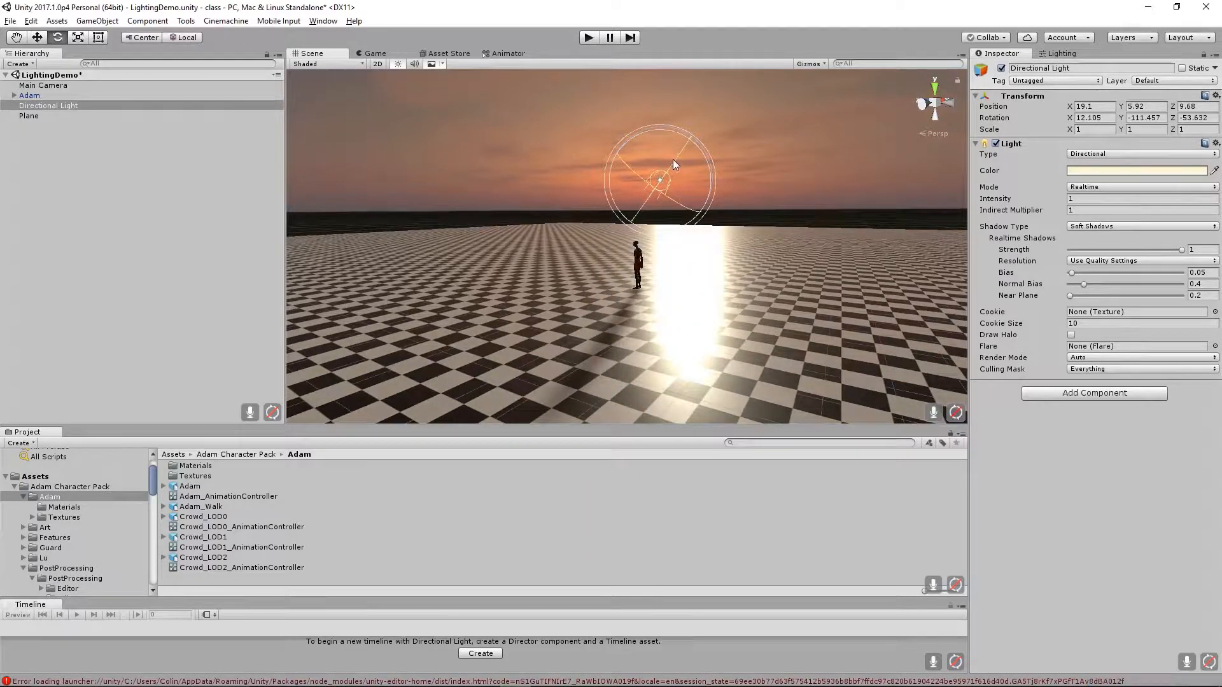
left_click_drag(673, 159, 688, 159)
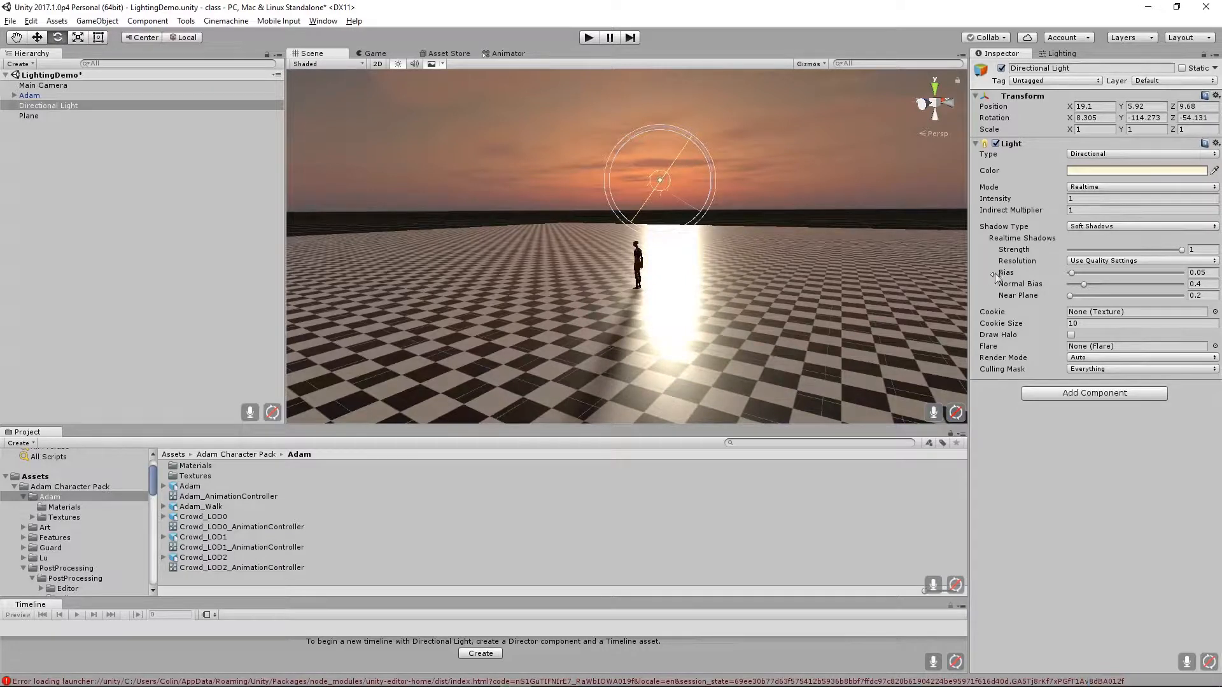
Sample the sunset sky for the directional light's colour and brighten it to orange FF9C78.
left_click(1092, 176)
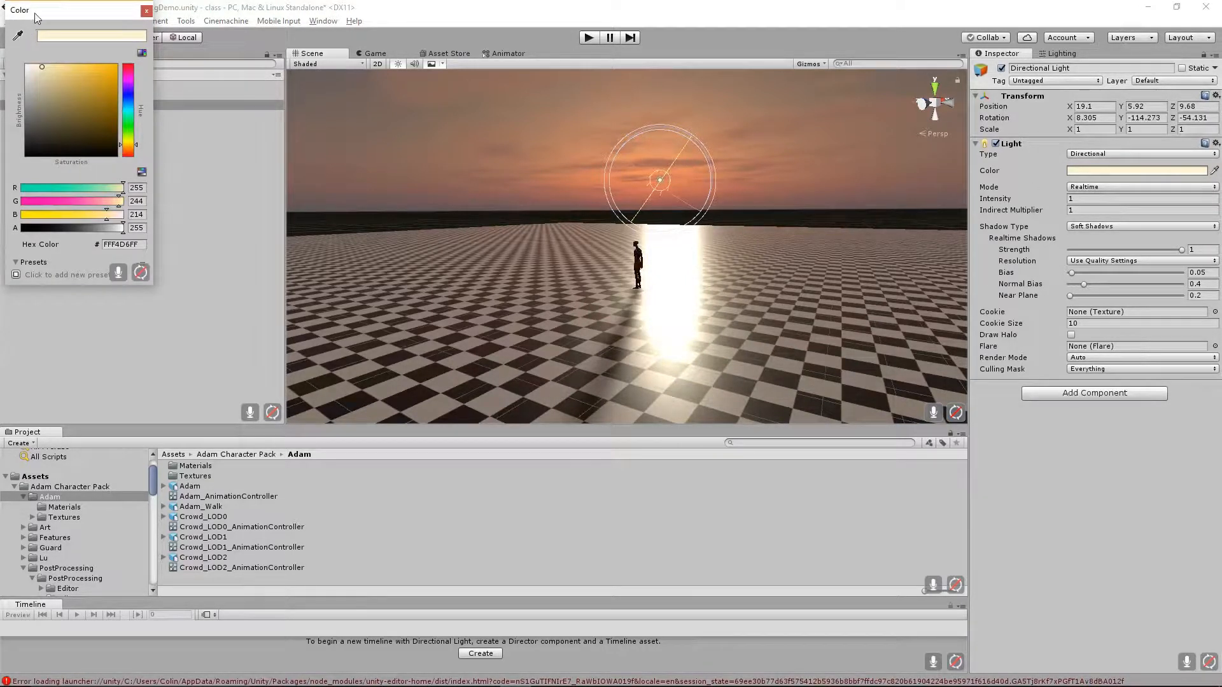
left_click_drag(34, 13, 125, 33)
left_click(103, 57)
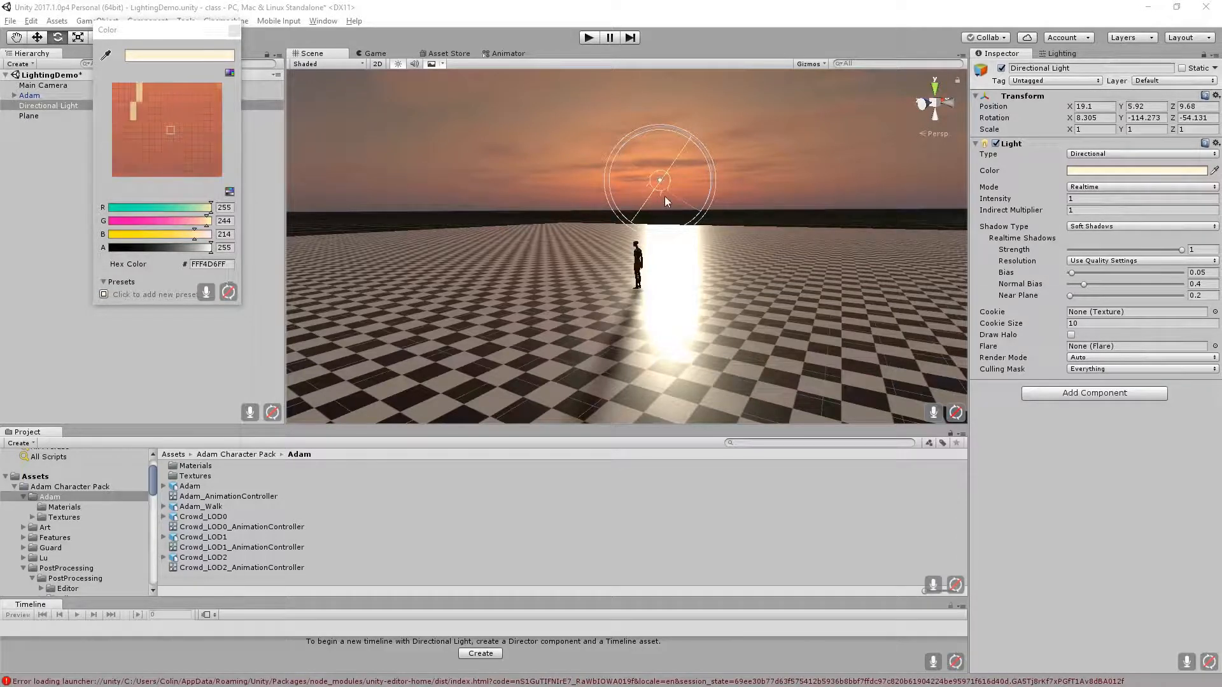
left_click(678, 182)
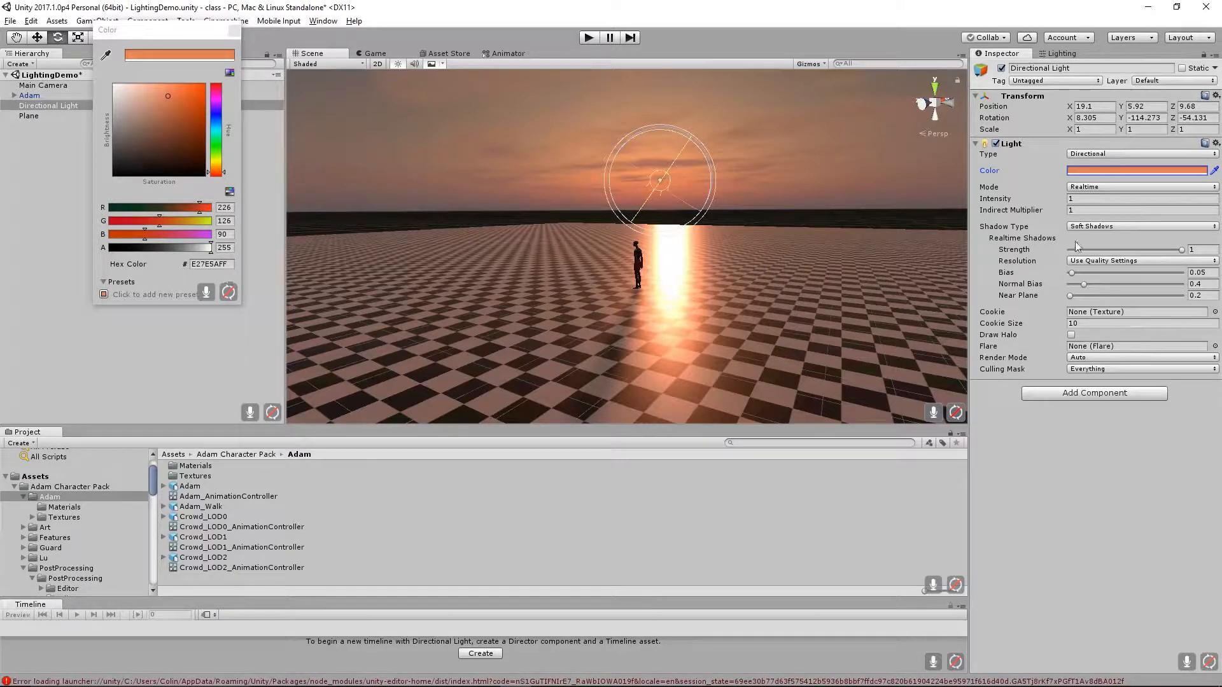
left_click_drag(166, 97, 163, 85)
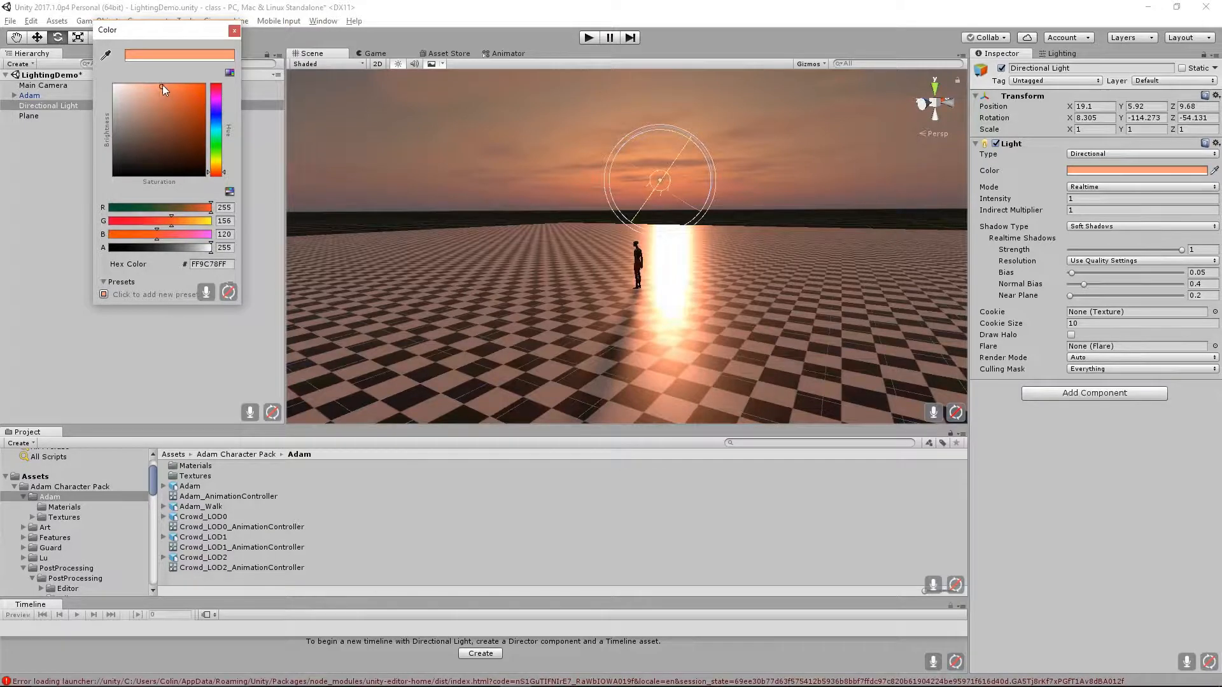
left_click(234, 30)
Examine how the orange light falls on Adam and the checkerboard floor from several angles.
left_click_drag(731, 331, 947, 261, "alt")
right_click_drag(521, 239, 694, 299, "alt")
left_click_drag(776, 344, 700, 336, "alt")
middle_click_drag(705, 341, 673, 219, "alt")
left_click_drag(673, 219, 586, 376, "alt")
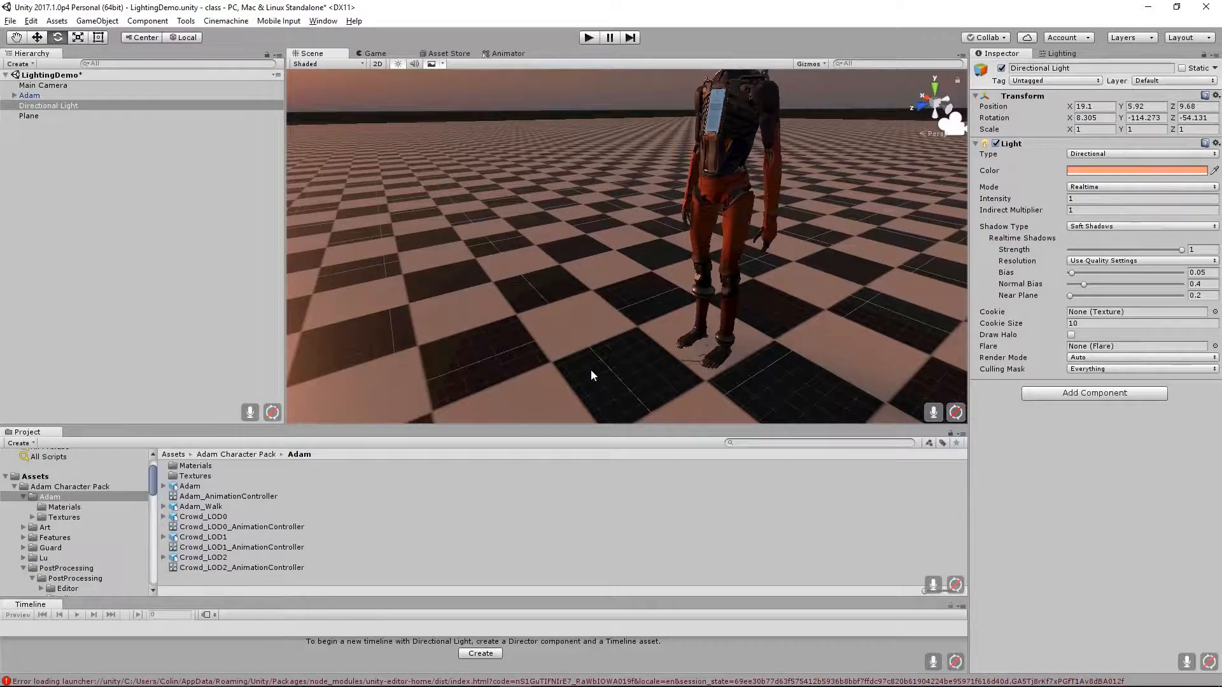
right_click_drag(776, 208, 643, 254, "alt")
left_click_drag(649, 286, 711, 336, "alt")
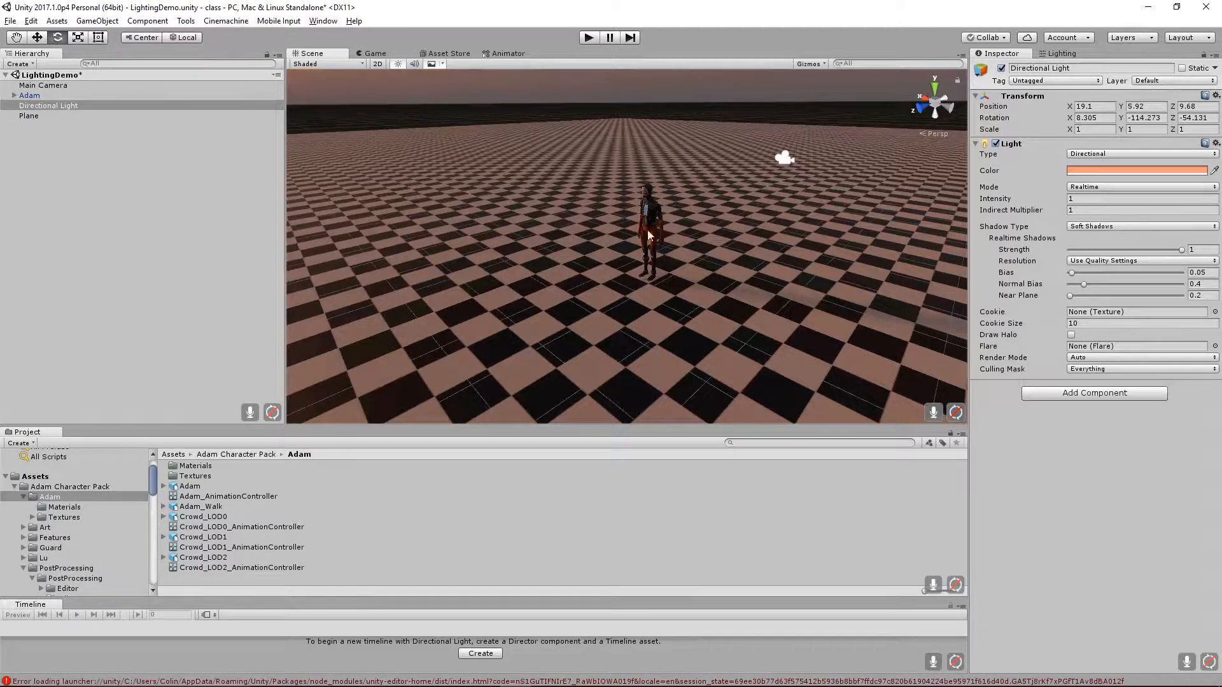
Create a cube and scale it into a thin upright wall of about 0.35 × 5.94 × 5.94.
left_click(96, 21)
mouse_move(111, 78)
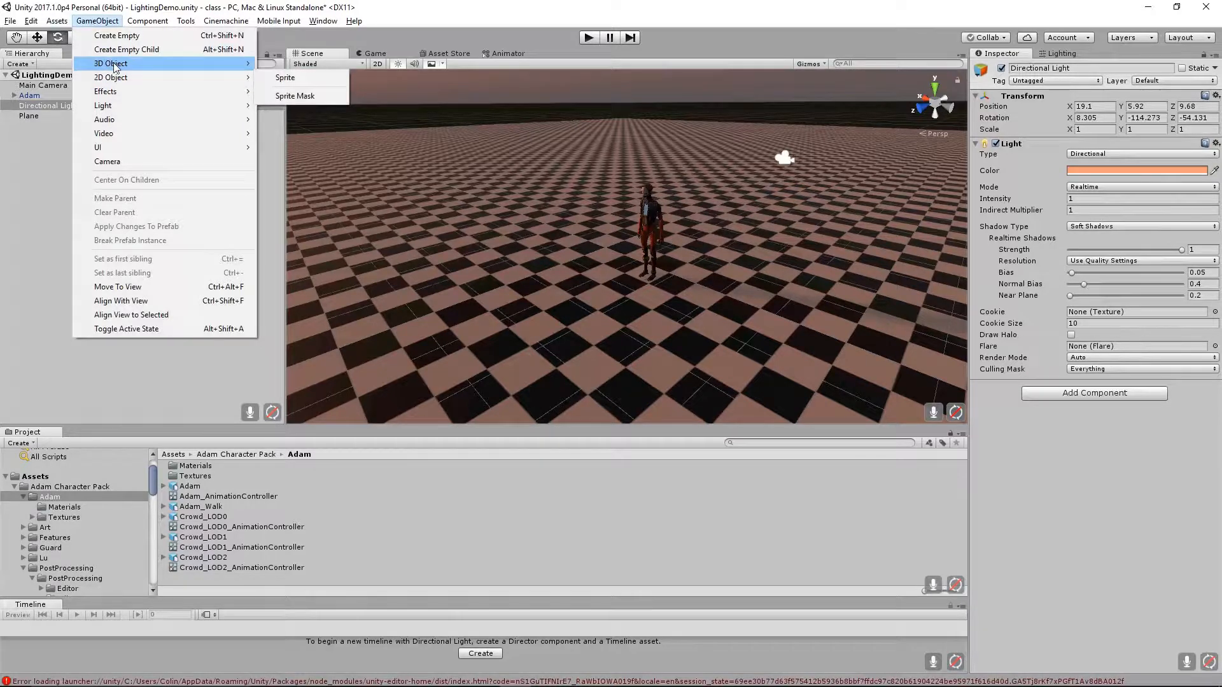
left_click(332, 66)
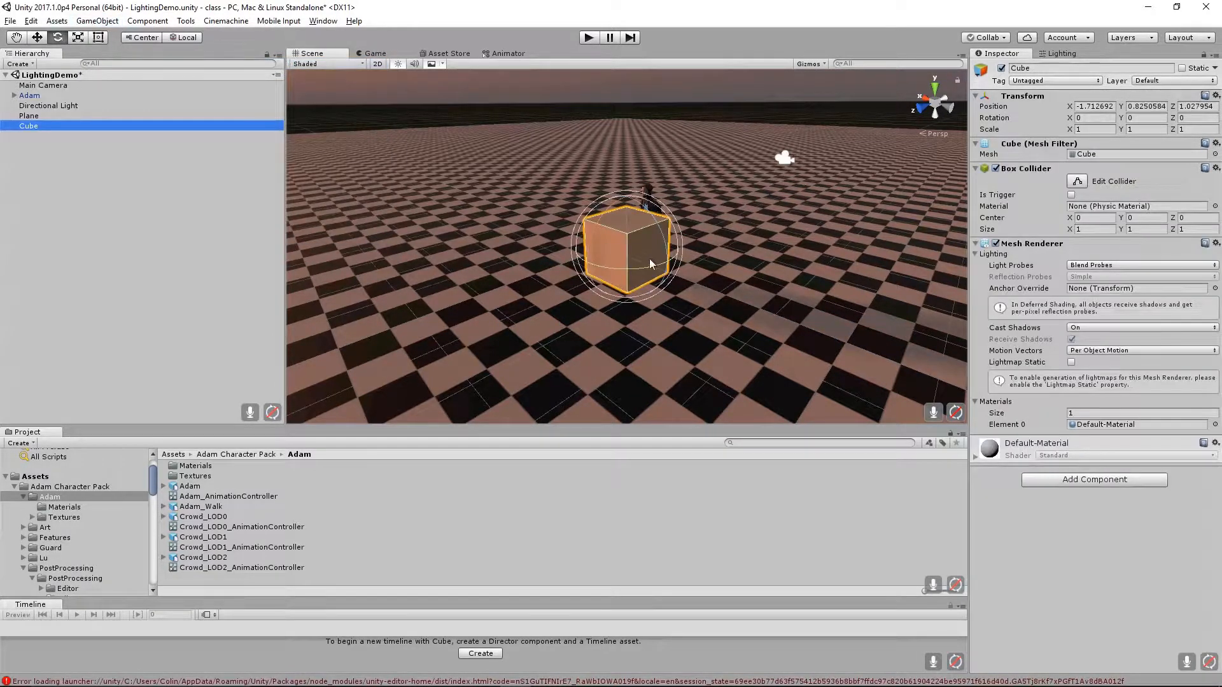
key("r")
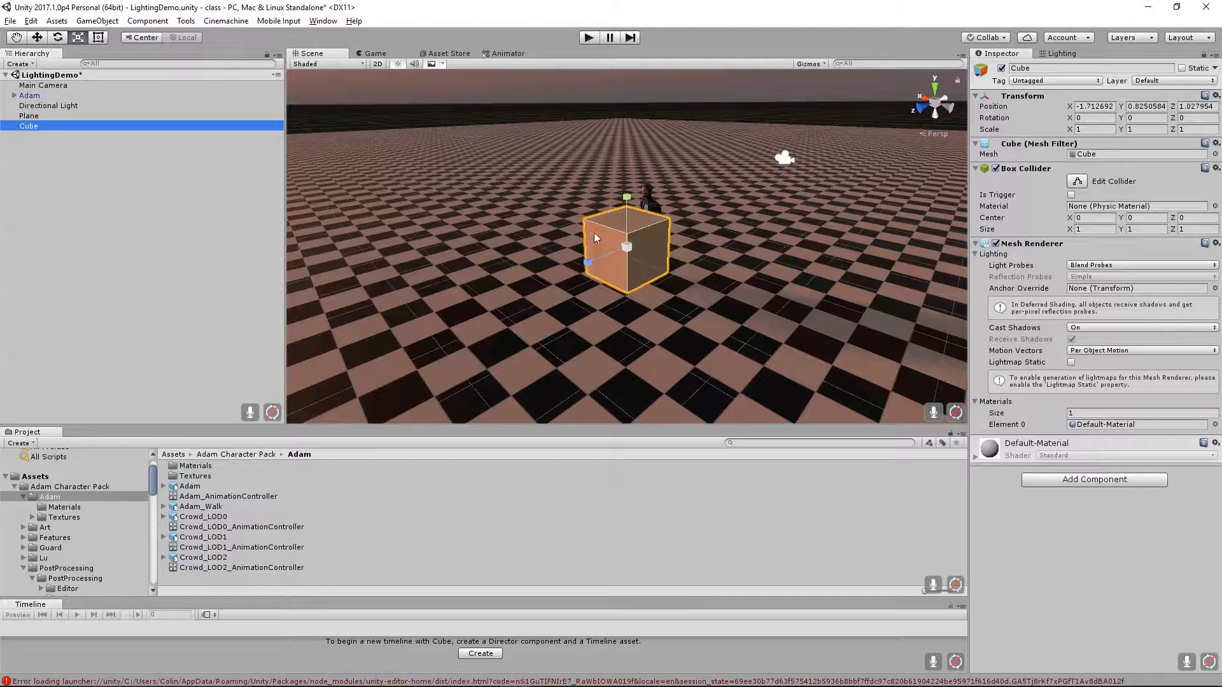
left_click_drag(597, 237, 908, 121)
left_click_drag(593, 236, 369, 190)
Lengthen the wall to about 12.44 along Z and place it beside Adam at X 5.47, Y 2.62.
key("w")
left_click_drag(709, 208, 536, 252, "alt")
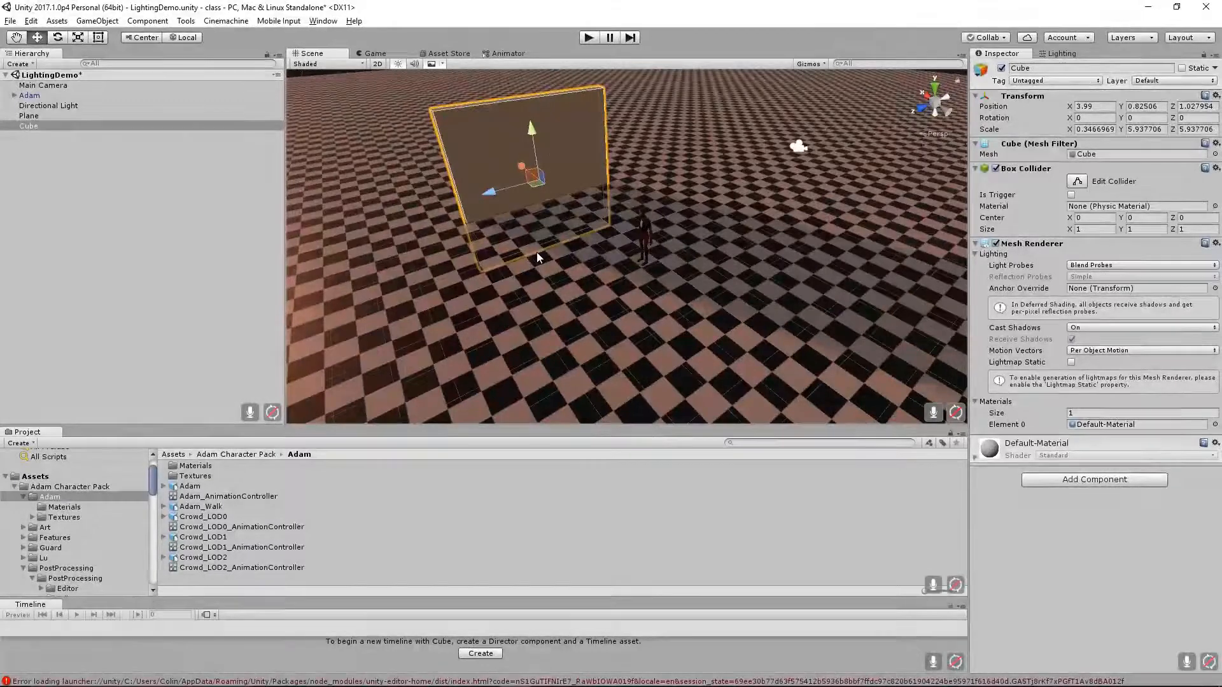
key("r")
mouse_move(486, 192)
left_mouse_down()
mouse_move(425, 209)
mouse_move(497, 192)
left_mouse_up()
key("w")
left_click_drag(534, 135, 597, 250)
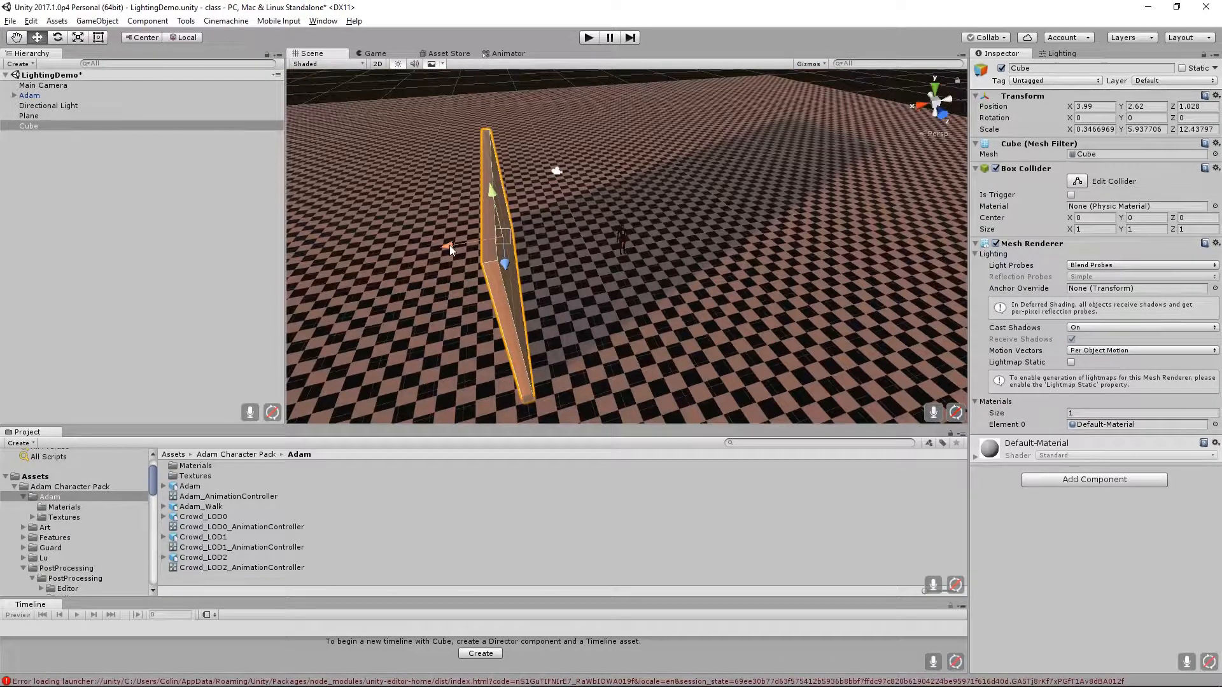
left_click_drag(450, 246, 461, 277)
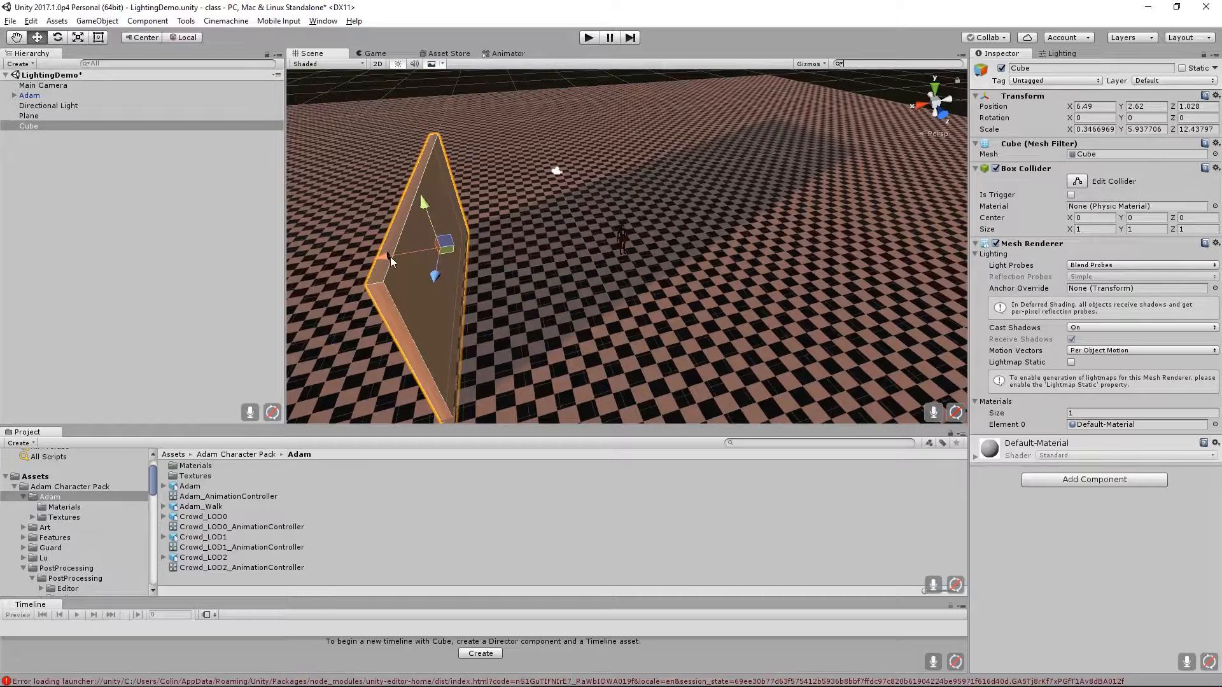
left_click_drag(391, 261, 414, 241)
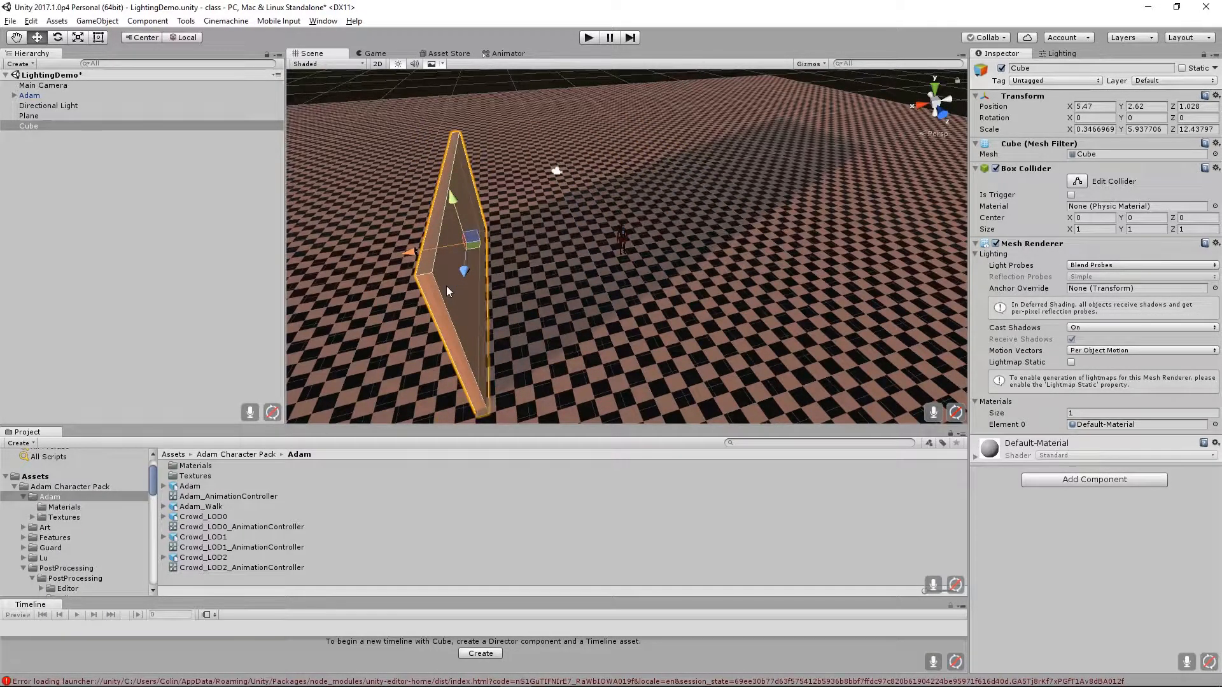
Duplicate the wall twice, placing one copy on Adam's opposite side at X -10.07 and the other between the walls at X -2.87.
key("ctrl+d")
left_click_drag(411, 252, 654, 288)
key("ctrl+d")
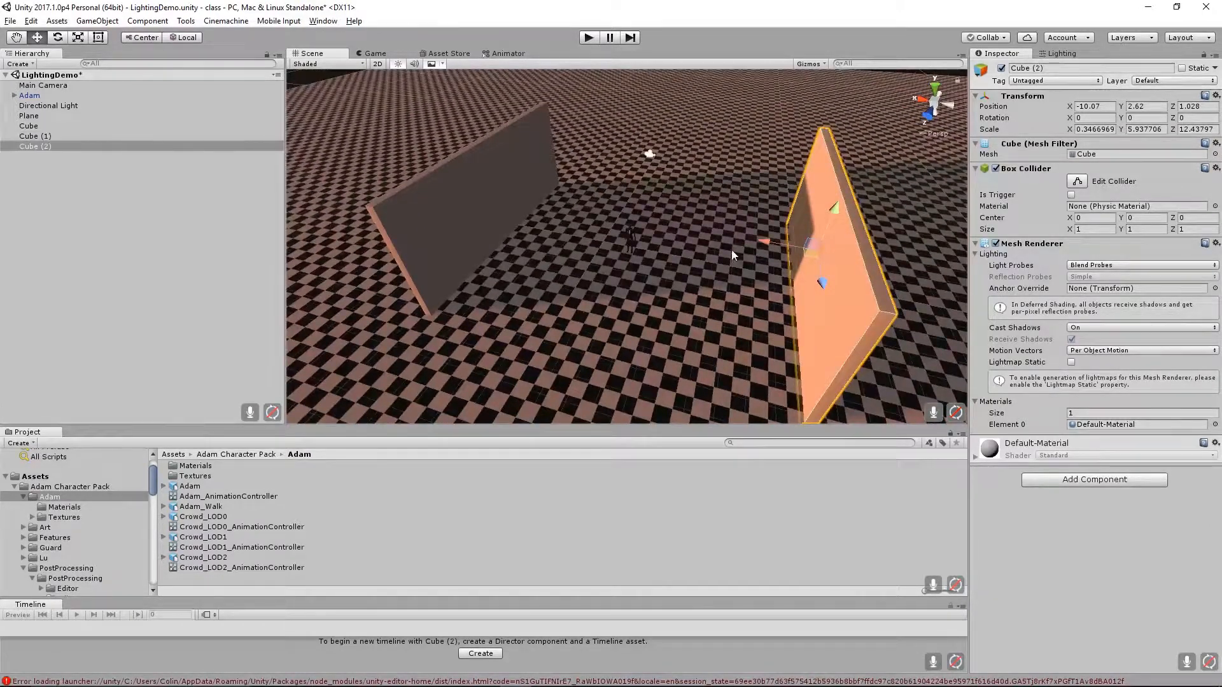
left_click_drag(766, 243, 579, 242)
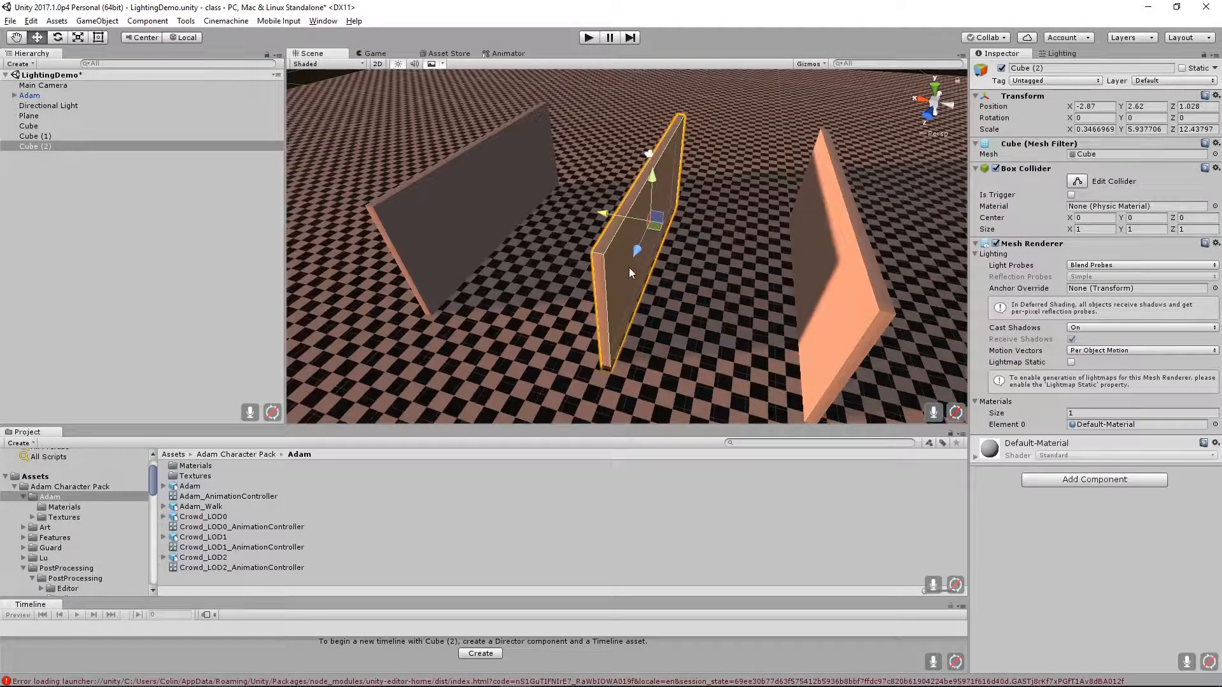
Rotate the middle wall to 90° about Y and move it across the side walls' far end at X -0.61, Z -5.09.
key("e")
left_click_drag(675, 246, 528, 245)
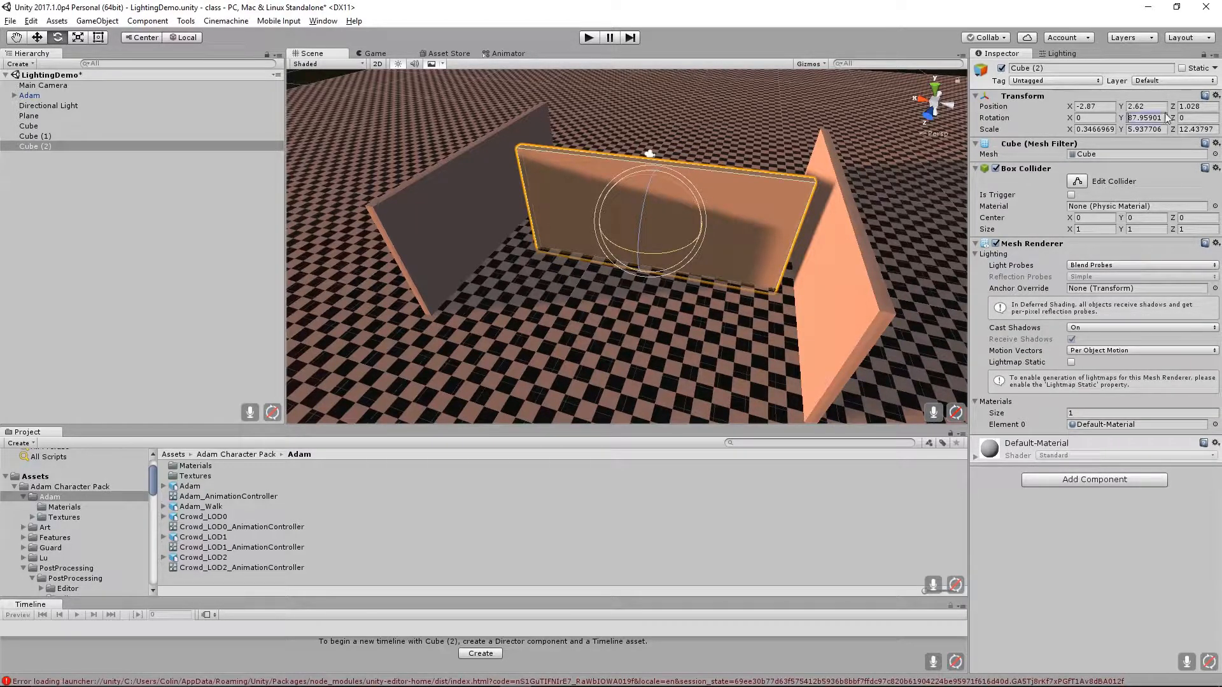
left_click(1130, 120)
type("90")
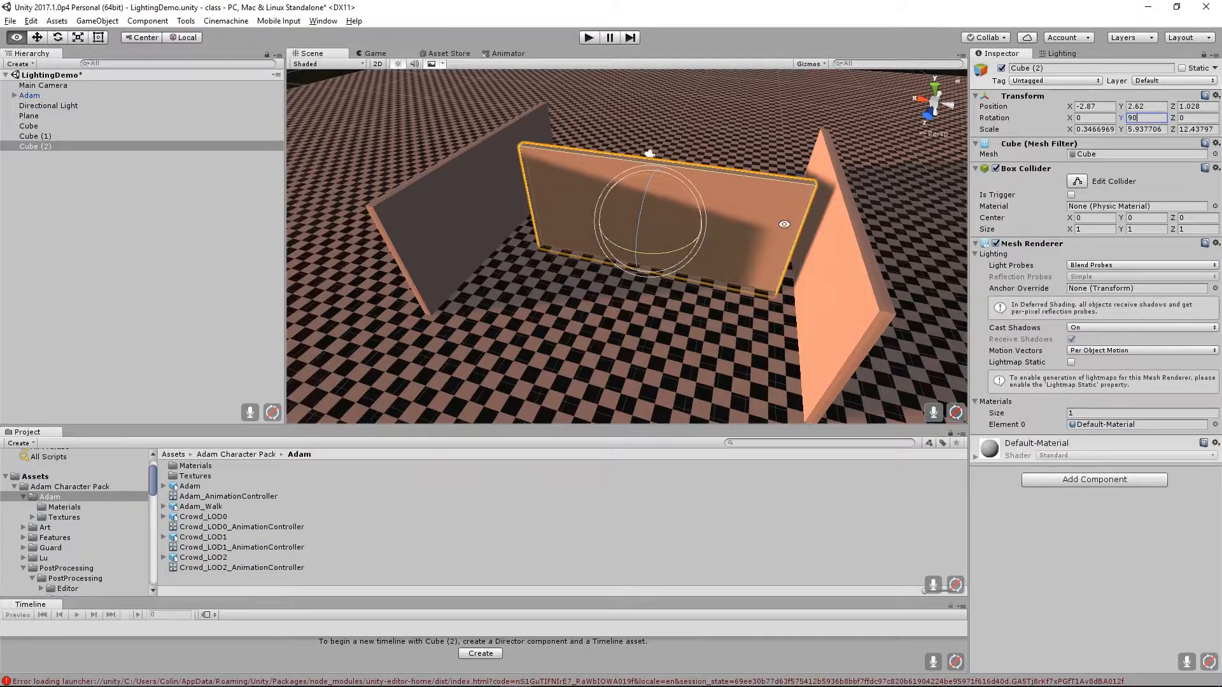
left_click_drag(782, 225, 823, 266, "alt")
key("w")
left_click_drag(640, 131, 765, 174, "alt")
left_click_drag(576, 127, 530, 141)
Move the wall on Adam's open side inward to X -6.7 so it meets the end wall's corner.
left_click(785, 171)
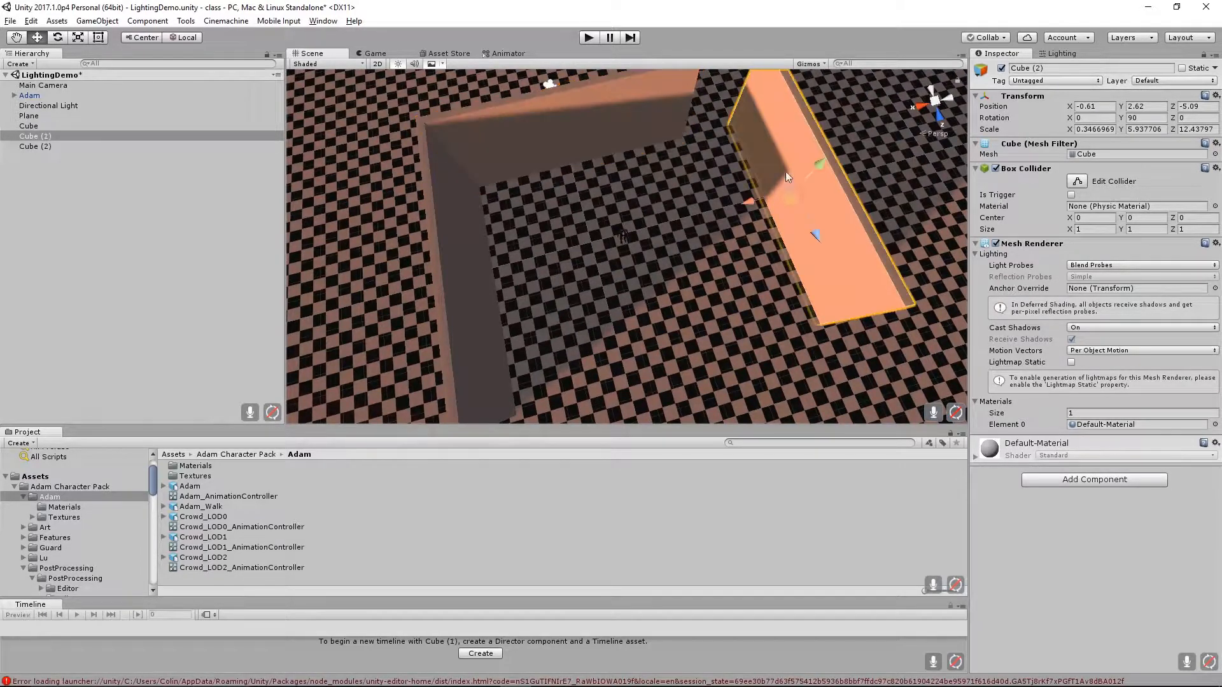
left_click_drag(717, 215, 583, 262)
scroll(582, 262, "up", 5)
left_click_drag(662, 340, 616, 356, "alt")
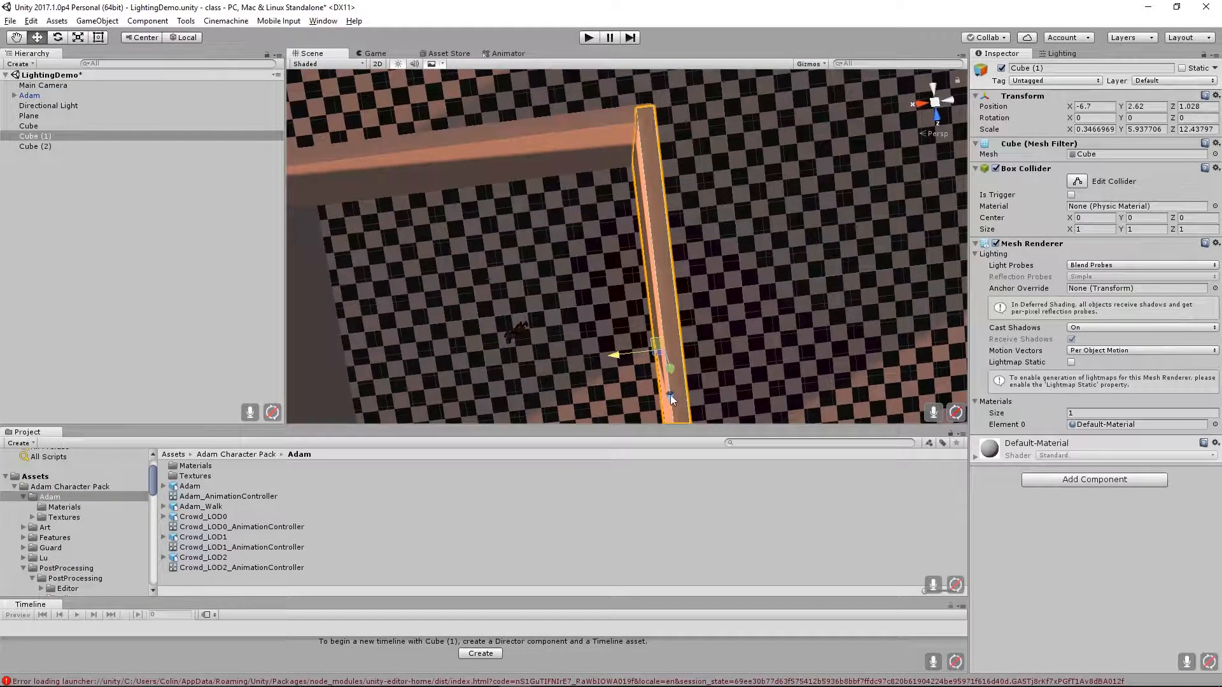
Duplicate the end wall and place the copy at the open end at Z 7.17, closing the enclosure.
left_click_drag(670, 394, 899, 237, "alt")
right_click_drag(900, 237, 555, 261, "alt")
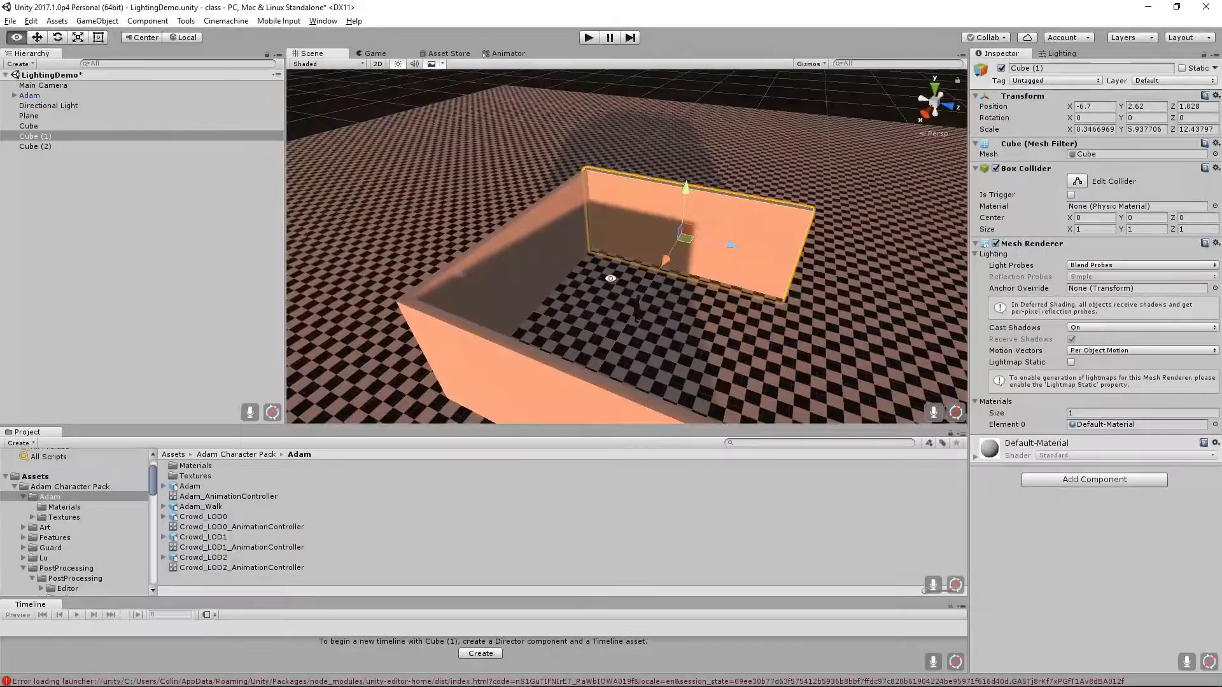
left_click(553, 257)
key("ctrl+d")
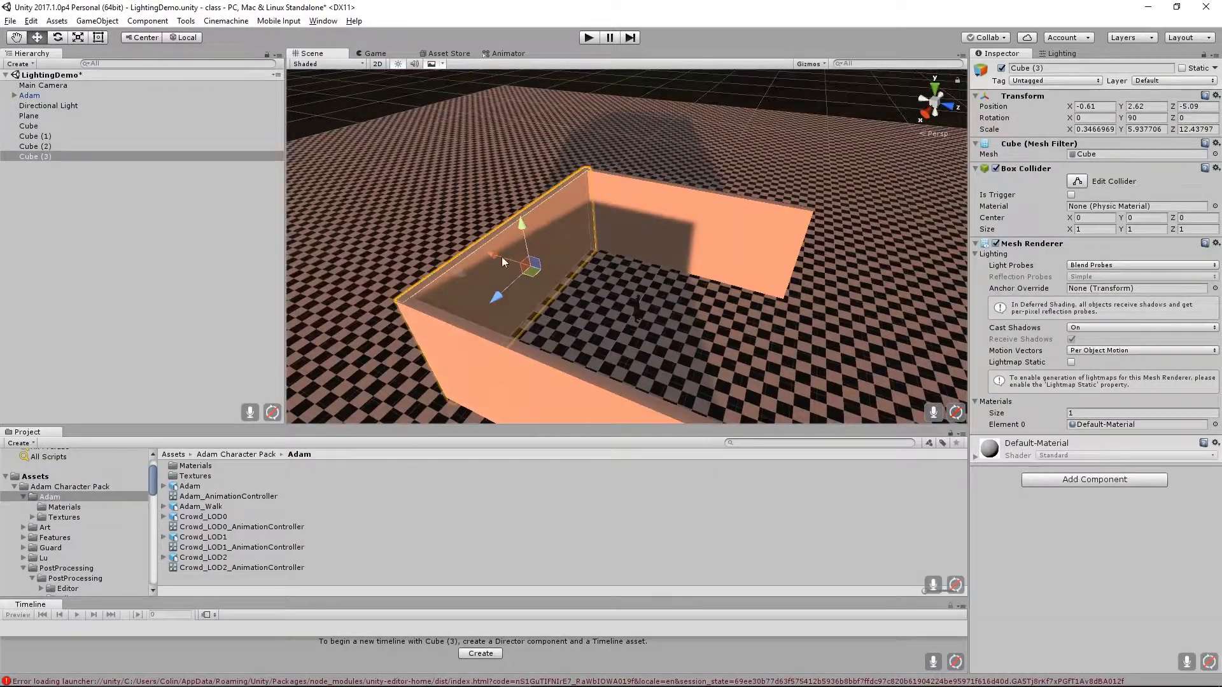
left_click_drag(492, 251, 686, 296)
left_click_drag(564, 281, 708, 242, "alt")
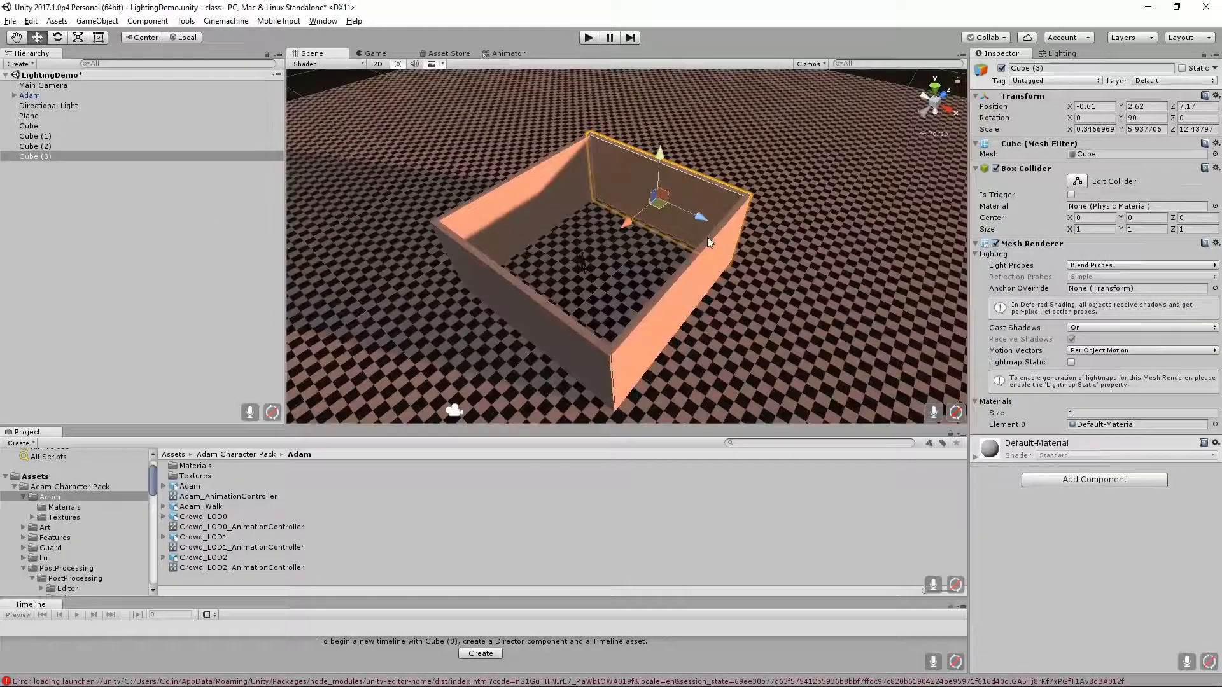
Duplicate the newest end wall and raise the copy above the enclosure to Y 9.68.
key("ctrl+d")
left_click_drag(660, 155, 663, 64)
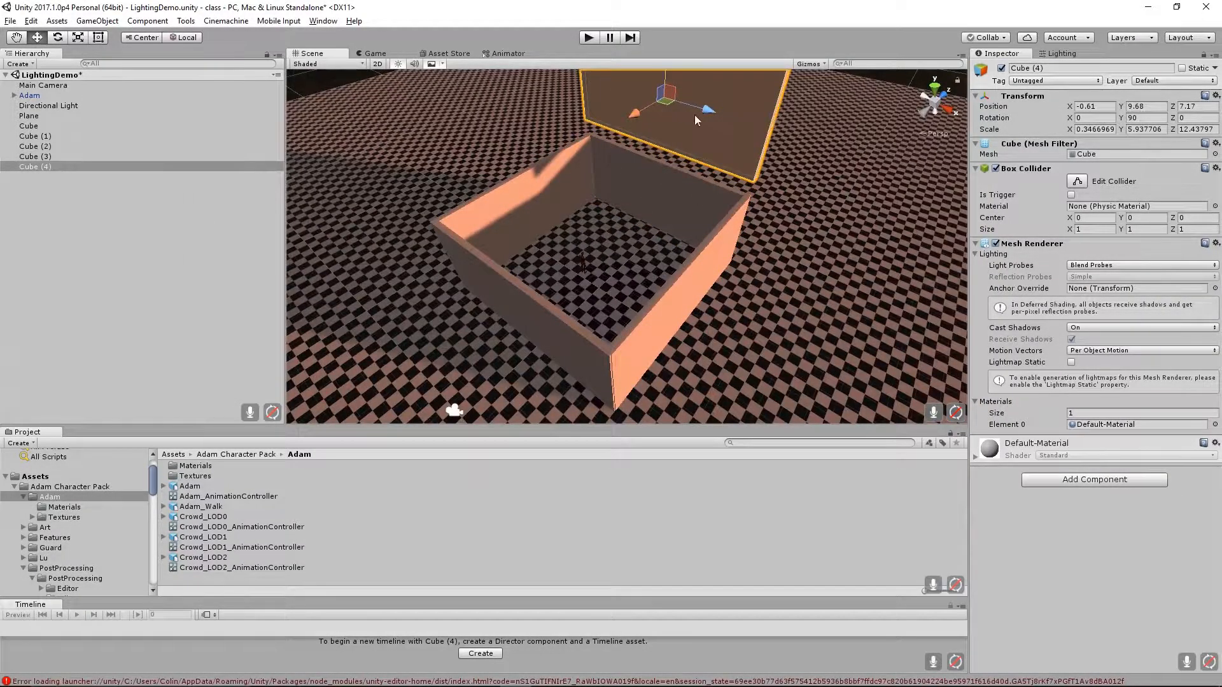
left_click(1099, 119)
type("90")
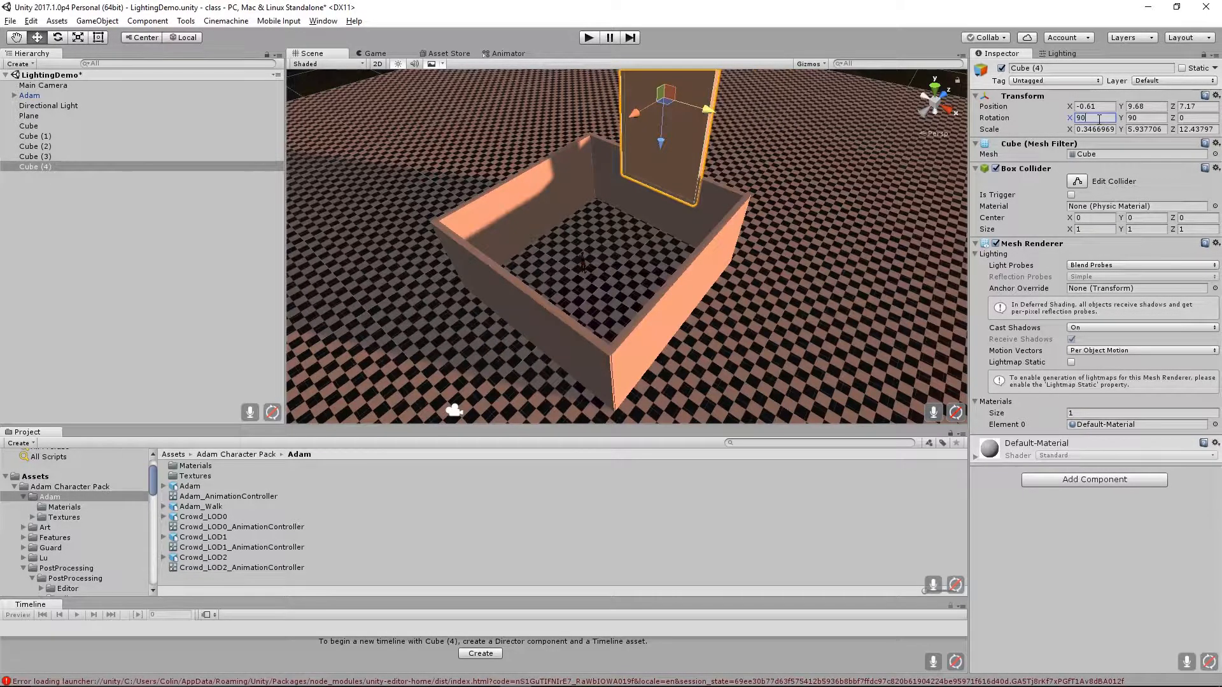
key("Return")
type("0")
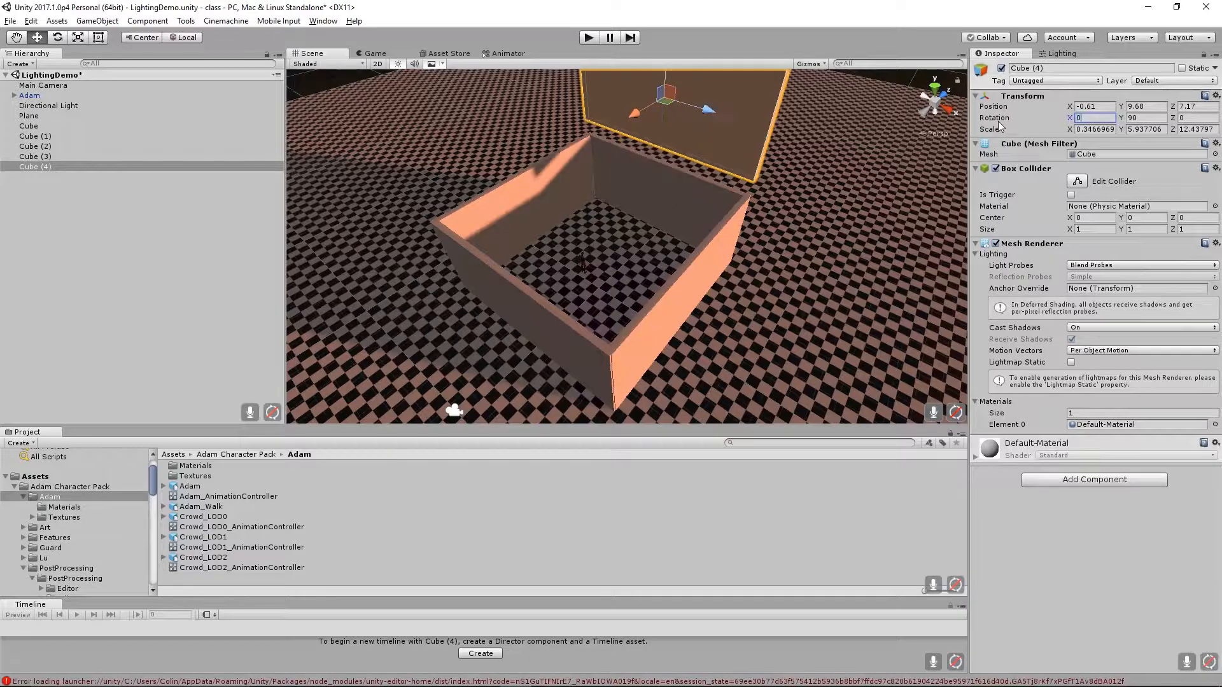
Turn the raised copy into a flat partial roof with Z rotation 90, Y scale about 8.12, and position Y 5.69, Z 3.11.
left_click(1188, 117)
type("90")
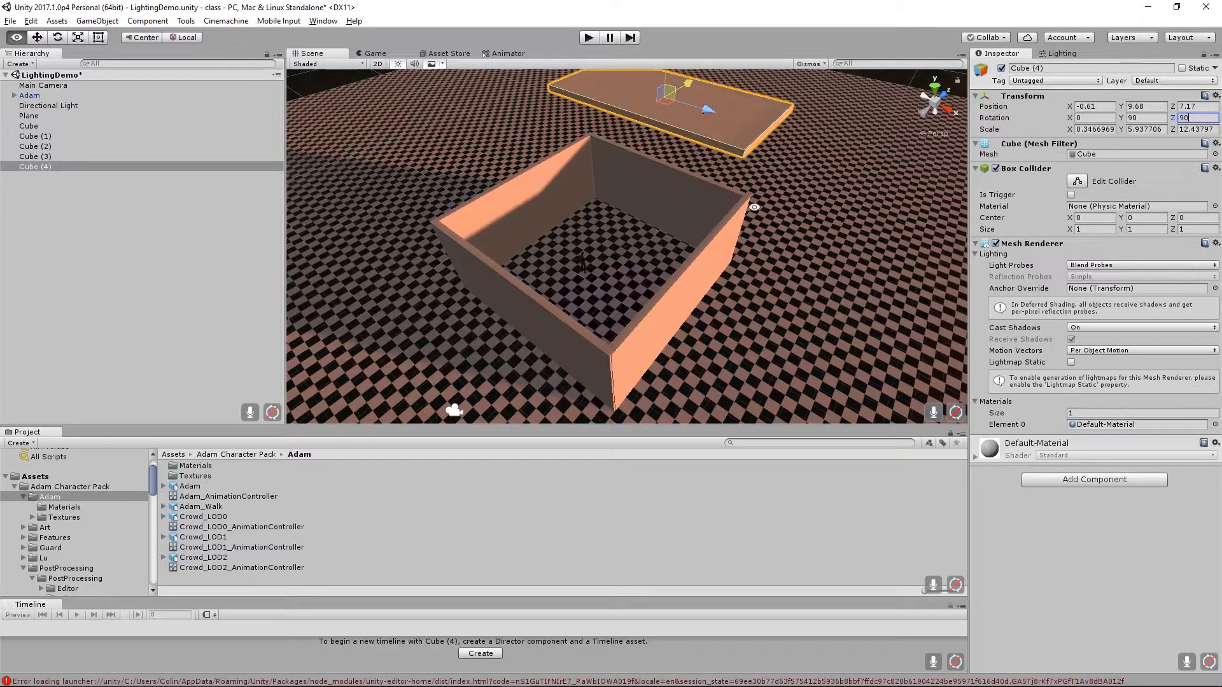
left_click_drag(754, 207, 666, 237, "alt")
key("r")
key("w")
left_click_drag(550, 271, 593, 271, "alt")
right_click_drag(594, 271, 889, 351, "alt")
left_click_drag(627, 293, 785, 273, "alt")
middle_click_drag(785, 273, 700, 223, "alt")
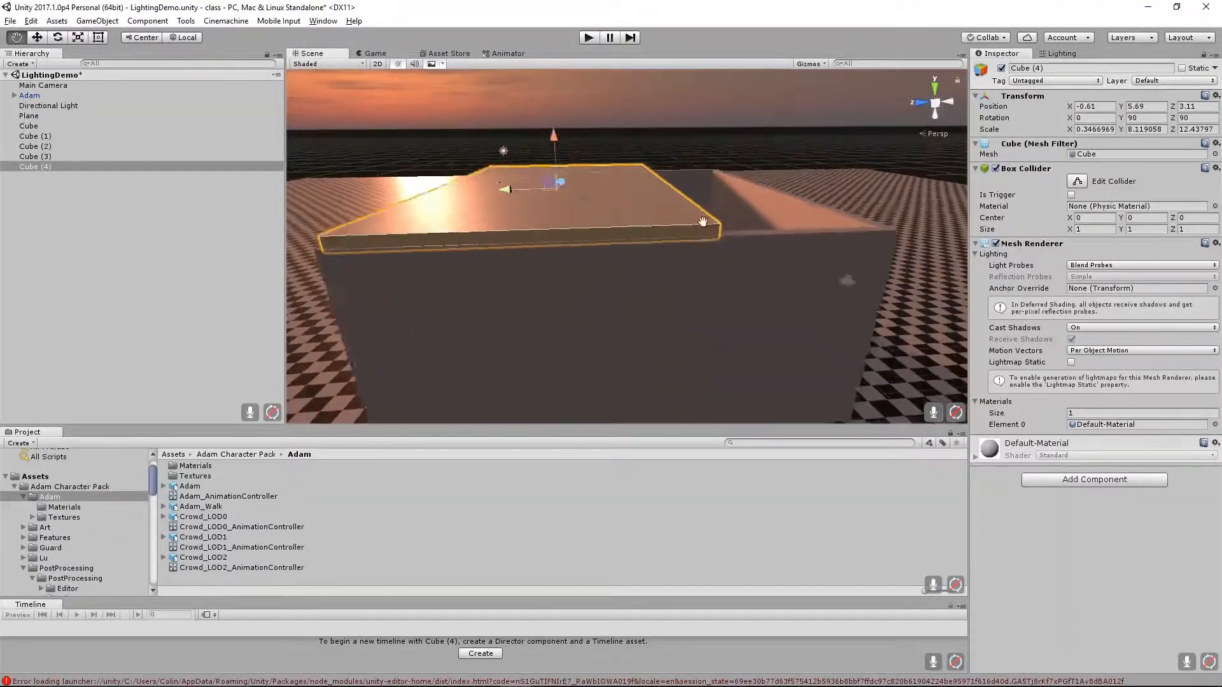
left_click_drag(700, 224, 649, 248, "alt")
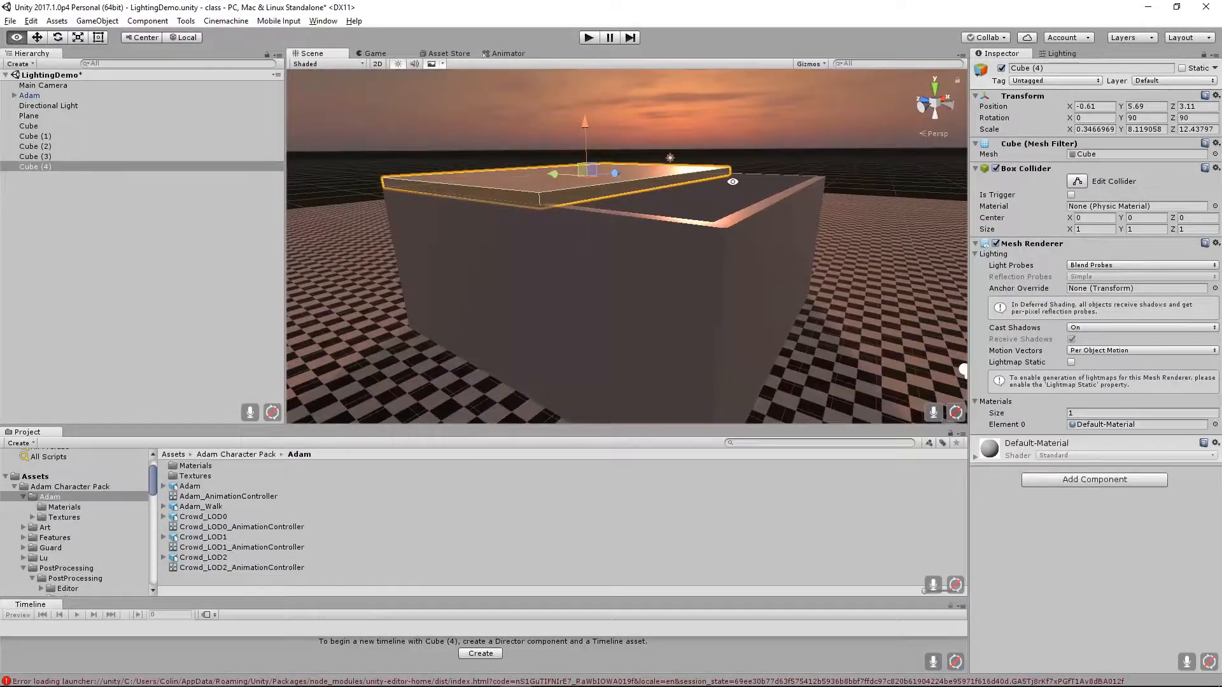
Rotate the directional light to about 46.0, -72.7, -33.4 so it shines down into the enclosure's roof opening.
left_click_drag(717, 168, 749, 153, "alt")
key("w")
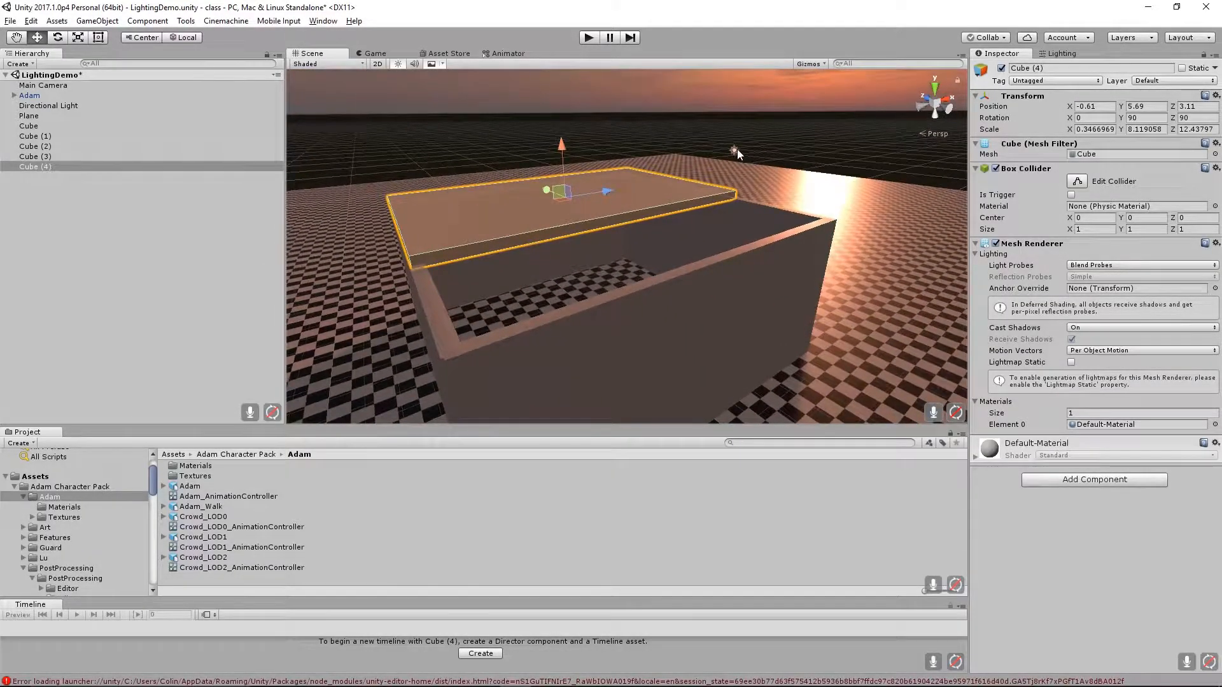
left_click(735, 153)
key("e")
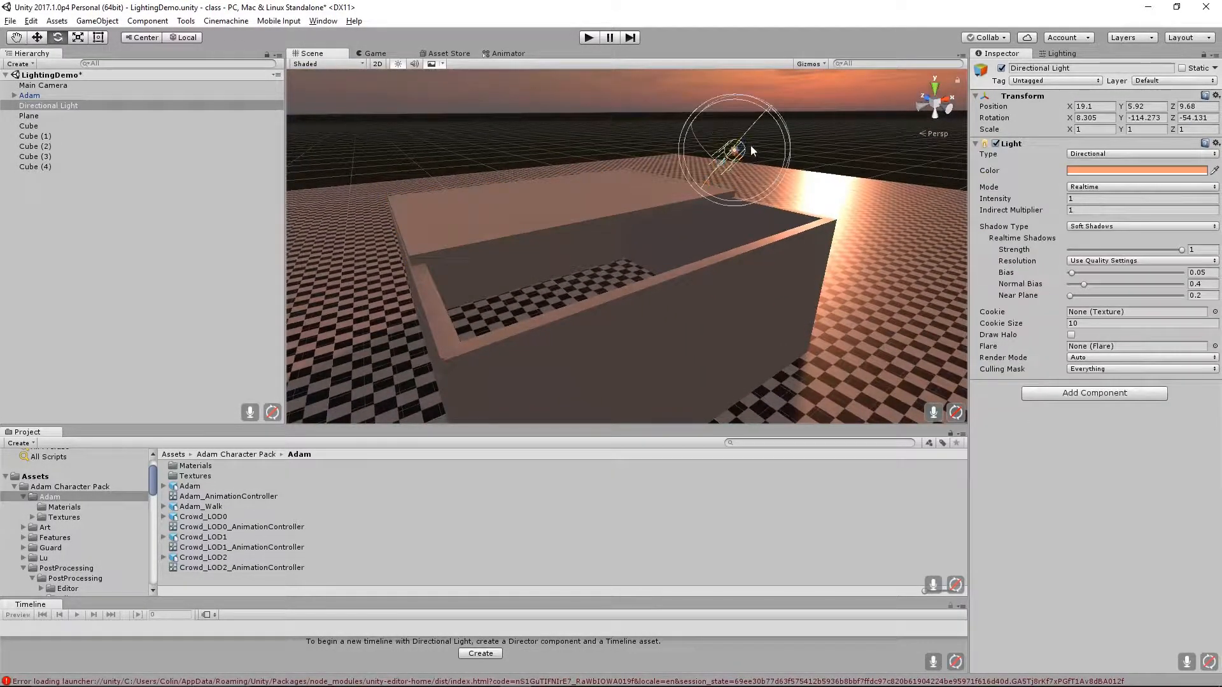
left_click_drag(755, 124, 685, 128)
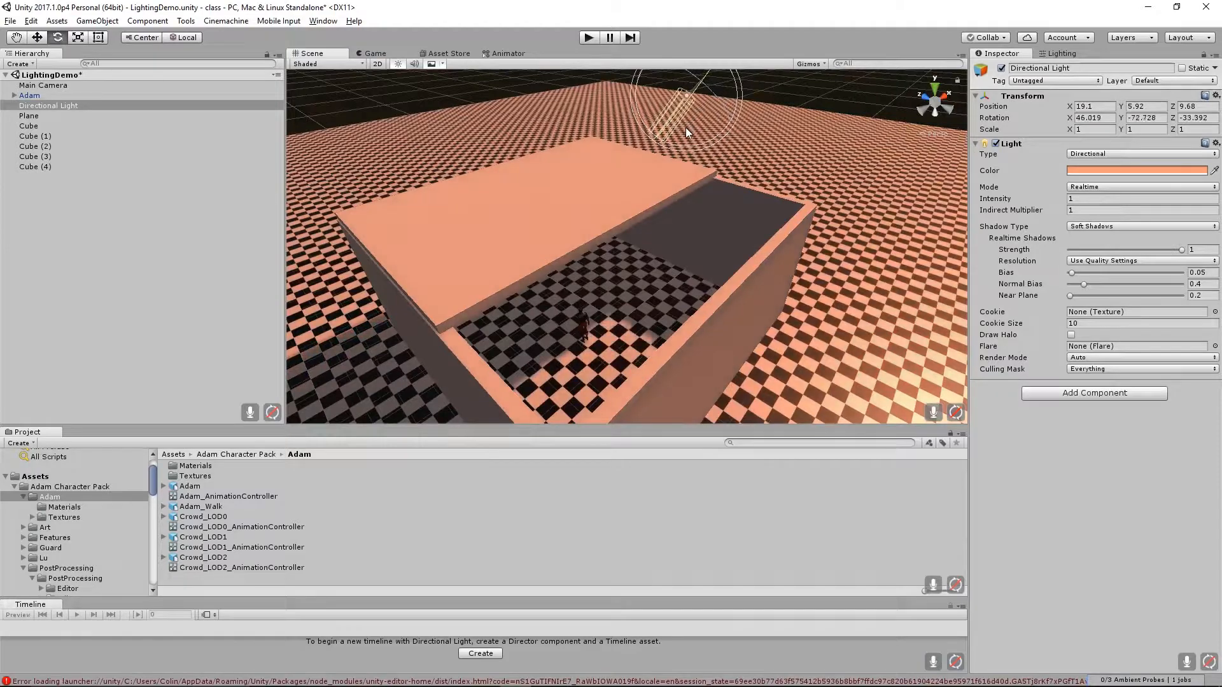
Change the directional light's color to the pale cream FBF8E1.
left_click_drag(649, 212, 783, 190, "alt")
left_click(1115, 170)
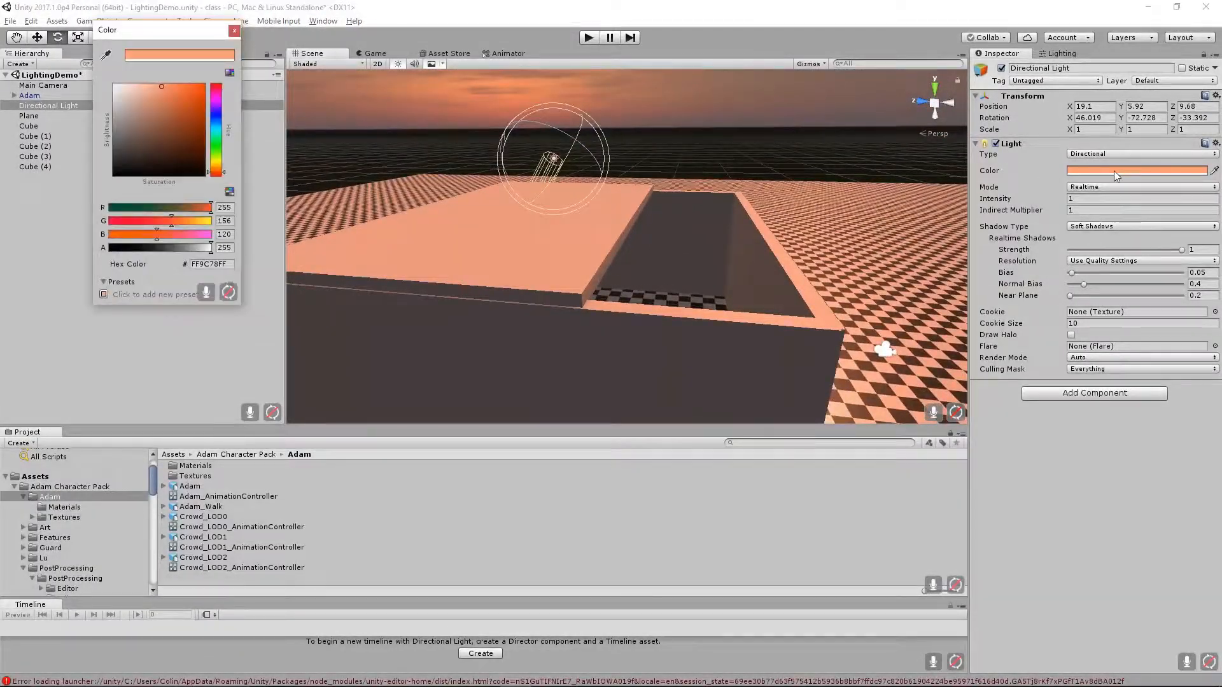
left_click_drag(145, 89, 124, 88)
left_click_drag(217, 160, 217, 162)
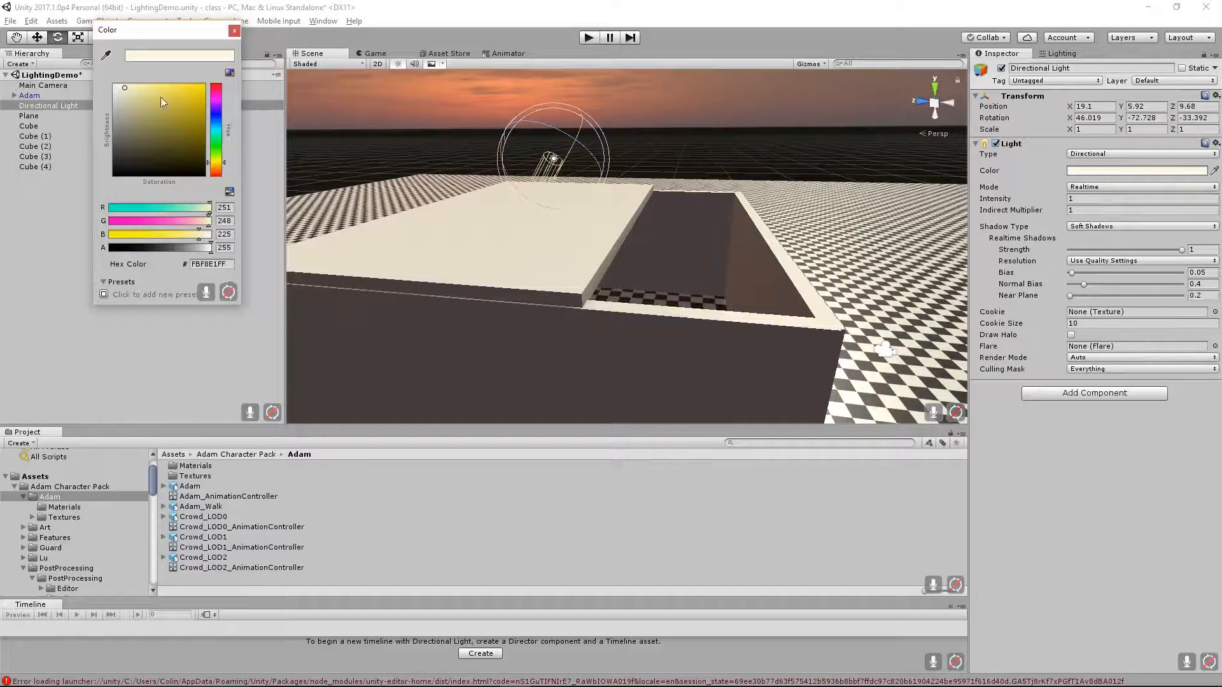
Lighten the directional light's color to FBF9EB and rotate the light to about 52.2, -53.5, -18.7.
left_click(609, 290, "alt")
left_click_drag(591, 292, 538, 80, "alt")
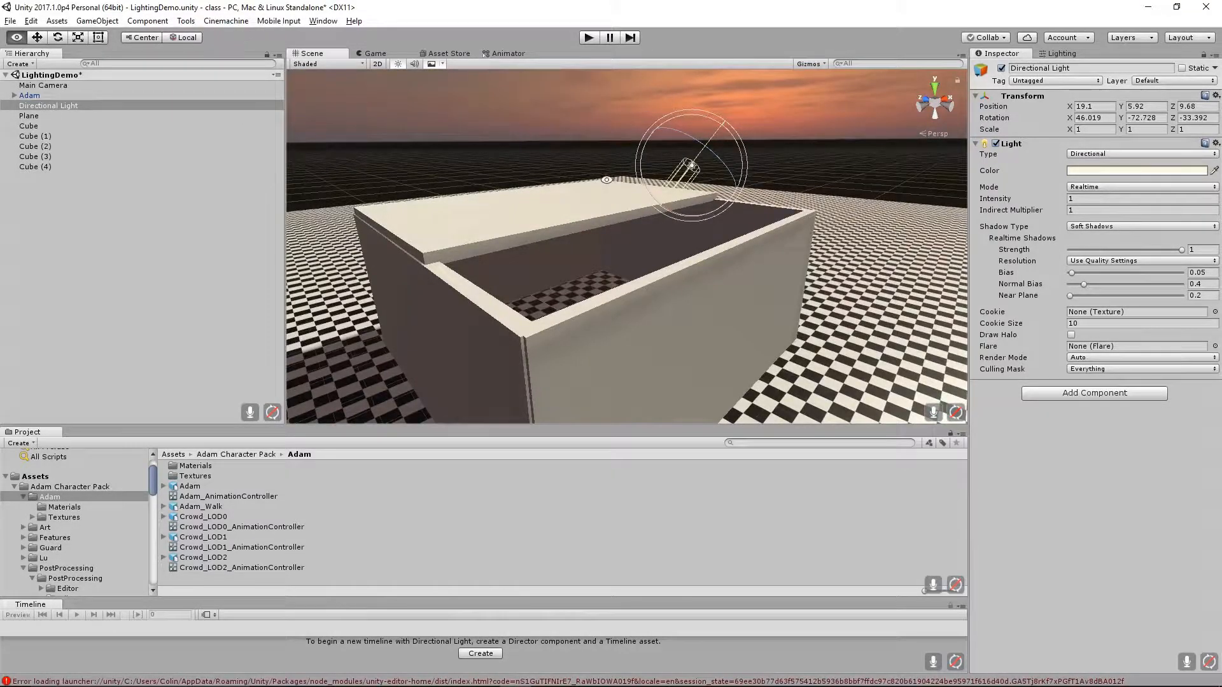
left_click_drag(605, 179, 645, 197, "alt")
left_click(1090, 172)
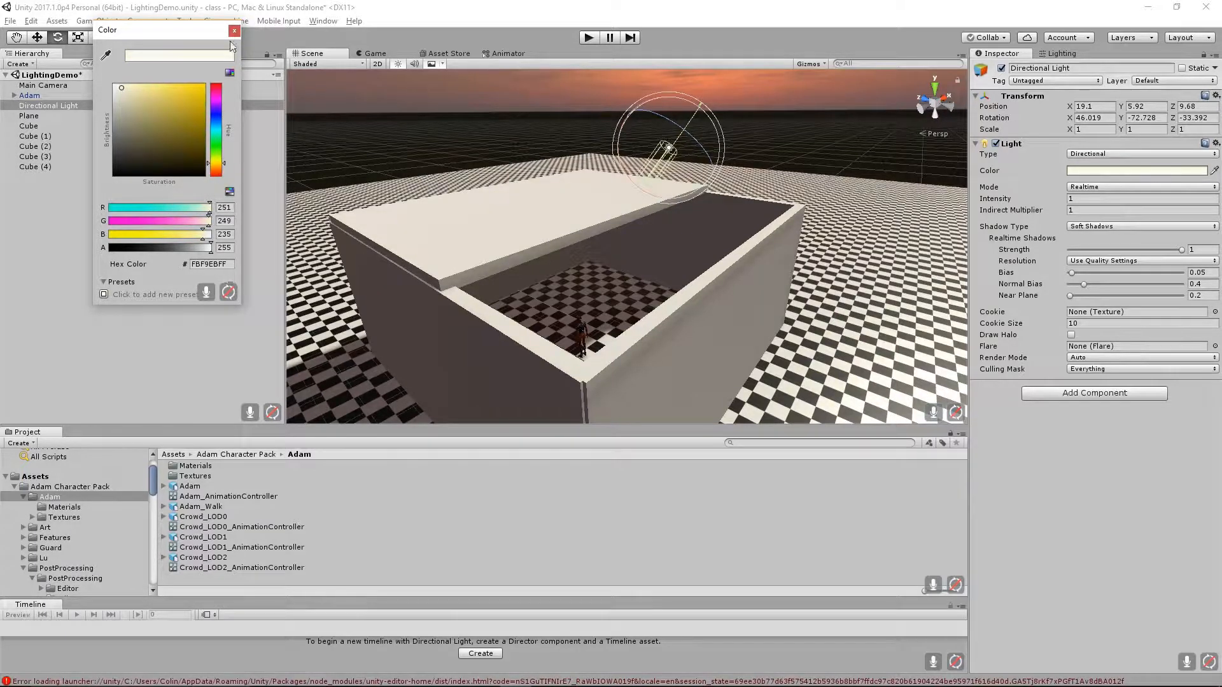
left_click(234, 32)
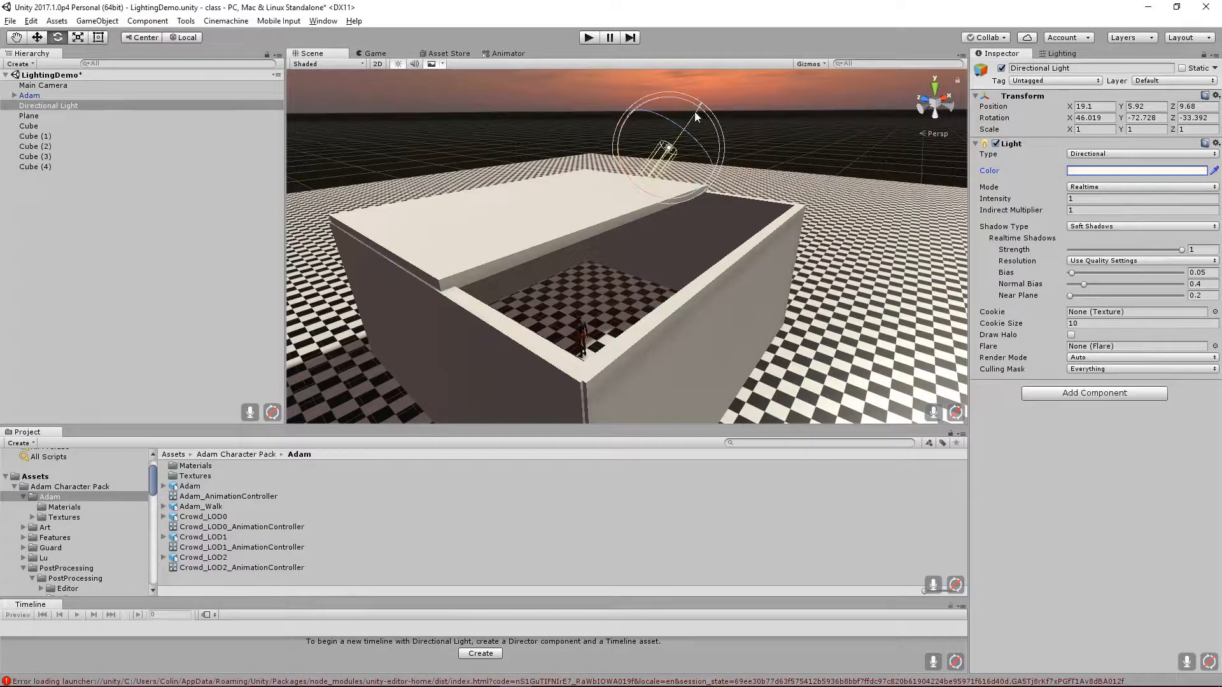
left_click_drag(693, 112, 690, 128)
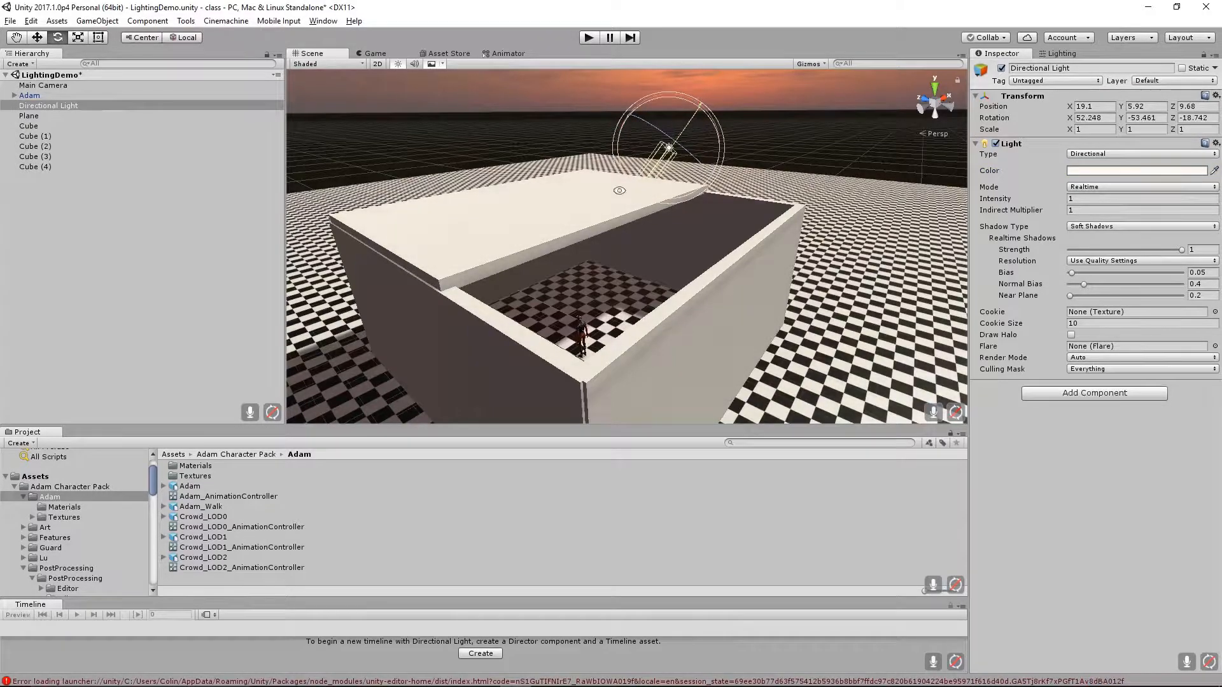
Raise the partial roof slightly to Y 5.77 so it sits on top of the walls.
left_click_drag(617, 190, 560, 185, "alt")
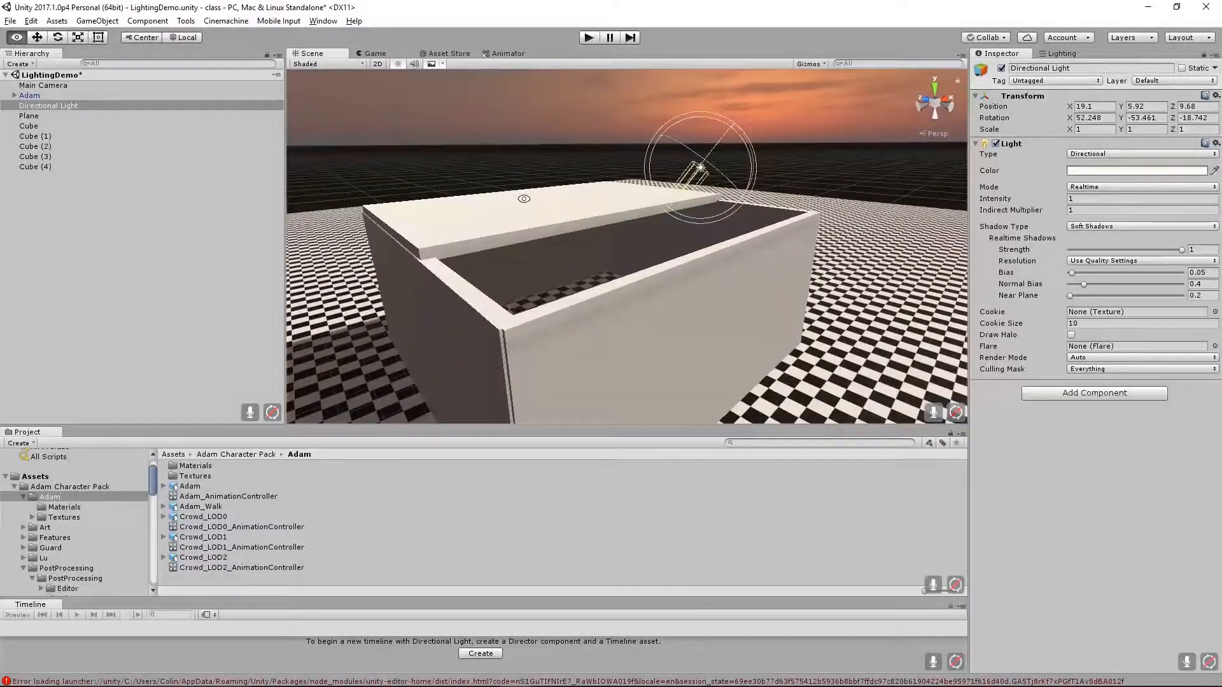
left_click(560, 185)
key("w")
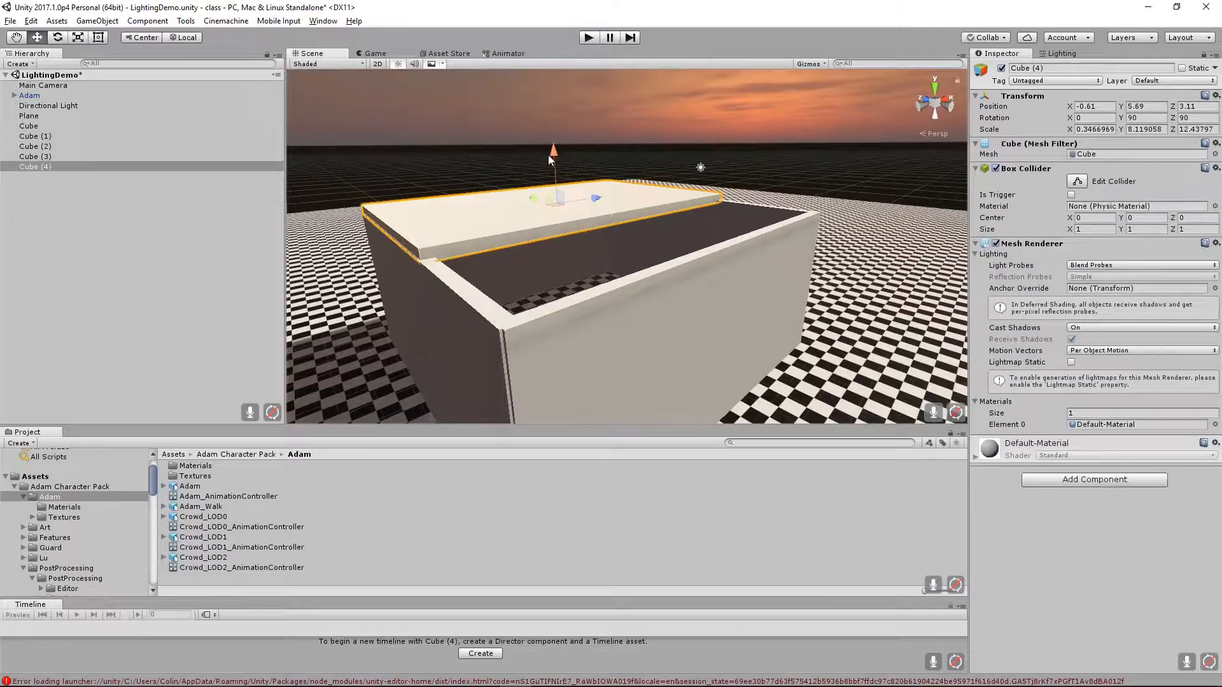
left_click_drag(554, 152, 565, 151)
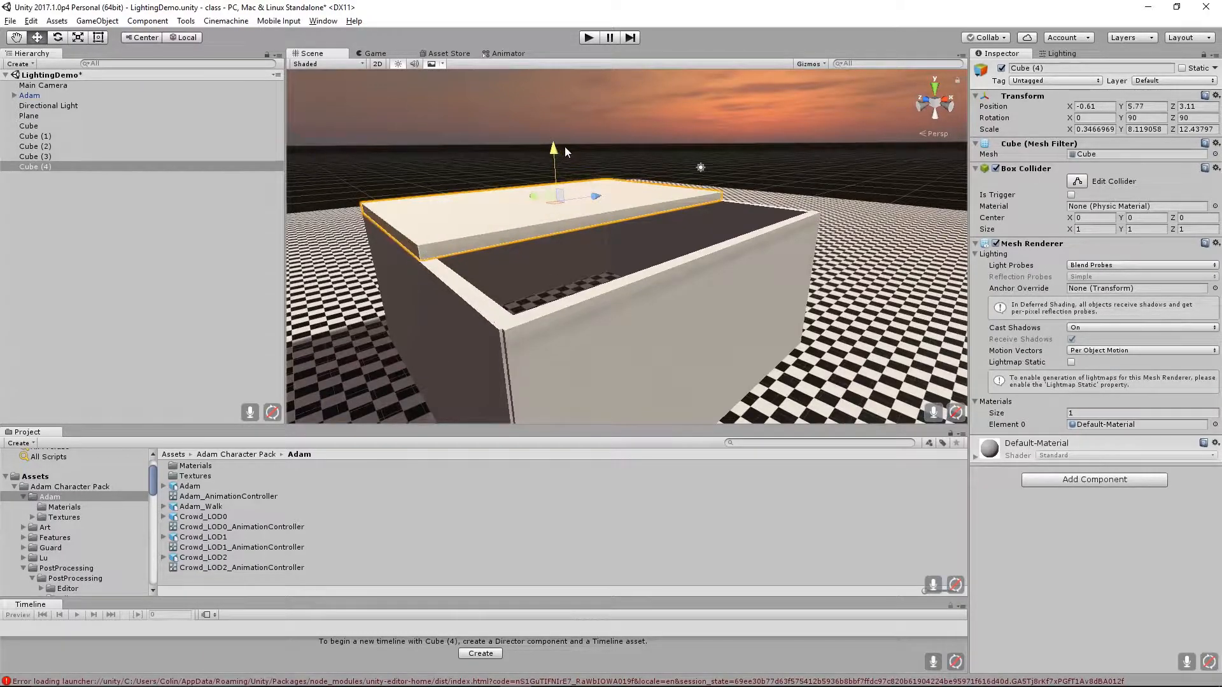
Examine the sunlit floor around Adam, the shaded walls and the roof opening from inside and outside the enclosure.
left_click_drag(535, 248, 547, 286, "alt")
right_click_drag(559, 238, 660, 295, "alt")
left_click_drag(659, 295, 697, 223, "alt")
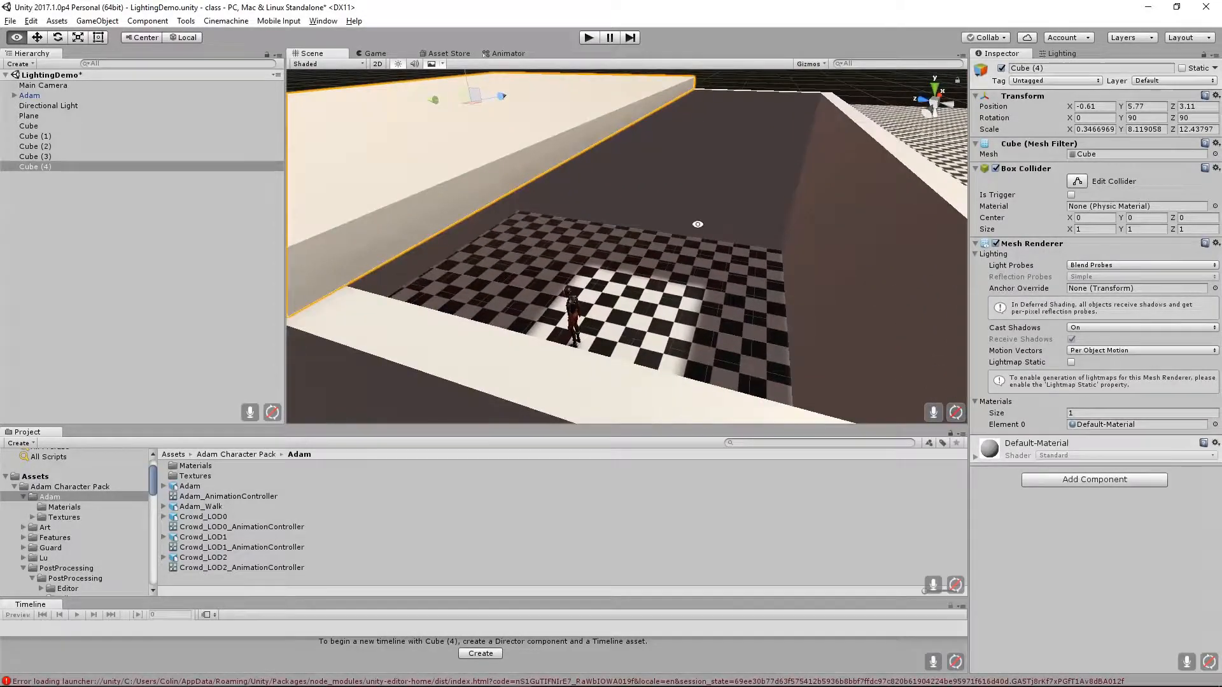
left_click_drag(740, 282, 609, 294, "alt")
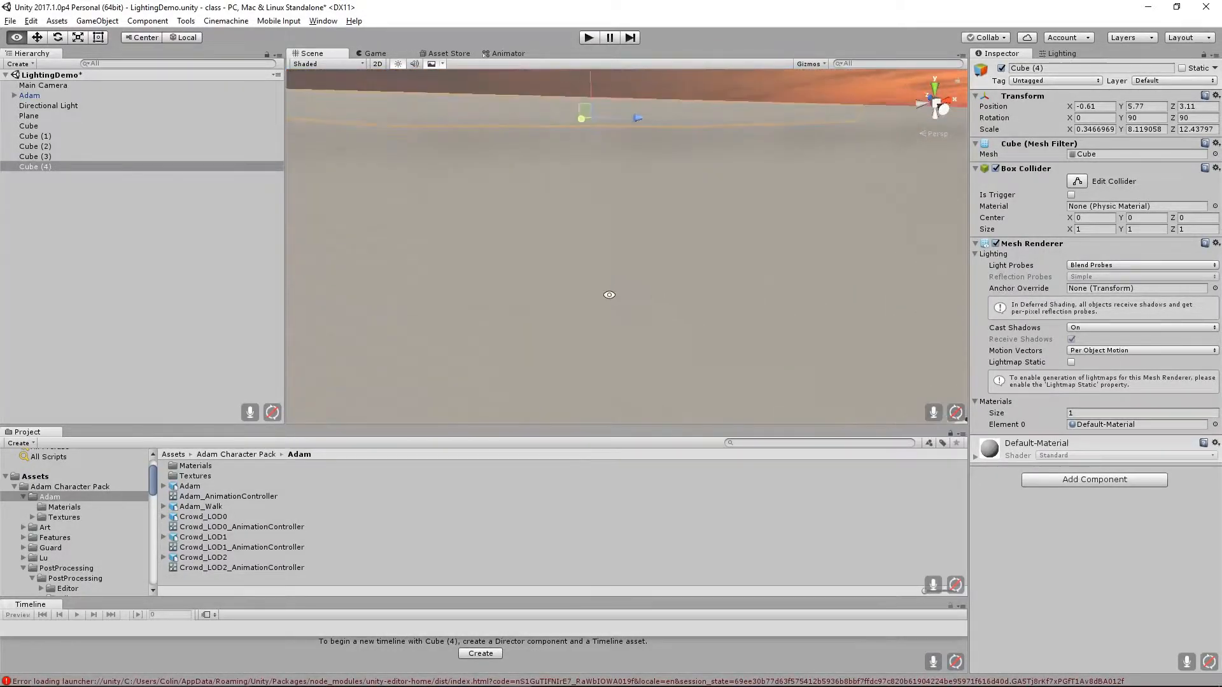
scroll(725, 283, "up", 2)
left_click_drag(724, 282, 779, 315, "alt")
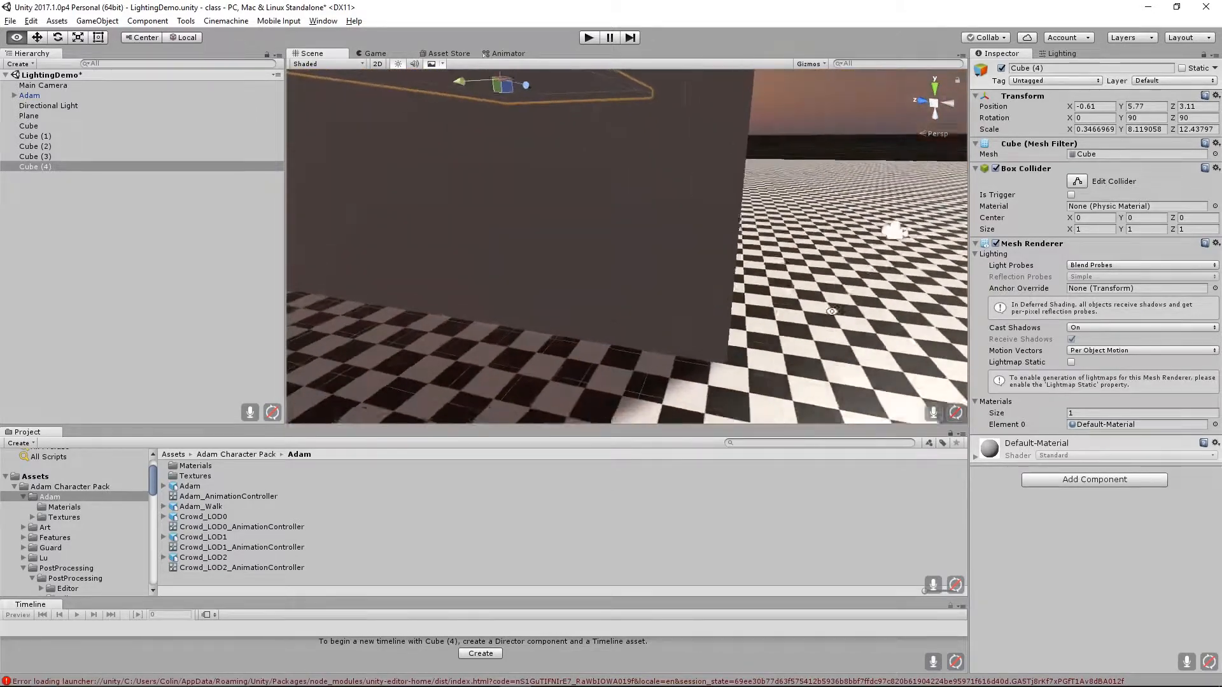
right_click_drag(779, 315, 712, 299, "alt")
left_click_drag(711, 299, 701, 371, "alt")
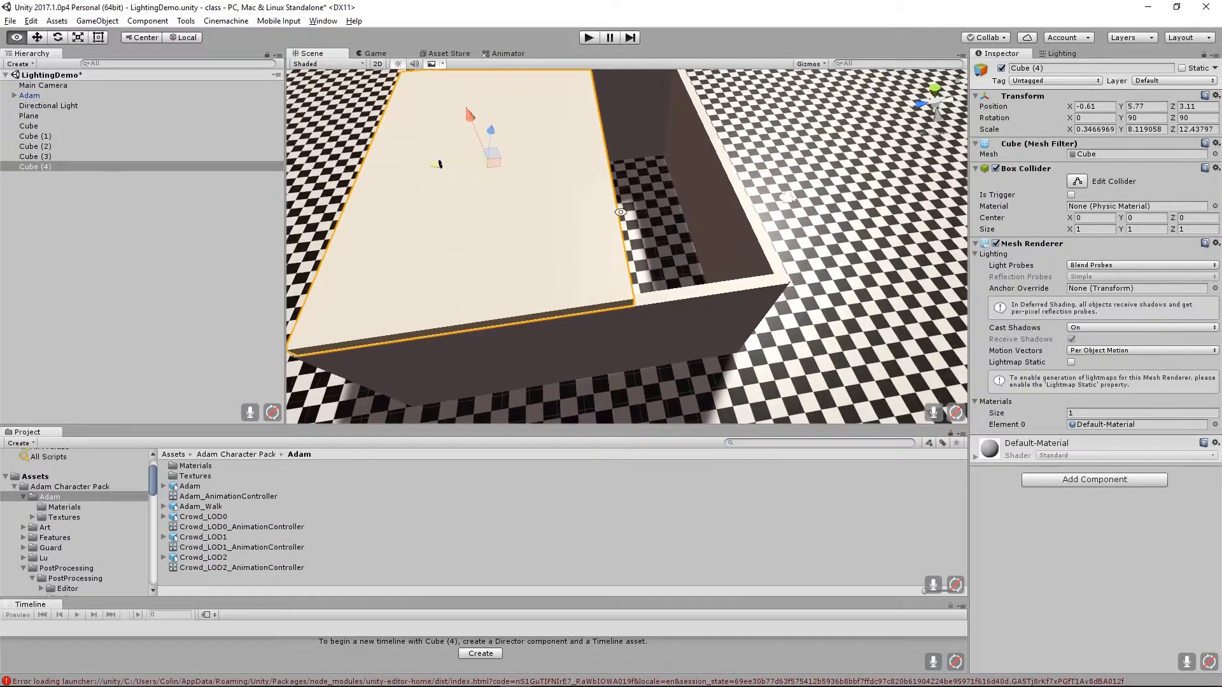
right_click_drag(701, 371, 882, 308, "alt")
Select the directional light and examine its indirect multiplier and how its light falls on the enclosure's walls and floor.
left_click(40, 105)
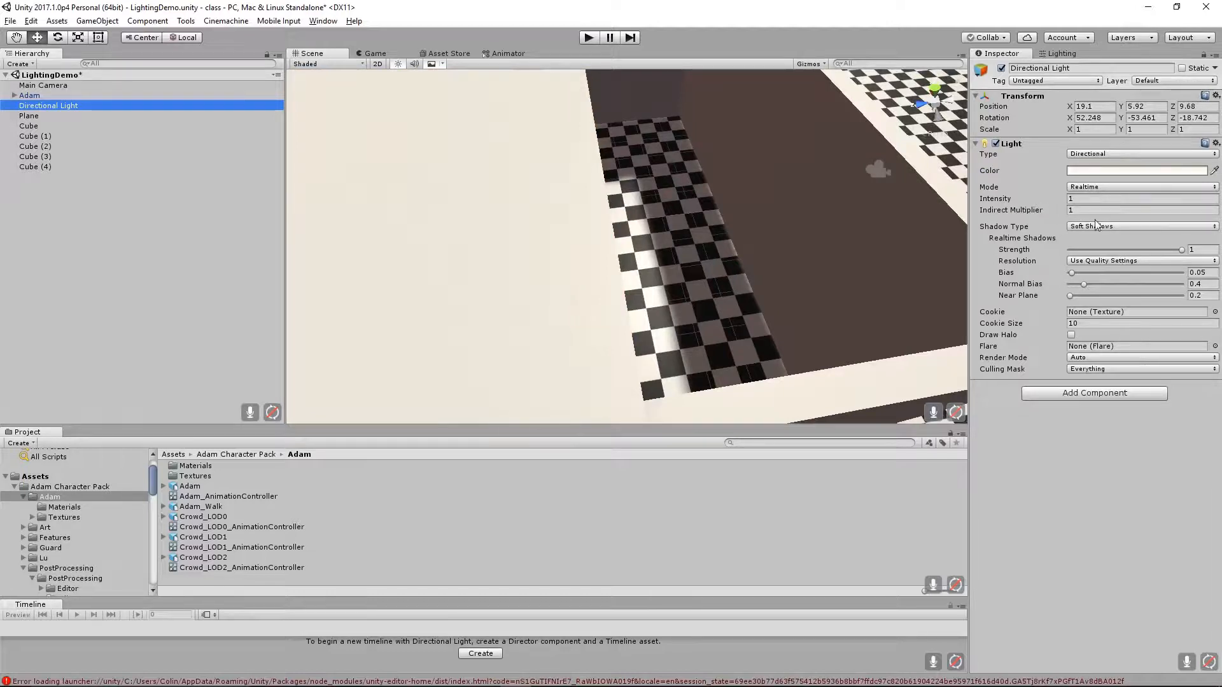
right_click_drag(769, 264, 719, 216)
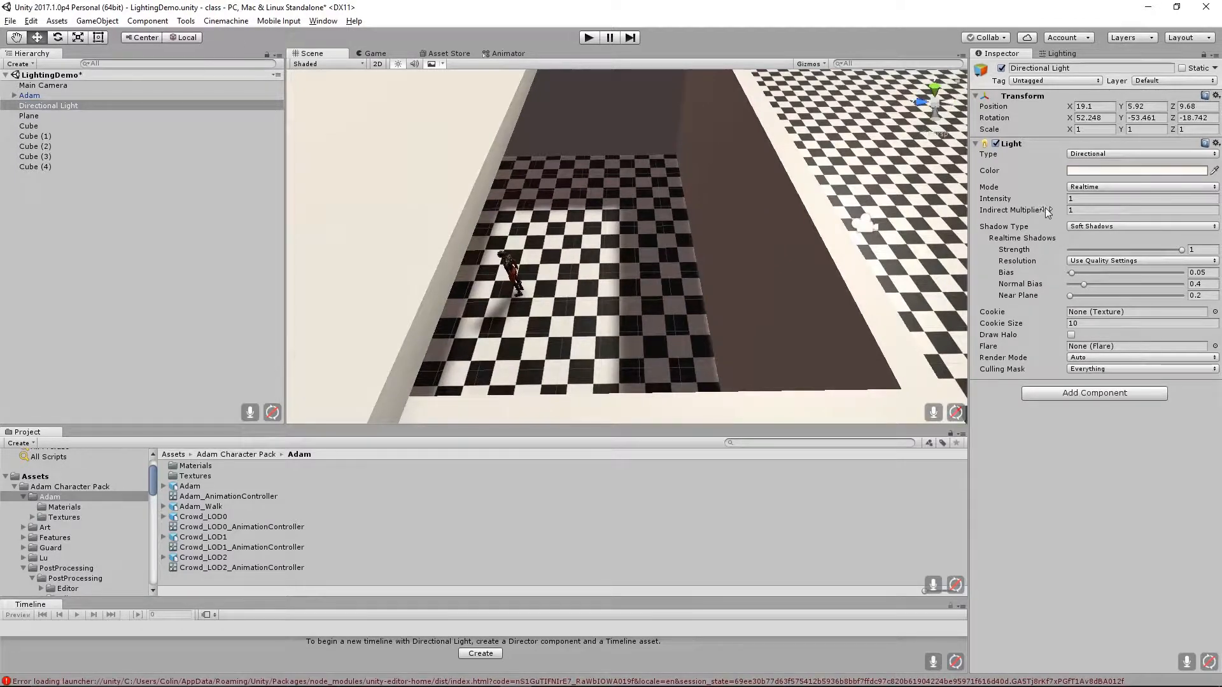
mouse_move(1067, 211)
left_click_drag(777, 273, 618, 292, "alt")
right_click_drag(618, 291, 545, 270, "alt")
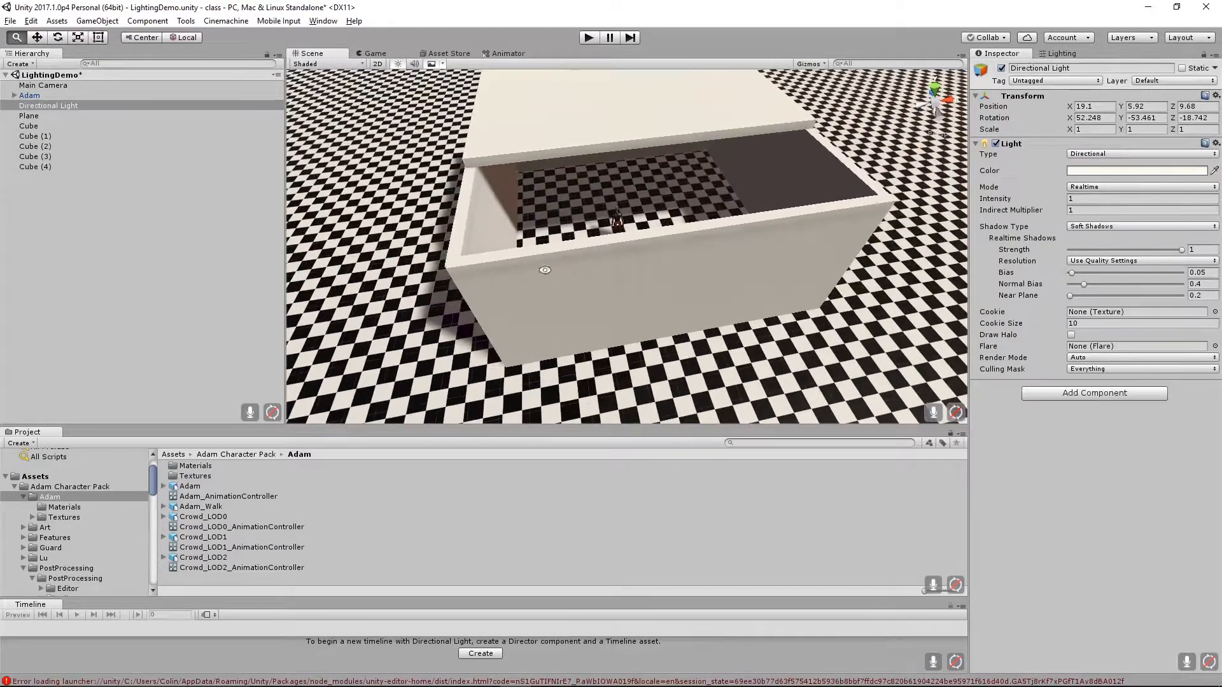
left_click_drag(546, 269, 565, 244, "alt")
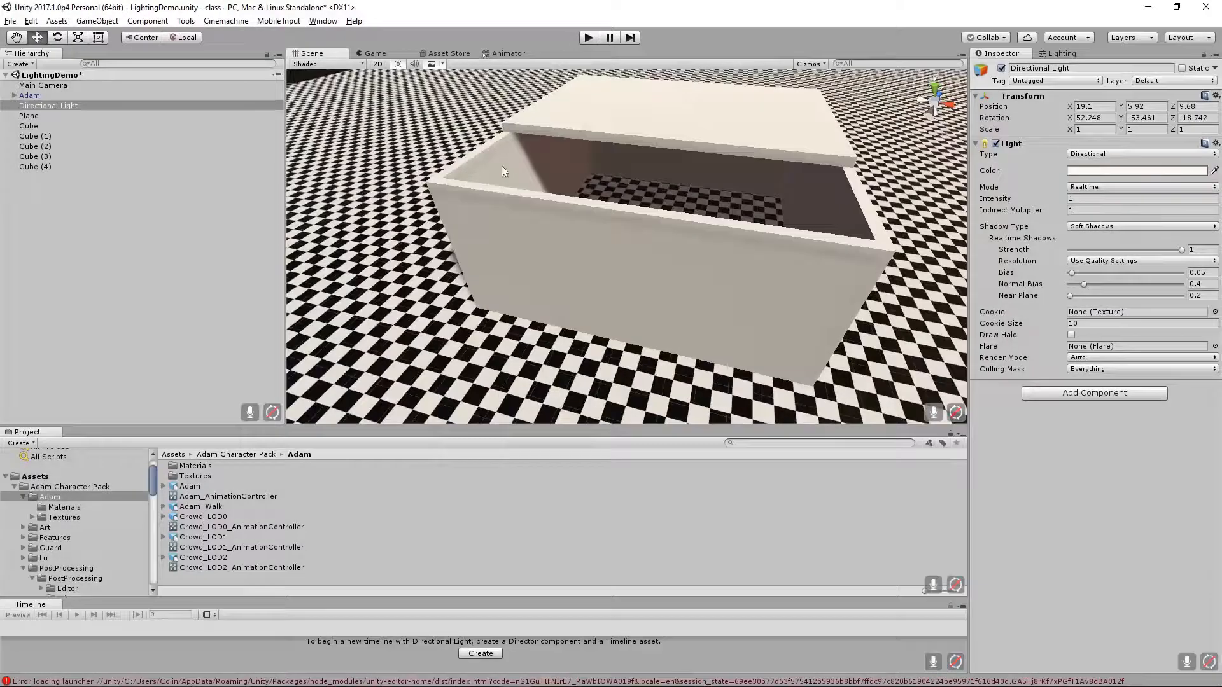
right_click_drag(823, 164, 723, 167, "alt")
left_click_drag(723, 166, 689, 223, "alt")
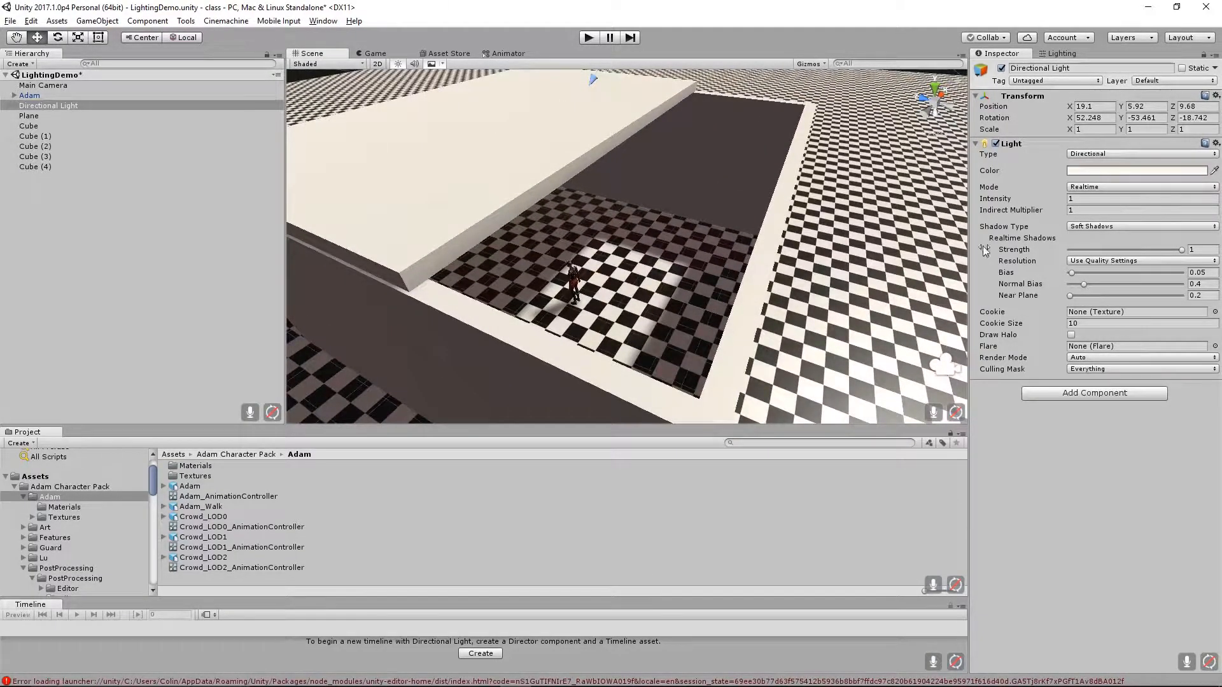
Lower the skybox environment lighting's intensity multiplier to 0.27 and set its ambient mode to Baked.
left_click(1058, 54)
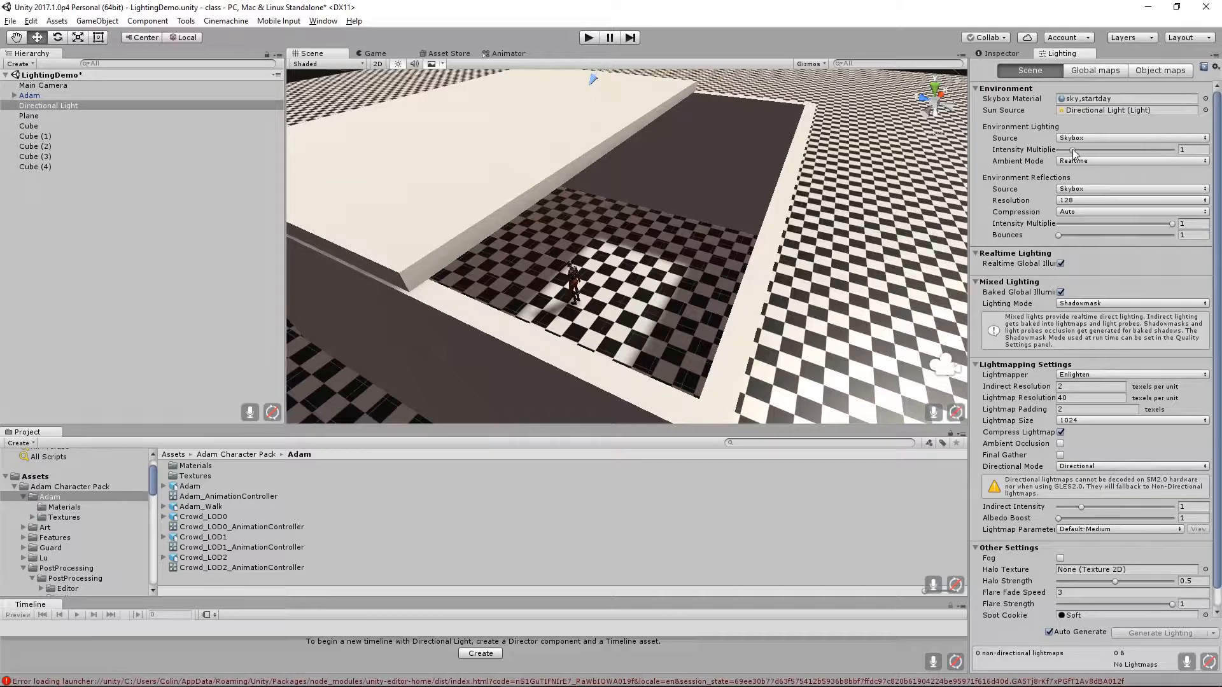
left_click_drag(1072, 151, 1045, 152)
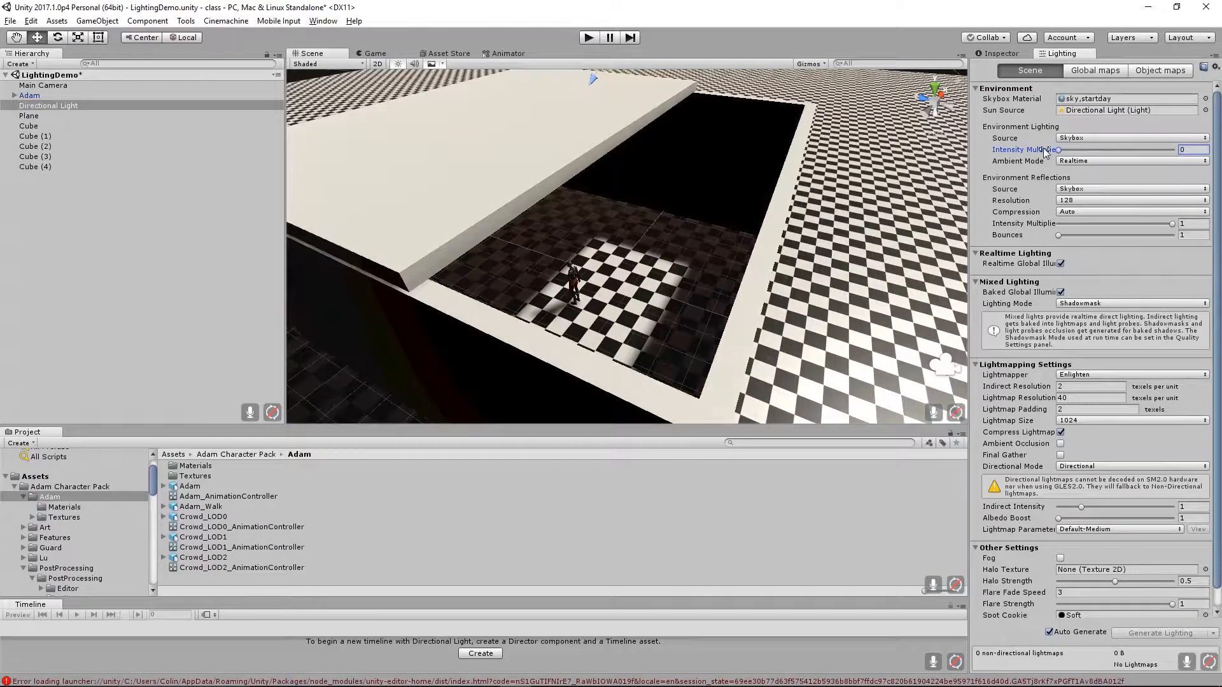
left_click_drag(757, 257, 776, 201, "alt")
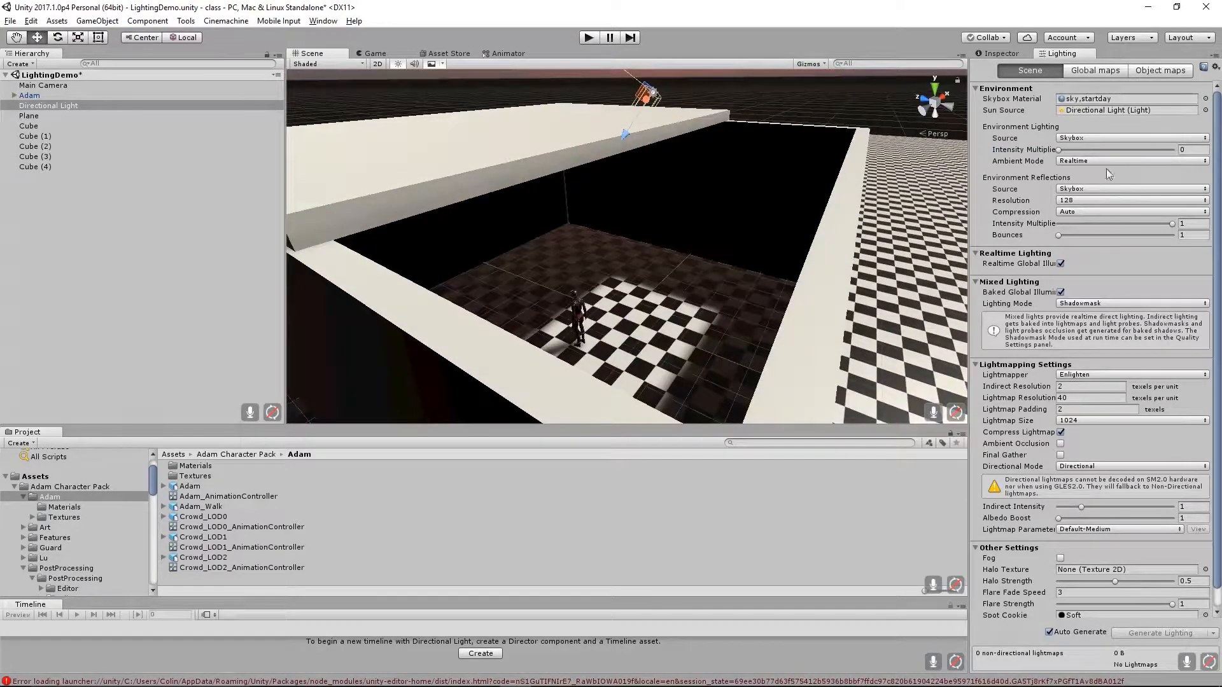
left_click_drag(1058, 151, 1061, 150)
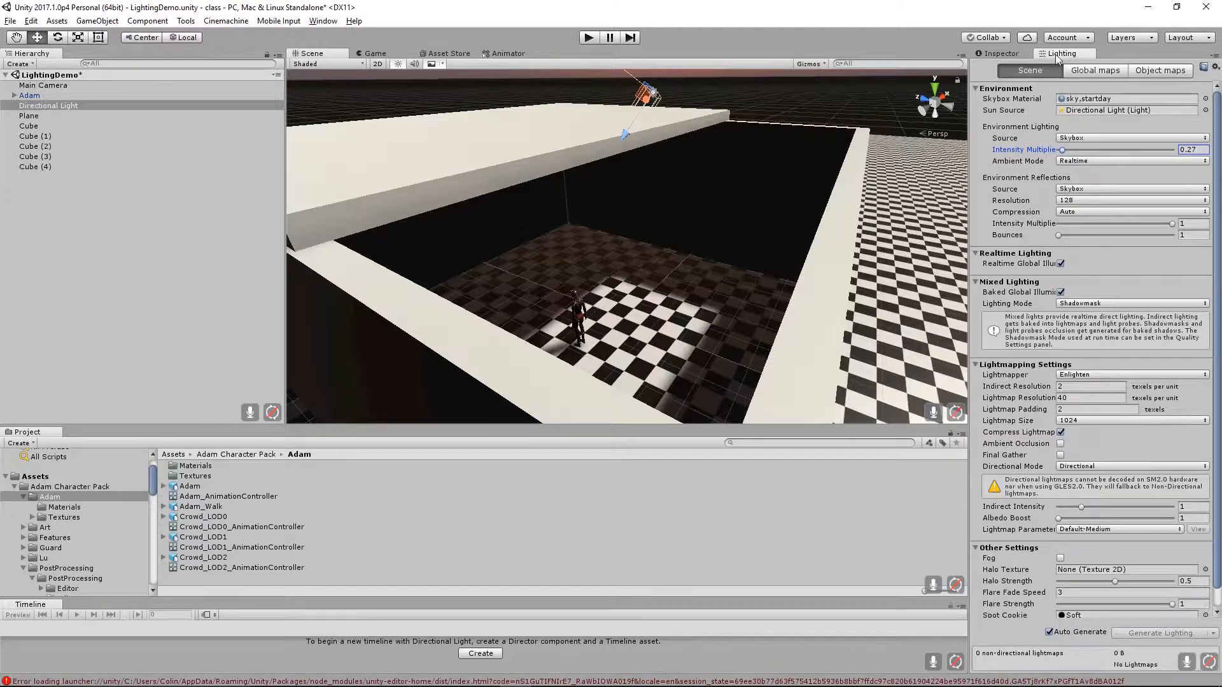
left_click(1096, 161)
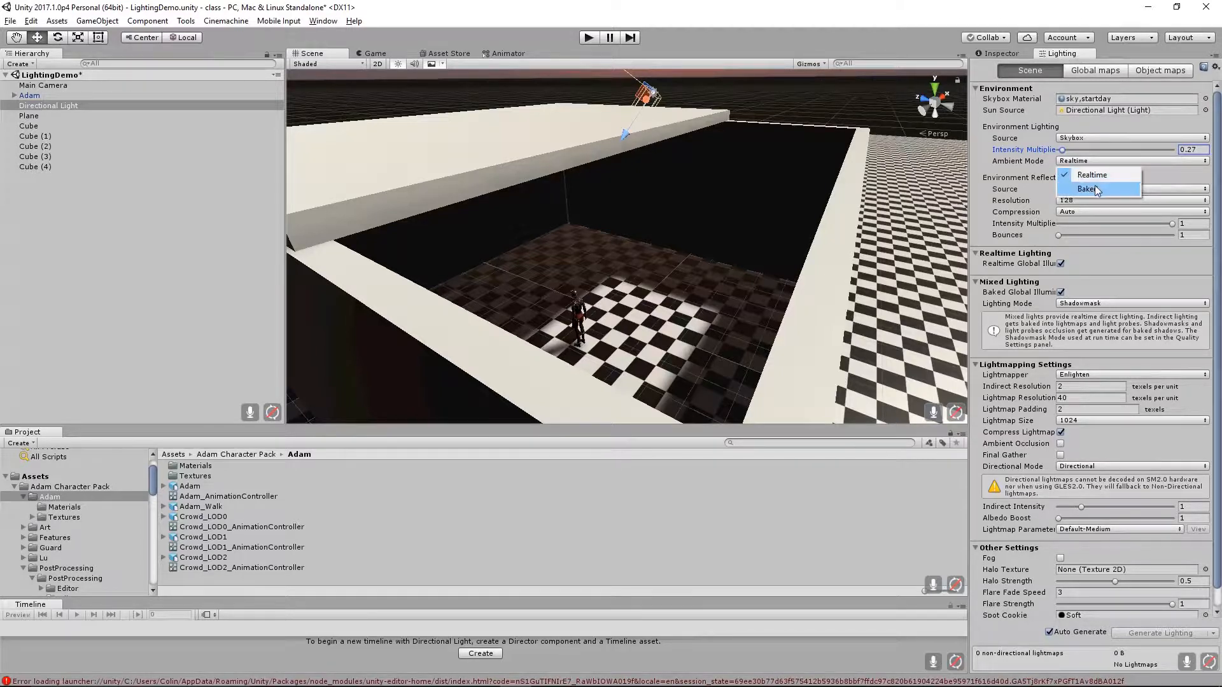
left_click(1096, 189)
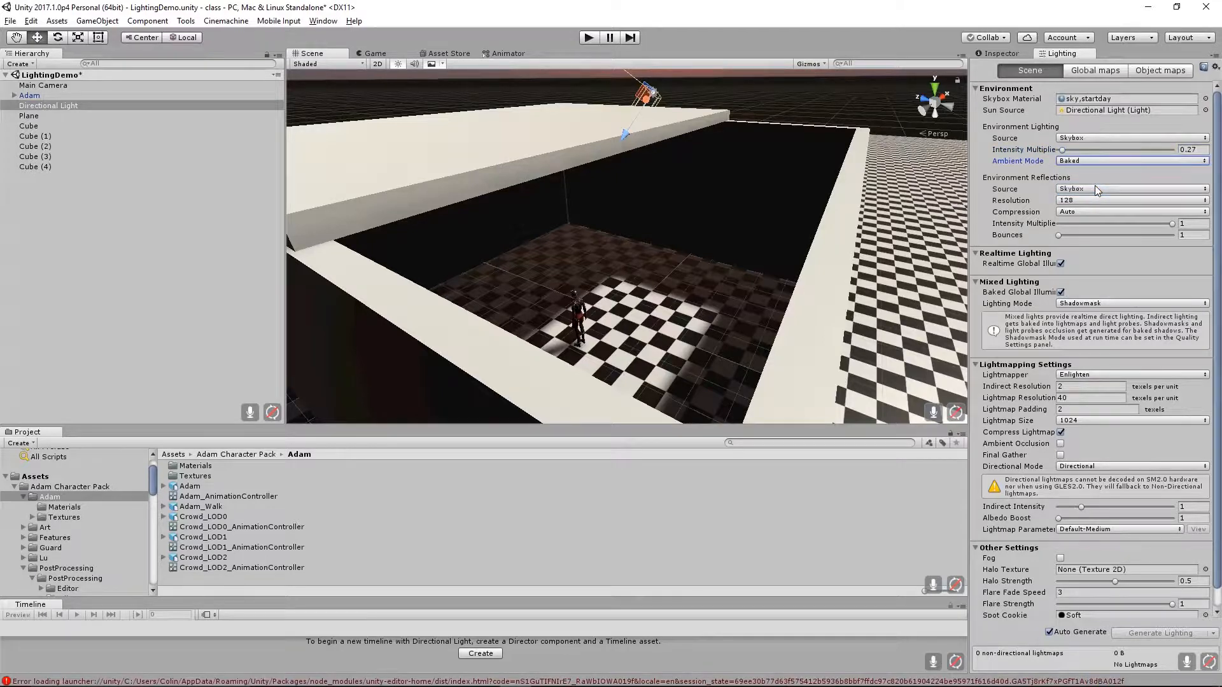
Examine the enclosure's dark walls, partial roof and the sunlit floor around Adam from several angles.
left_click_drag(596, 184, 678, 200, "alt")
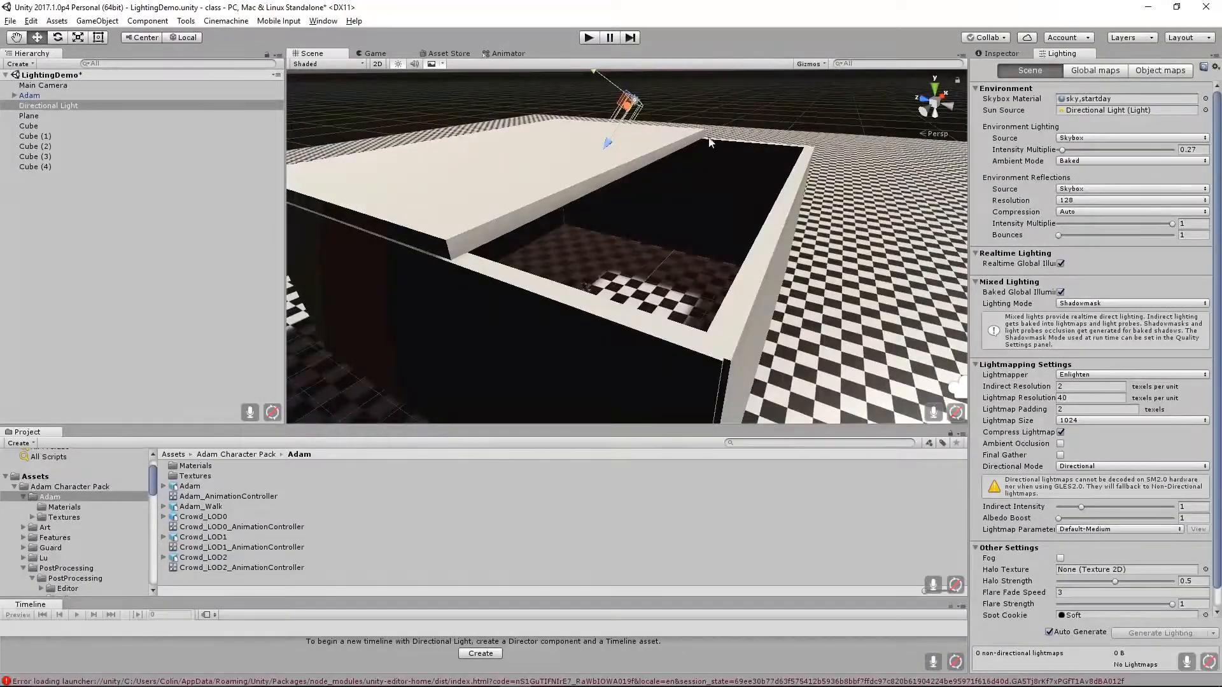
left_click_drag(710, 143, 754, 268, "alt")
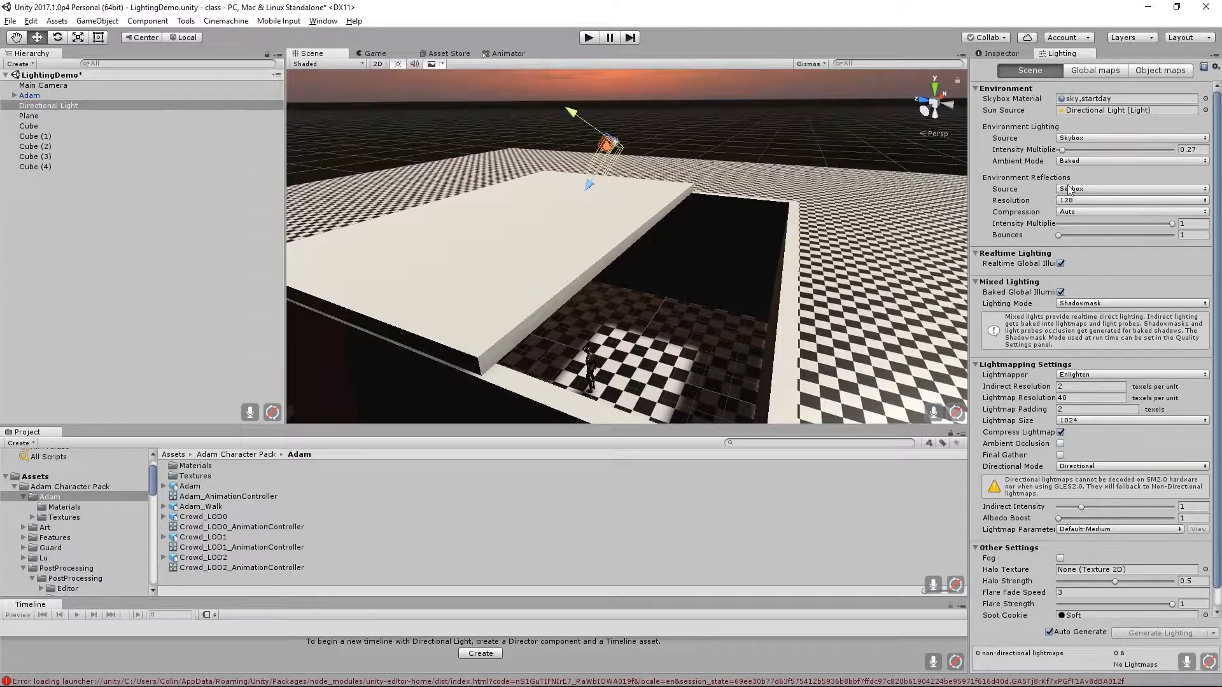
left_click_drag(755, 242, 581, 267, "alt")
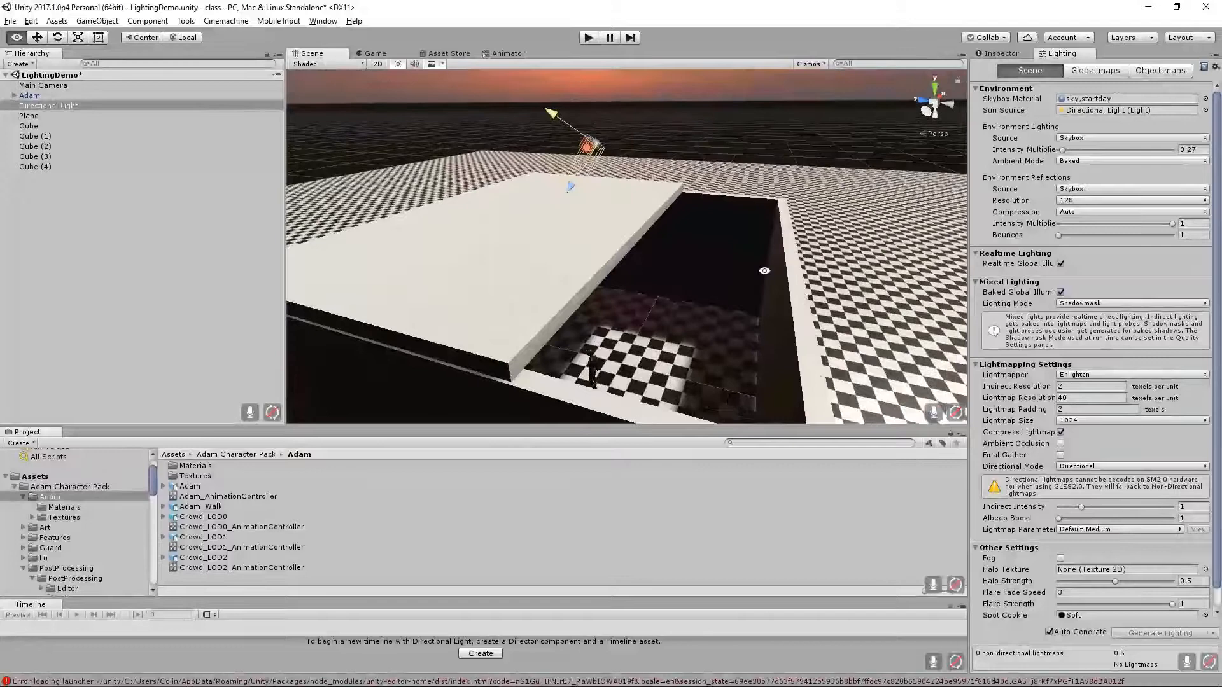
left_click(544, 299)
left_click_drag(515, 164, 525, 160)
left_click_drag(594, 217, 766, 368, "alt")
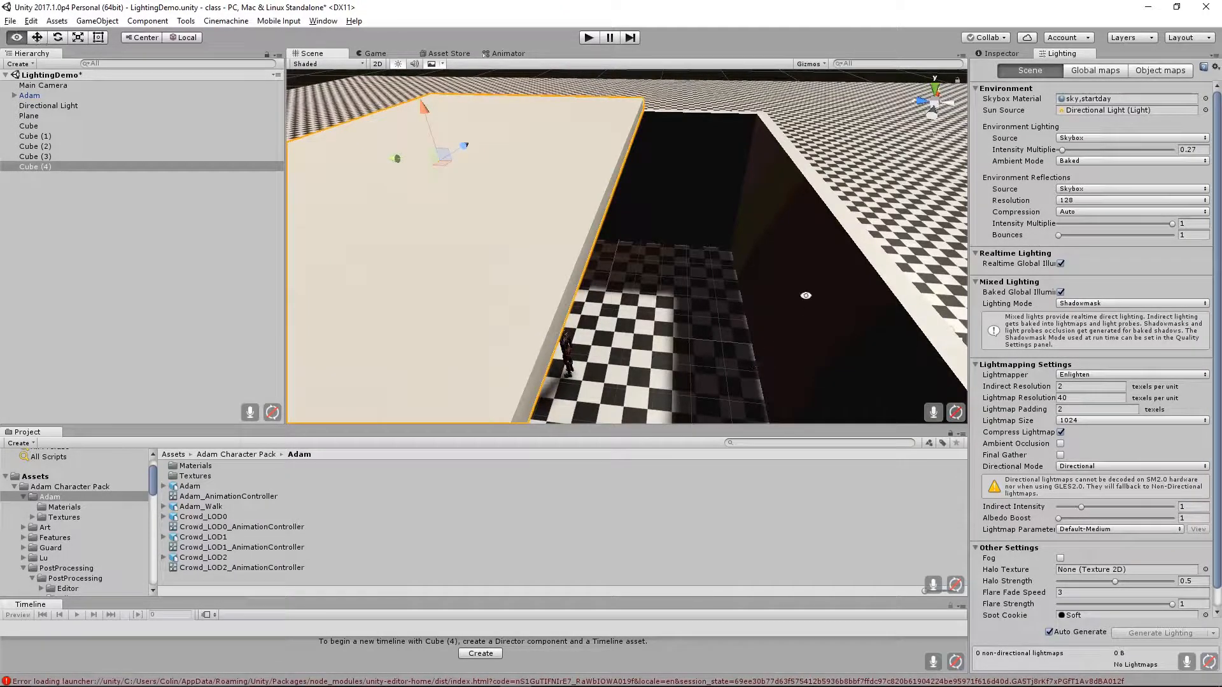
left_click_drag(806, 294, 753, 333, "alt")
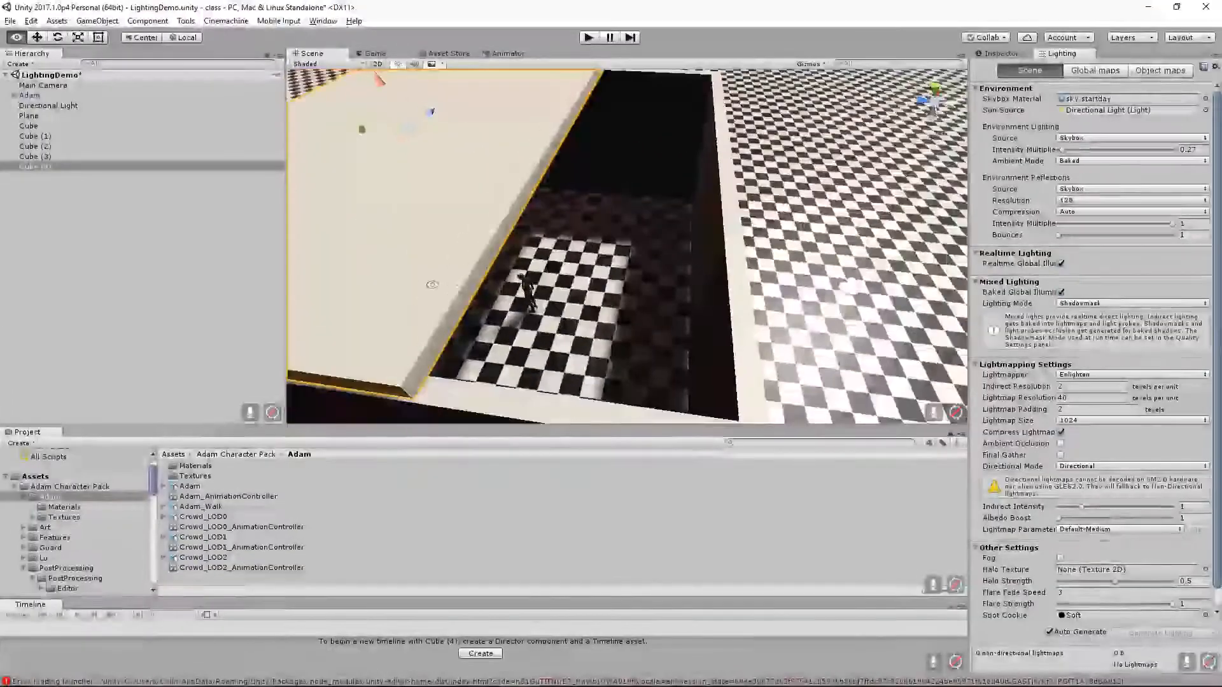
left_click_drag(574, 309, 689, 219, "alt")
middle_click_drag(690, 219, 693, 239)
left_click_drag(766, 249, 787, 213, "alt")
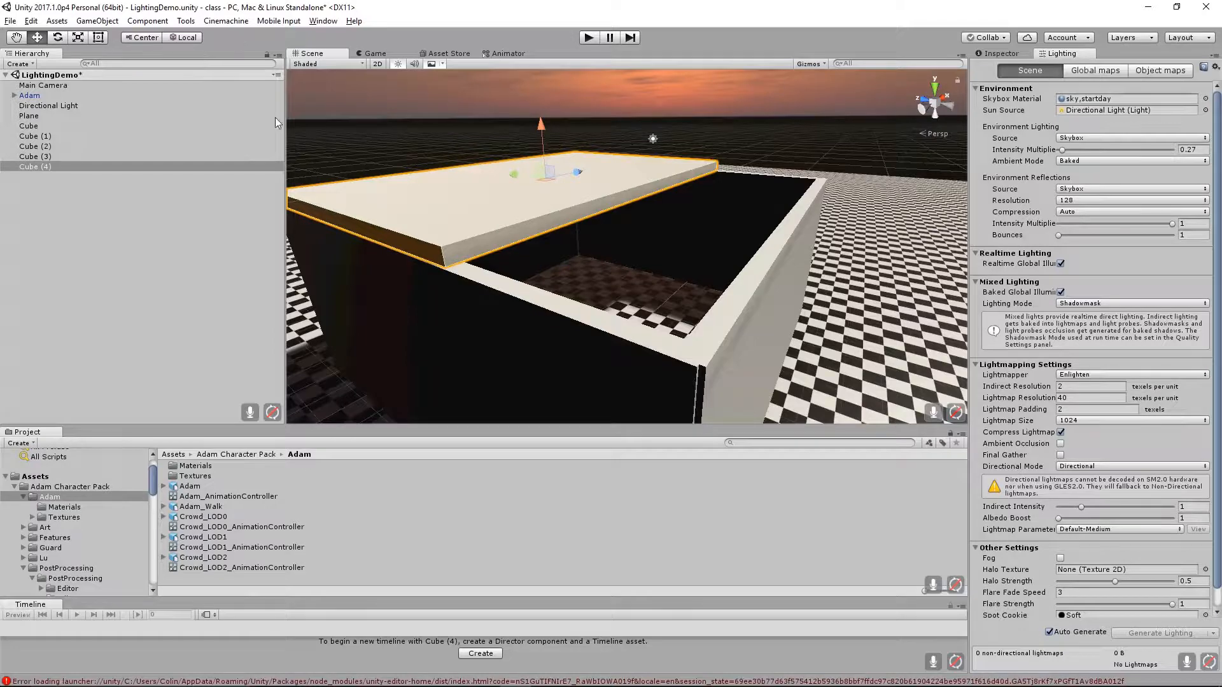
Switch the directional light to Mixed mode and set its baked shadow angle to 3.
left_click(38, 107)
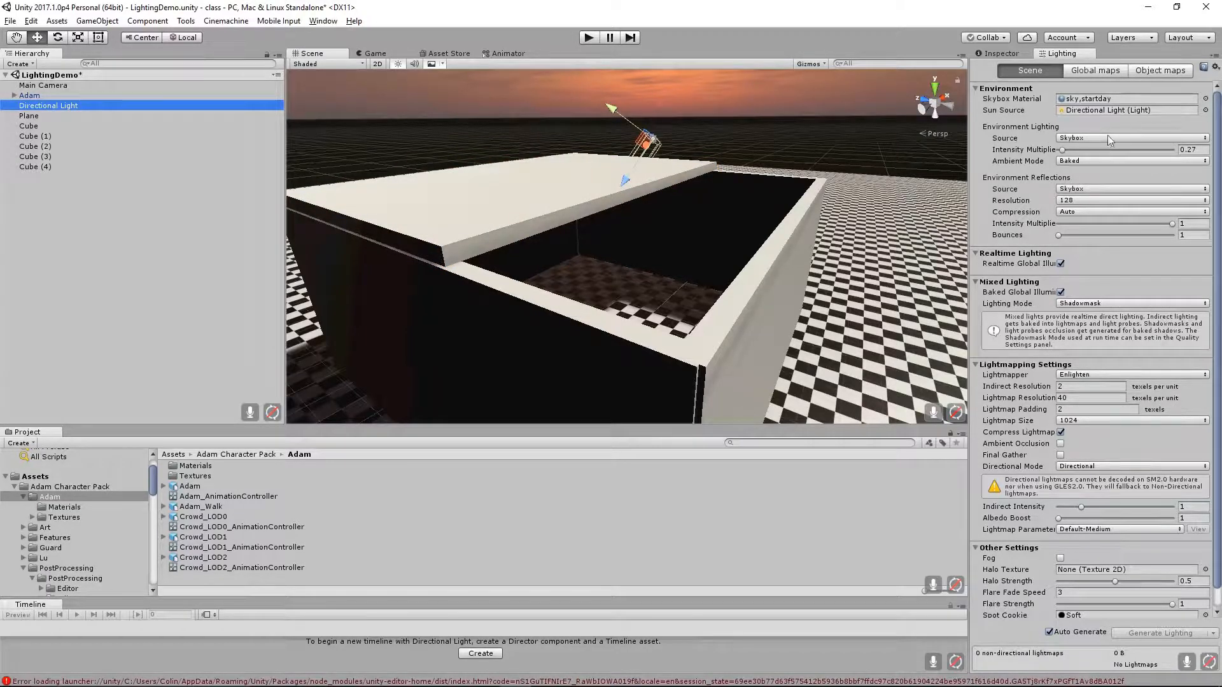
left_click(1009, 55)
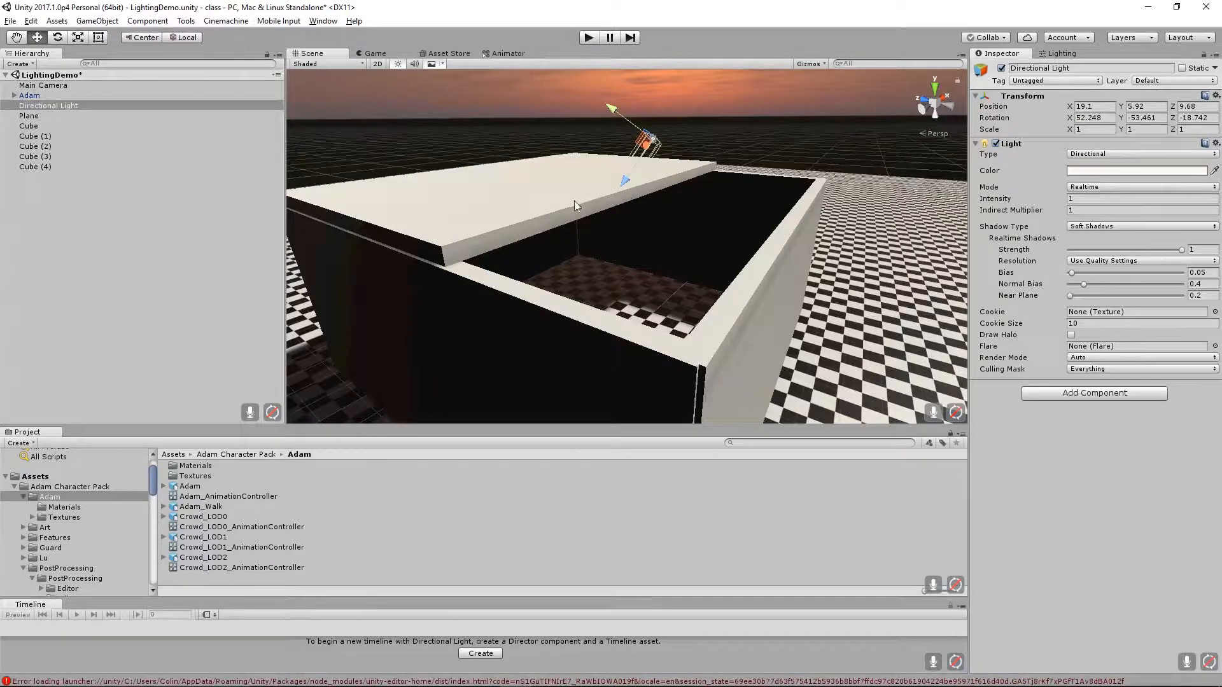
left_click(1094, 192)
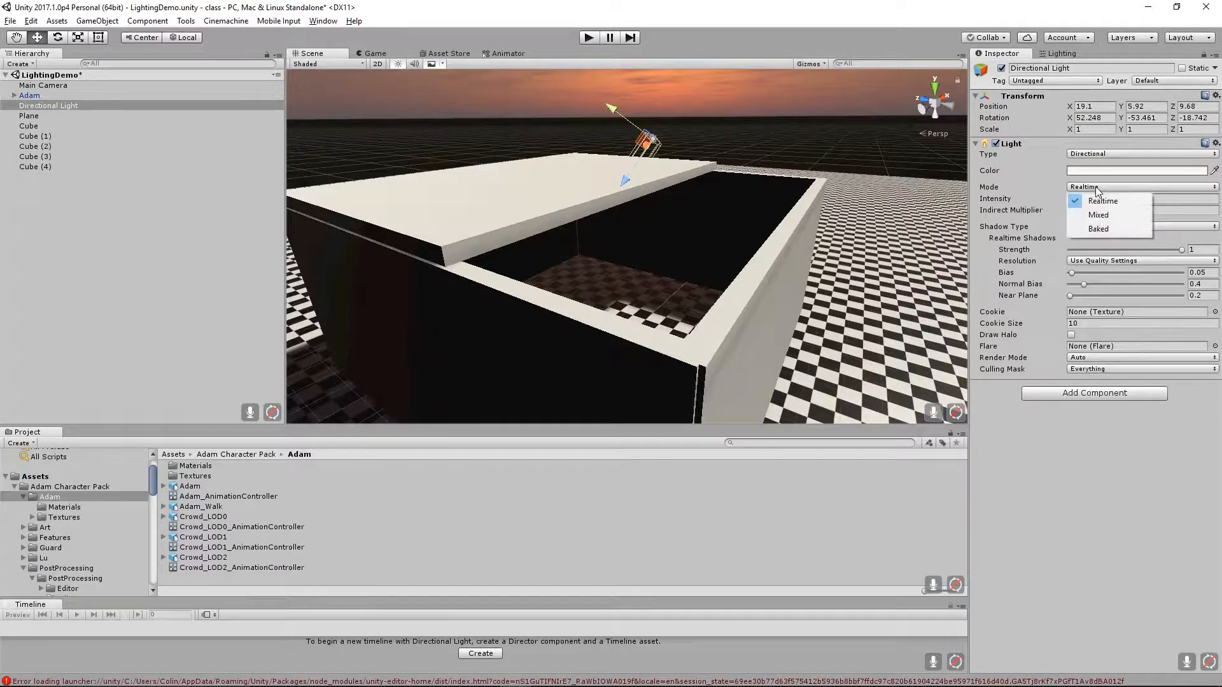
left_click(1110, 217)
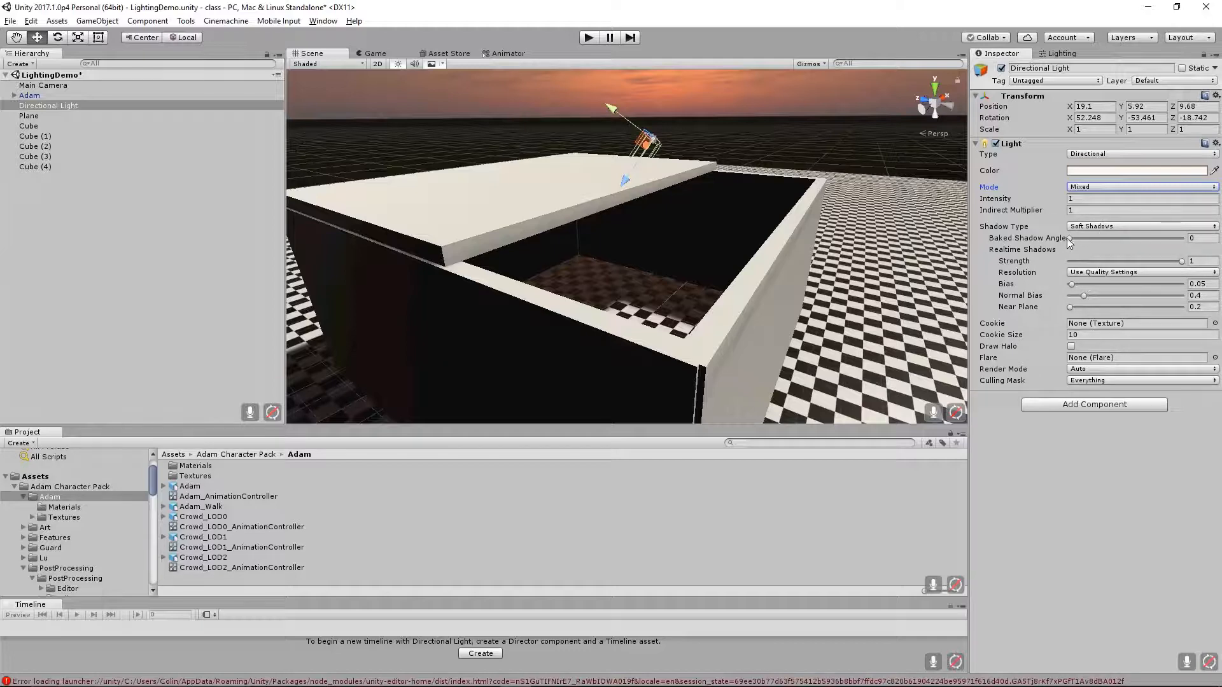
left_click_drag(717, 252, 665, 310, "alt")
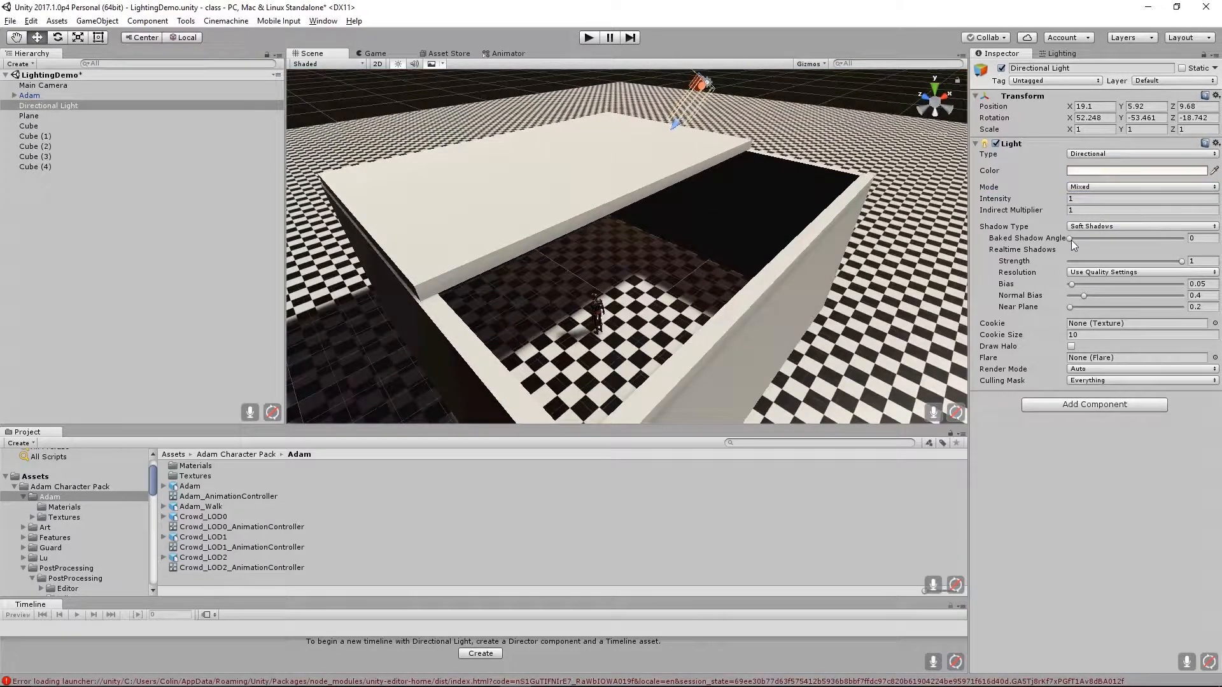
left_click_drag(1071, 239, 1074, 241)
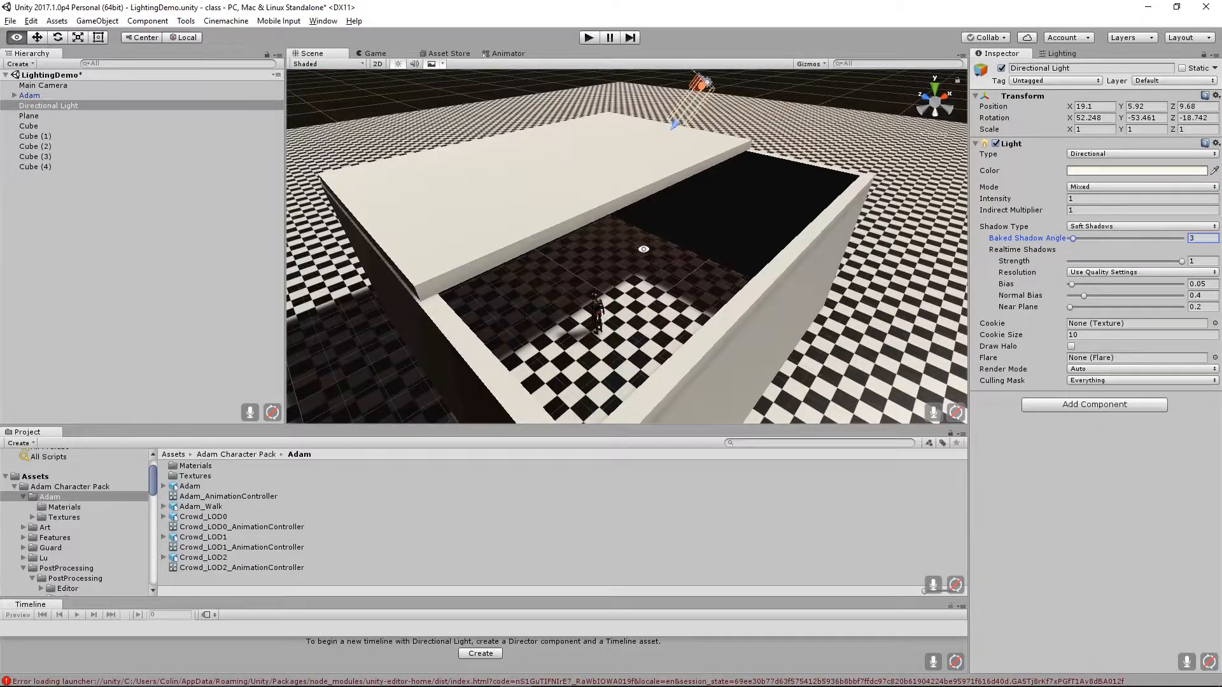
Turn off automatic lighting generation for the scene and start generating the lighting manually.
right_click_drag(643, 251, 730, 344, "alt")
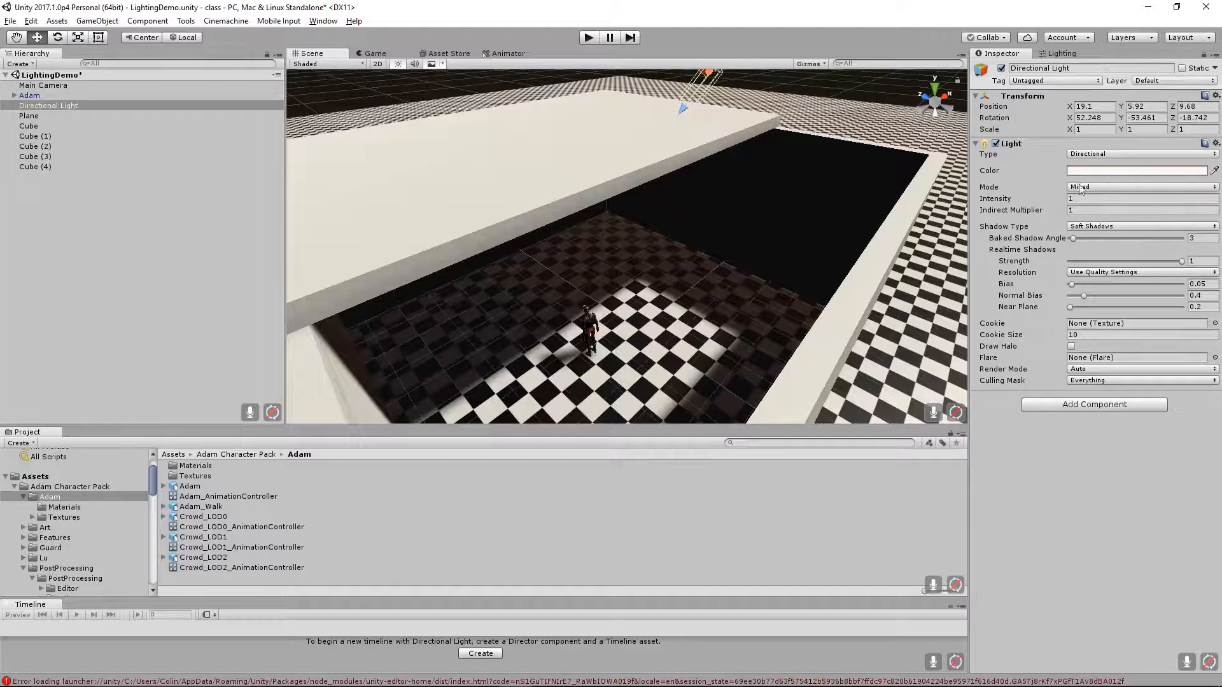
left_click_drag(752, 230, 804, 185, "alt")
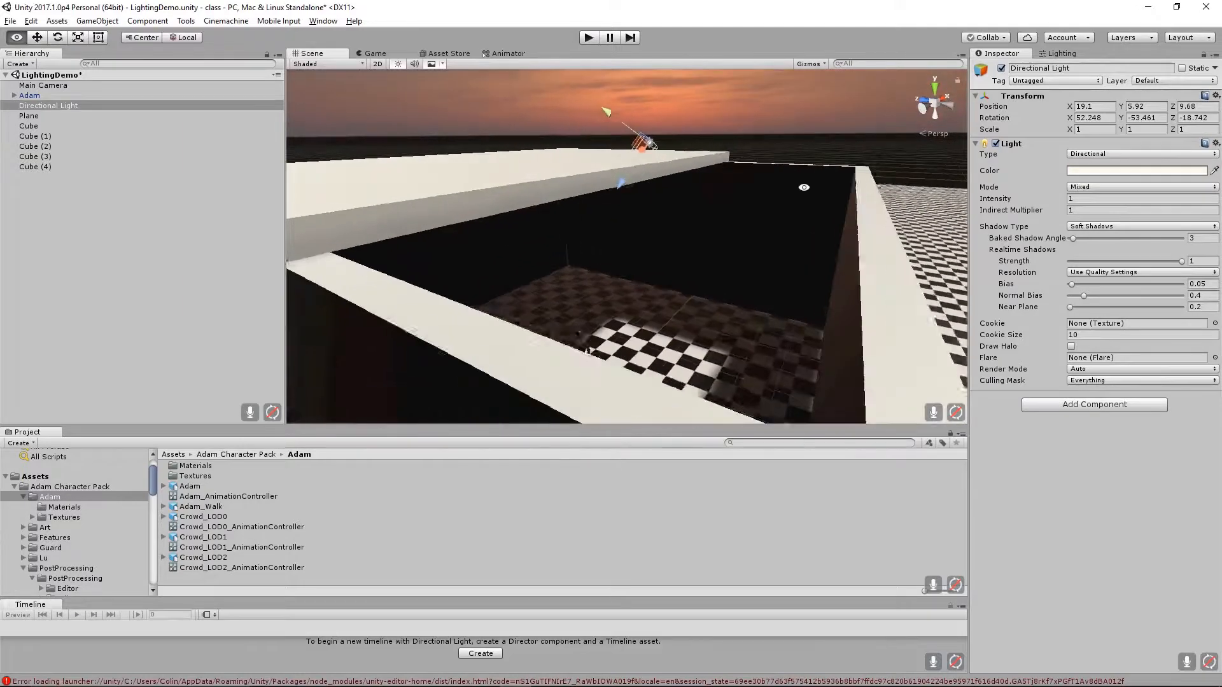
scroll(848, 212, "down", 5)
left_click(1056, 52)
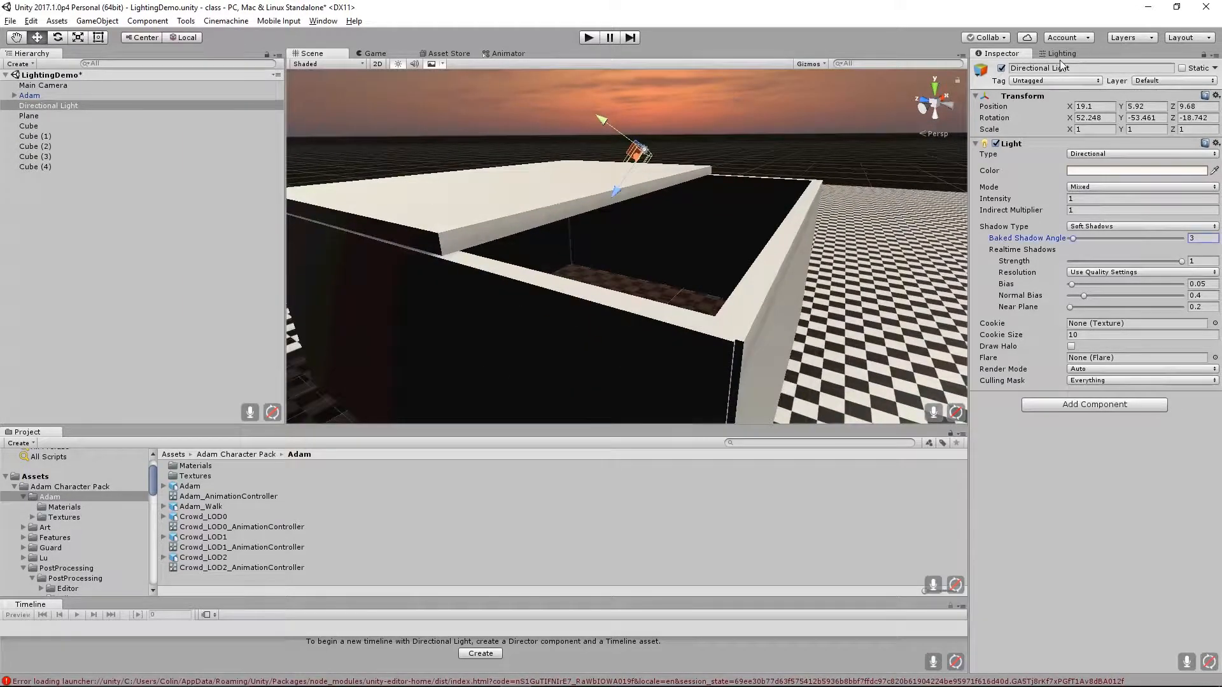
left_click(1066, 52)
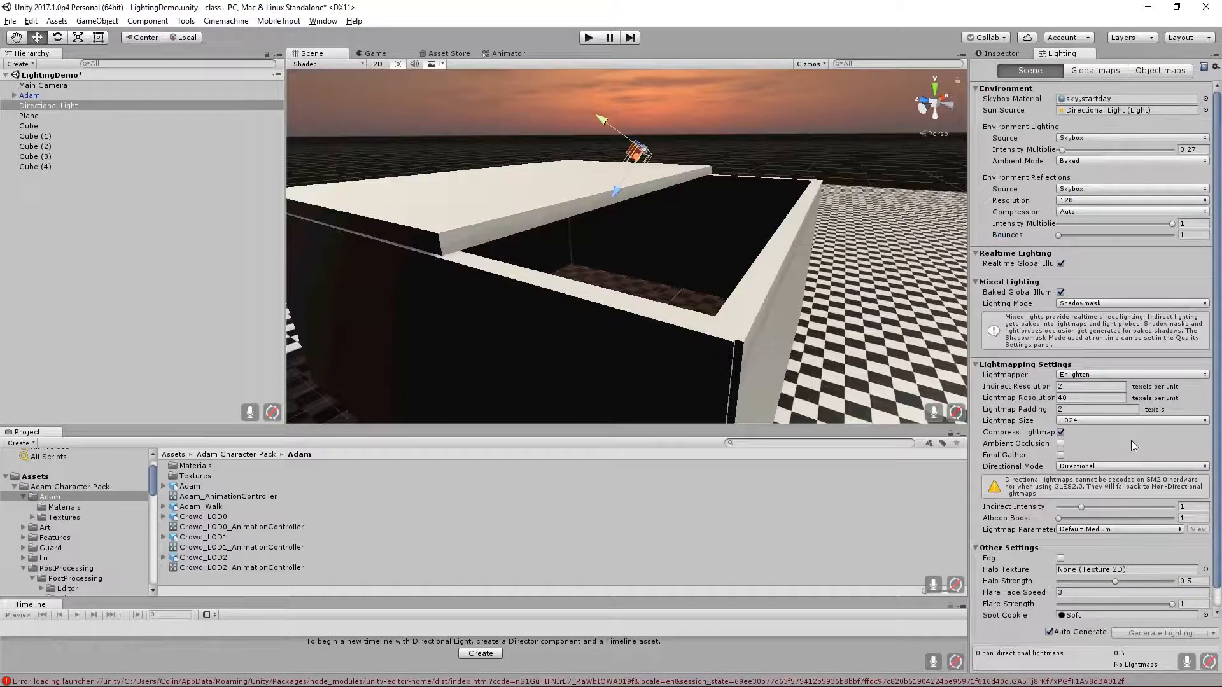
scroll(1131, 440, "down", 1)
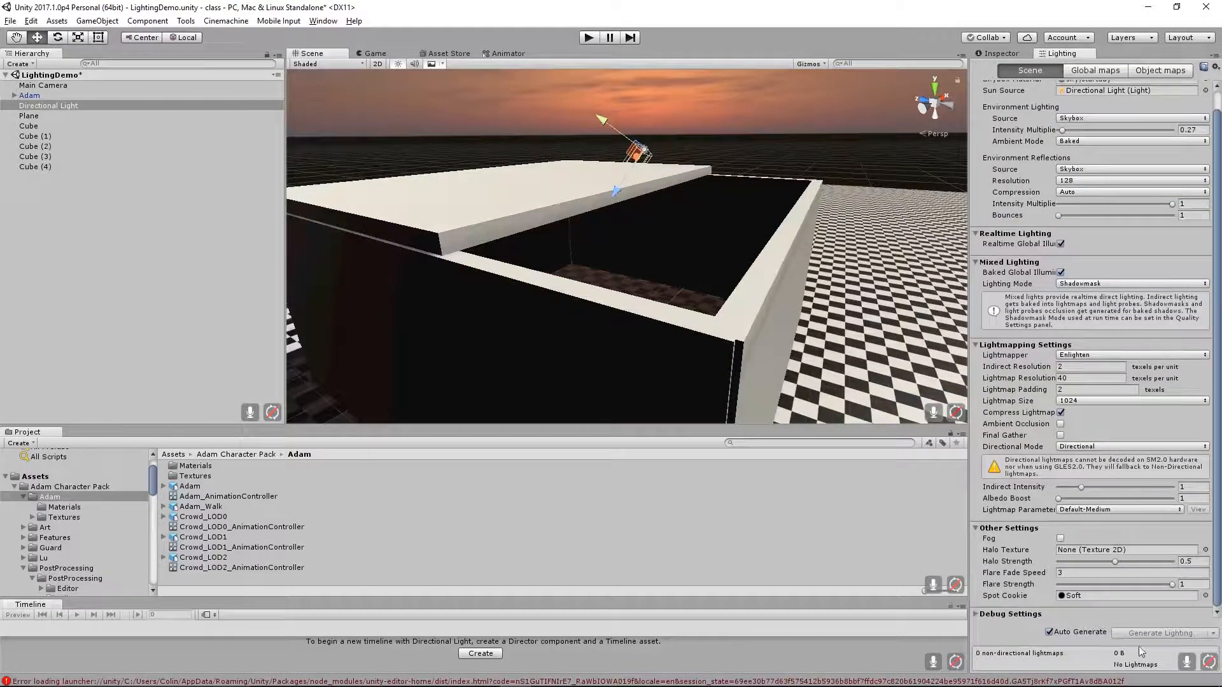
left_click(1048, 632)
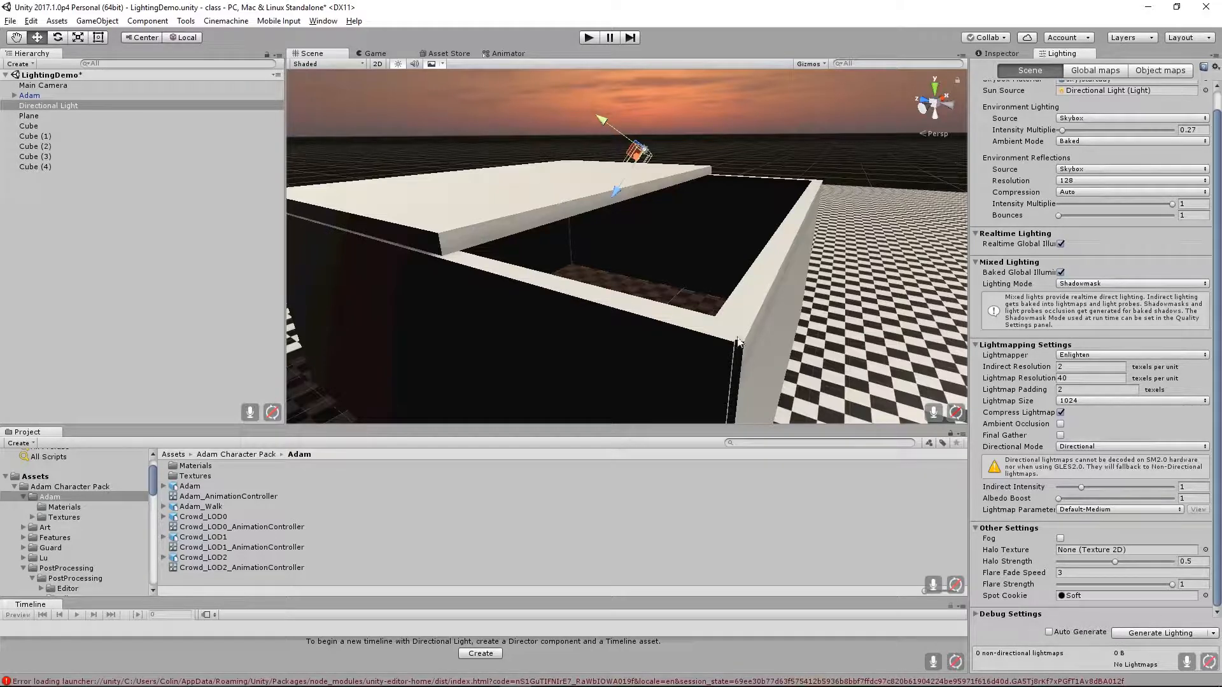
left_click_drag(915, 314, 884, 286, "alt")
left_click(1149, 633)
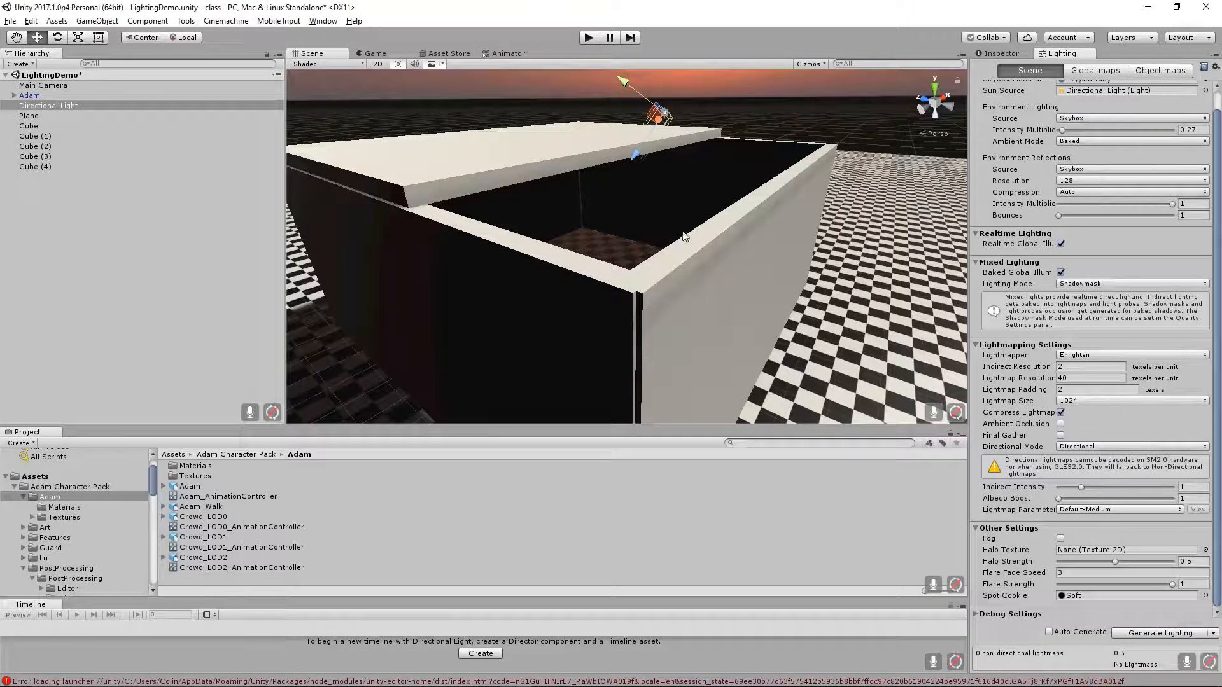
Mark the floor plane and all five cubes of the enclosure as static.
left_click_drag(684, 236, 703, 258, "alt")
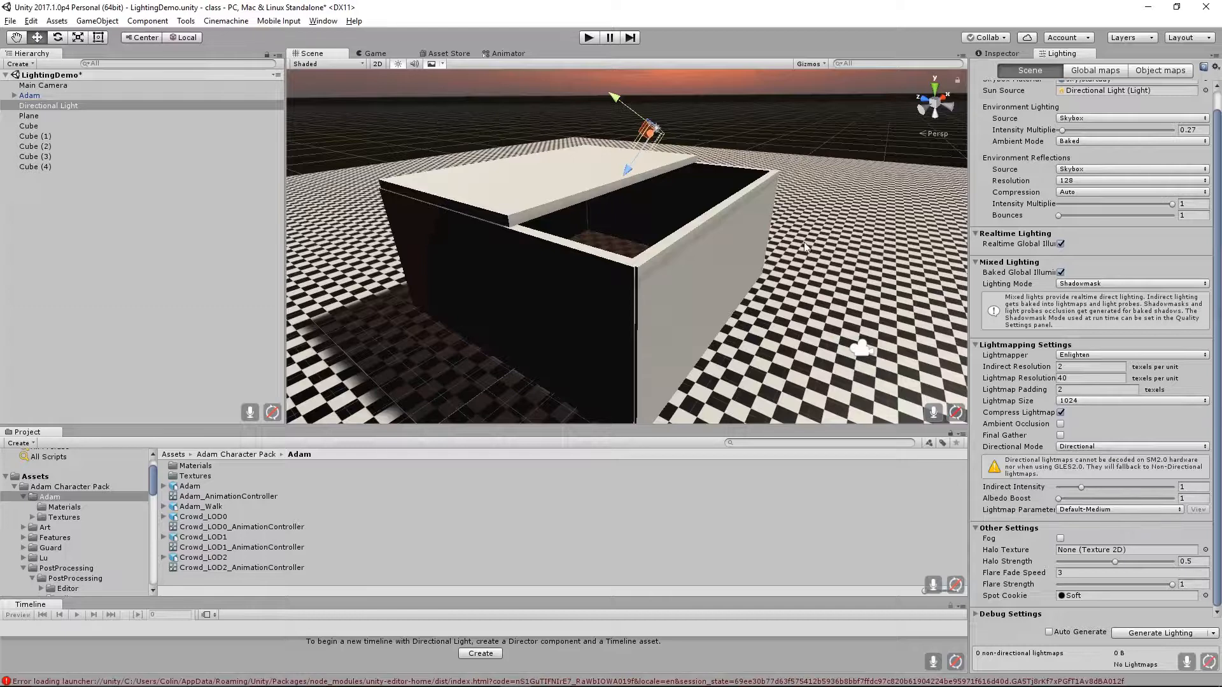
left_click(728, 264)
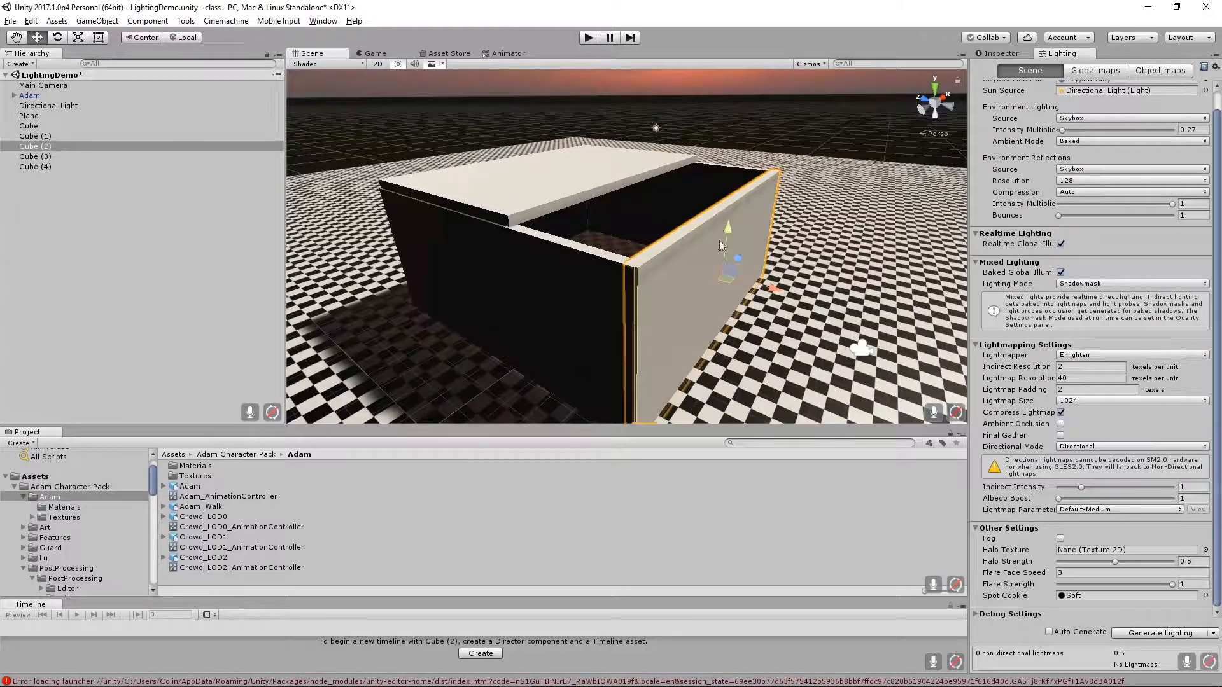
left_click(624, 196, "shift")
left_click(522, 193, "shift")
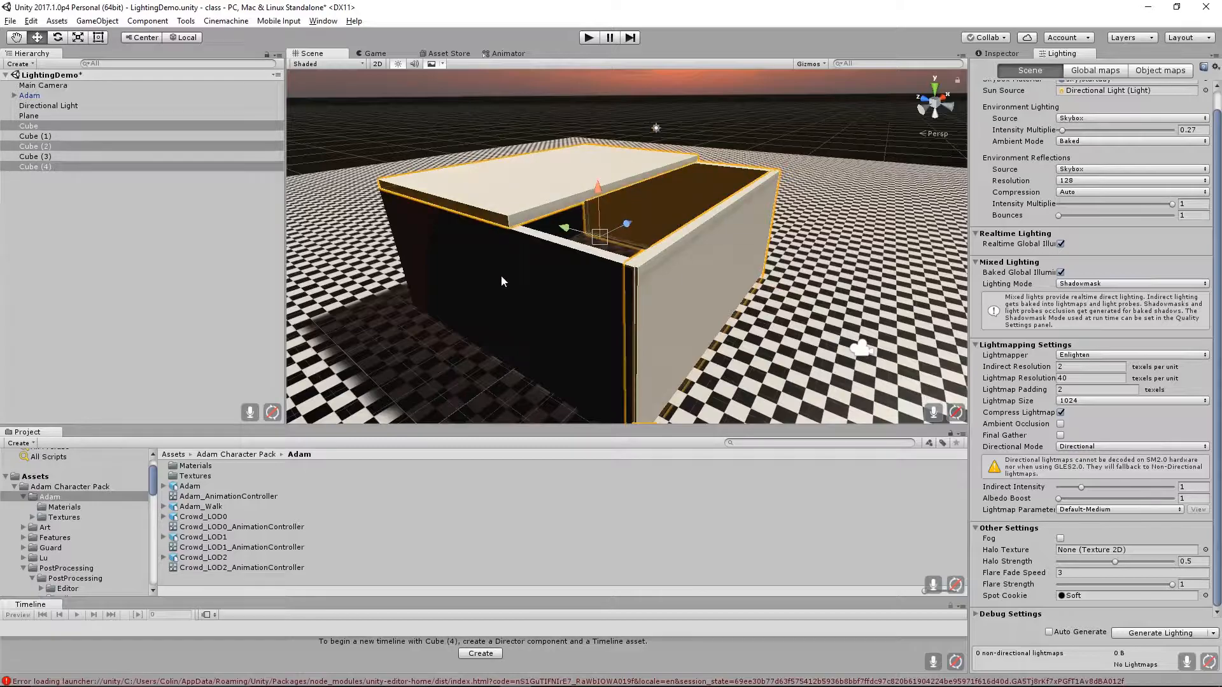
left_click(501, 277, "shift")
left_click_drag(578, 273, 453, 293, "alt")
left_click(556, 208, "shift")
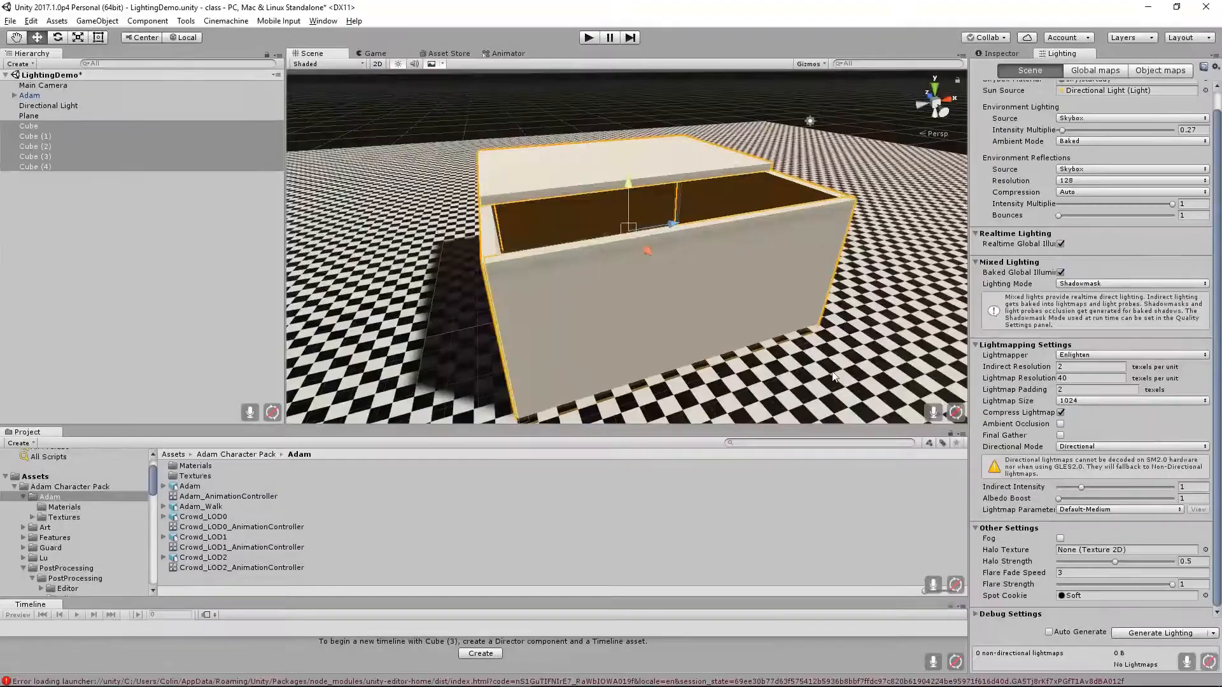
left_click(834, 376, "shift")
left_click_drag(833, 375, 853, 312, "alt")
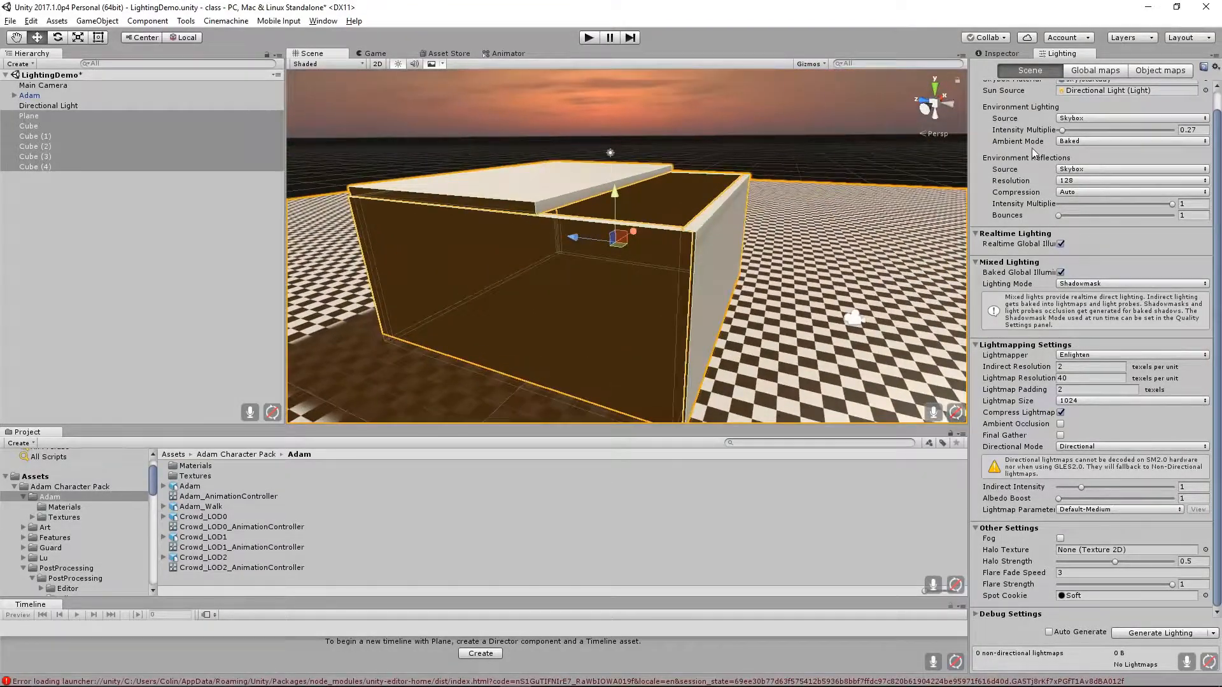
left_click(992, 54)
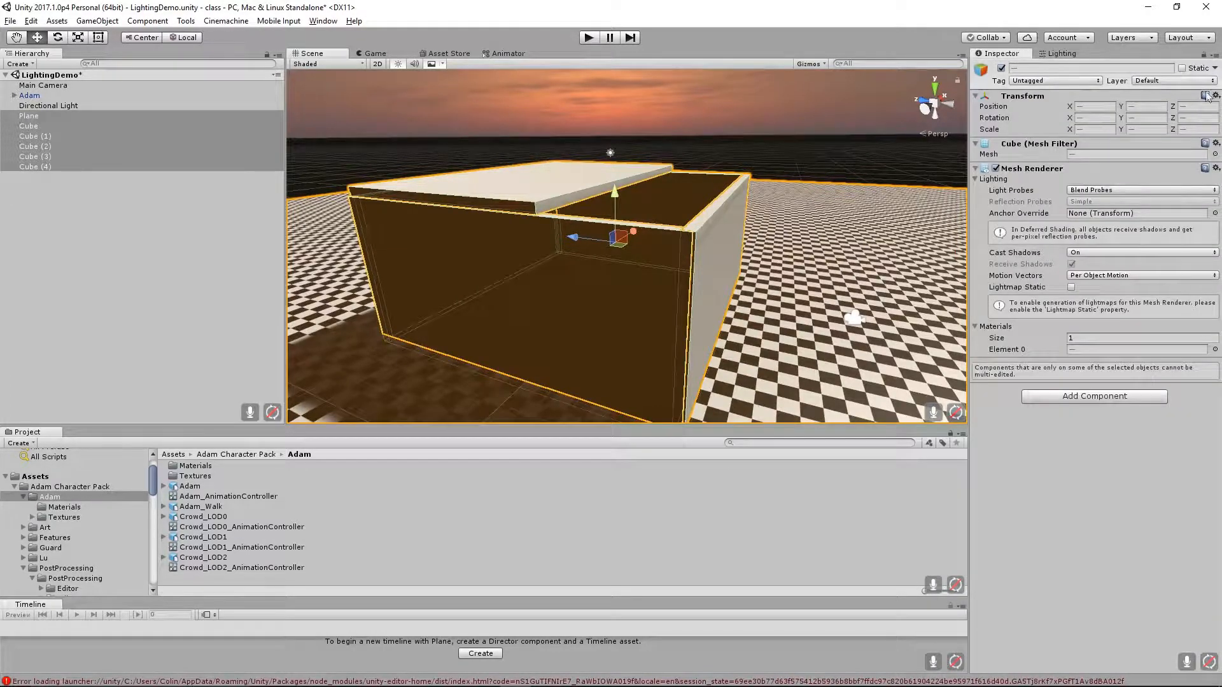
left_click(1182, 68)
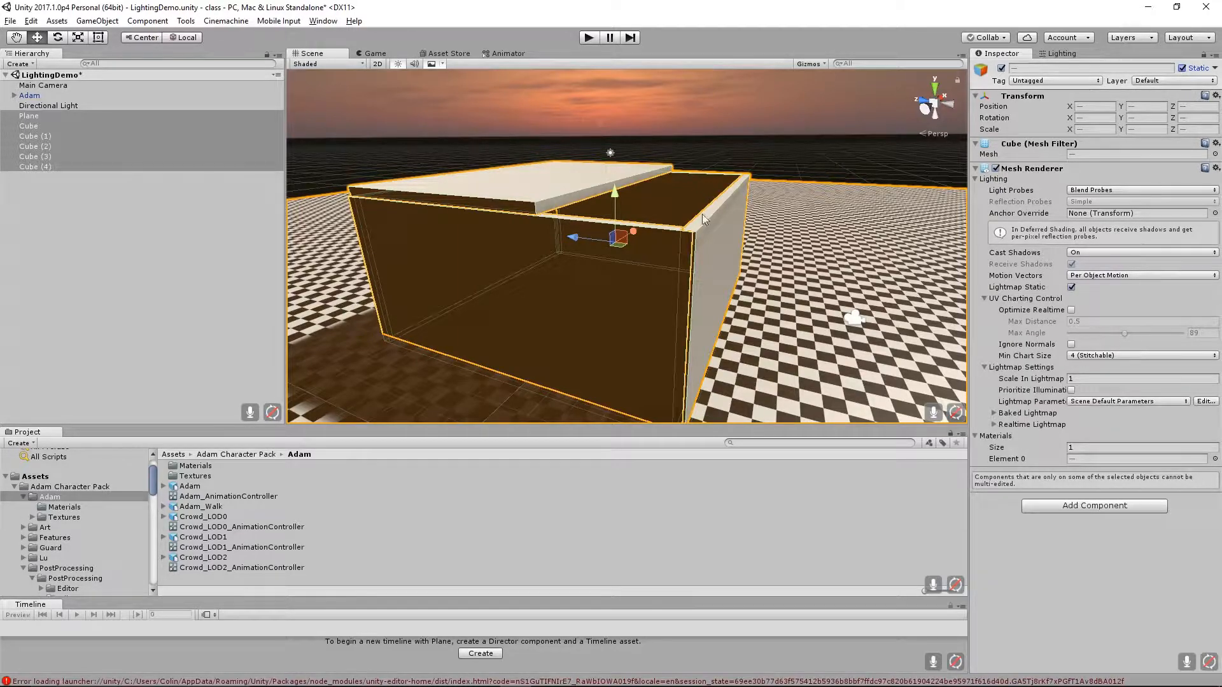
left_click_drag(875, 166, 797, 283, "alt")
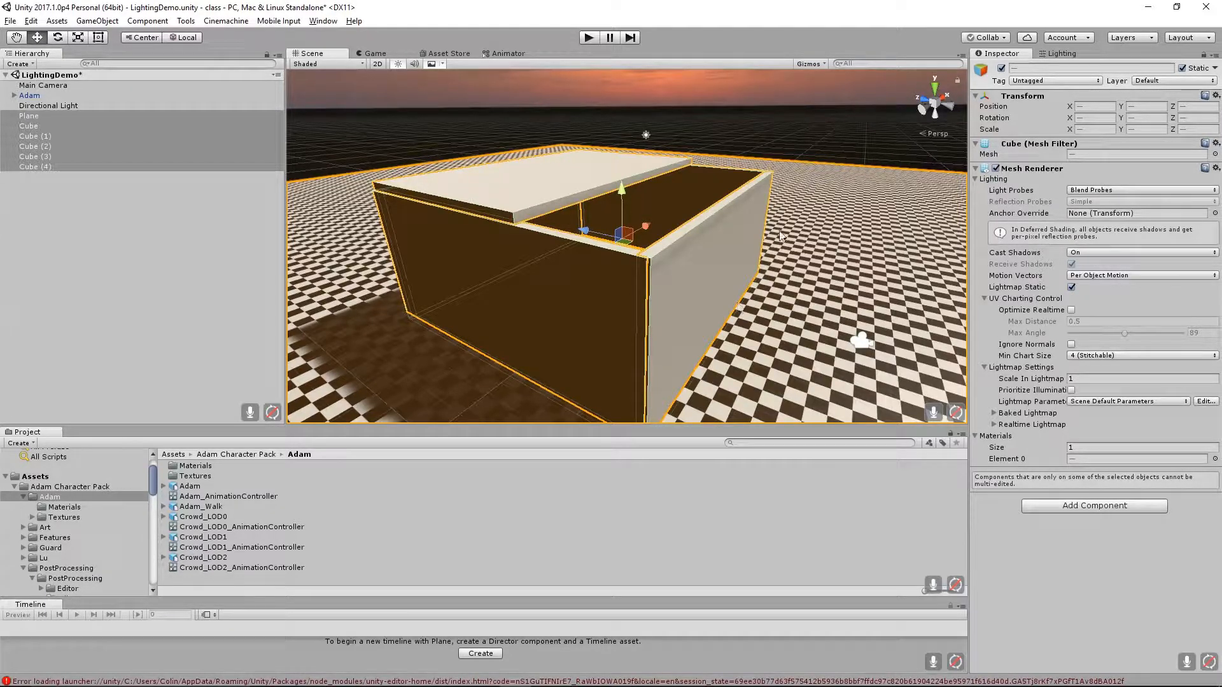
Clear the static flag on the enclosure wall Cube (2) alone.
left_click(763, 97)
left_click(713, 250)
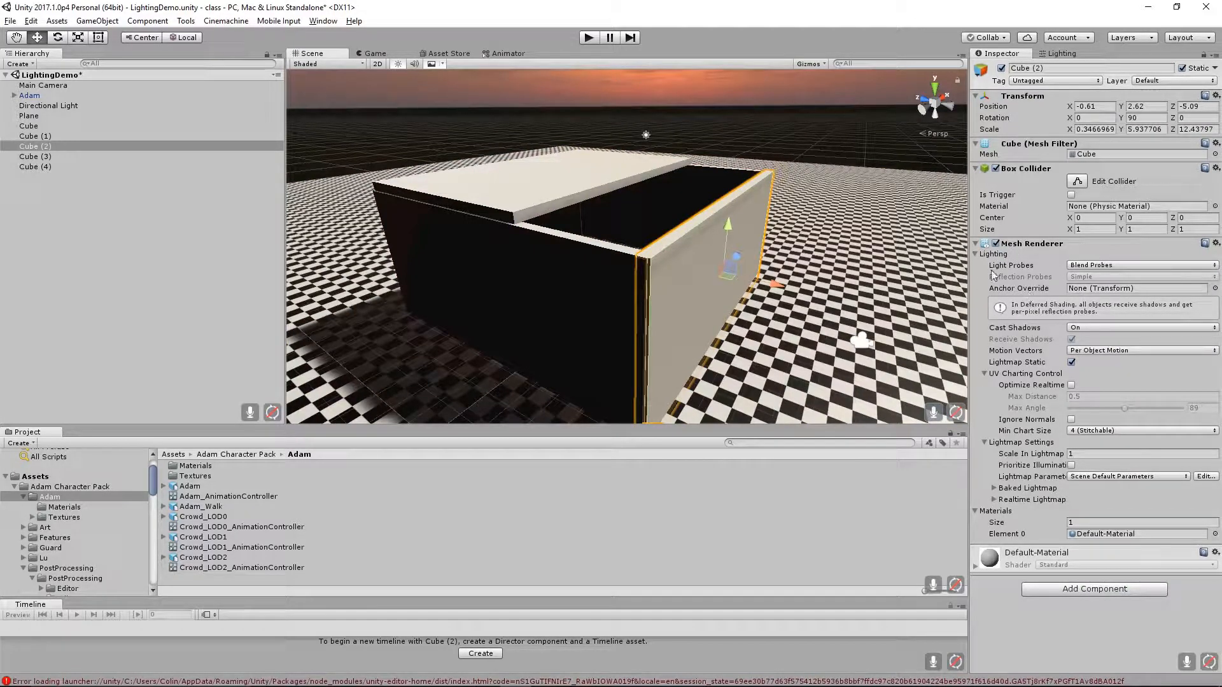
left_click(1182, 68)
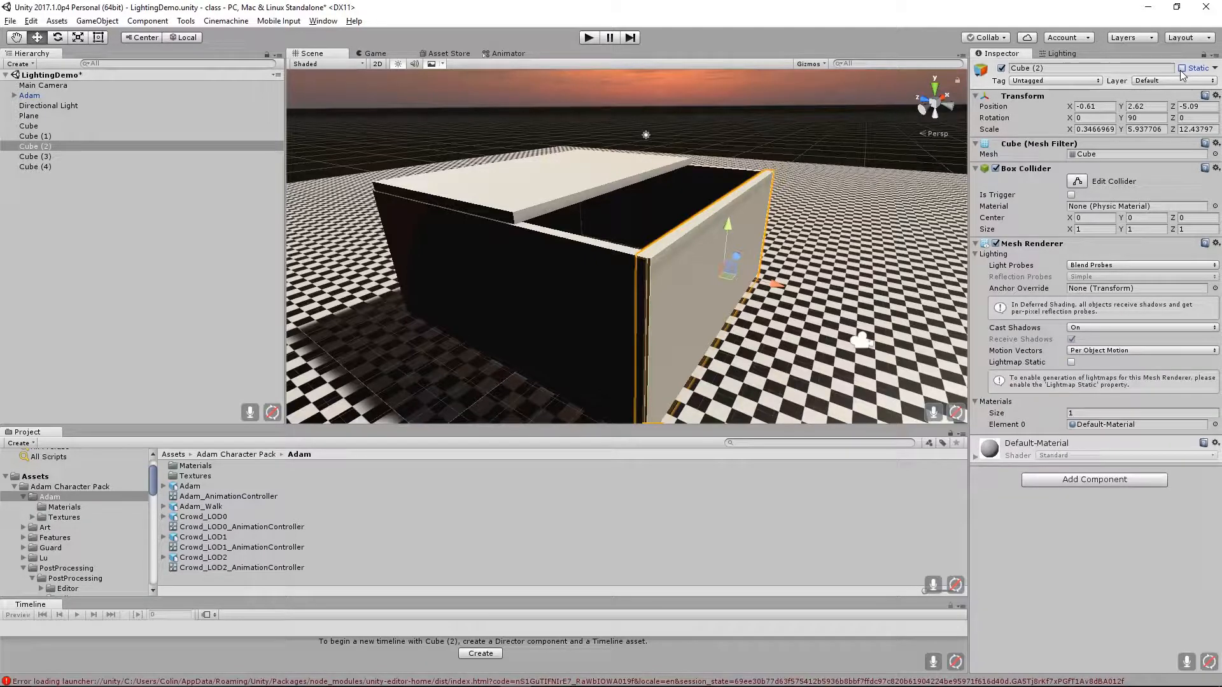
Mark the enclosure wall Cube (2) as static again and clear the selection.
left_click(1182, 68)
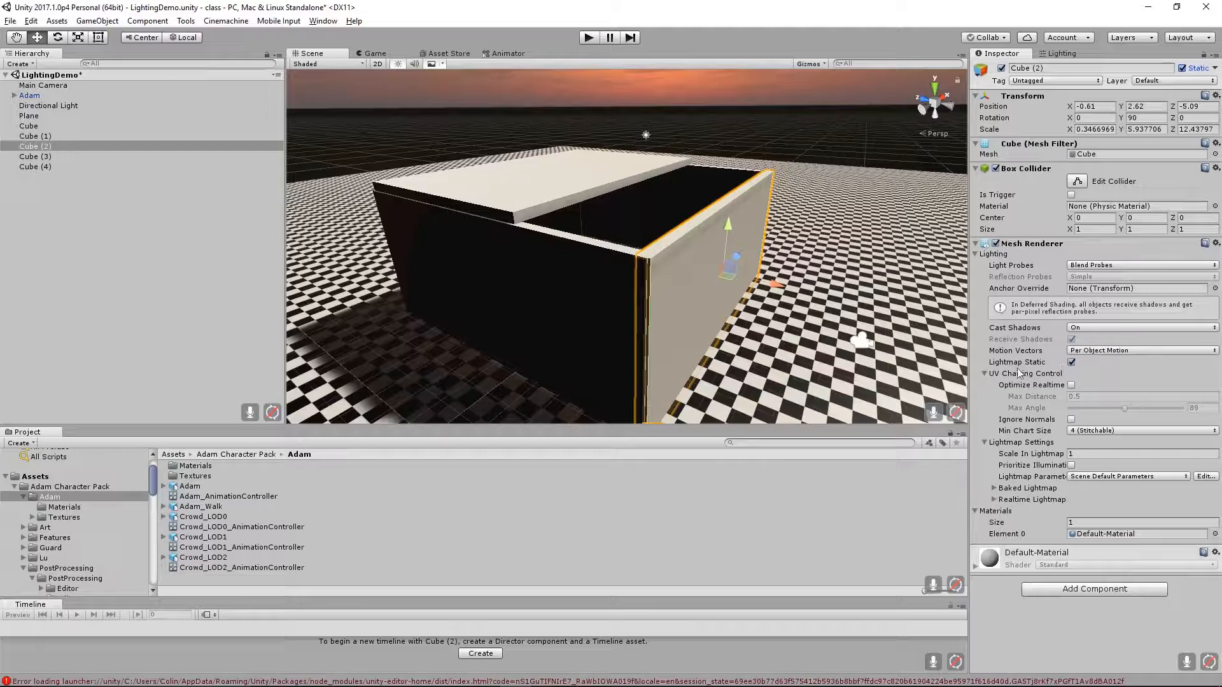
left_click(803, 135)
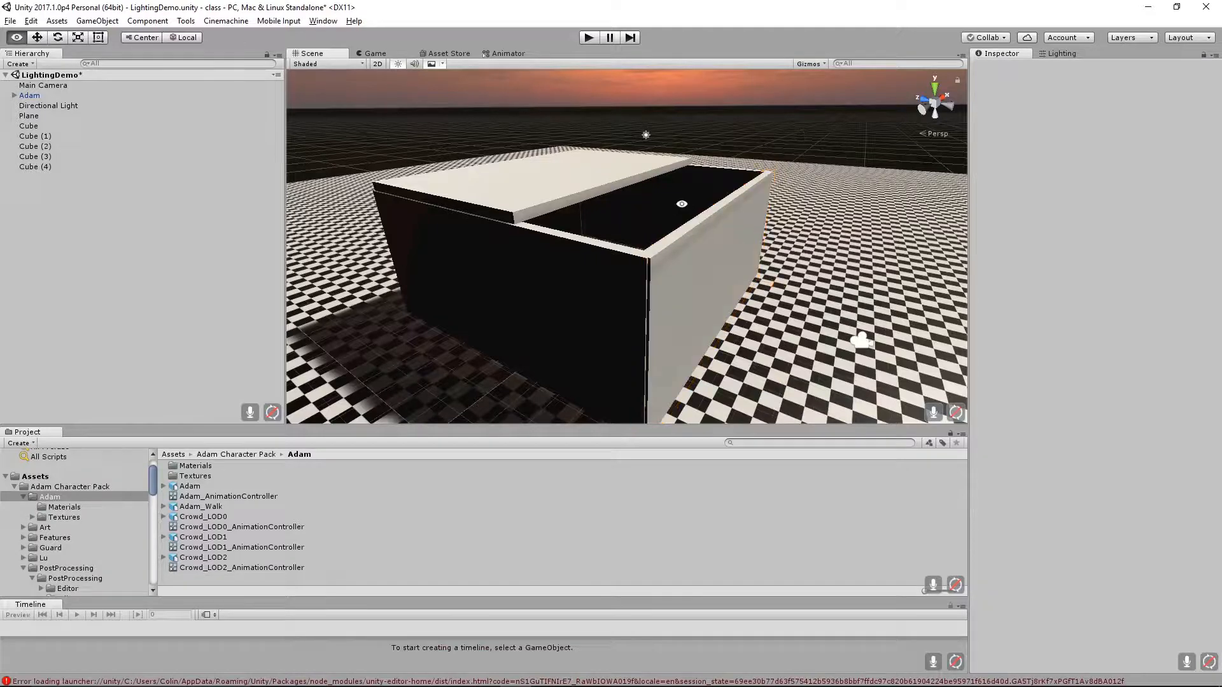
Try generating the scene lighting with the Enlighten lightmapper, and cancel the bake.
left_click_drag(681, 203, 723, 273, "alt")
left_click(1061, 53)
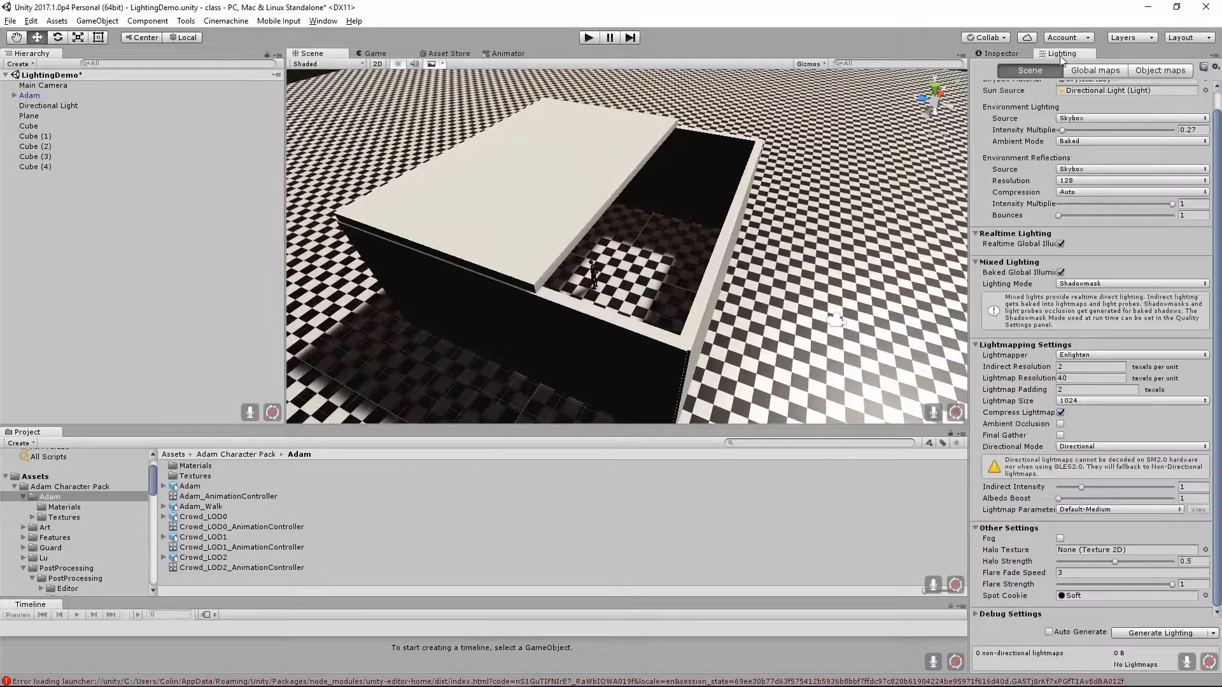
left_click_drag(777, 310, 744, 306, "alt")
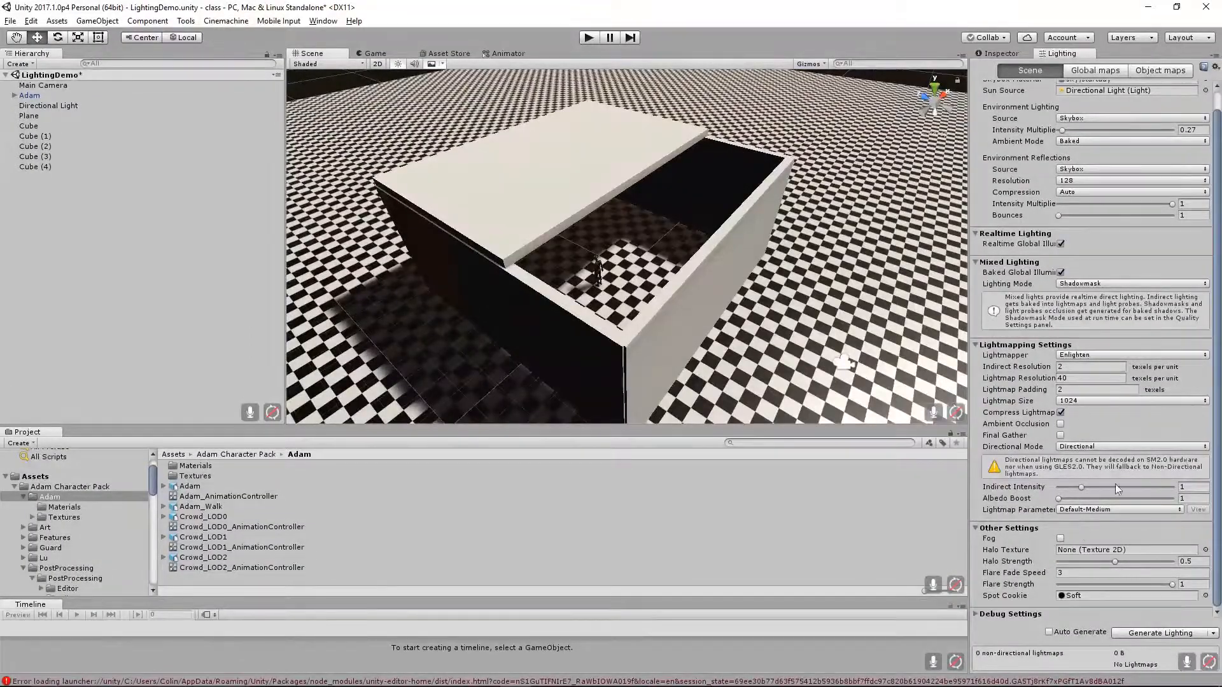
left_click(1181, 634)
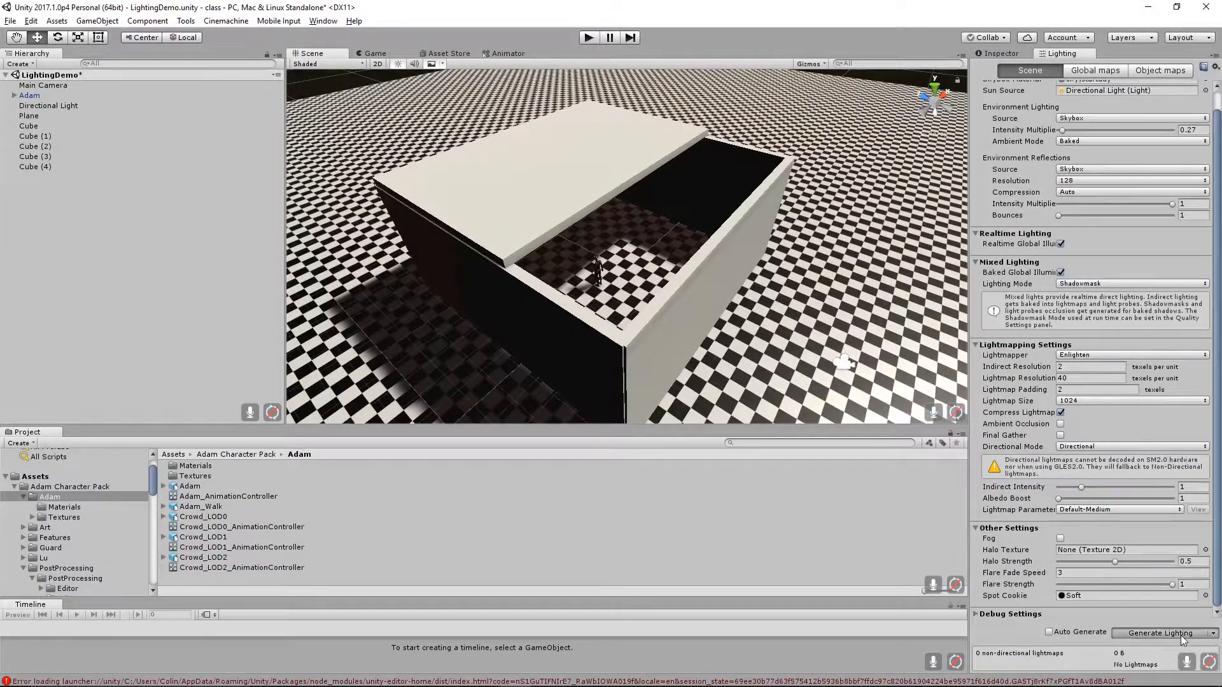
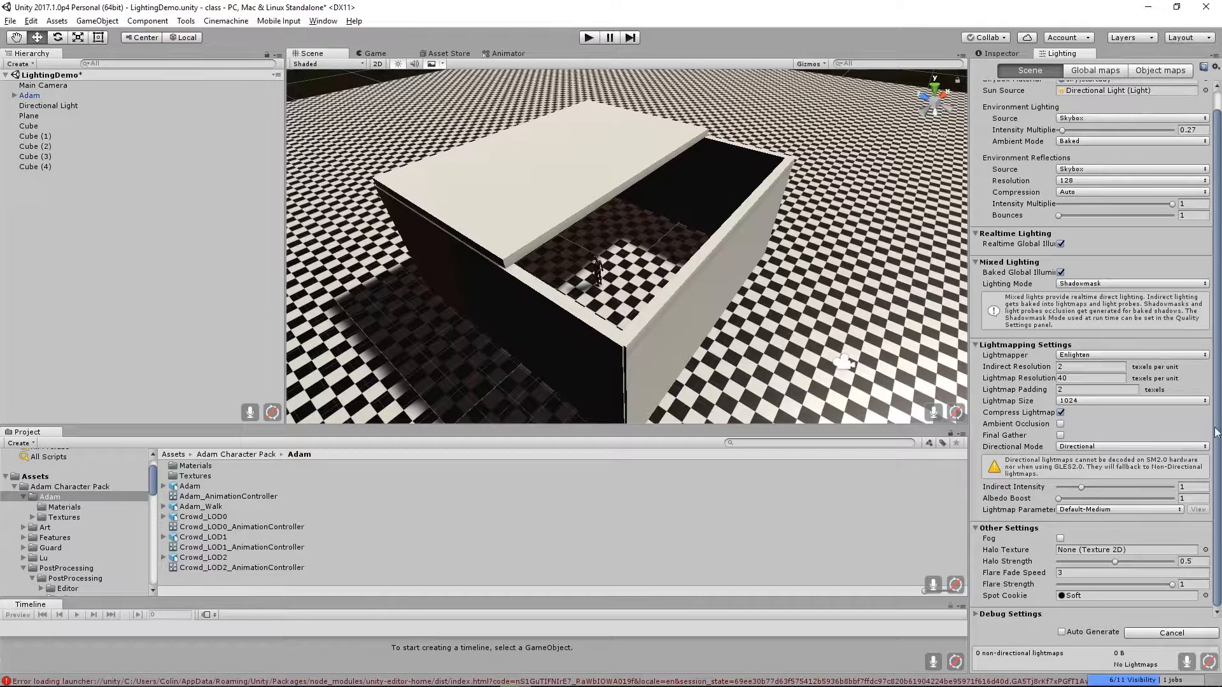
left_click(1171, 633)
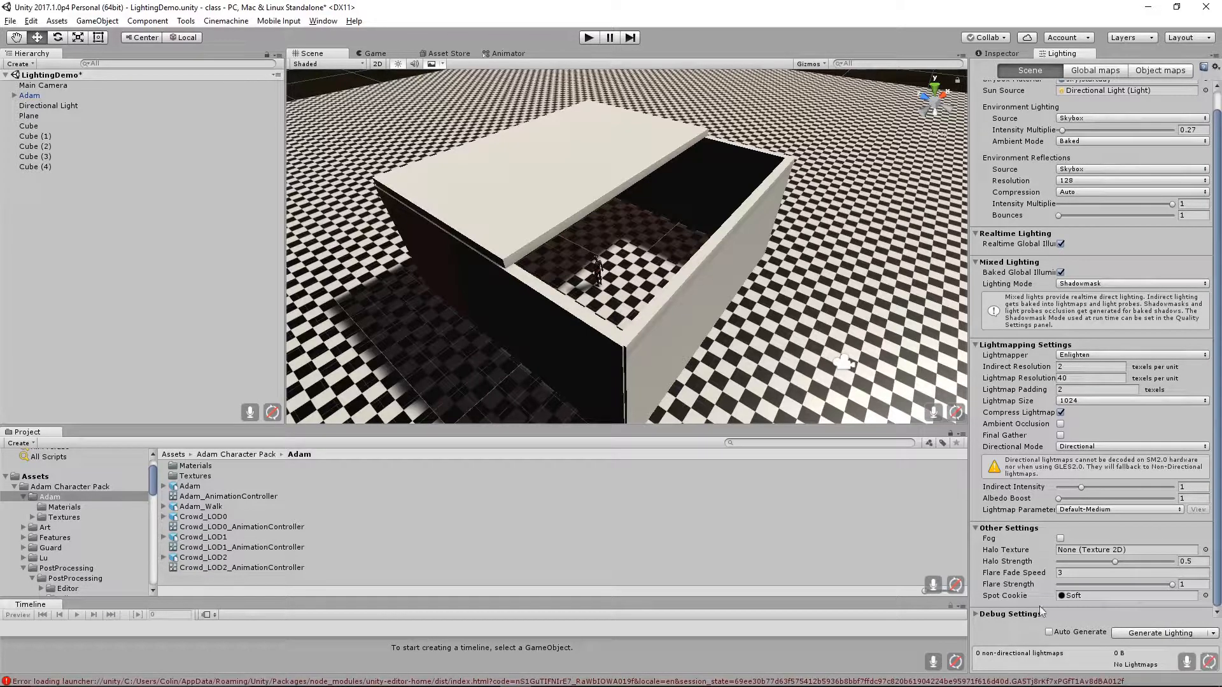
Check the global lightmaps, the scene lightmapping settings, and the lightmap settings of the roof slab Cube (4).
left_click(1094, 71)
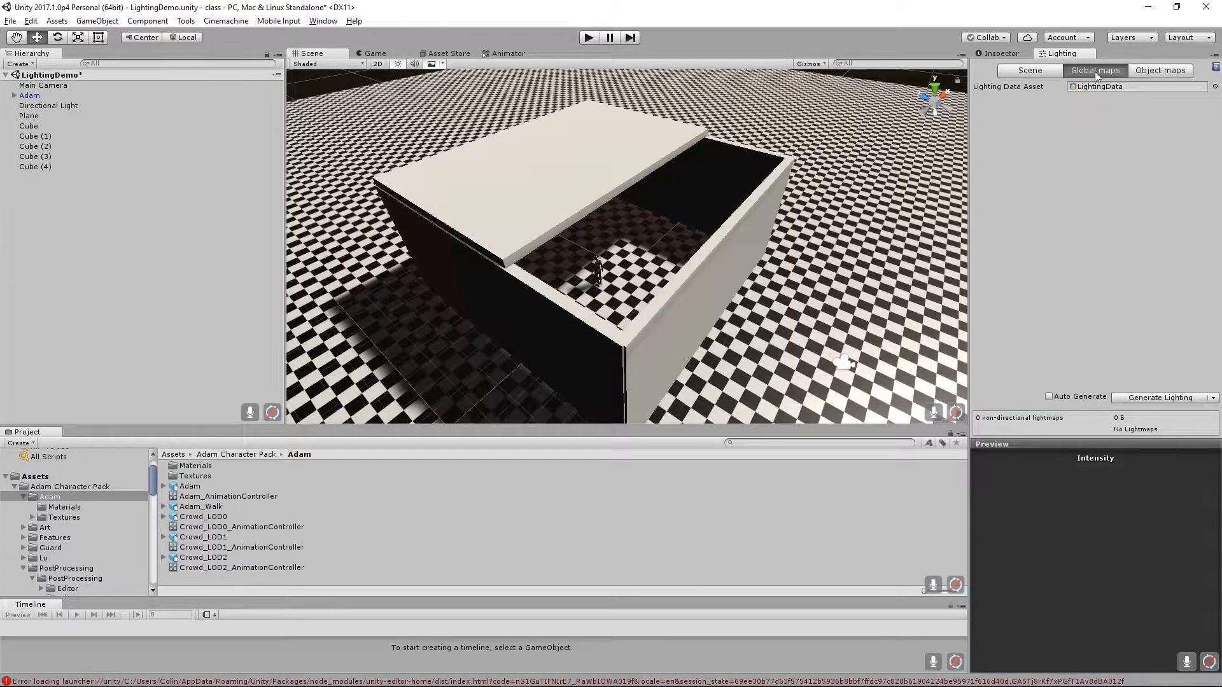
left_click(1039, 66)
scroll(1110, 381, "up", 2)
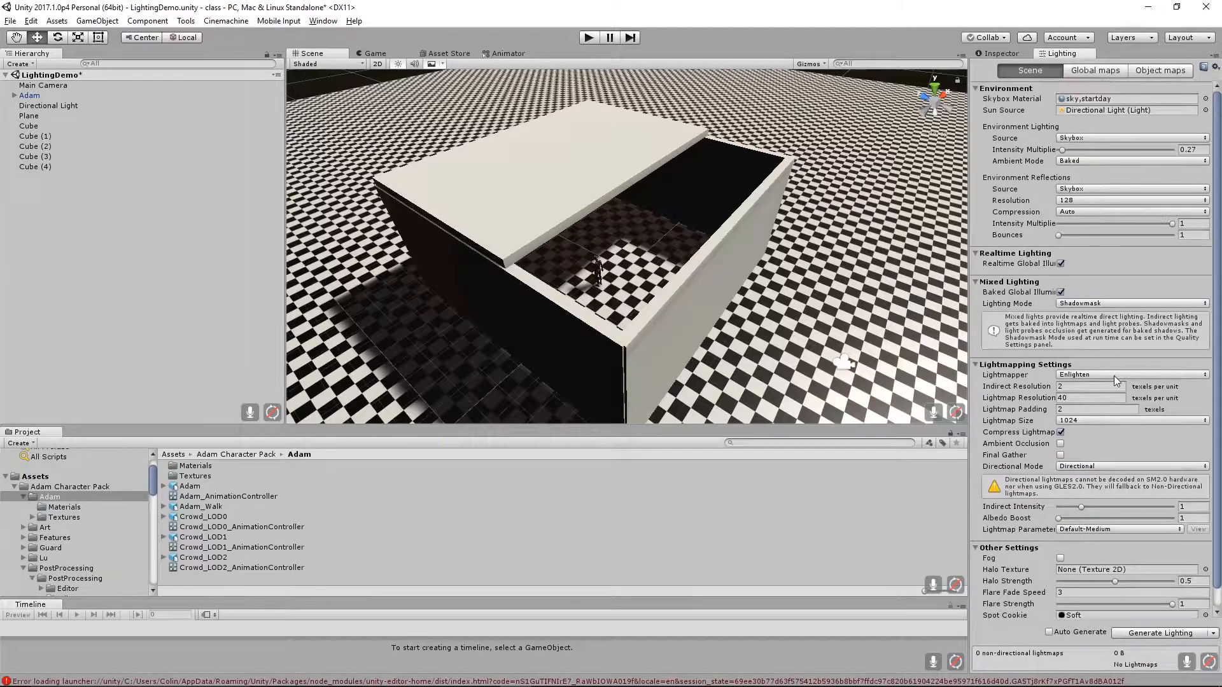
left_click(559, 180)
left_click_drag(717, 335, 790, 381, "alt")
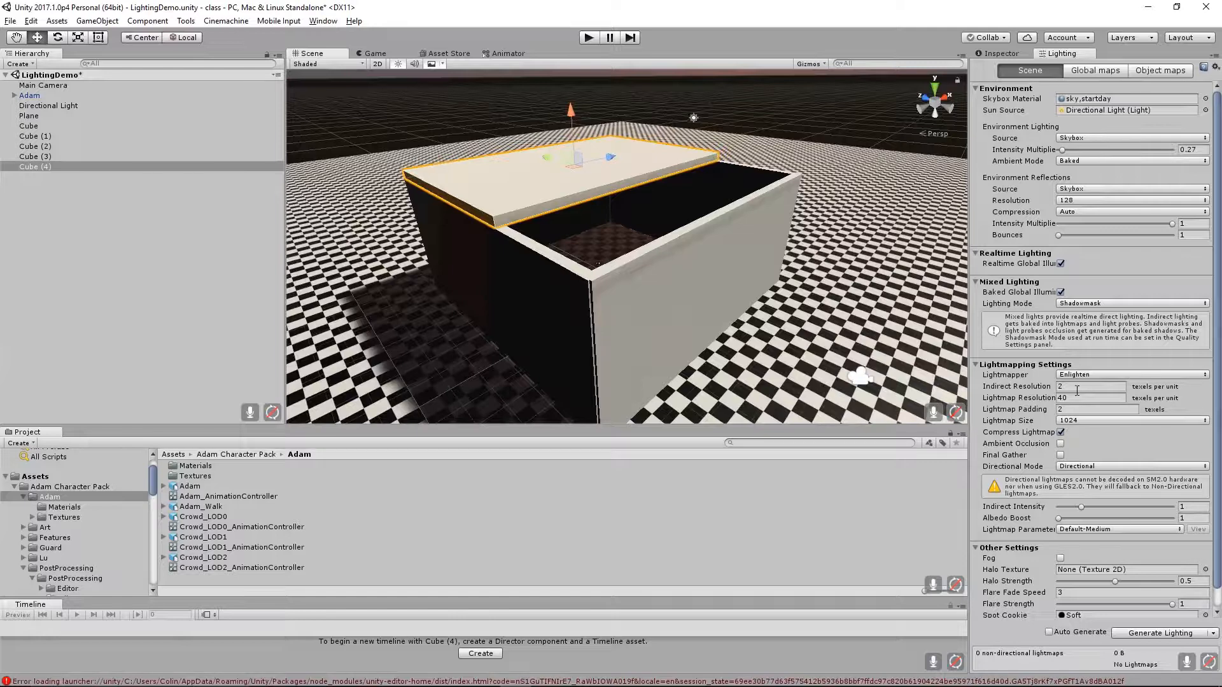
left_click(1000, 54)
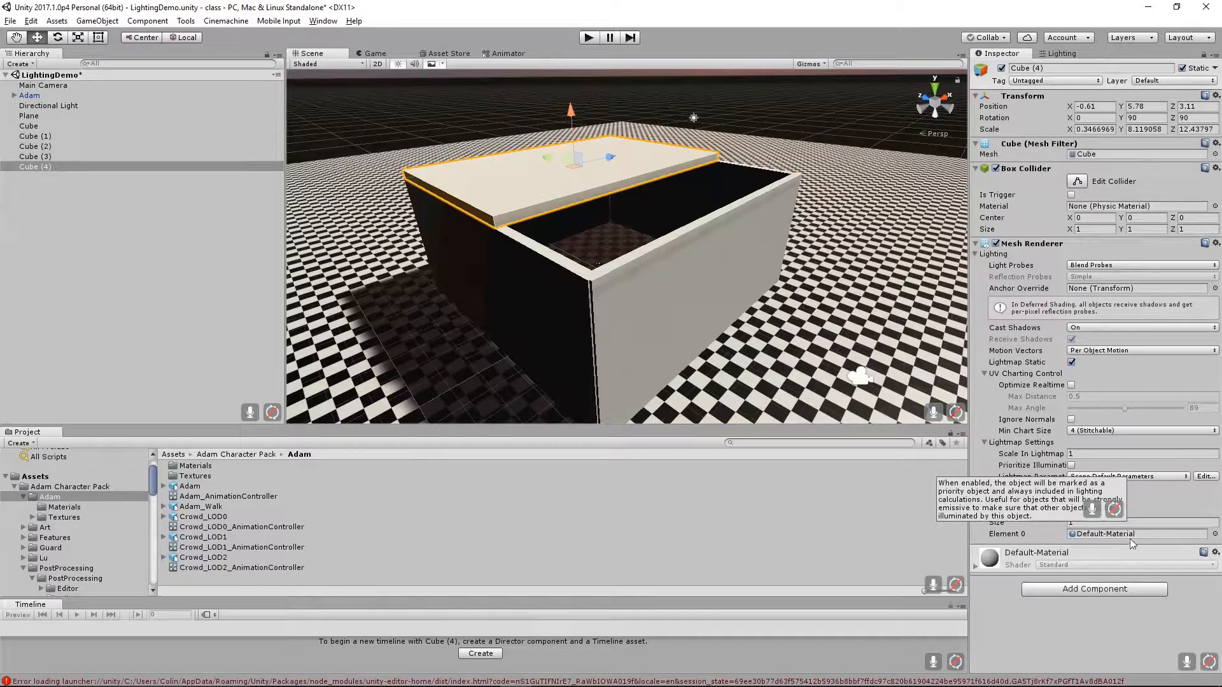
Set Scale In Lightmap to 0.25 for the floor plane and all five enclosure cubes together.
left_click(906, 248)
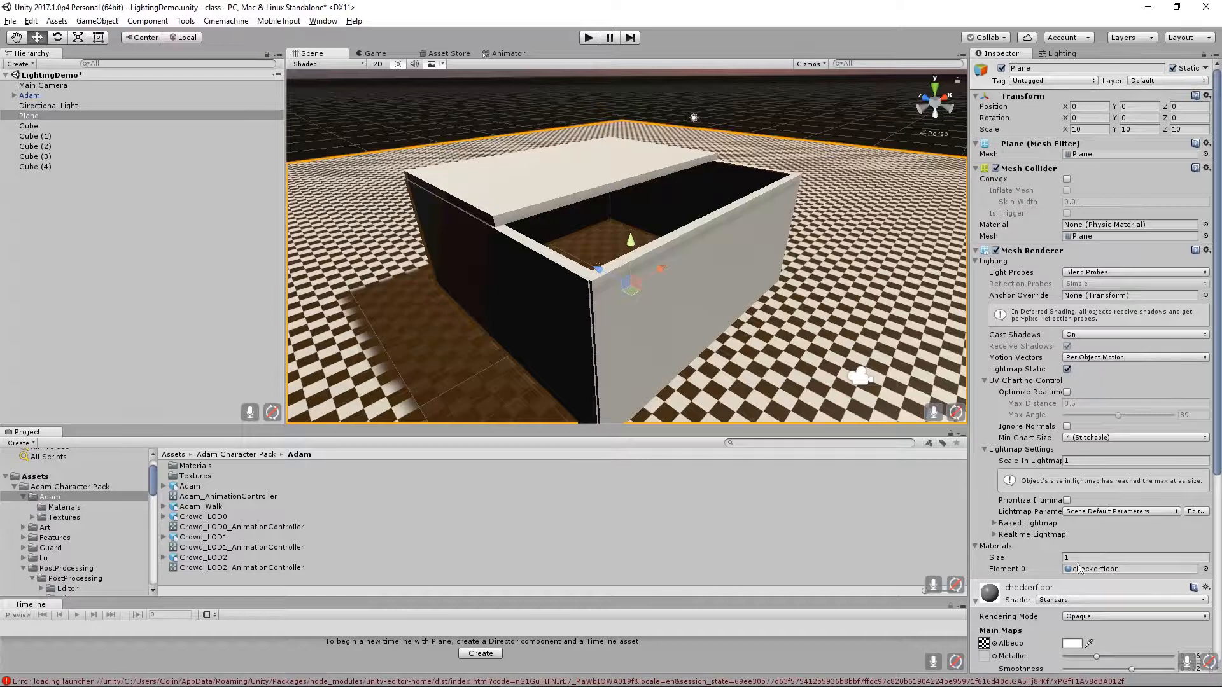
left_click(732, 251, "shift")
left_click(693, 186, "shift")
left_click(552, 178, "shift")
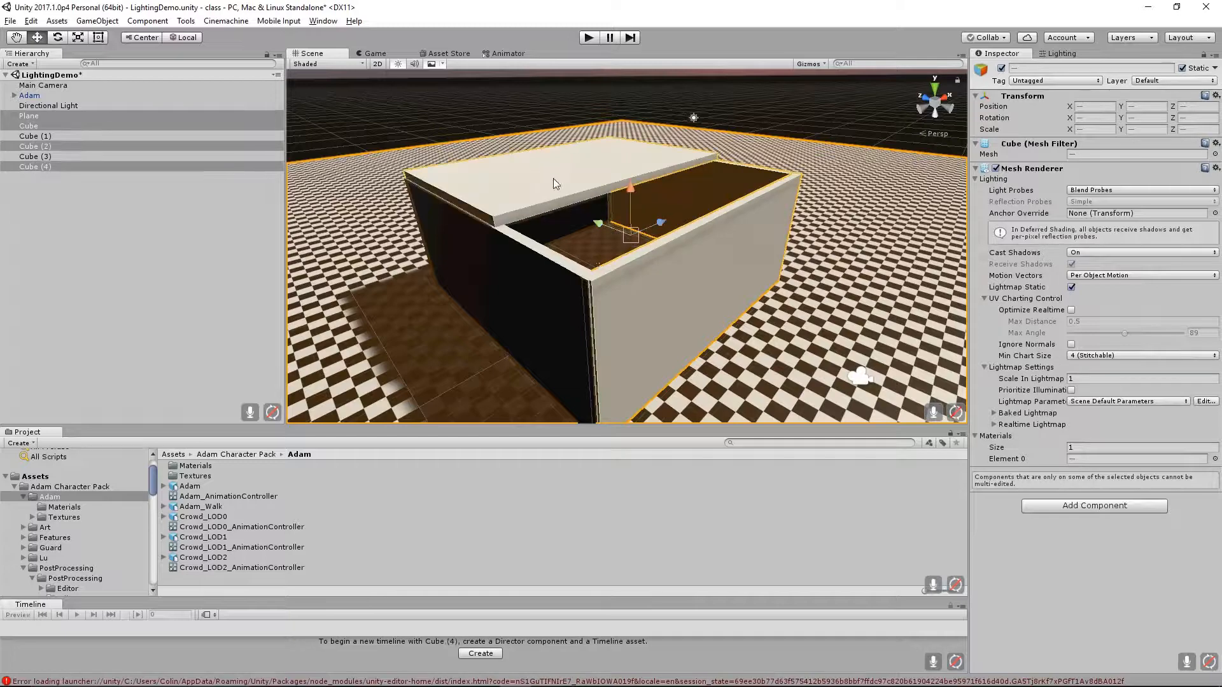
left_click(554, 216, "shift")
left_click(555, 295, "shift")
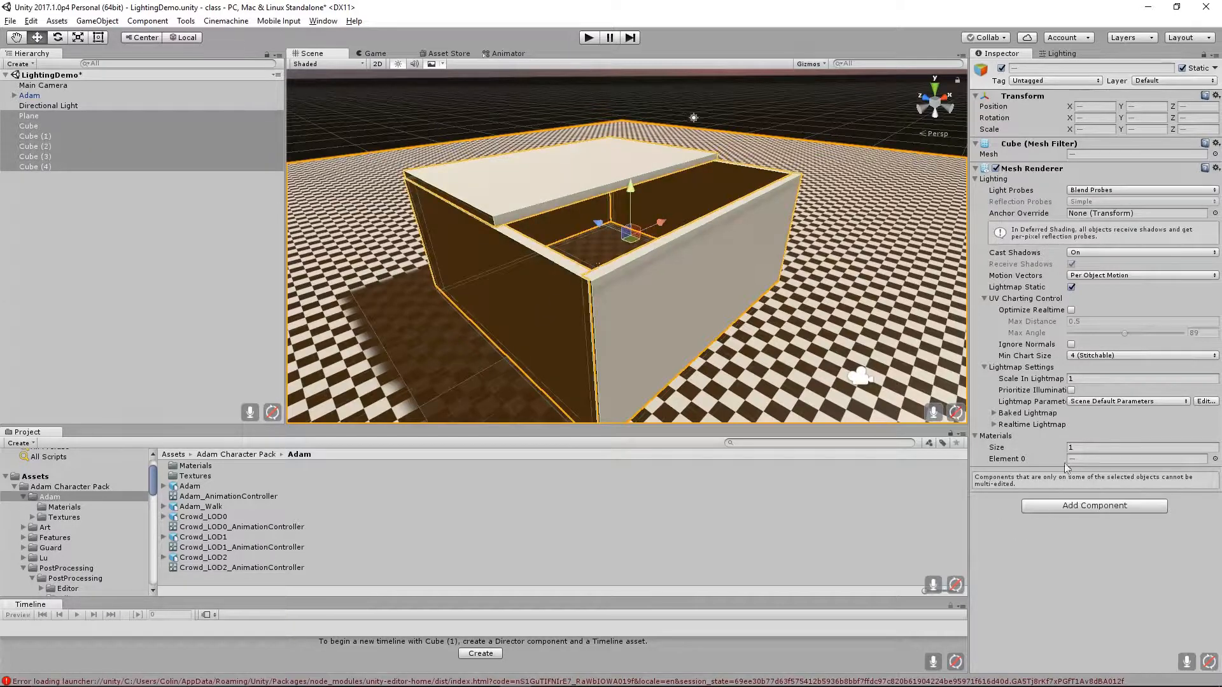
left_click(1080, 449)
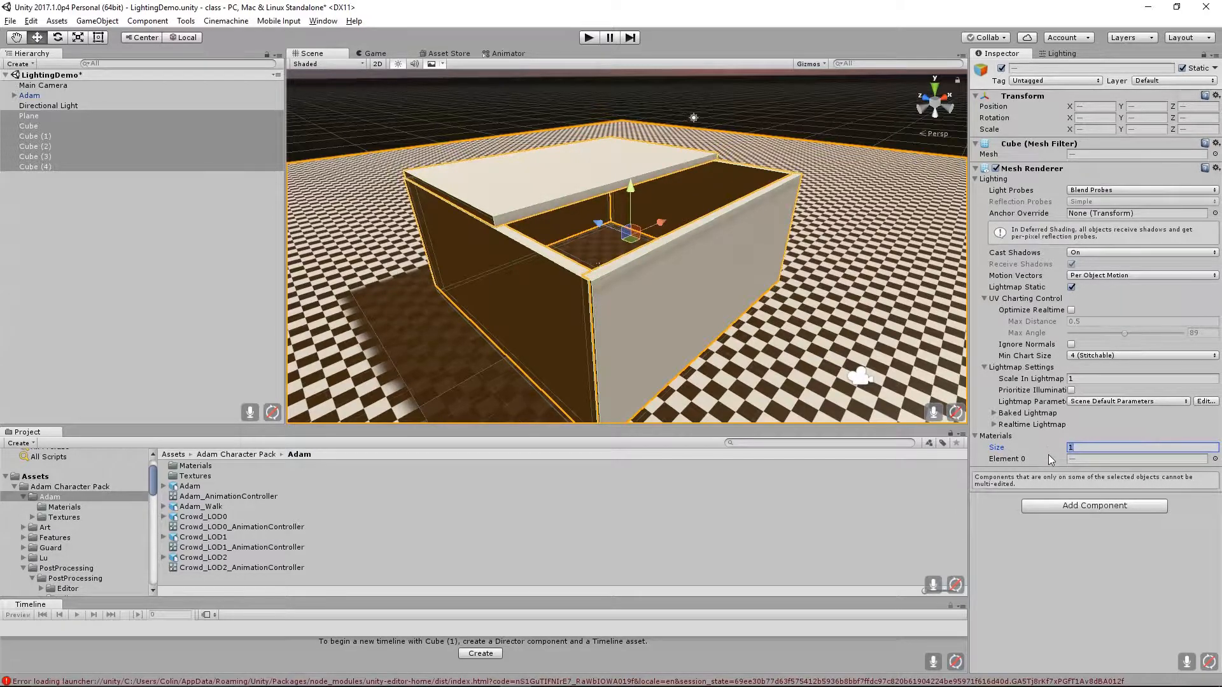
left_click(1075, 379)
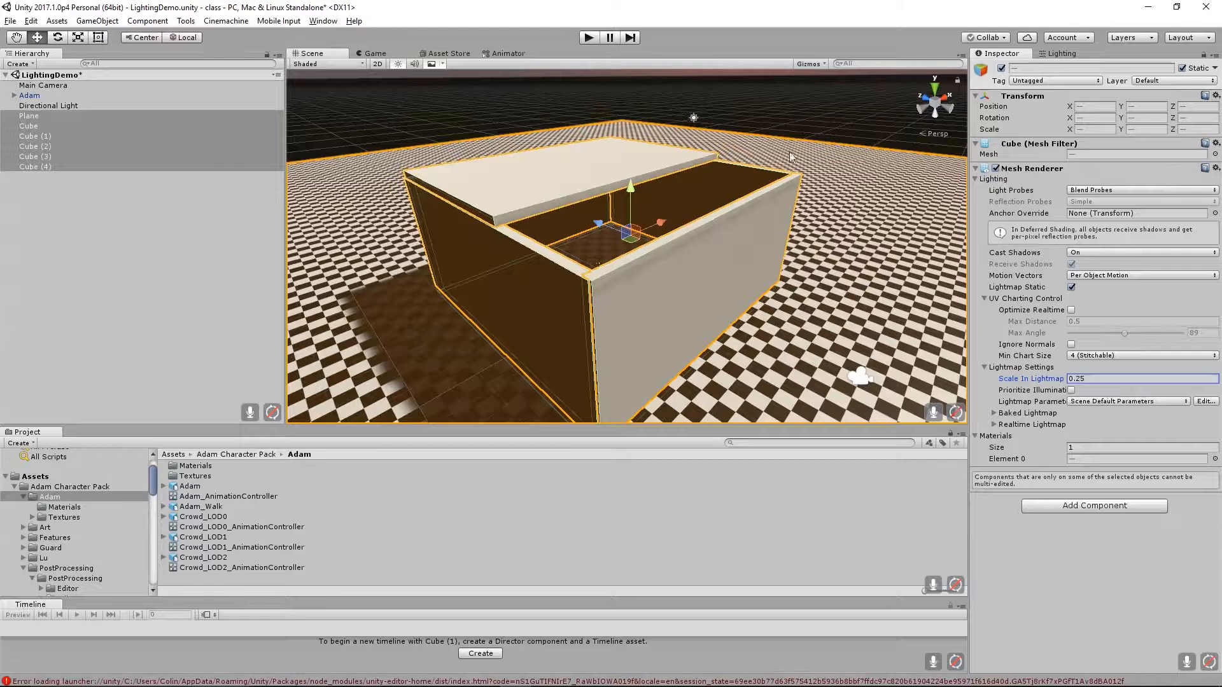
Check the Scale In Lightmap value on the floor plane and on the enclosure cubes one by one.
left_click(812, 127)
left_click(822, 179)
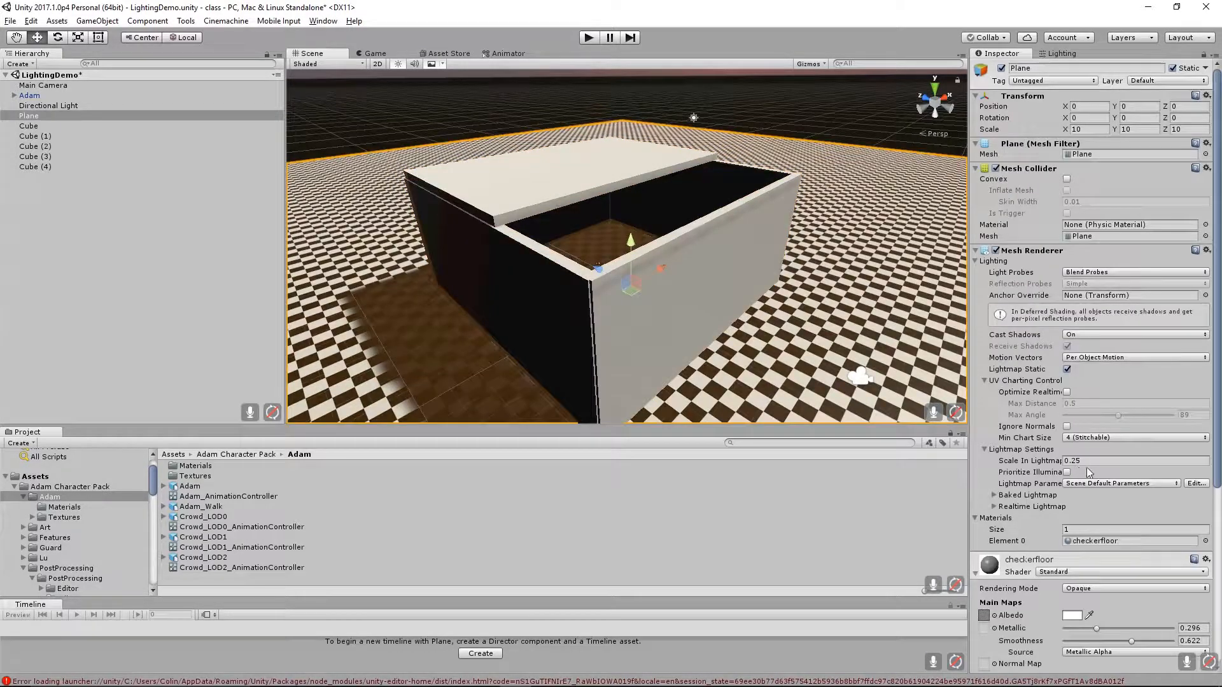
left_click(719, 211)
left_click(717, 191)
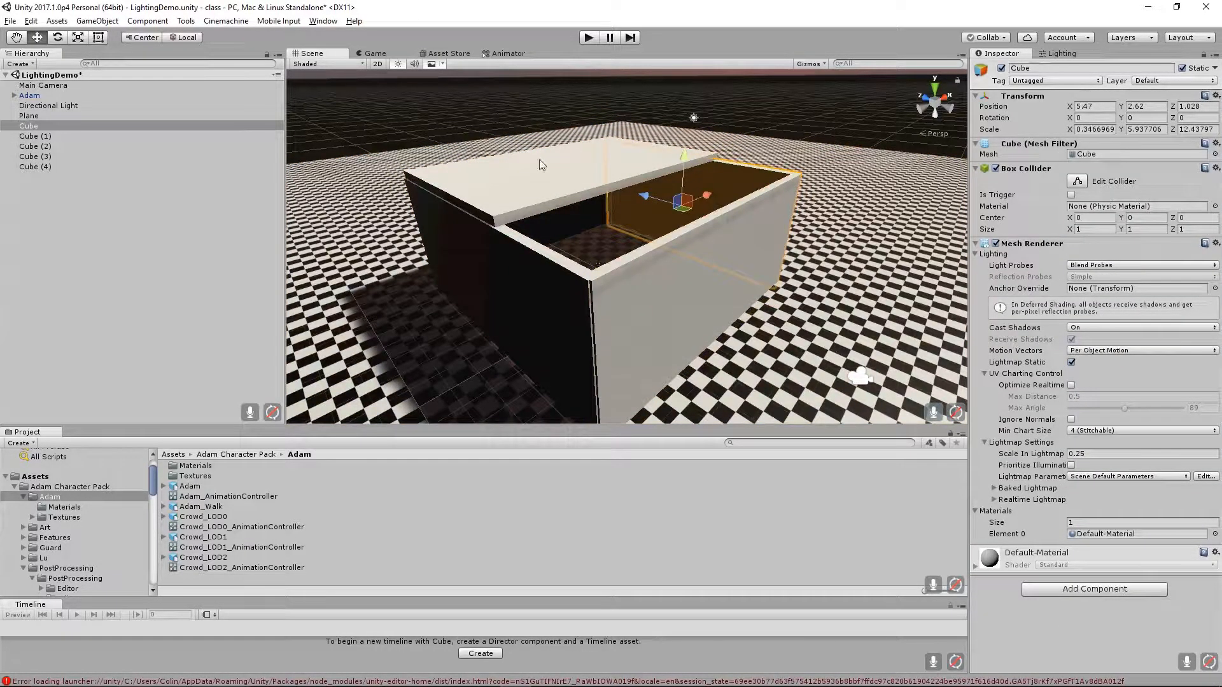
left_click(539, 159)
left_click(571, 223)
left_click(542, 308)
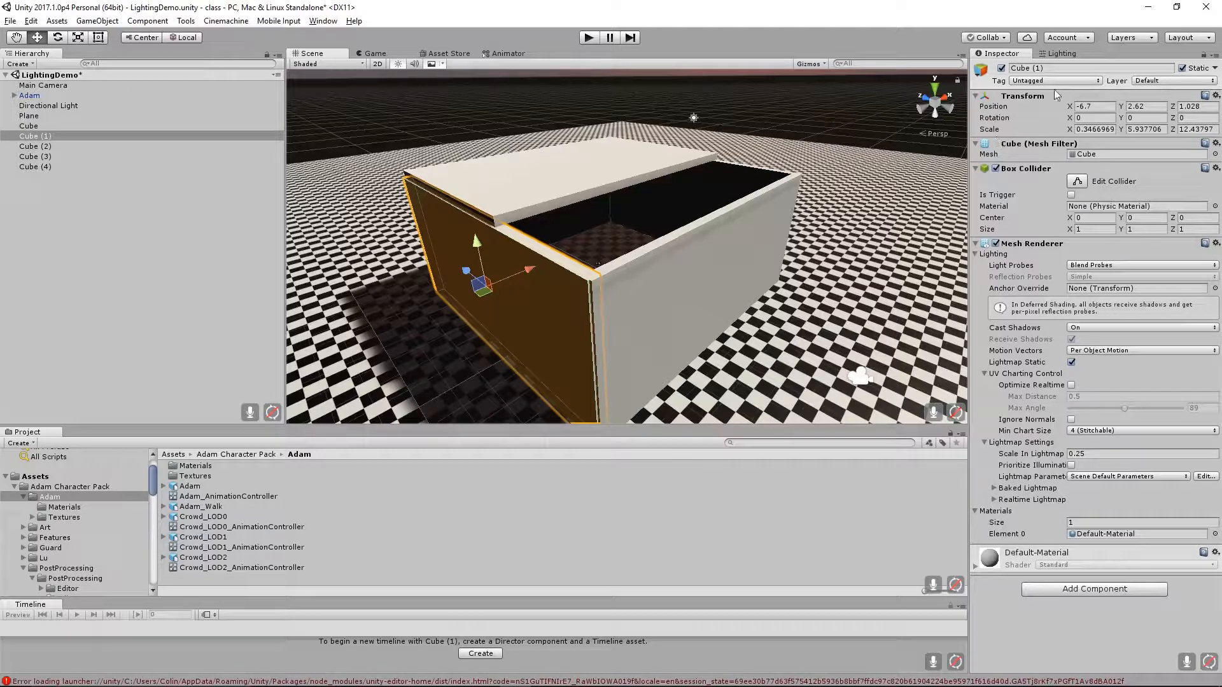
Switch the lightmapper to Progressive (Preview) and start generating the lighting.
left_click(1058, 54)
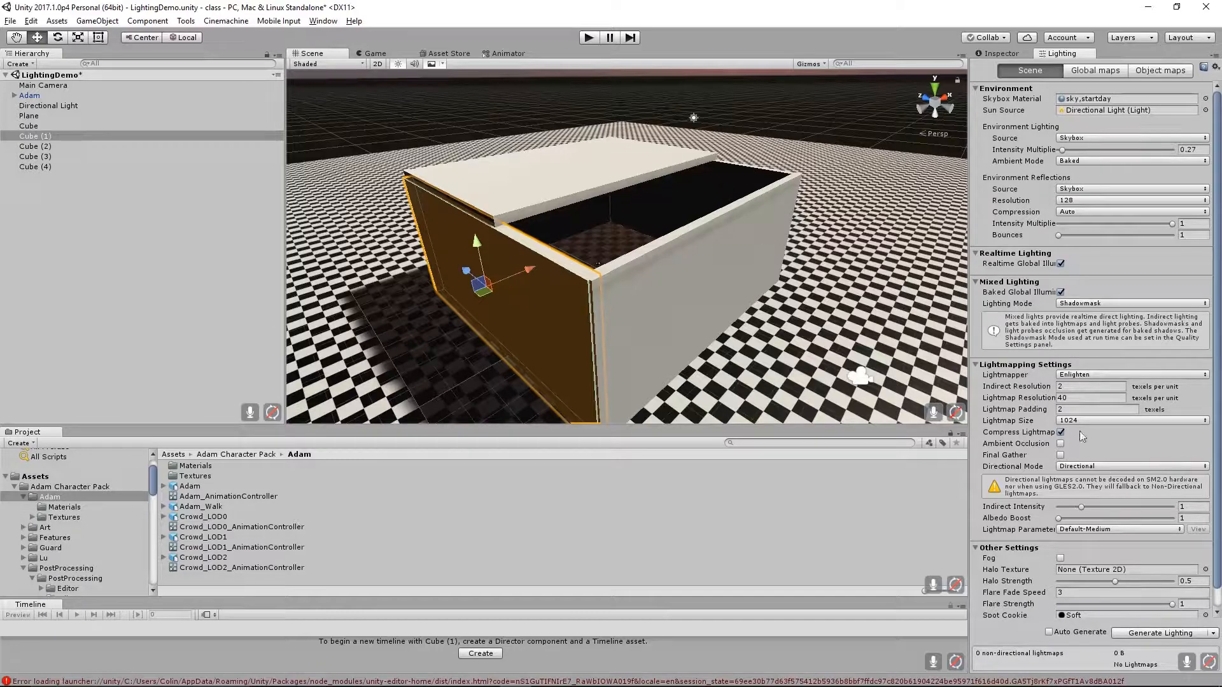
left_click(1100, 375)
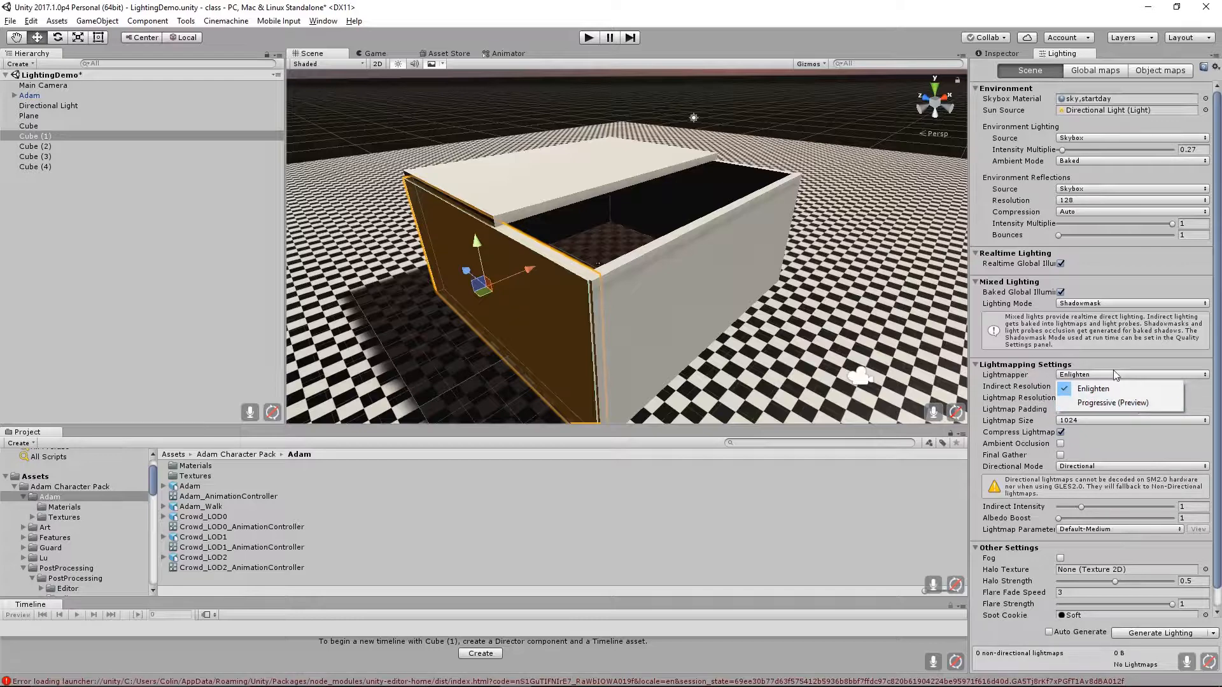
left_click(1101, 402)
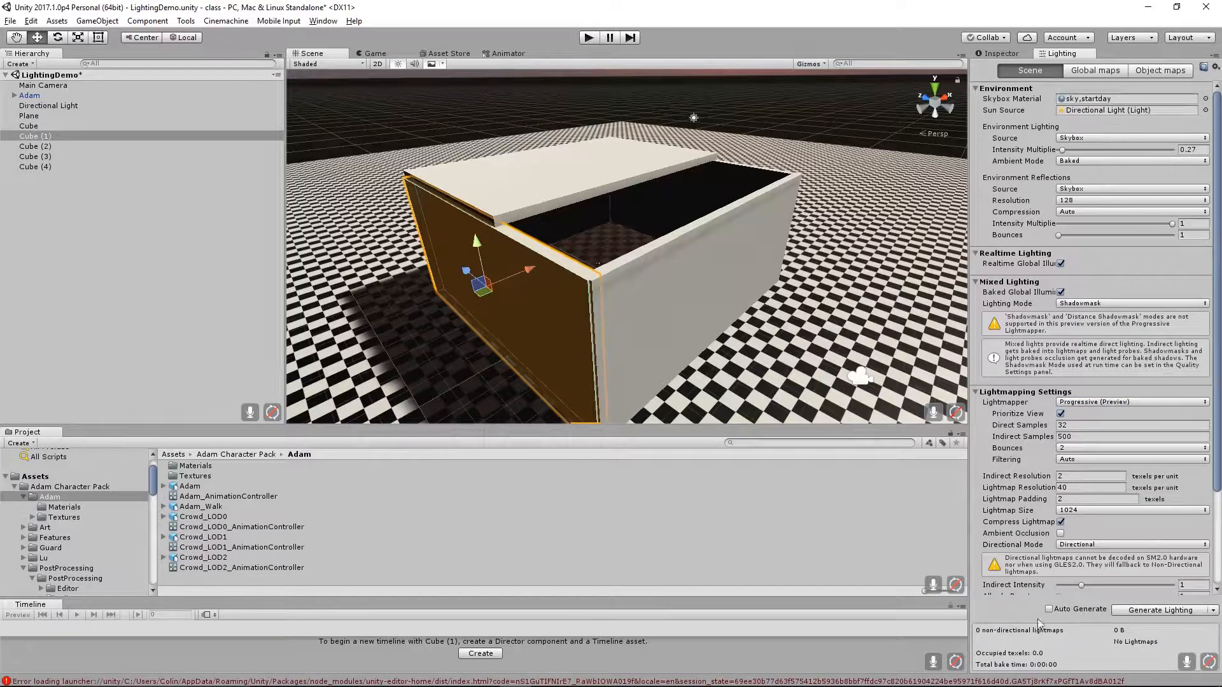
left_click(1174, 611)
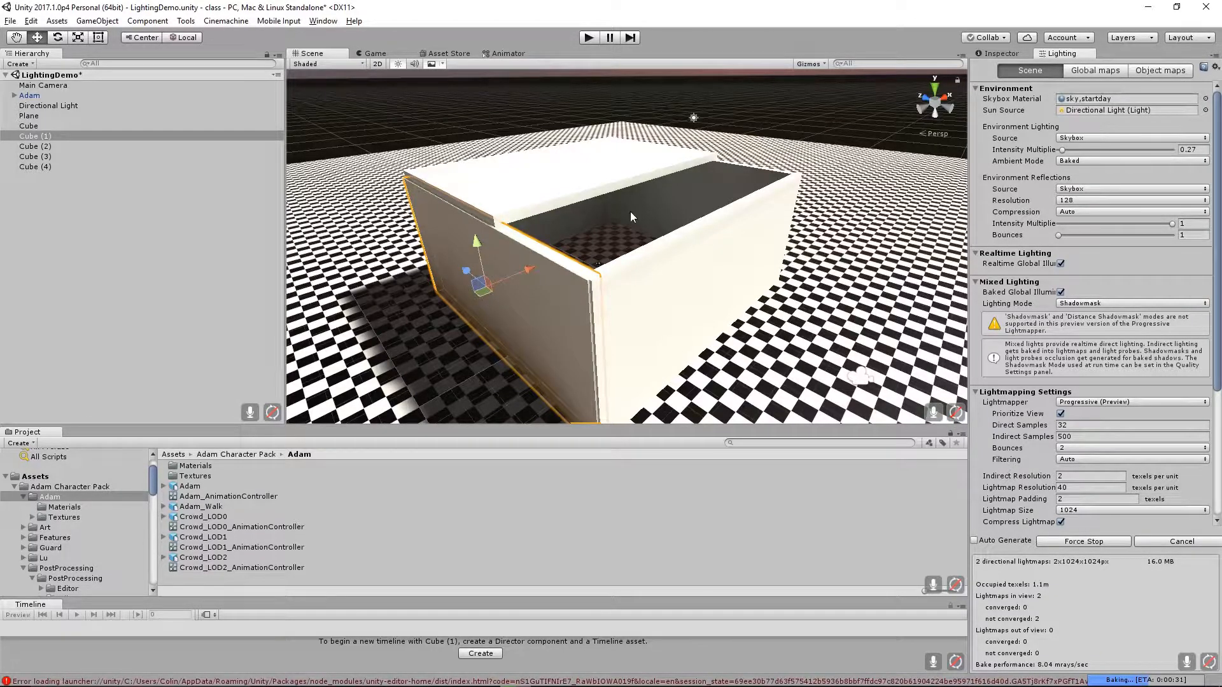
Inspect the progressively baked lighting on the enclosure's outer walls and inside the room.
left_click_drag(670, 253, 637, 269, "alt")
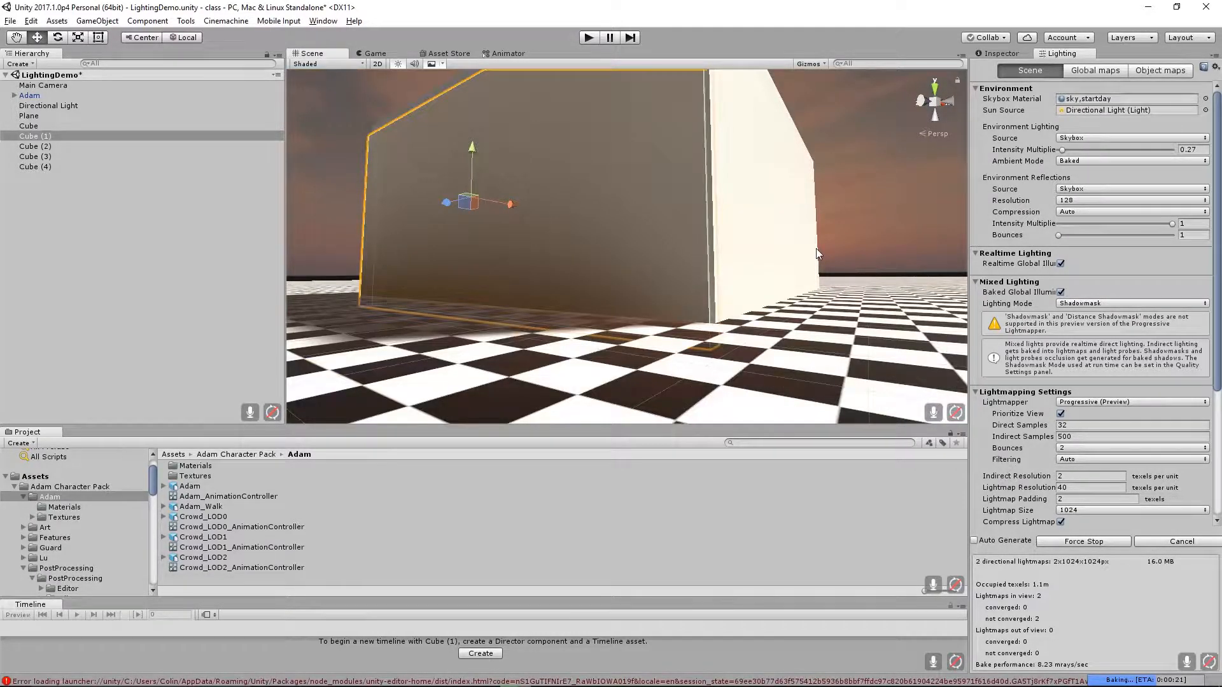
left_click_drag(816, 248, 769, 245, "alt")
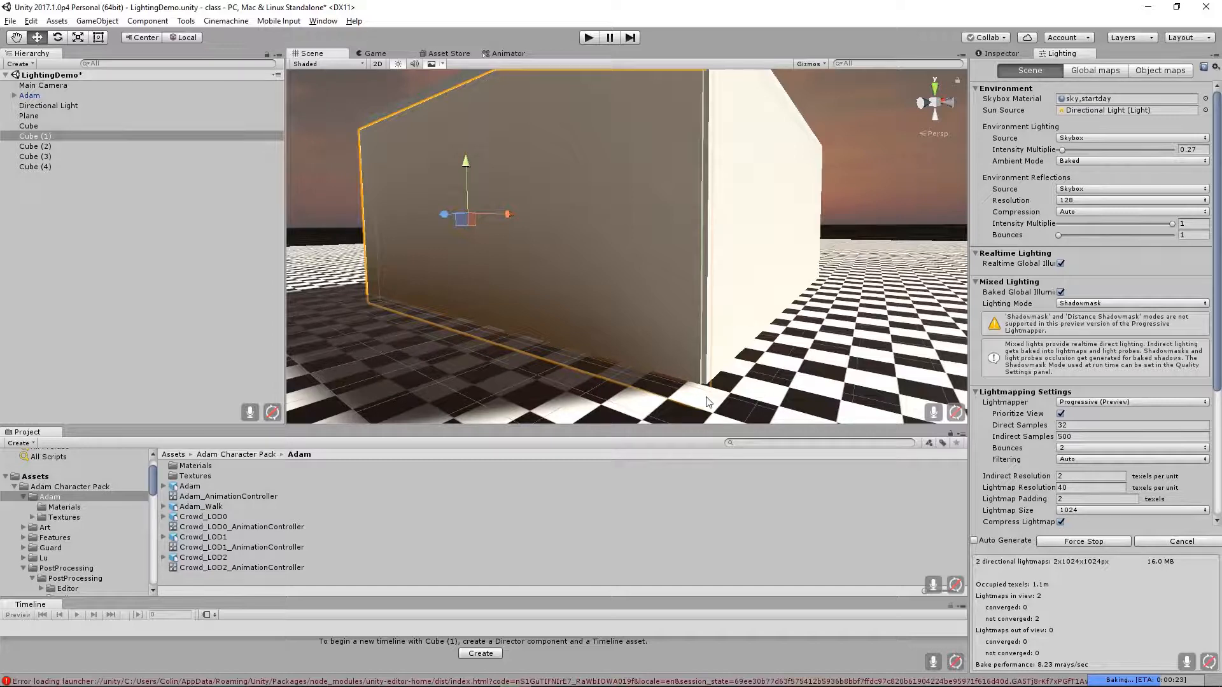
left_click_drag(708, 402, 486, 306, "alt")
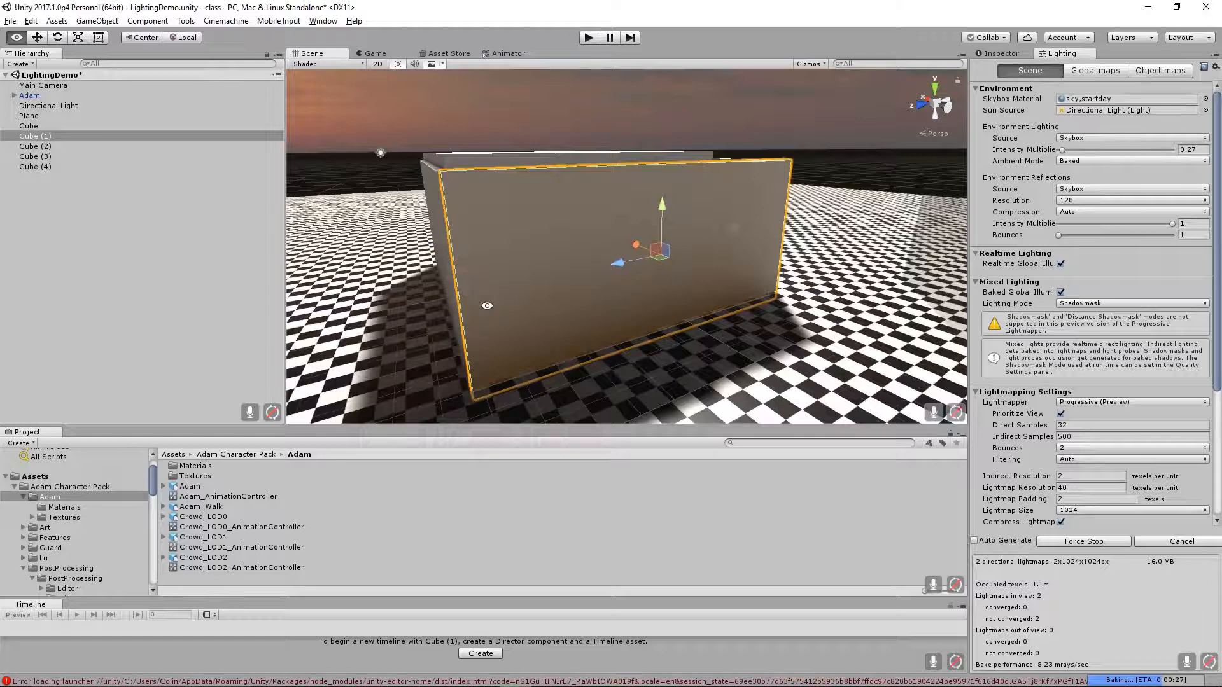
left_click_drag(487, 305, 583, 259, "alt")
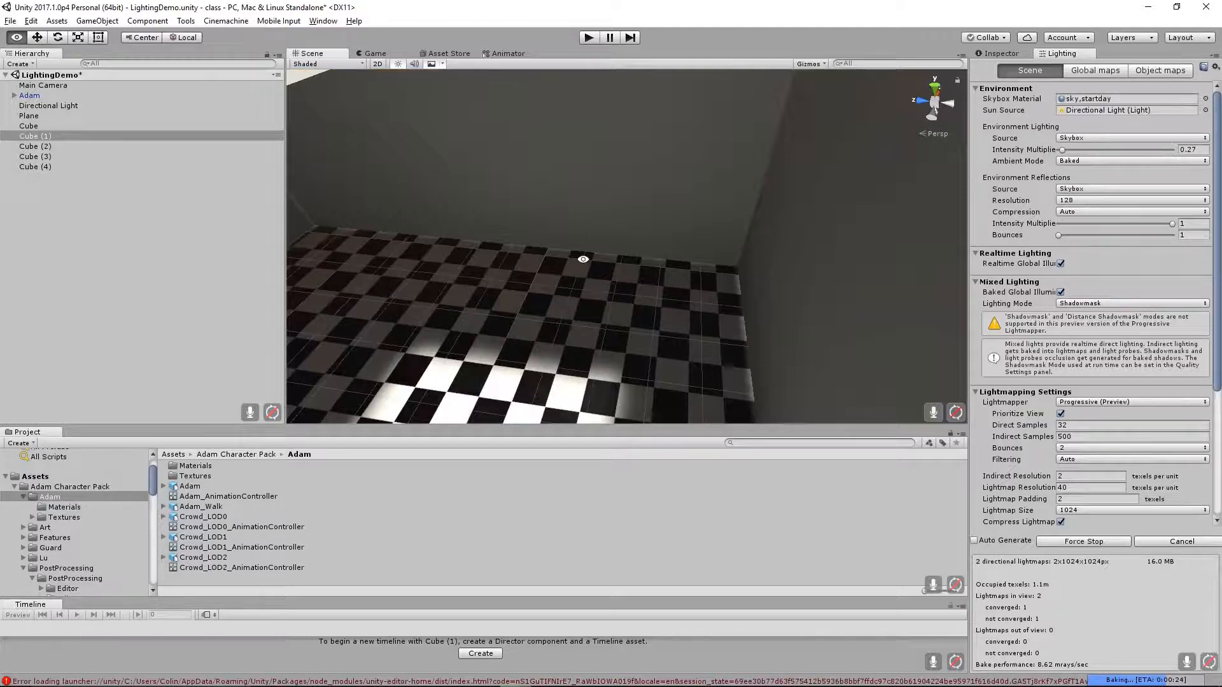
left_click_drag(583, 259, 621, 262, "alt")
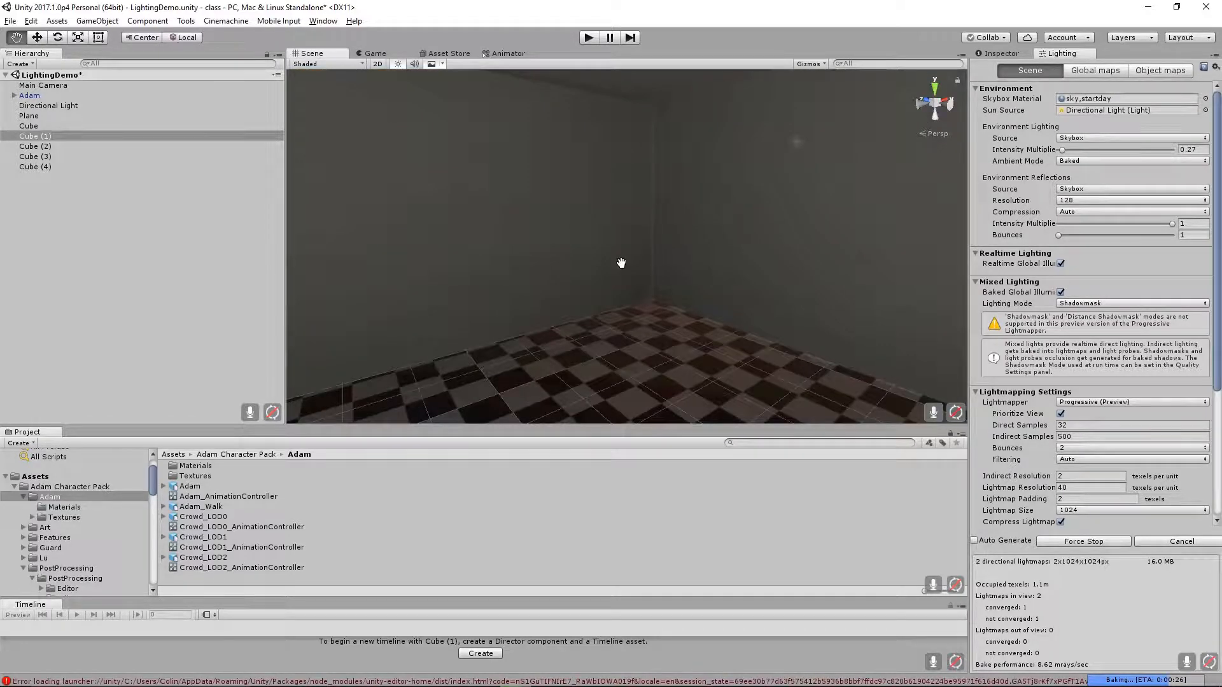
Move the Main Camera inside the enclosure behind Adam and check its framing in the game view.
left_click(377, 53)
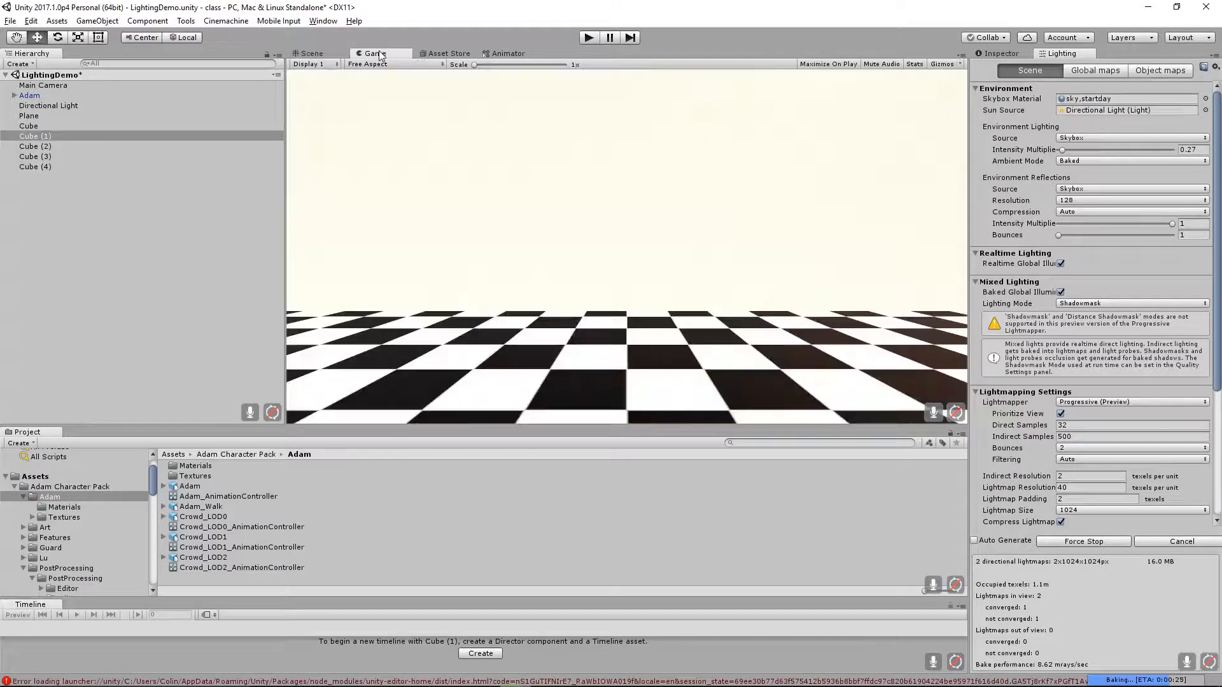
left_click(330, 53)
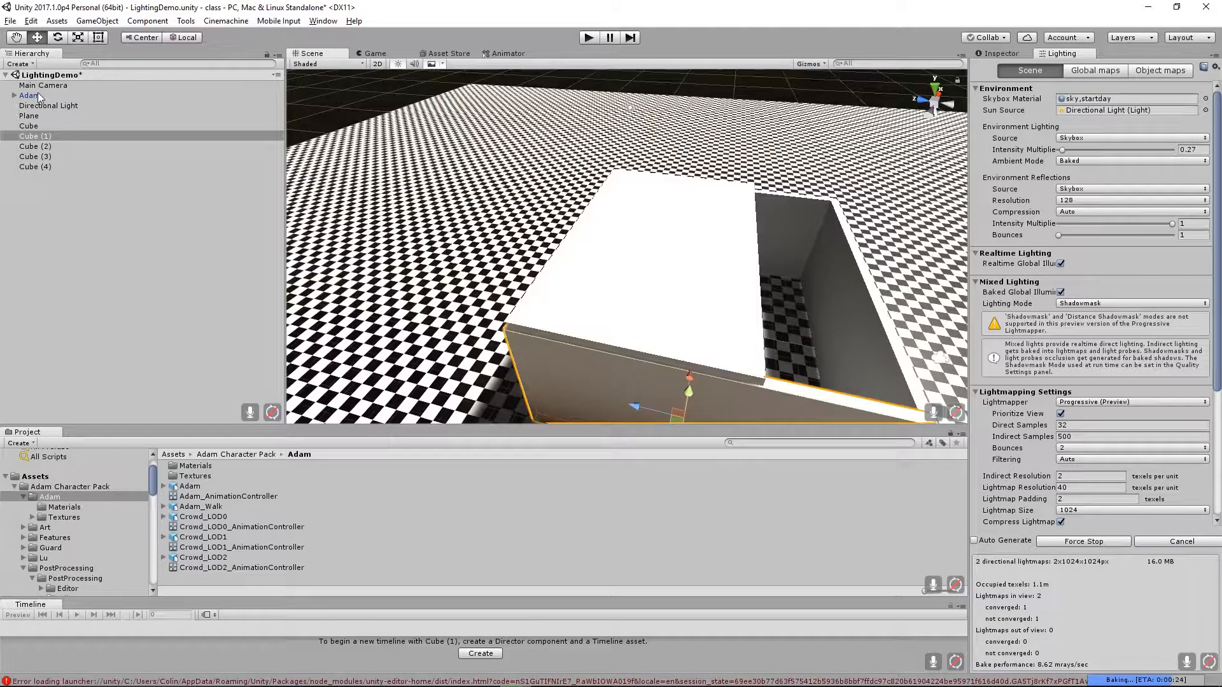
left_click(39, 85)
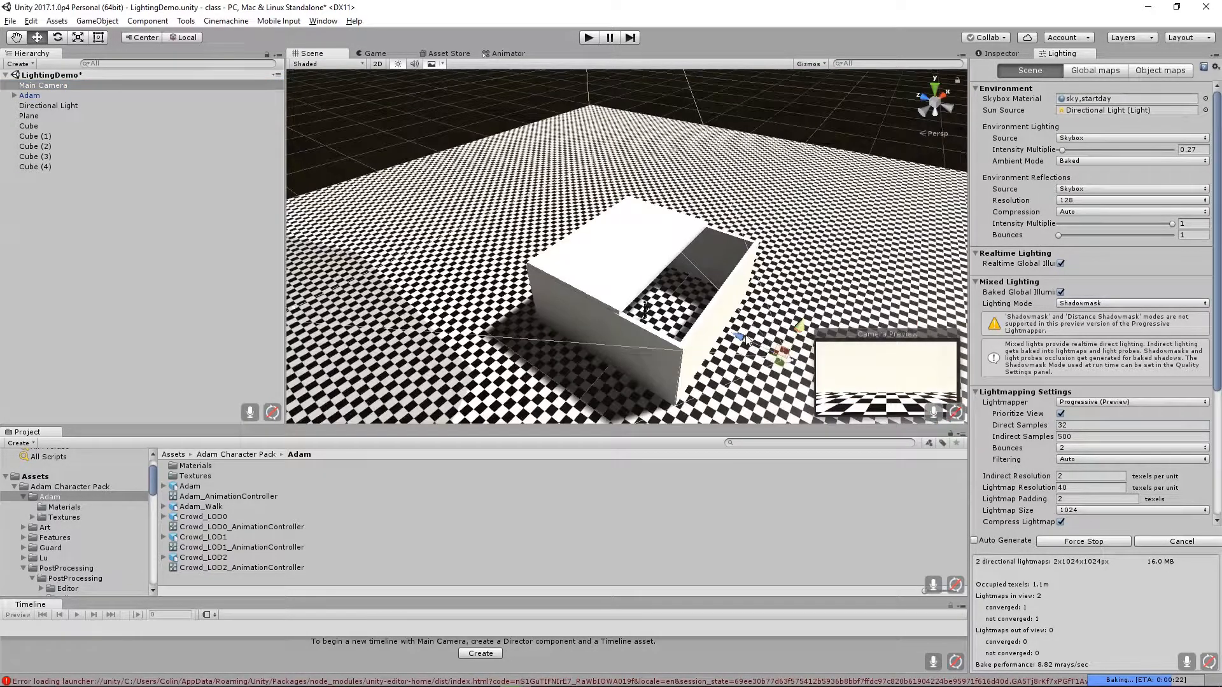
left_click_drag(749, 341, 651, 291)
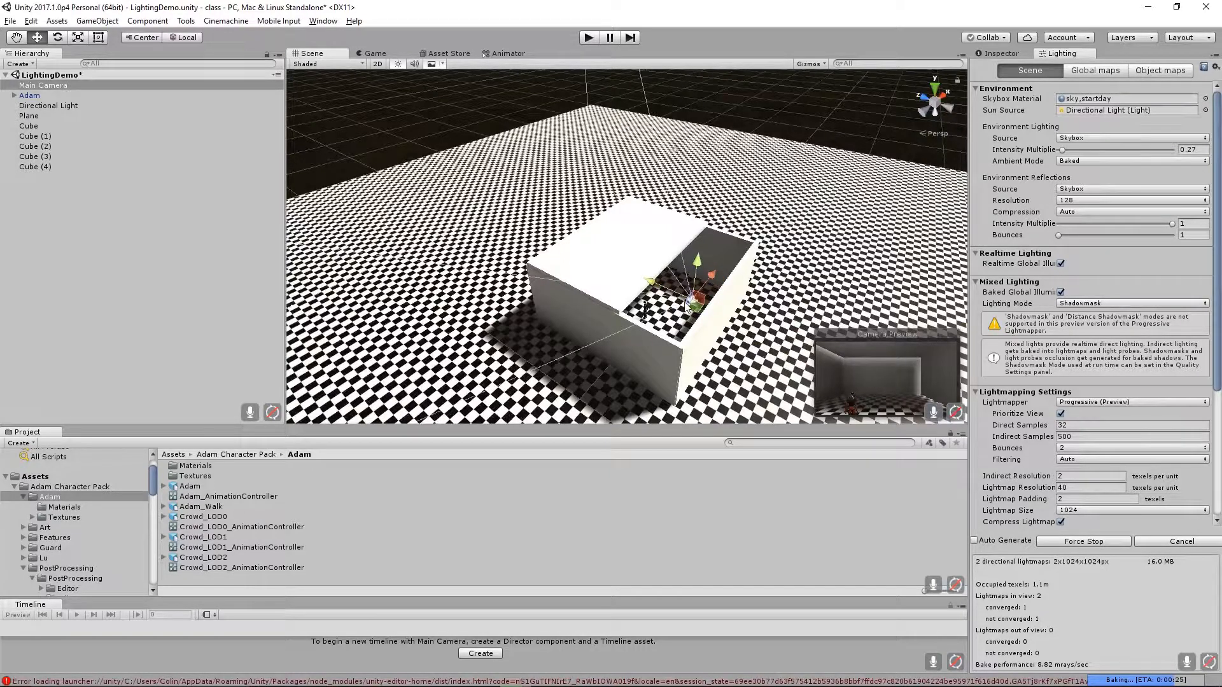
left_click(375, 53)
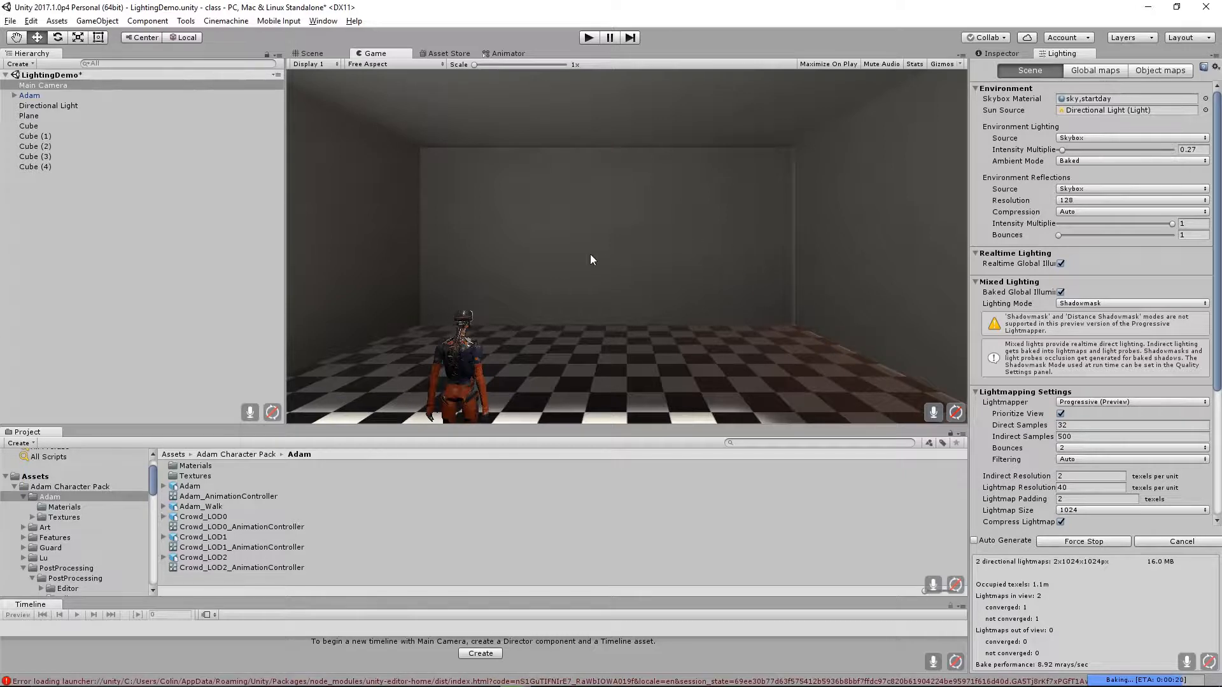
key("alt")
left_click(322, 51)
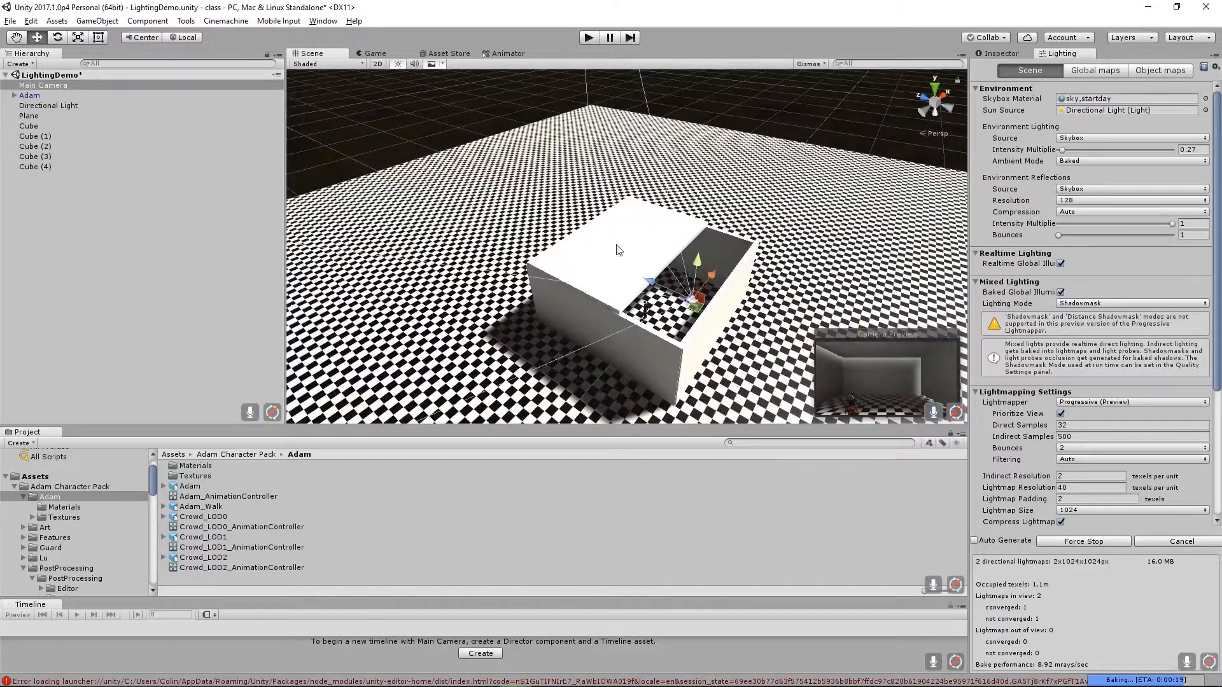
right_click_drag(806, 208, 743, 276, "alt")
left_click_drag(744, 276, 655, 198, "alt")
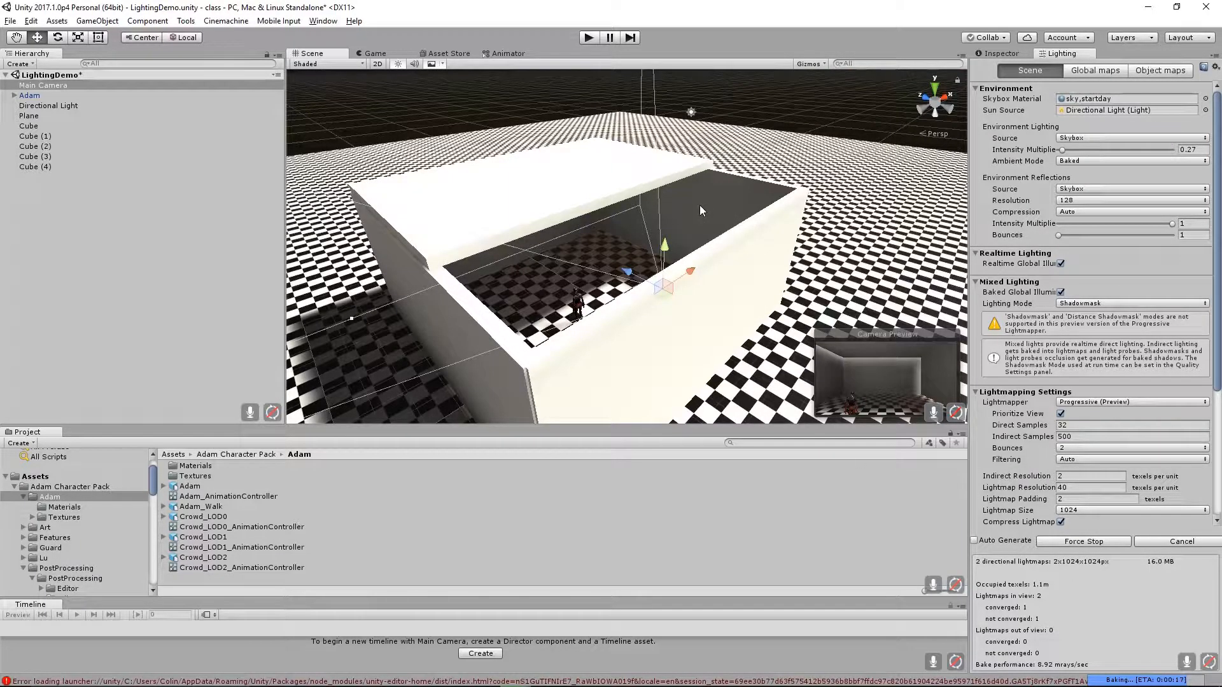
Apply the Red material to one side wall of the enclosure and the green material to the opposite side wall.
scroll(1047, 447, "down", 5)
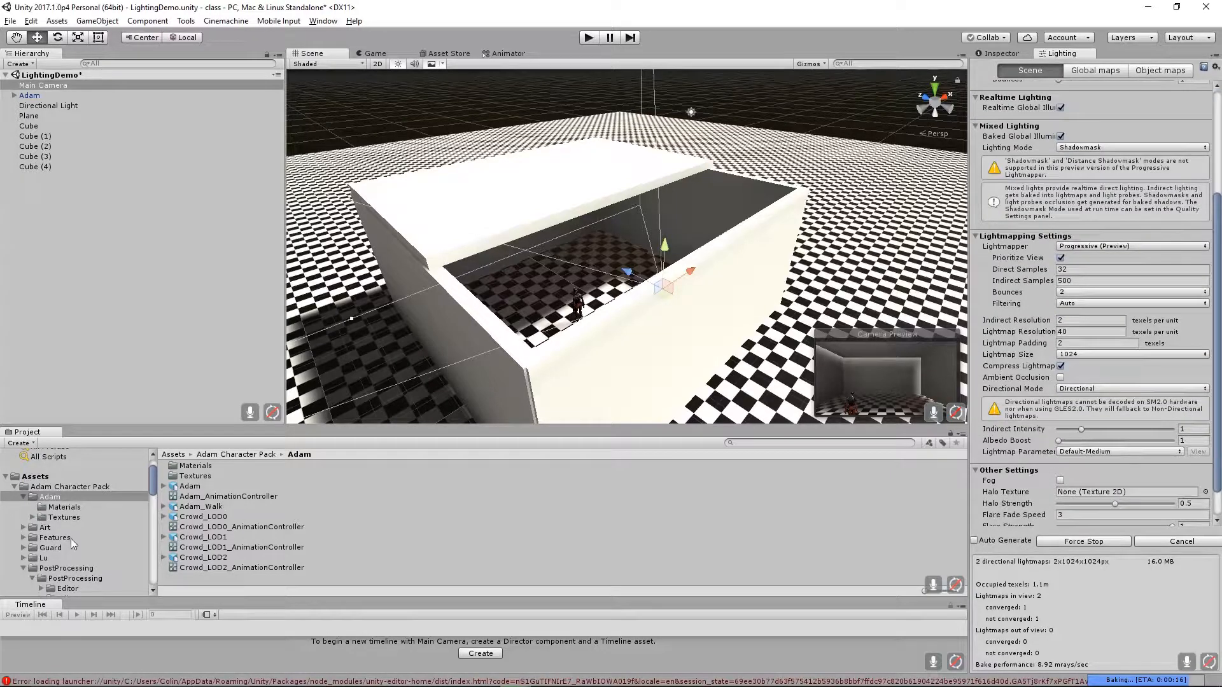
scroll(89, 501, "down", 5)
scroll(89, 500, "down", 5)
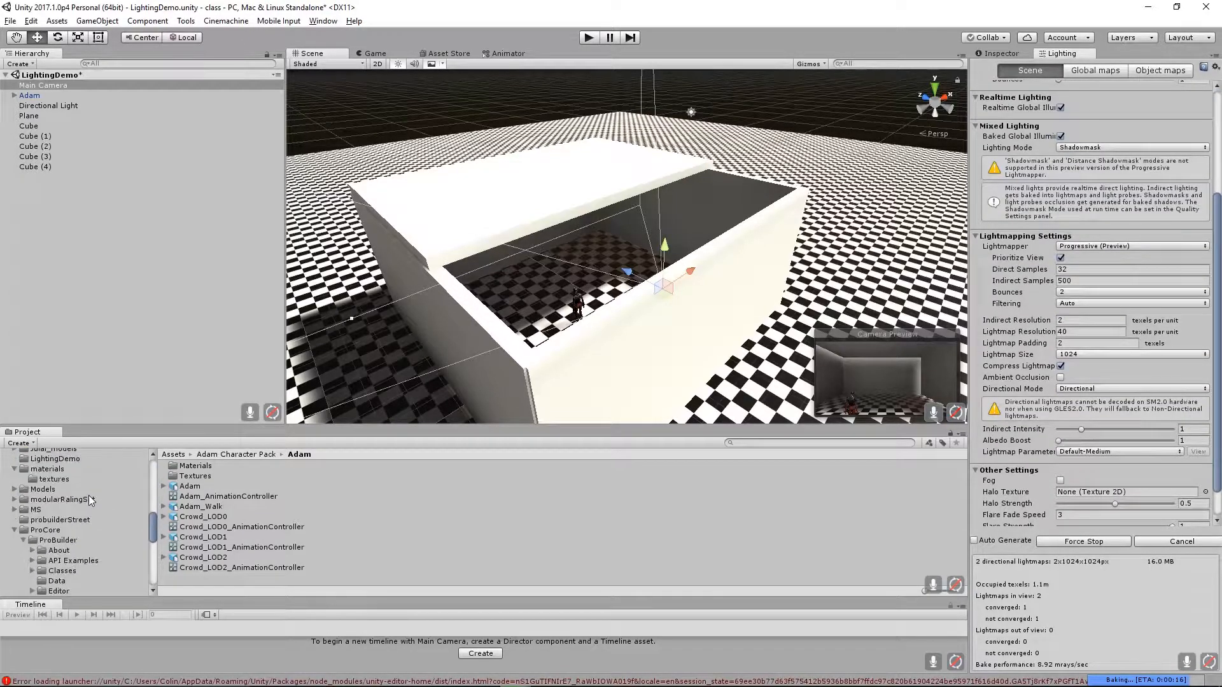
left_click(39, 469)
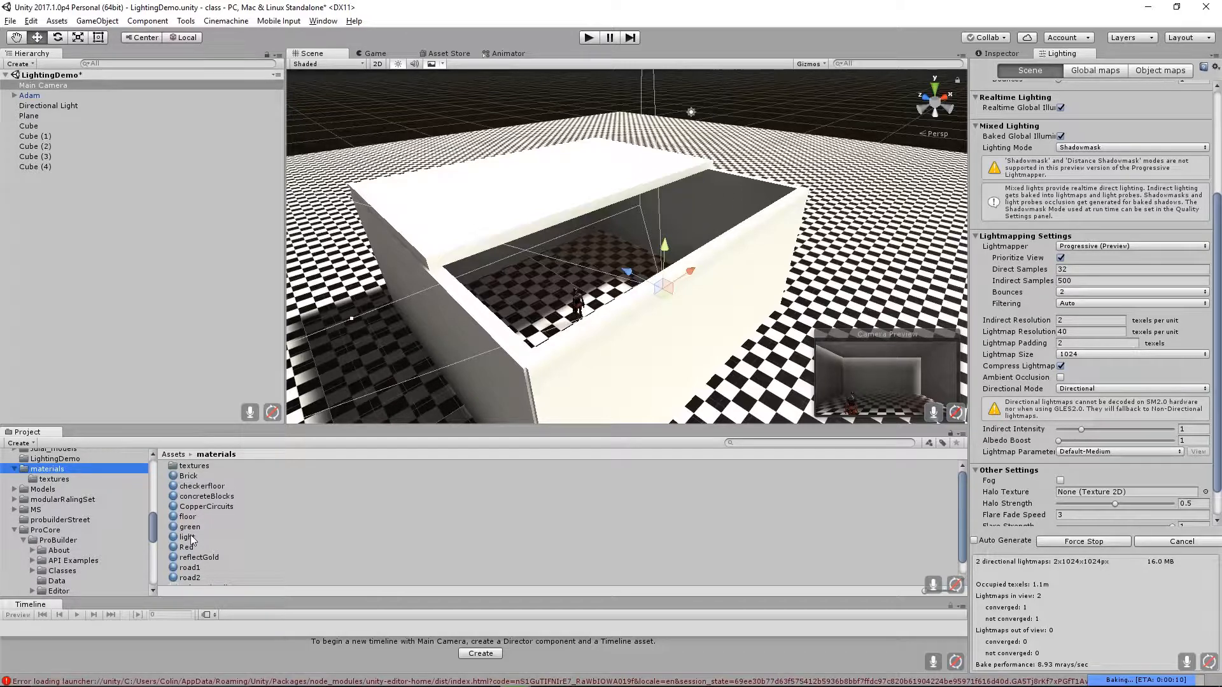
left_click_drag(186, 547, 694, 204)
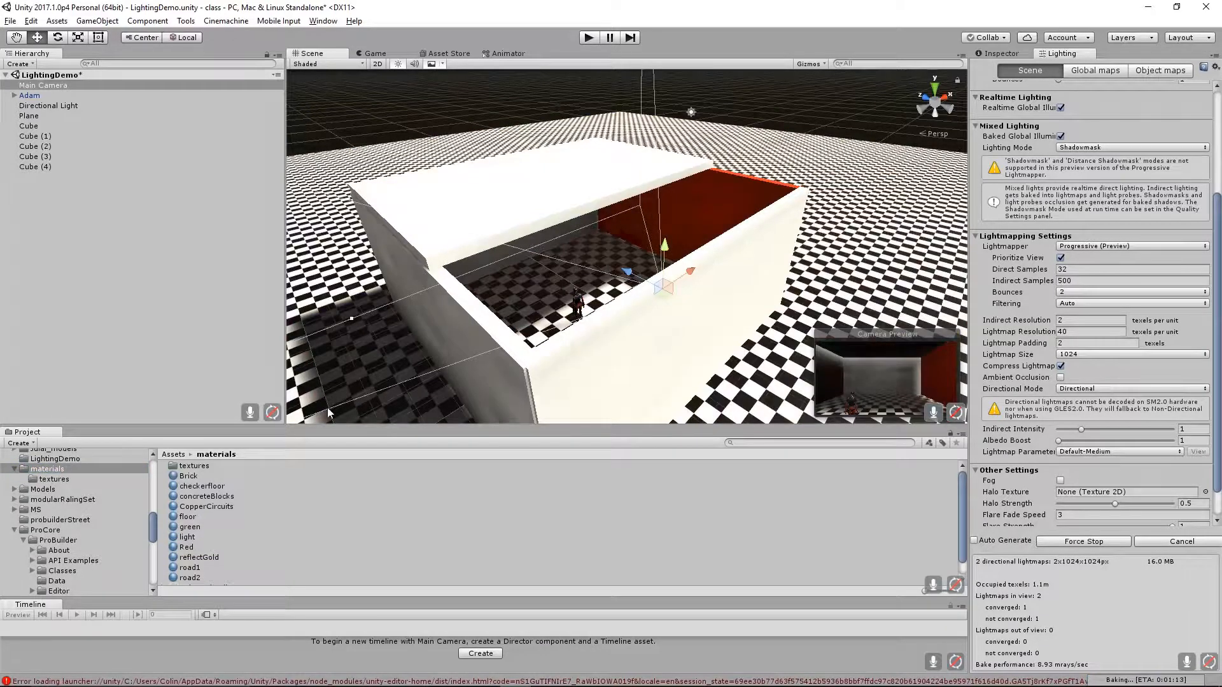
left_click(191, 528)
left_click_drag(191, 531, 467, 316)
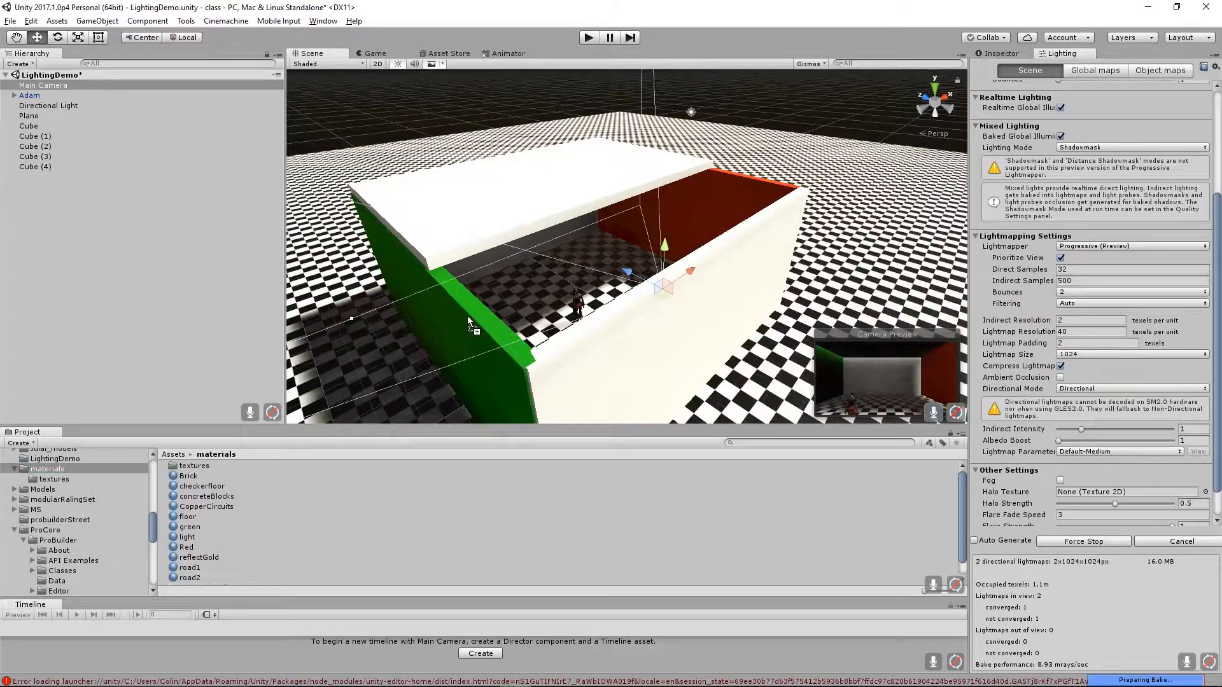
Inspect the progressive bake on the coloured walls from outside and inside the enclosure.
left_click_drag(731, 200, 732, 159, "alt")
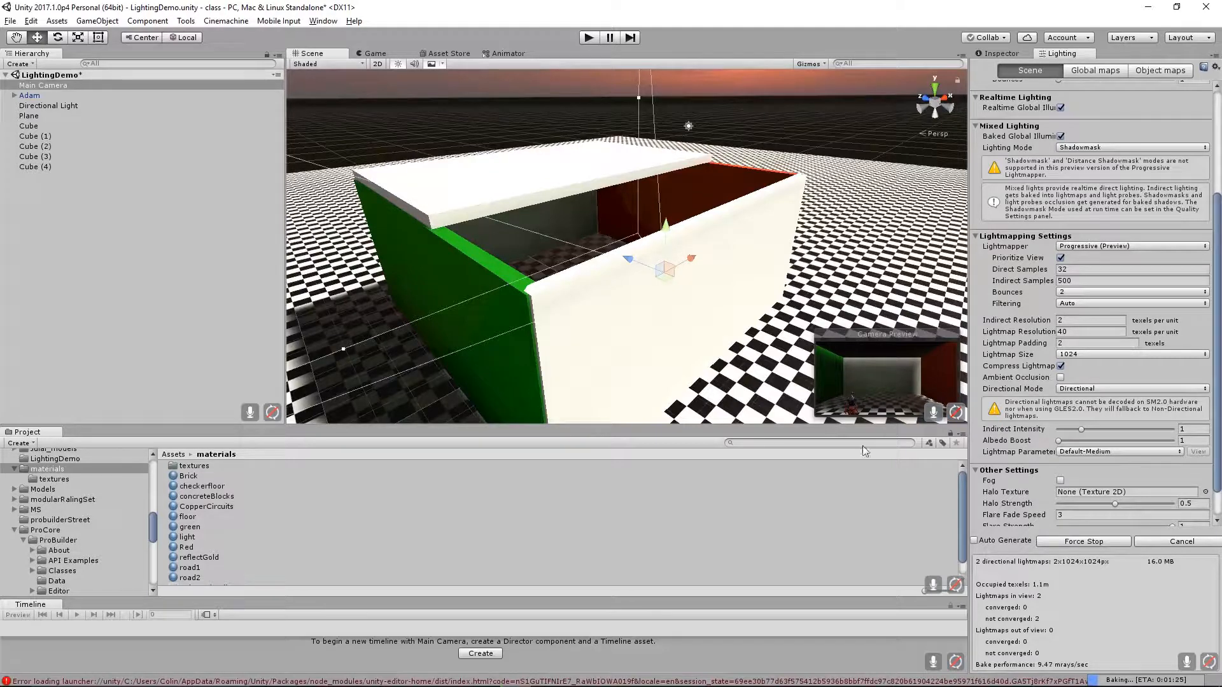
right_click_drag(769, 214, 1, 326, "alt")
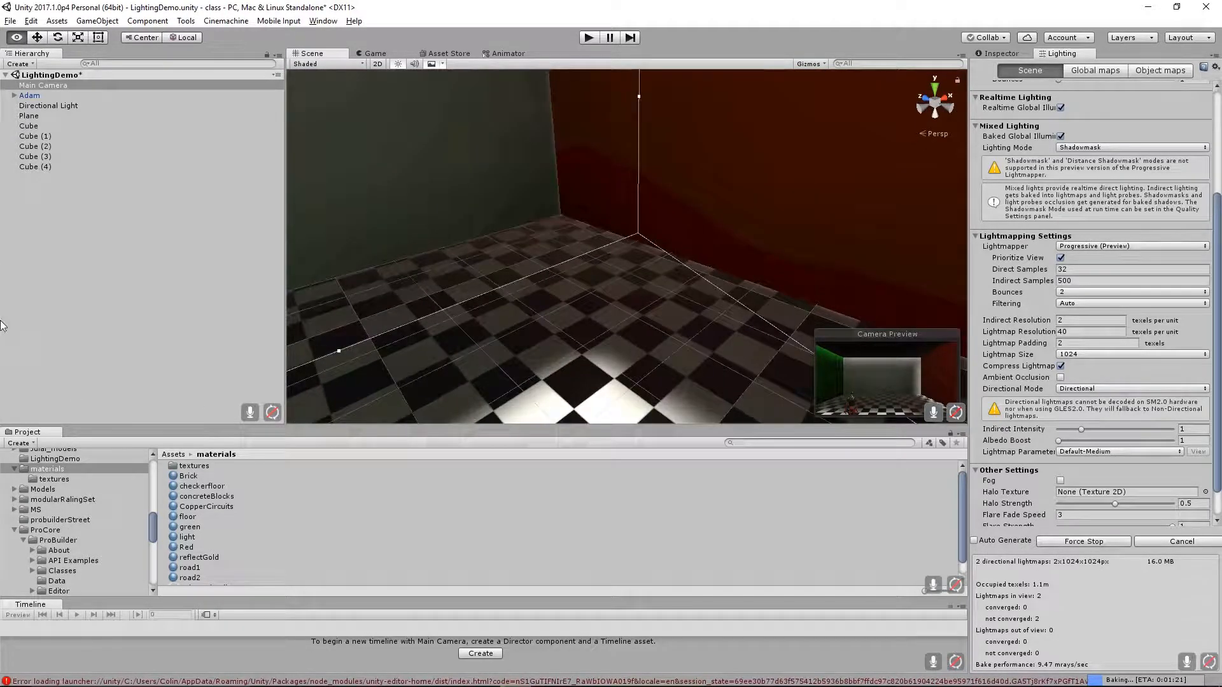
left_click_drag(588, 242, 565, 161, "alt")
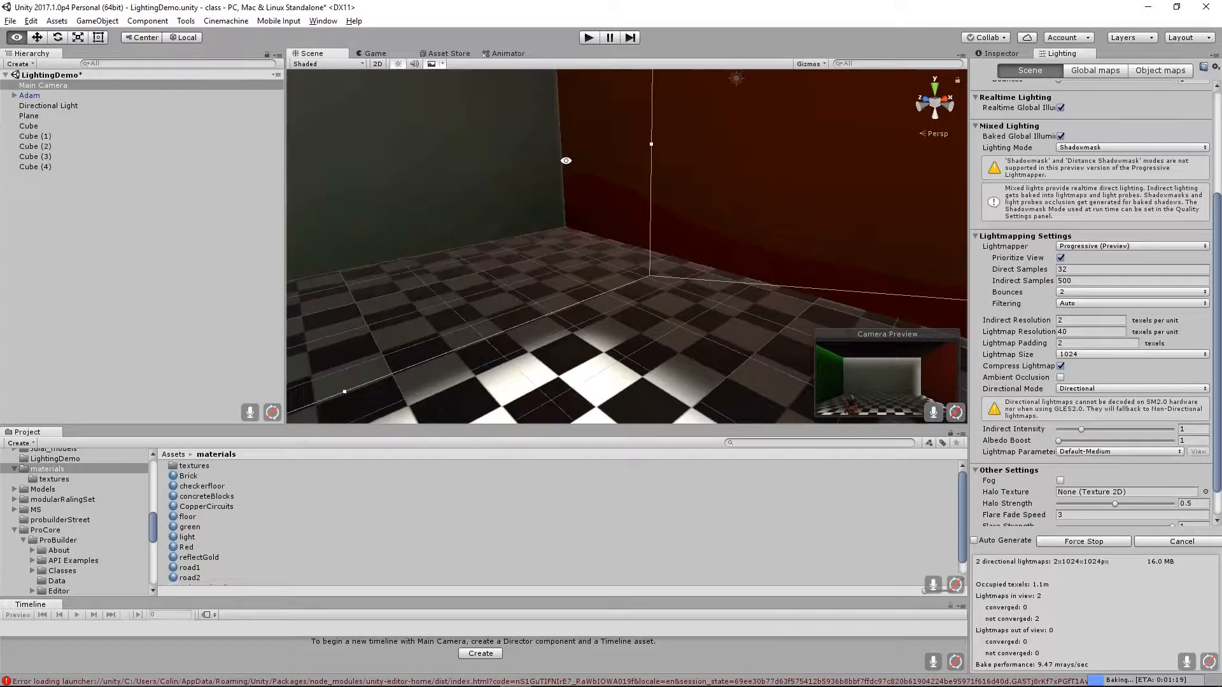
left_click_drag(657, 367, 603, 293, "alt")
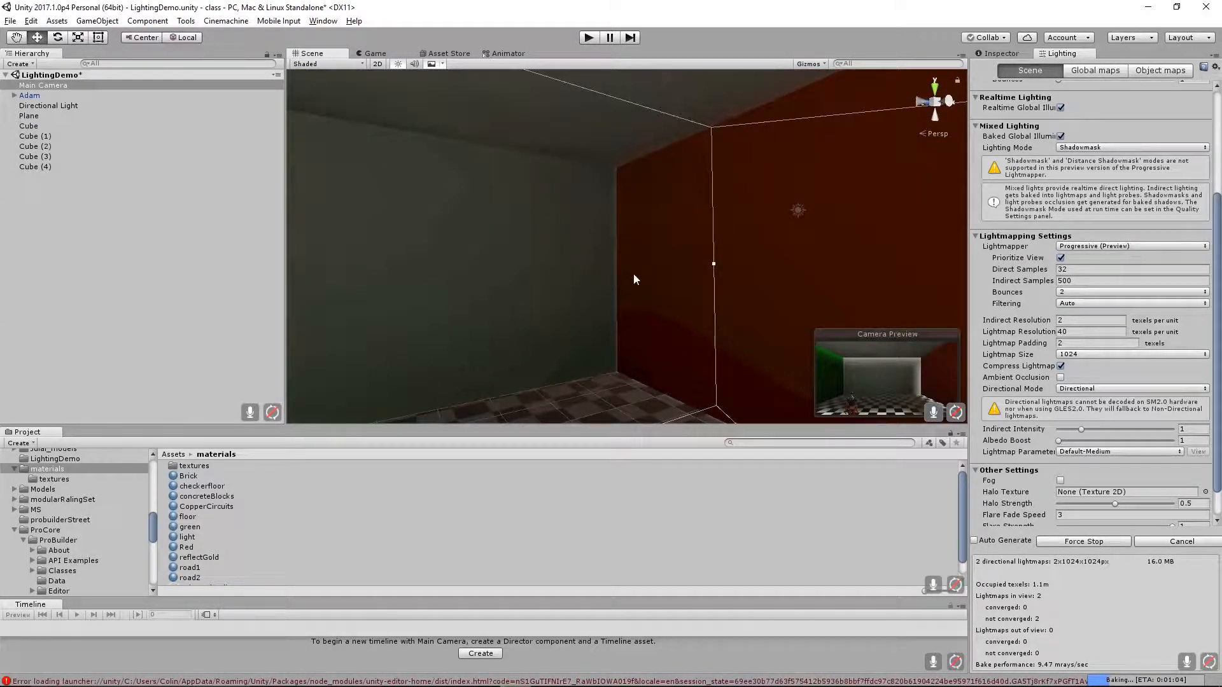
left_click_drag(612, 298, 864, 298, "alt")
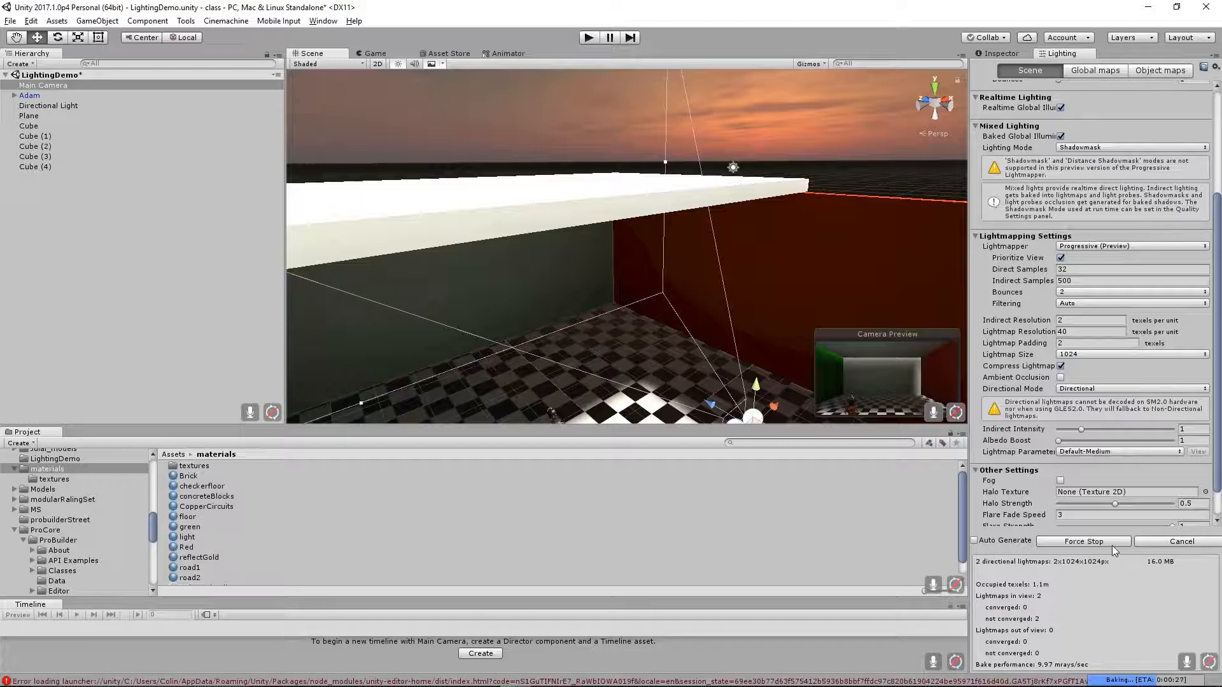
Force-stop the running bake and switch the lightmapper to Enlighten.
left_click(1071, 540)
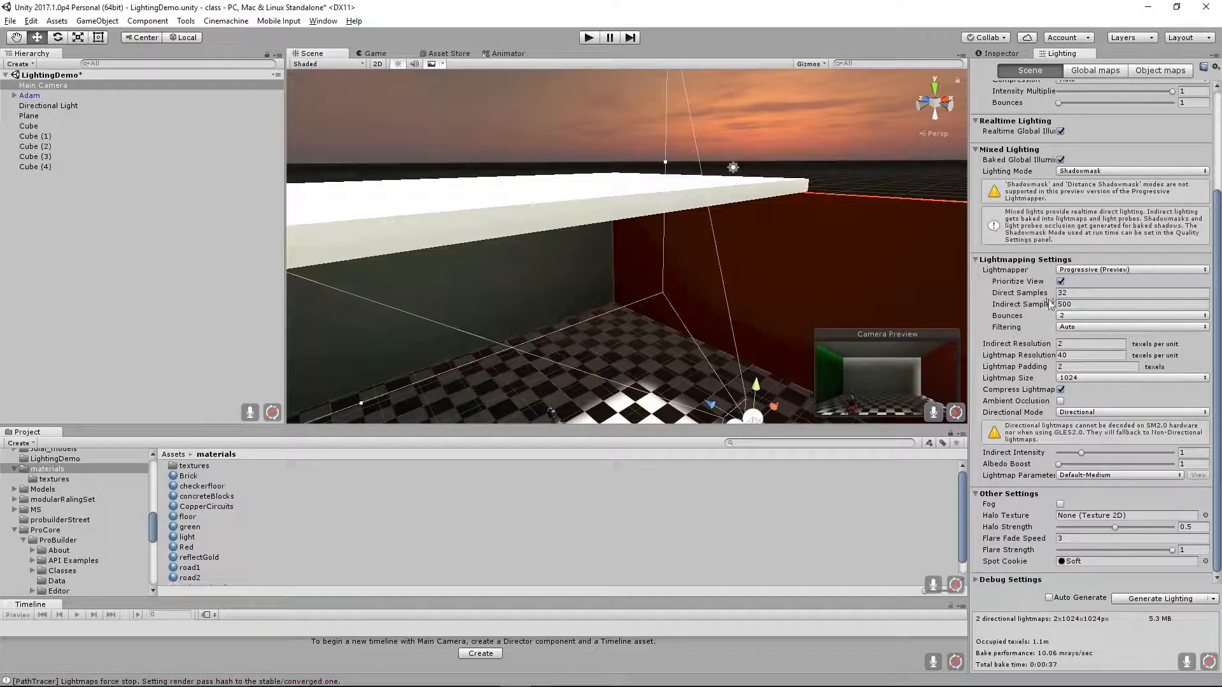
left_click(1097, 270)
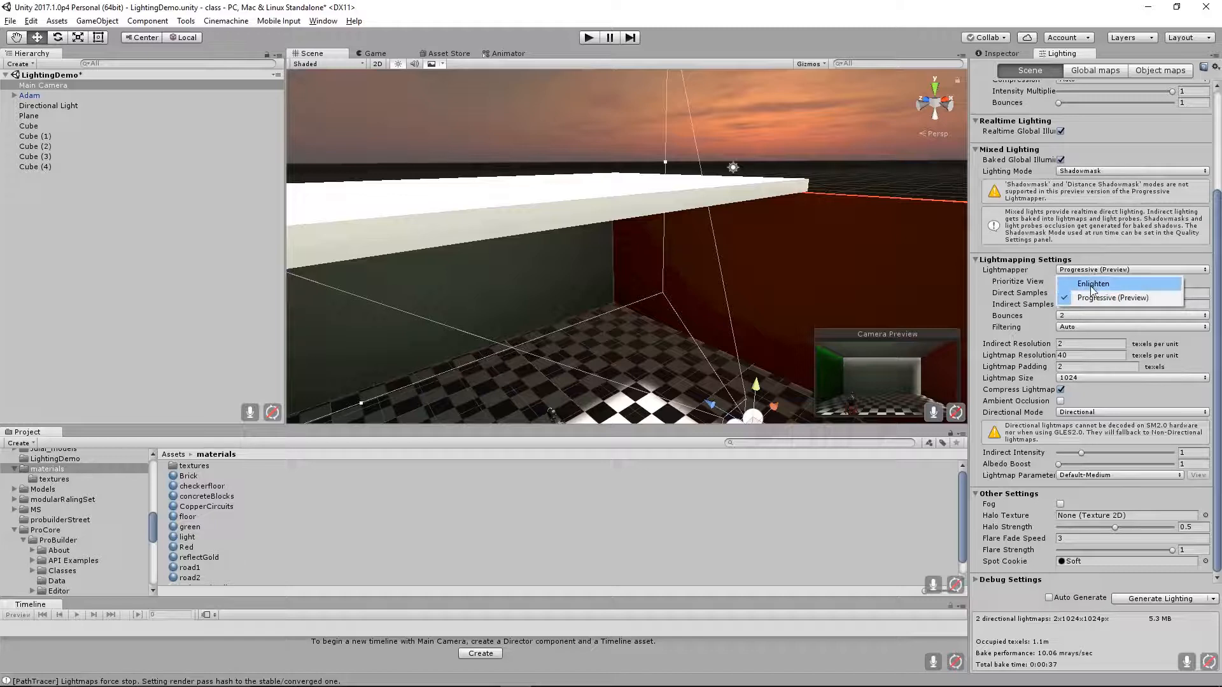
left_click(1090, 281)
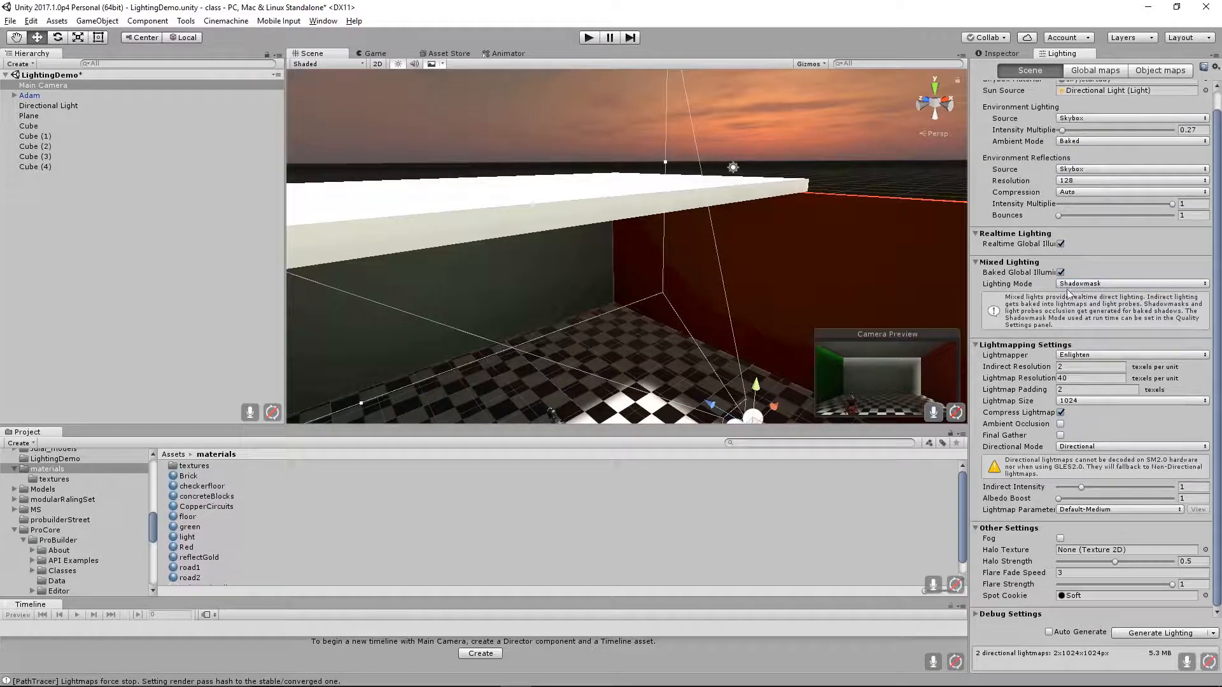
left_click(1085, 378)
View the room in the Wireframe, Shaded Wireframe, Shadow Cascades, realtime Indirect and realtime Albedo draw modes.
right_click_drag(640, 329, 706, 279, "alt")
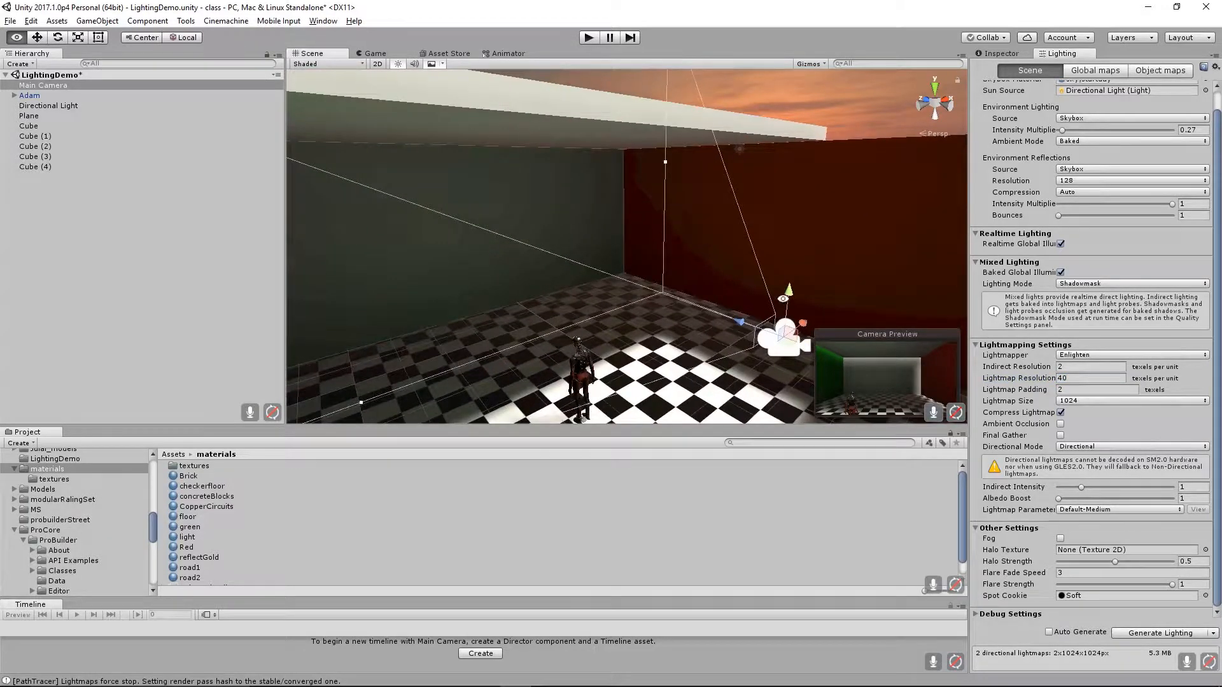
left_click_drag(707, 279, 713, 302, "alt")
right_click_drag(701, 285, 729, 280, "alt")
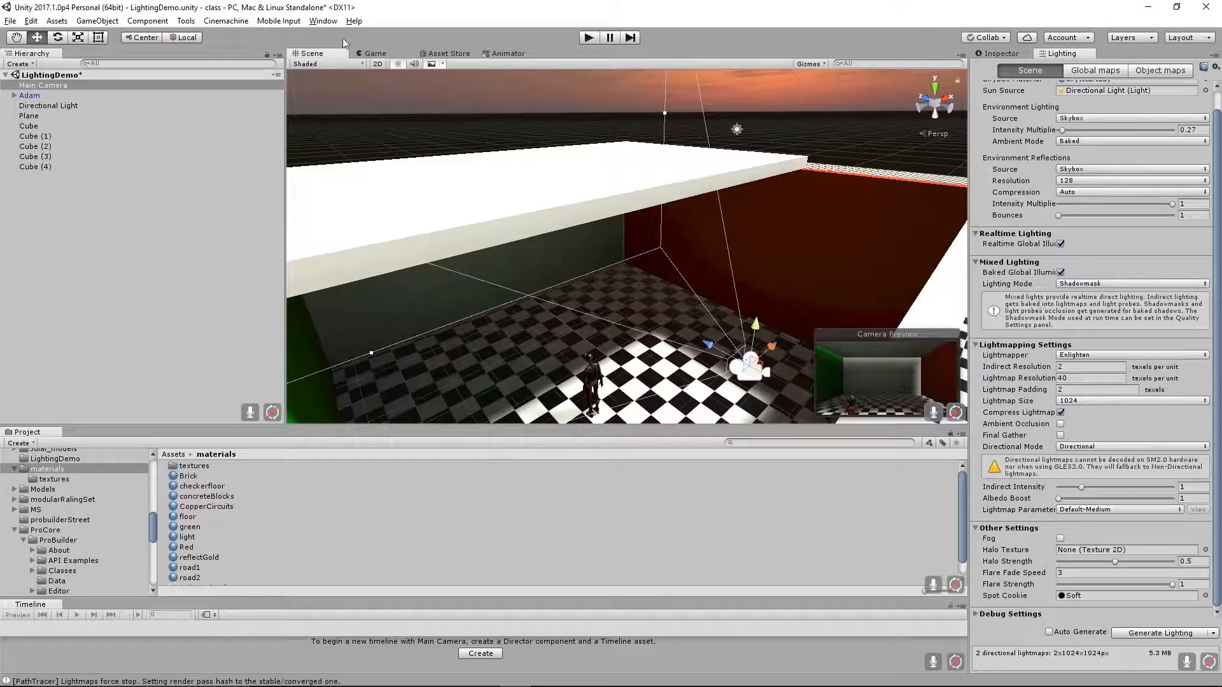
left_click(319, 63)
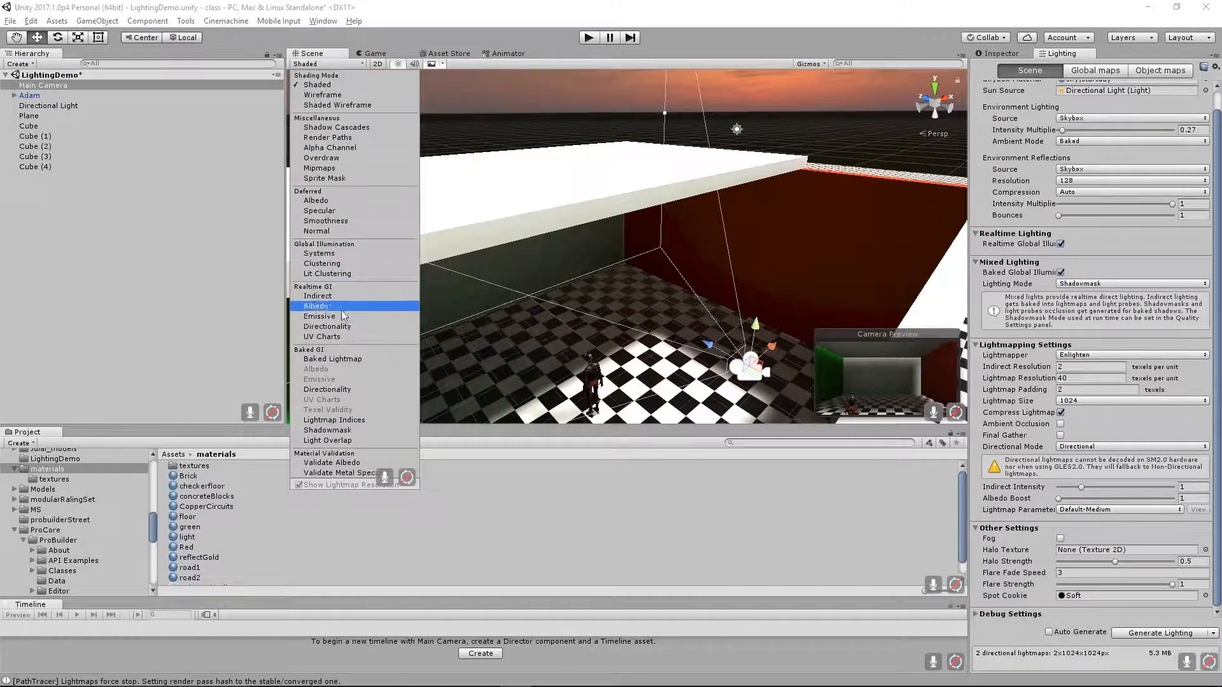
left_click(315, 63)
left_click(353, 63)
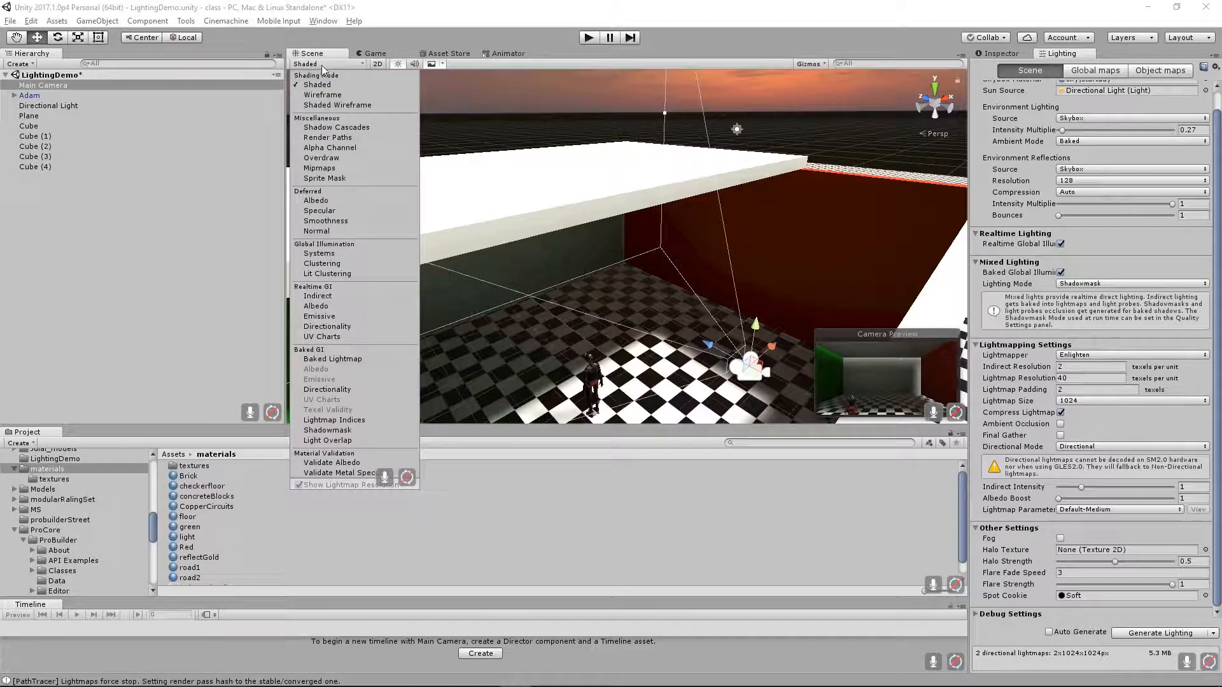
left_click(329, 97)
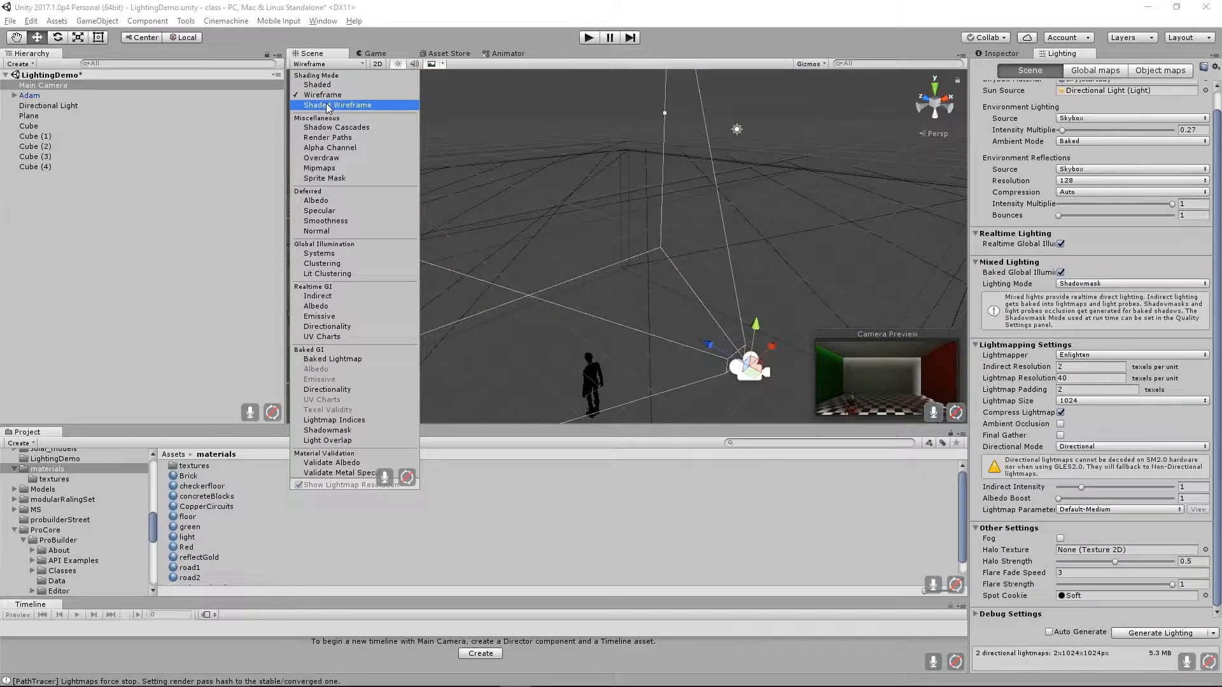
left_click(329, 106)
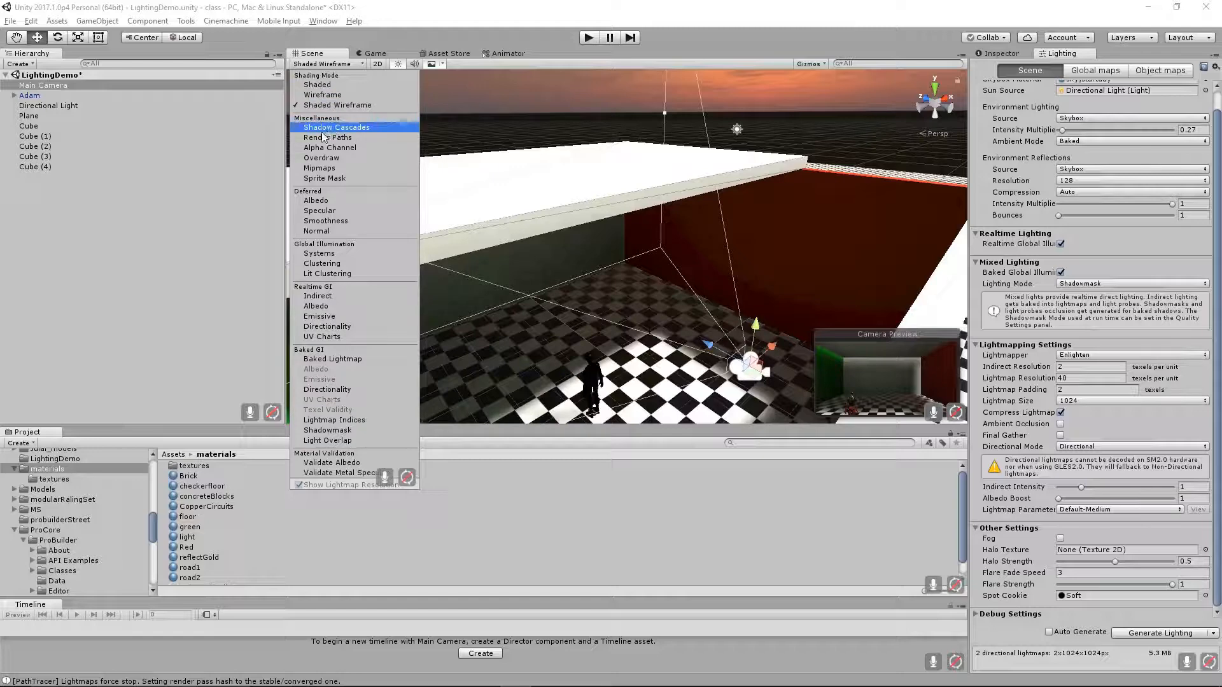
left_click(328, 128)
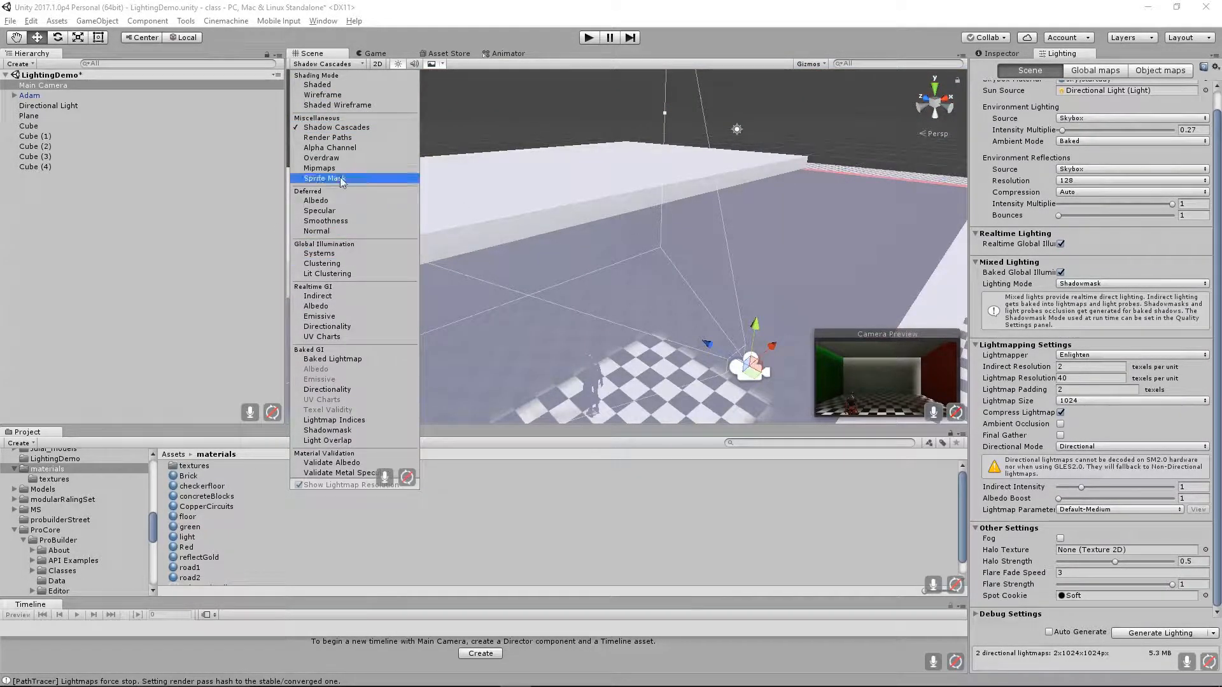
left_click(317, 296)
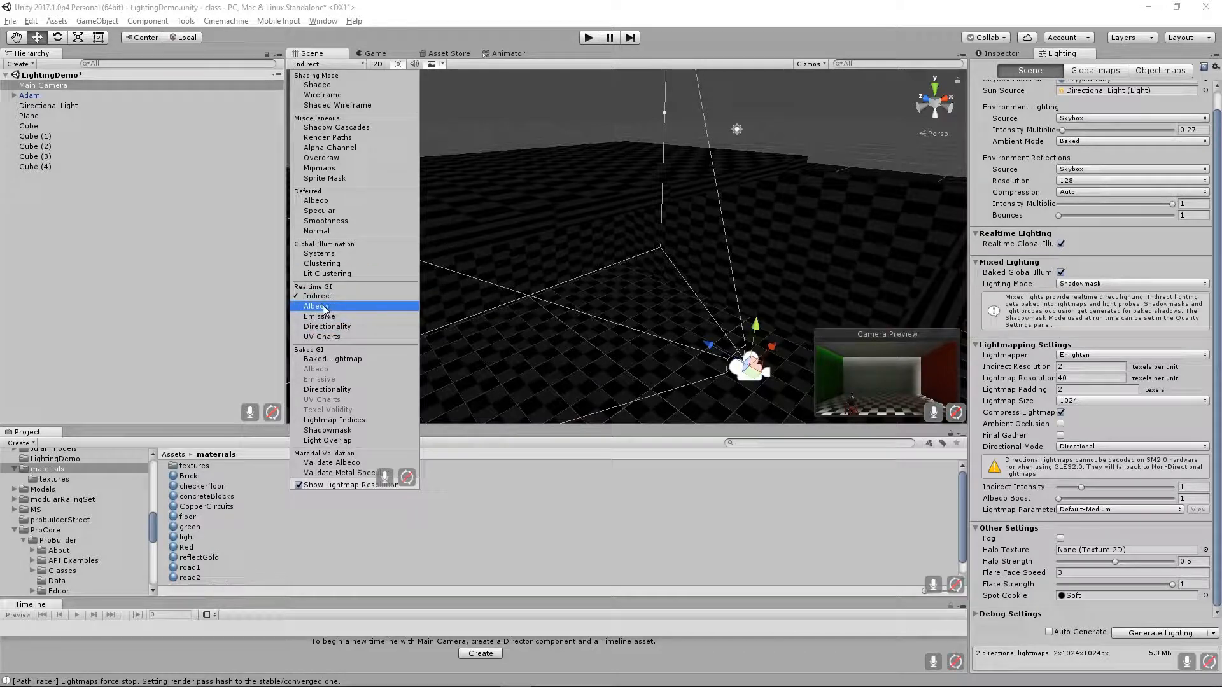
left_click(325, 309)
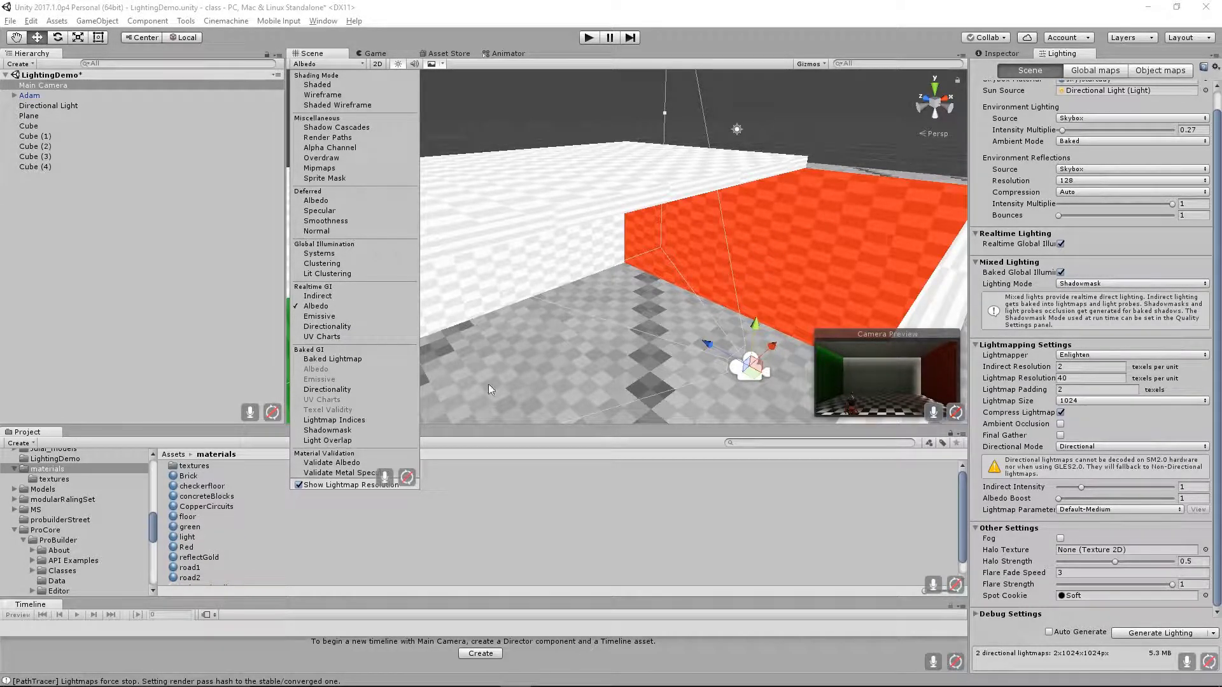
Show the scene in the Baked Lightmap draw mode and set the Lightmap Resolution to 20 texels per unit.
left_click(324, 359)
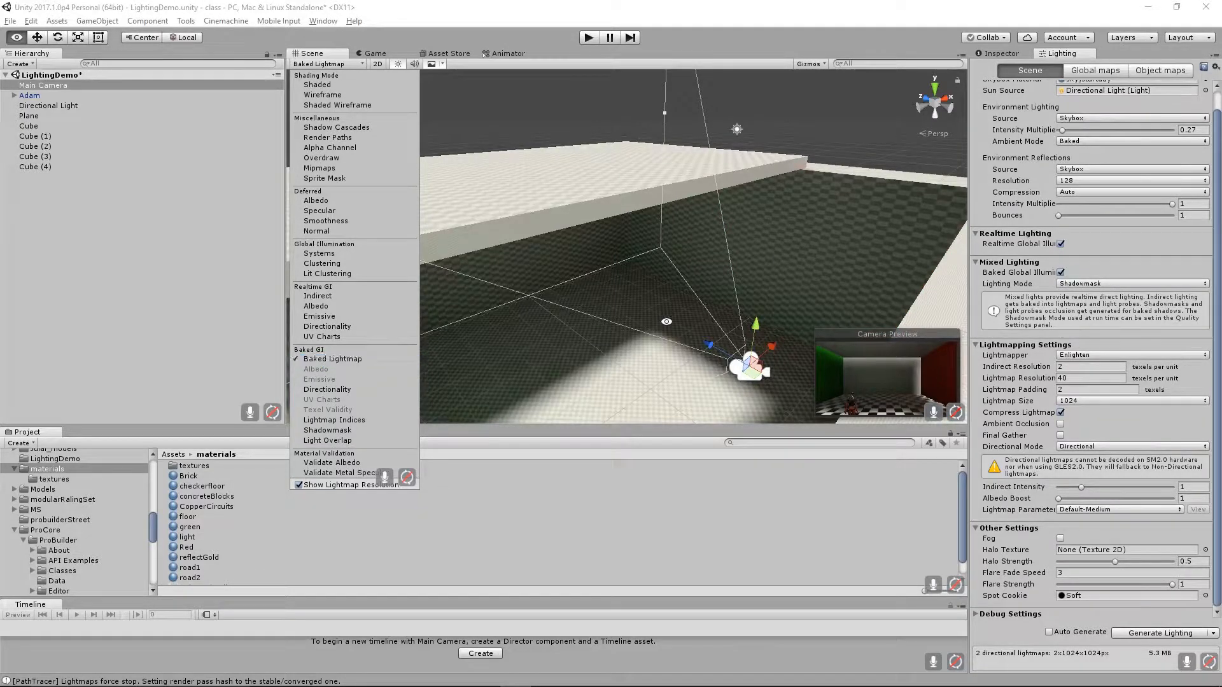
mouse_move(720, 316)
left_mouse_down("alt")
mouse_move(692, 304)
mouse_move(638, 319)
mouse_move(723, 295)
mouse_move(715, 273)
mouse_move(655, 308)
mouse_move(621, 355)
mouse_move(528, 392)
mouse_move(657, 292)
mouse_move(662, 333)
mouse_move(592, 355)
left_mouse_up("alt")
right_click_drag(591, 354, 717, 335, "alt")
left_click_drag(717, 336, 983, 336, "alt")
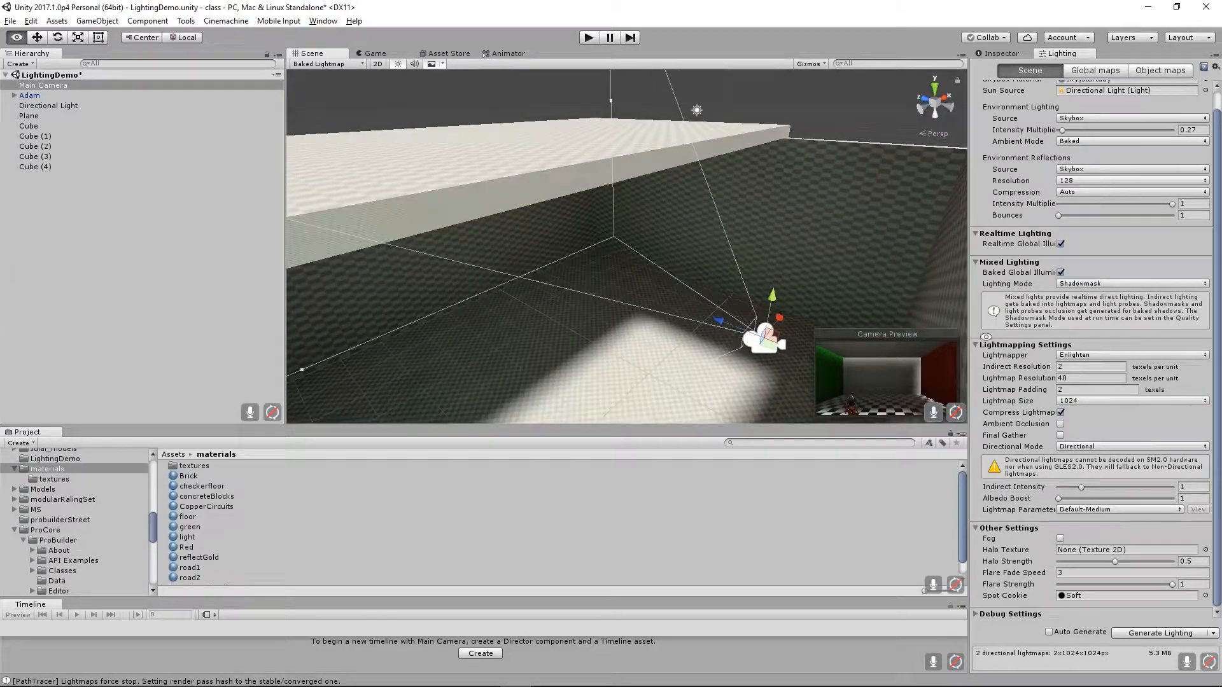
left_click(1077, 377)
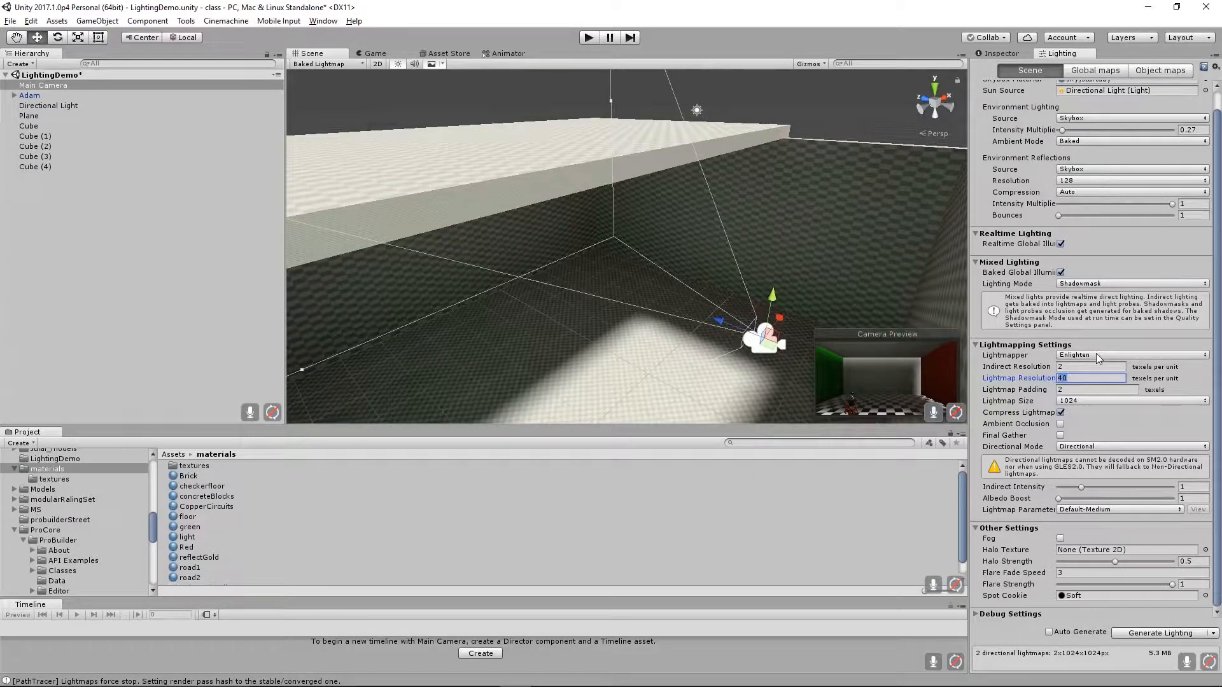
type("20")
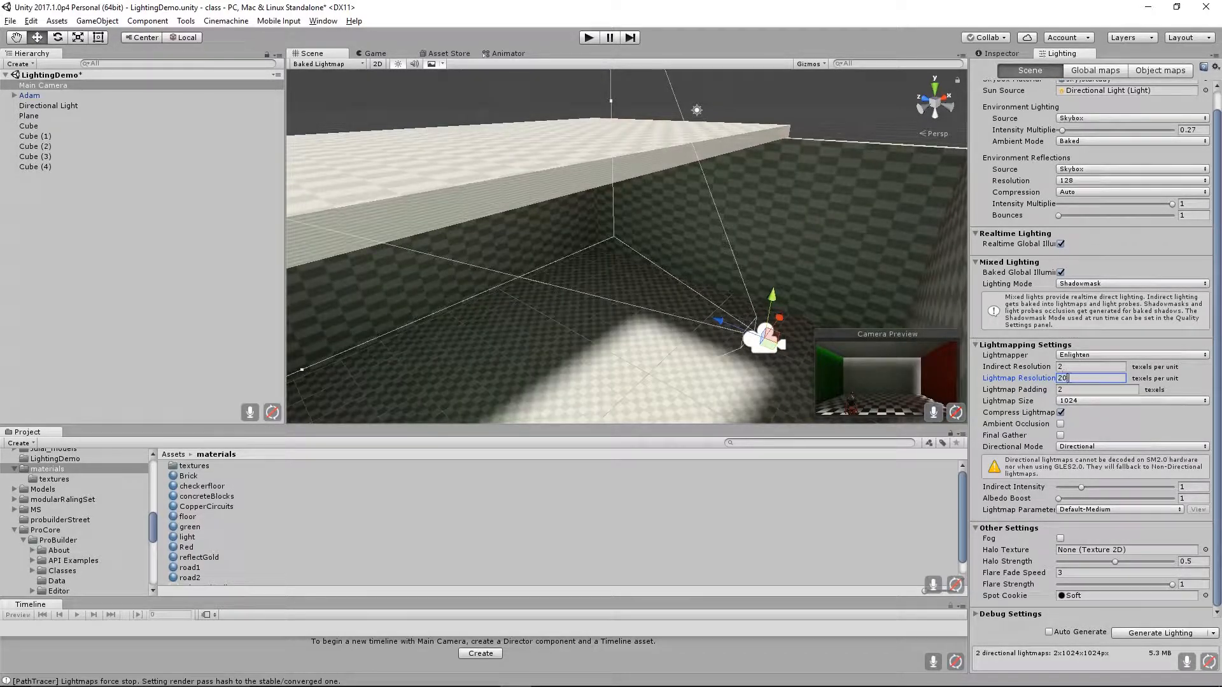
left_click(1071, 380)
Enable Final Gather for the lightmaps with a Ray Count of 128.
left_click(1060, 437)
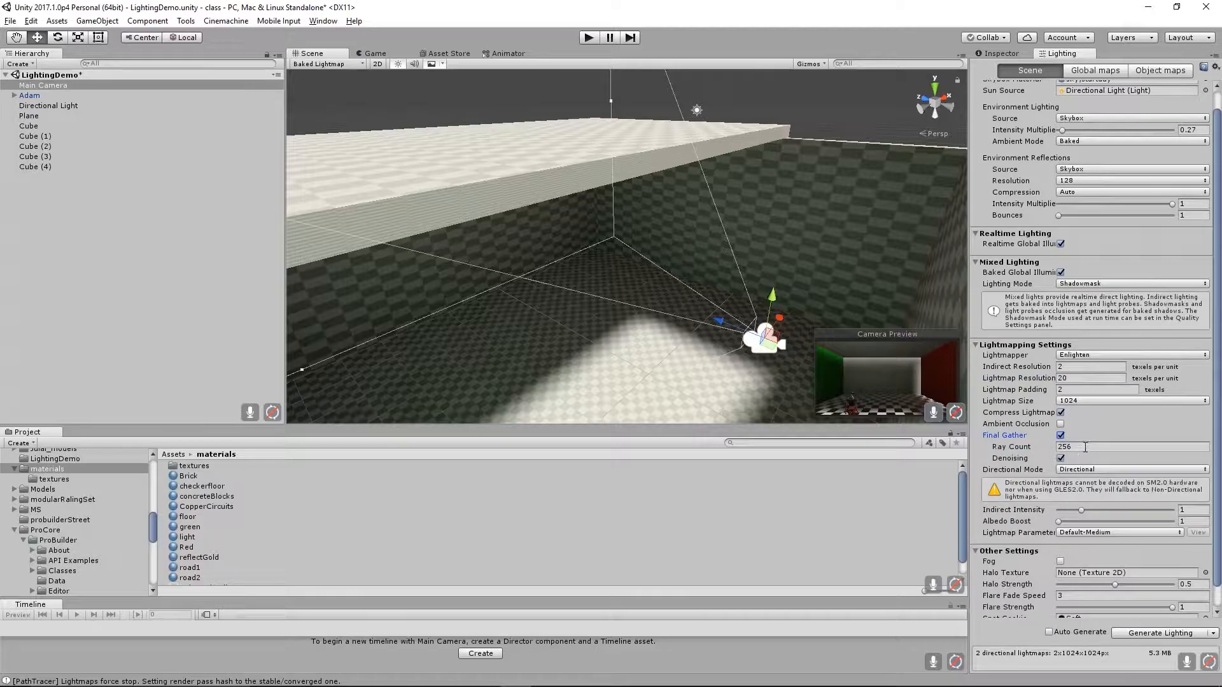
left_click(1085, 446)
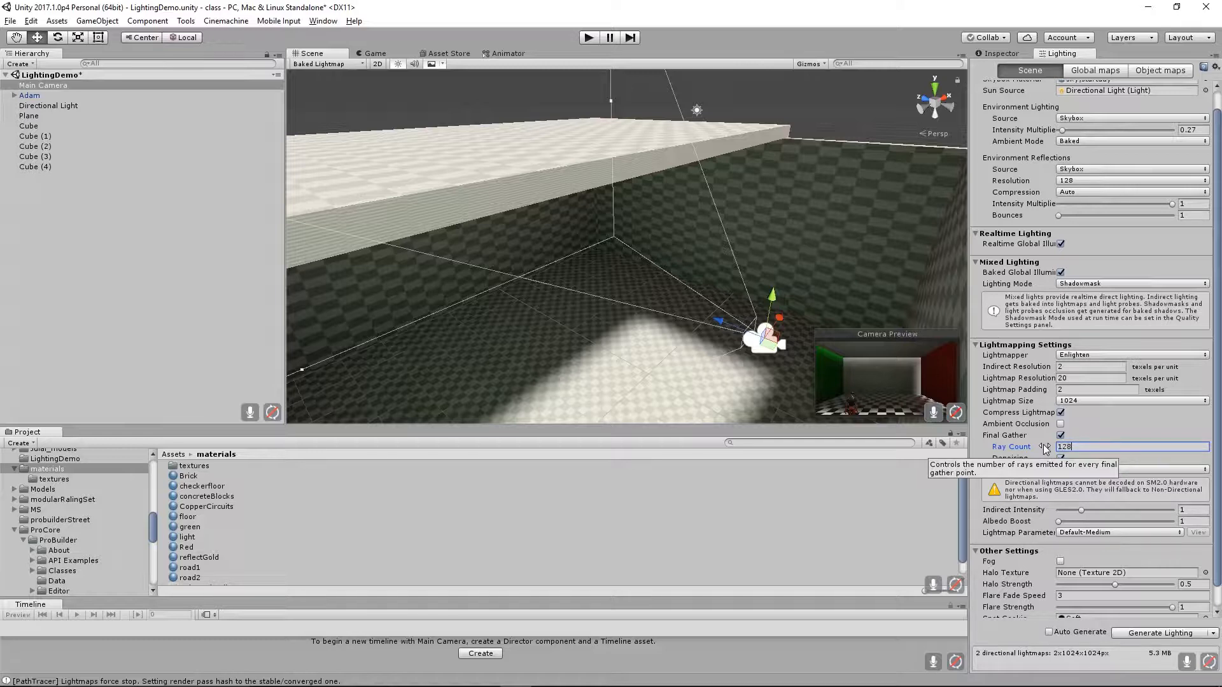
left_click(1076, 390)
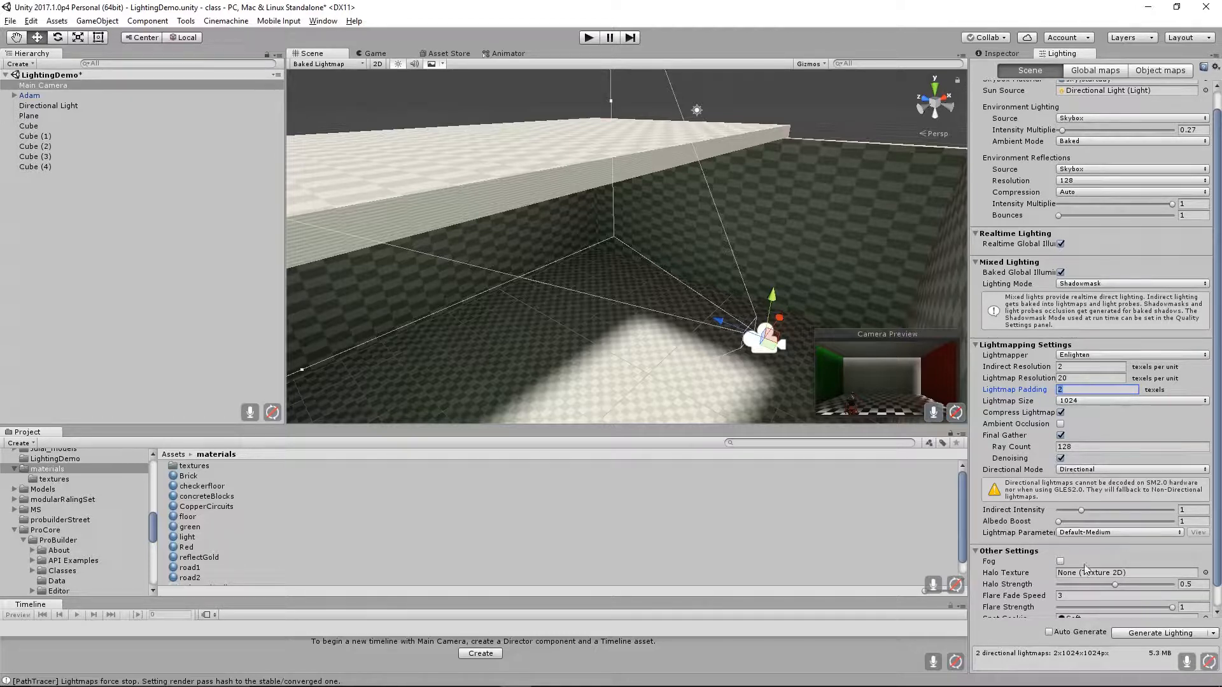
scroll(1112, 582, "down", 1)
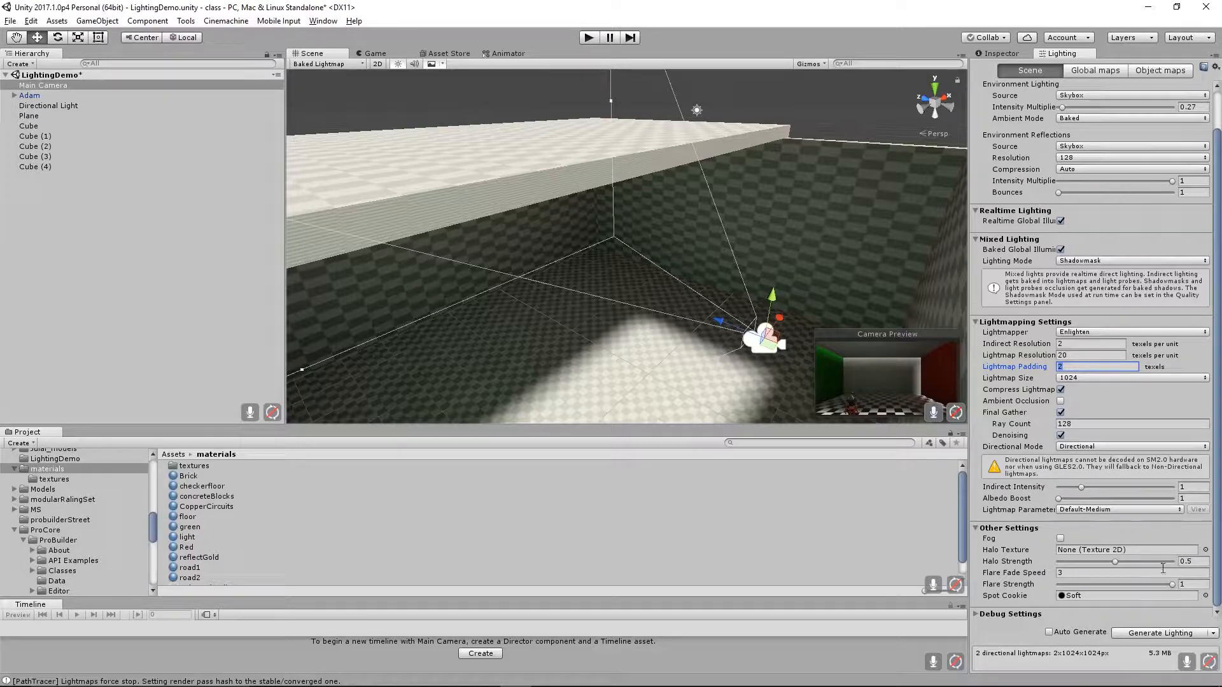
Return the scene view to the Shaded draw mode and generate the lighting with Enlighten.
left_click(322, 65)
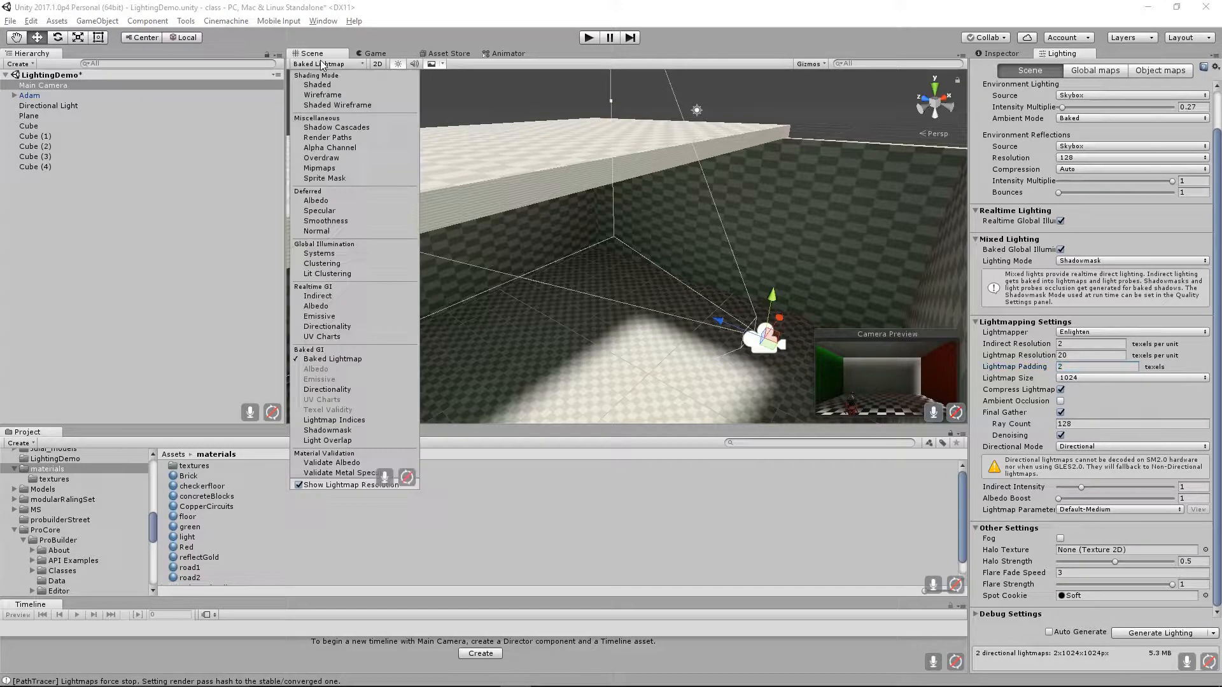
left_click(322, 86)
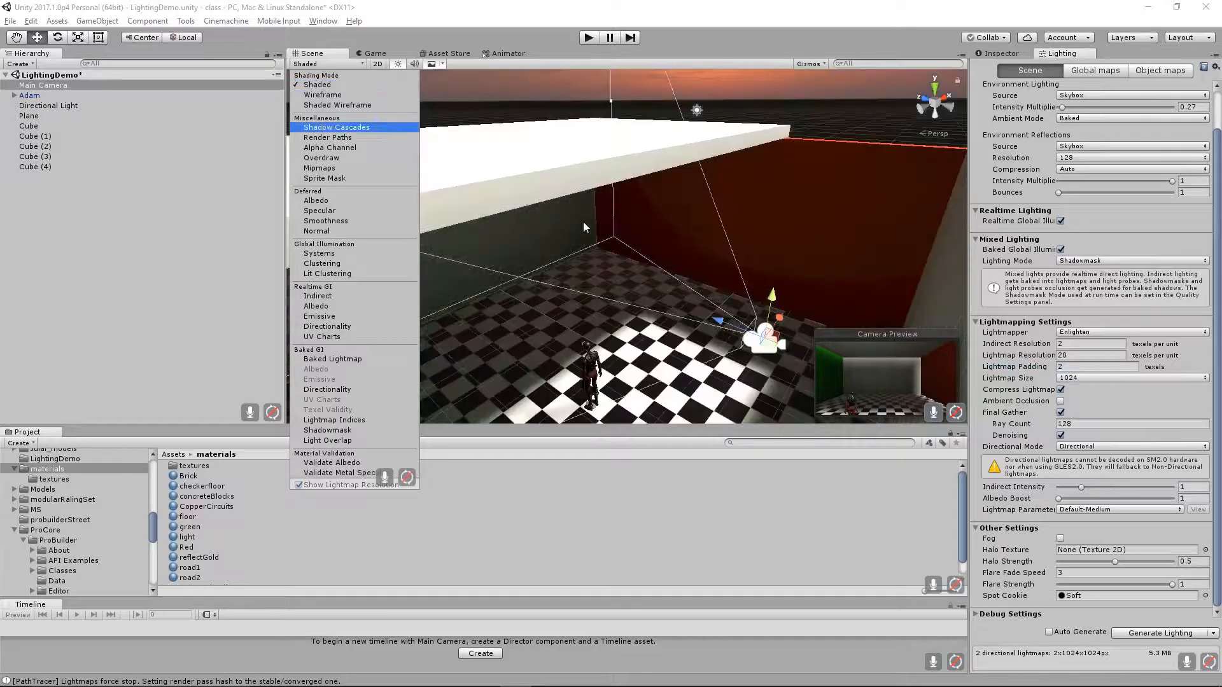
left_click(1162, 638)
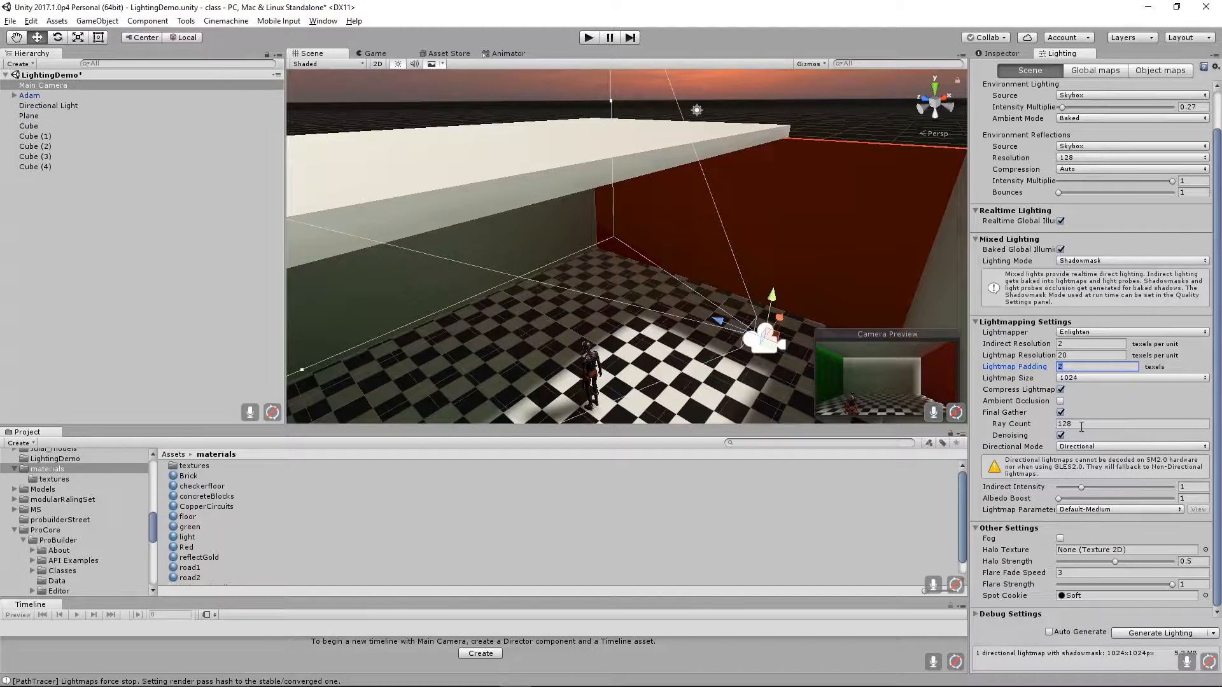
Inspect the Enlighten bake's colour bounce on the walls, ceiling and floor inside the room and in the game view.
left_click_drag(745, 256, 663, 180, "alt")
right_click_drag(663, 180, 821, 279, "alt")
left_click_drag(821, 278, 687, 213, "alt")
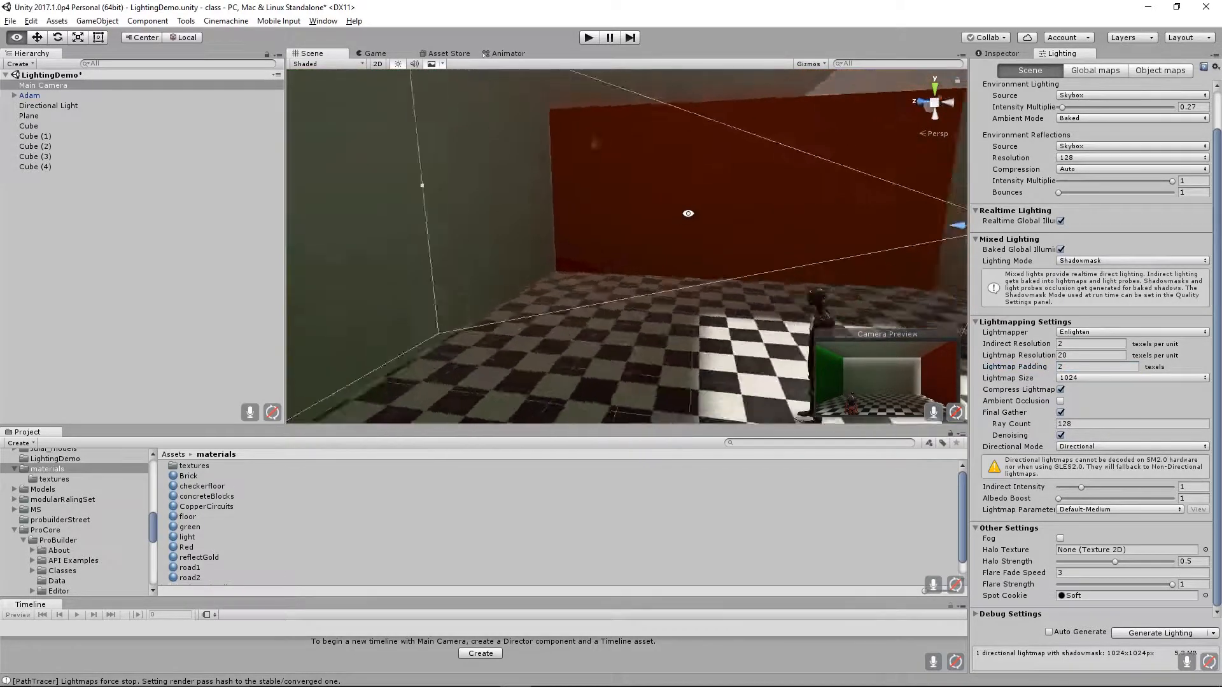
middle_click_drag(687, 212, 642, 219, "alt")
left_click_drag(642, 220, 603, 227, "alt")
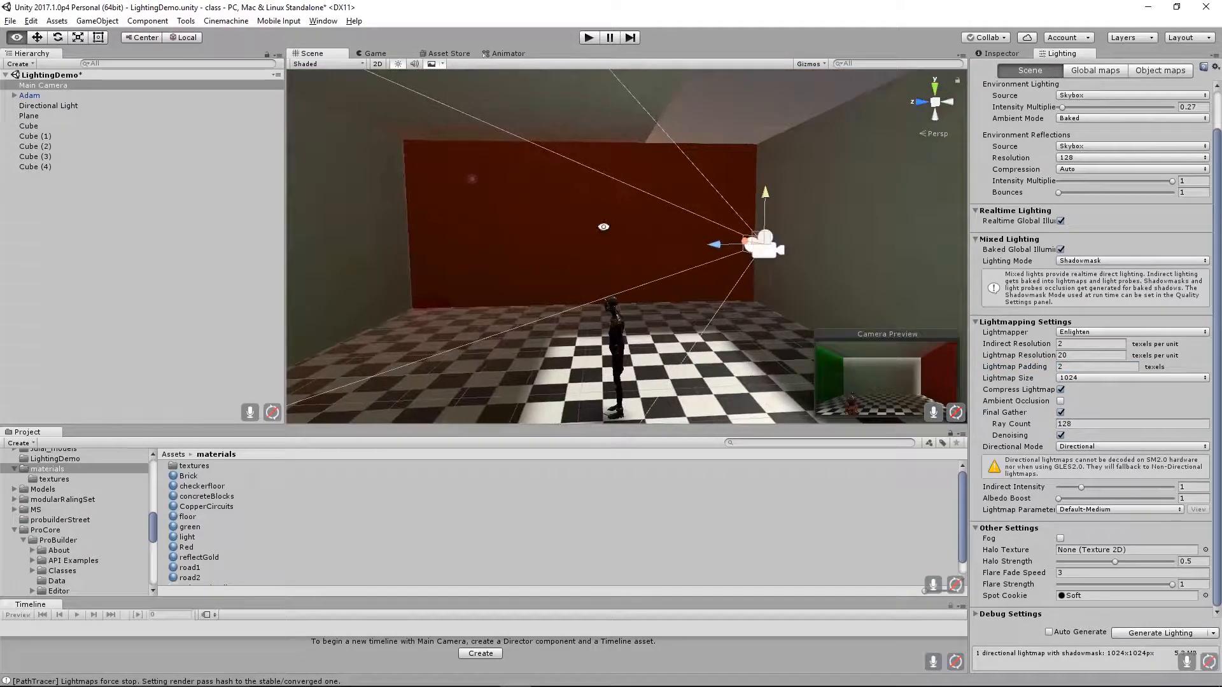
left_click(375, 53)
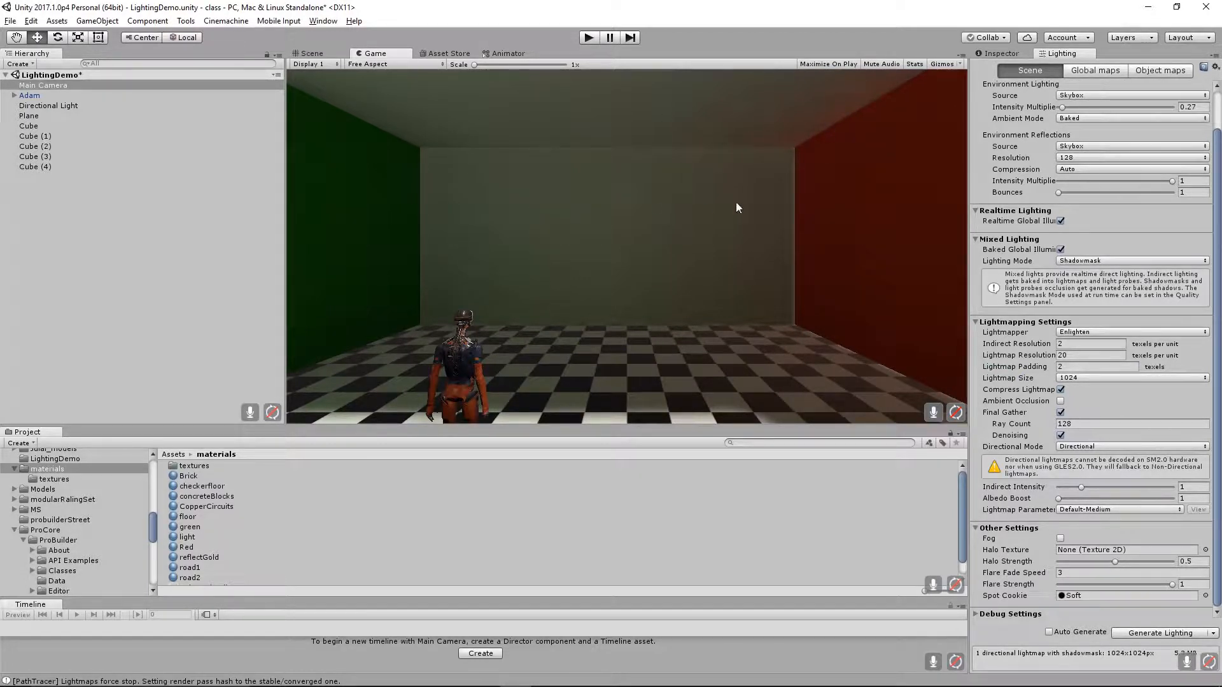
key("alt")
key("alt")
Go back to the scene view and turn off its scene lighting.
left_click(313, 53)
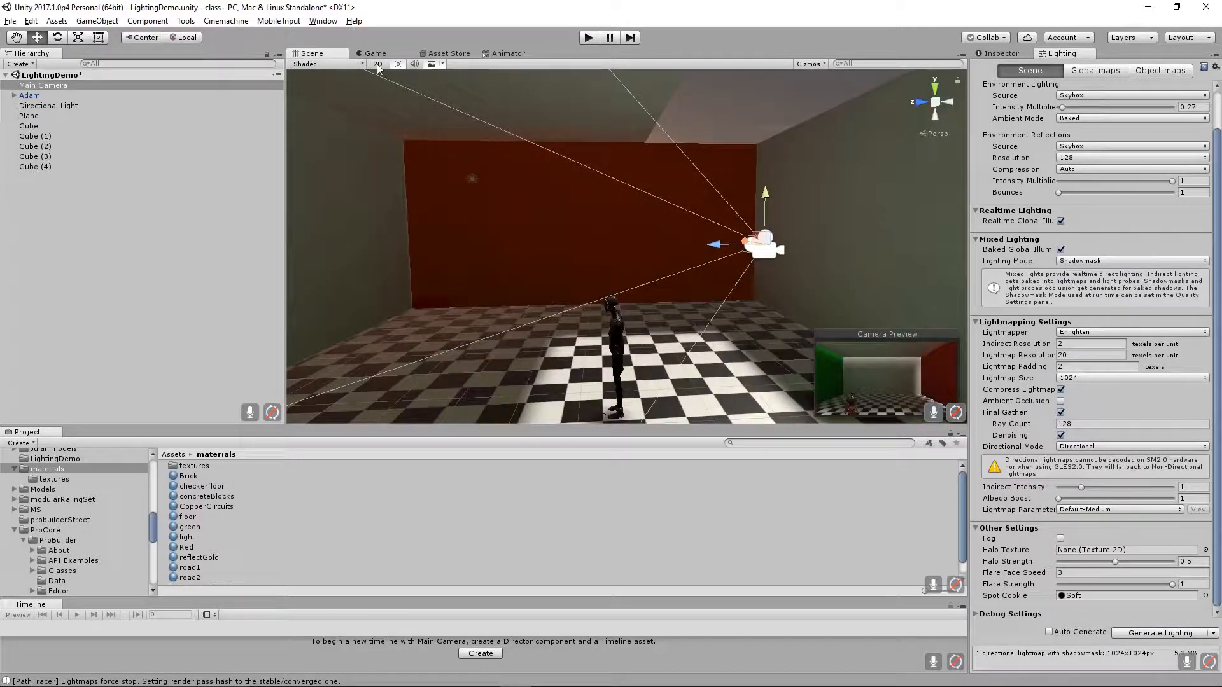
left_click(399, 63)
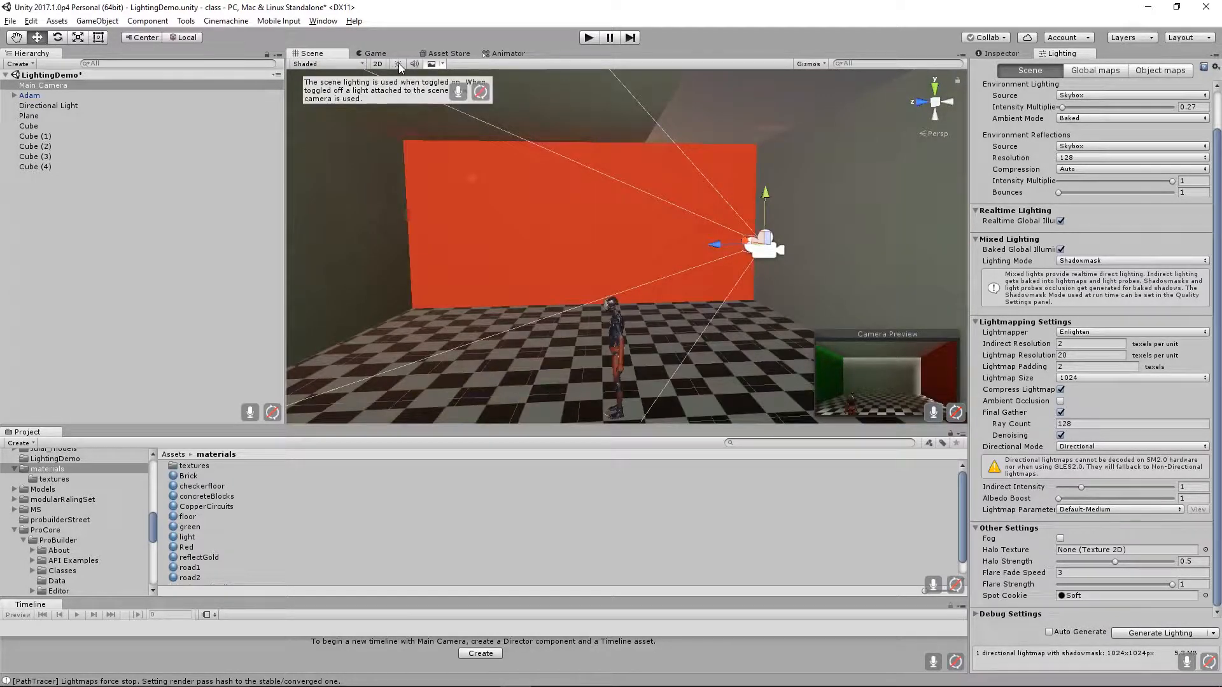
Turn on scene lighting in the Scene view and bring the room's interior into view.
left_click(399, 63)
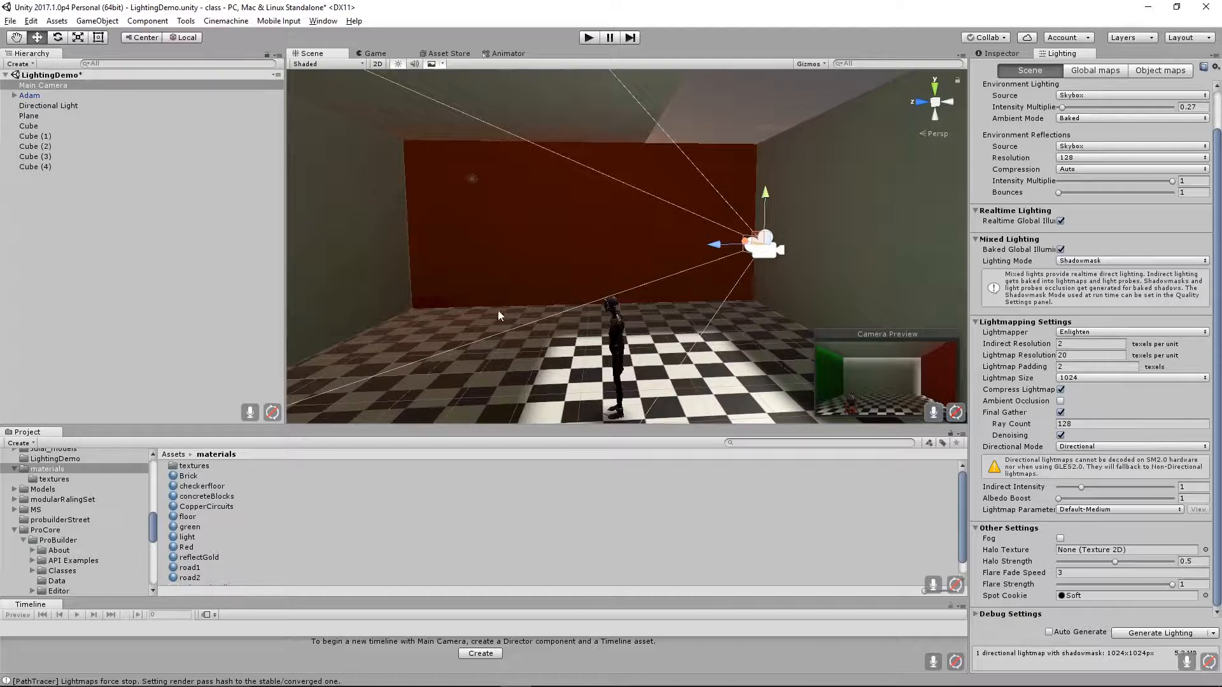
left_click_drag(611, 271, 424, 349, "alt")
left_click_drag(432, 276, 532, 276, "alt")
left_click_drag(512, 325, 560, 283, "alt")
scroll(590, 258, "down", 3)
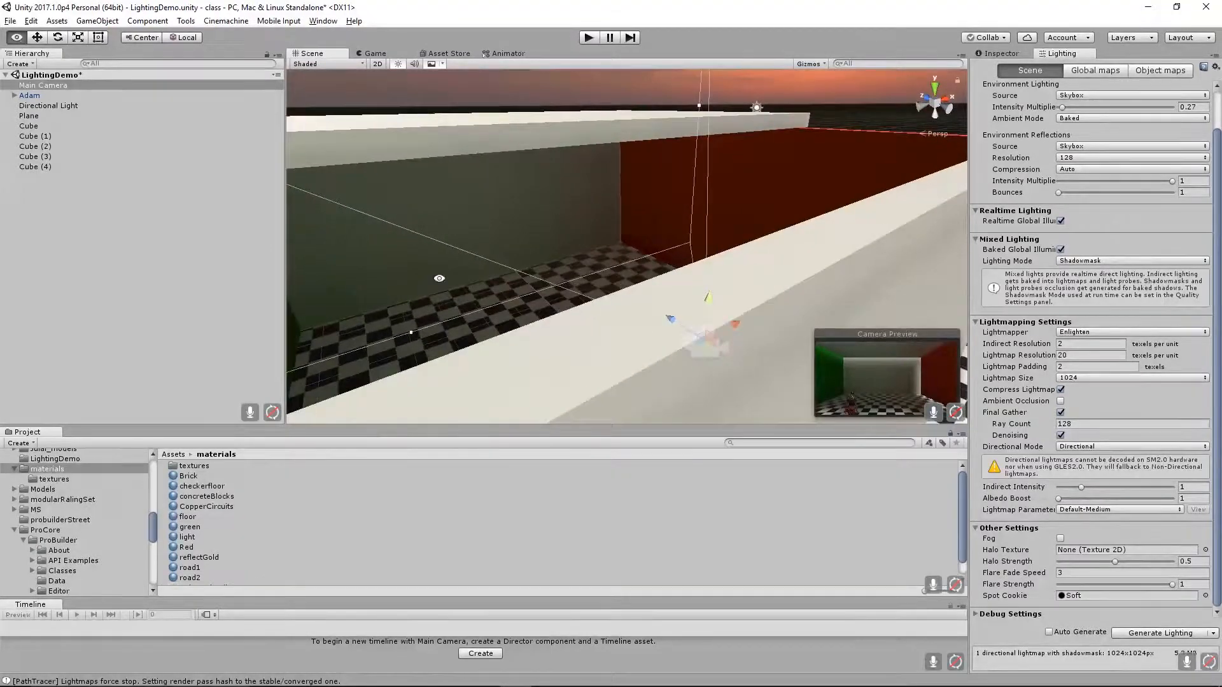
scroll(590, 258, "up", 4)
mouse_move(590, 257)
middle_mouse_down()
mouse_move(619, 267)
mouse_move(615, 256)
middle_mouse_up()
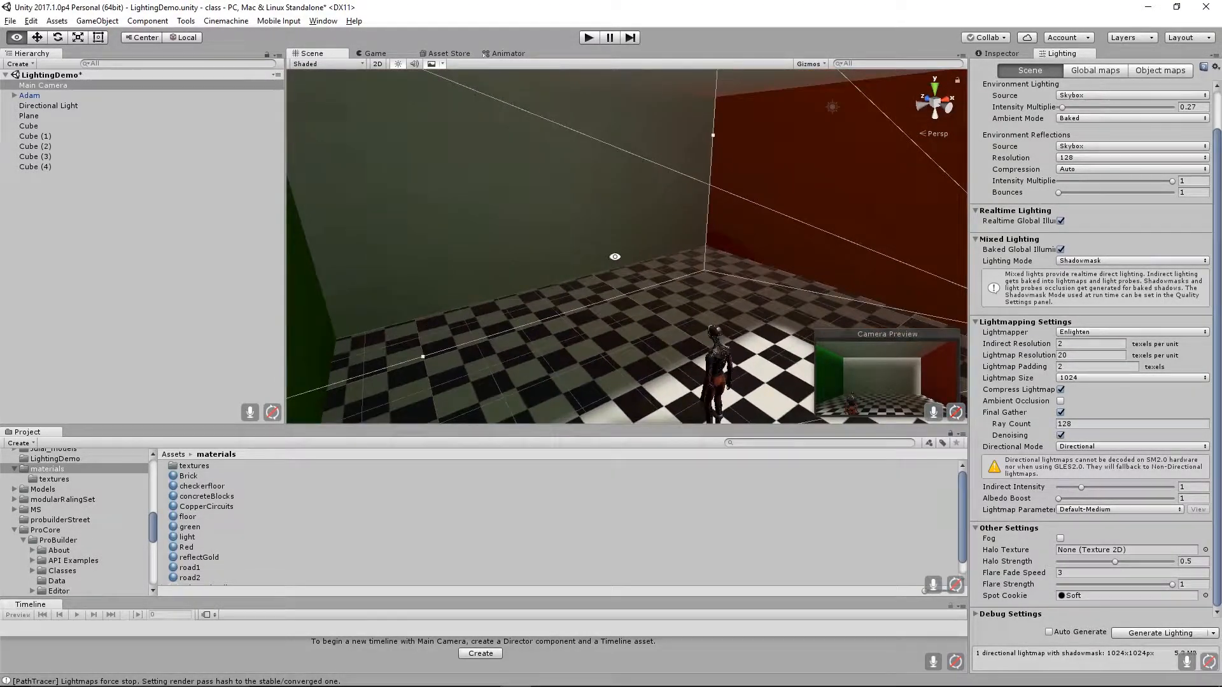
Add a cube to the room and flatten it into a thin slab with a Y scale of about 0.046.
left_click(58, 22)
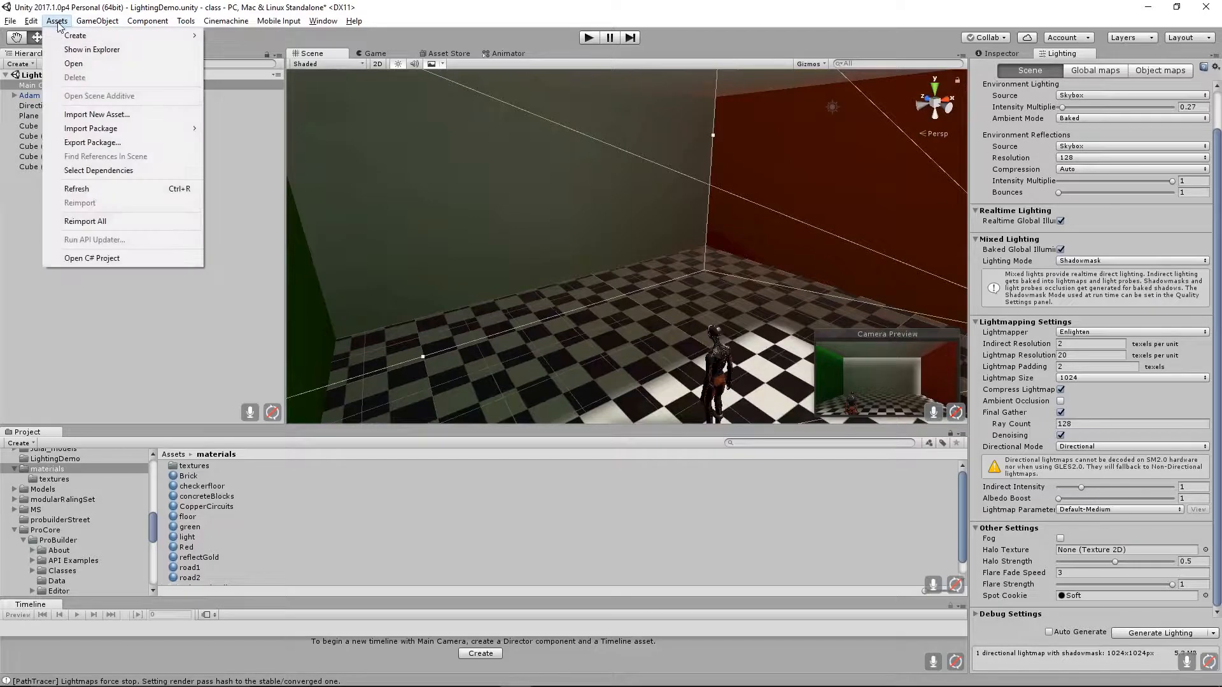
mouse_move(81, 24)
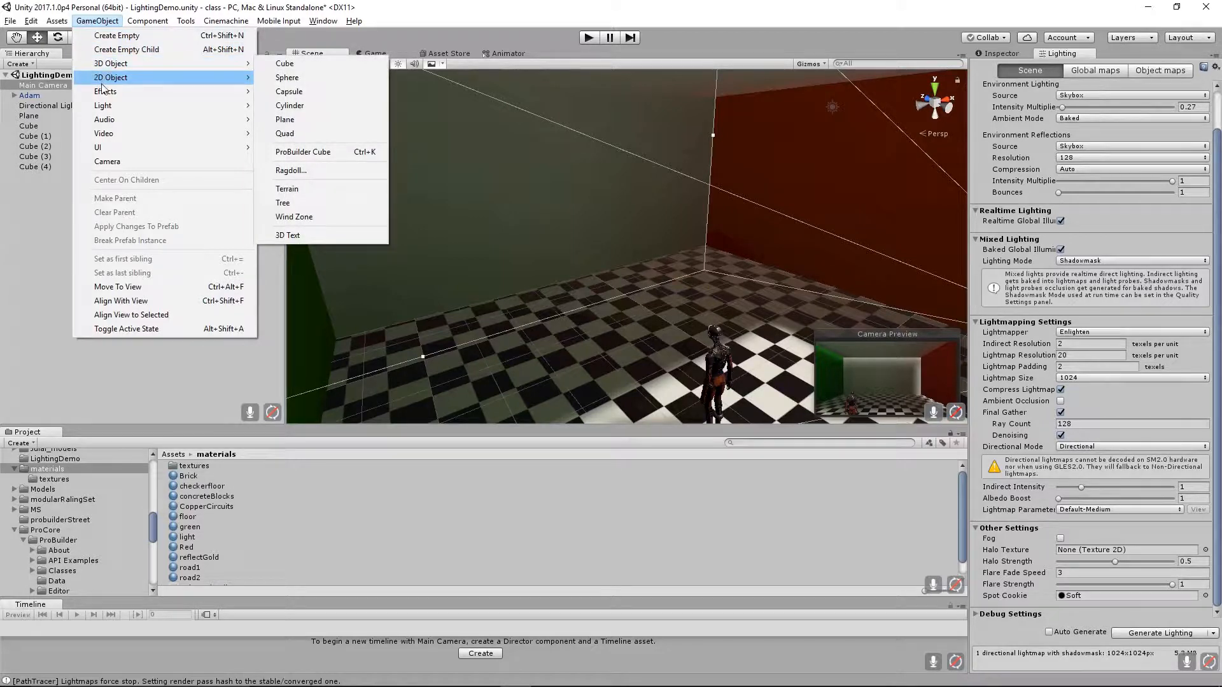
mouse_move(113, 64)
left_click(301, 70)
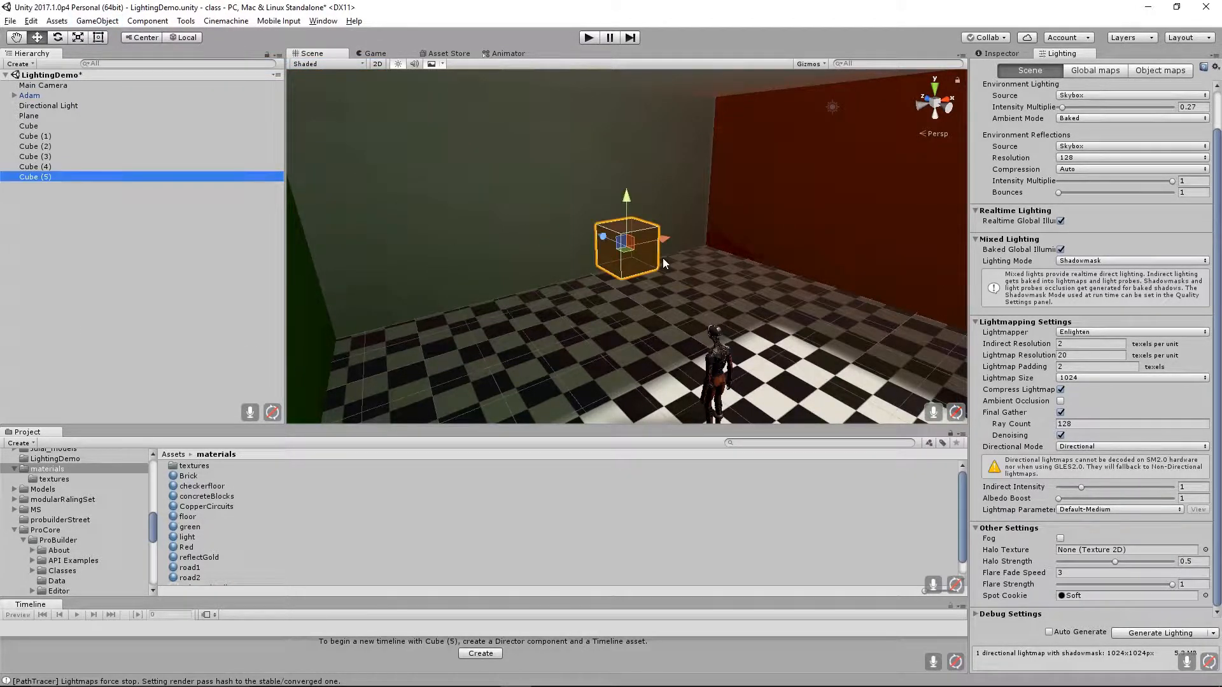
key("r")
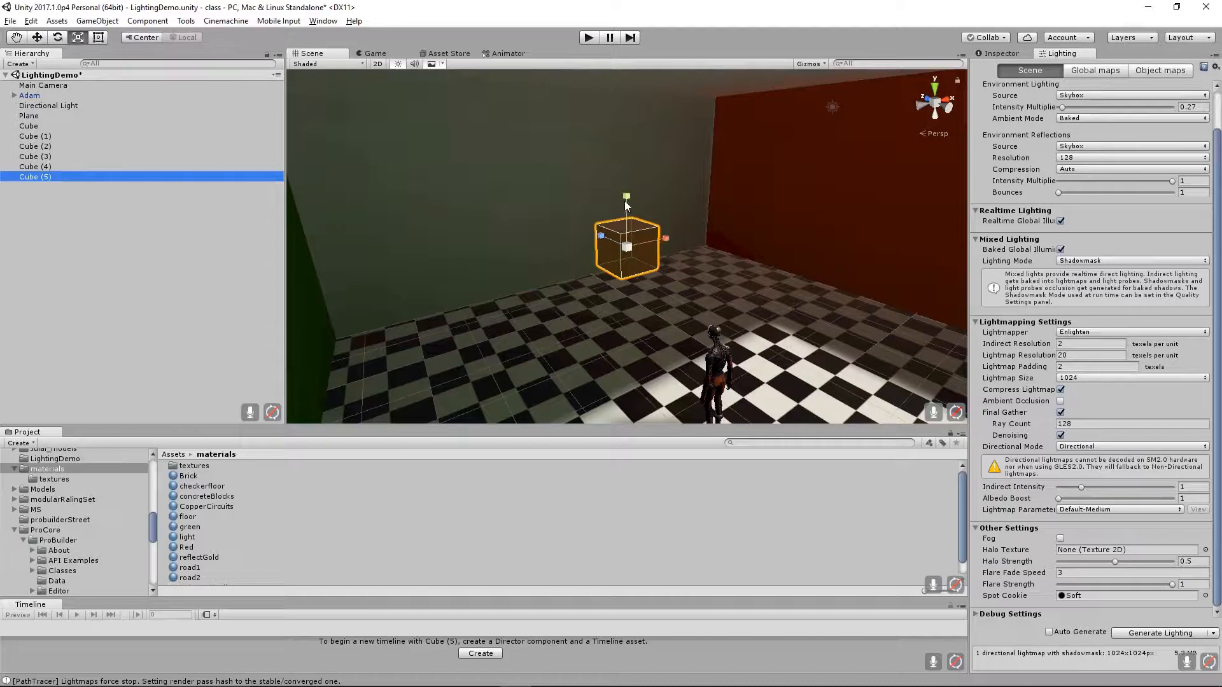
left_click_drag(624, 198, 624, 242)
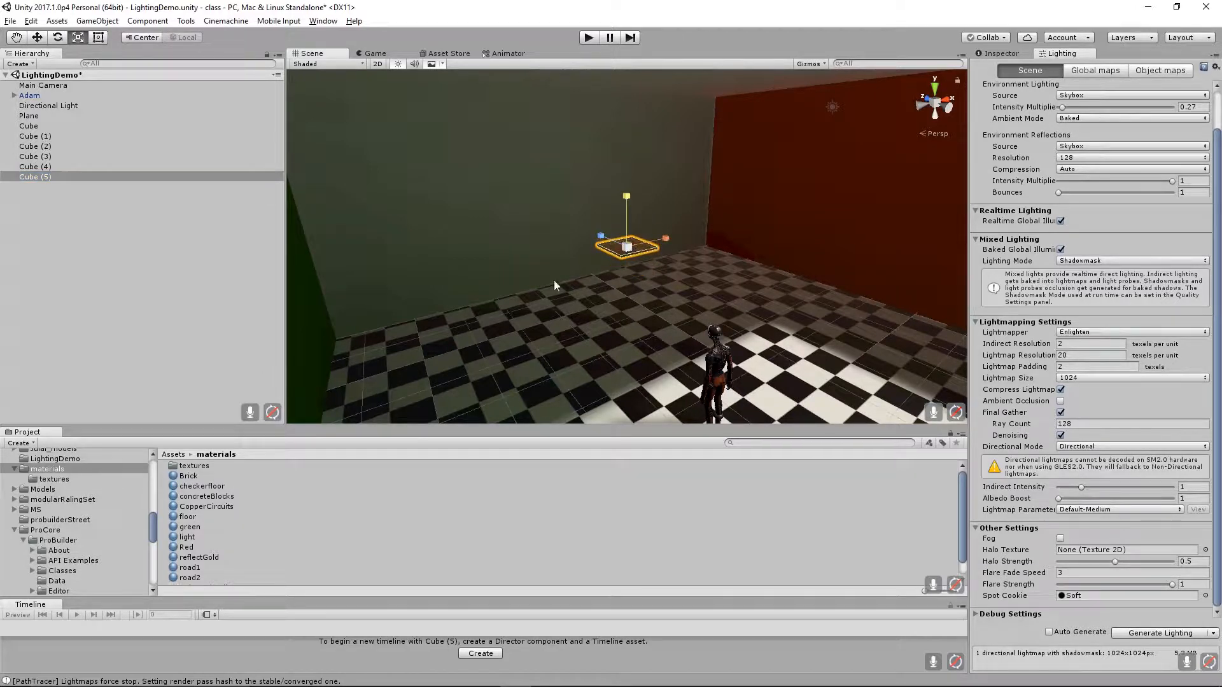
Apply the light material to the flattened cube.
left_click(184, 539)
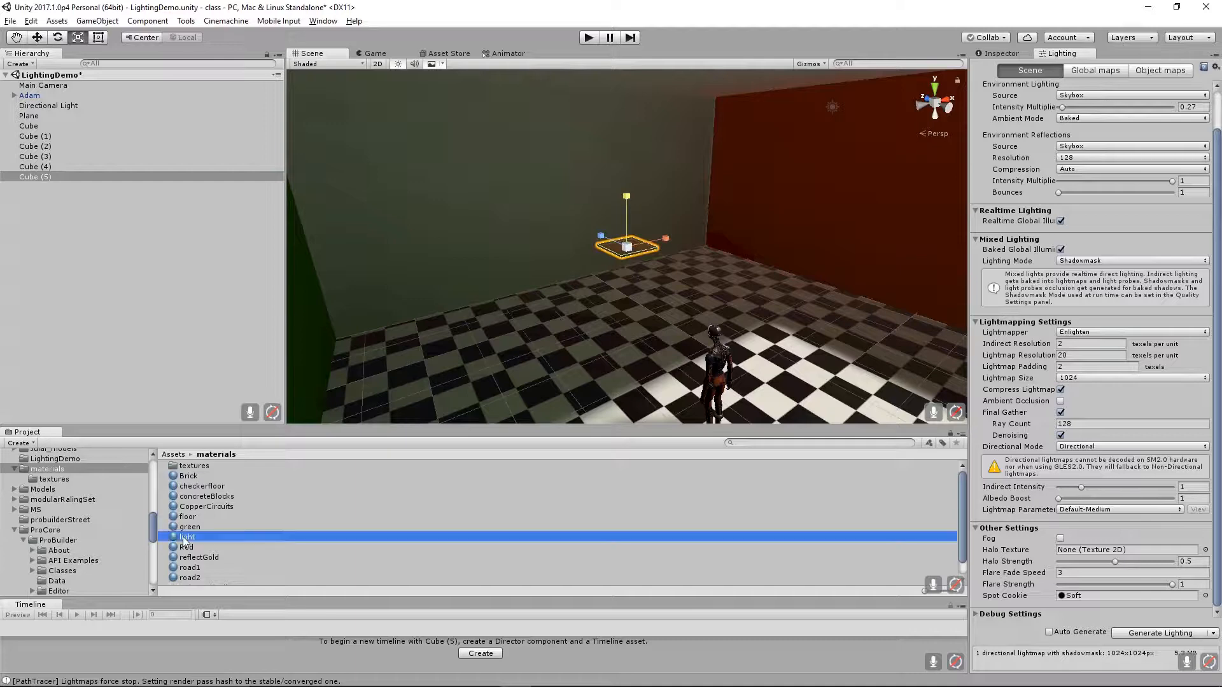
left_click_drag(184, 540, 615, 244)
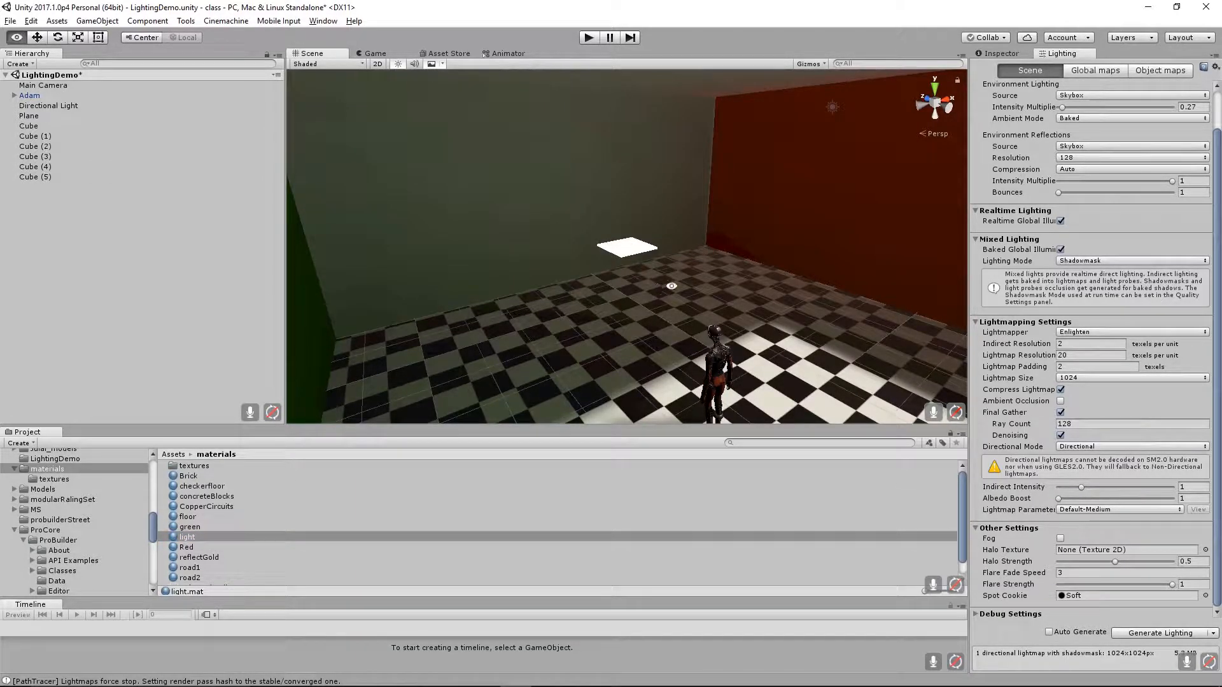
left_click_drag(670, 286, 624, 224, "alt")
right_click_drag(624, 224, 1025, 358, "alt")
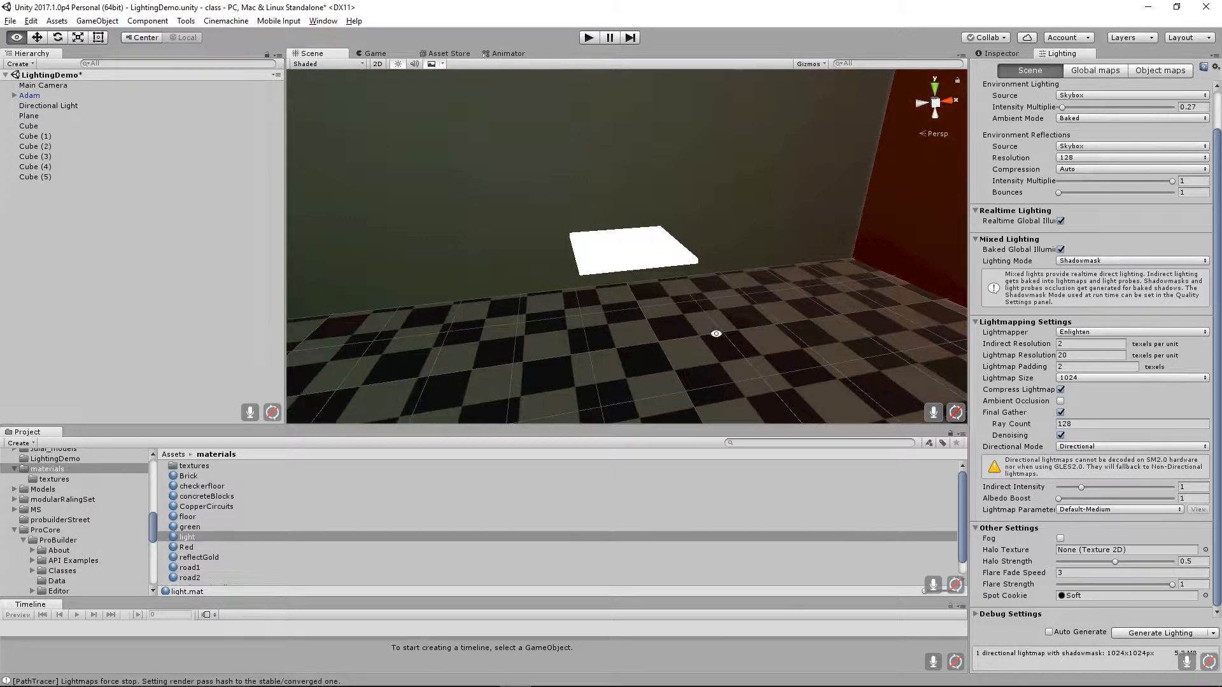
Set the emission colour of the slab's light material to pale yellow, about FEFFBD.
left_click(997, 53)
left_click(671, 245)
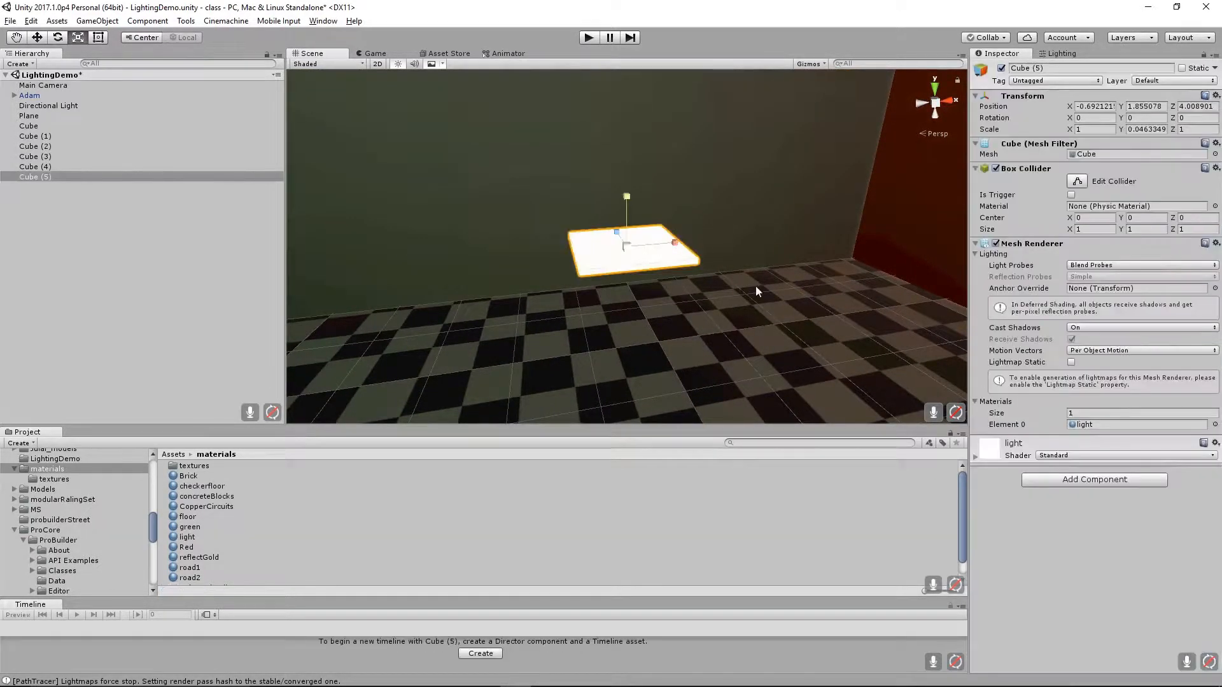
left_click(975, 457)
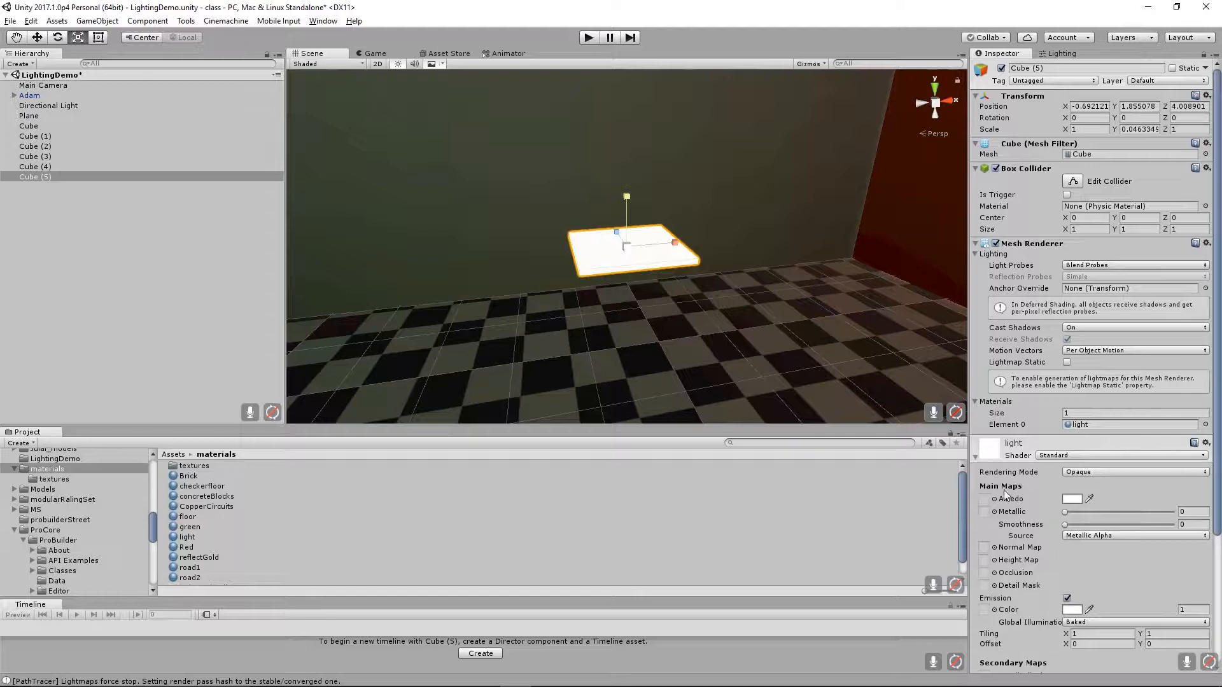
left_click(1075, 609)
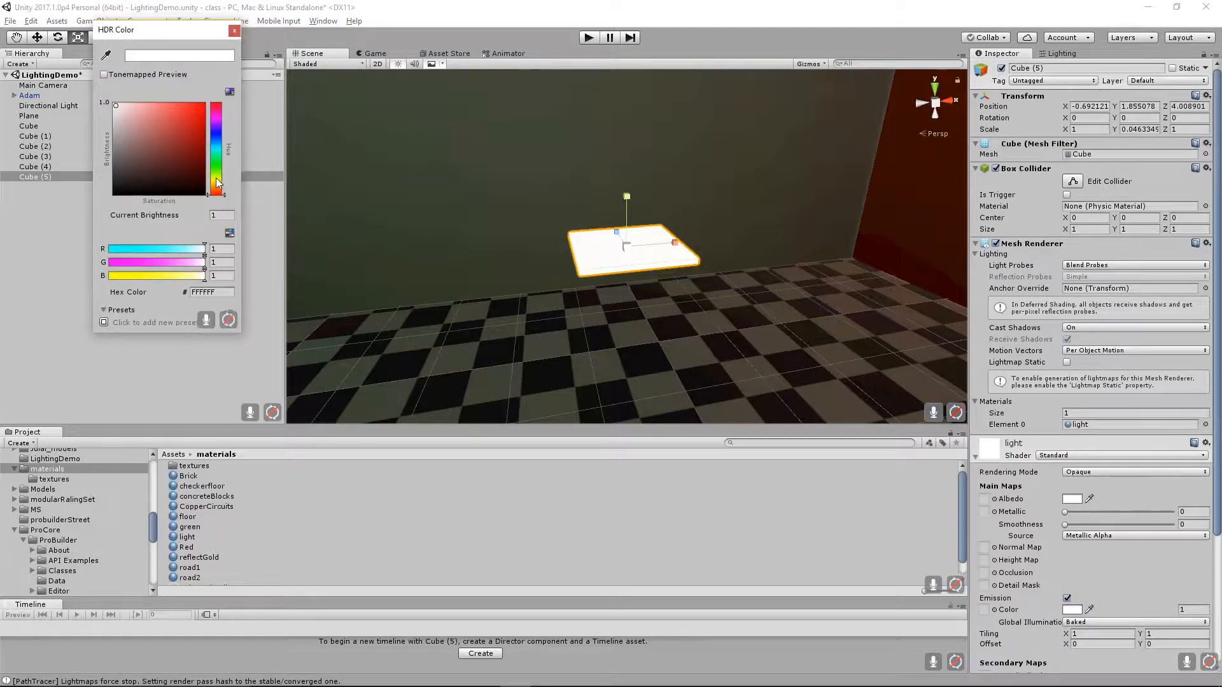
left_click_drag(216, 183, 214, 181)
left_click_drag(136, 109, 139, 103)
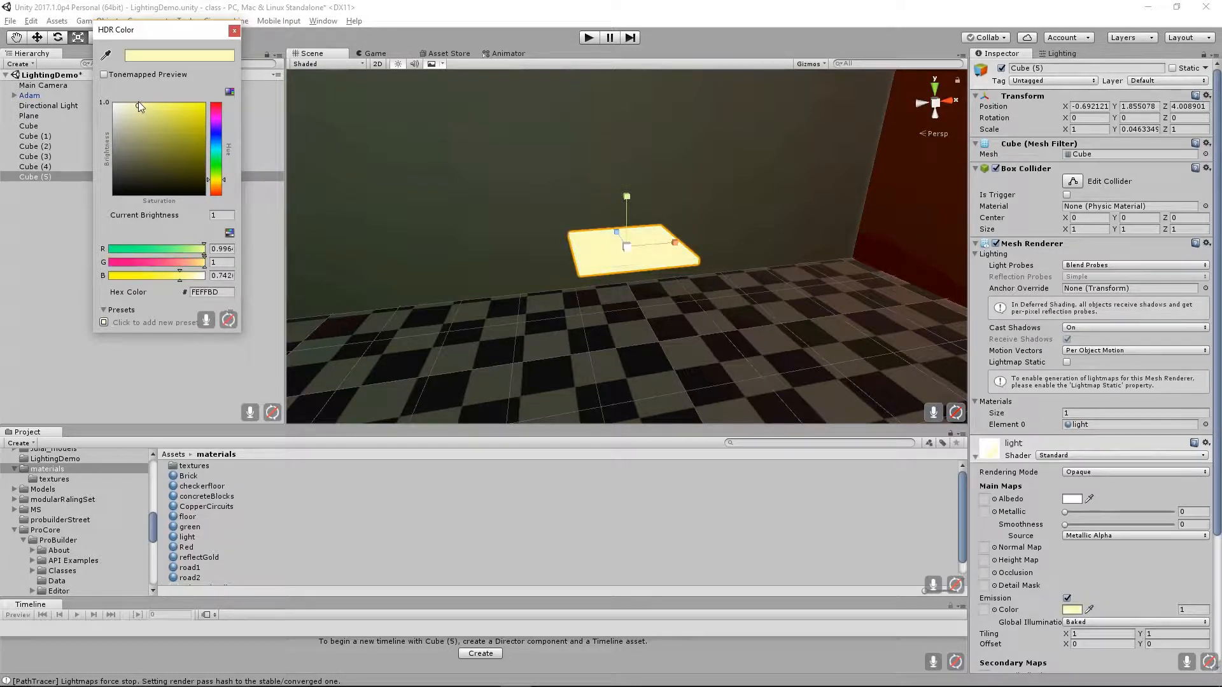
left_click(234, 31)
Set the light material's albedo to pale yellow, about F9FBD3, and its emission brightness to 1.124.
left_click(1074, 500)
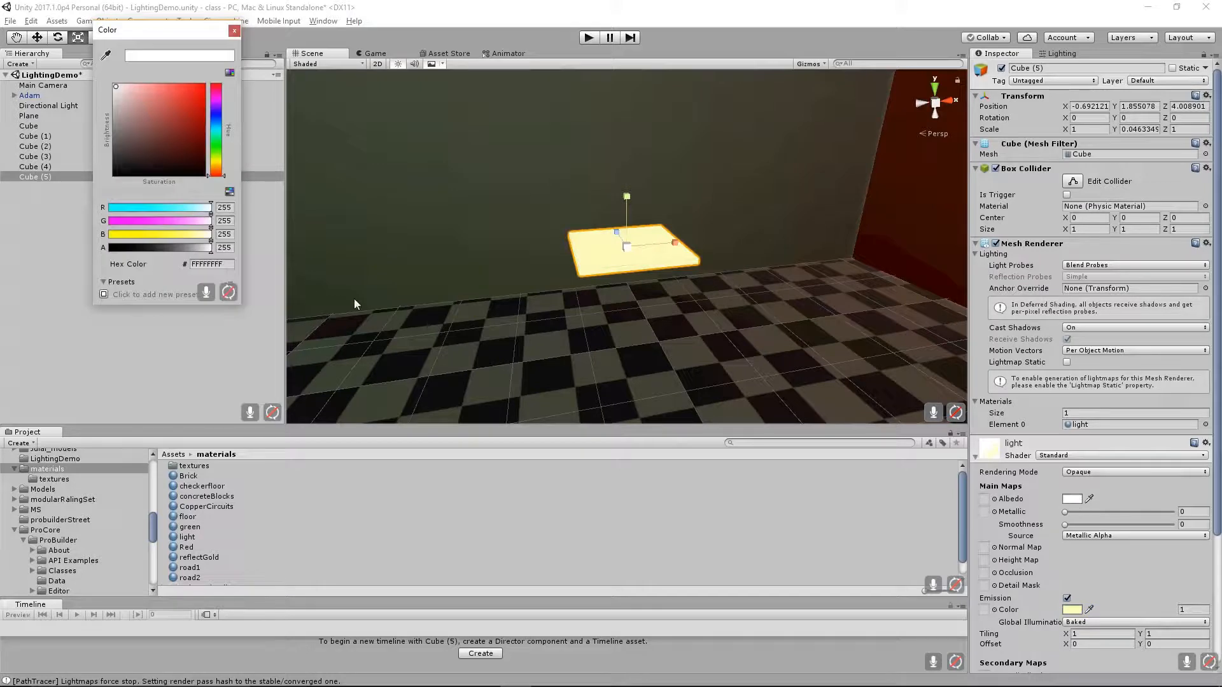
left_click(218, 161)
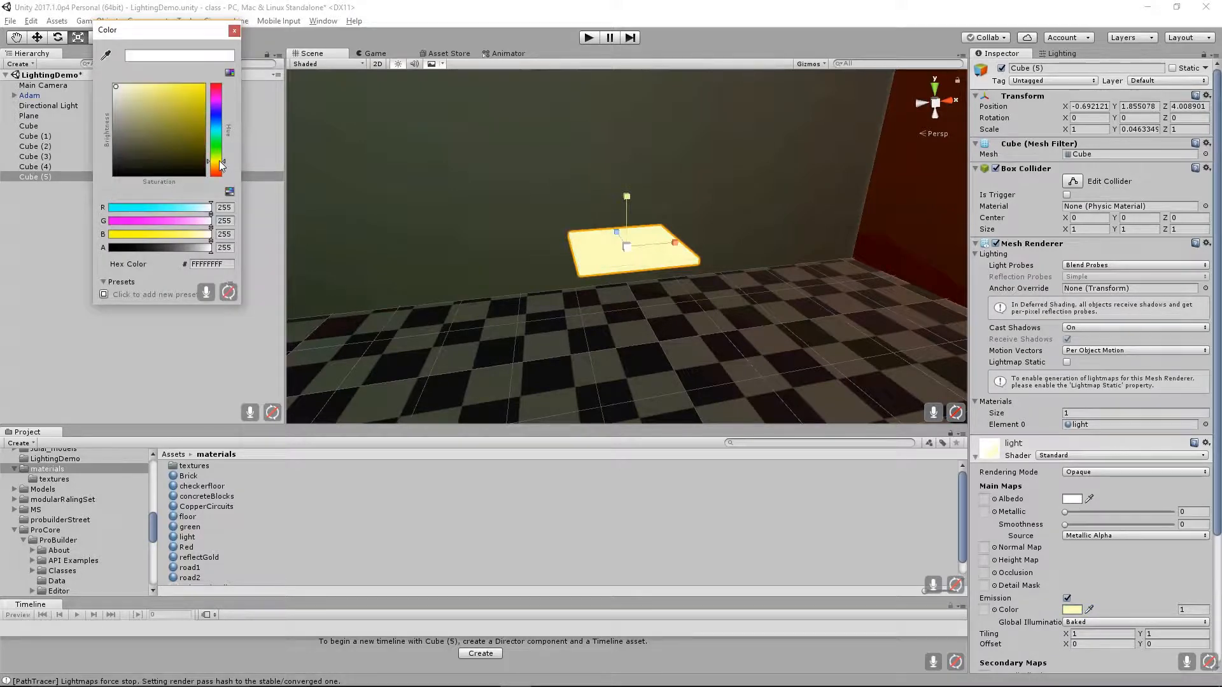
left_click_drag(132, 84, 132, 86)
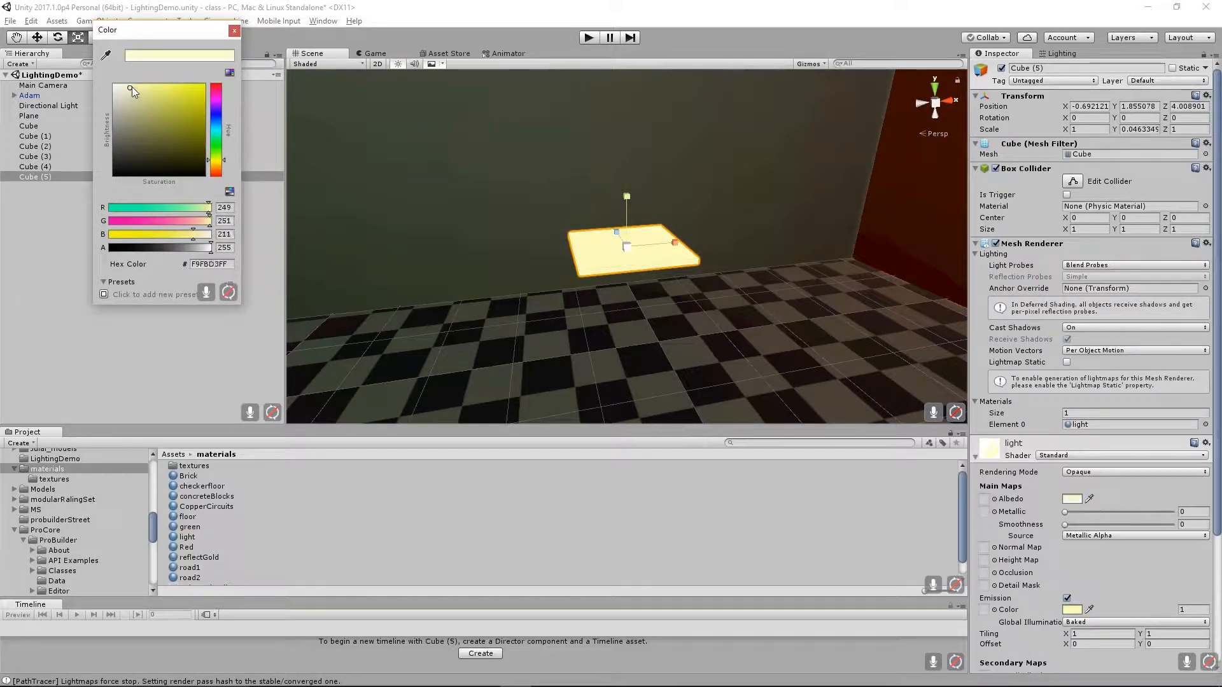
left_click(234, 31)
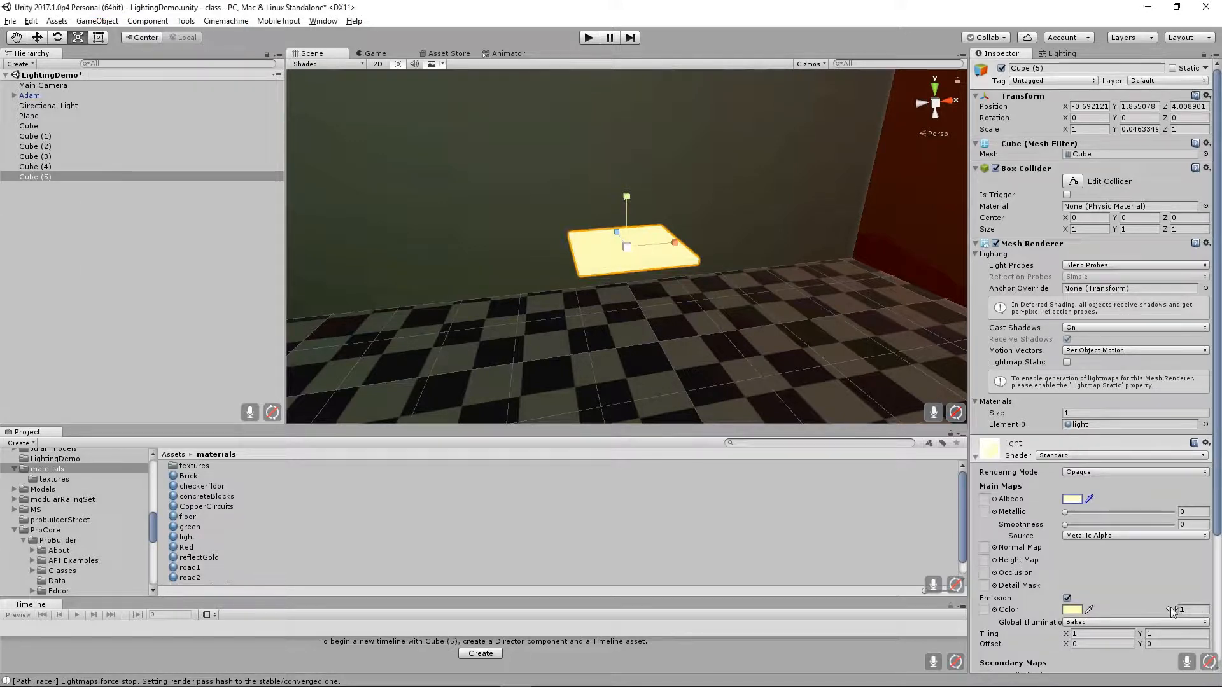
mouse_move(1173, 611)
left_mouse_down()
mouse_move(1186, 612)
mouse_move(1156, 612)
mouse_move(1188, 609)
left_mouse_up()
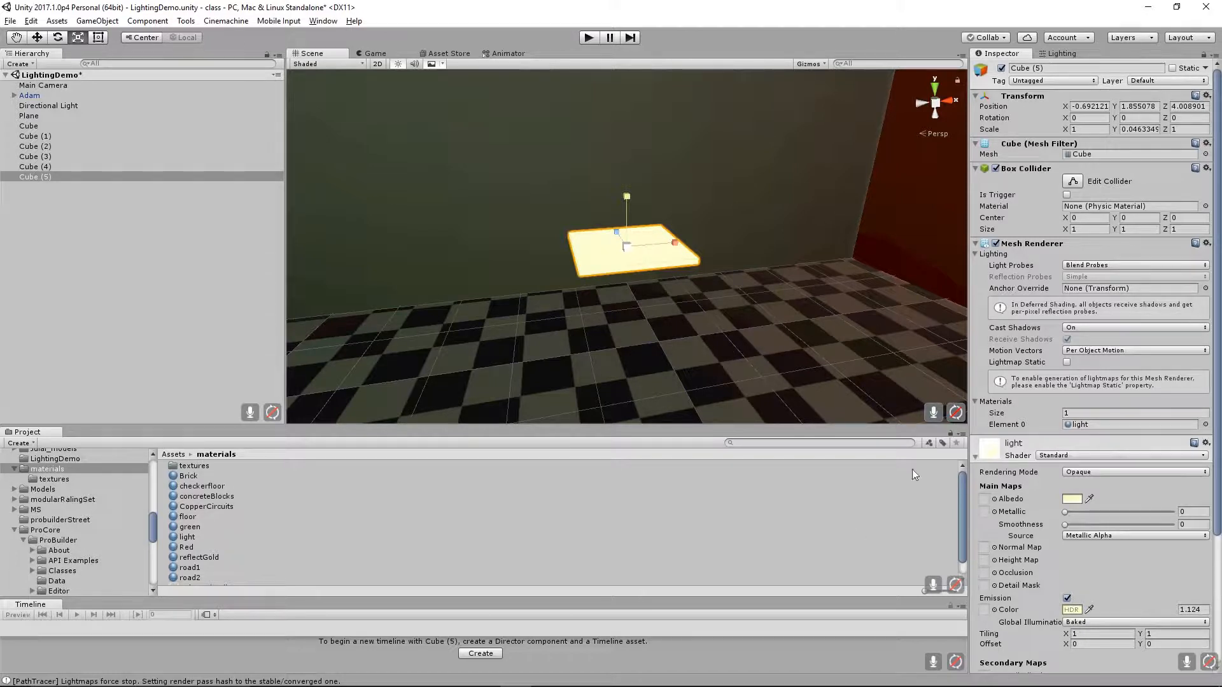
Switch the material's emission global illumination to Realtime and back to Baked.
left_click(1097, 620)
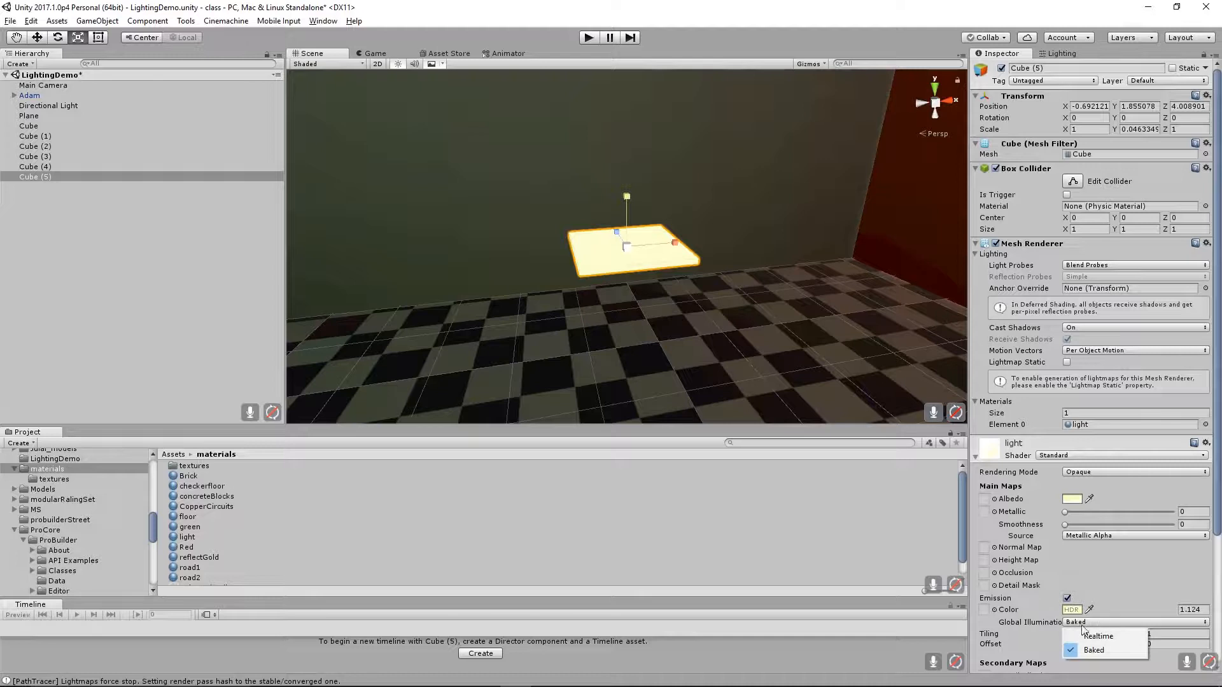
left_click(1098, 637)
left_click(1094, 621)
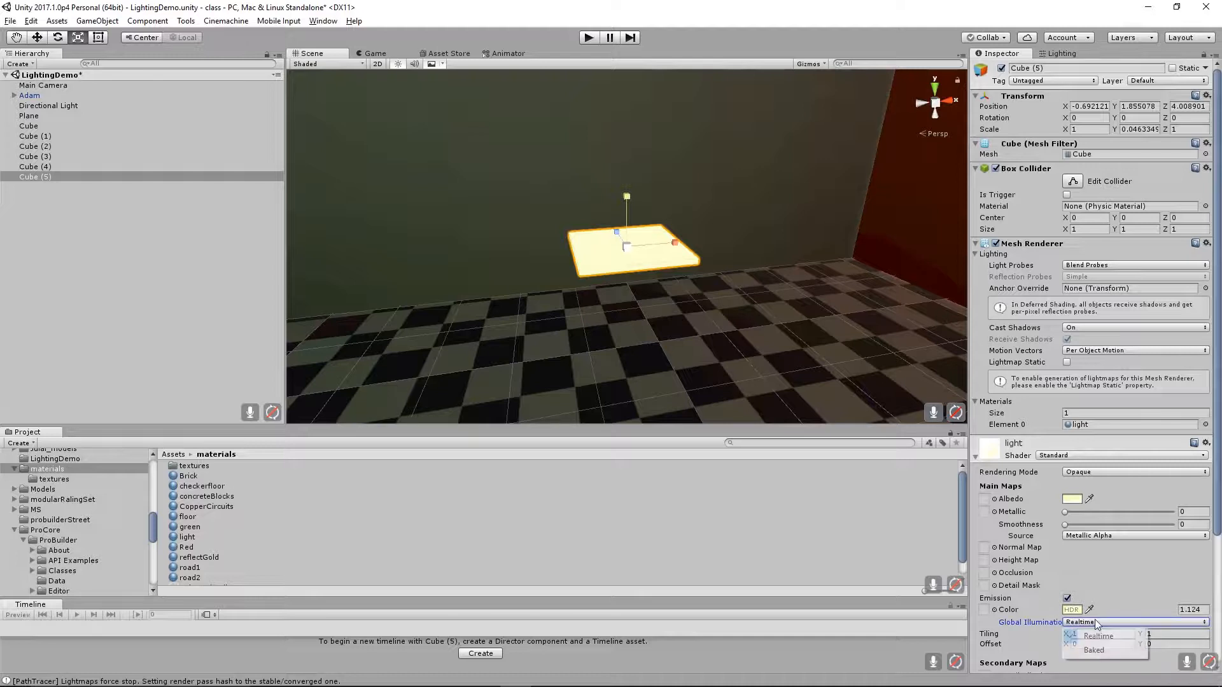
left_click(1093, 649)
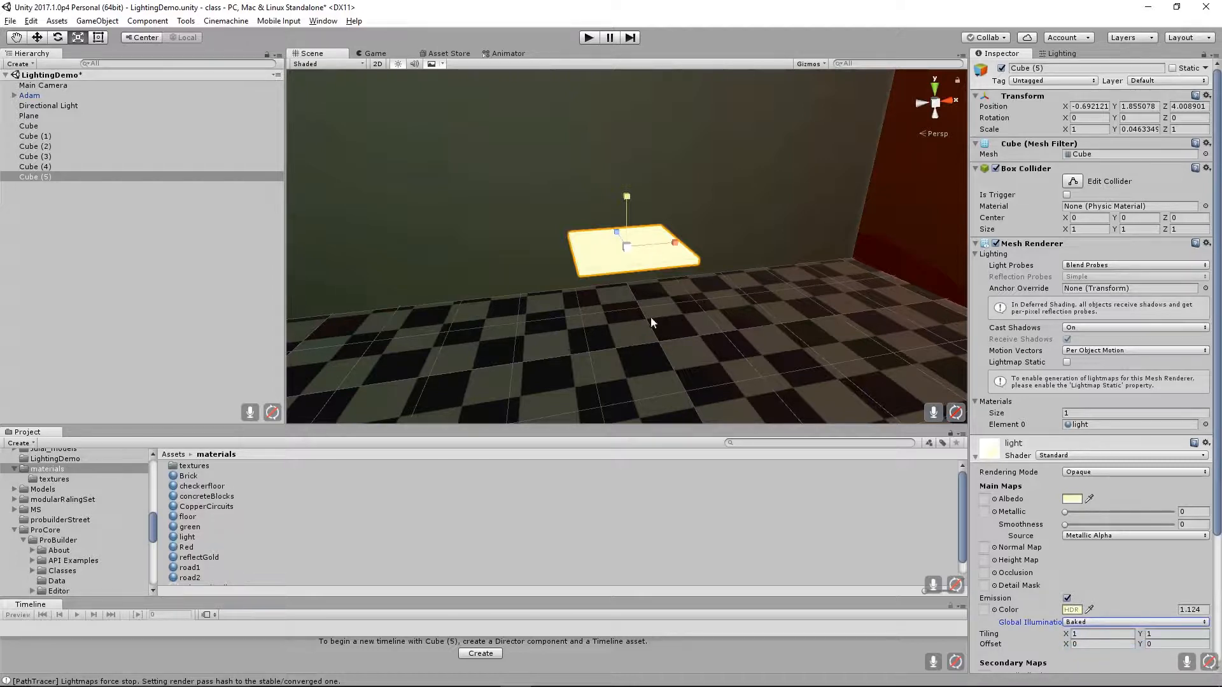
Mark the slab as static and move it up to the ceiling, at about Y 5.59 and Z 3.36.
left_click_drag(654, 323, 620, 300, "alt")
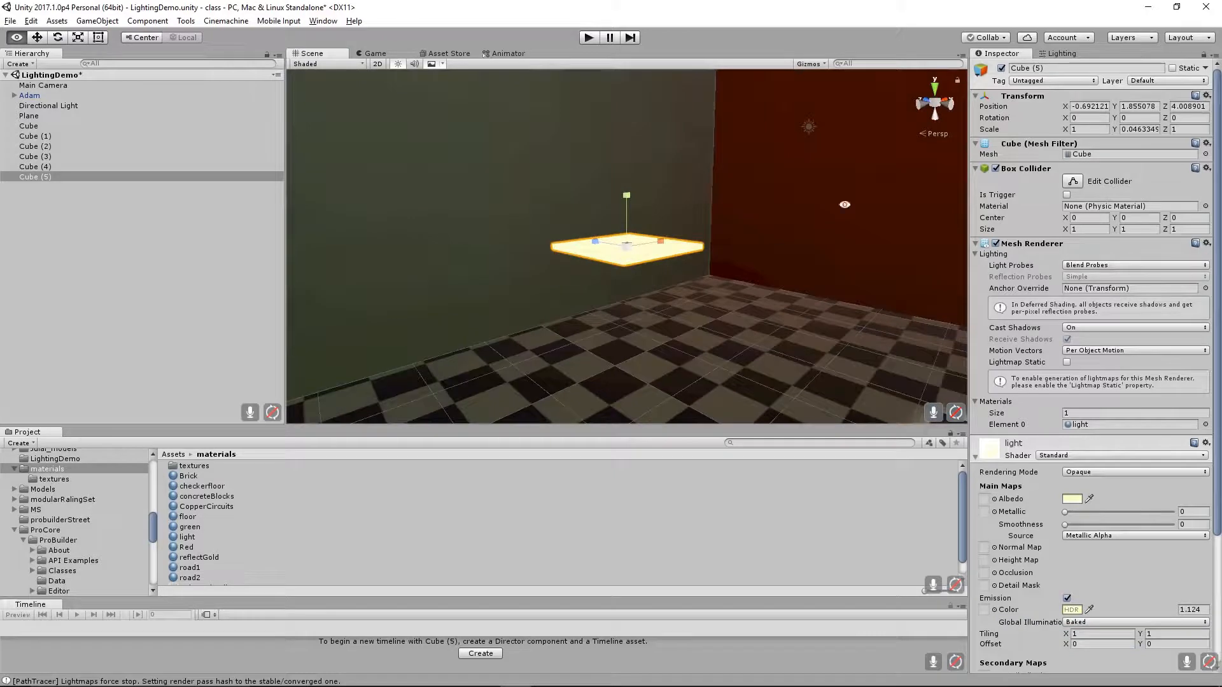
left_click(1171, 68)
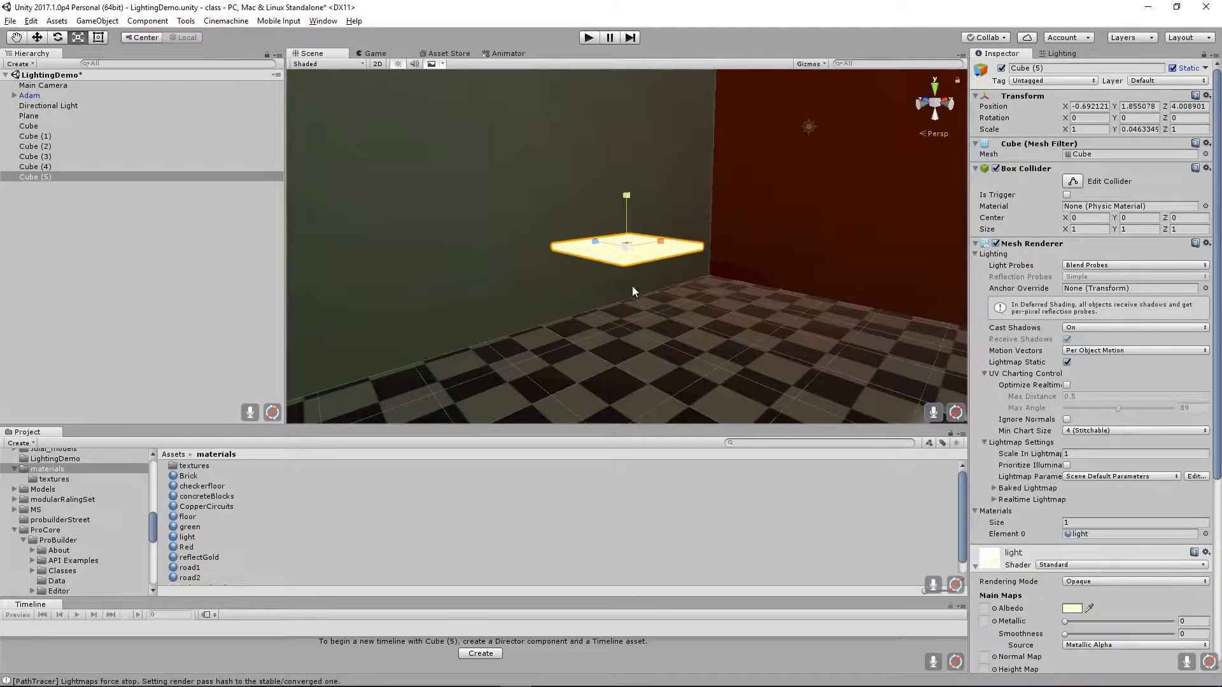
key("w")
left_click_drag(621, 199, 631, 32)
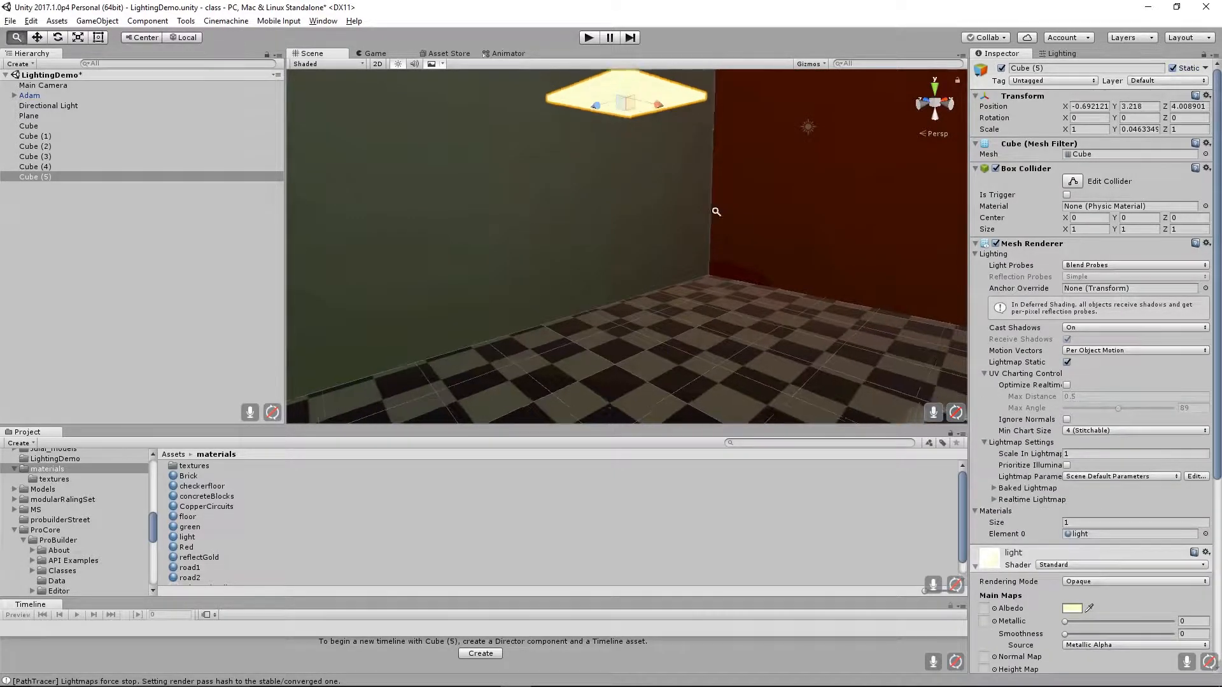
scroll(715, 210, "down", 3)
left_click_drag(716, 255, 712, 207, "alt")
middle_click_drag(712, 207, 707, 341)
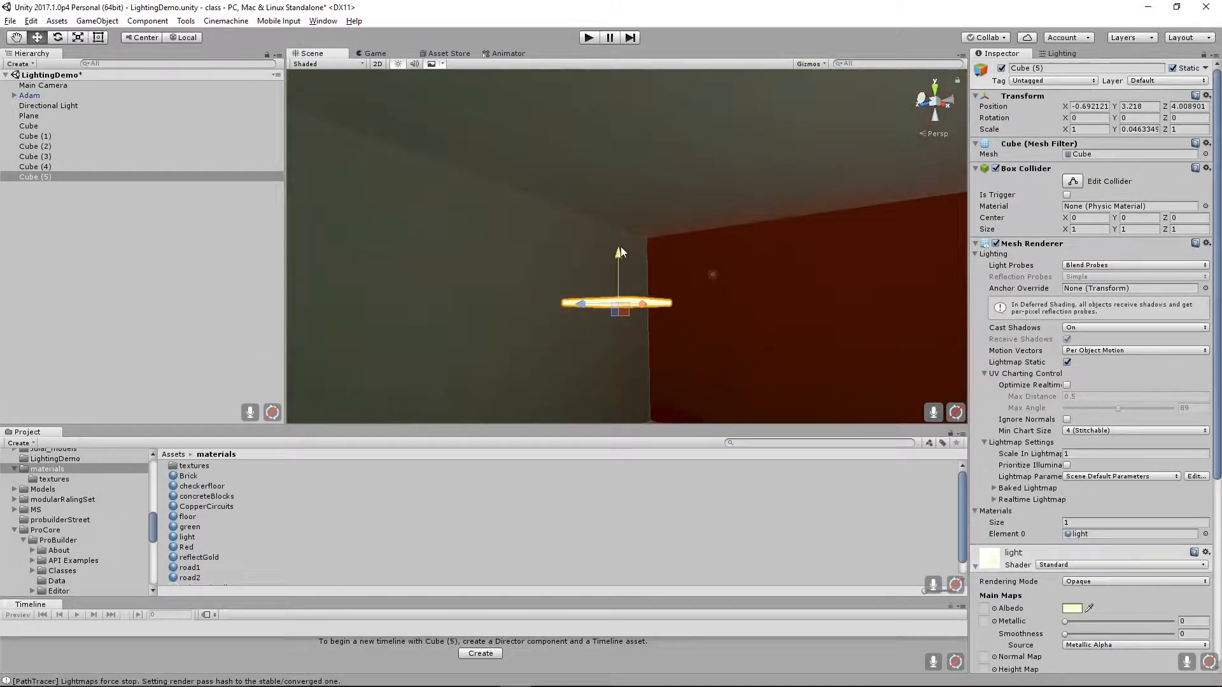
left_click_drag(621, 252, 747, 299)
left_click_drag(667, 235, 615, 159, "alt")
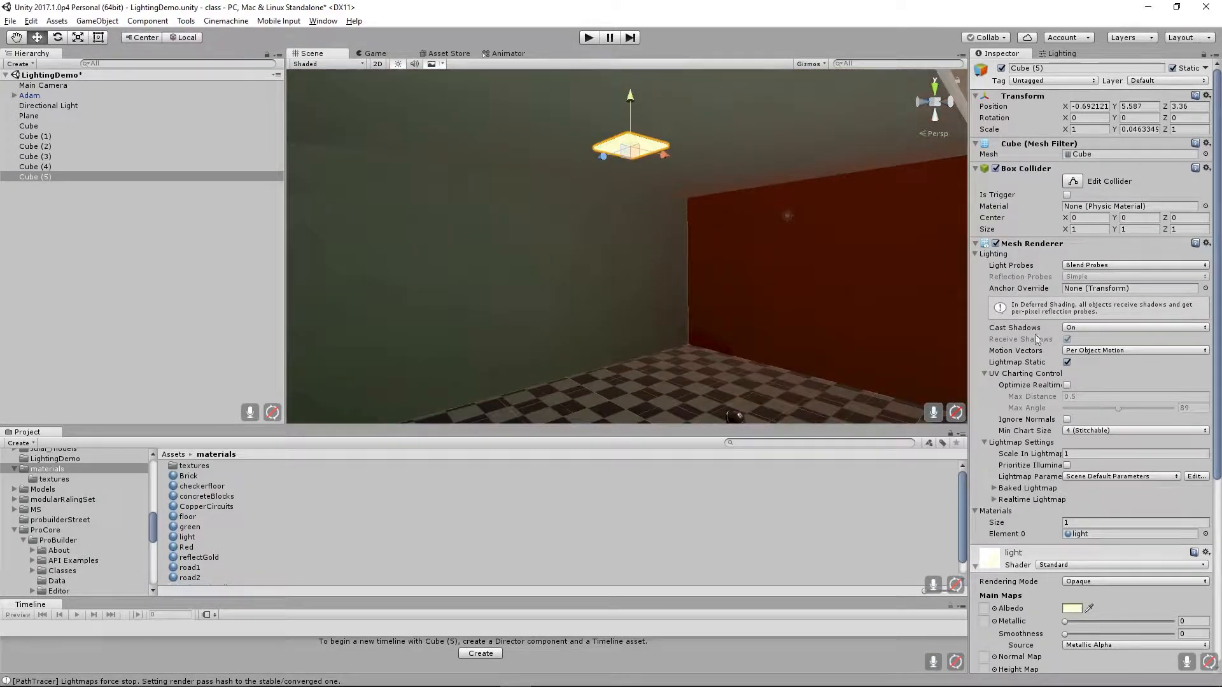
Set the slab's Scale In Lightmap to 0.25.
left_click(1048, 454)
mouse_move(1054, 468)
type(".")
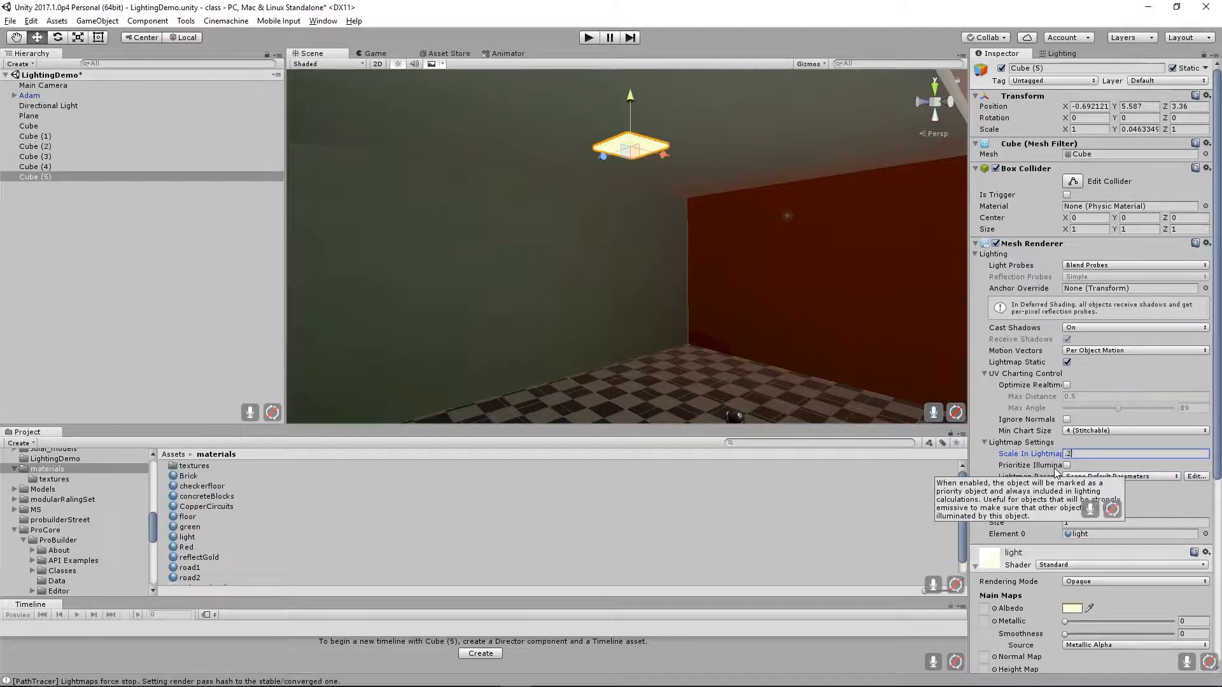
type("25")
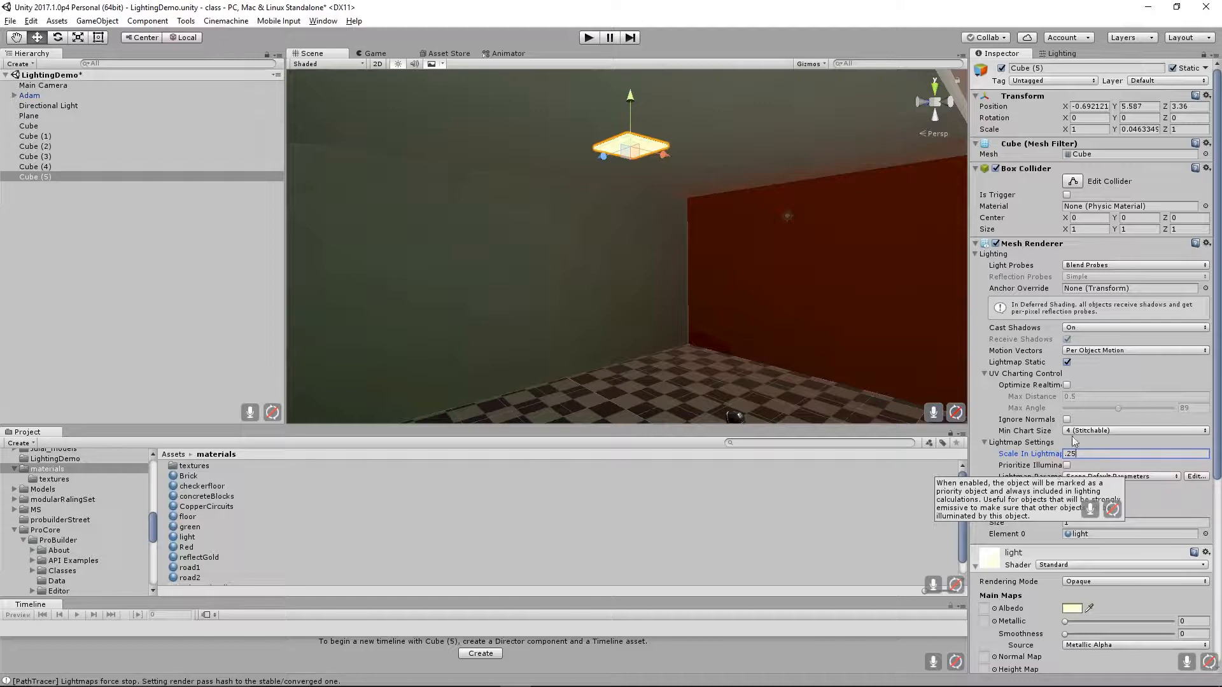
left_click(1094, 522)
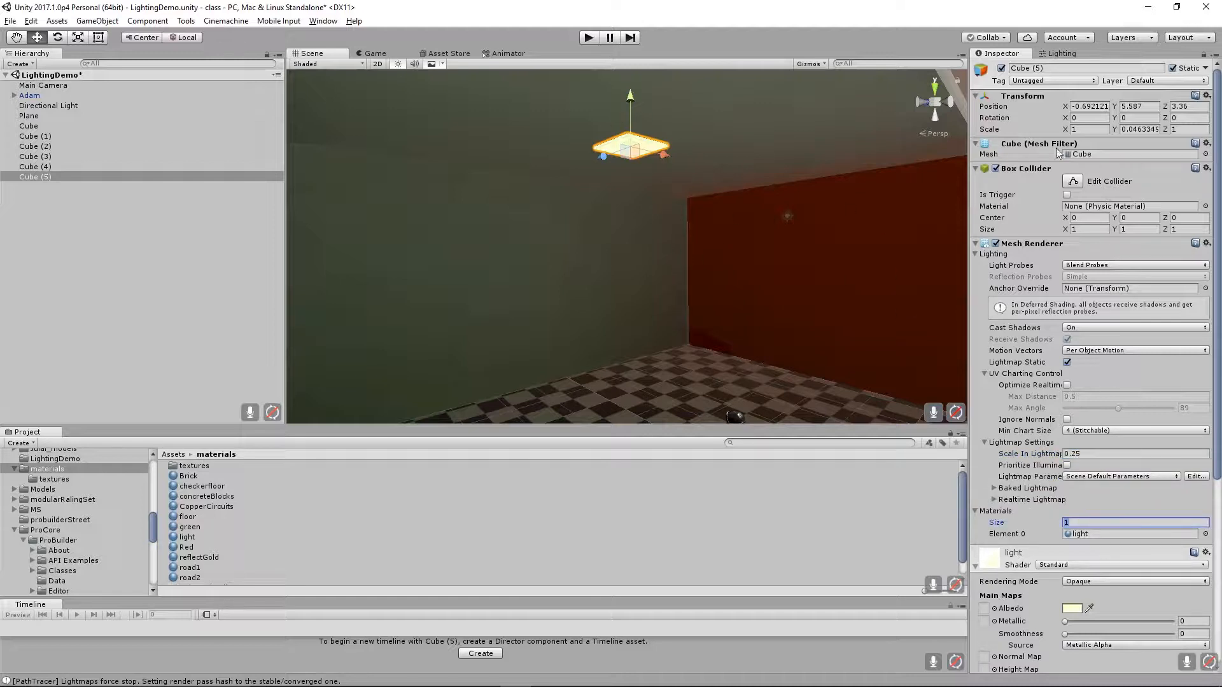
Examine the baked global lightmaps in an enlarged preview and locate their files in the LightingDemo folder.
left_click(1058, 53)
left_click(1084, 75)
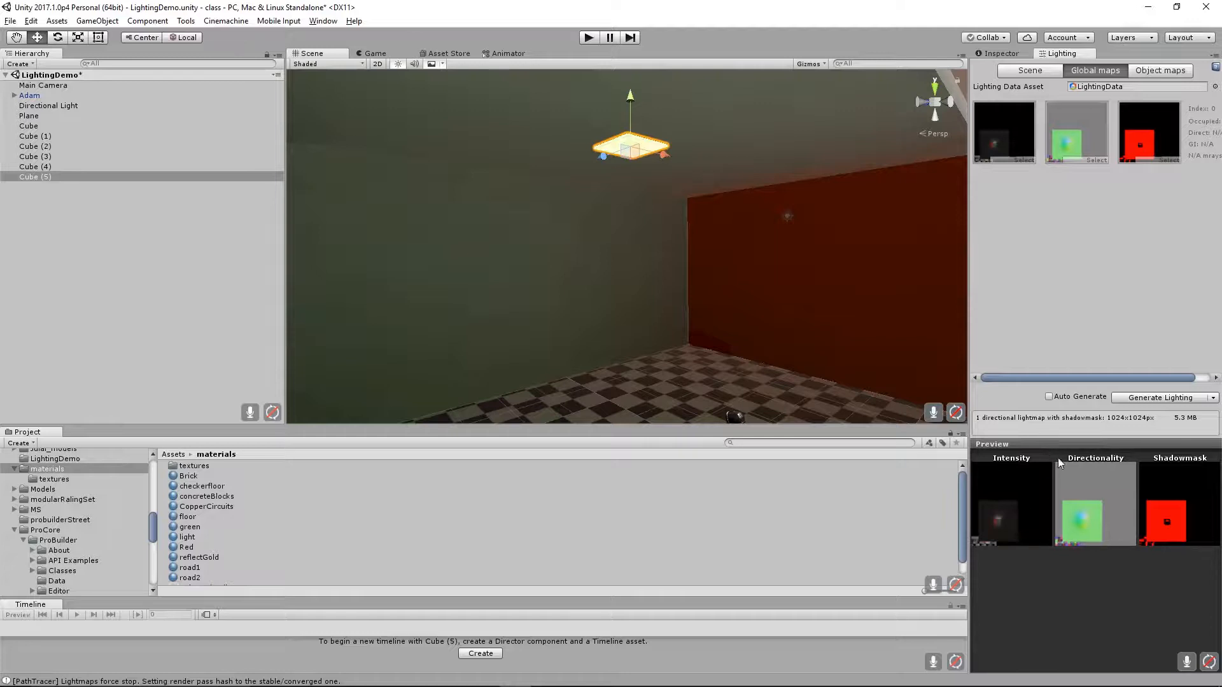
left_click_drag(1062, 438, 1062, 224)
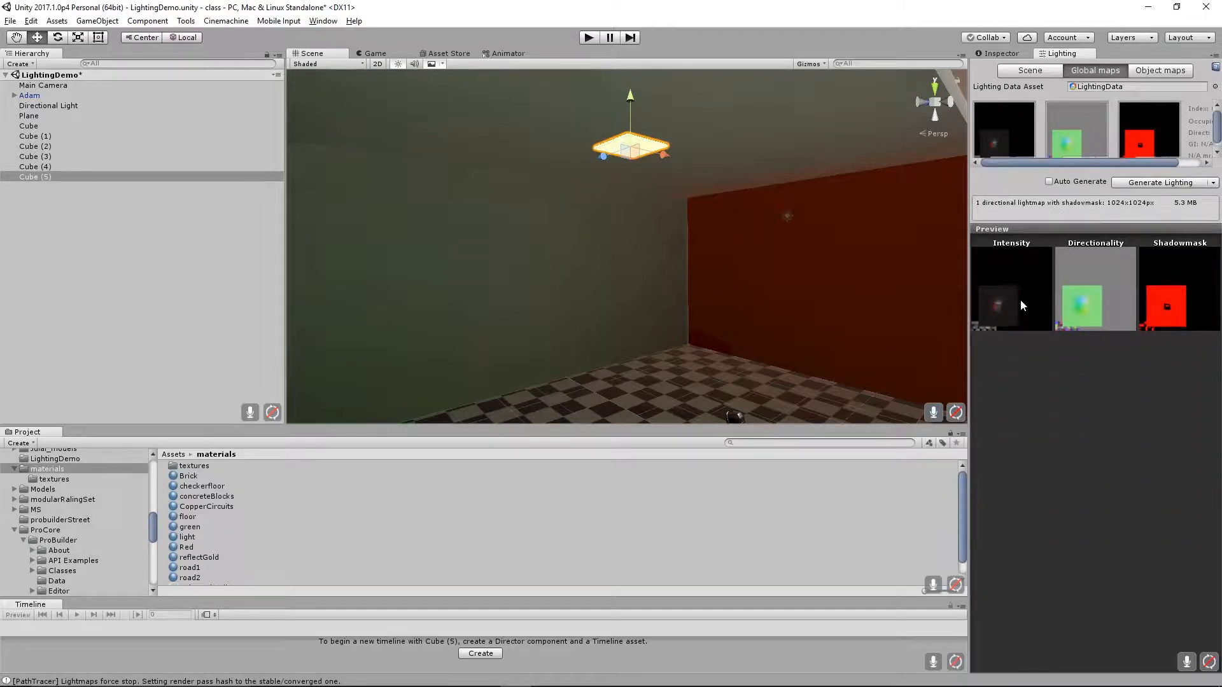
key("alt")
left_click(1009, 136)
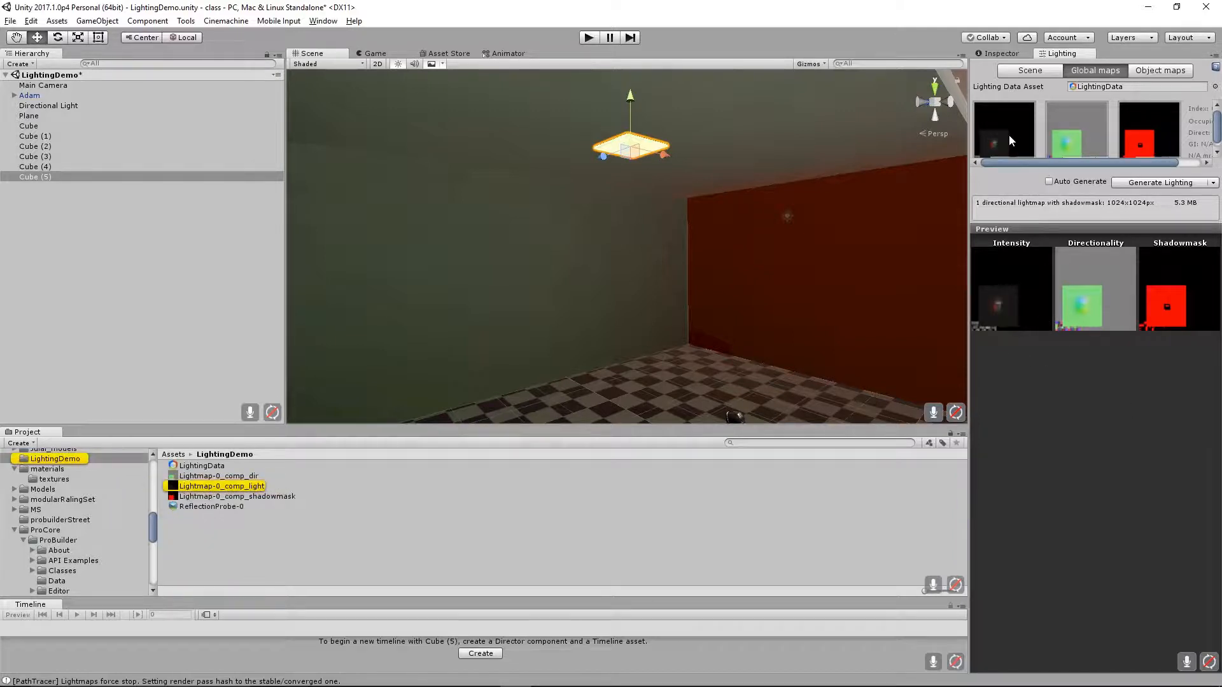
left_click(174, 477)
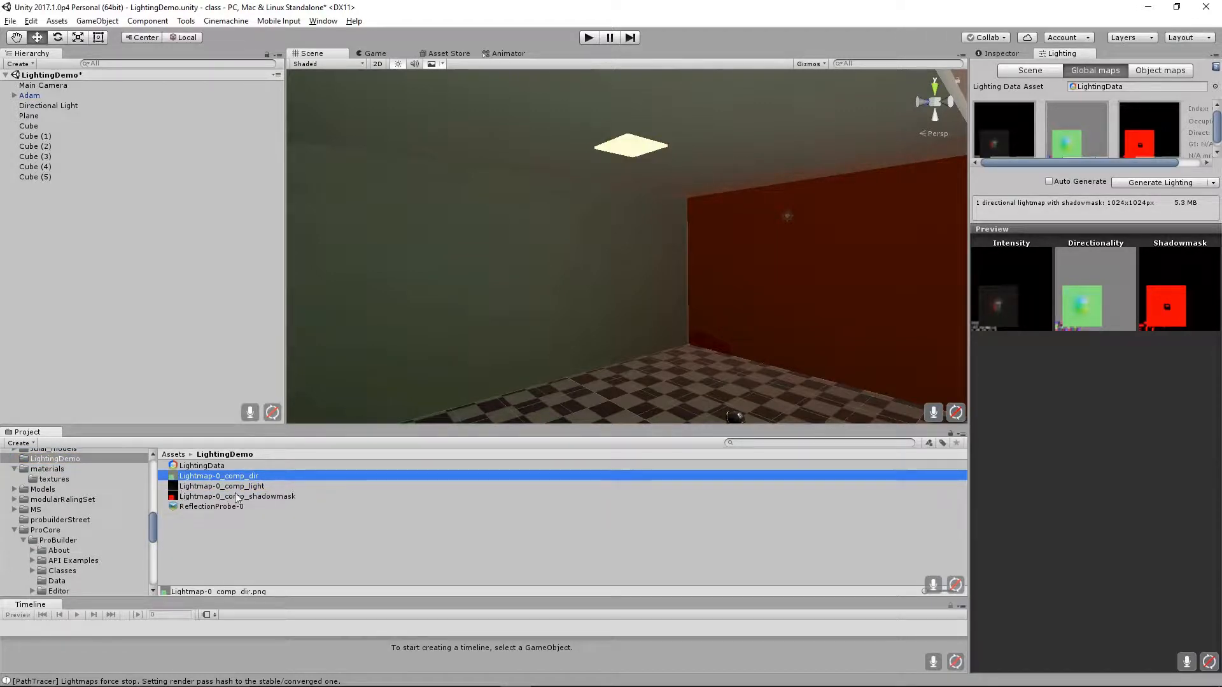
Open the Lightmap-0_comp_light file in Adobe Photoshop CC 2017, reading its alpha data as an alpha channel.
left_click(177, 487)
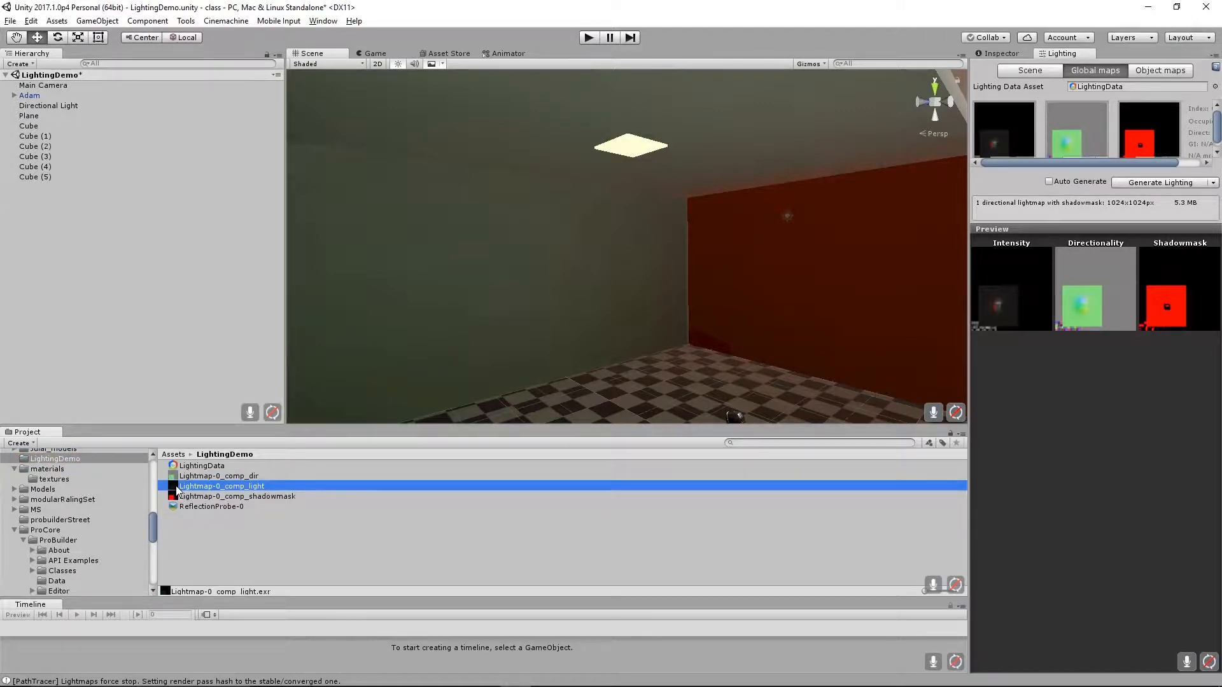
double_click(178, 488)
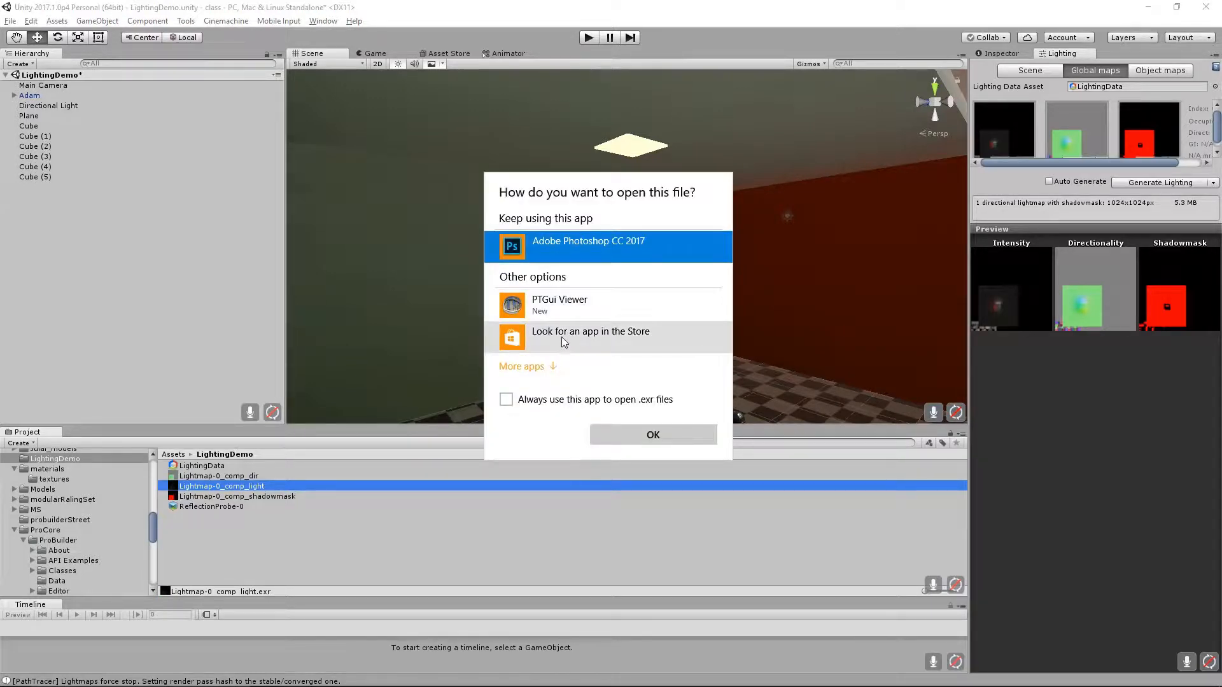
left_click(649, 435)
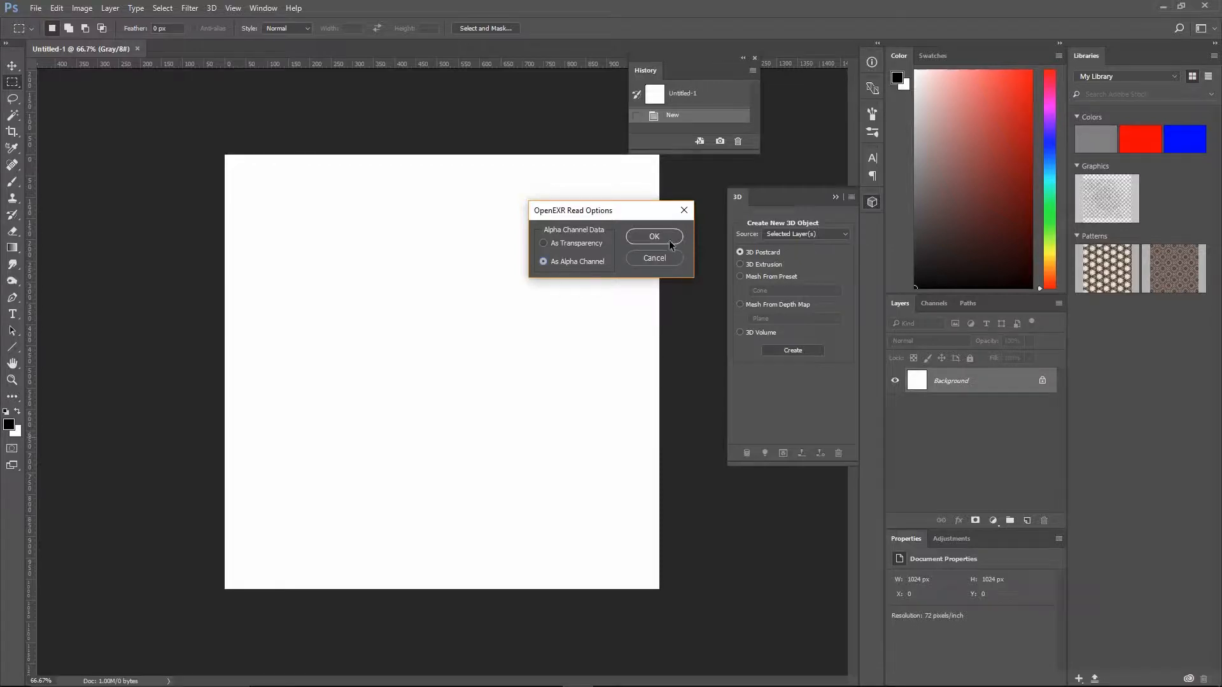
left_click(658, 241)
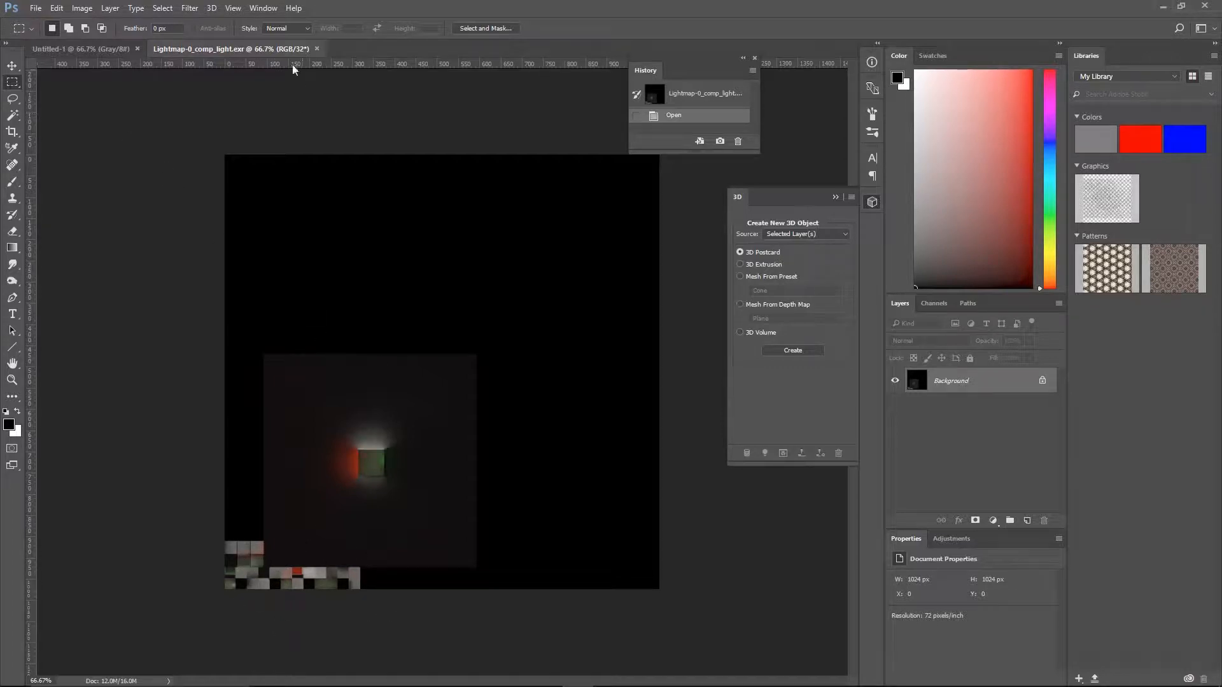
Examine the light intensity map at 100% zoom, including its small lower tiles, close it, and switch back to Unity.
key("ctrl+plus")
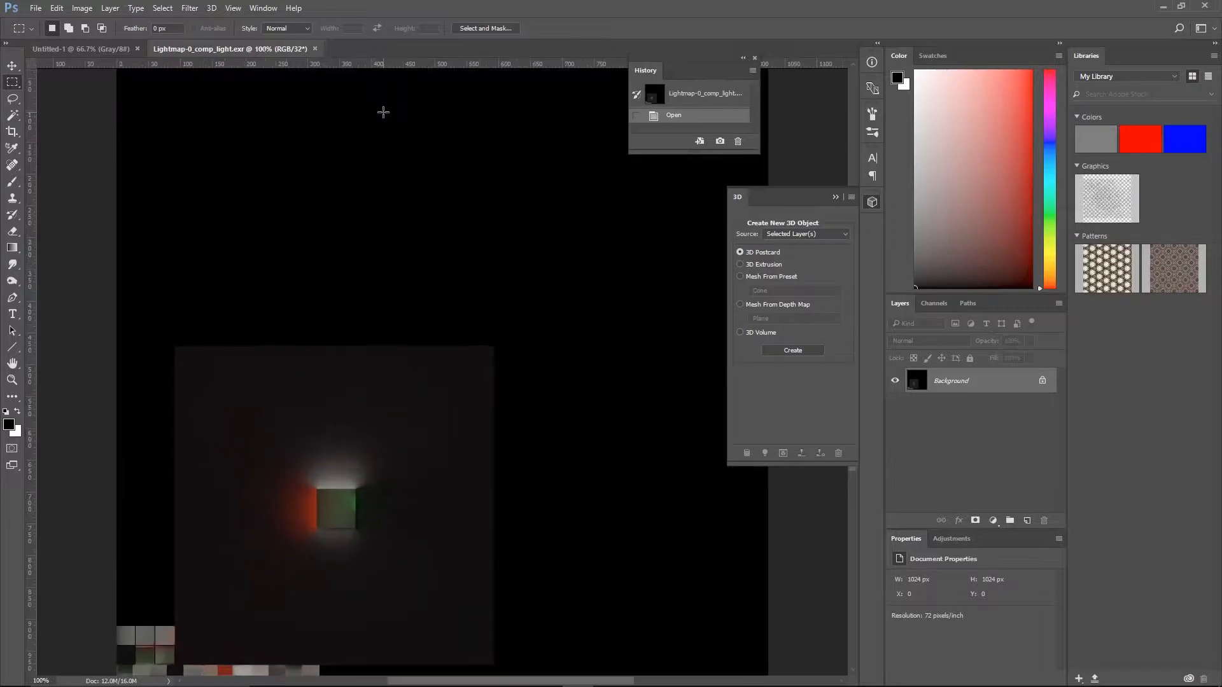
left_click_drag(354, 522, 384, 384)
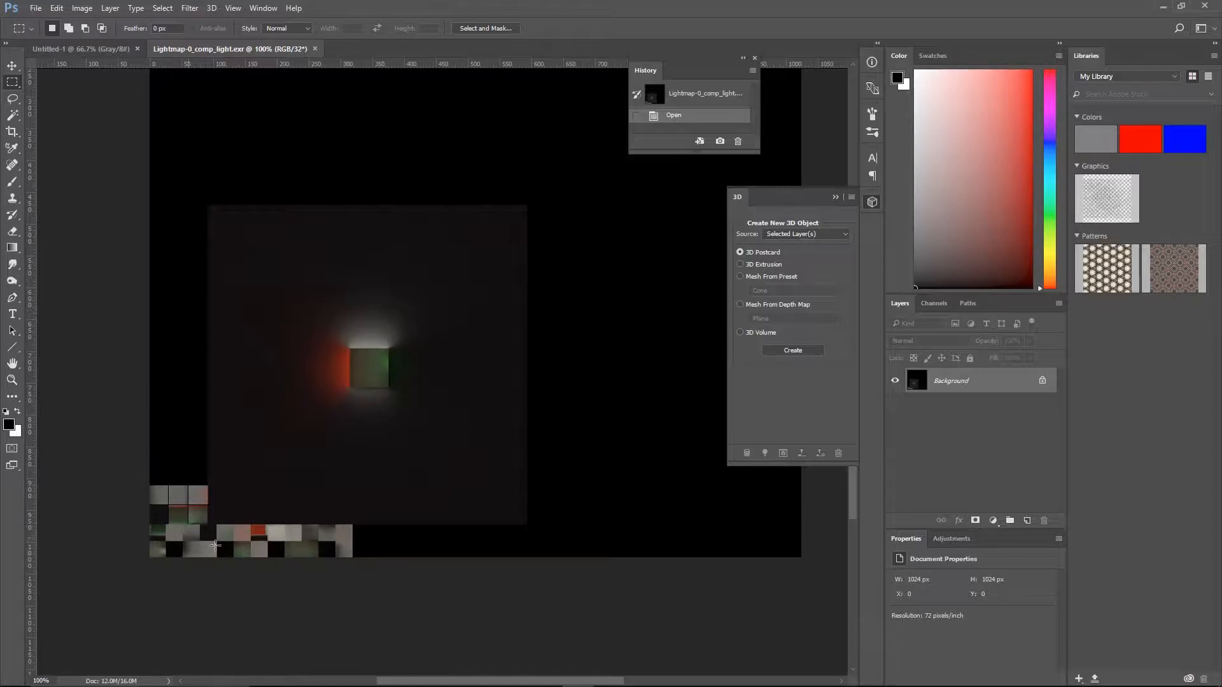
left_click(314, 49)
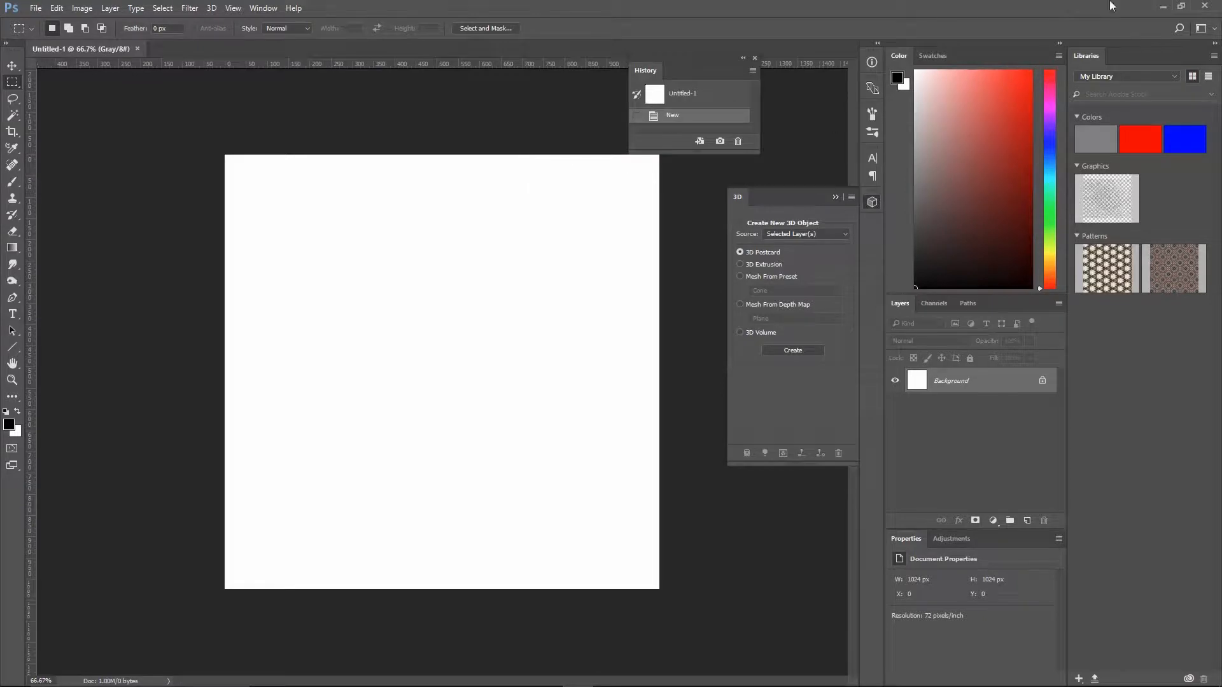
left_click(1162, 5)
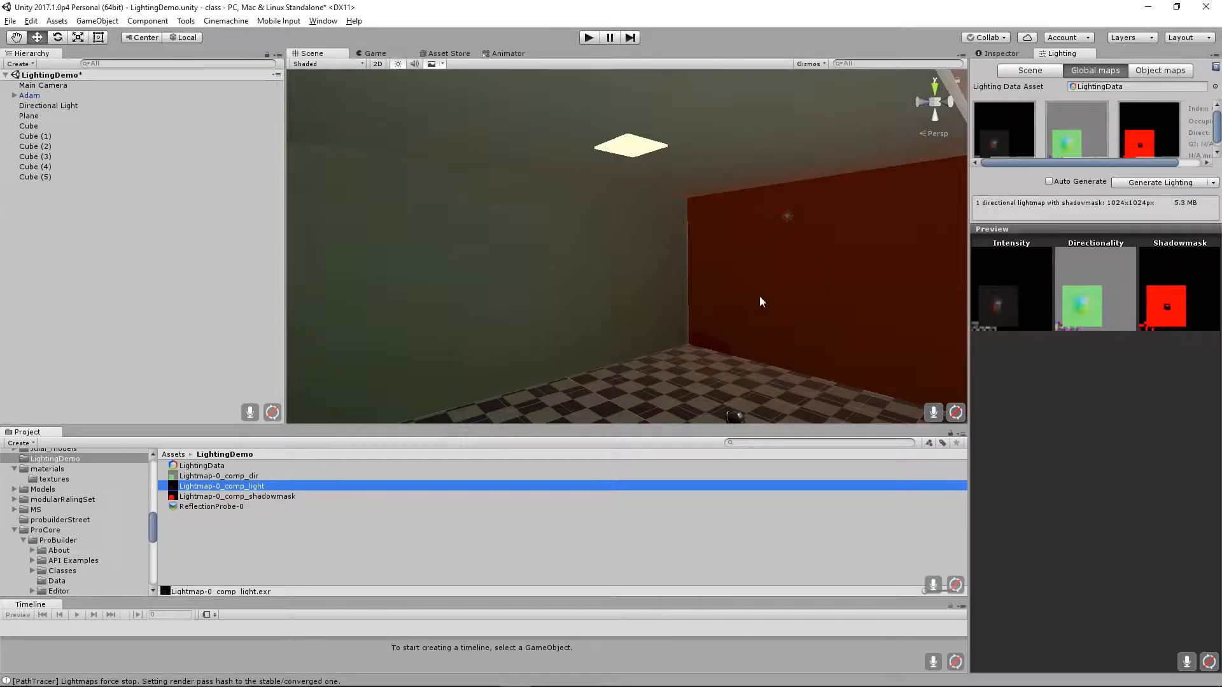
Examine the baked room lighting from outside and inside, and compare the scene view with the game camera's view.
left_click_drag(762, 301, 640, 281, "alt")
scroll(834, 331, "down", 5)
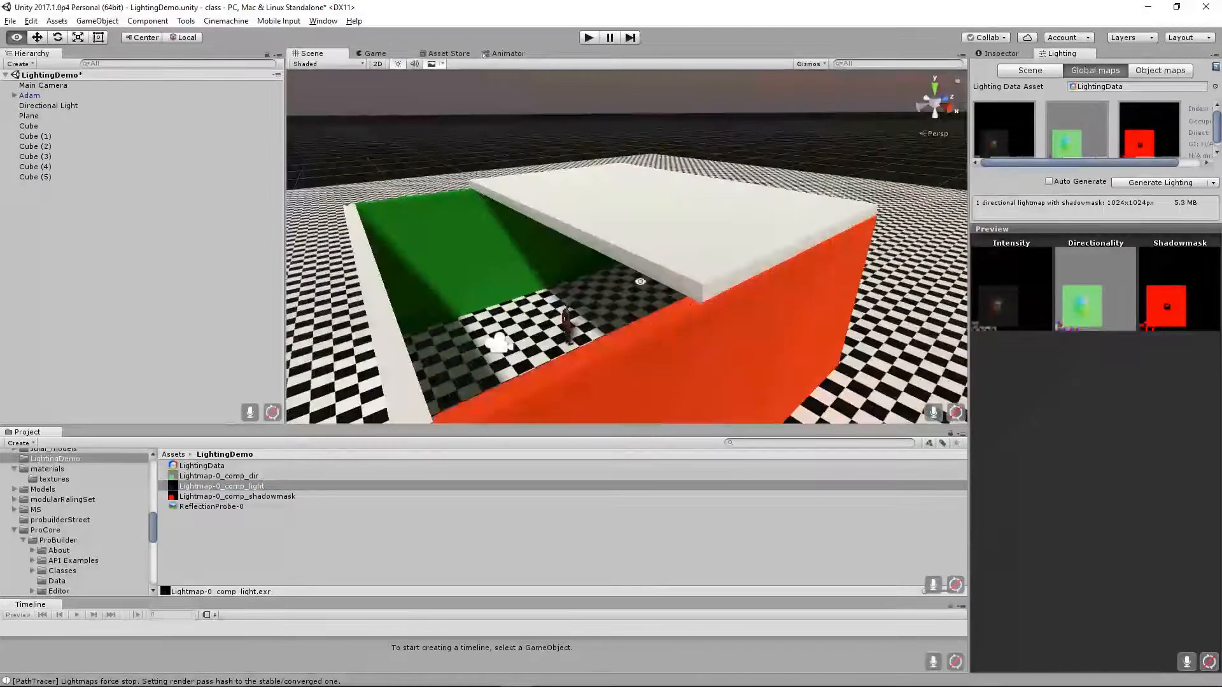
middle_click_drag(694, 303, 619, 207)
left_click_drag(606, 290, 667, 291, "alt")
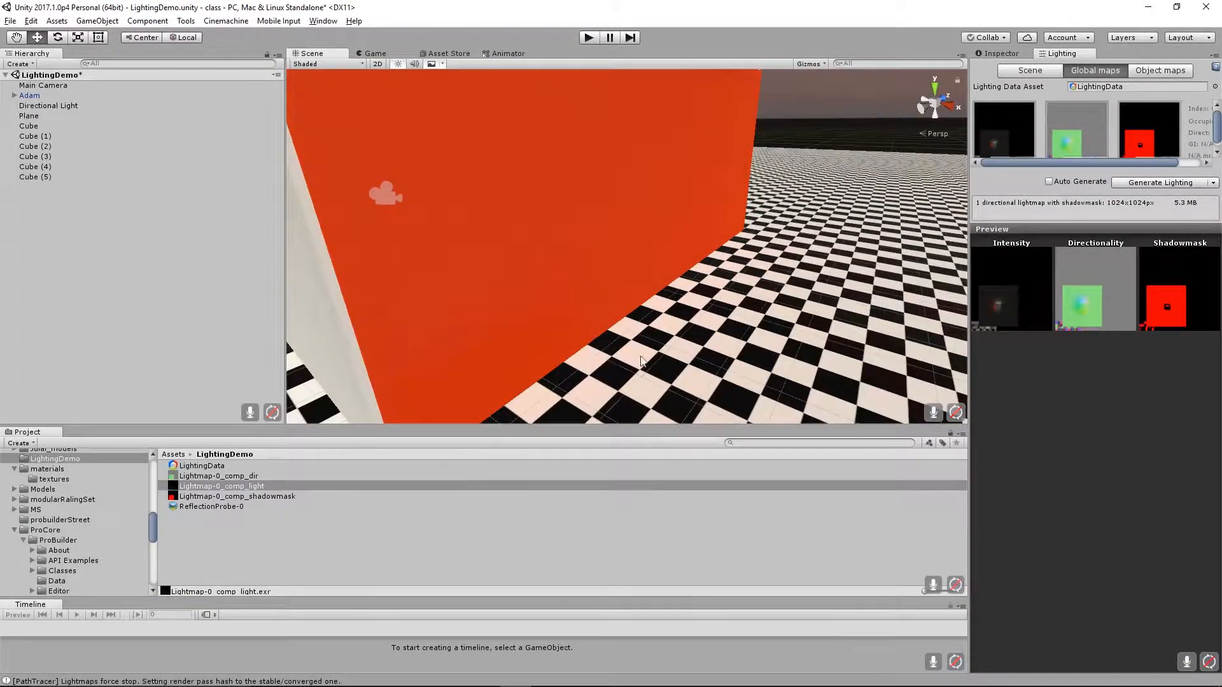
left_click_drag(641, 361, 757, 290, "alt")
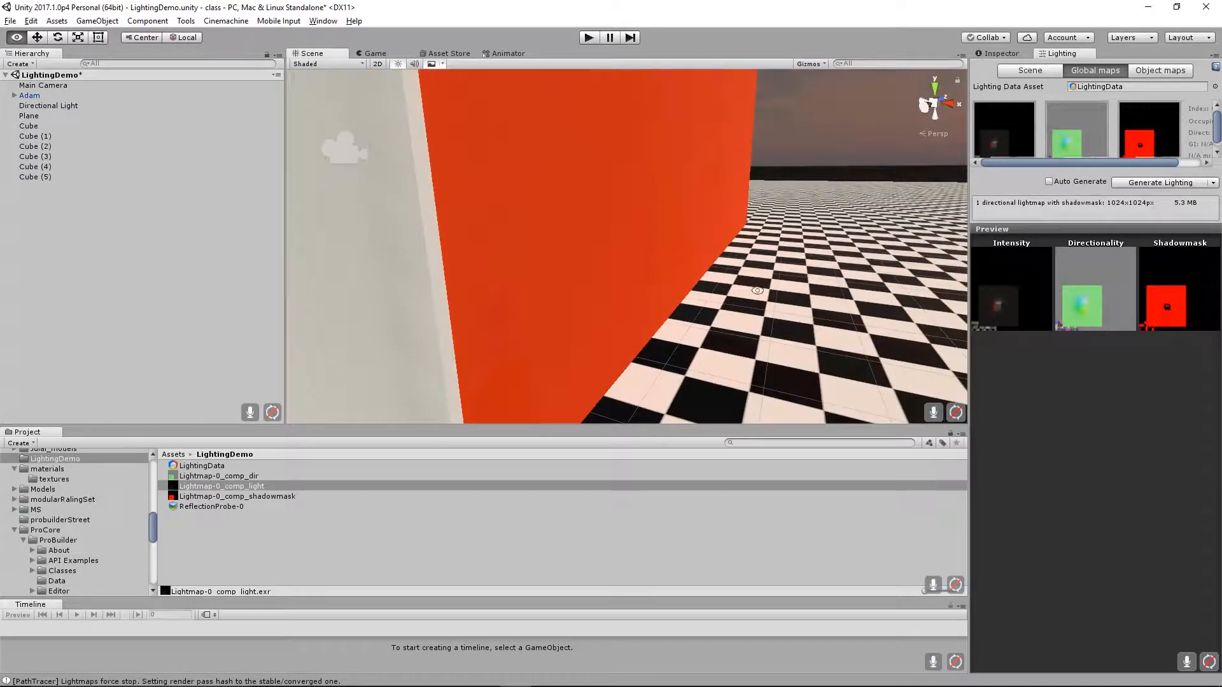
left_click_drag(532, 169, 764, 223, "alt")
middle_click_drag(699, 164, 698, 272)
left_click_drag(697, 272, 721, 283, "alt")
middle_click_drag(708, 294, 674, 267)
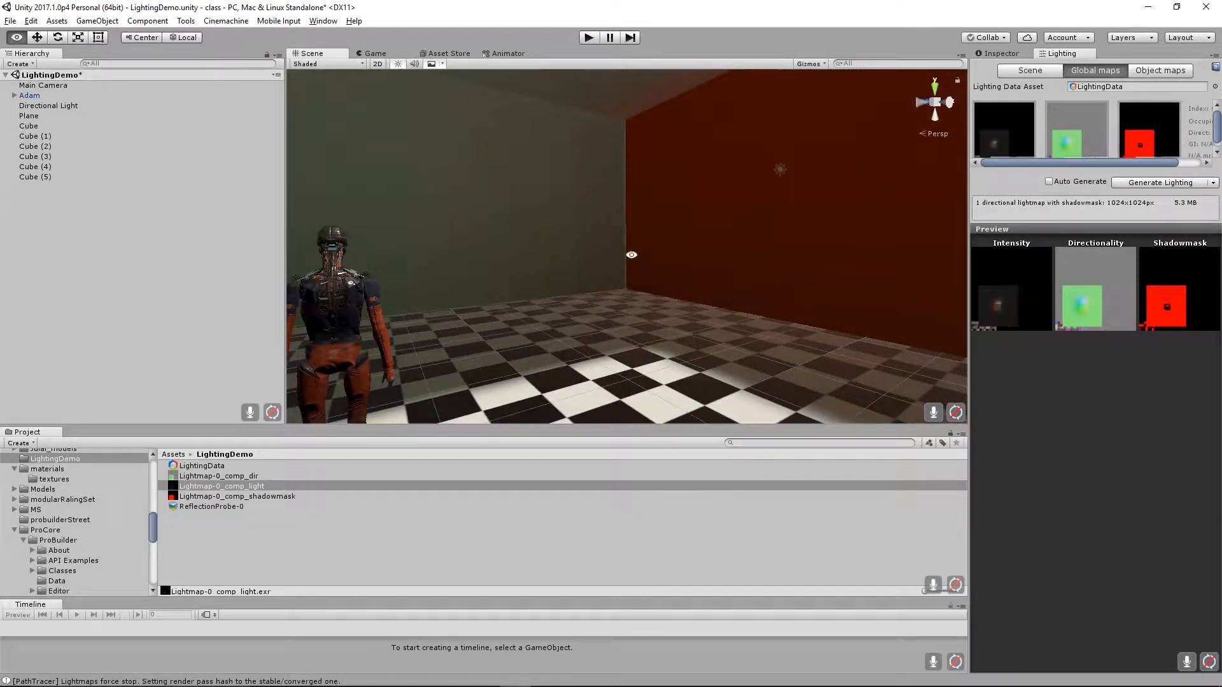
left_click_drag(610, 252, 583, 159, "alt")
left_click_drag(568, 224, 603, 231, "alt")
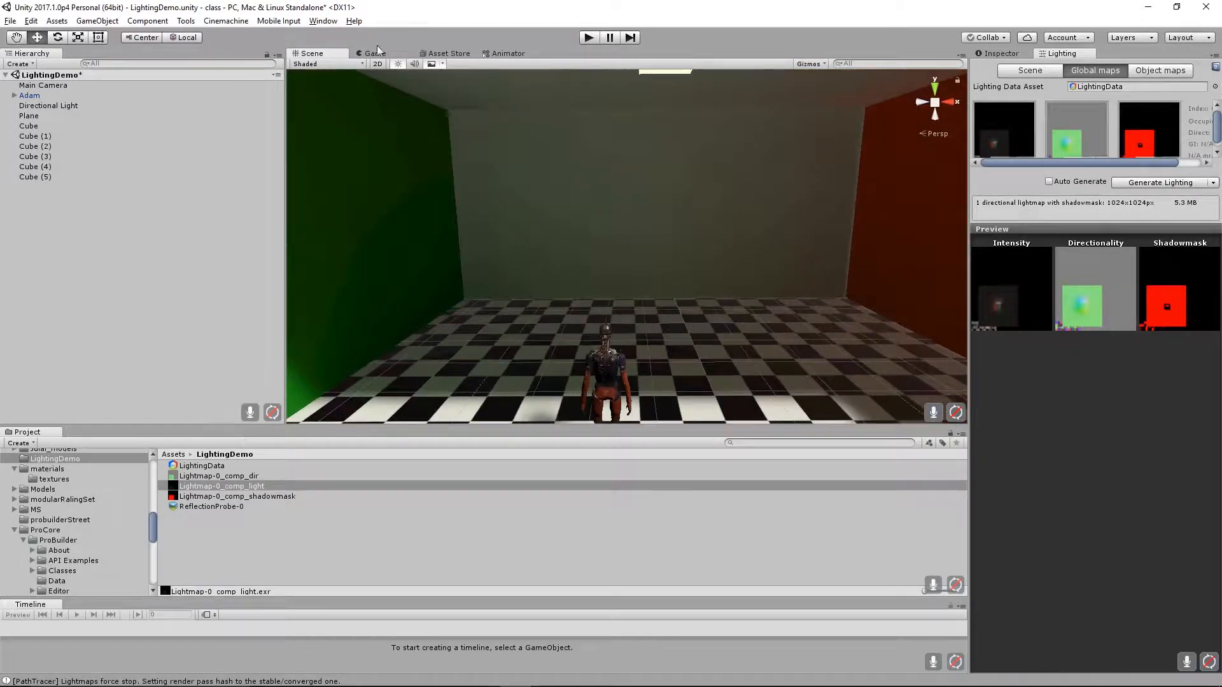
left_click(366, 53)
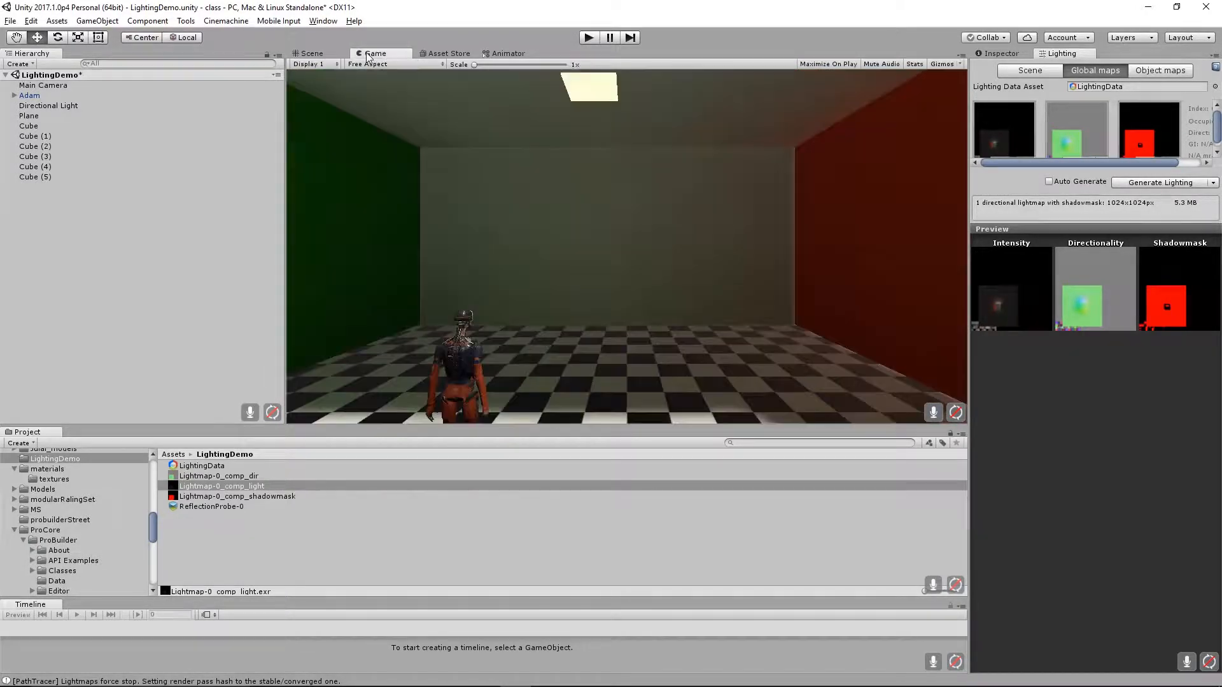
left_click(308, 53)
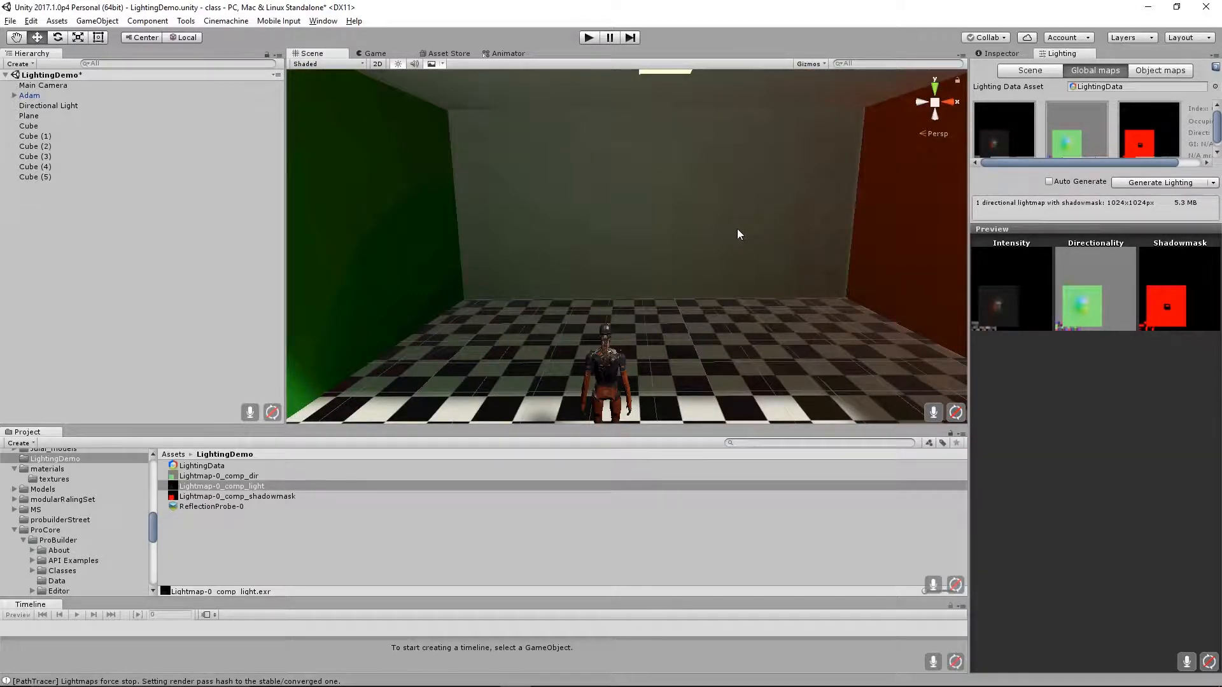
Disable Allow MSAA on the Main Camera.
key("alt")
left_click_drag(680, 295, 223, 161, "alt")
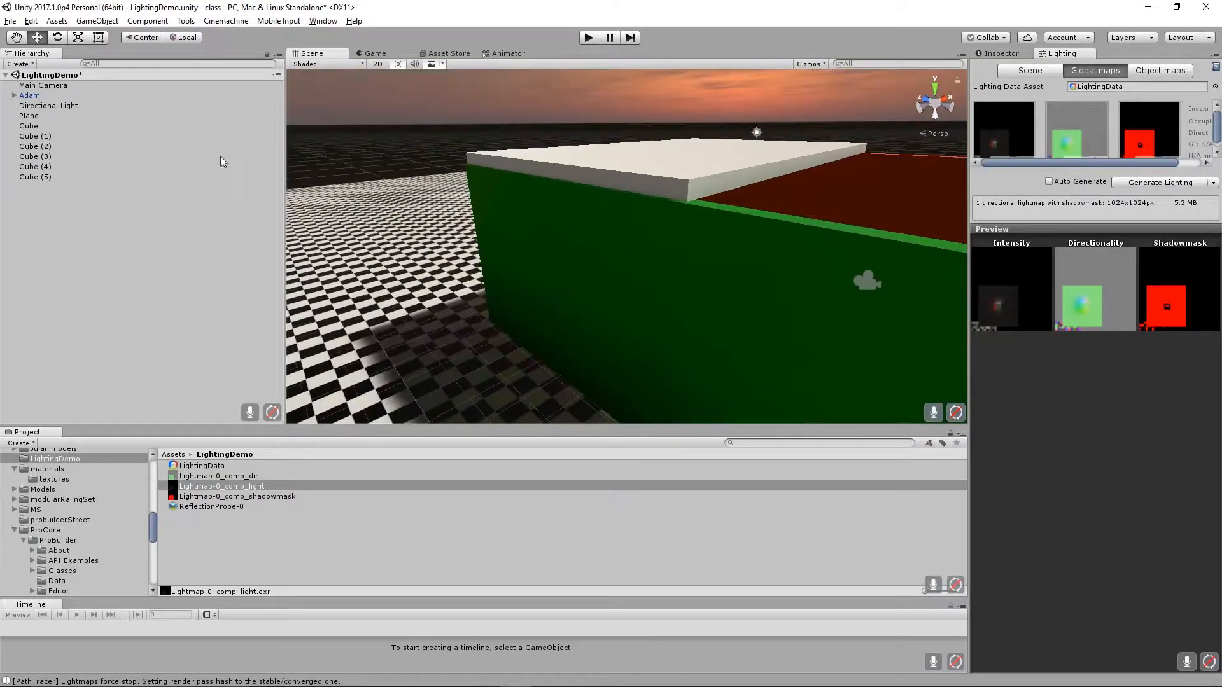
left_click(37, 85)
left_click(1001, 54)
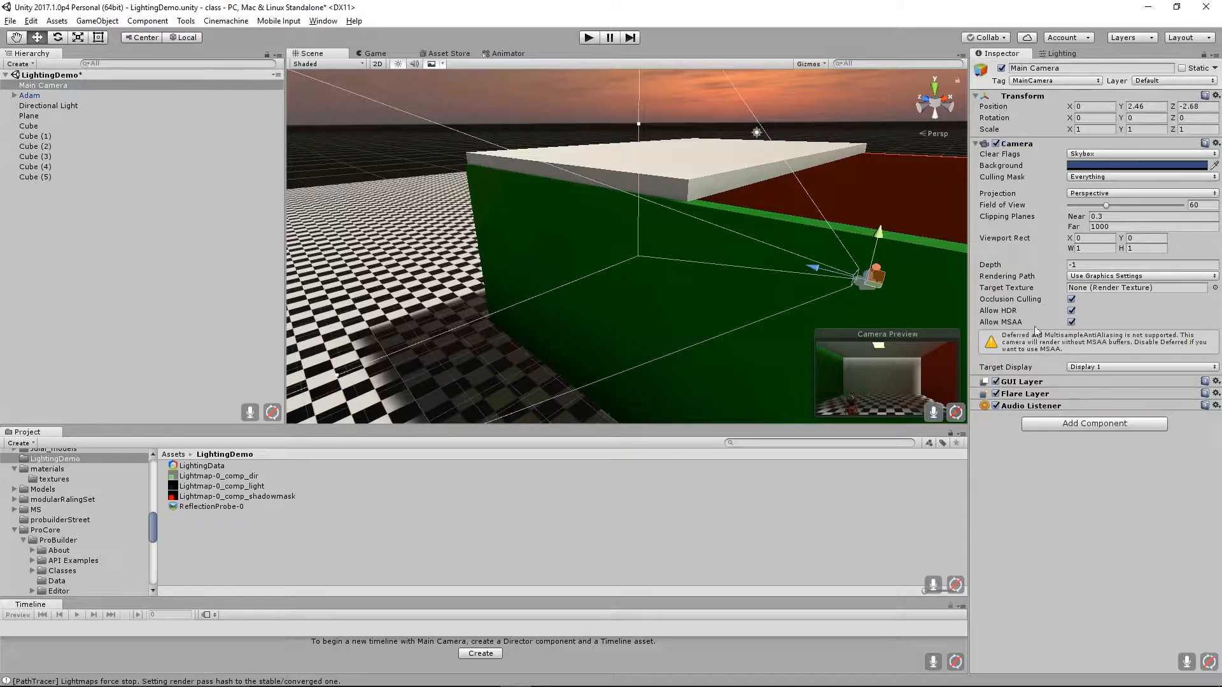
left_click(1072, 322)
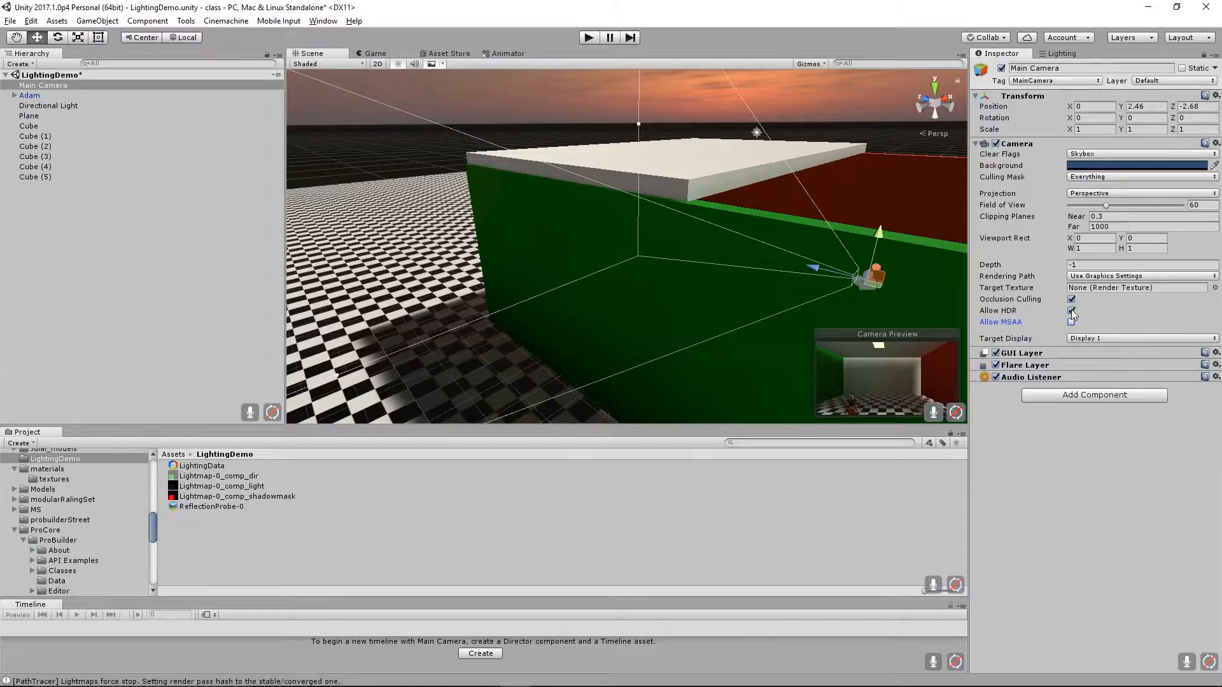
Examine the room in the scene and game views, checking the walls, floor and emissive ceiling slab.
left_click_drag(906, 302, 909, 236, "alt")
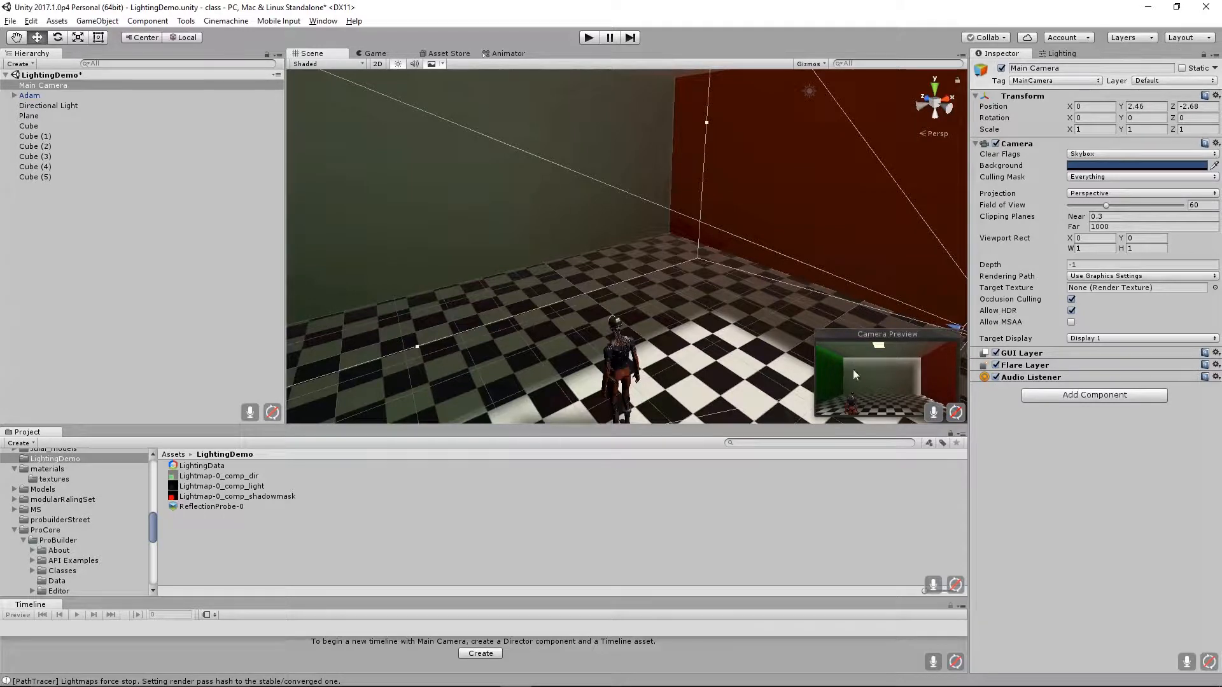
left_click(371, 54)
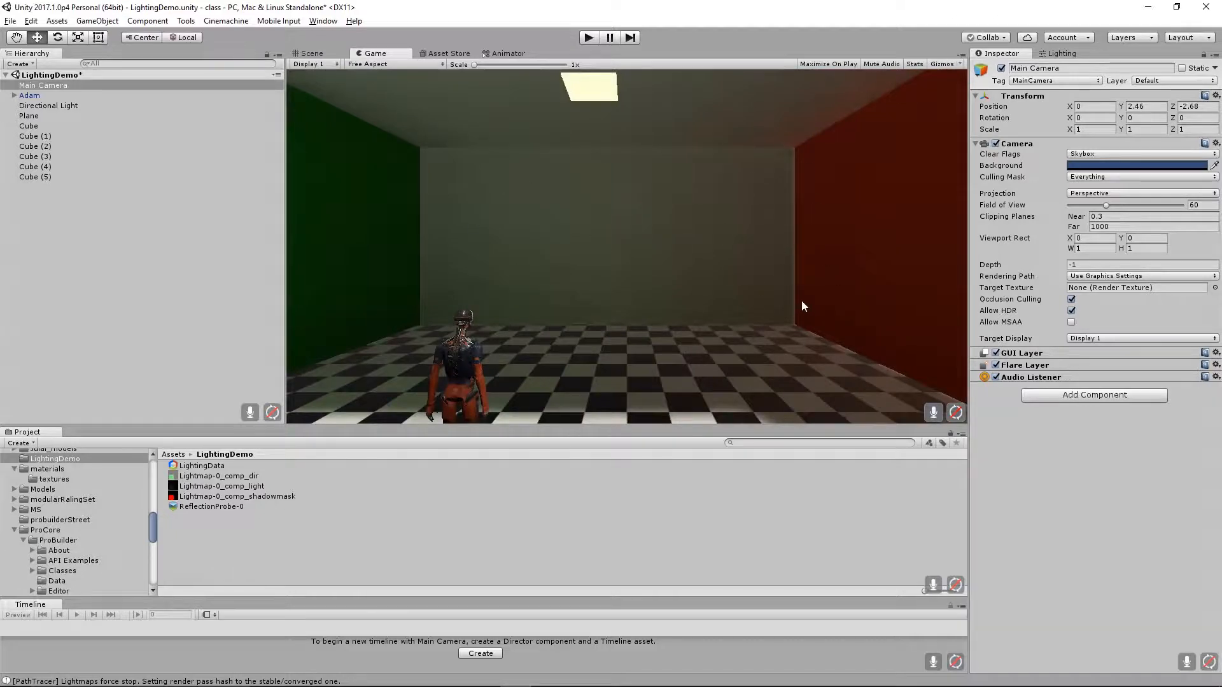
left_click(311, 51)
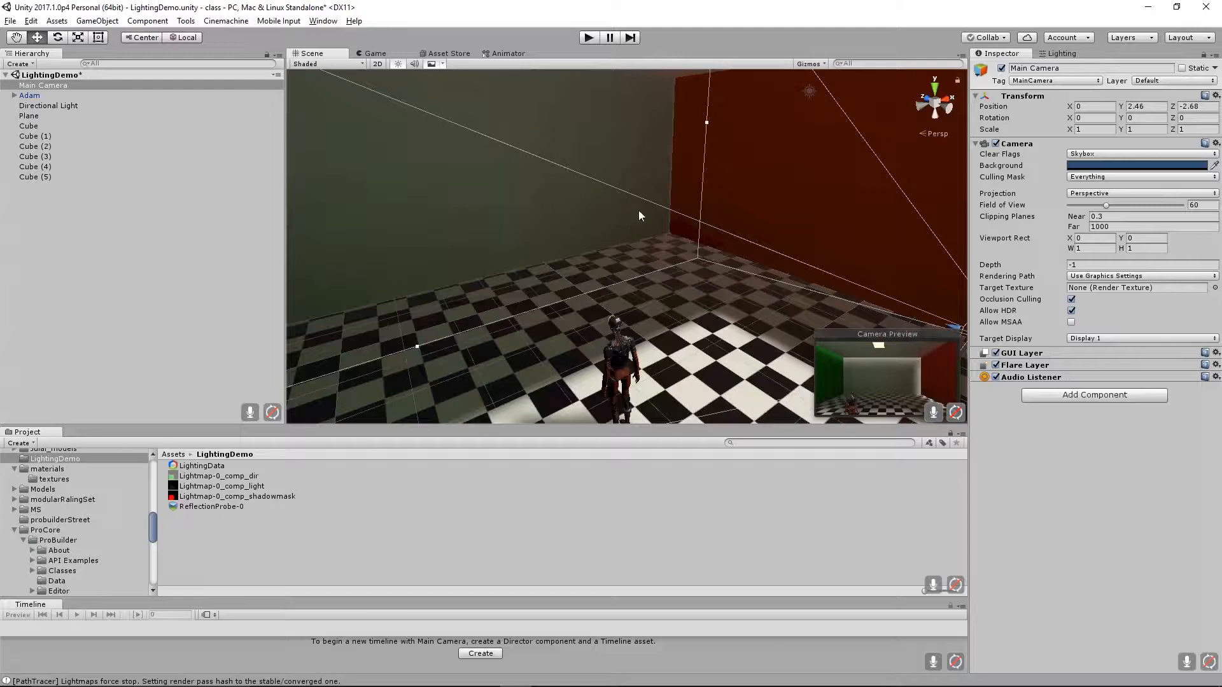
left_click_drag(785, 217, 795, 172, "alt")
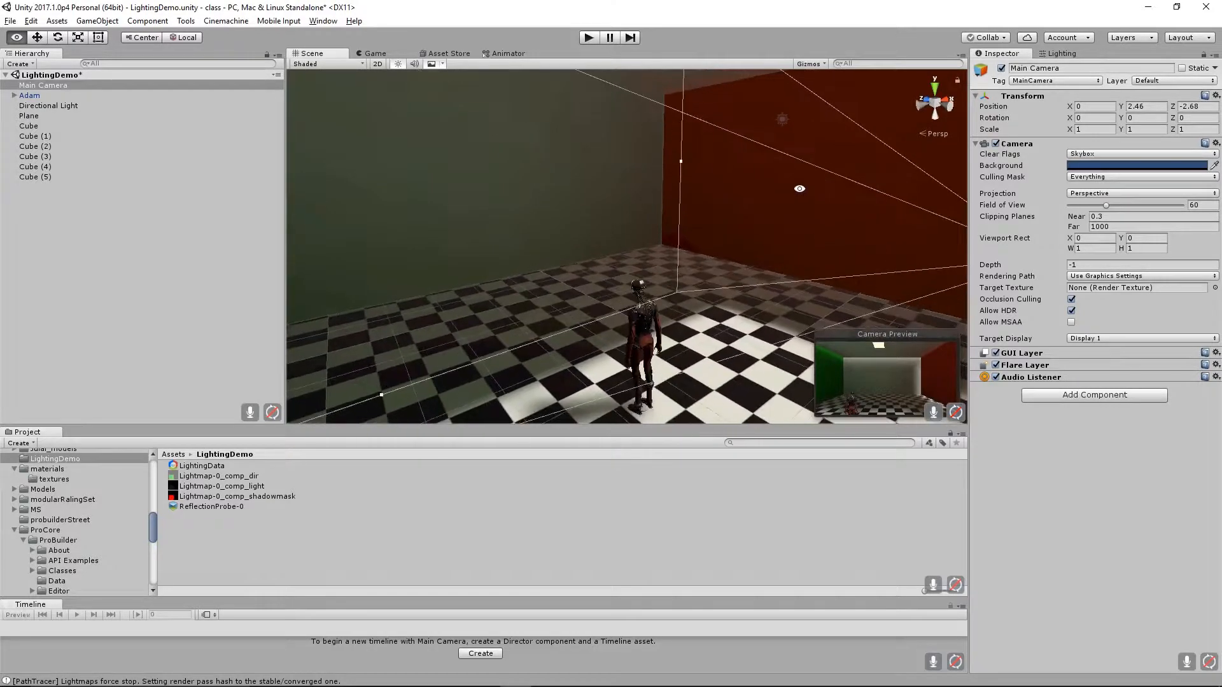
middle_click_drag(795, 172, 778, 199, "alt")
left_click_drag(778, 199, 784, 197, "alt")
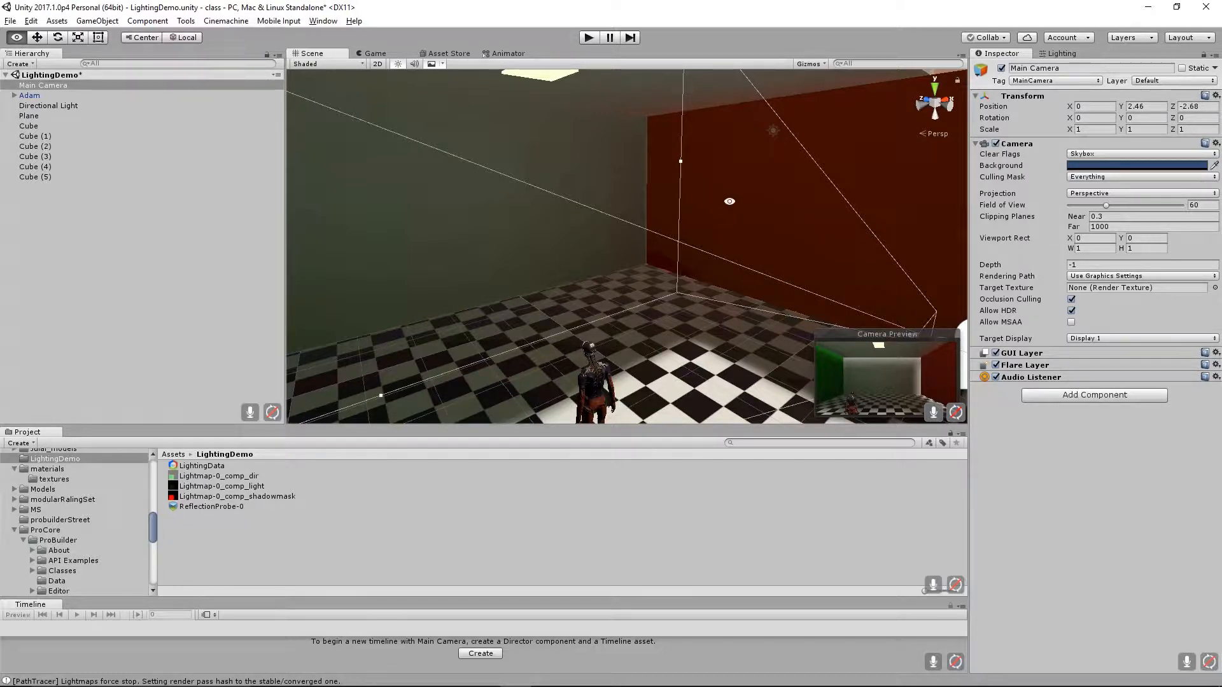
left_click_drag(729, 201, 593, 145, "alt")
left_click(571, 105)
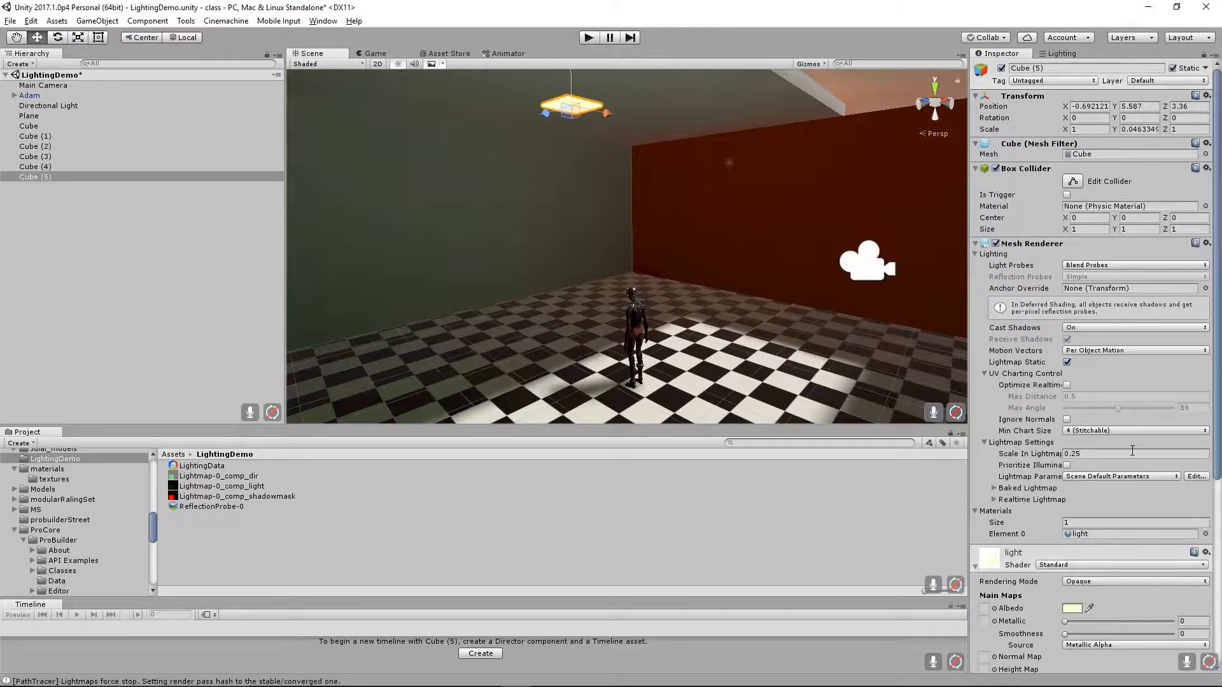
scroll(849, 194, "down", 6, "alt")
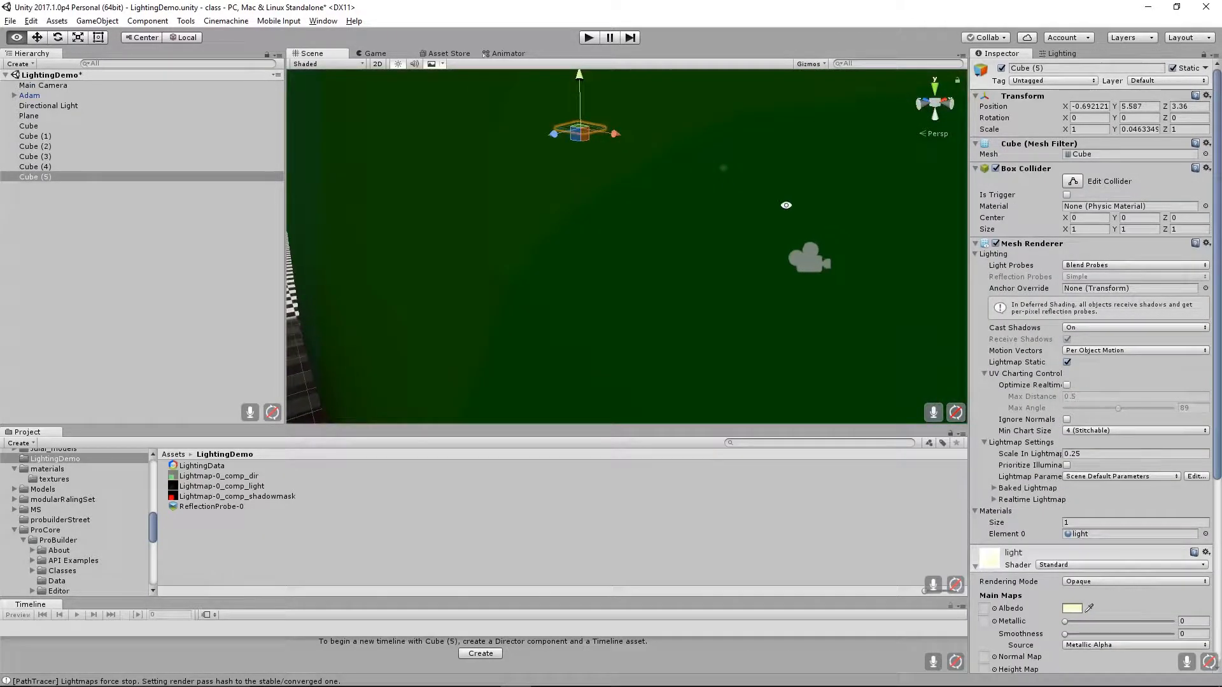
scroll(789, 205, "up", 6, "alt")
middle_click_drag(782, 237, 758, 237, "alt")
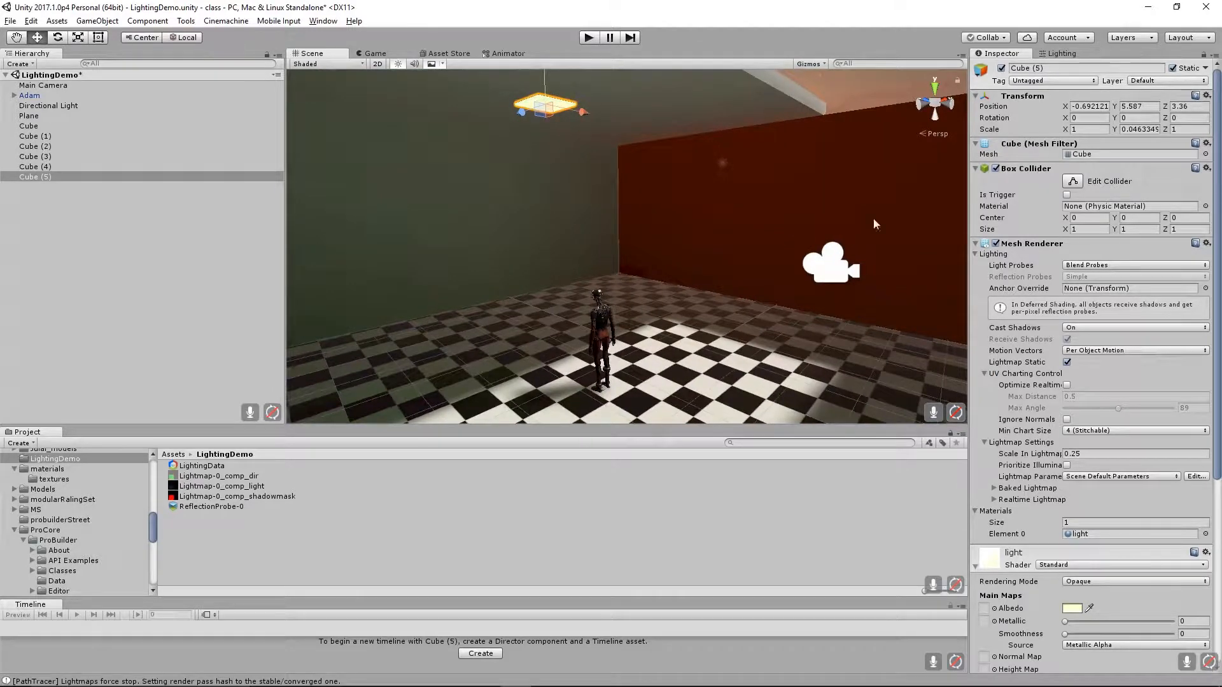
Generate the scene lighting again with the current Enlighten lightmapping settings.
left_click(1057, 55)
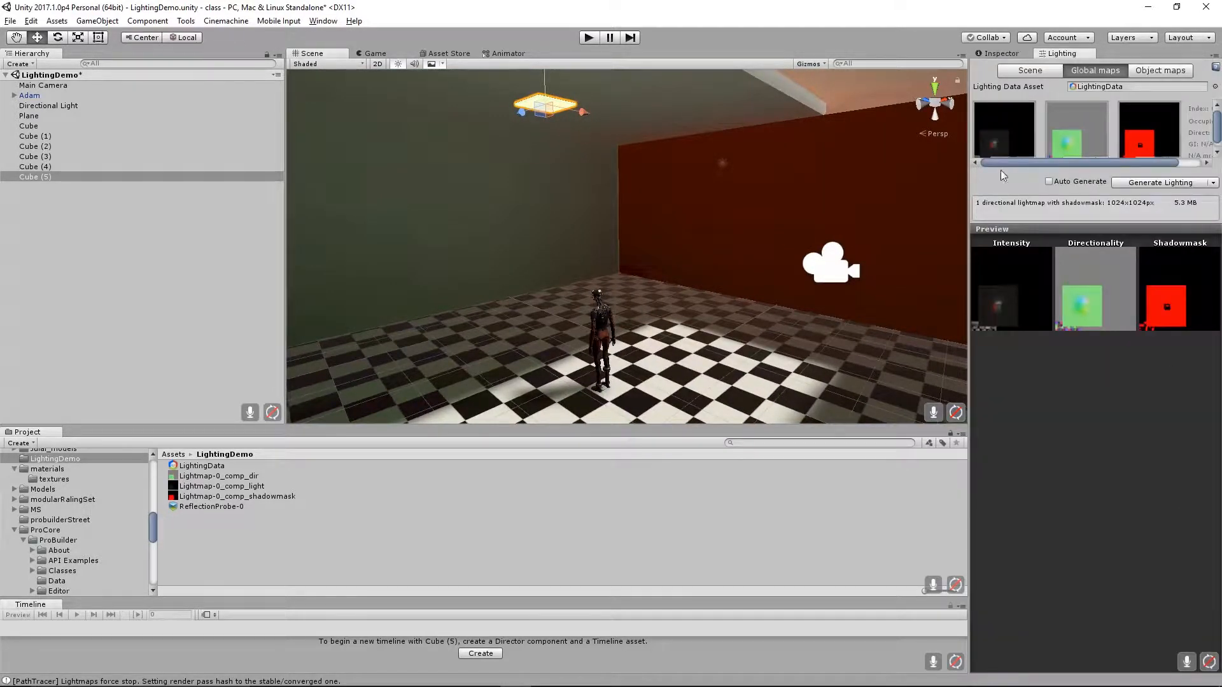
left_click(1024, 71)
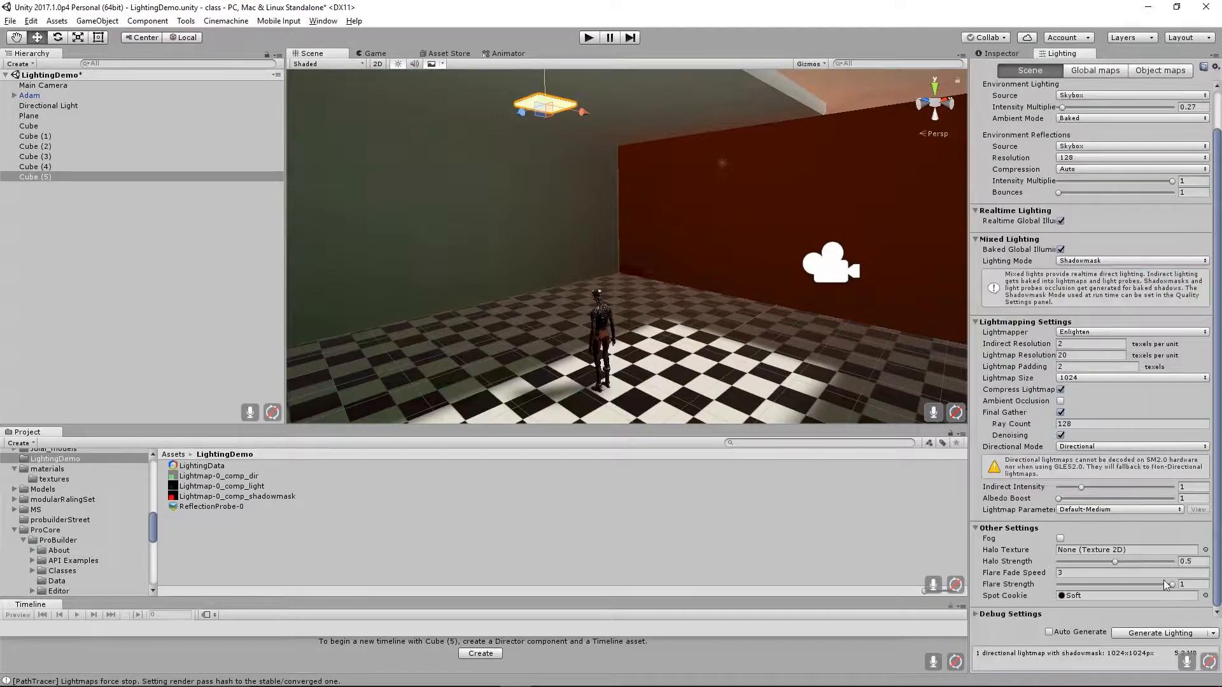
left_click(1169, 634)
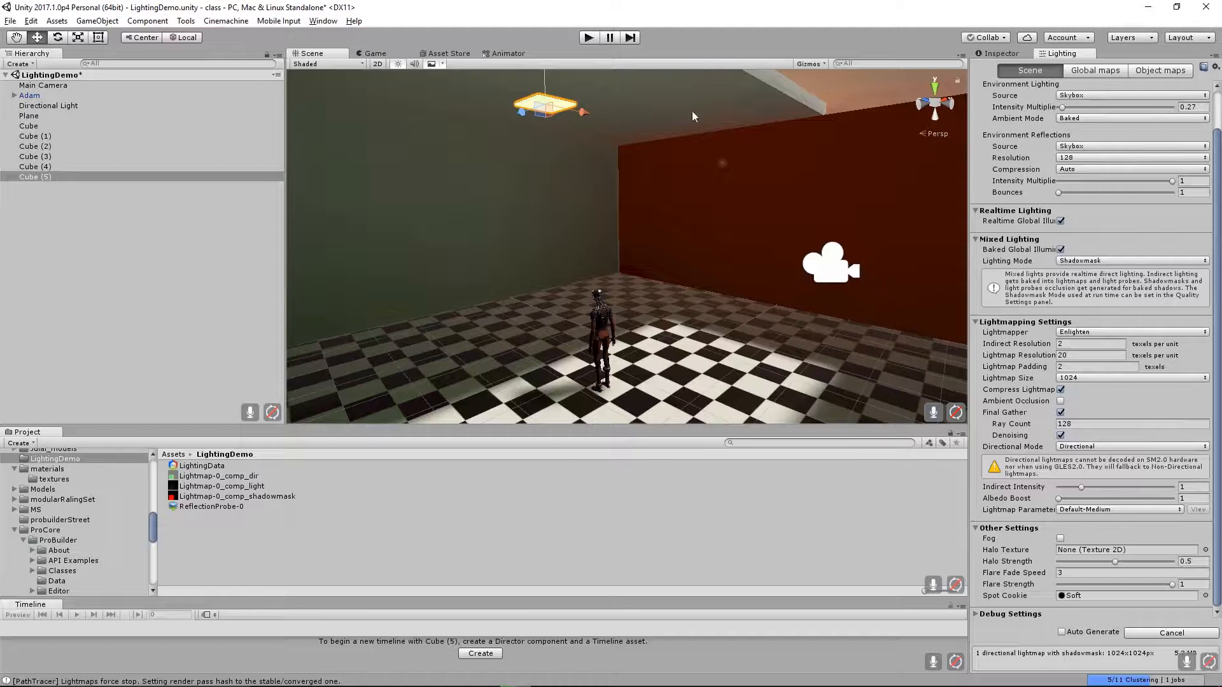
Add a sphere inside the room beside the character, move it along Z to about 2.36, and show its properties.
left_click_drag(694, 254, 490, 240, "alt")
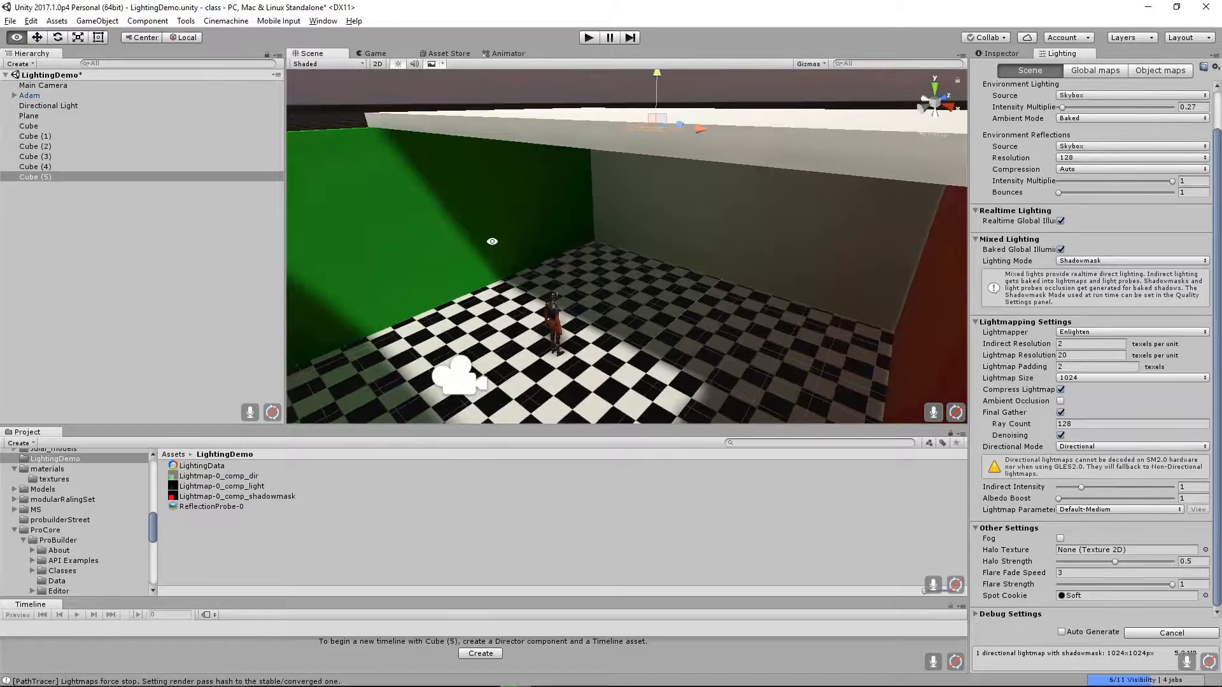
right_click_drag(491, 240, 786, 335, "alt")
left_click_drag(786, 335, 651, 279, "alt")
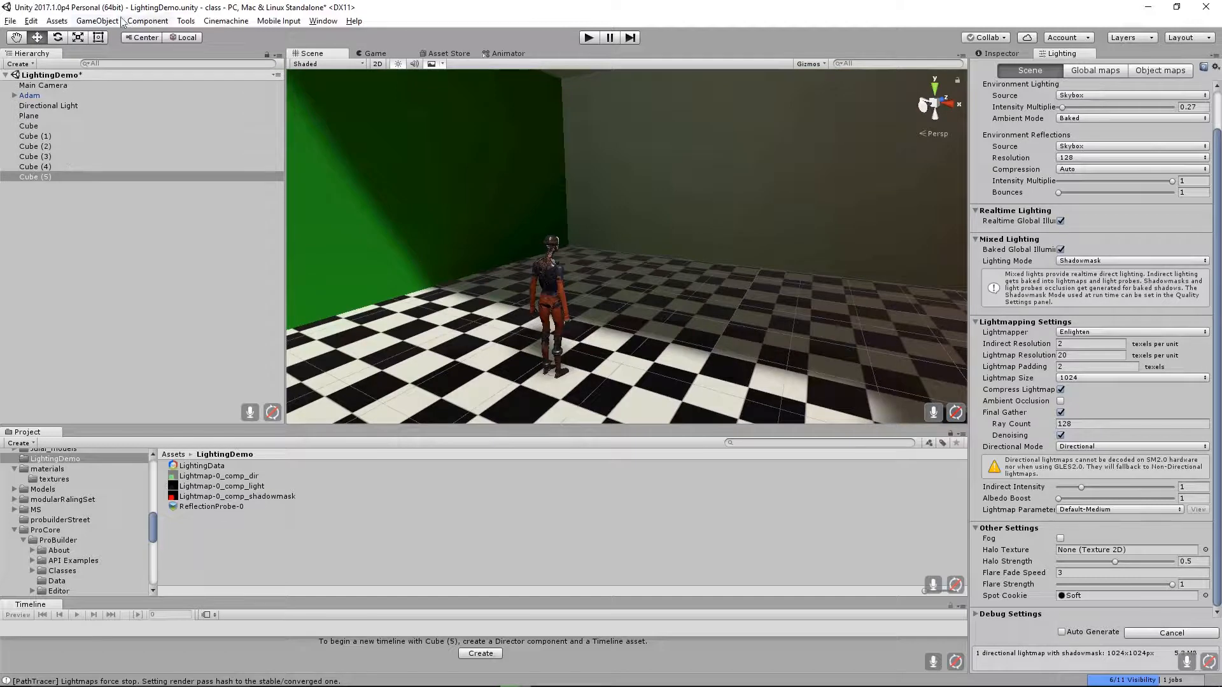
left_click(97, 21)
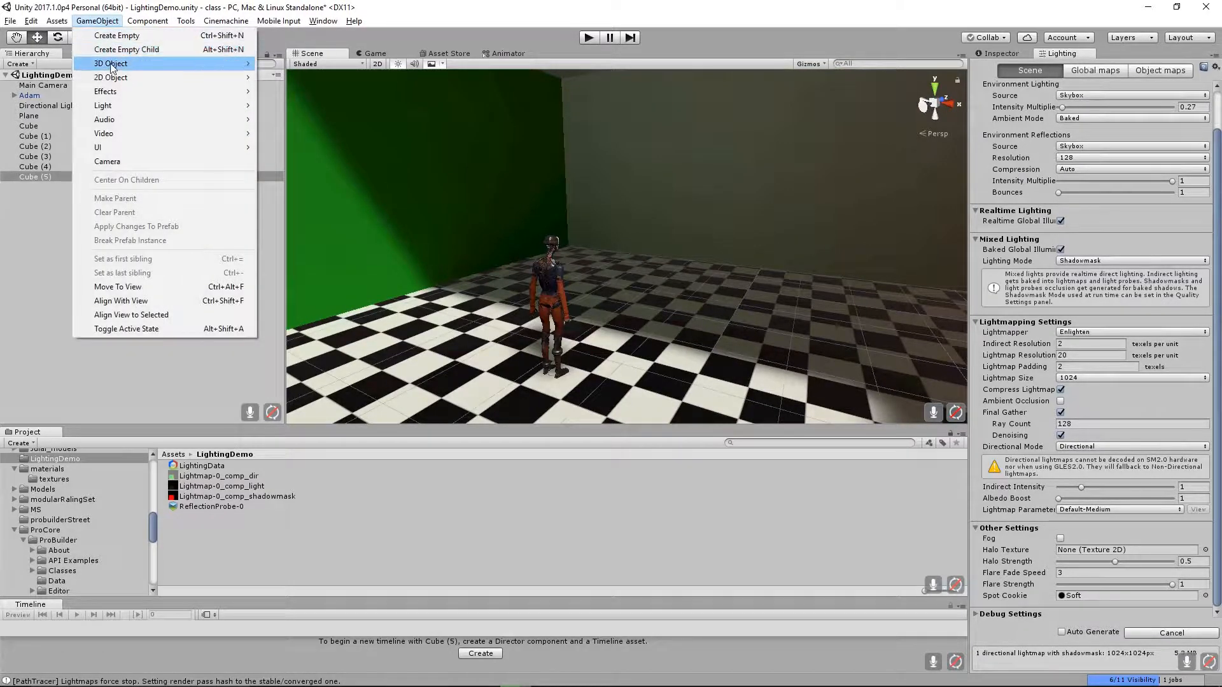
mouse_move(232, 64)
left_click(299, 79)
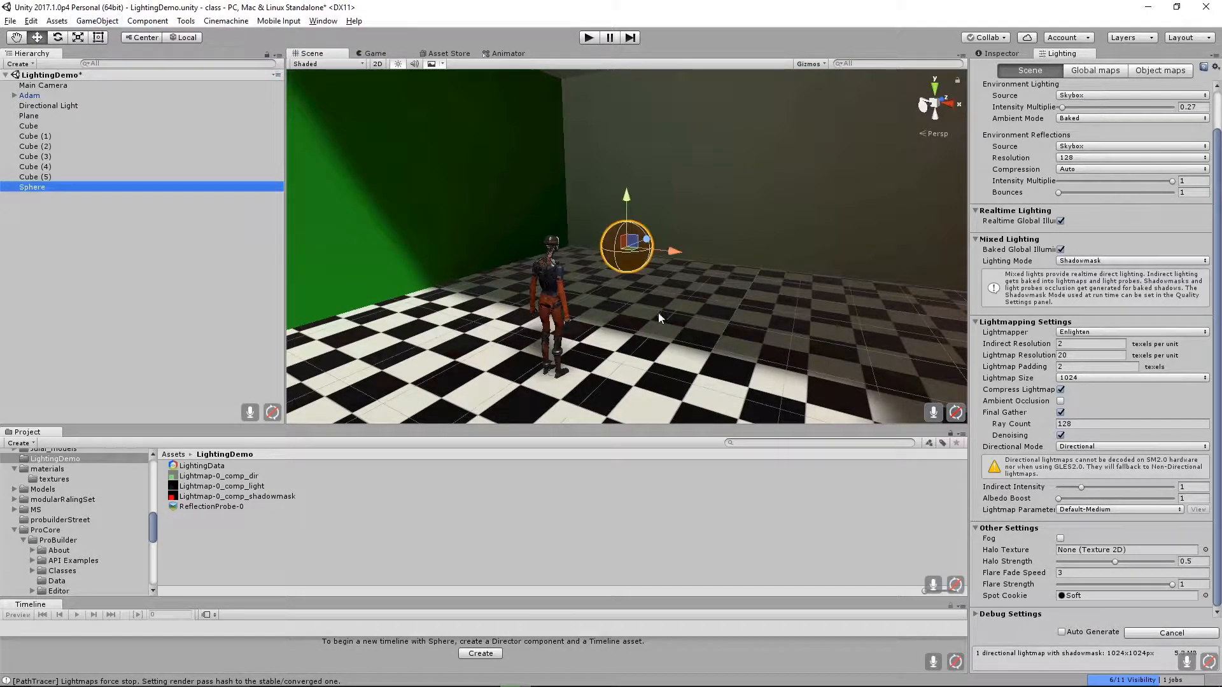
left_click_drag(657, 313, 436, 328, "alt")
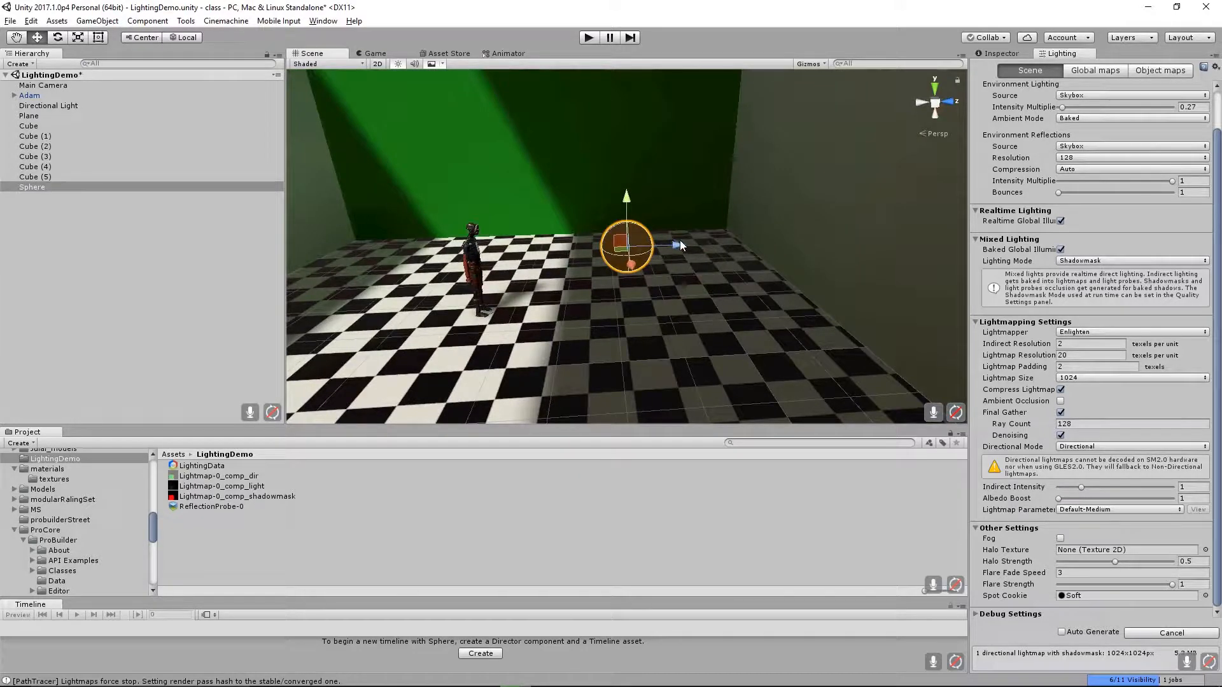
left_click_drag(679, 245, 633, 245)
left_click(1012, 56)
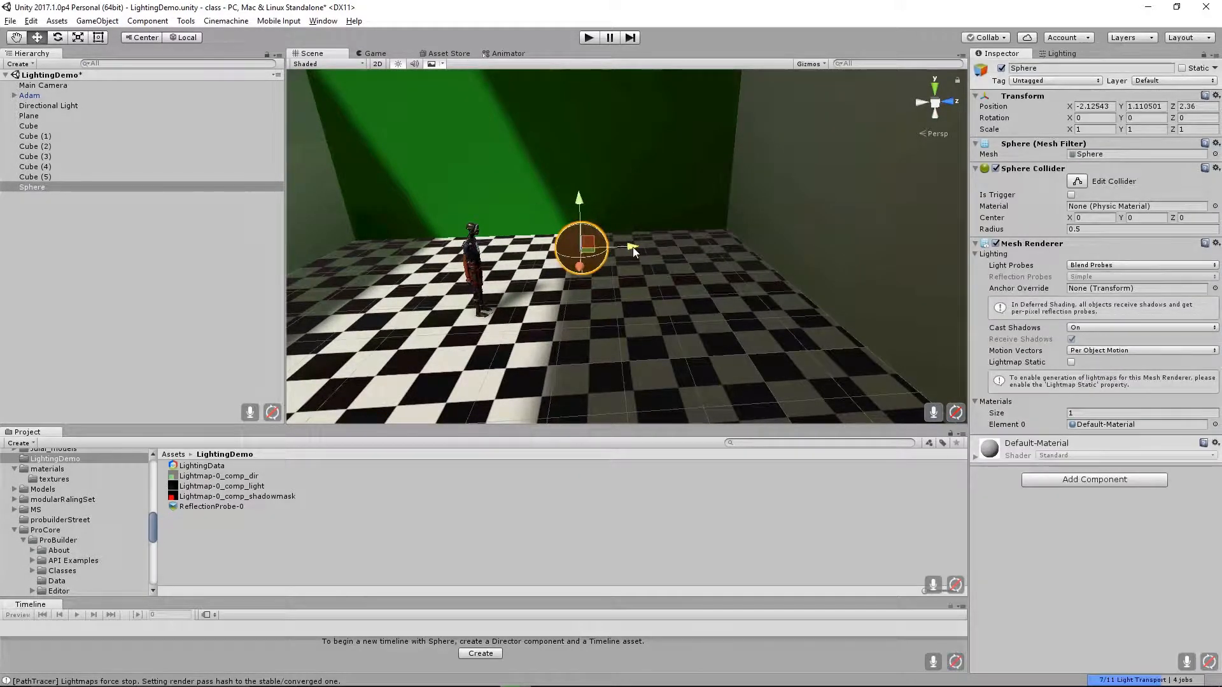
Move the sphere out onto the lit floor in front of the character, to about X -0.43, Z -0.86.
left_click_drag(632, 247, 679, 248)
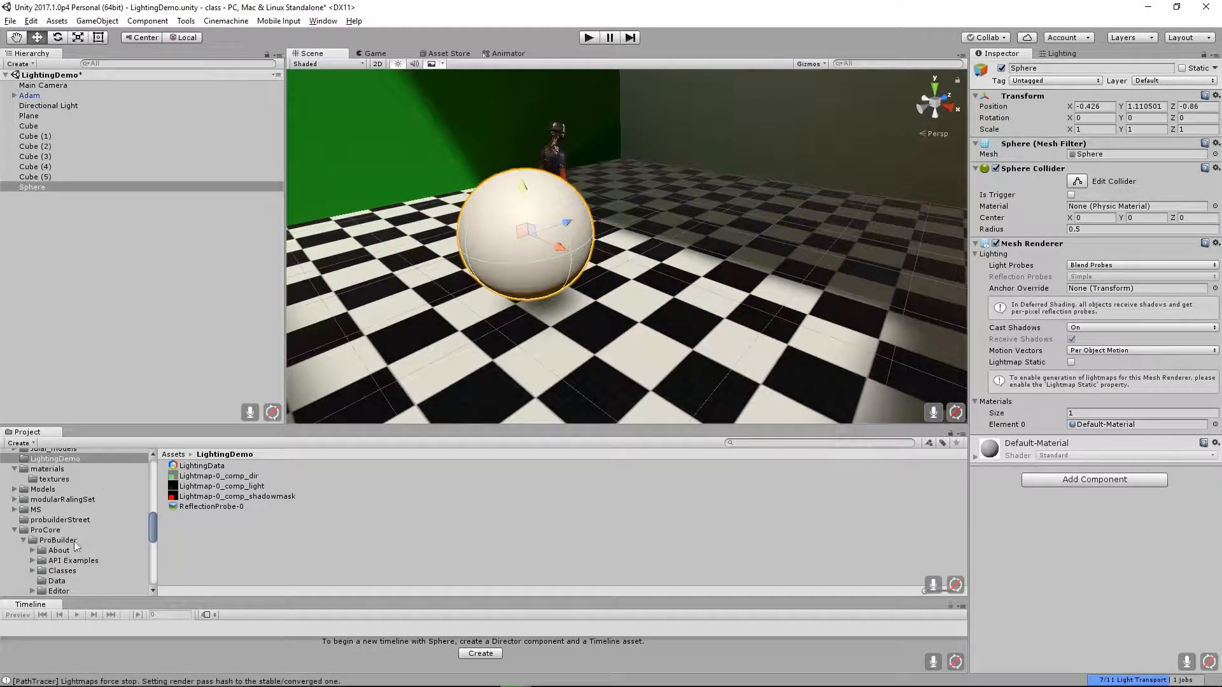
Create a new material named metallicTech in the materials folder.
scroll(106, 537, "down", 5)
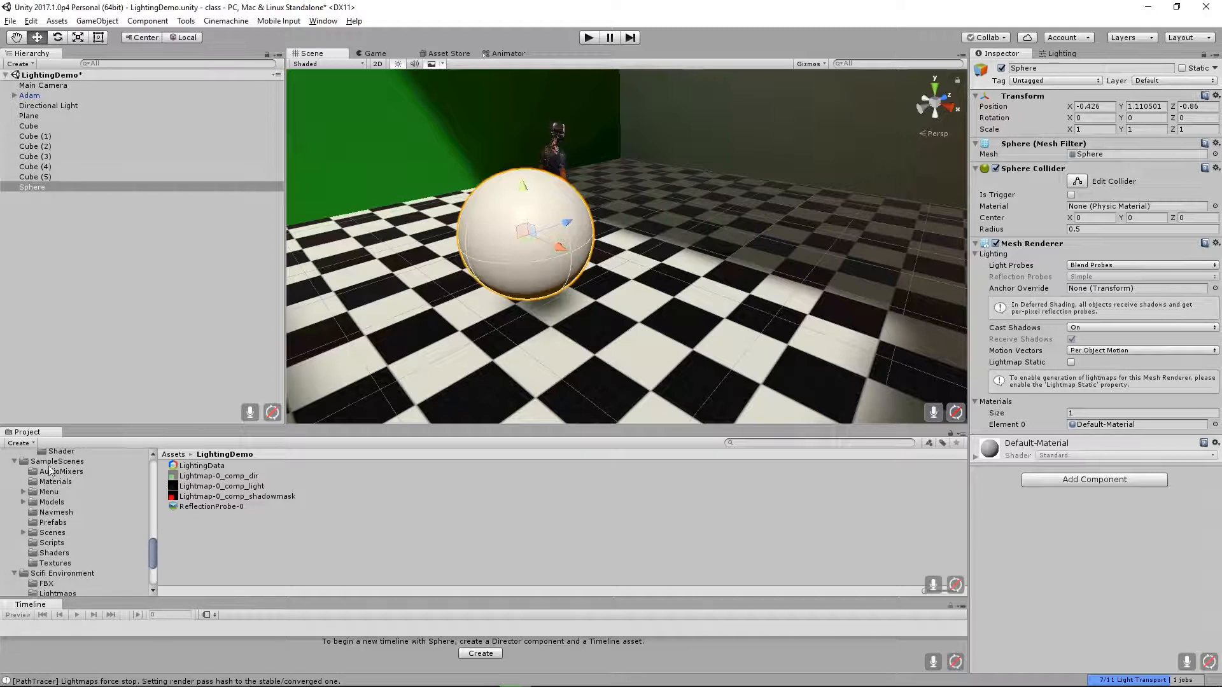
left_click(15, 461)
left_click(14, 462)
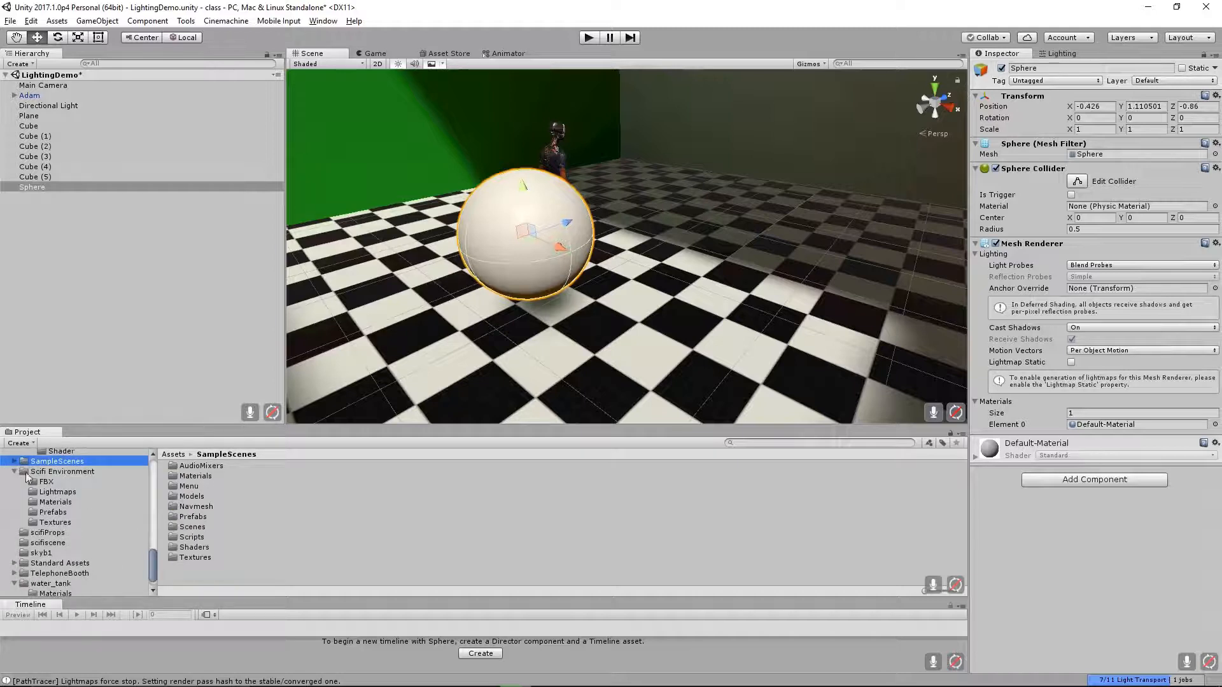
scroll(26, 484, "up", 3)
scroll(60, 542, "up", 5)
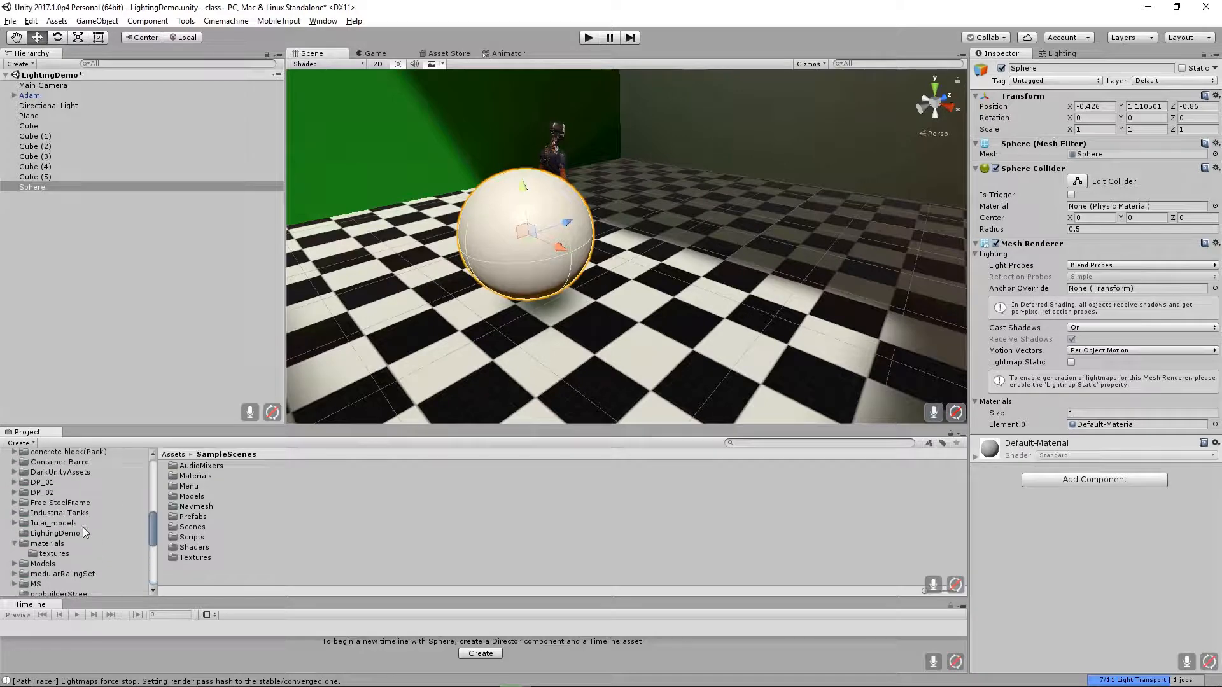
left_click(47, 544)
right_click(445, 527)
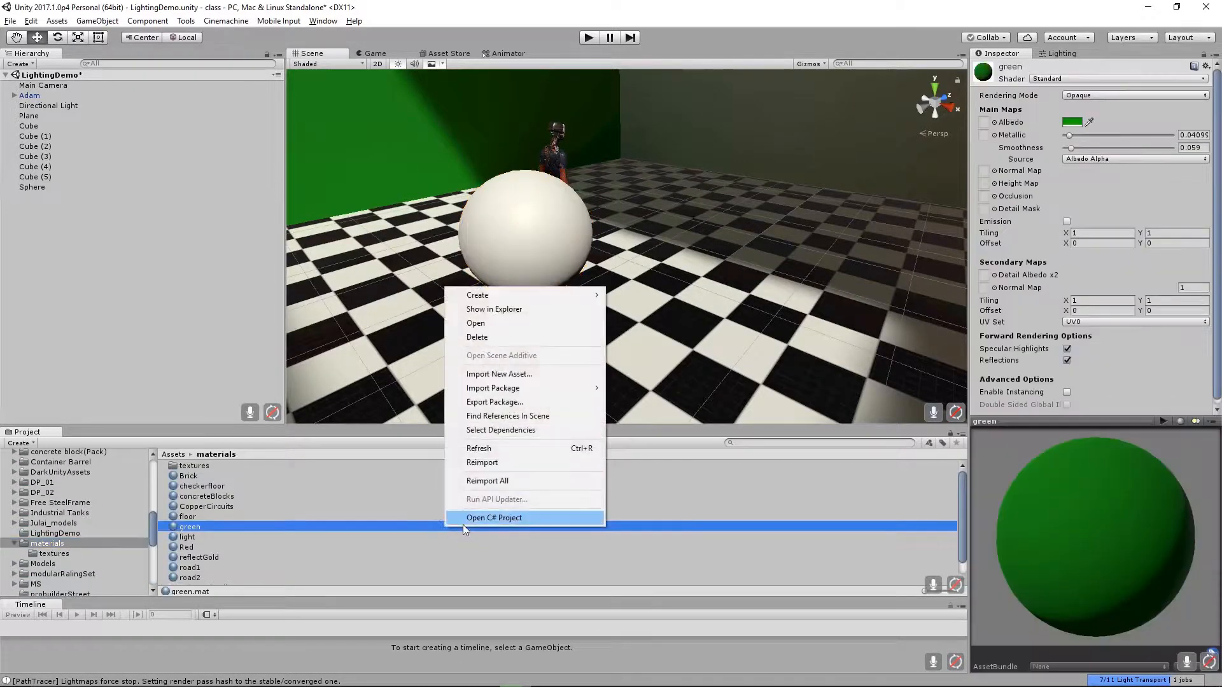
mouse_move(557, 295)
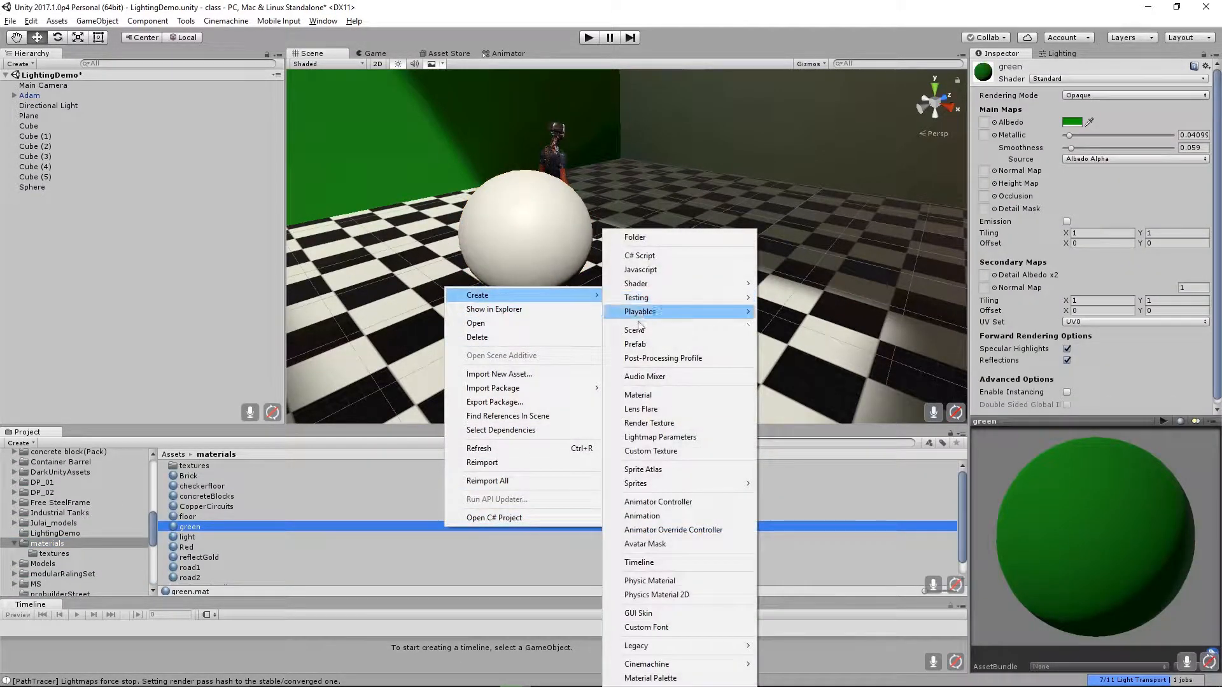
left_click(661, 396)
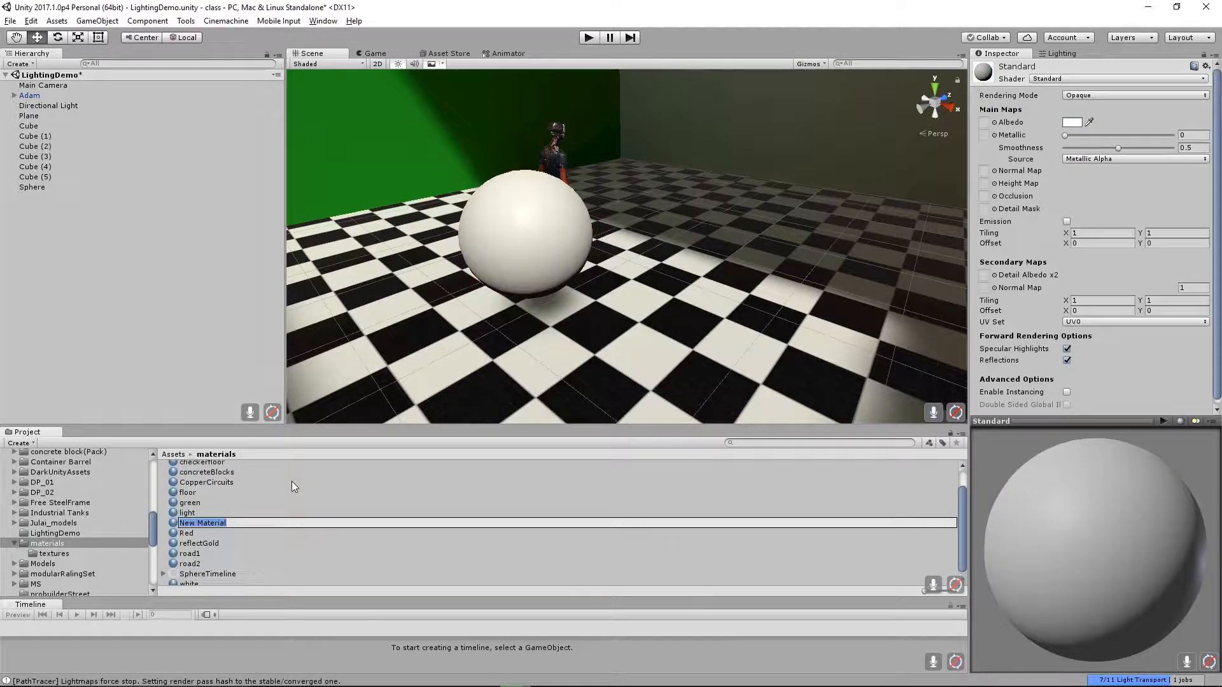
type("metallicTech")
key("Return")
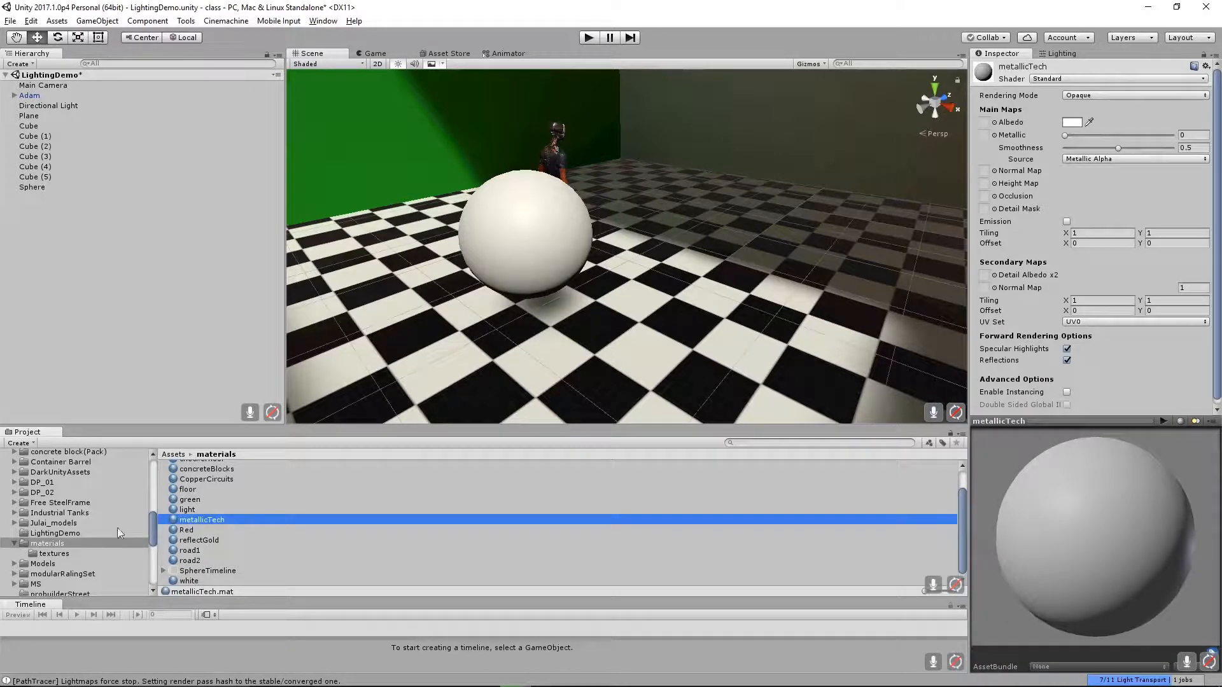
Apply the metallicTech material to the sphere and set both its Metallic and Smoothness values to 1.
left_click_drag(176, 523, 476, 261)
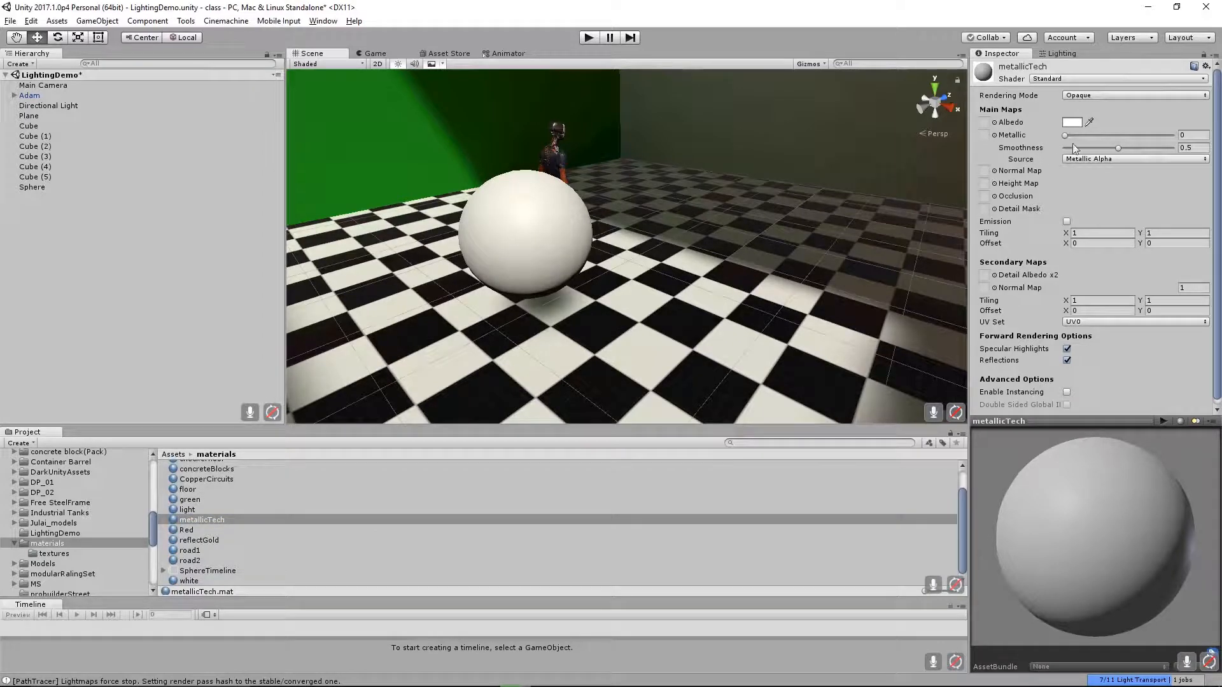
left_click_drag(1077, 134, 1184, 143)
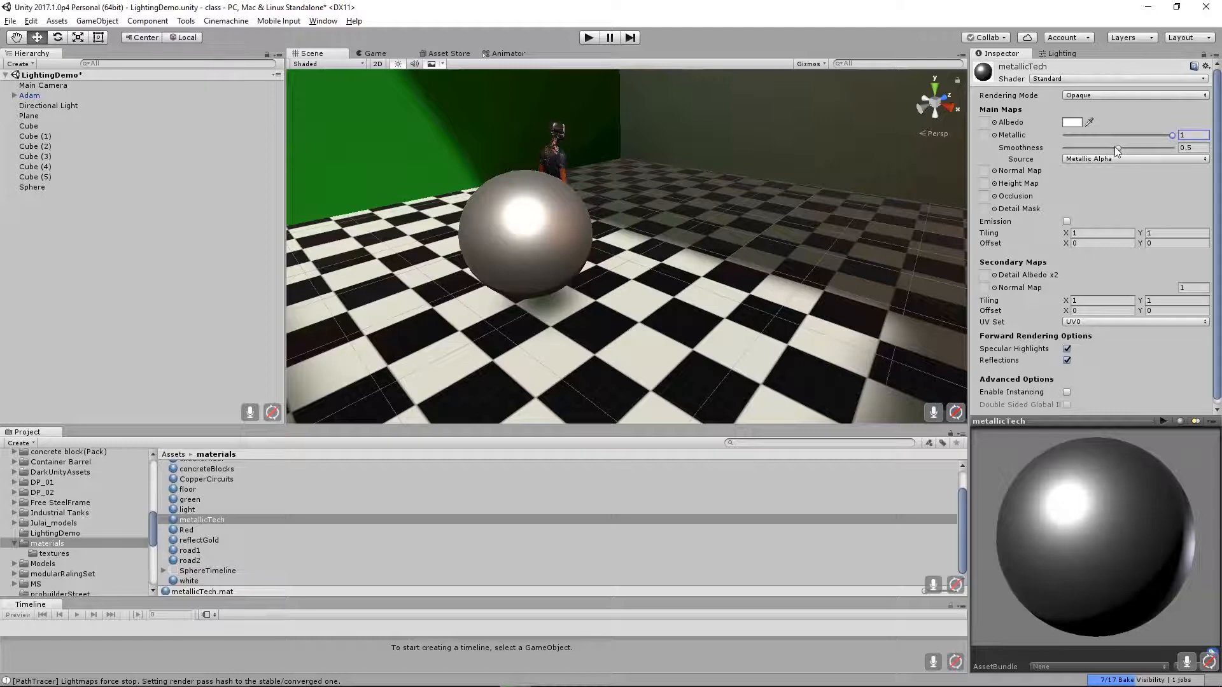
left_click_drag(1118, 148, 1175, 148)
Select the metallic sphere and move it beside the character, to about X 0.01, Z -0.05.
left_click_drag(594, 244, 690, 273, "alt")
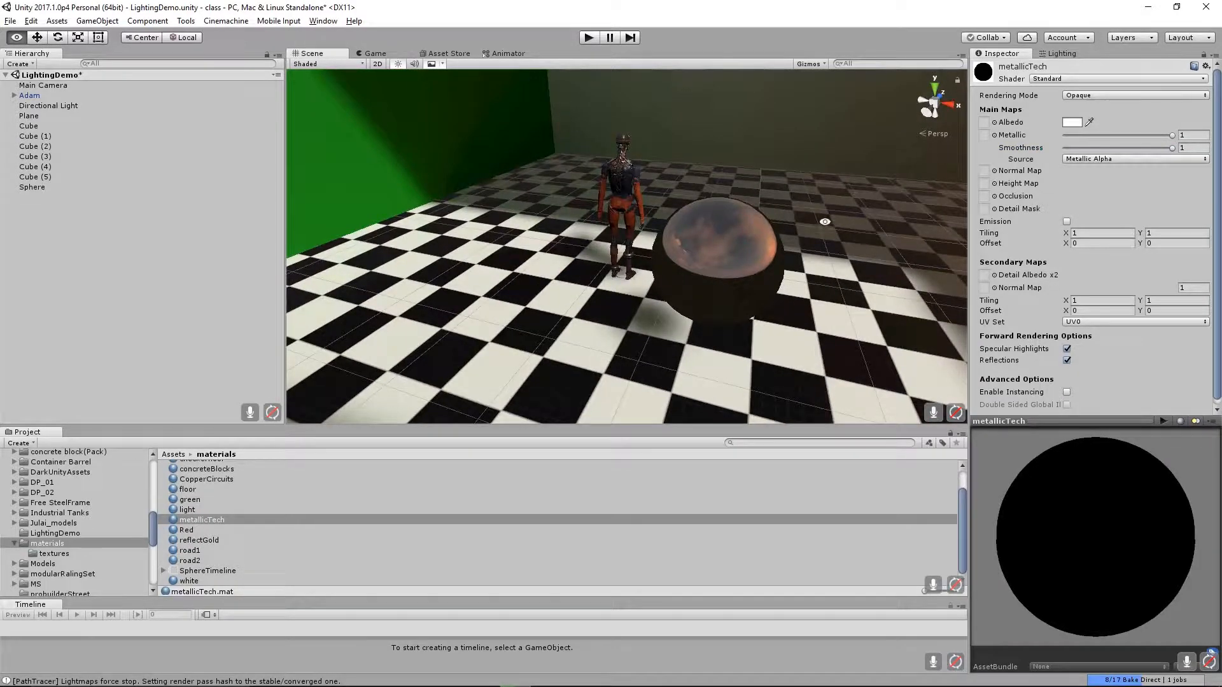
scroll(824, 221, "down", 10)
left_click_drag(691, 197, 735, 234, "alt")
left_click(563, 301)
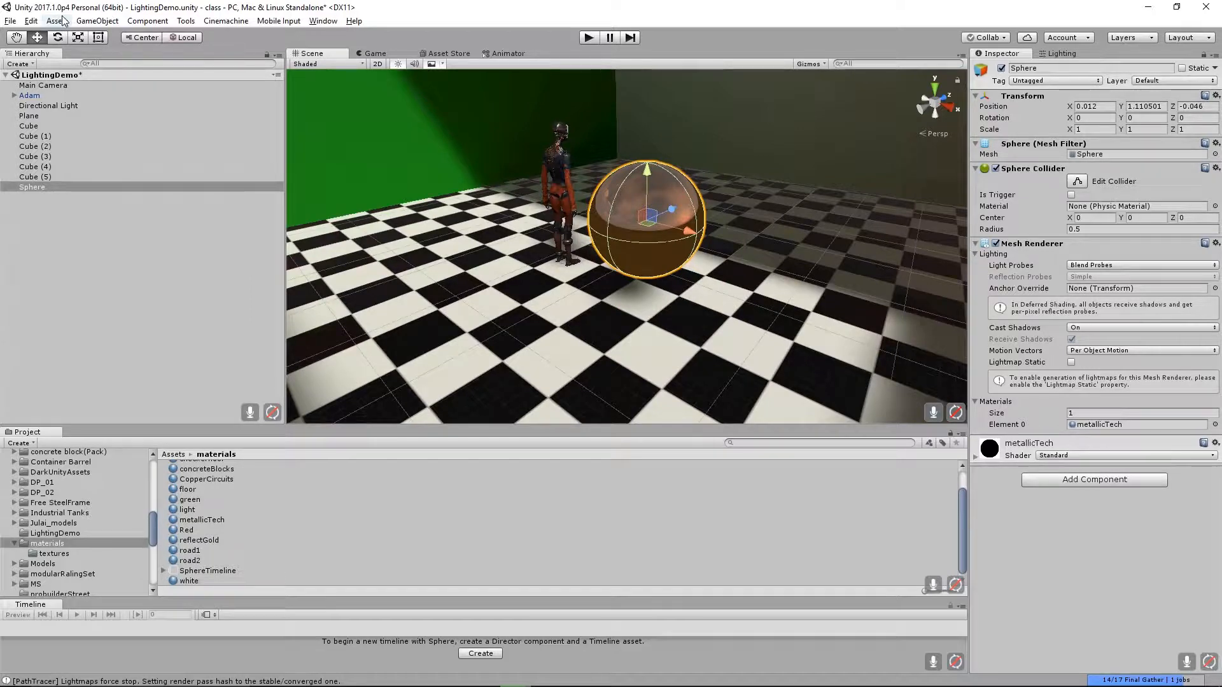
Add a reflection probe and place it above the sphere inside the room, at about X -0.26, Y 3.19, Z 0.43.
left_click(97, 21)
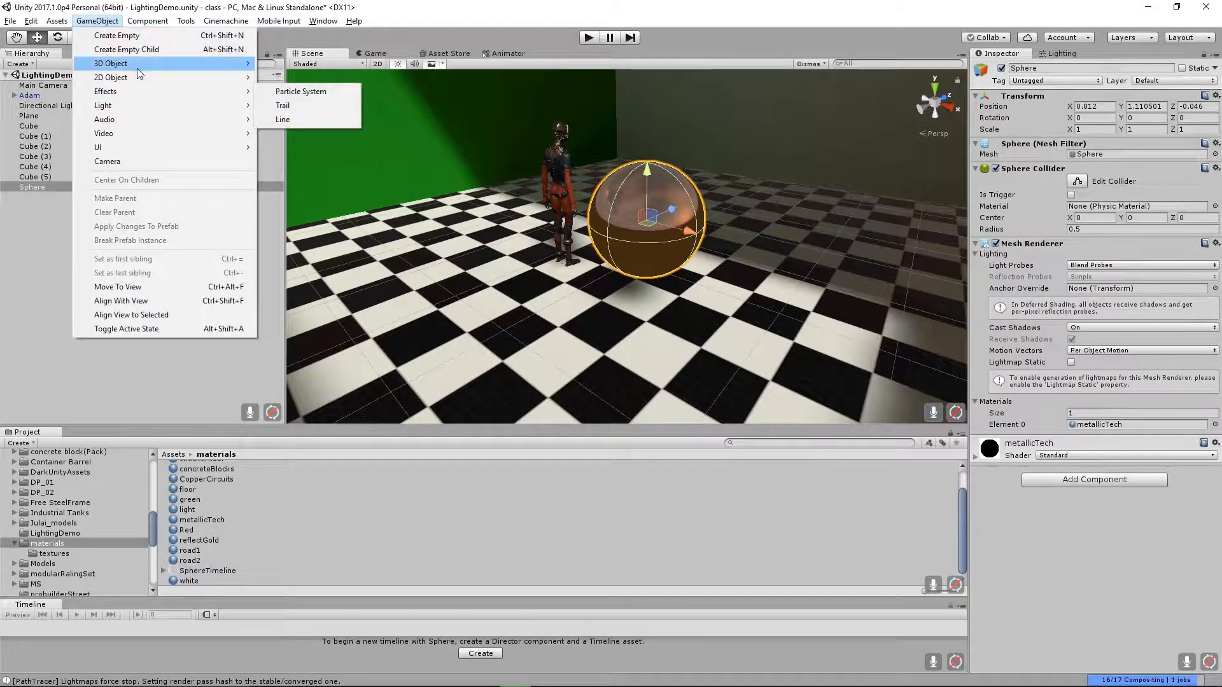
mouse_move(135, 108)
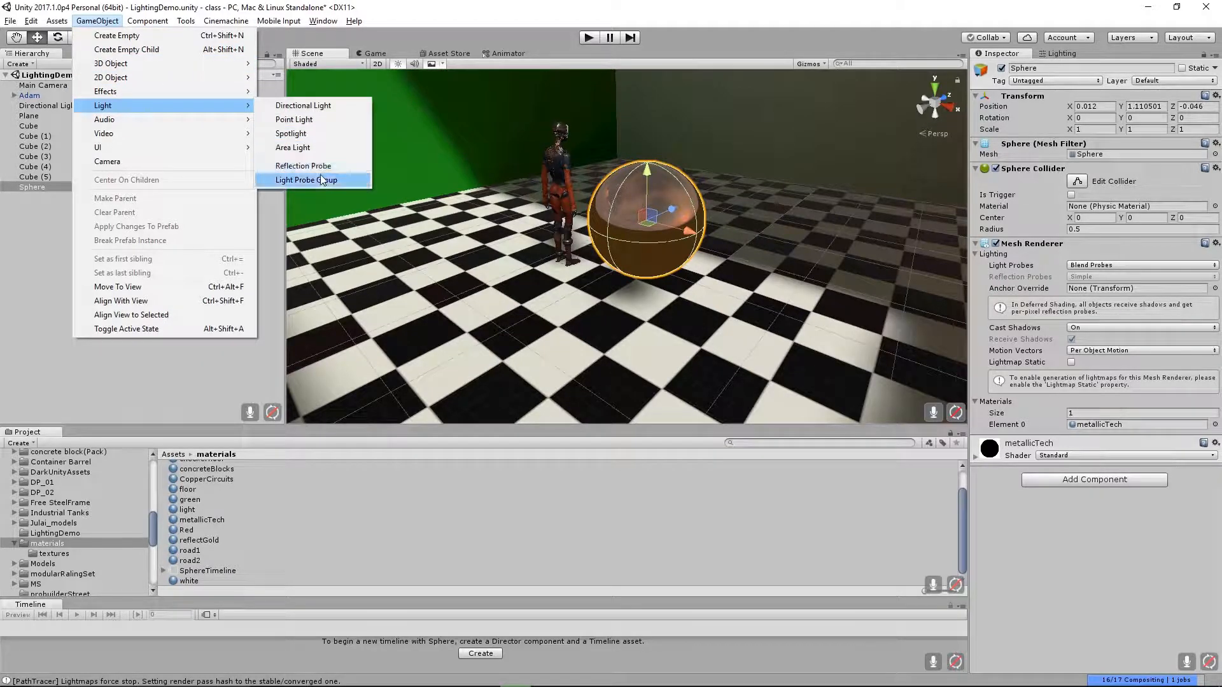
left_click(338, 166)
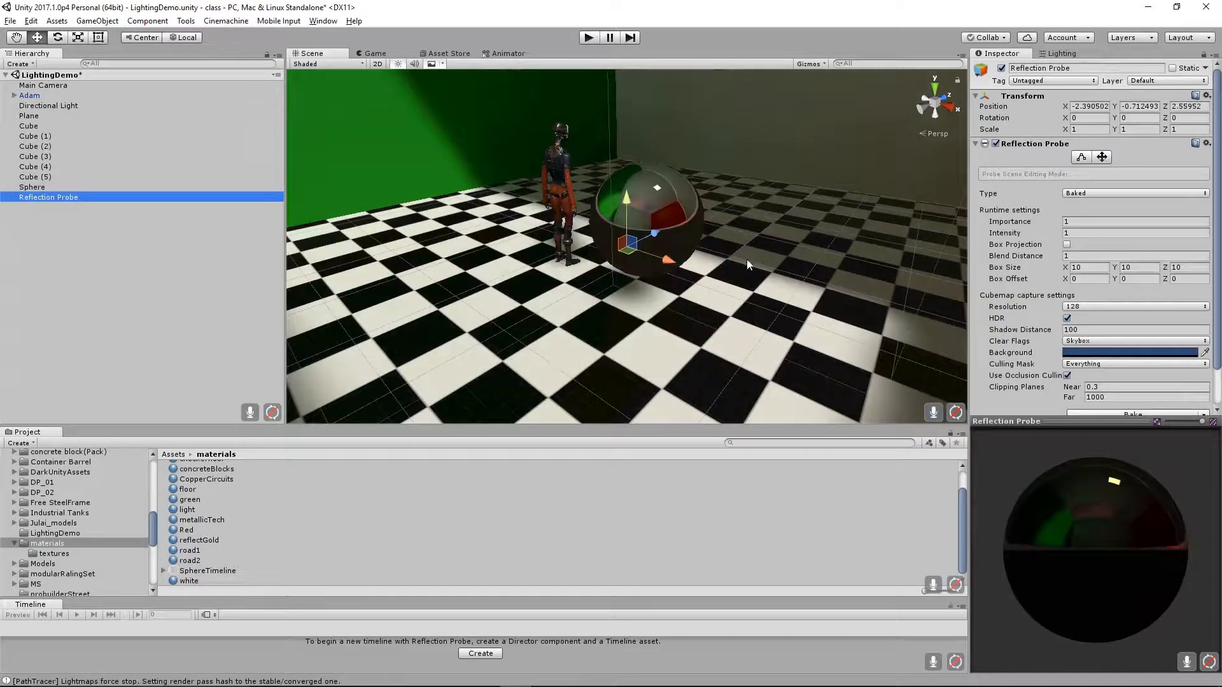
right_click_drag(747, 258, 650, 287, "alt")
left_click_drag(650, 287, 737, 302, "alt")
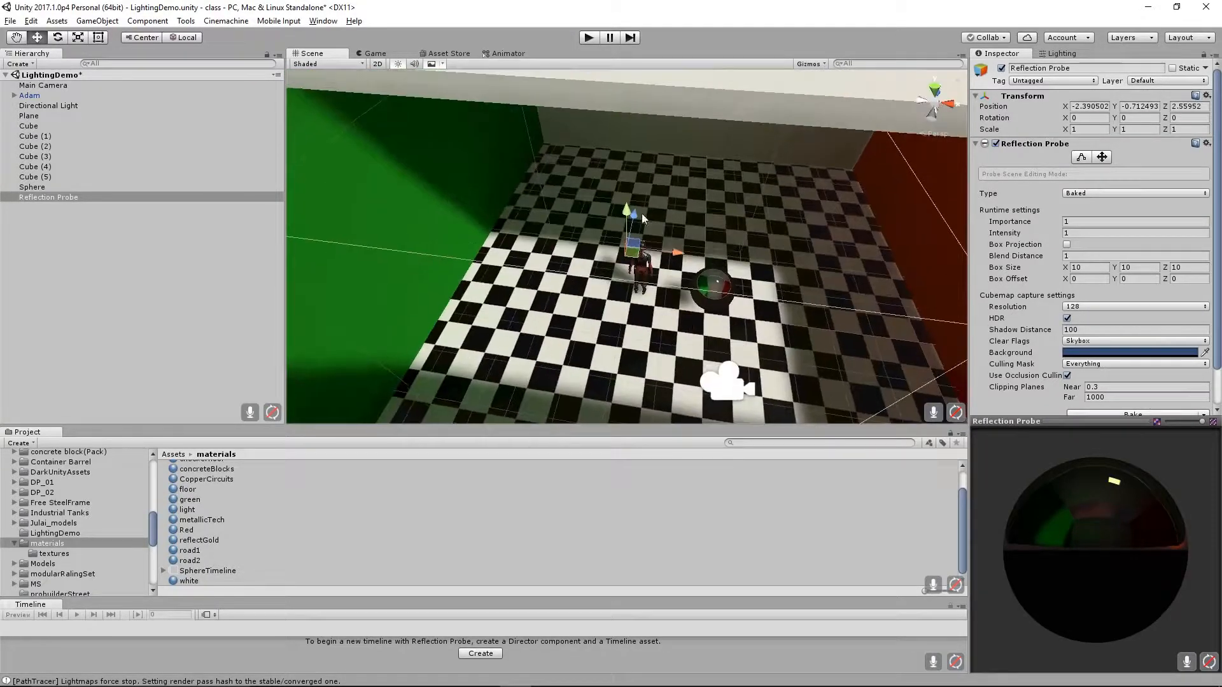
left_click_drag(616, 205, 615, 83)
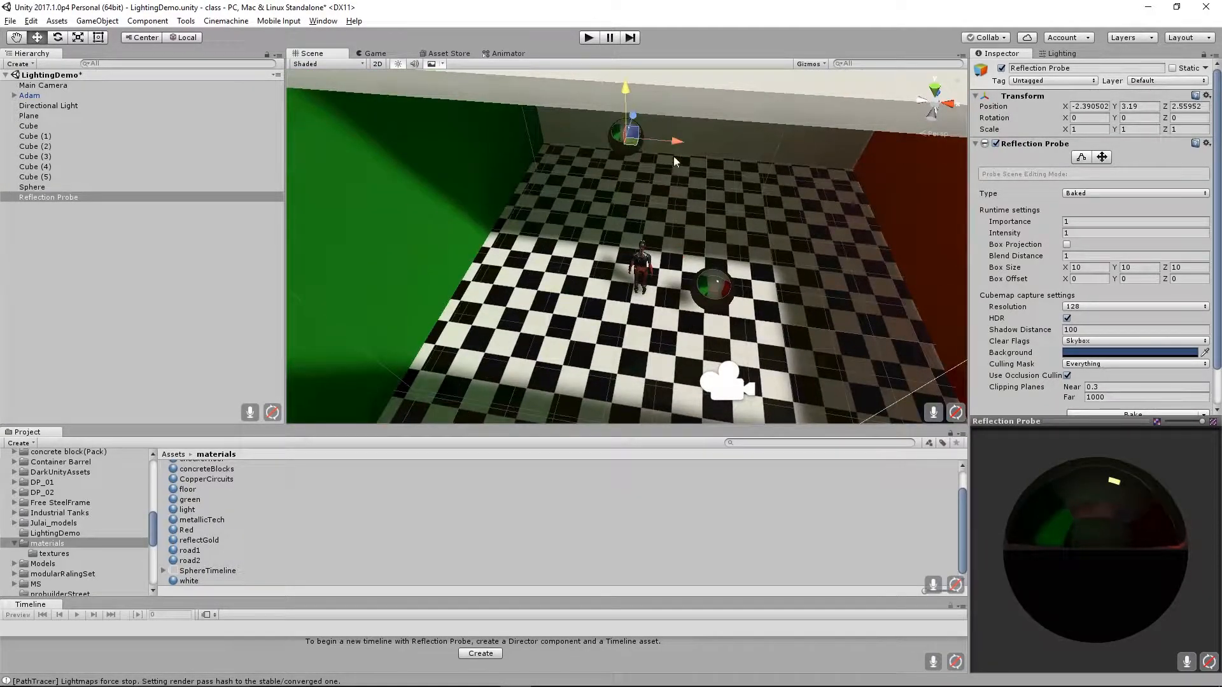
left_click_drag(677, 146, 763, 152)
Move the reflection probe along Z to about 0.93, further into the room.
left_click_drag(821, 162, 638, 328, "alt")
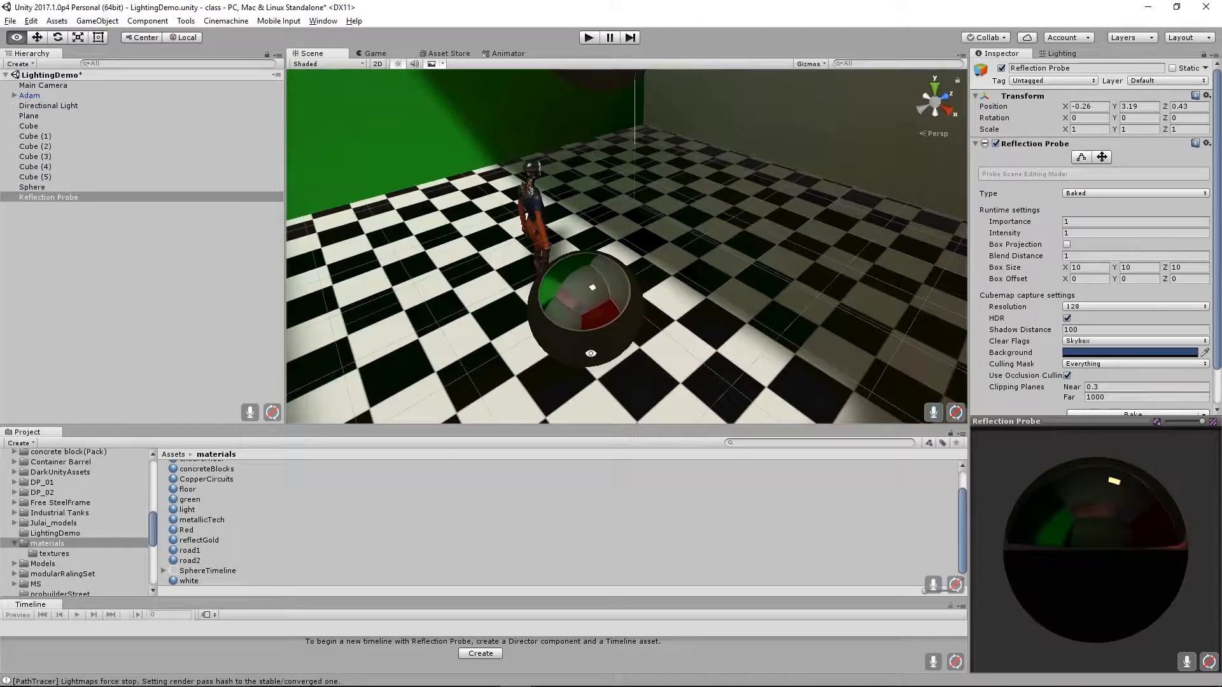
scroll(757, 269, "down", 12)
mouse_move(535, 209)
left_mouse_down("alt")
mouse_move(669, 260)
mouse_move(546, 215)
left_mouse_up("alt")
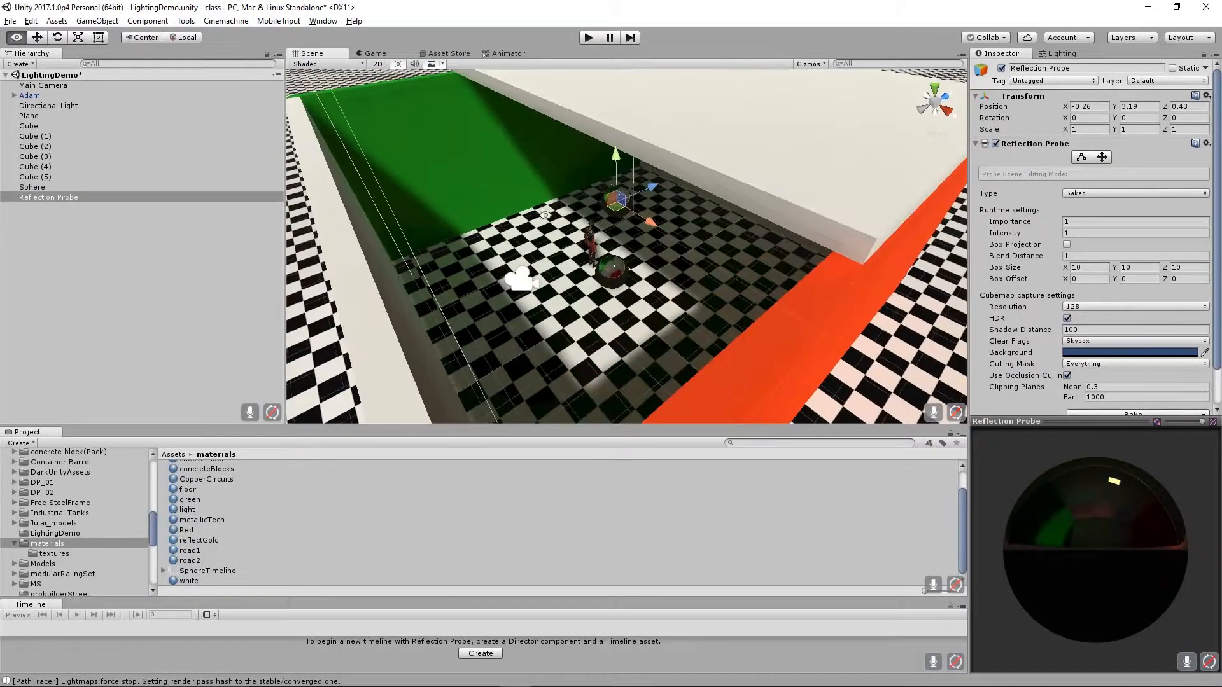
left_click_drag(653, 187, 670, 180)
mouse_move(587, 218)
left_mouse_down("alt")
mouse_move(781, 220)
mouse_move(810, 197)
mouse_move(591, 231)
left_mouse_up("alt")
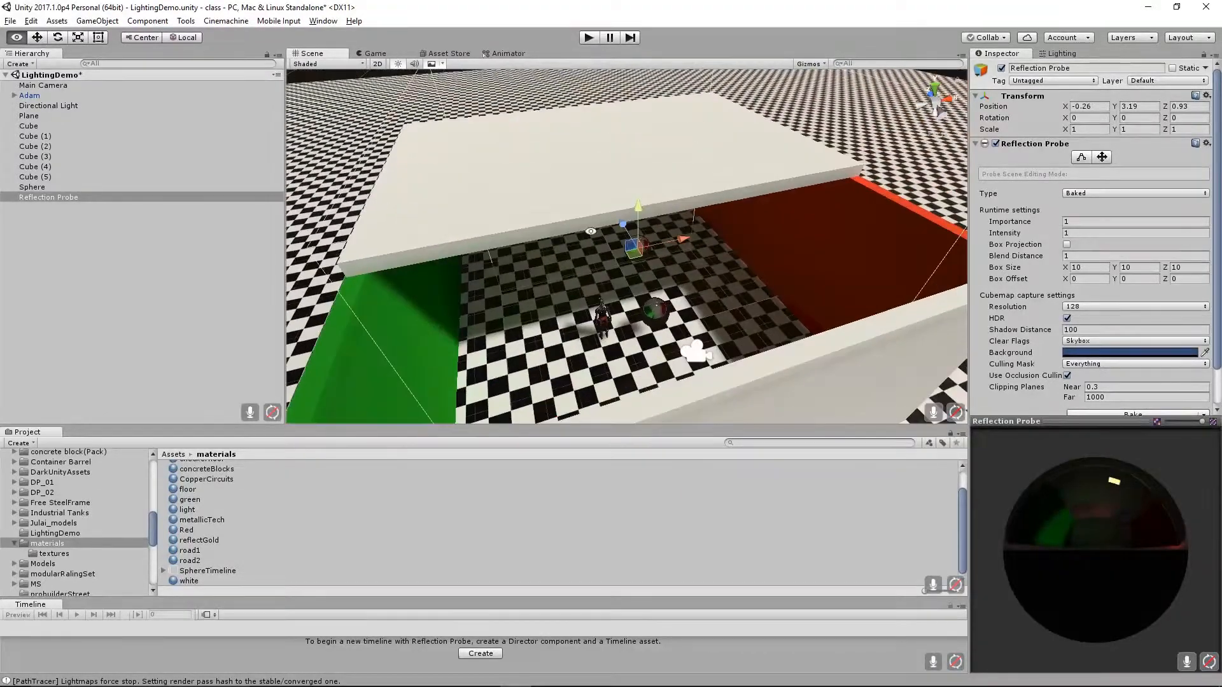
Select the reflection probe above the sphere and try scaling it along X to about 0.97.
right_click_drag(590, 231, 910, 323, "alt")
left_click(681, 380)
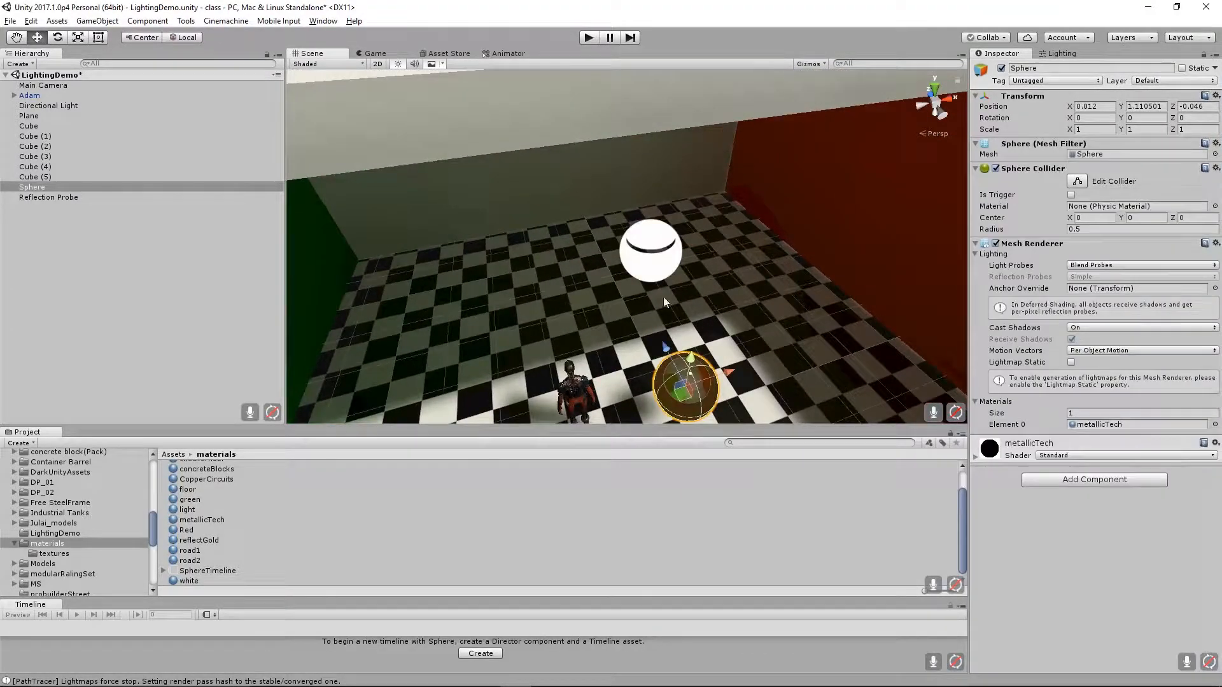
left_click(655, 243)
left_click_drag(654, 243, 705, 288, "alt")
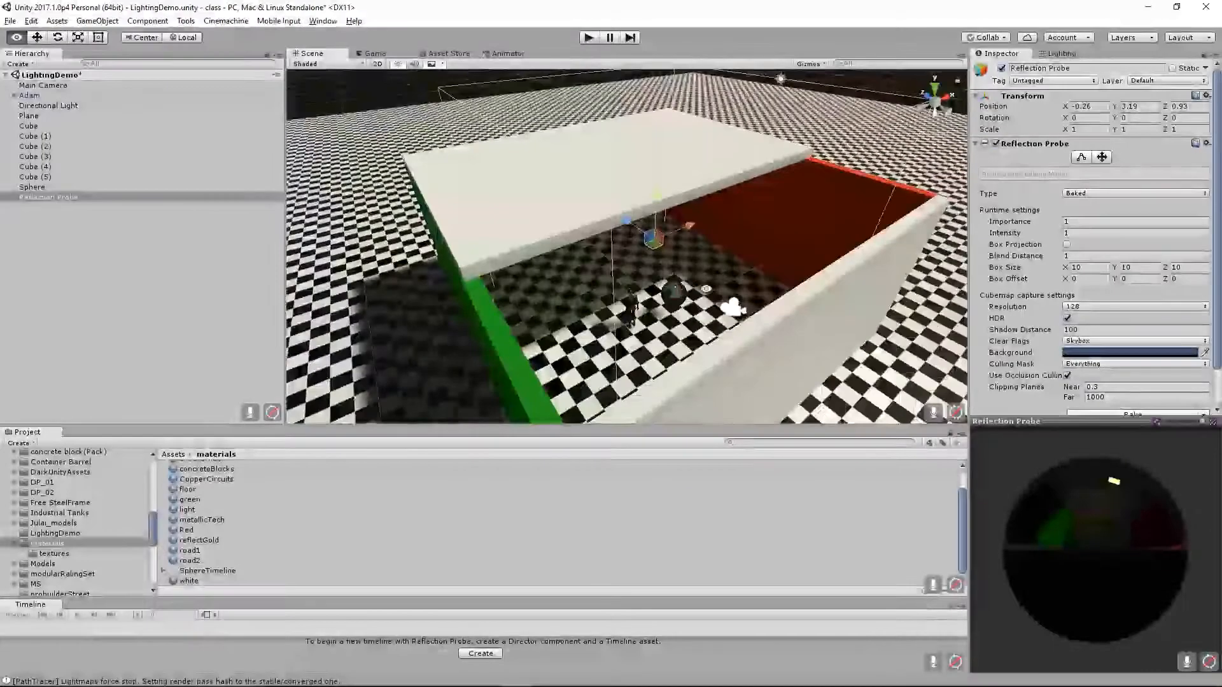
right_click_drag(705, 288, 848, 271, "alt")
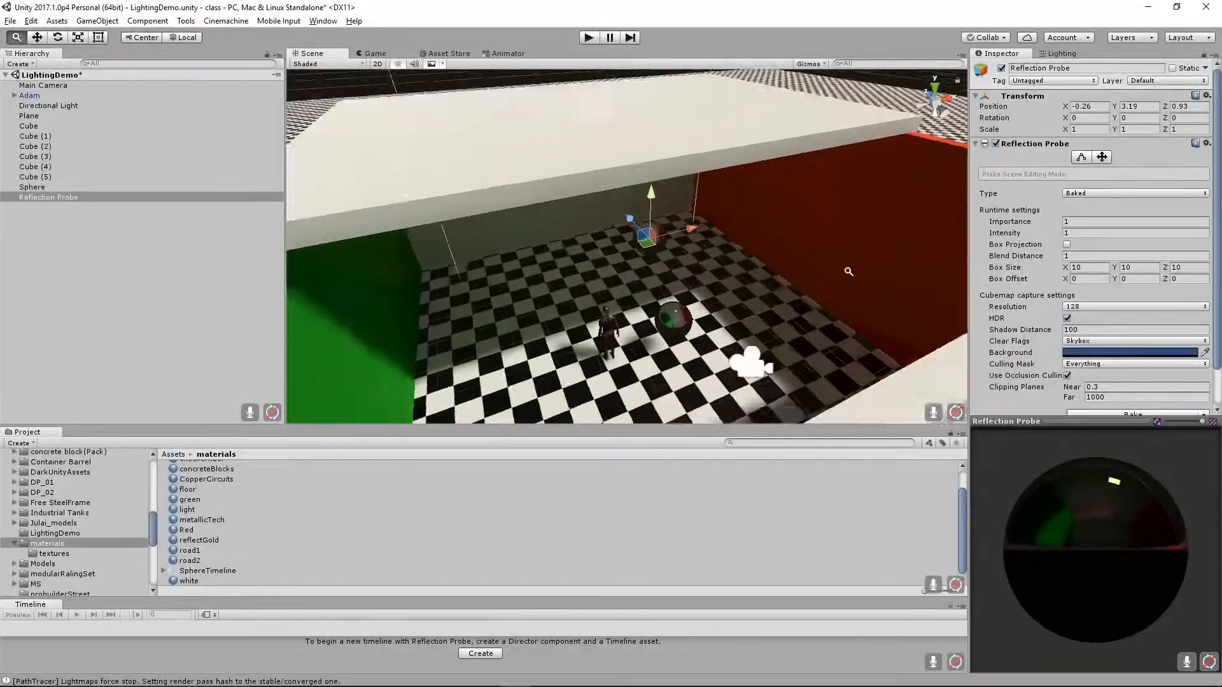
left_click_drag(848, 271, 653, 249, "alt")
key("r")
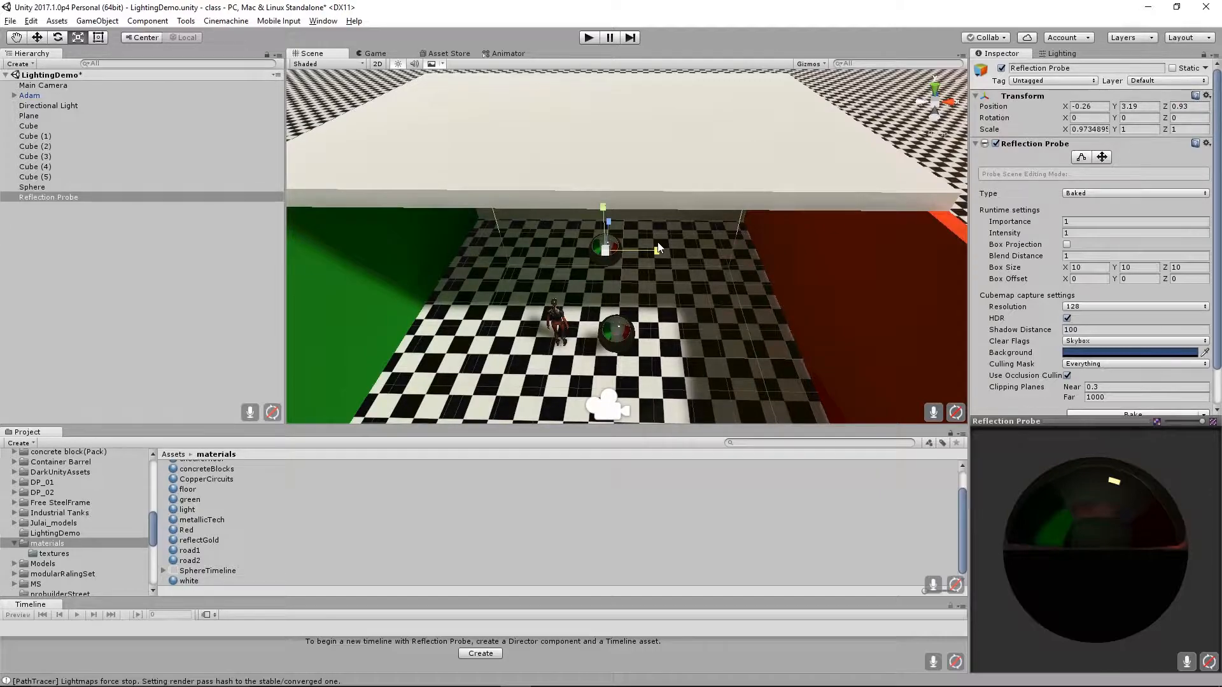
left_click_drag(732, 187, 842, 116, "alt")
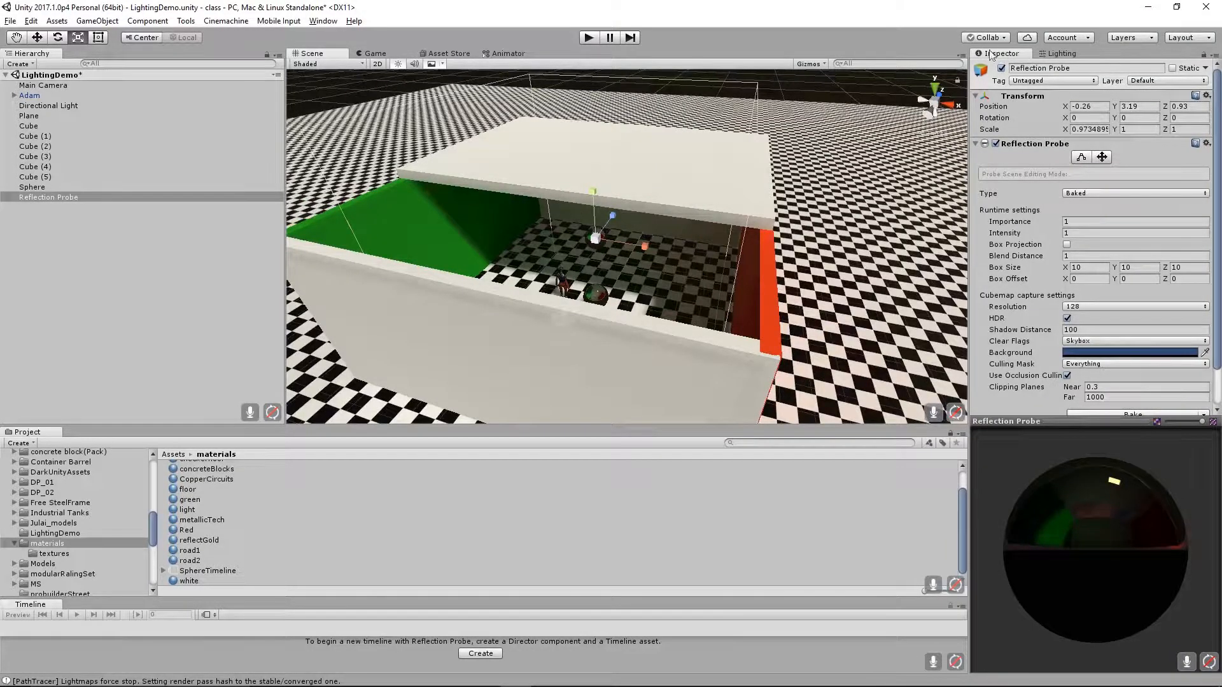
Edit the reflection probe's bounds to fit the room's walls and ceiling, with a box size of about 12.17 × 7.57 × 12.01.
left_click(1082, 158)
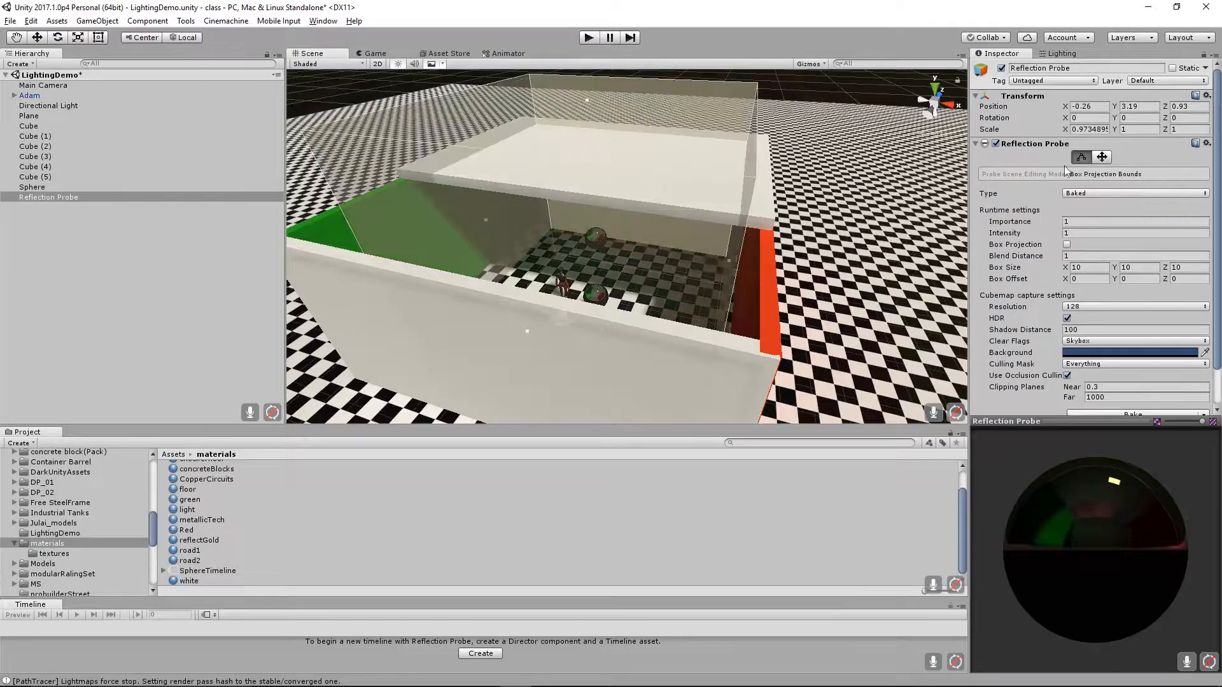
left_click_drag(643, 267, 760, 255, "alt")
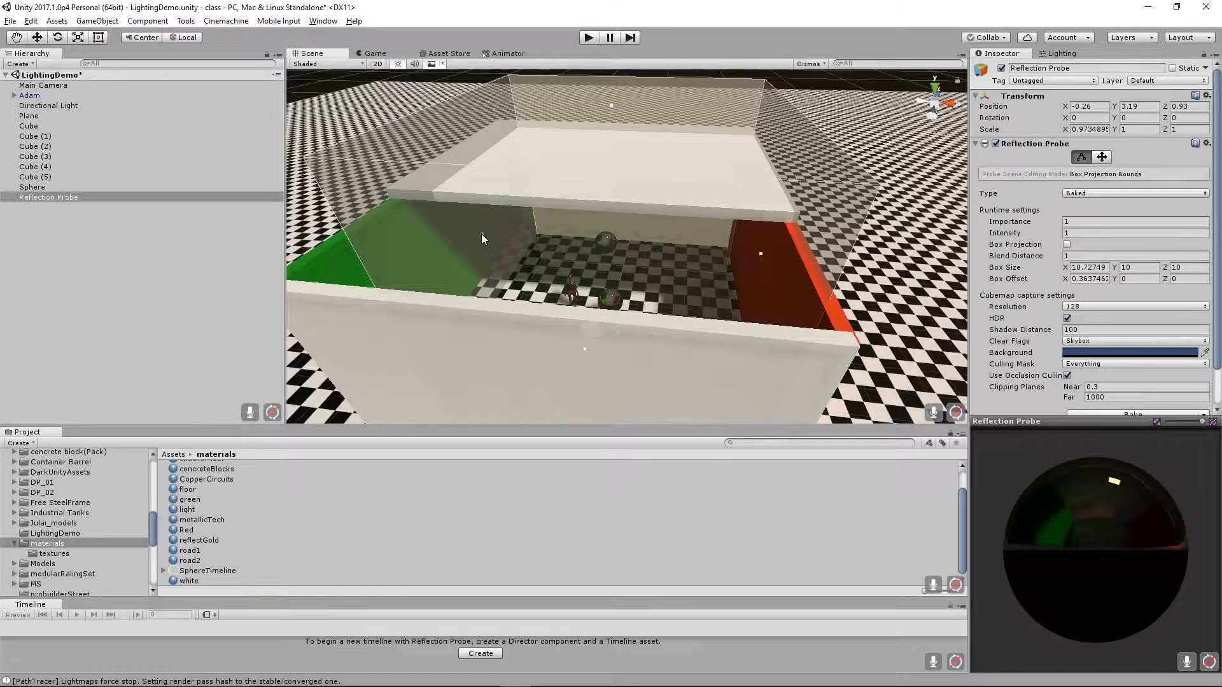
left_click_drag(481, 234, 449, 238)
left_click_drag(642, 159, 708, 205, "alt")
left_click_drag(524, 222, 650, 217, "alt")
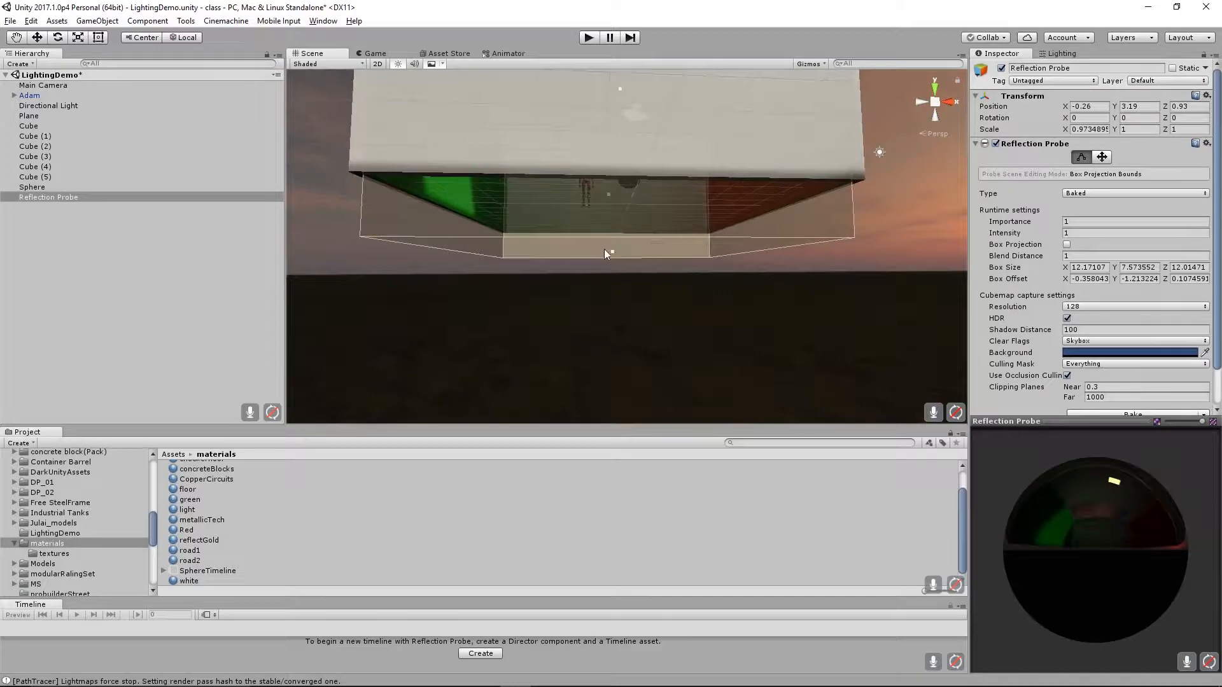
Raise the underside of the reflection probe's bounds to the floor, giving the box a Y size of about 6.
left_click_drag(610, 252, 684, 260)
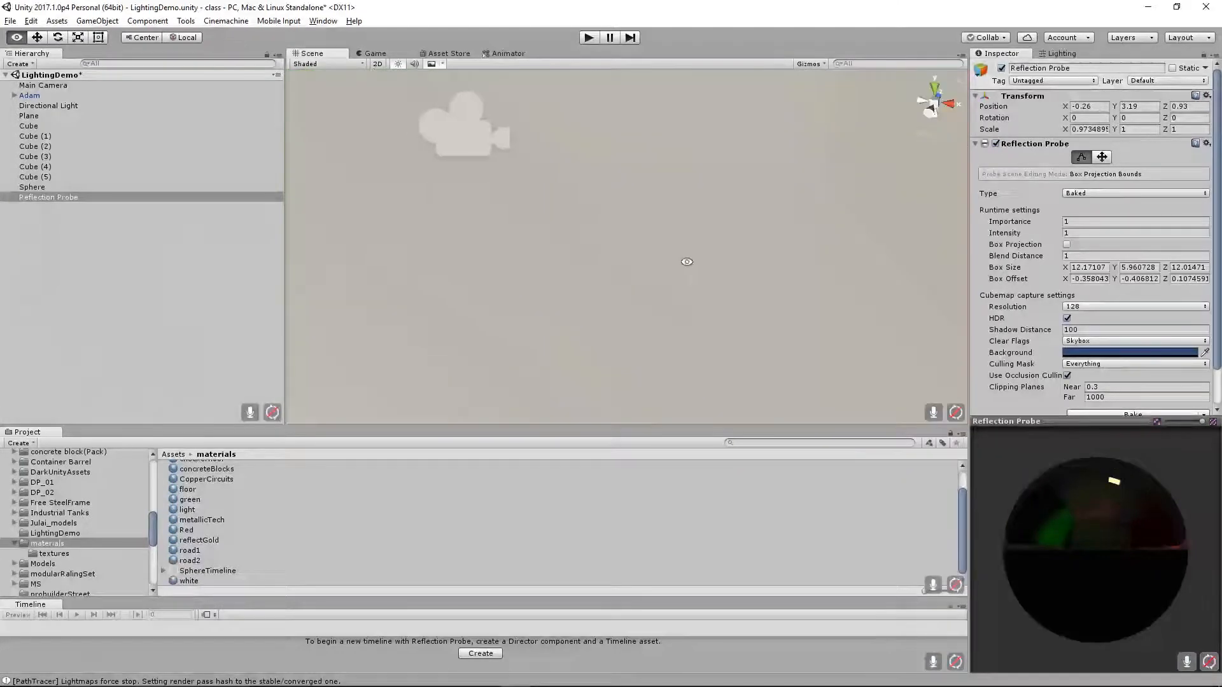
left_click_drag(573, 210, 615, 240, "alt")
scroll(619, 206, "down", 4)
scroll(650, 250, "down", 5)
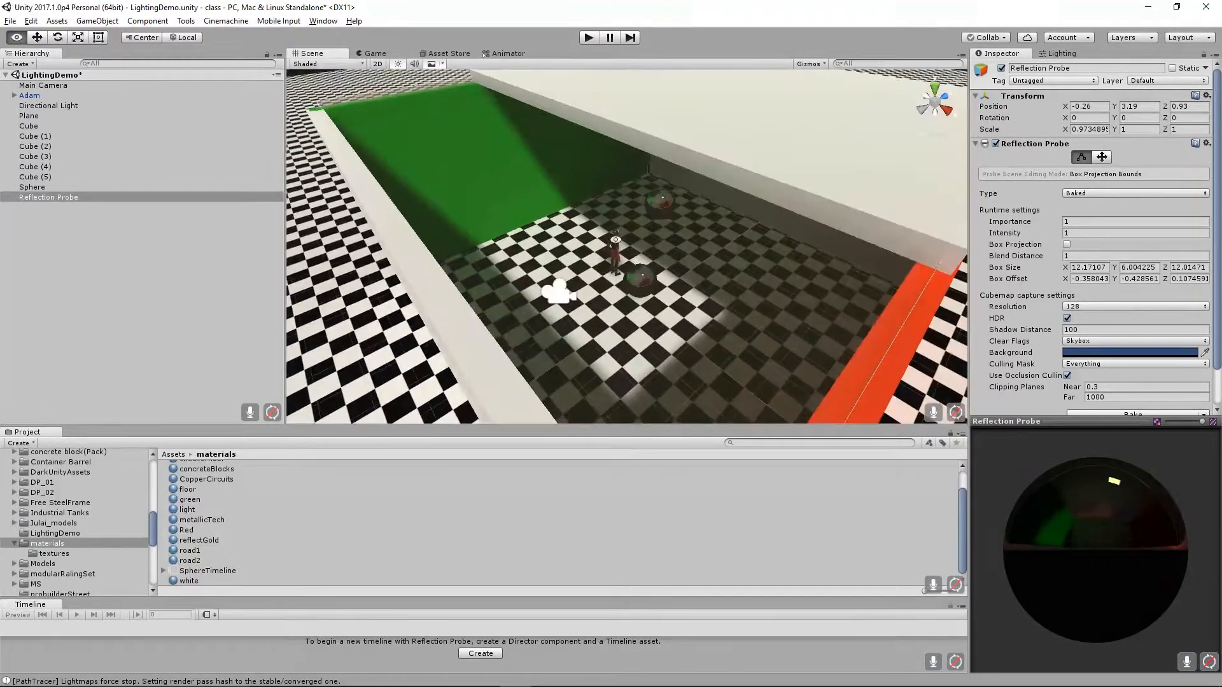
Move the metallic sphere along X to about 0.95 and examine its reflections from several angles.
scroll(756, 307, "up", 5)
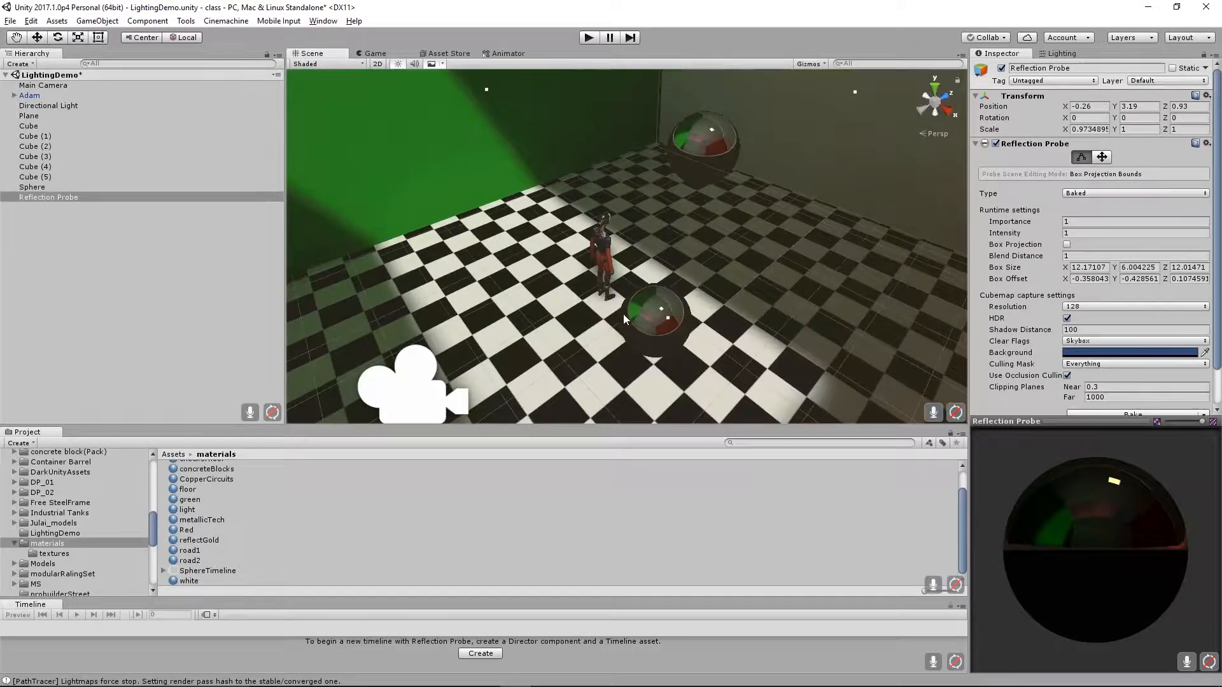
key("w")
left_click(639, 322)
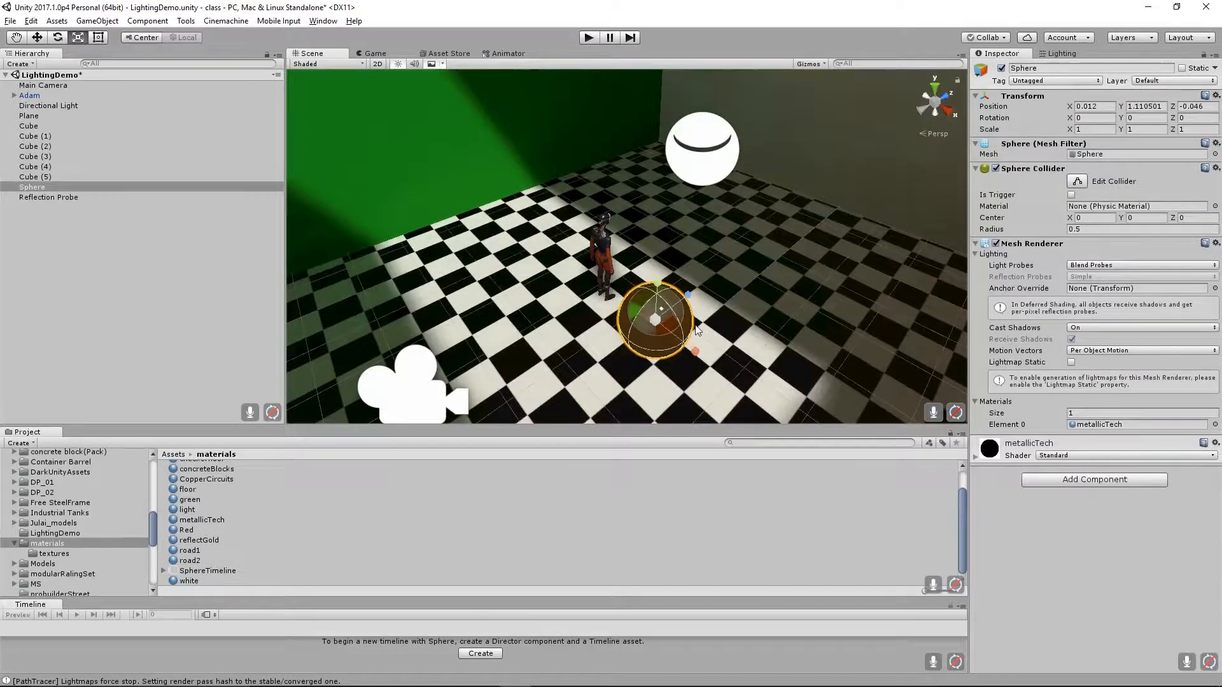
left_click_drag(688, 296, 676, 251, "alt")
scroll(676, 252, "up", 4)
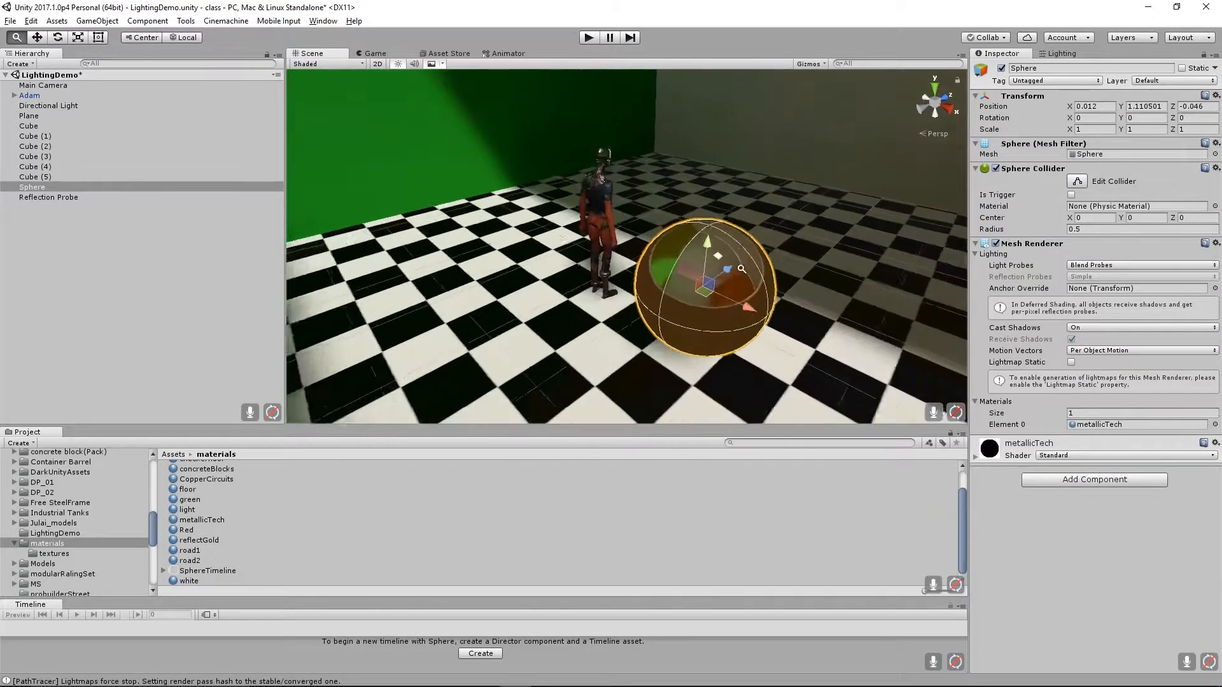
left_click_drag(770, 324, 872, 381)
middle_click_drag(872, 381, 719, 289, "alt")
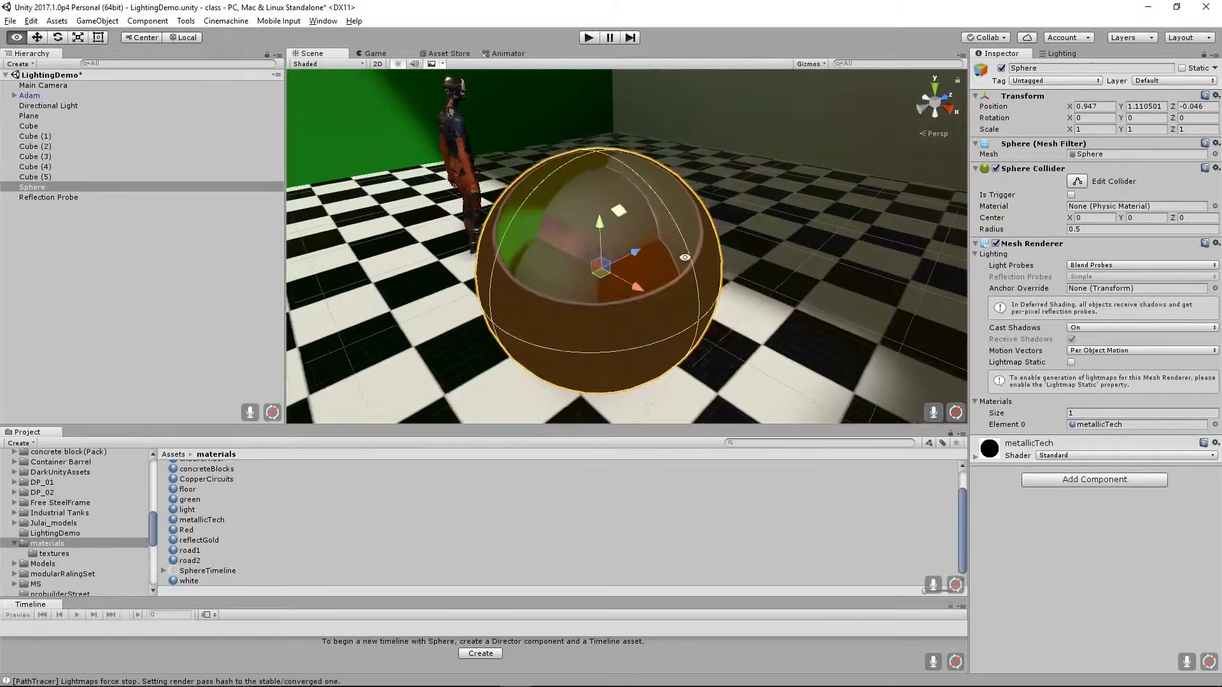
left_click_drag(719, 290, 923, 261, "alt")
middle_click_drag(923, 261, 730, 269, "alt")
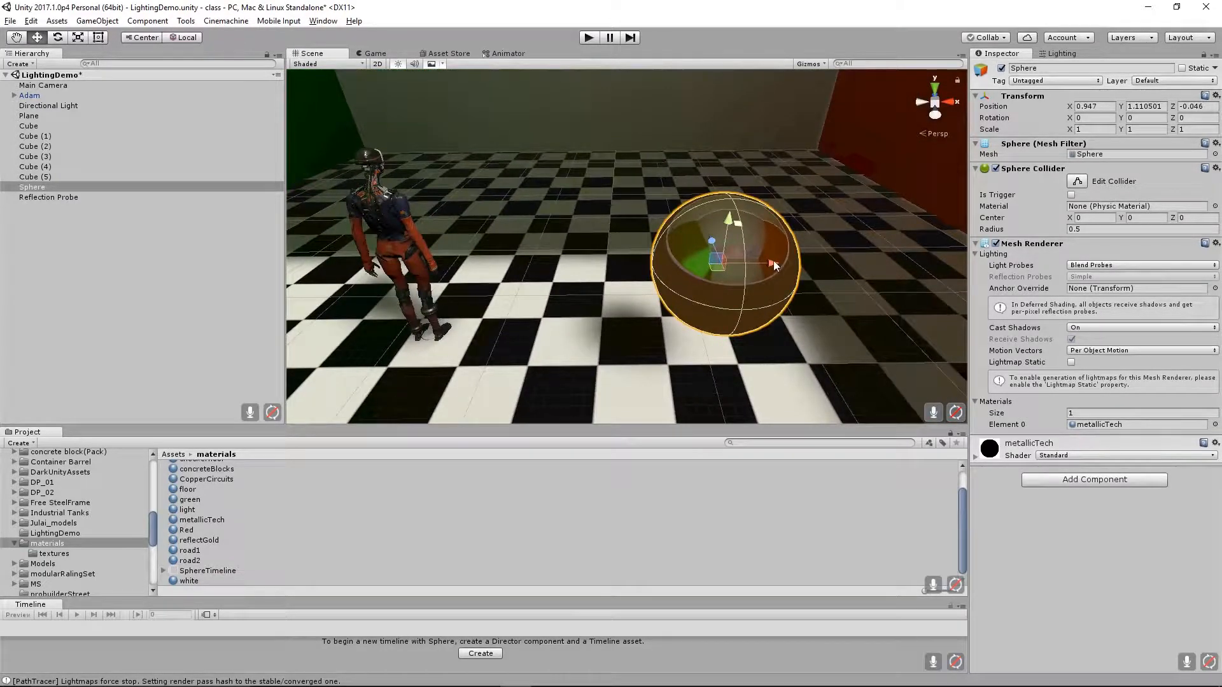
Move the sphere along X to about 4.57 beside the red wall and back to about 0.66, comparing its reflections.
left_click_drag(773, 261, 986, 253)
middle_click_drag(935, 242, 725, 262)
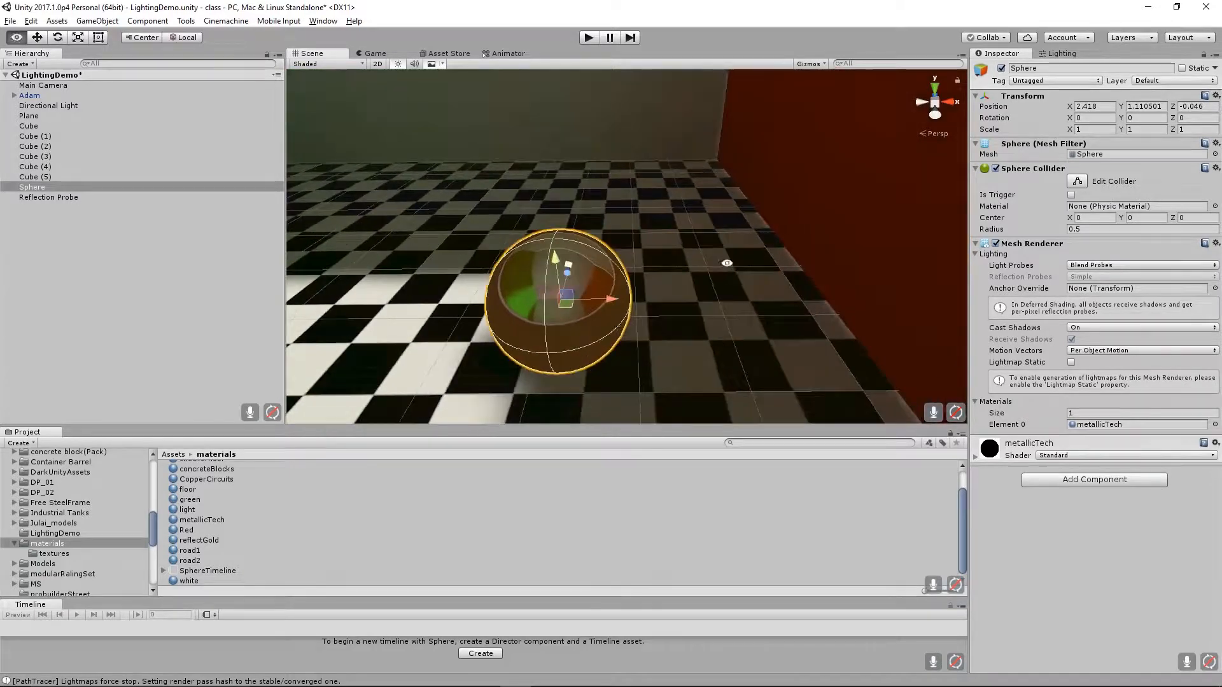
left_click_drag(612, 297, 923, 297)
middle_click_drag(954, 243, 704, 257)
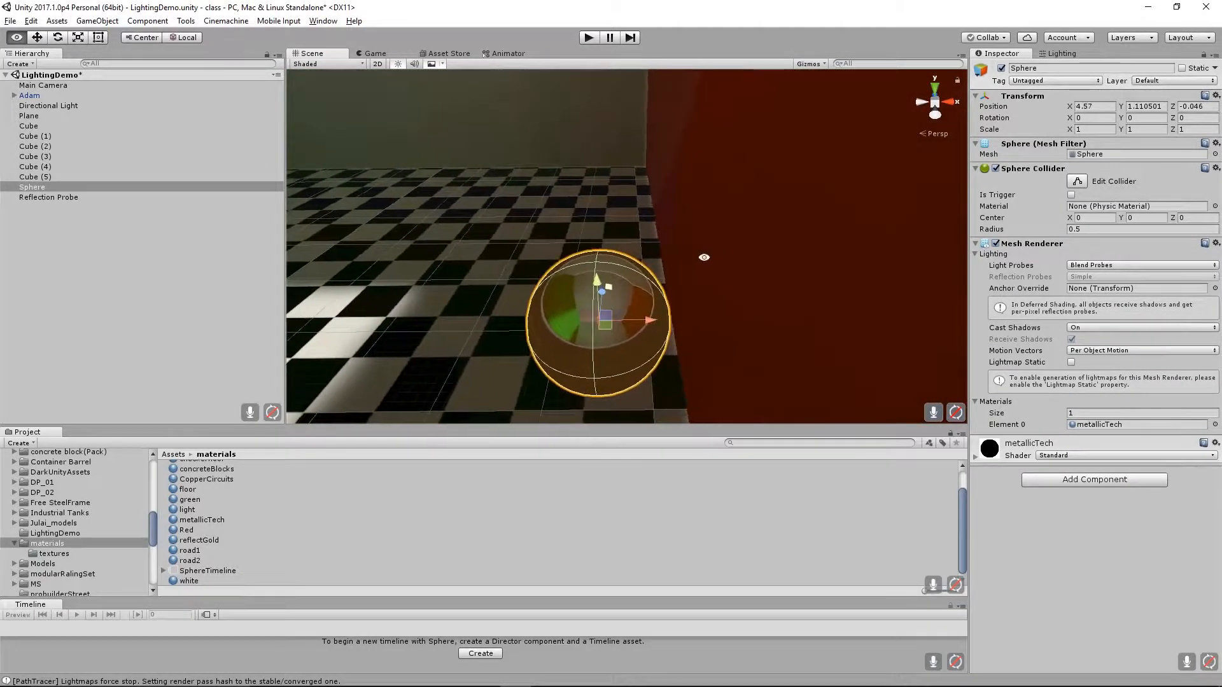
left_click_drag(651, 316, 411, 318)
middle_click_drag(420, 190, 736, 287)
left_click_drag(897, 305, 550, 281)
Enable Box Projection on the reflection probe and check the sphere's reflections in the room.
left_click(531, 156)
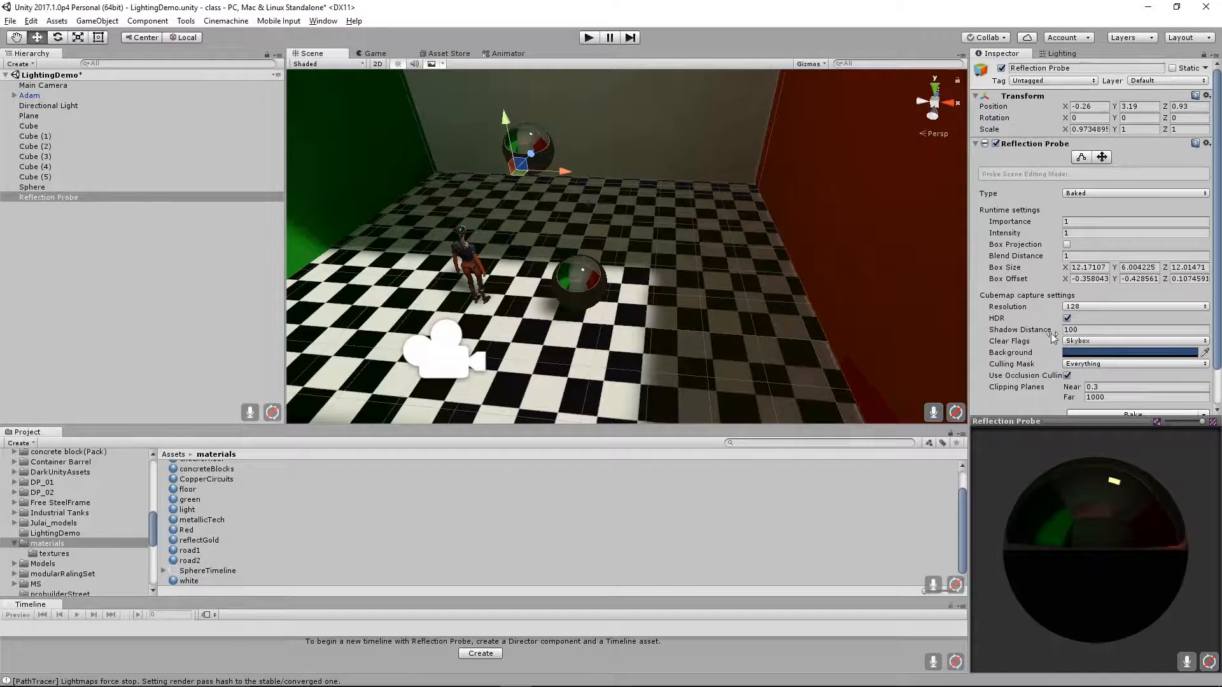
scroll(1106, 345, "down", 2)
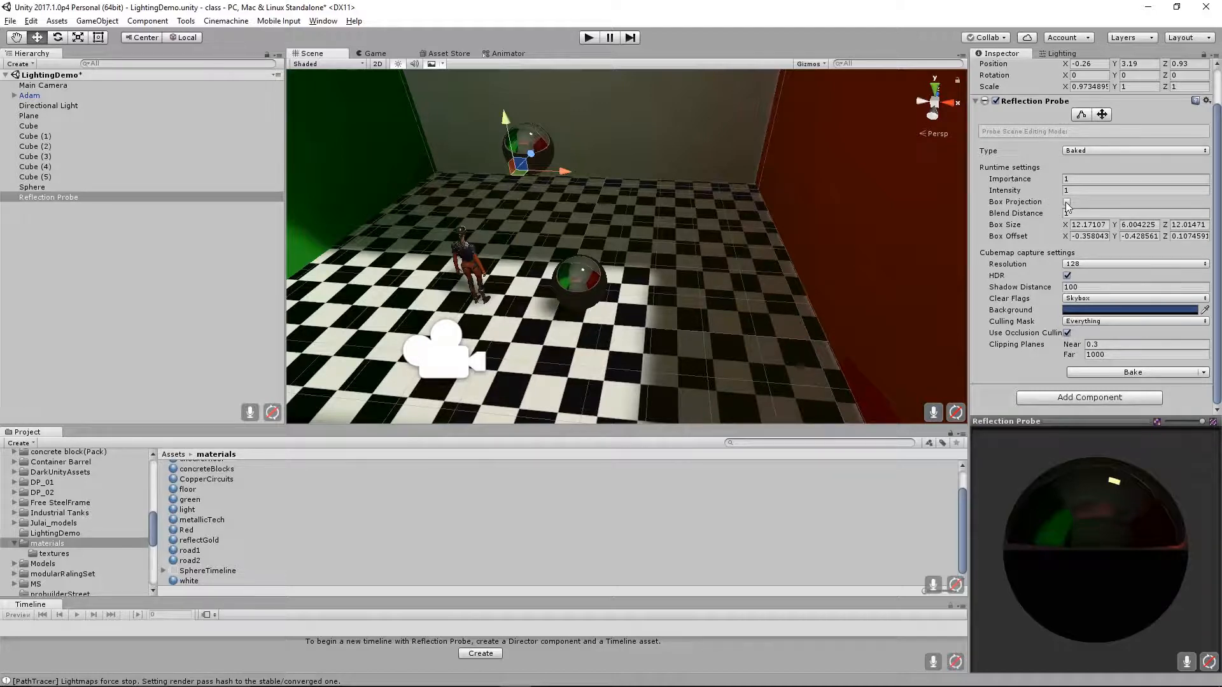
left_click_drag(867, 292, 822, 188, "alt")
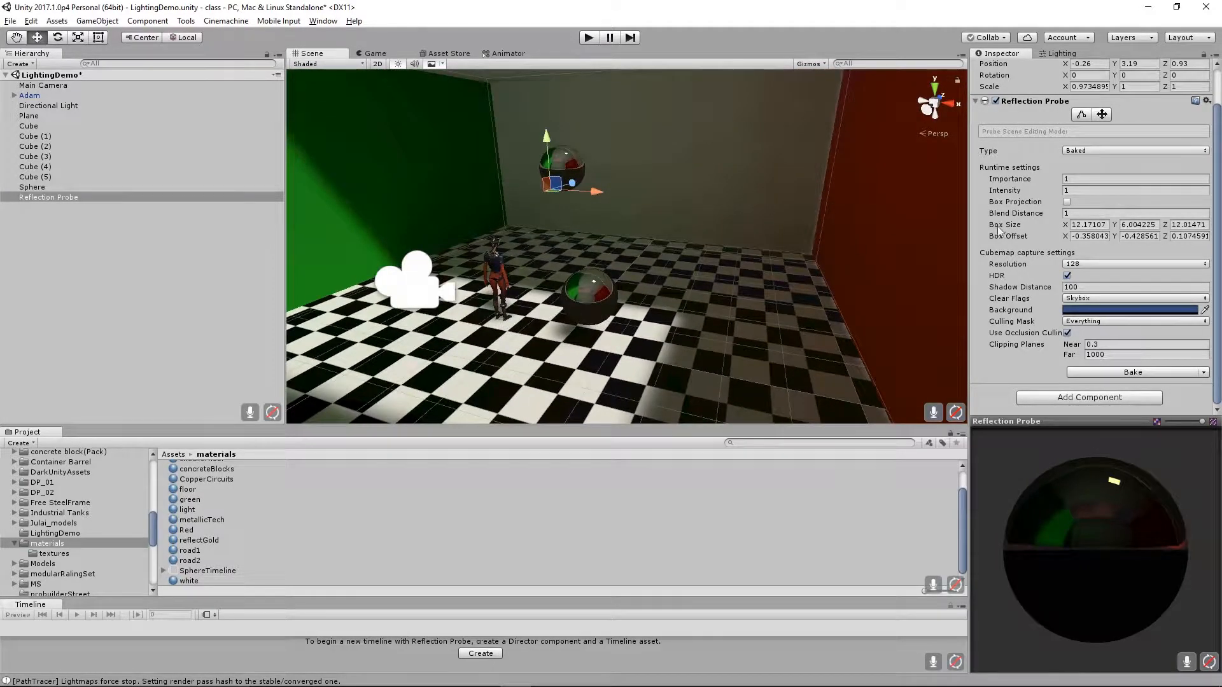
right_click_drag(717, 237, 769, 325, "alt")
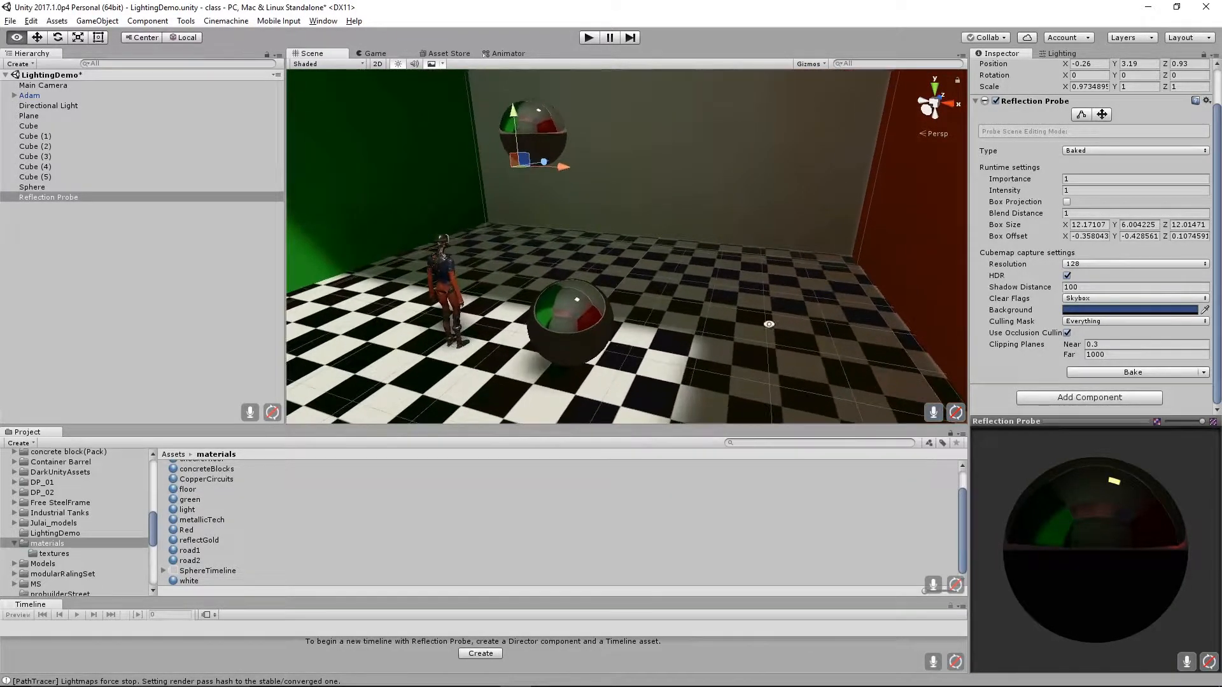
left_click(1067, 203)
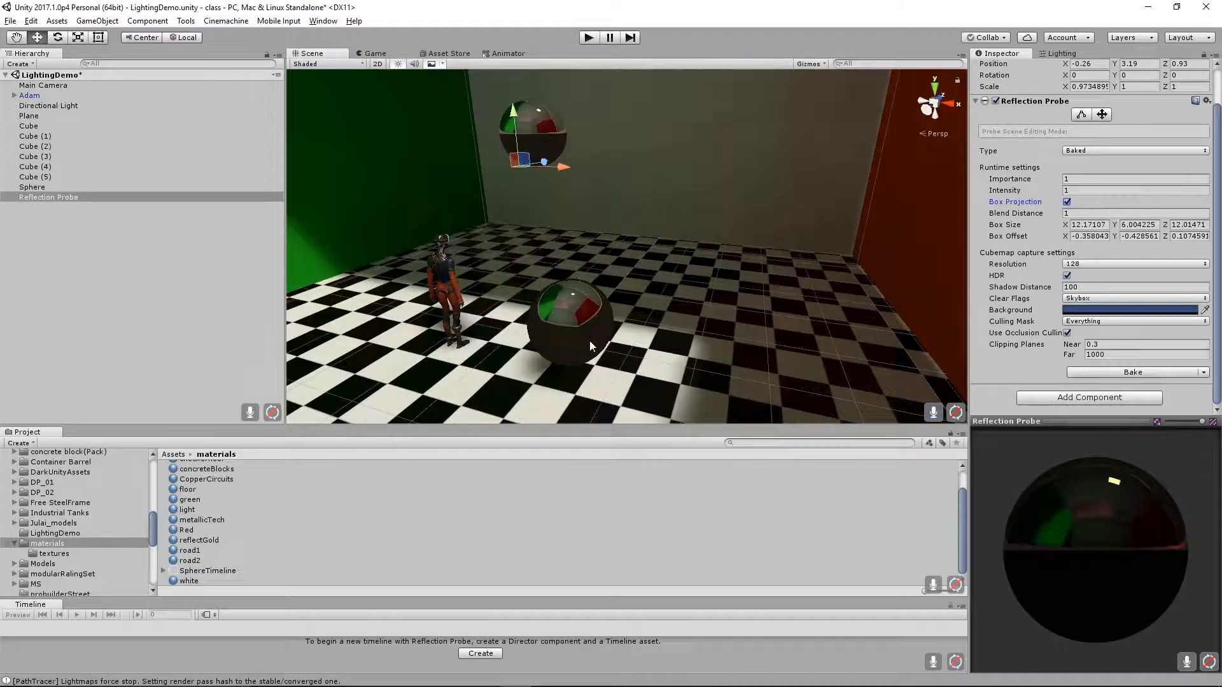
mouse_move(694, 266)
left_mouse_down("alt")
mouse_move(885, 301)
mouse_move(701, 256)
left_mouse_up("alt")
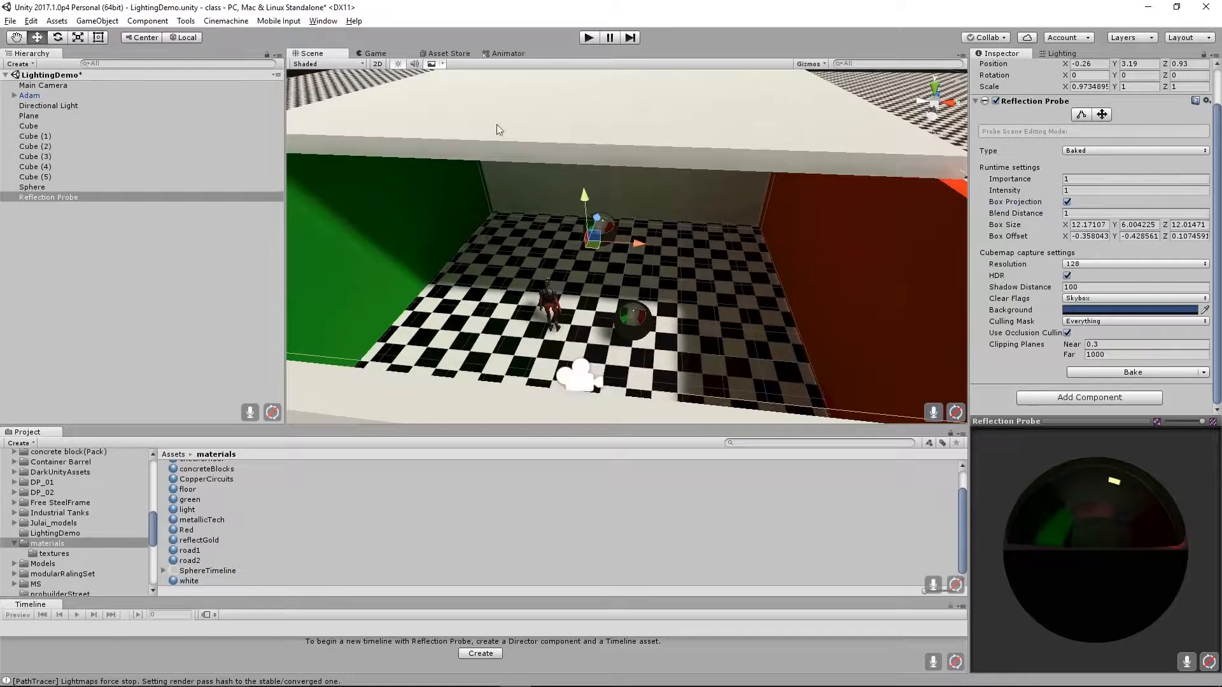
Move the sphere along X to about 4.88 beside the red wall and raise it above the floor.
right_click_drag(641, 282, 806, 356, "alt")
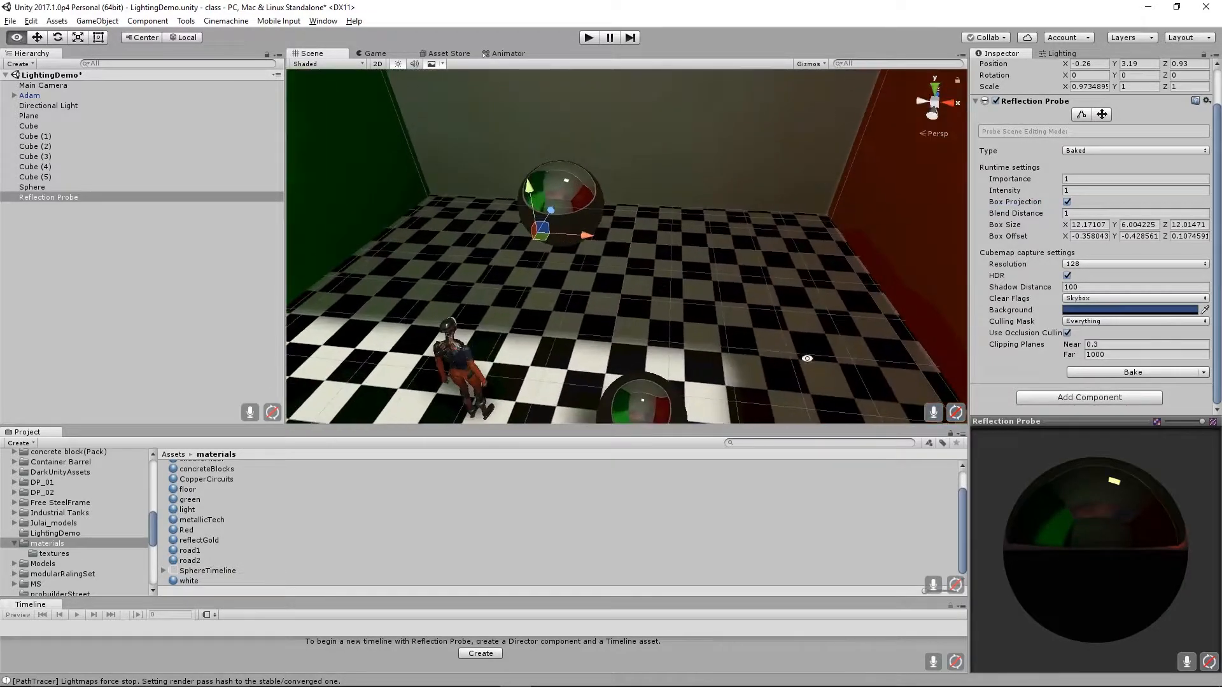
left_click_drag(806, 357, 727, 226, "alt")
left_click(634, 307)
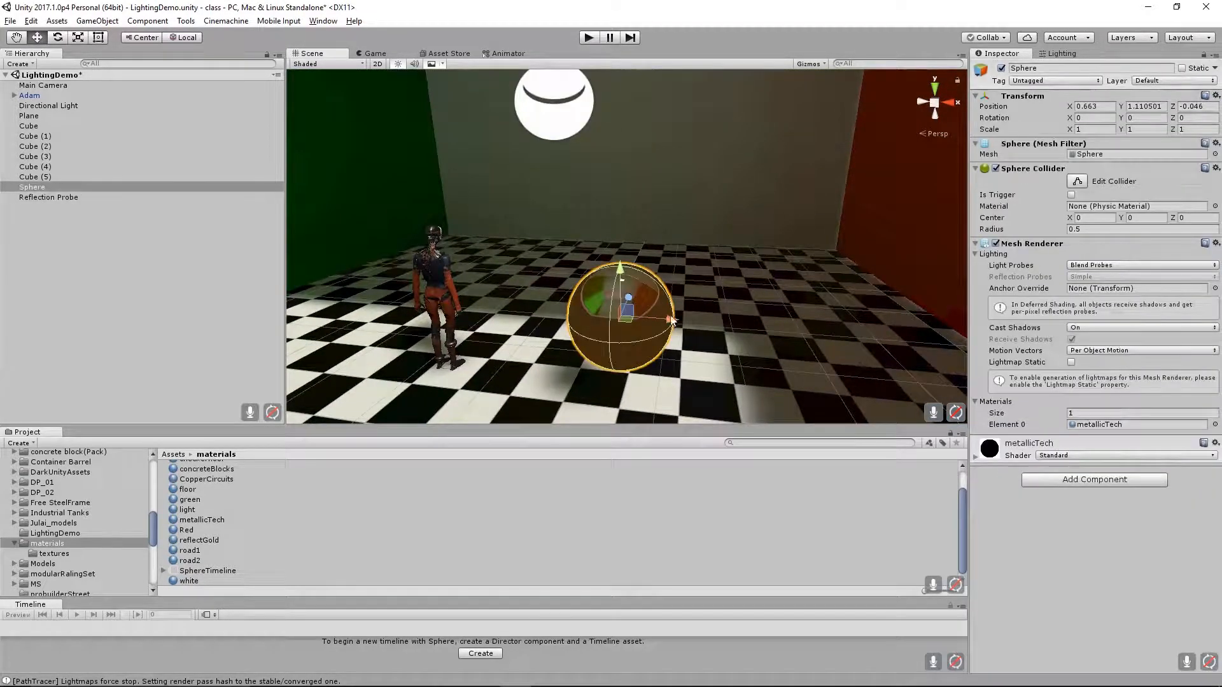
left_click_drag(673, 321, 957, 357)
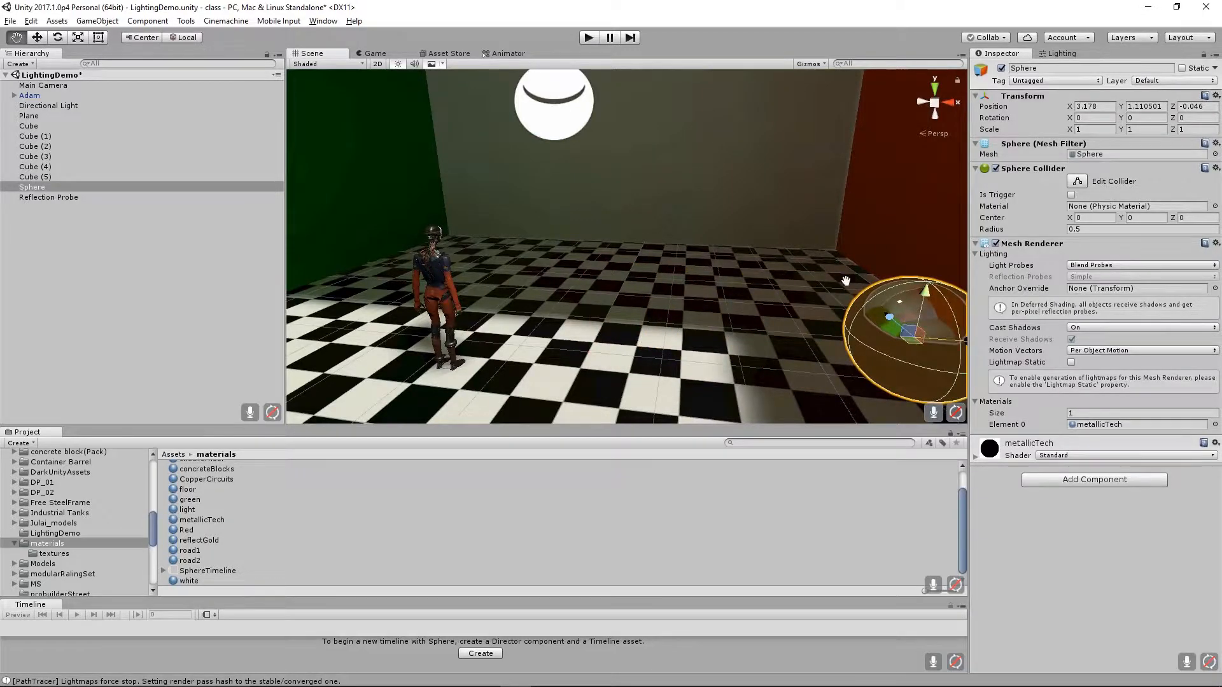
middle_click_drag(957, 356, 727, 307)
left_click_drag(679, 340, 885, 347)
middle_click_drag(929, 294, 773, 278)
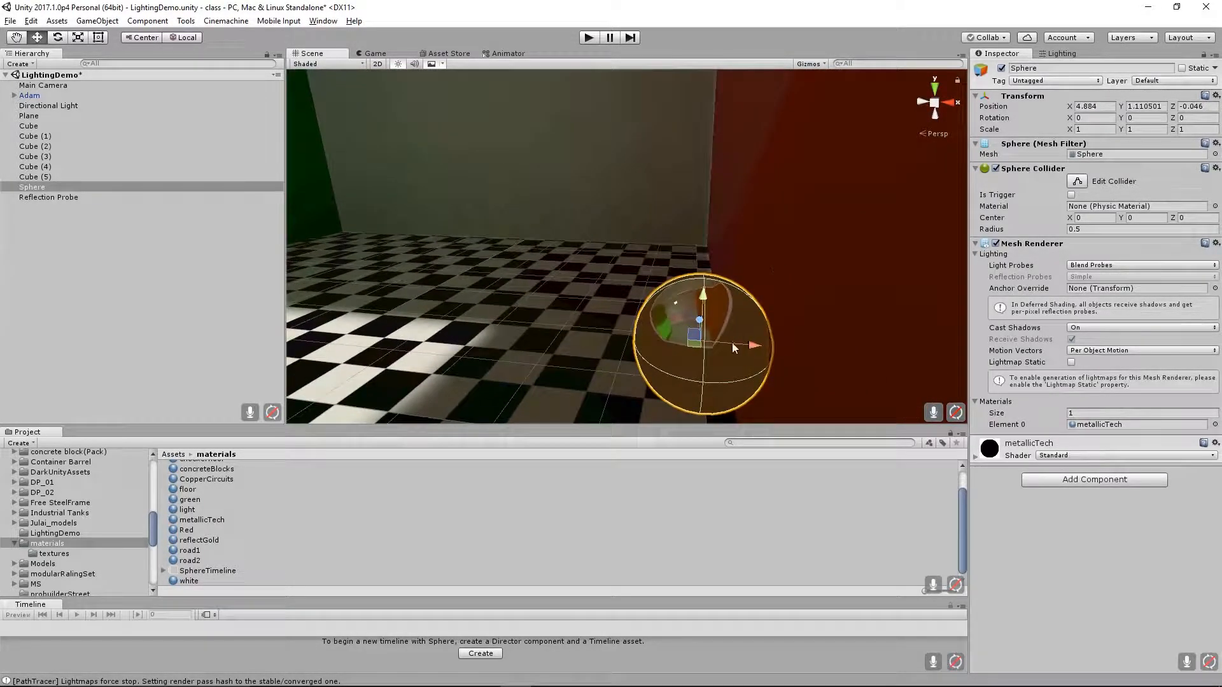
left_click_drag(707, 302, 707, 92)
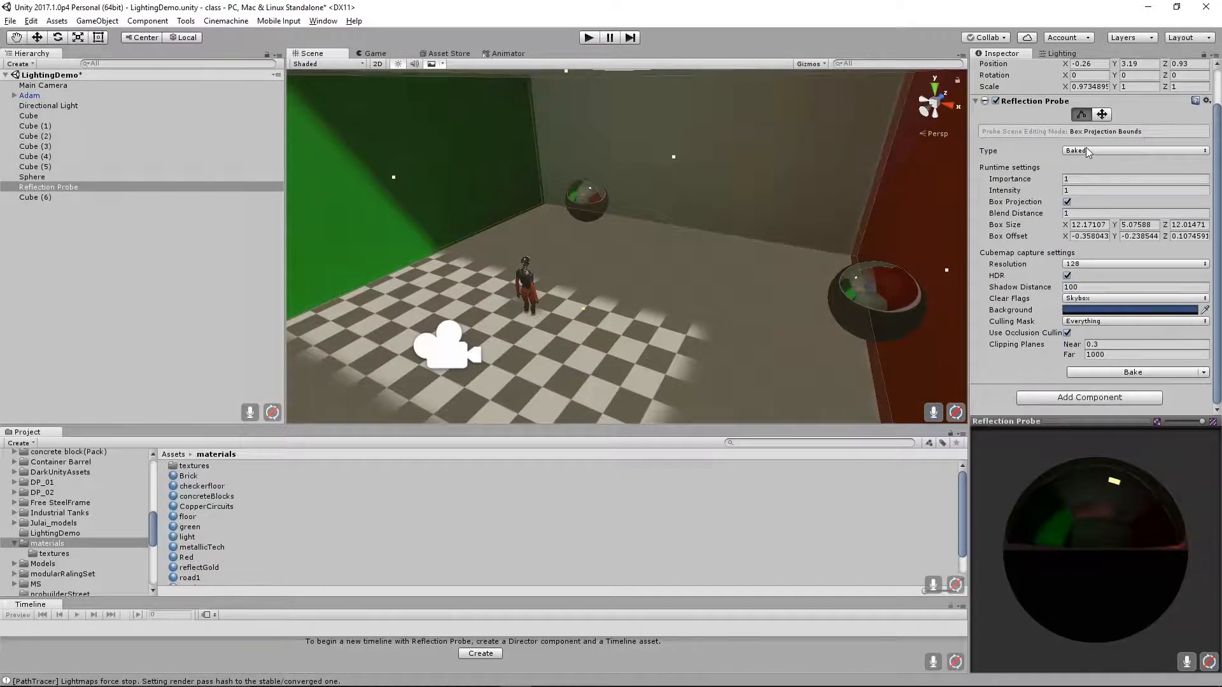
Switch the reflection probe's type to Realtime and adjust the underside of its bounds to a box Y size of about 5.24.
left_click(1083, 150)
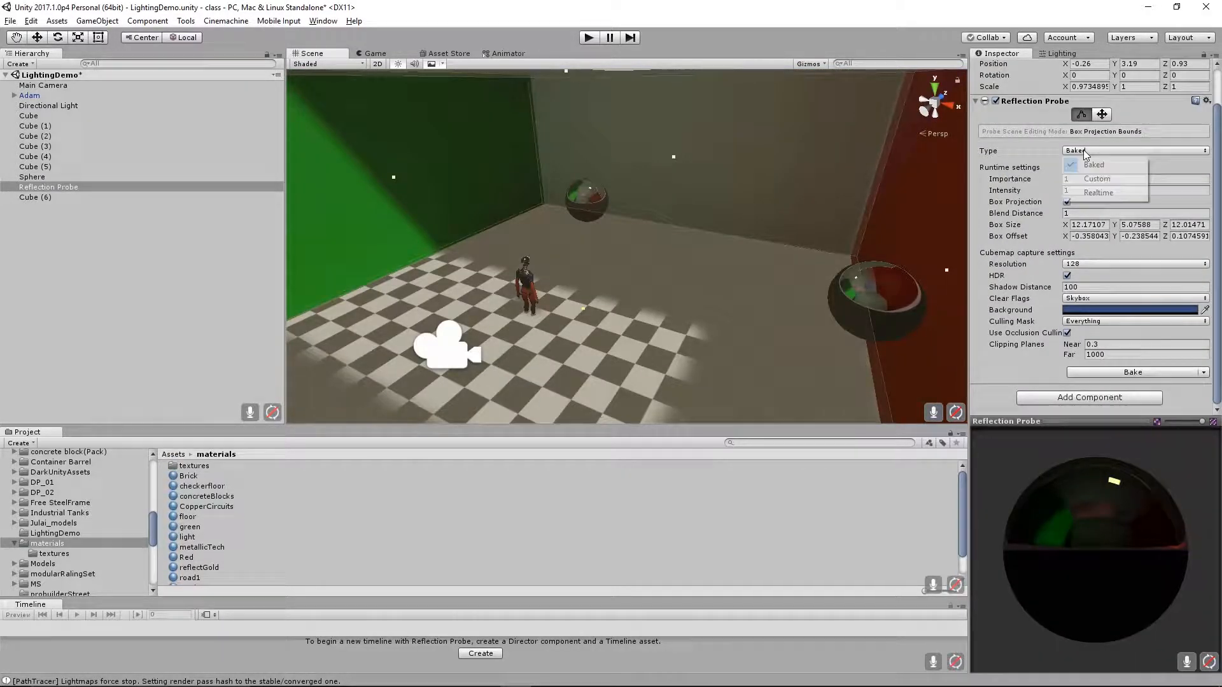
left_click(1091, 193)
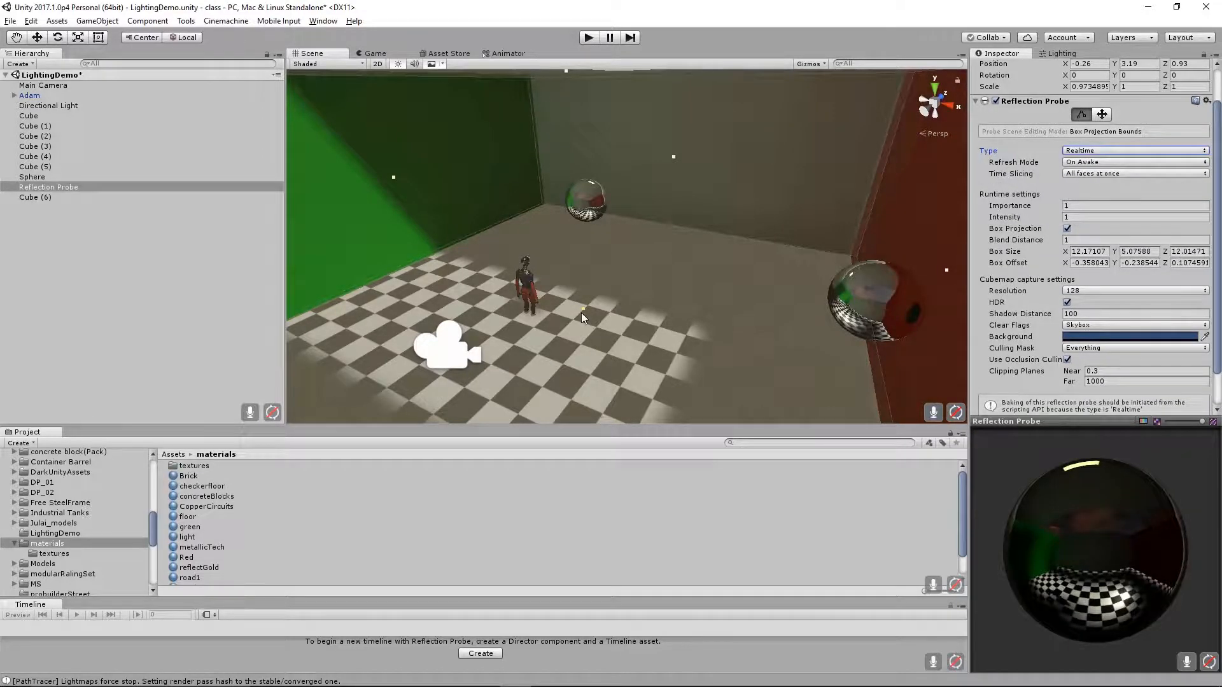
left_click_drag(583, 308, 590, 313)
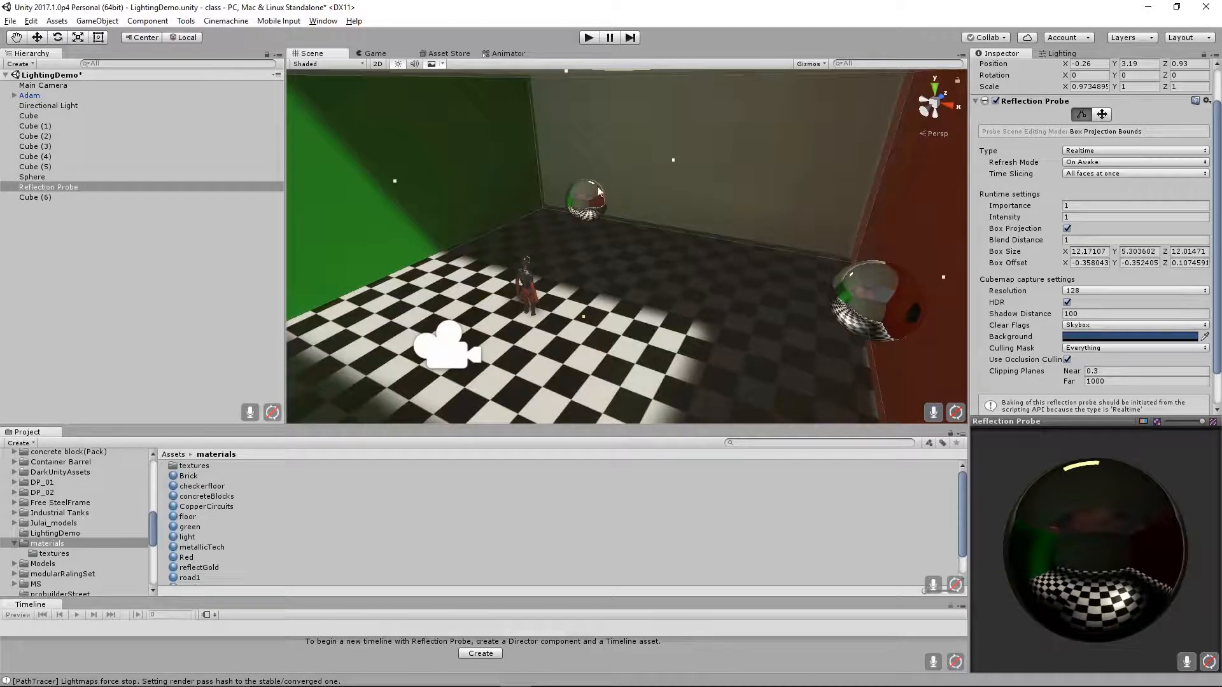
left_click_drag(583, 319, 592, 313)
Raise the Adam character along Y to about 0.42 so that it stands on the checkered floor.
left_click_drag(651, 260, 574, 293, "alt")
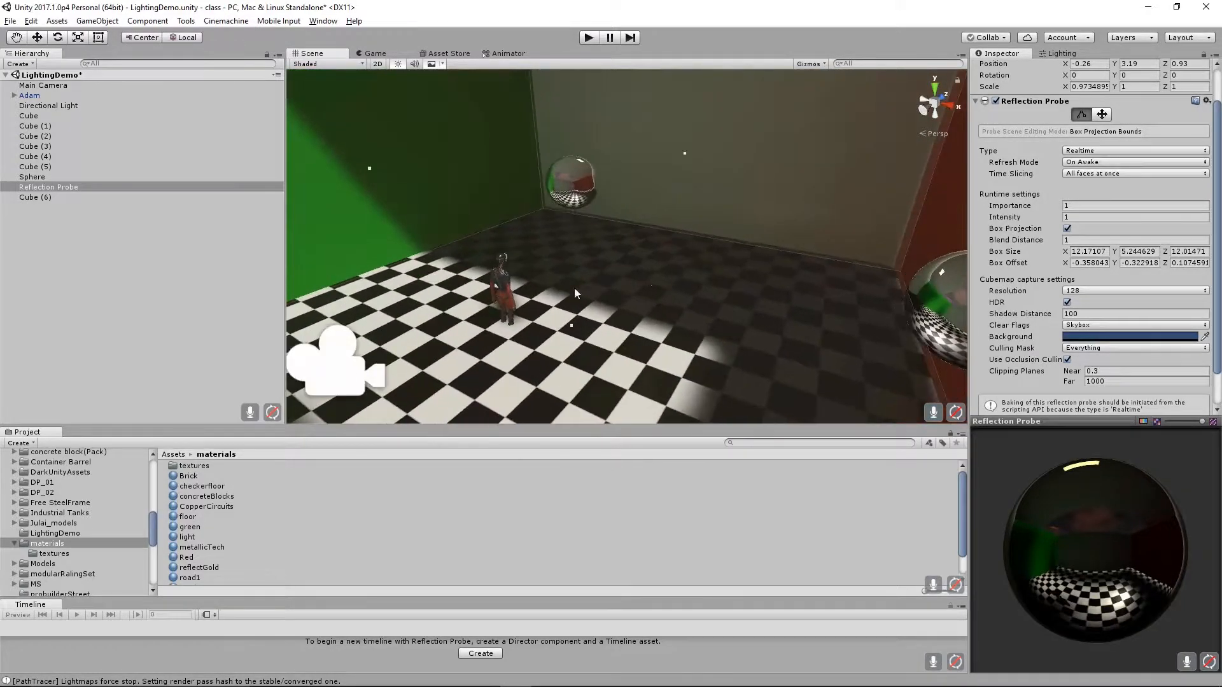
left_click(29, 96)
key("w")
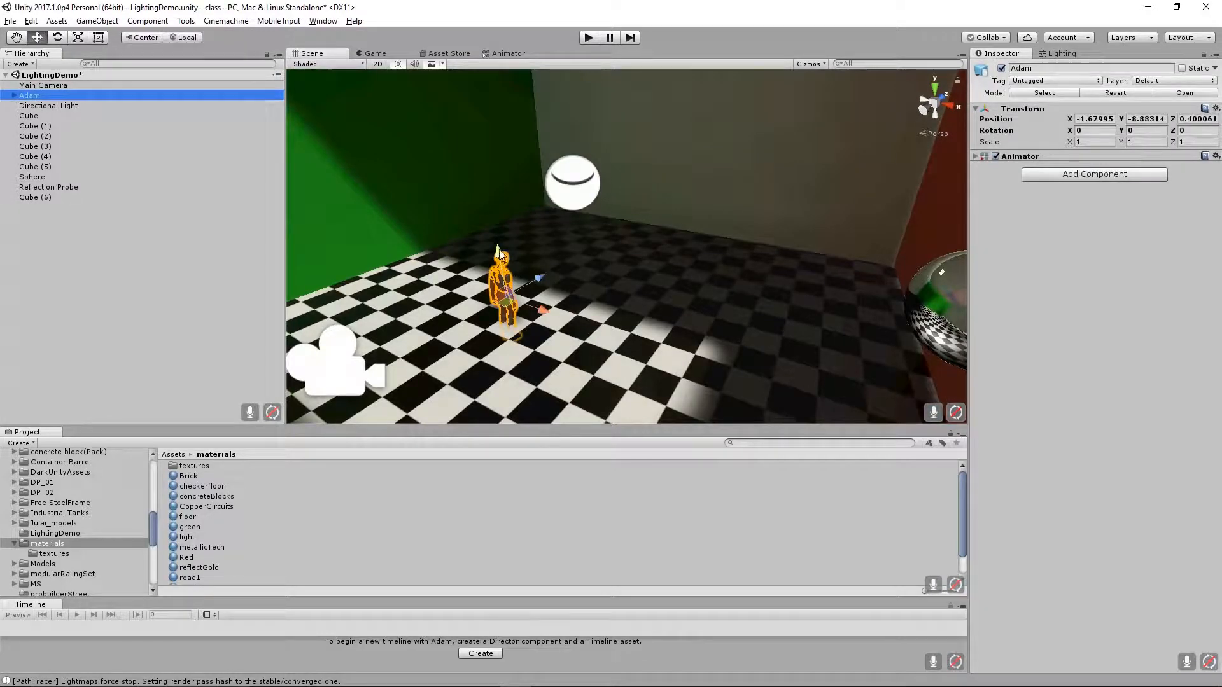
mouse_move(499, 252)
left_mouse_down()
mouse_move(496, 234)
mouse_move(507, 235)
left_mouse_up()
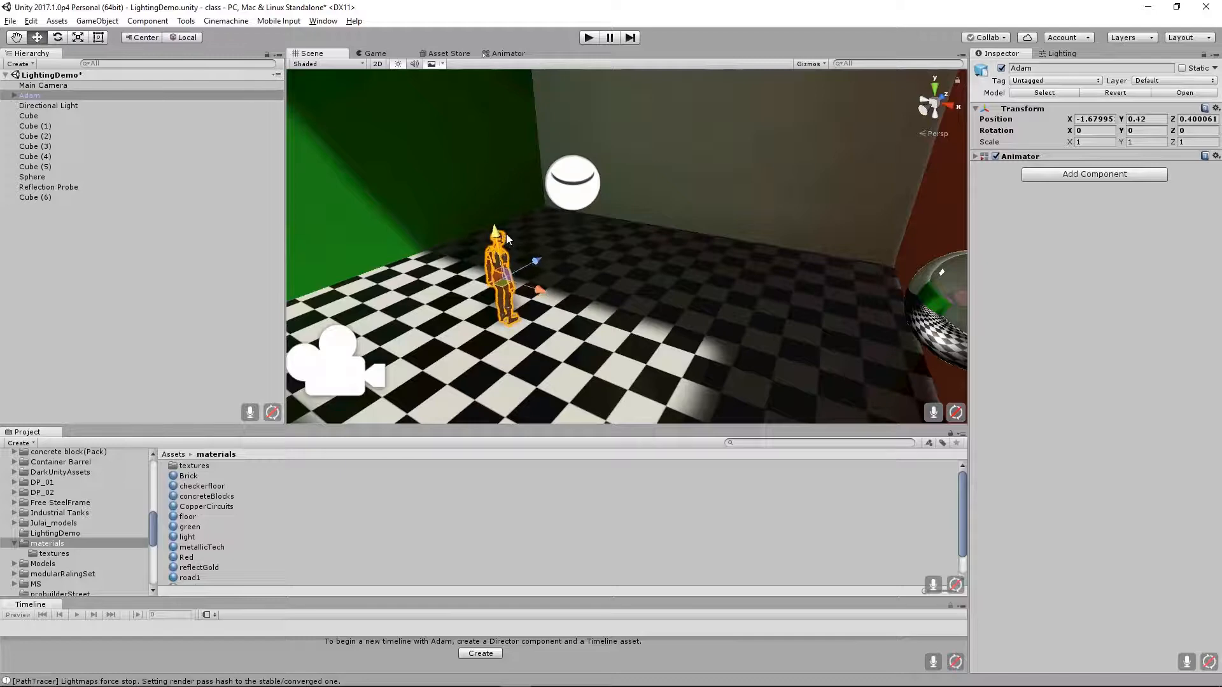
Select the reflection probe and examine its preview sphere's reflections from several angles and distances.
left_click(569, 194)
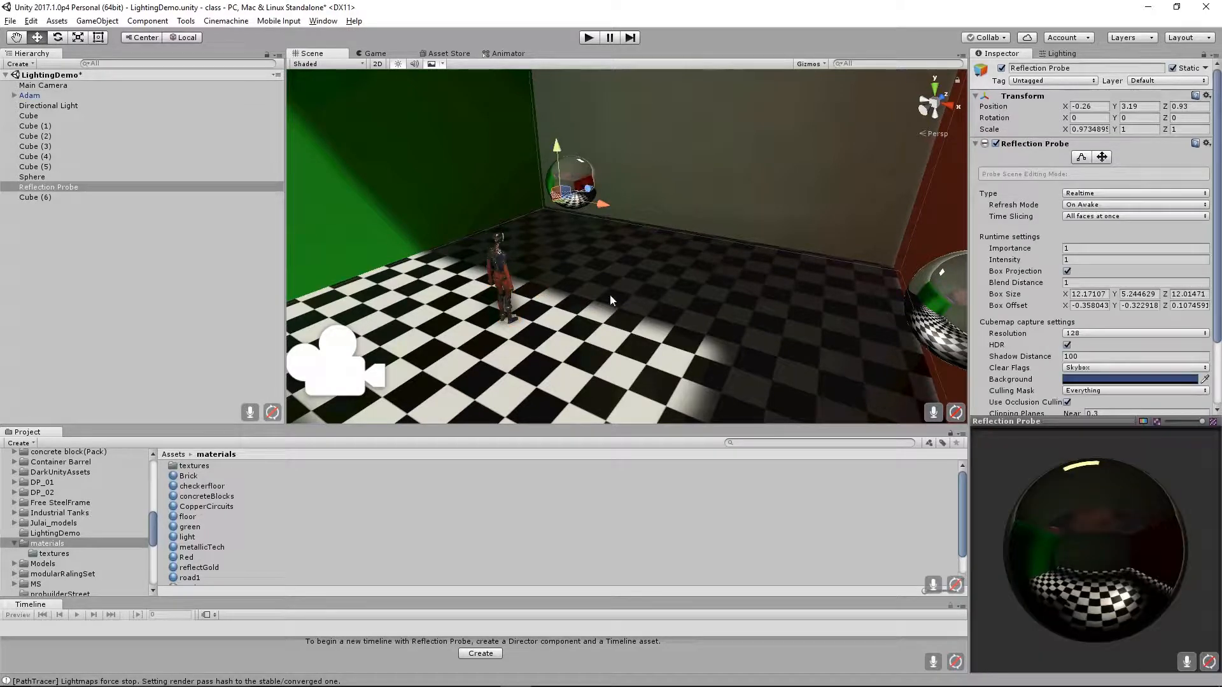
left_click_drag(560, 247, 821, 250, "alt")
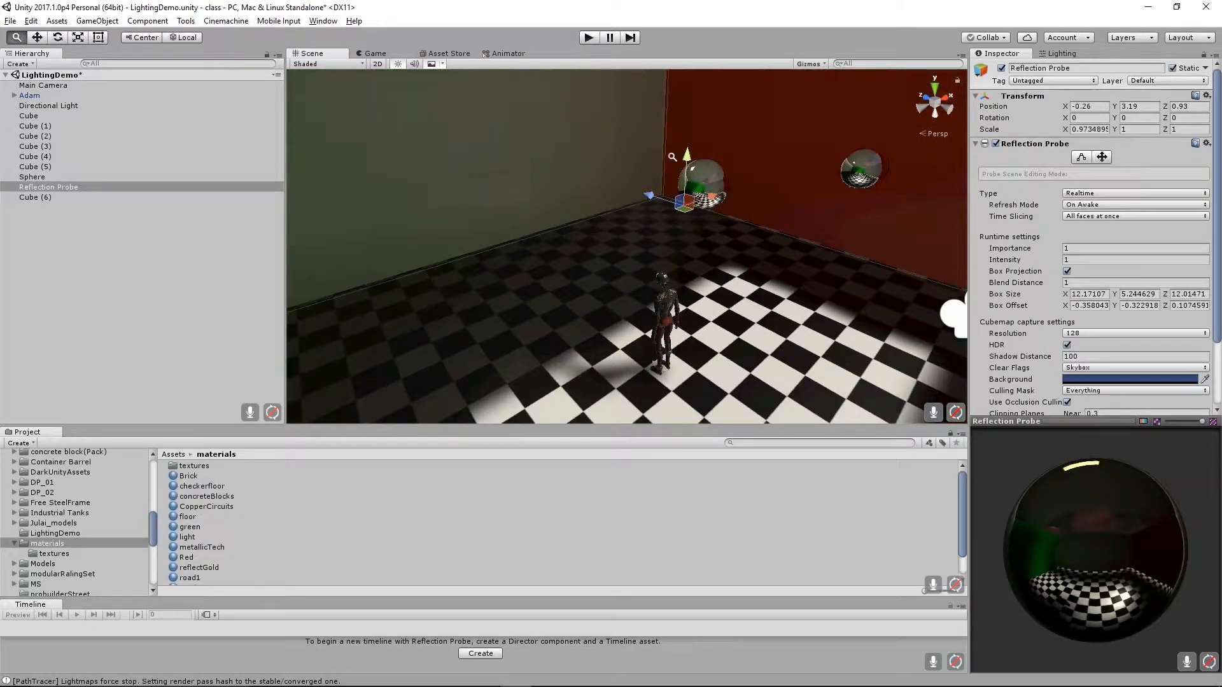
right_click_drag(821, 251, 1031, 255, "alt")
left_click_drag(800, 246, 829, 244, "alt")
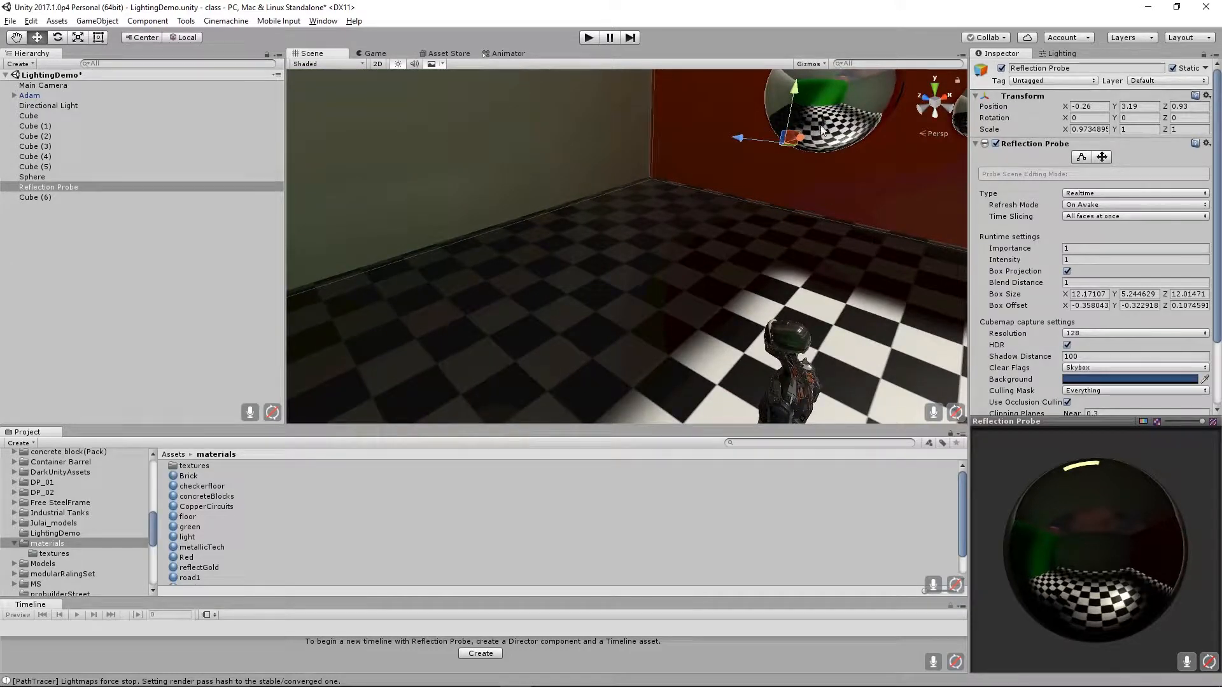
right_click_drag(899, 227, 798, 282, "alt")
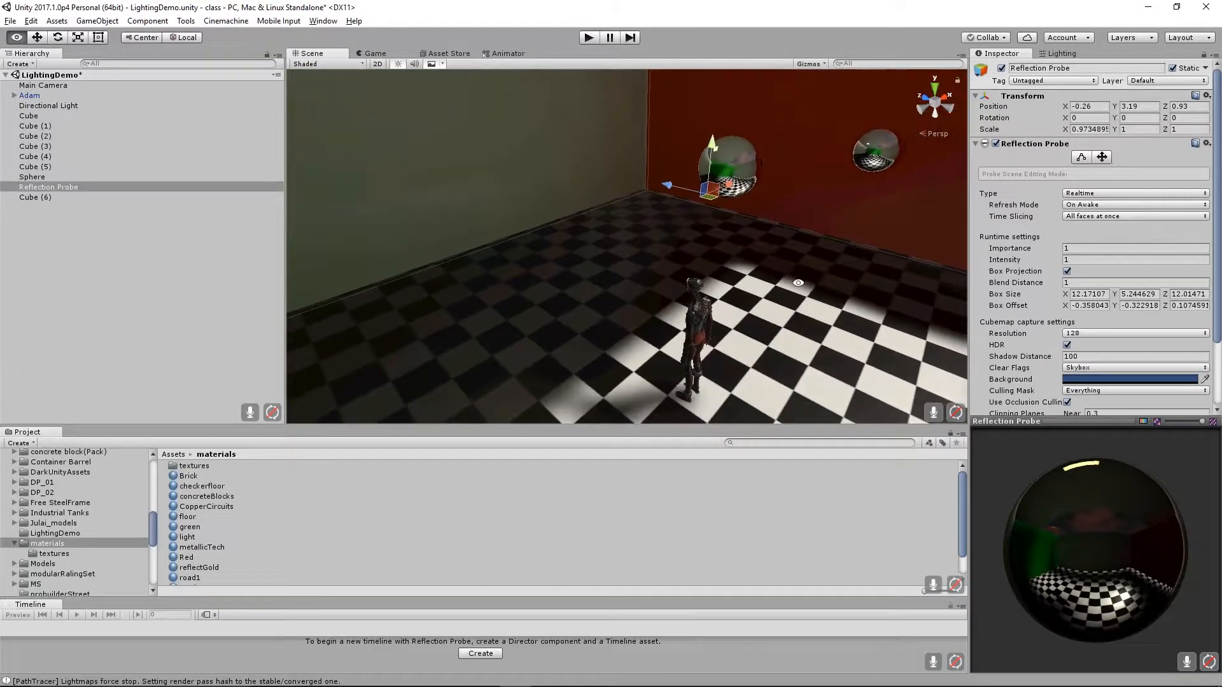
left_click_drag(798, 283, 582, 357, "alt")
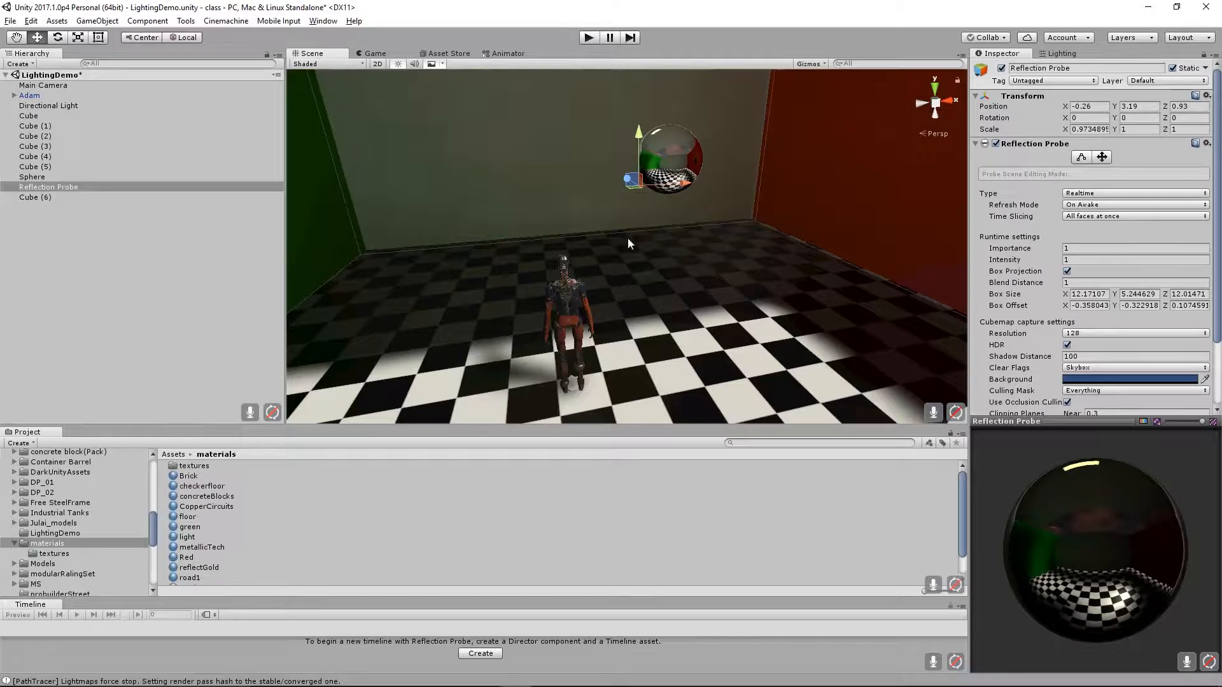
Scale the Adam character uniformly to about 1.51 and raise it to about 0.36 along Y.
key("r")
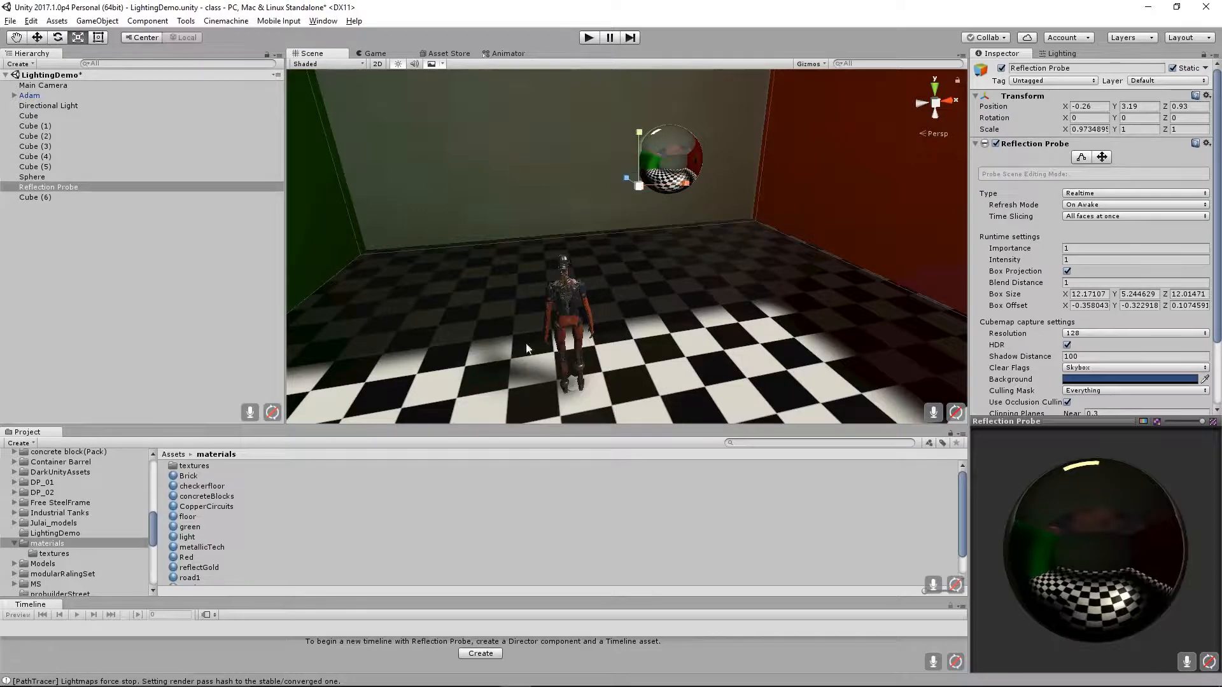
left_click(26, 95)
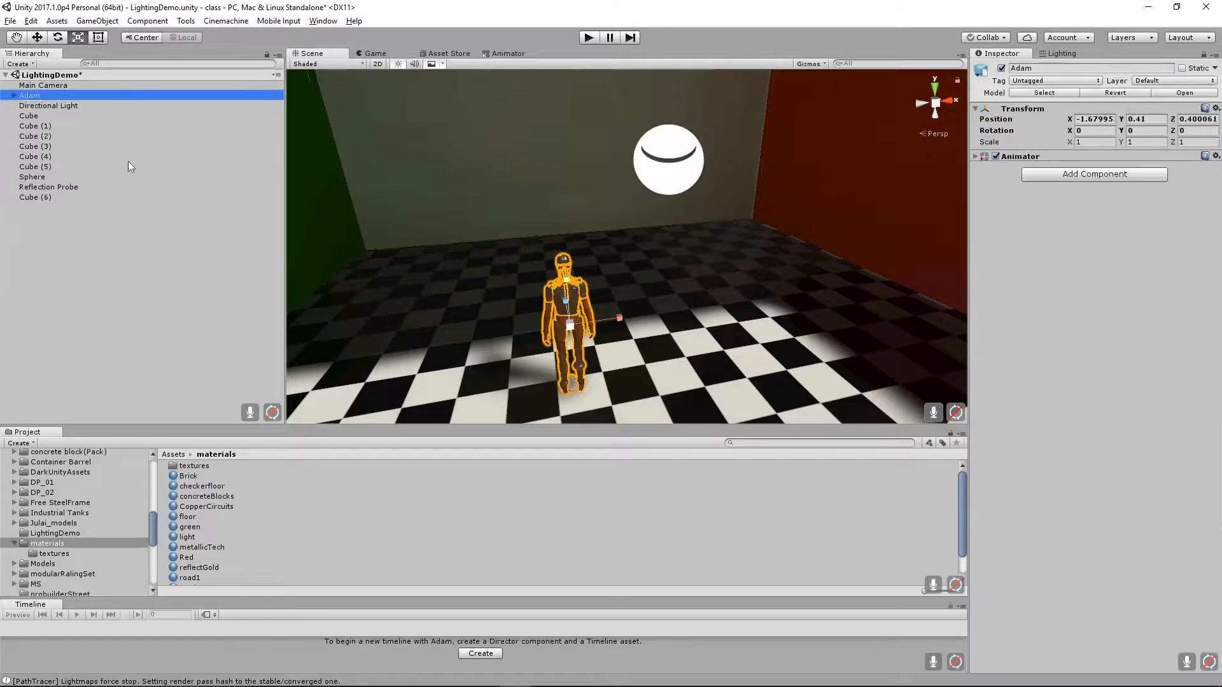
left_click_drag(568, 329, 590, 332)
key("w")
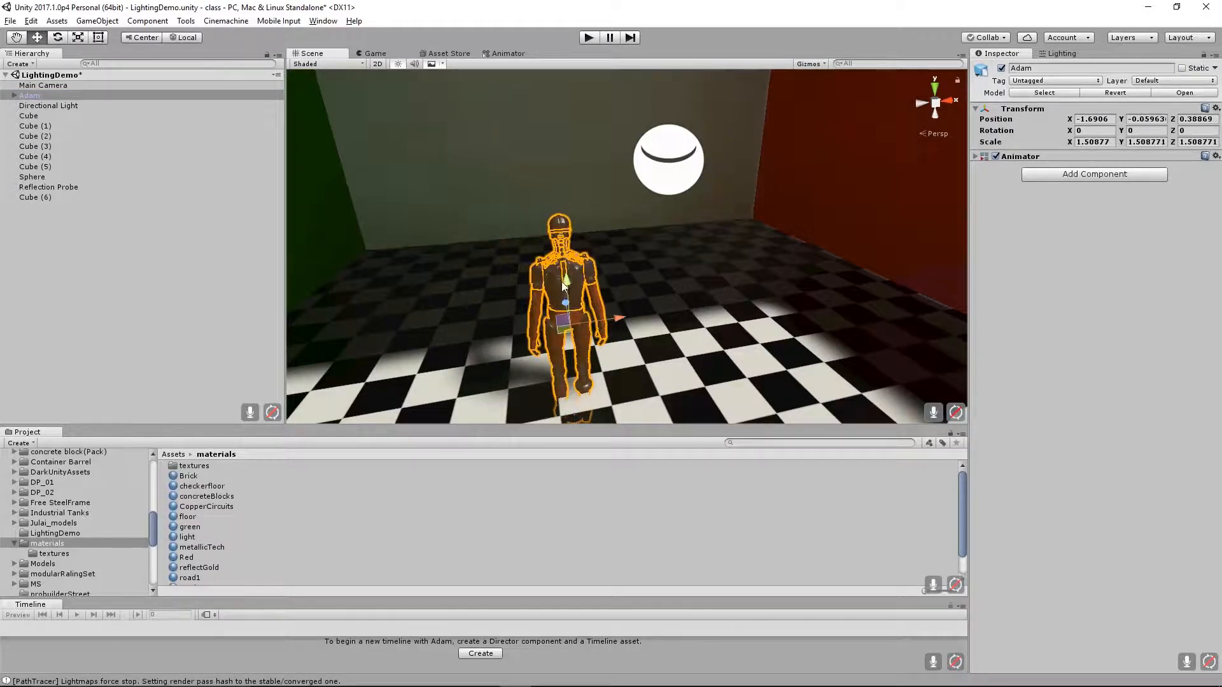
left_click_drag(563, 284, 582, 257)
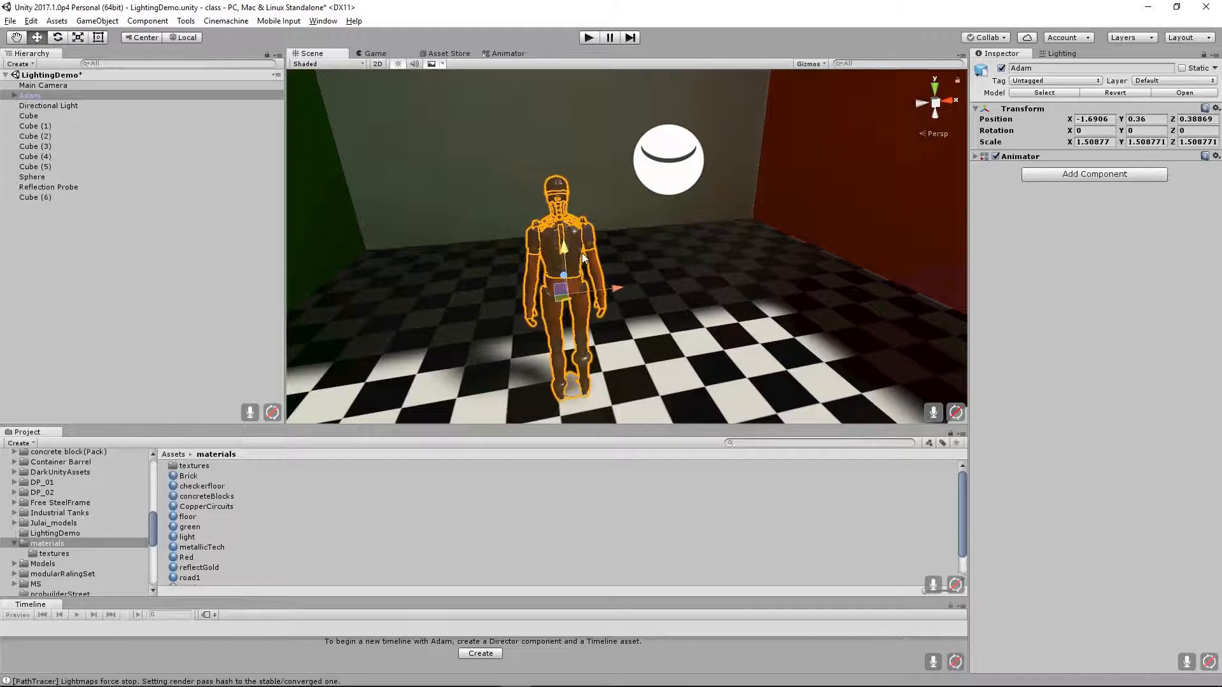
Set the reflection probe's cubemap resolution to 256 and examine the reflections of the room and the character.
left_click(676, 160)
left_click_drag(678, 159, 908, 172, "alt")
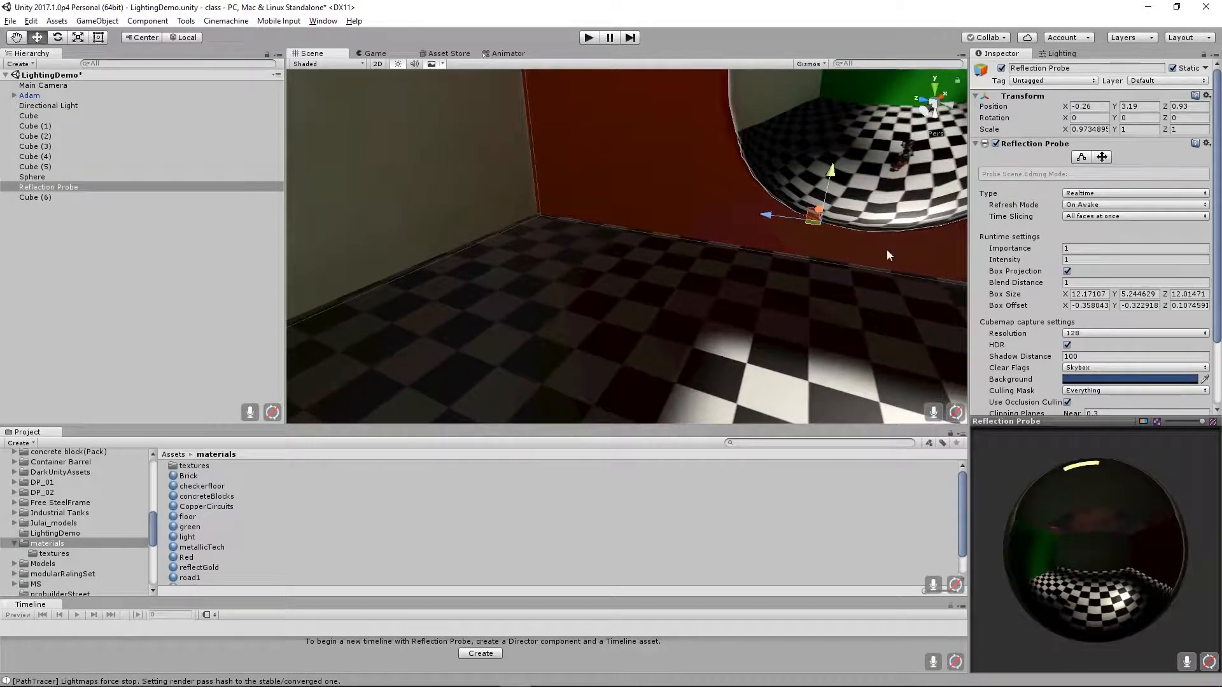
left_click_drag(887, 254, 700, 236, "alt")
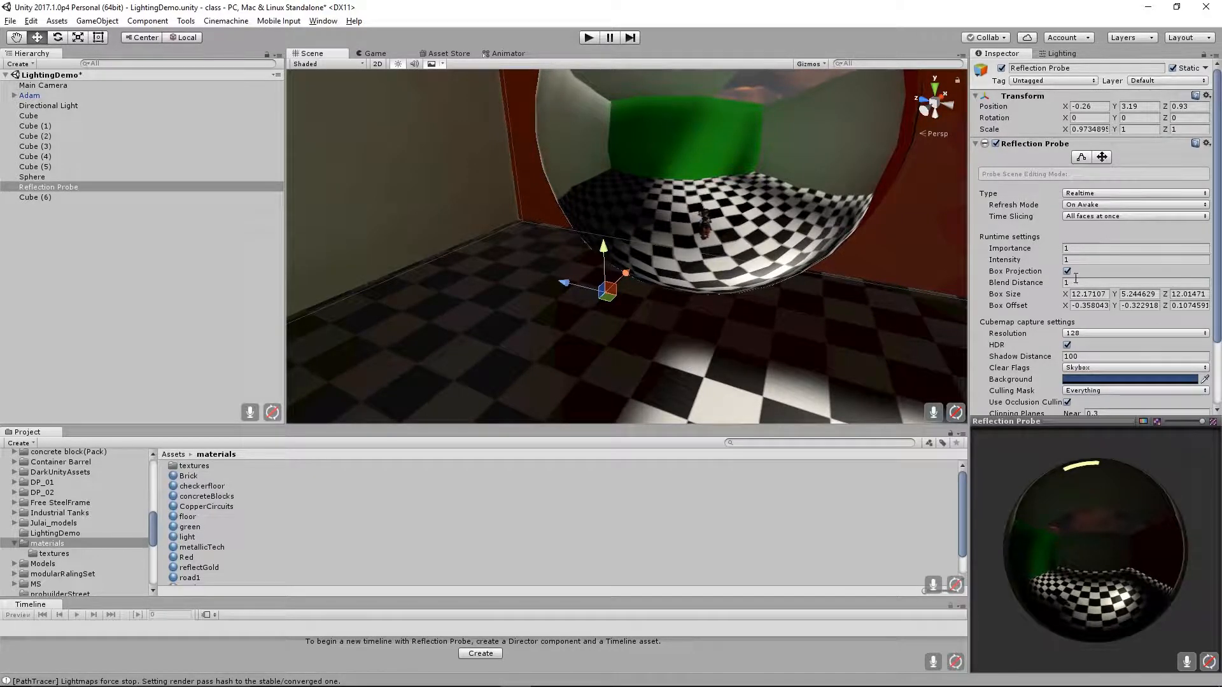
scroll(1111, 306, "down", 2)
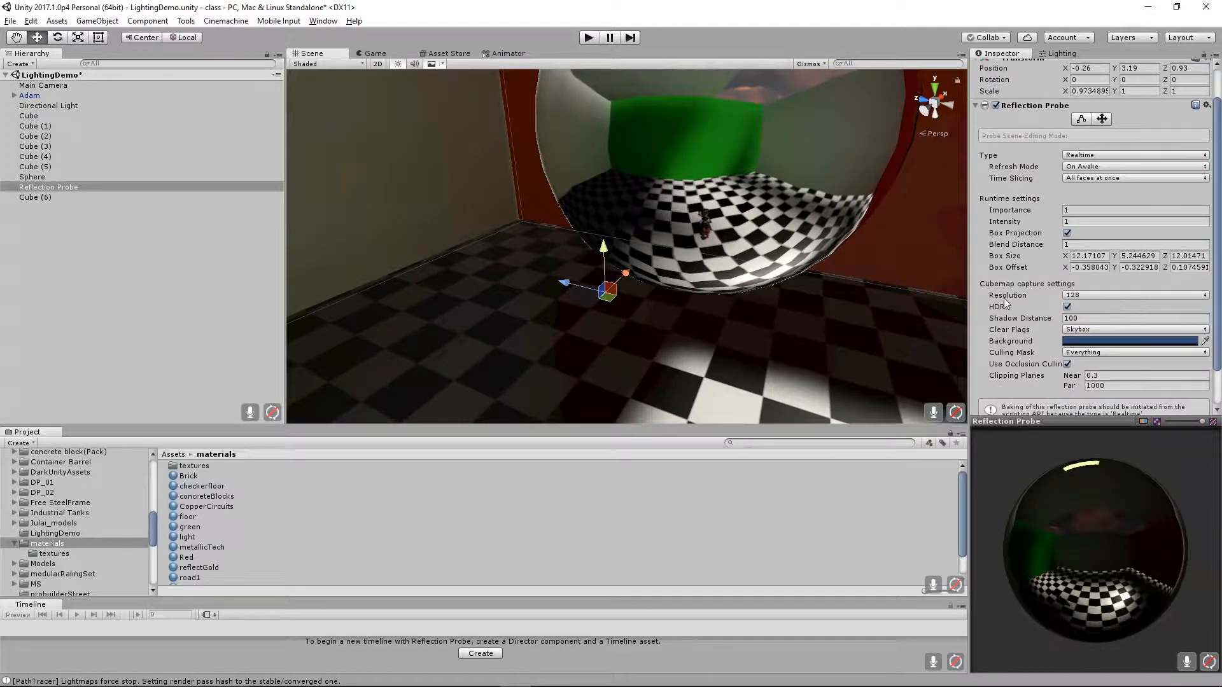
left_click(1101, 293)
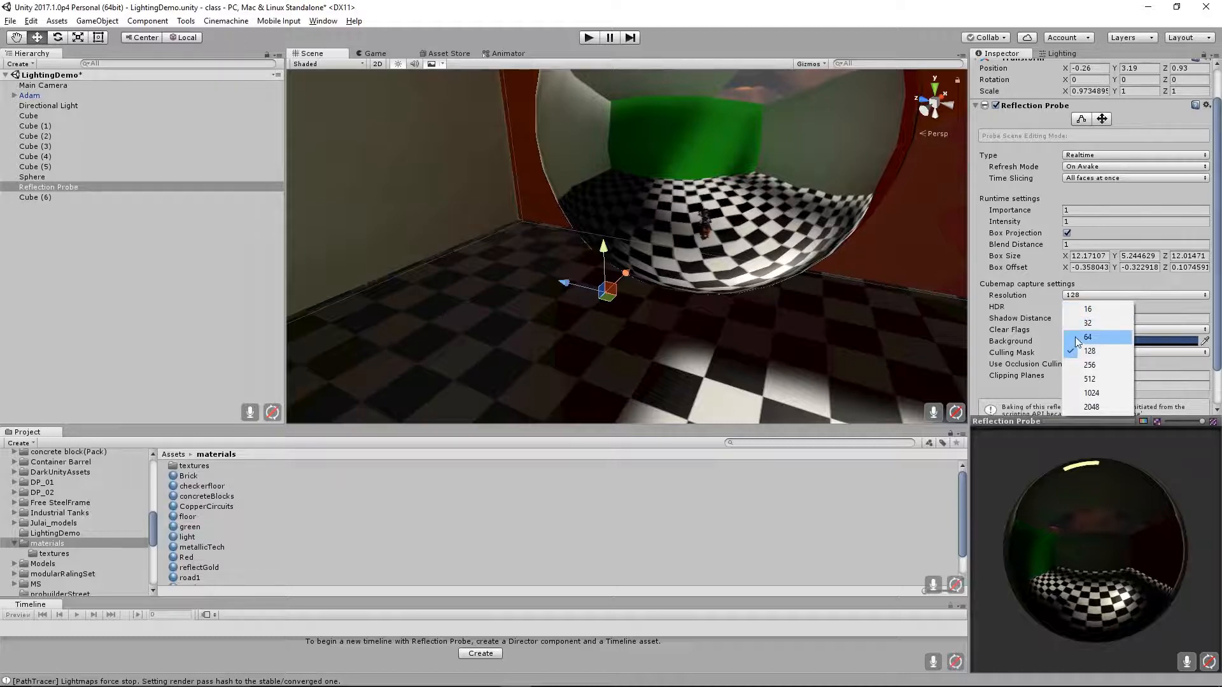
left_click(1098, 364)
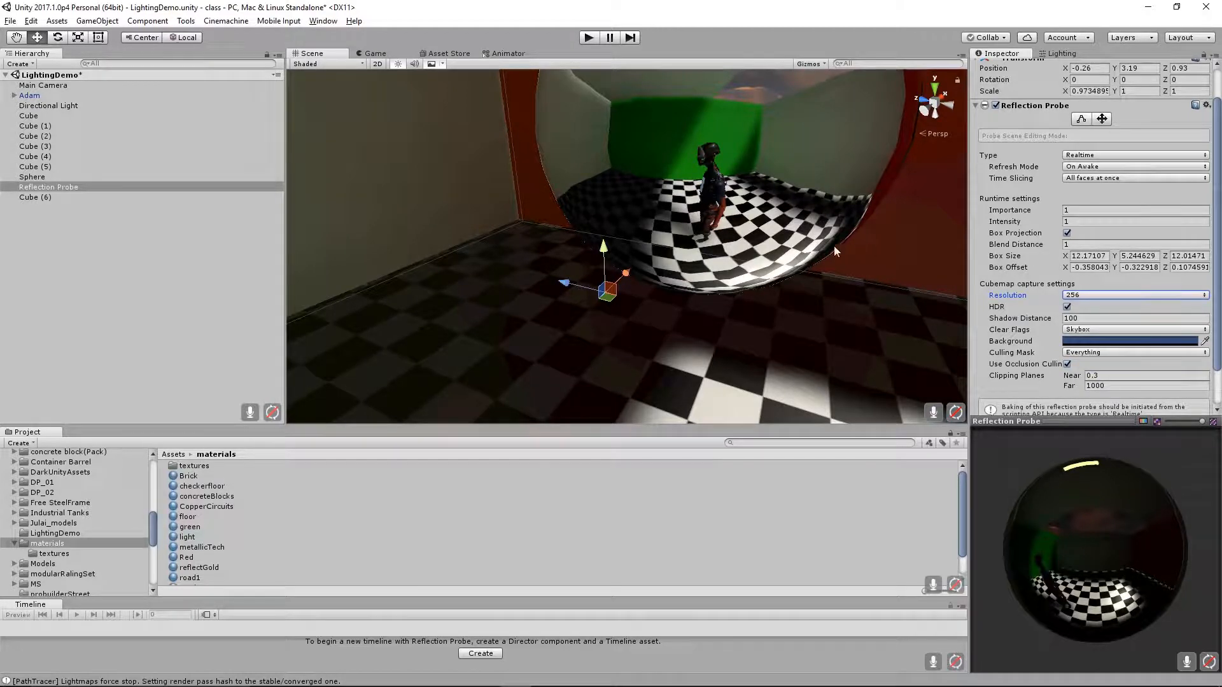
right_click_drag(835, 252, 665, 235, "alt")
left_click_drag(693, 255, 517, 251, "alt")
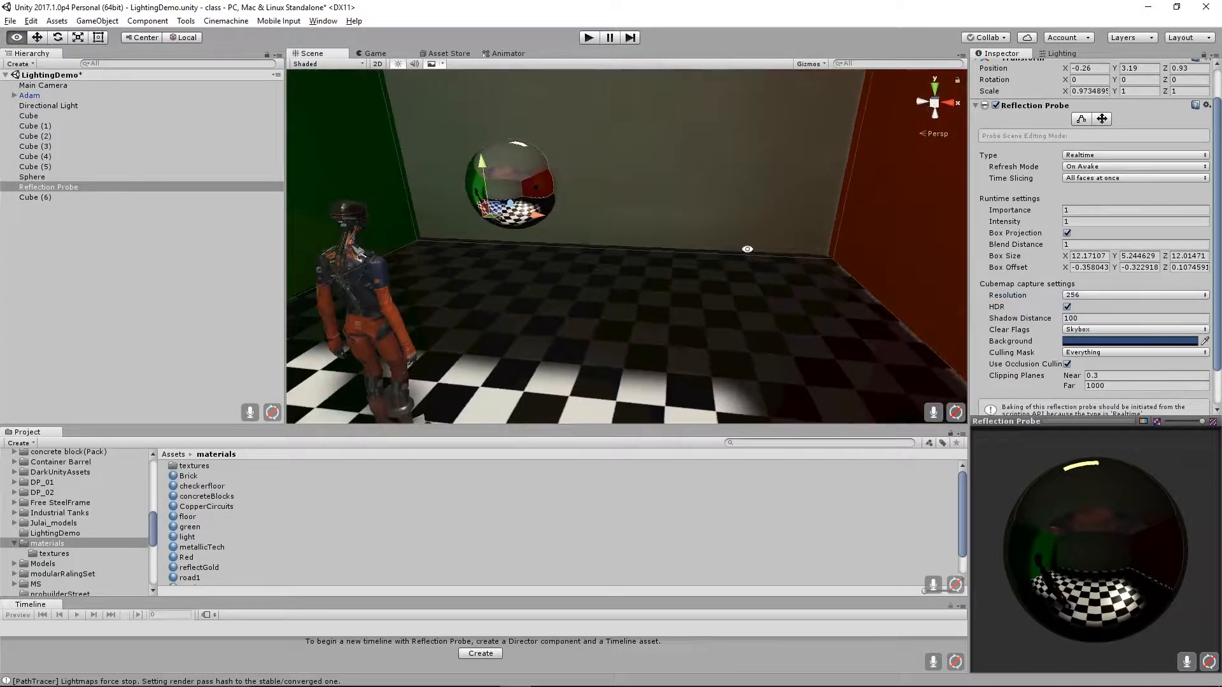
left_click_drag(747, 249, 493, 241, "alt")
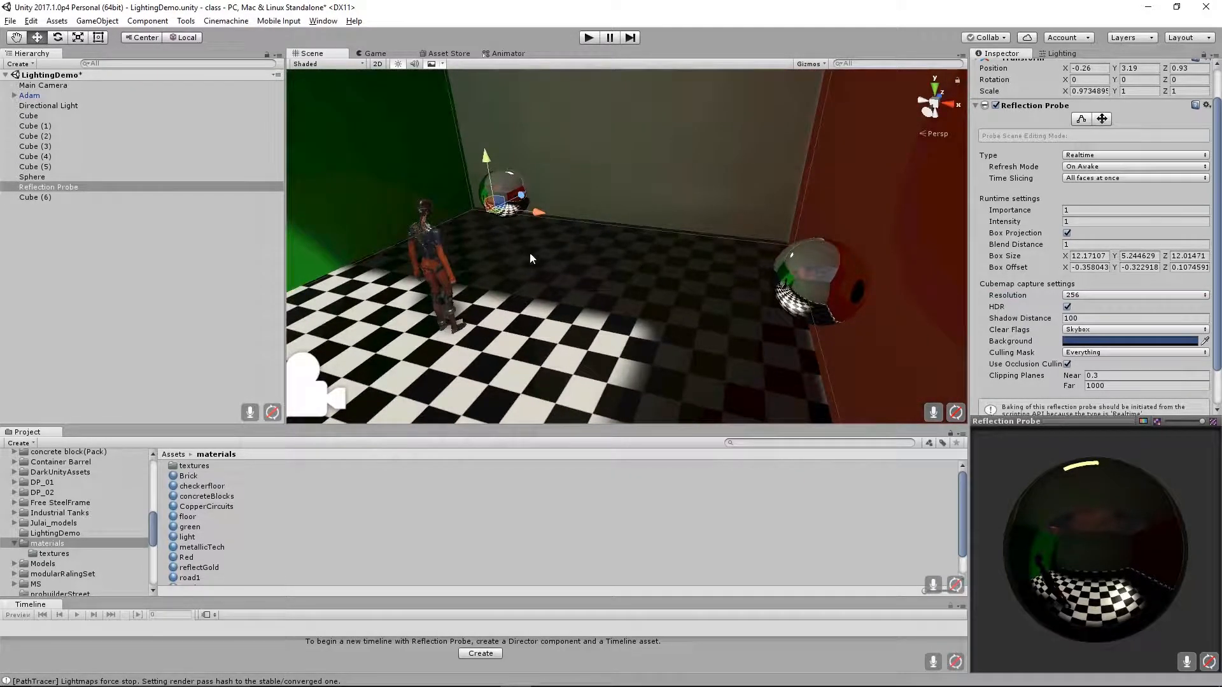
Move the metallic sphere along X away from the red wall to about 3.83.
right_click_drag(586, 197, 777, 292, "alt")
middle_click_drag(773, 276, 696, 262)
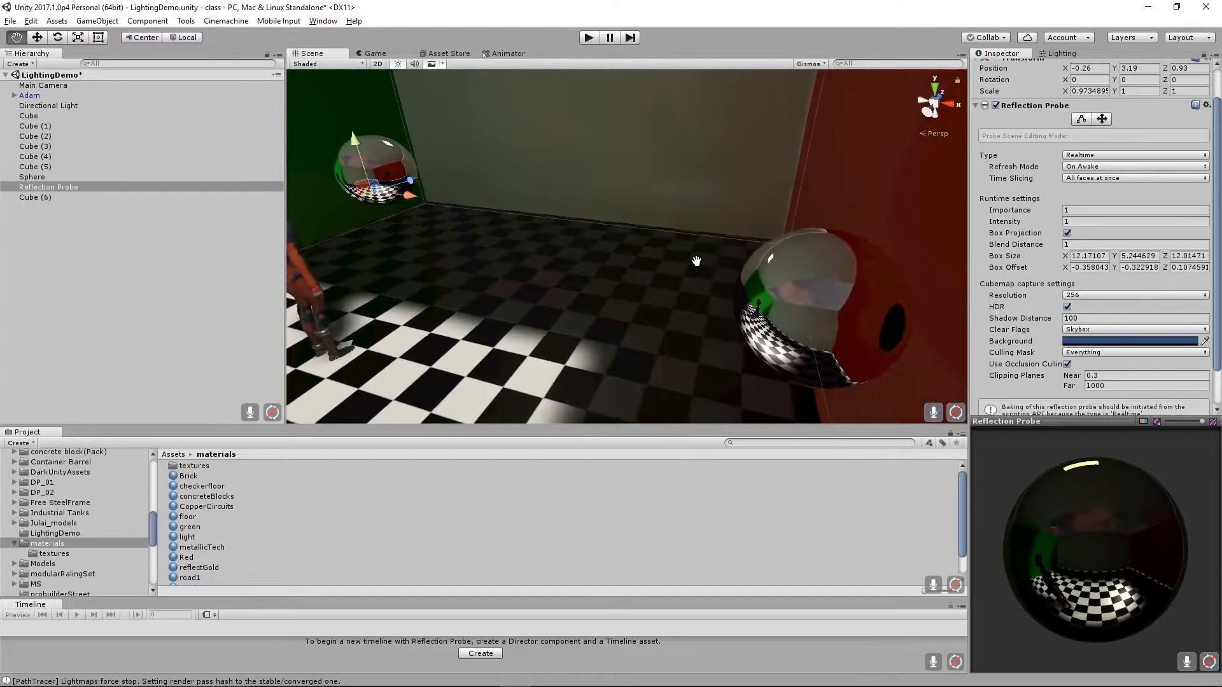
left_click(801, 304)
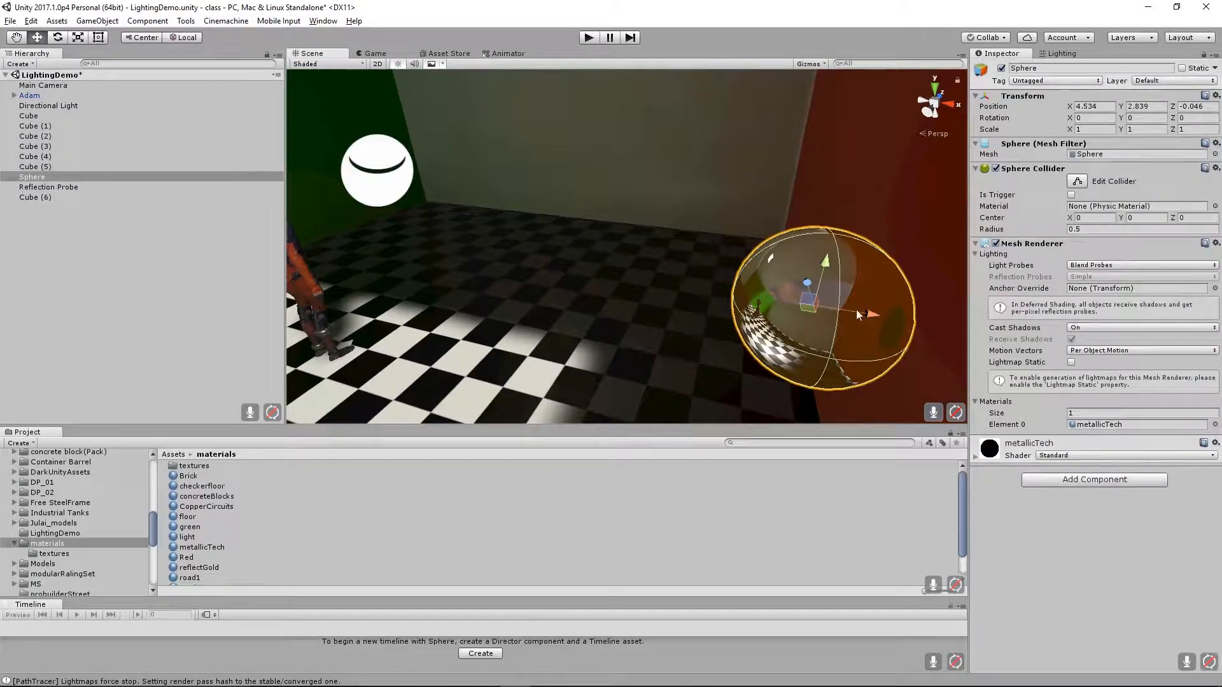
left_click_drag(858, 314, 795, 298)
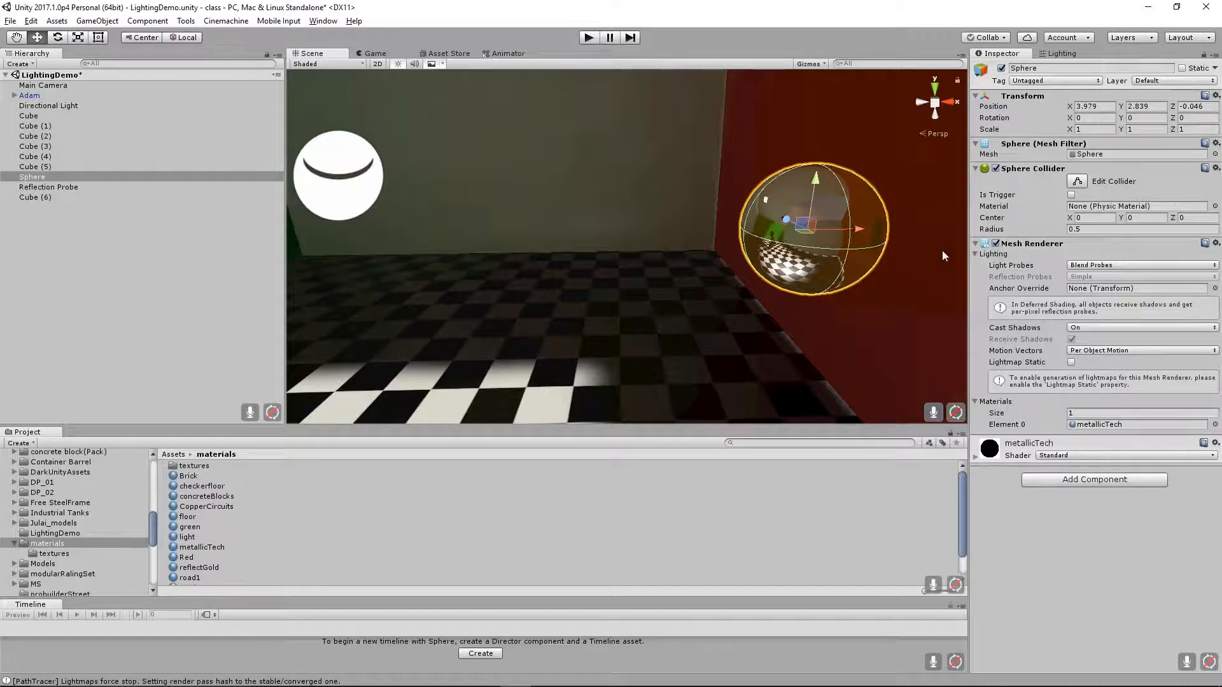
left_click_drag(807, 332, 729, 381, "alt")
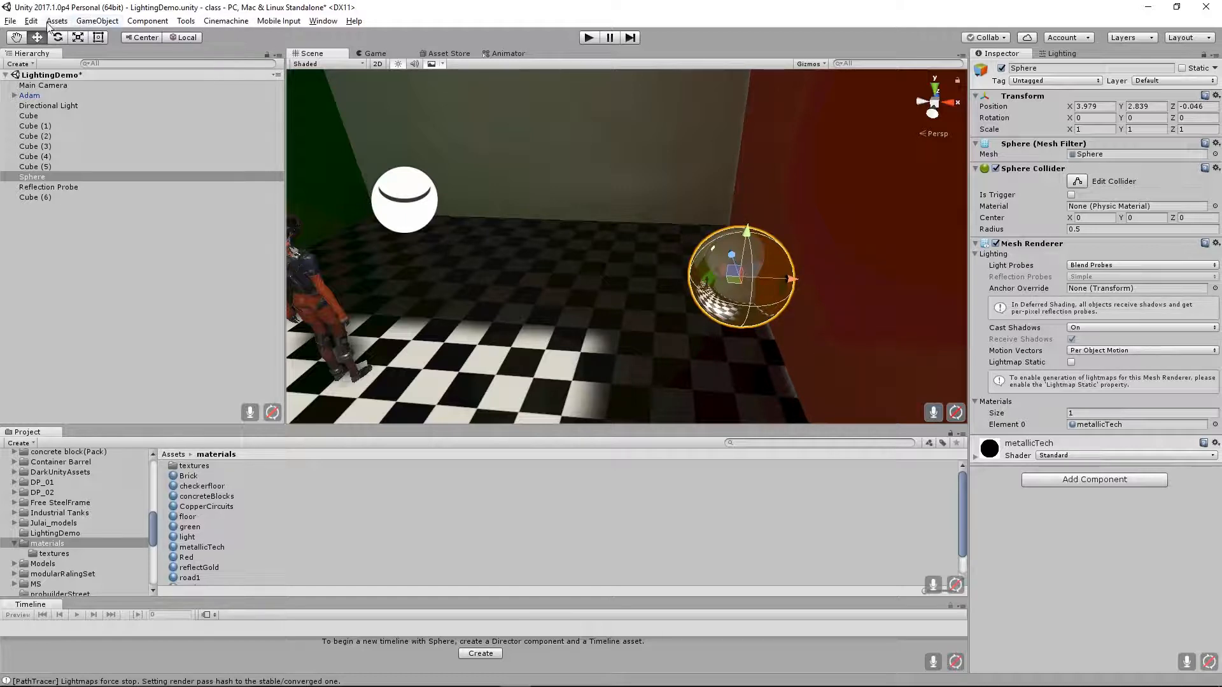
left_click_drag(791, 280, 773, 308)
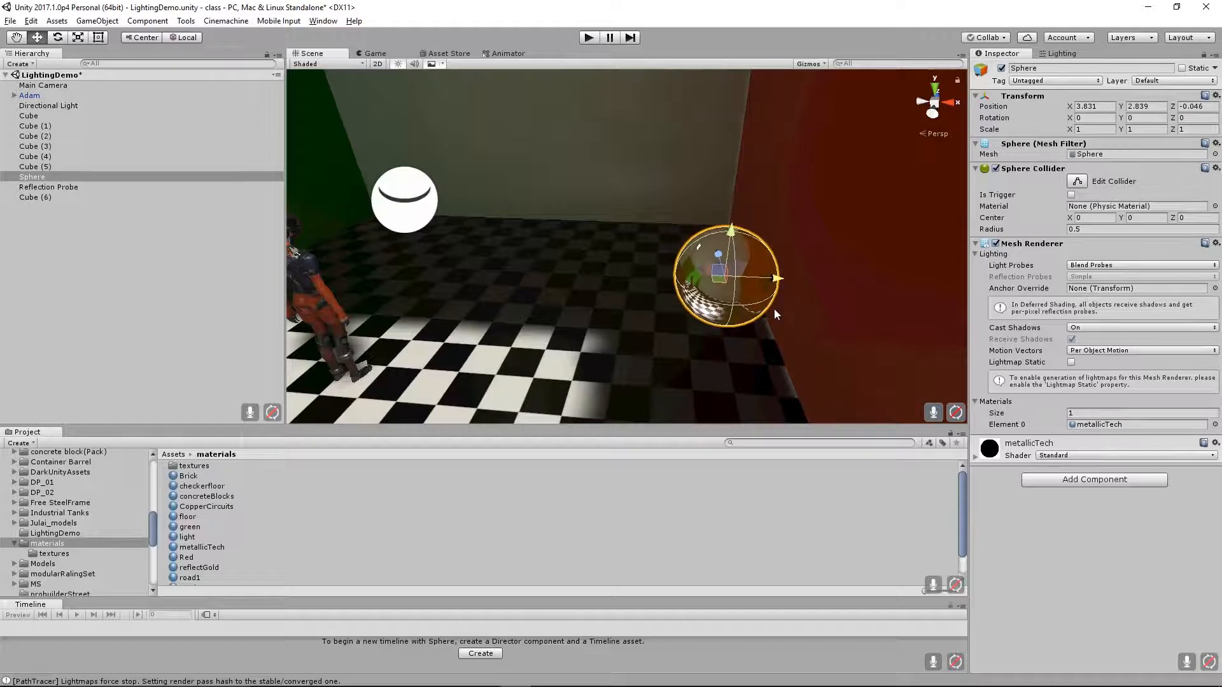
Lower the metallicTech material's Smoothness to about 0.7 and set its Albedo to light yellow, RGB 255, 240, 122.
left_click(975, 459)
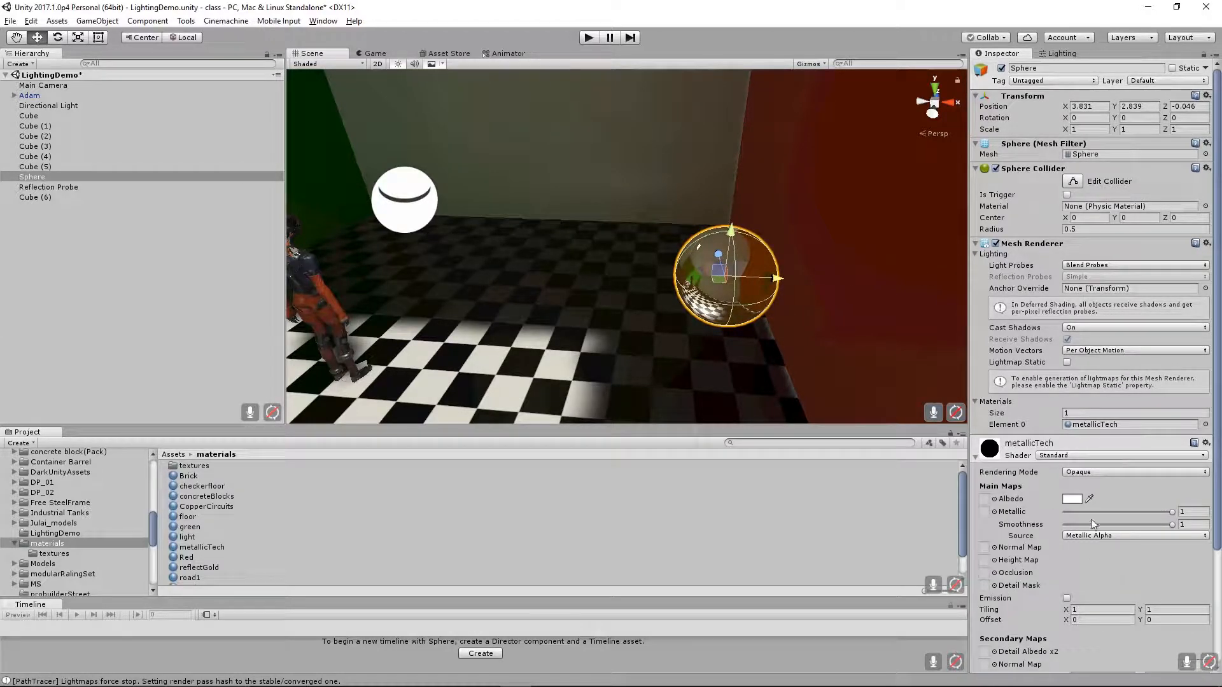
left_click_drag(1161, 526, 1139, 529)
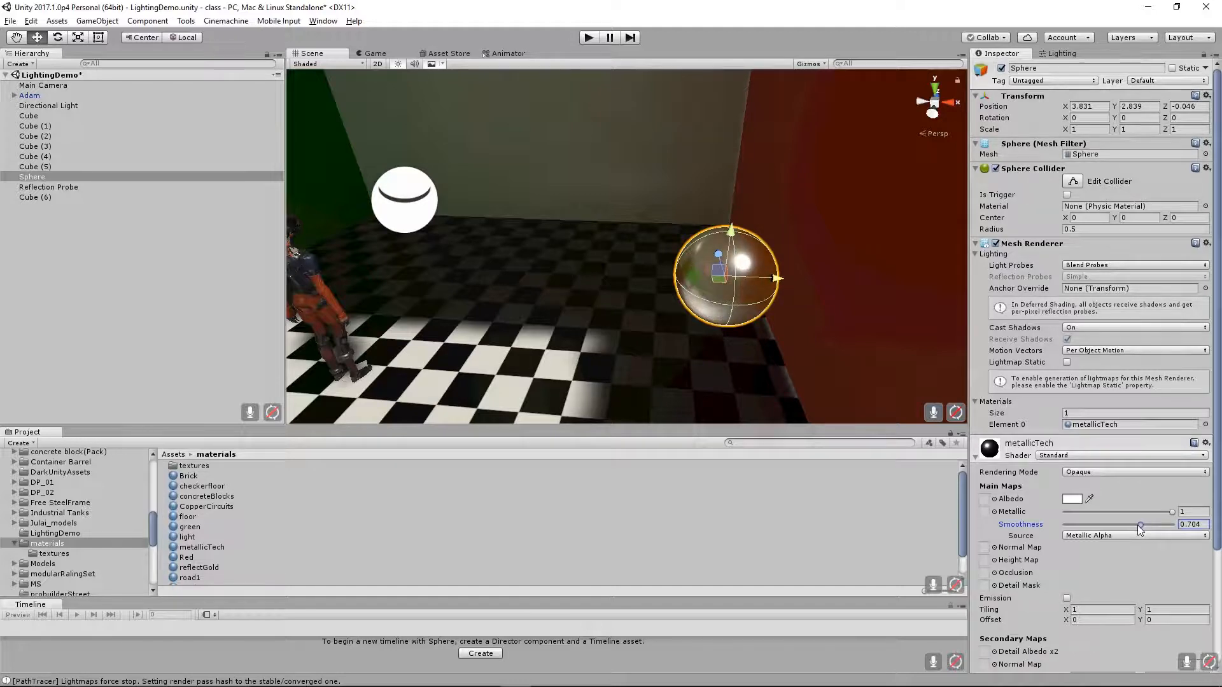
left_click(1071, 499)
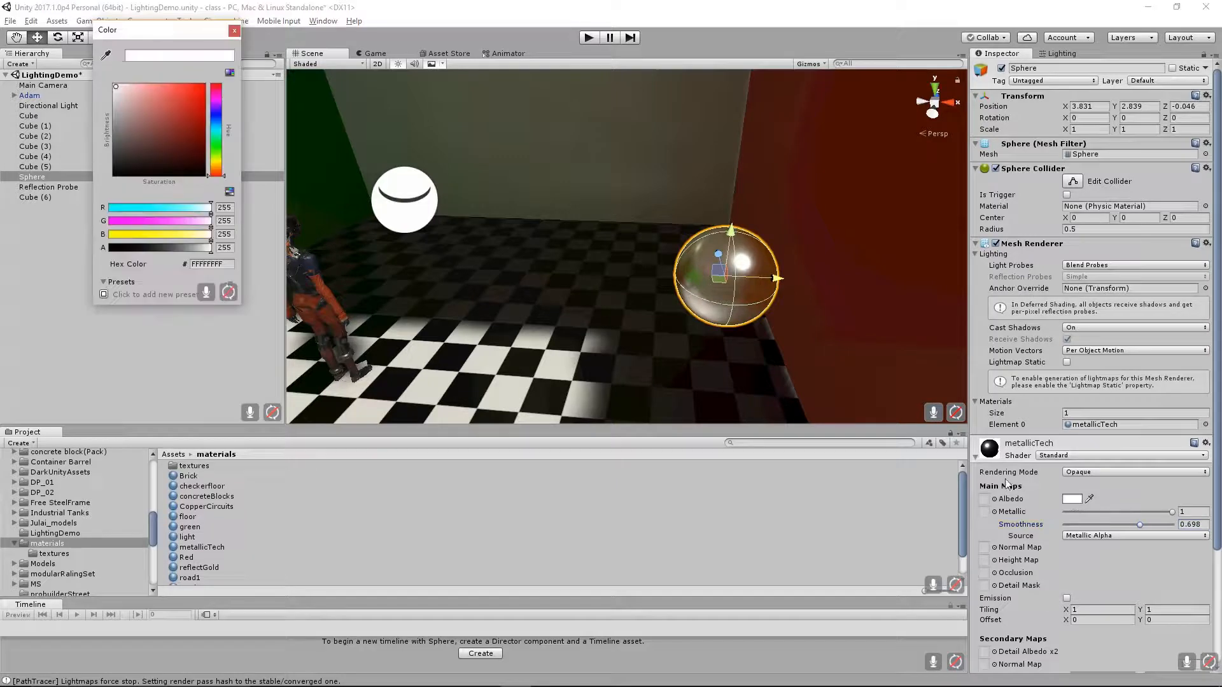
left_click_drag(211, 157, 215, 166)
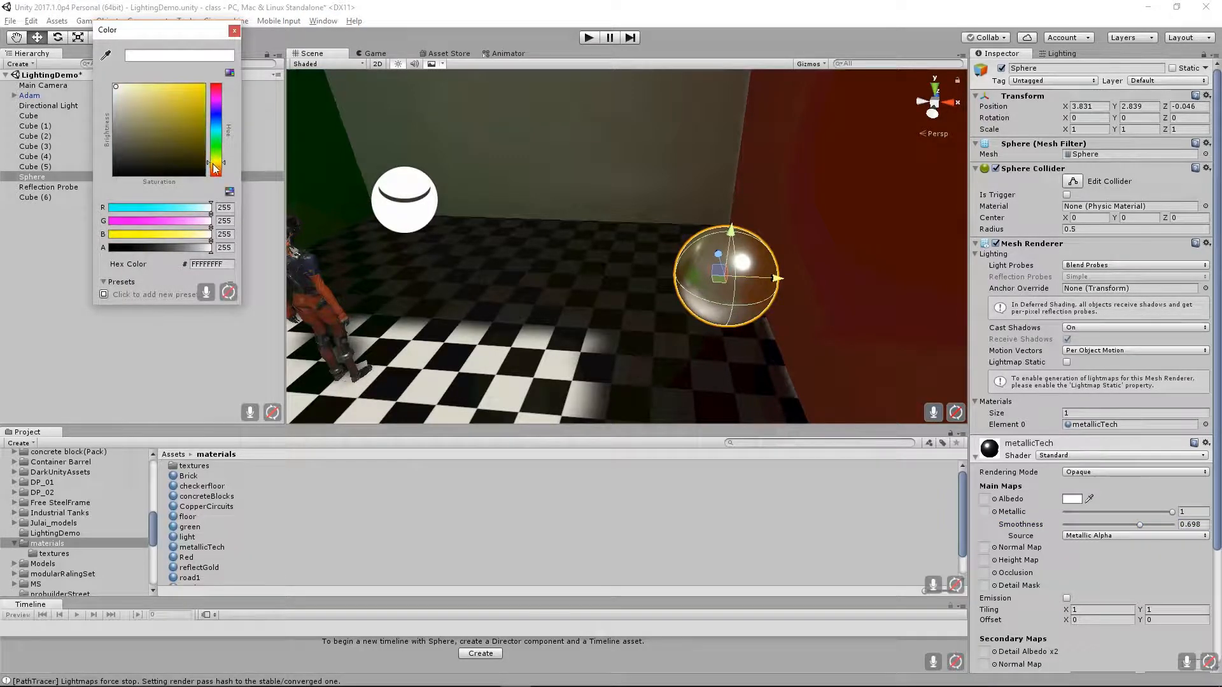
left_click_drag(144, 91, 161, 84)
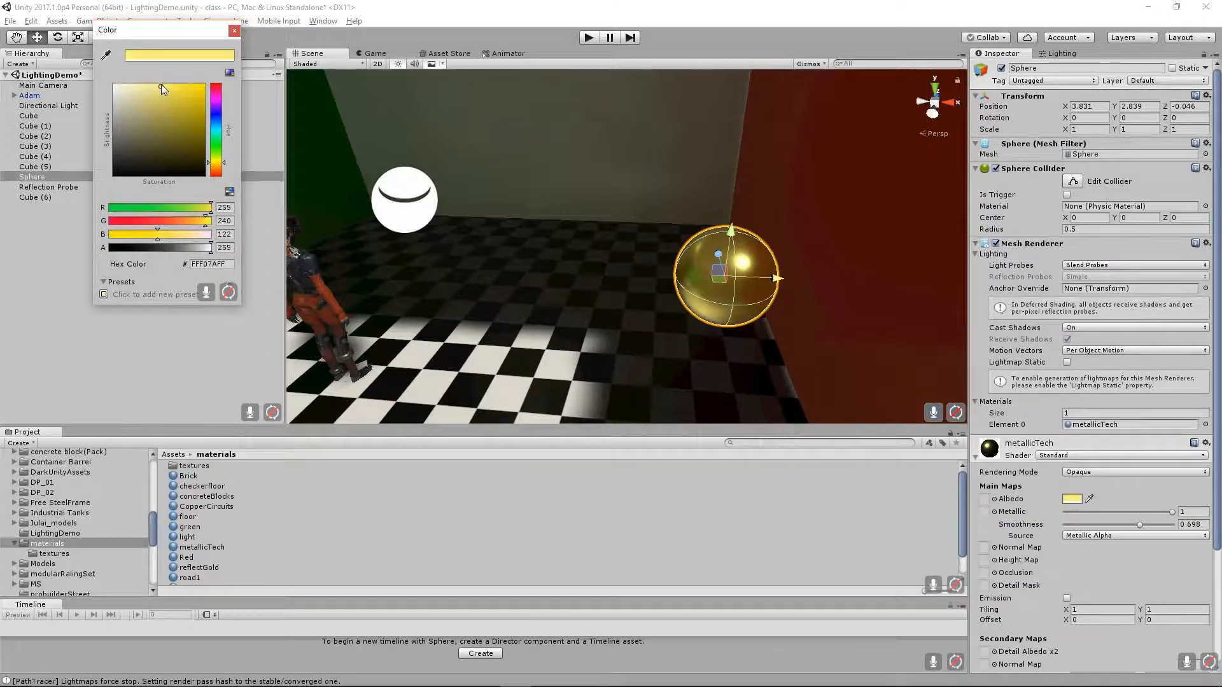
left_click(234, 31)
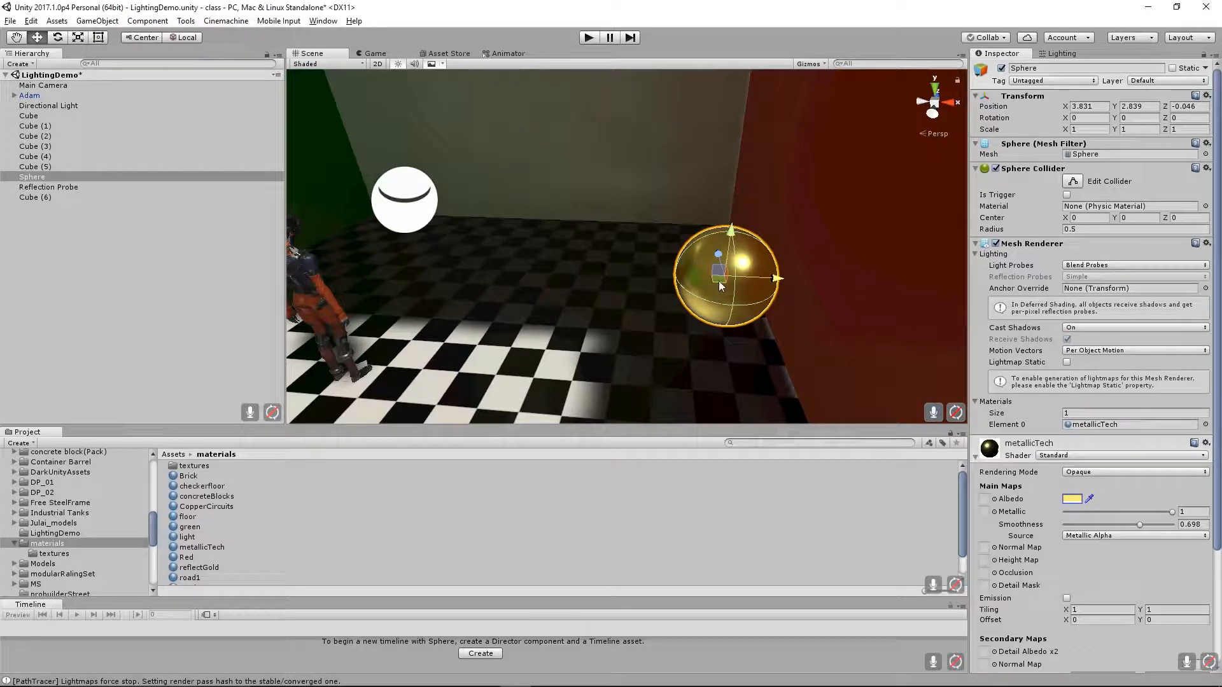
Move the gold sphere along X to about 2.67, testing its Metallic value at about 0.24 before restoring it to 1.
left_click_drag(784, 284, 682, 315)
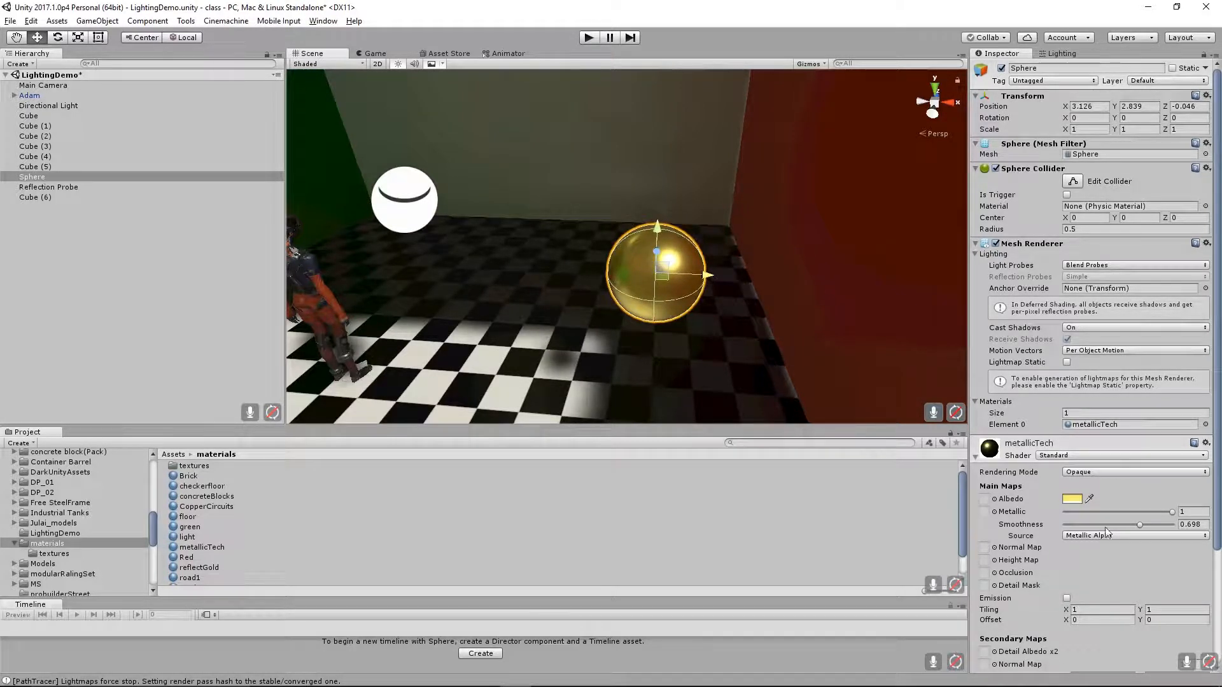
left_click_drag(1169, 512, 1090, 513)
left_click_drag(713, 277, 662, 304)
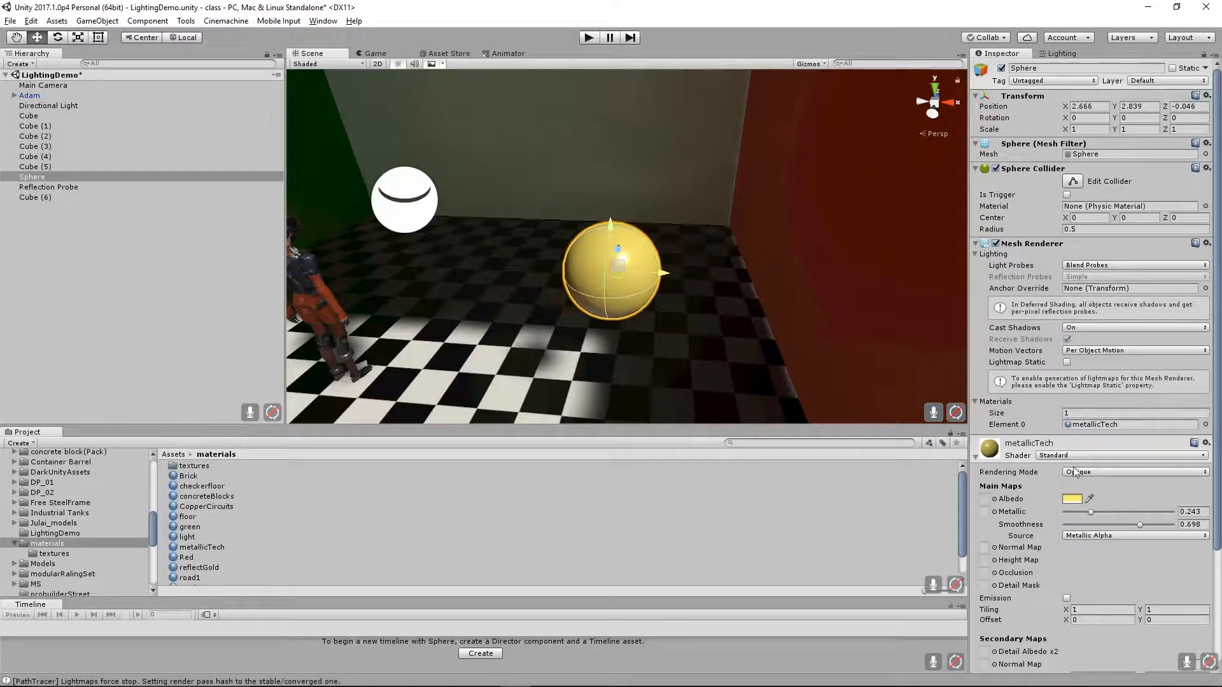
left_click_drag(1094, 511, 1182, 517)
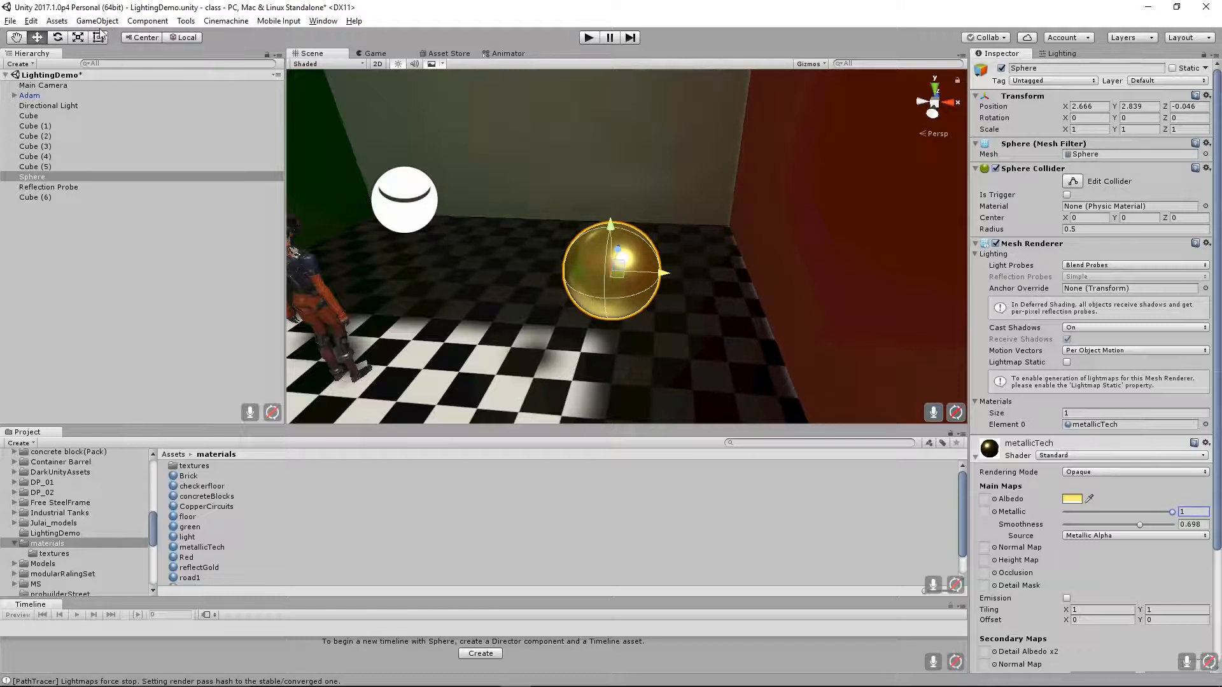
Create a Light Probe Group and move it beside the character at about X -0.74, Y 2.04, Z -0.06.
right_click_drag(537, 243, 476, 247, "alt")
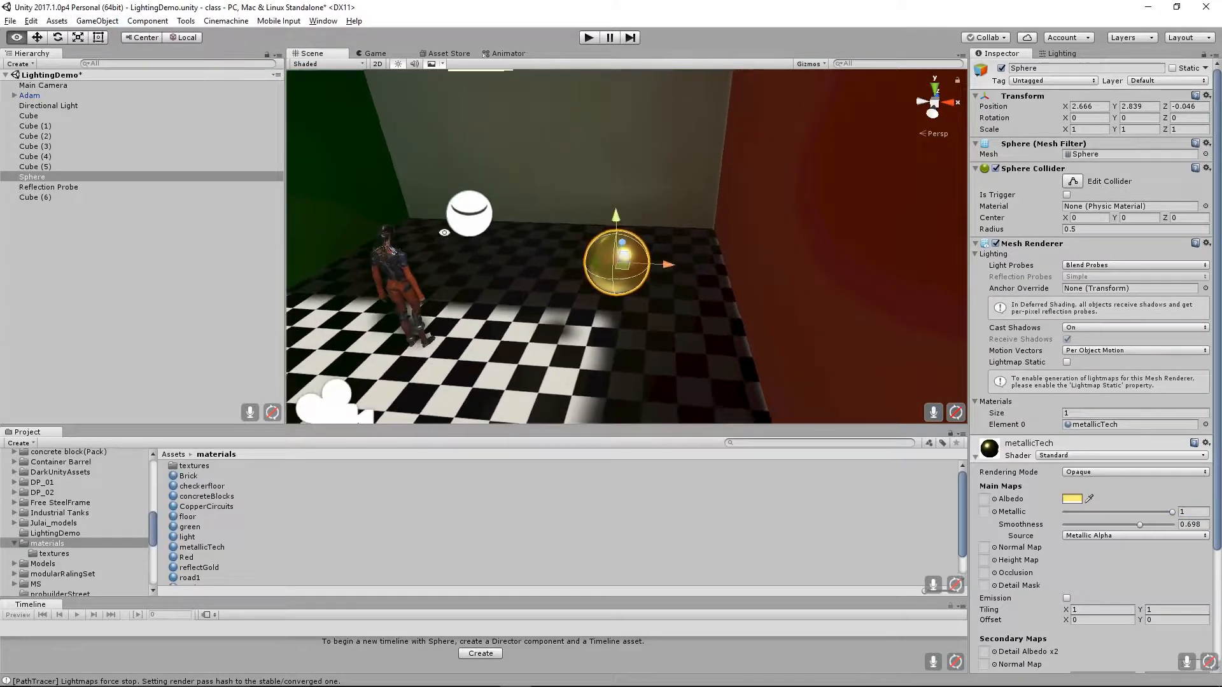
left_click_drag(476, 247, 499, 277, "alt")
right_click_drag(499, 276, 464, 271, "alt")
middle_click_drag(464, 271, 537, 262, "alt")
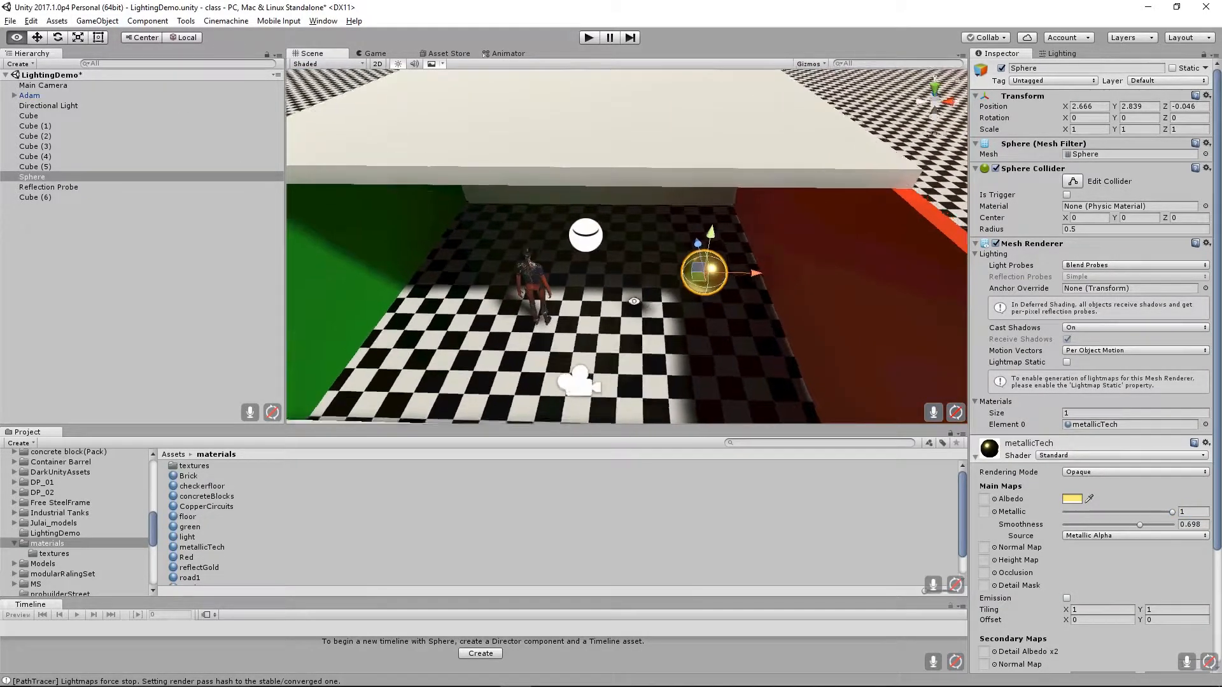
left_click_drag(538, 262, 479, 231, "alt")
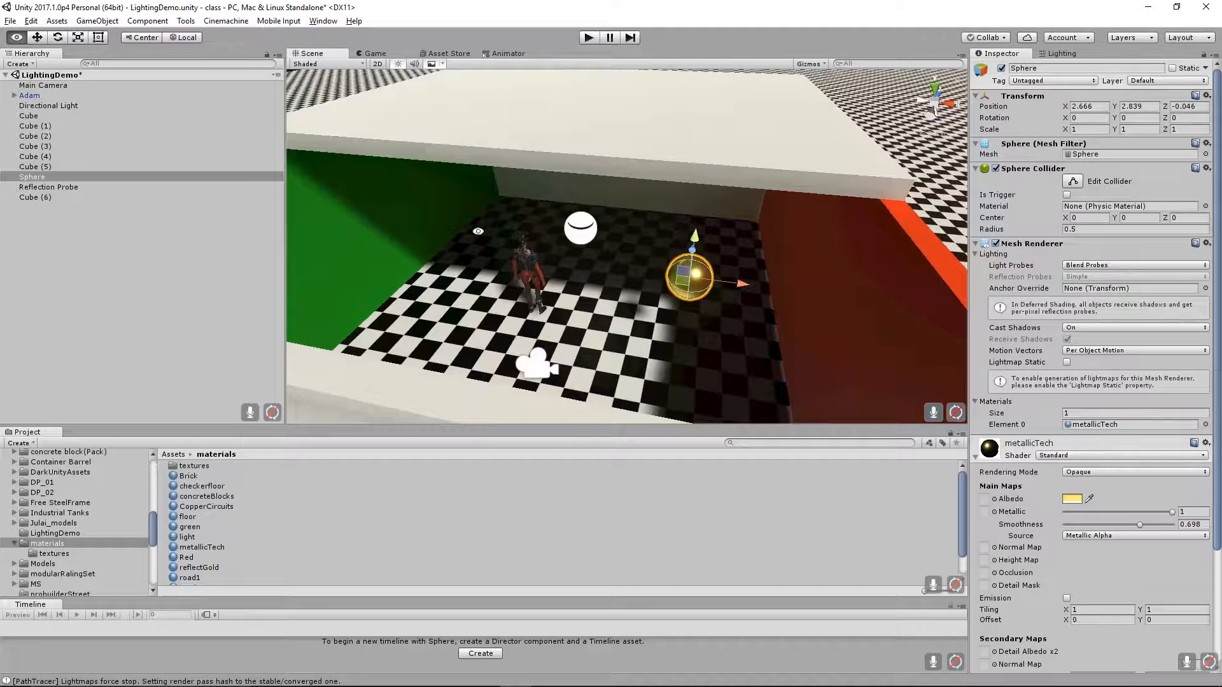
left_click(100, 21)
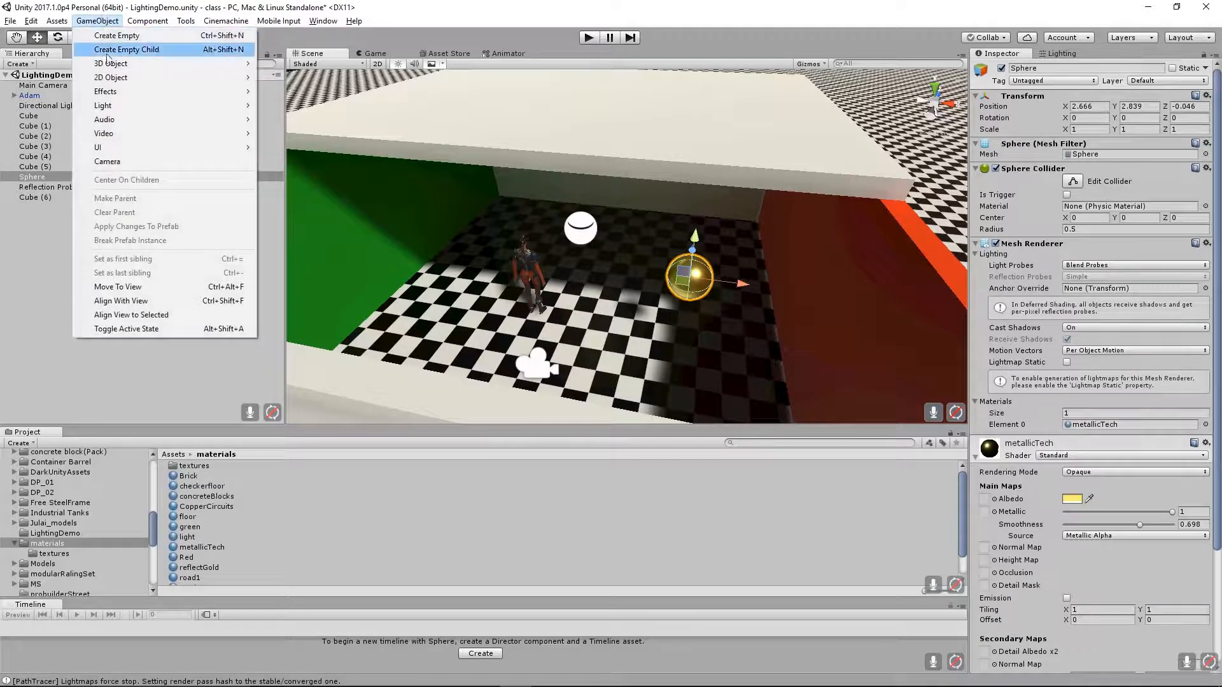
mouse_move(246, 110)
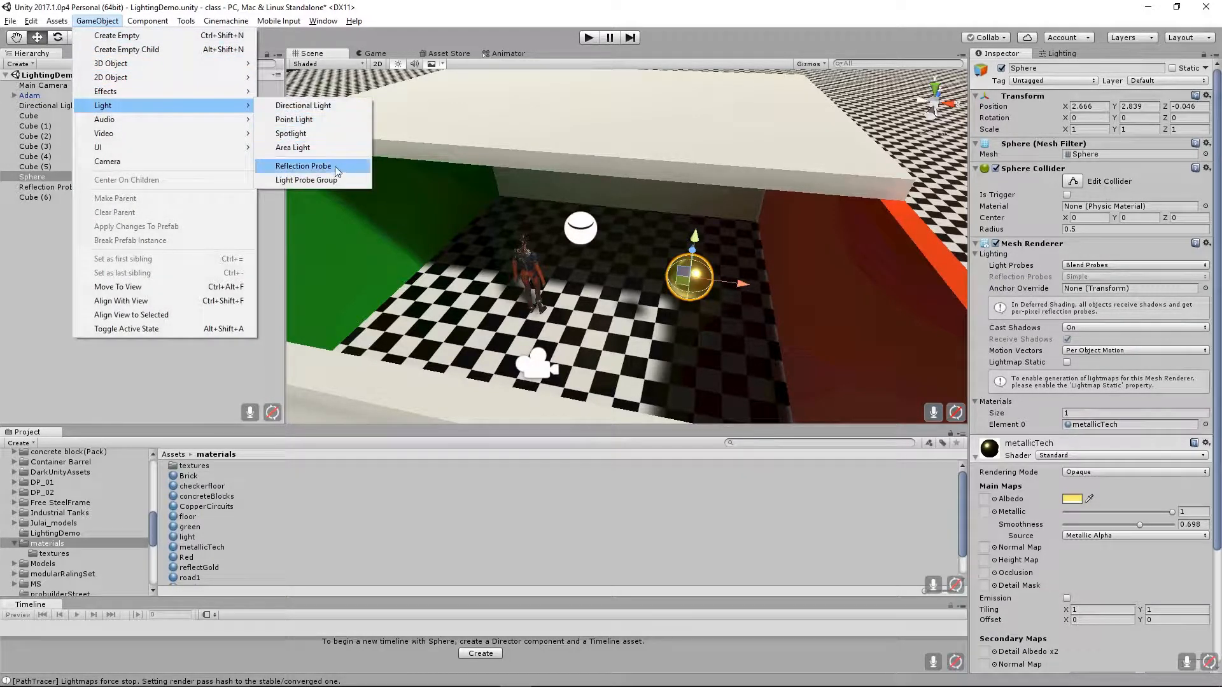
left_click(322, 181)
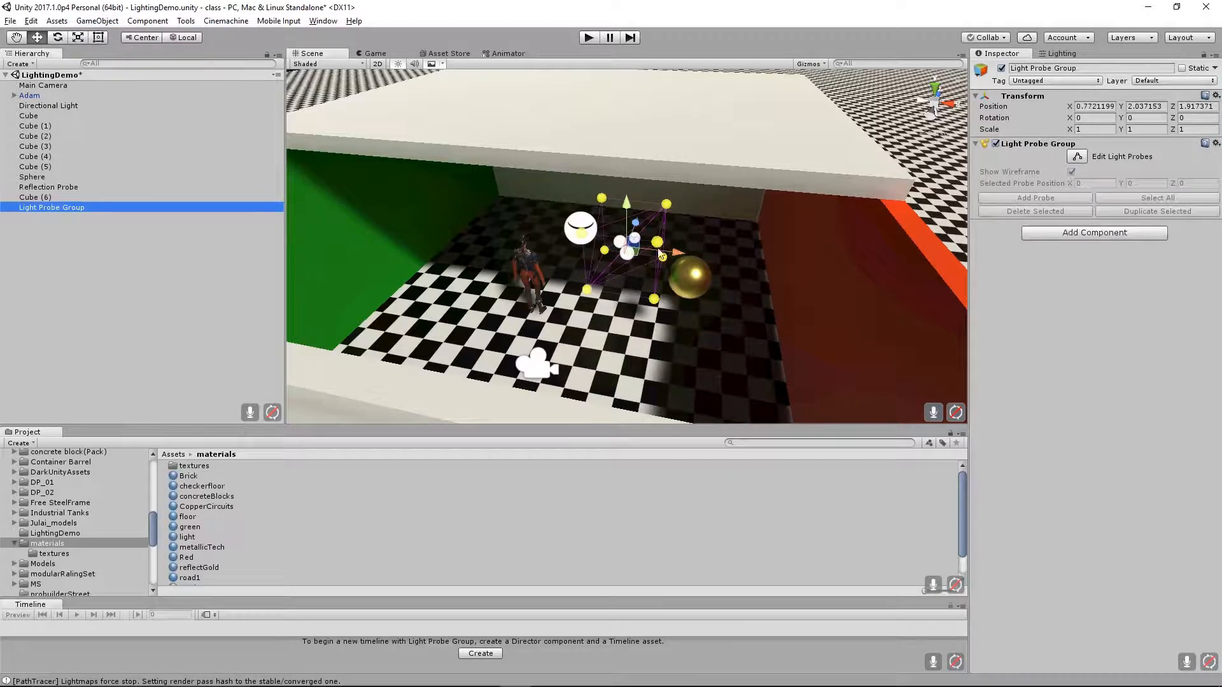
left_click_drag(661, 255, 485, 292)
left_click_drag(628, 213, 524, 260)
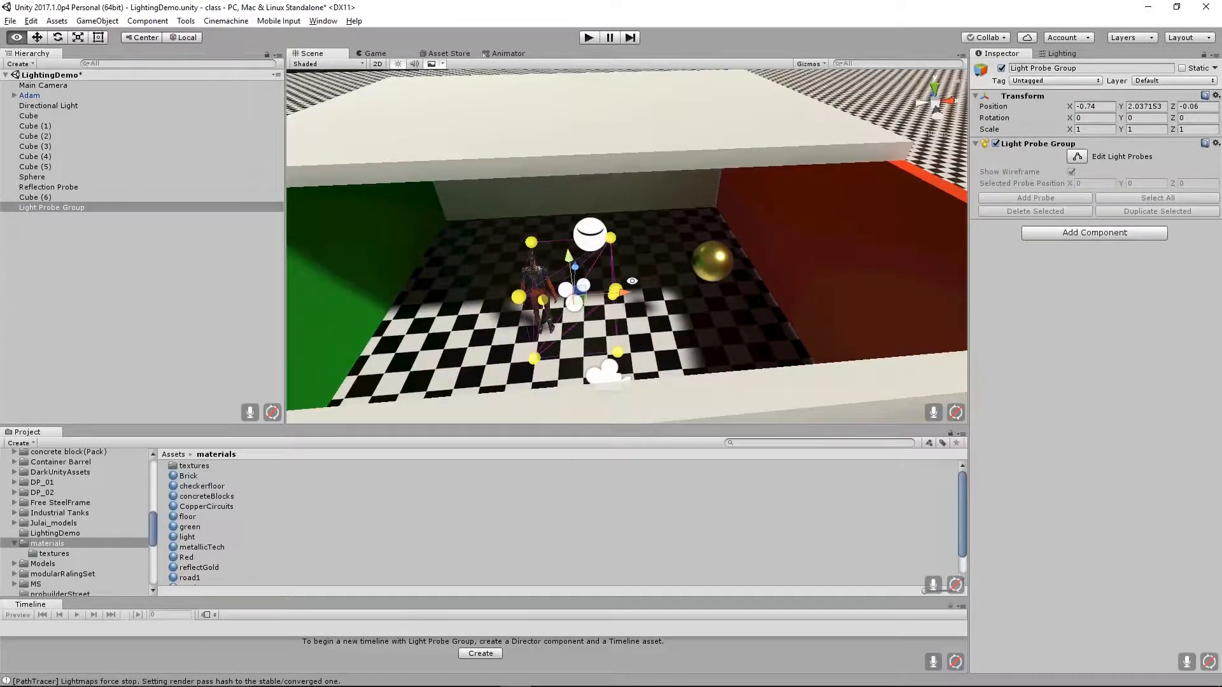
Scale the Light Probe Group to about 5.63 along X and 4.70 along Z to span the room.
left_click_drag(626, 338, 567, 339, "alt")
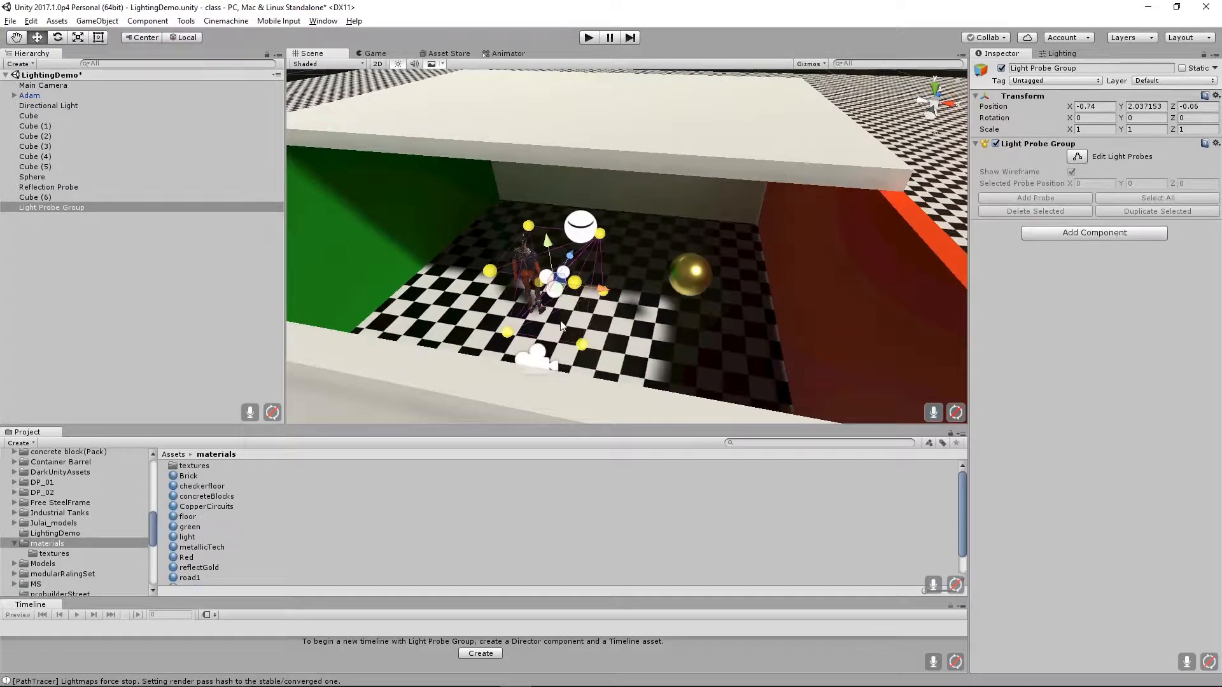
key("r")
left_click_drag(606, 289, 658, 289)
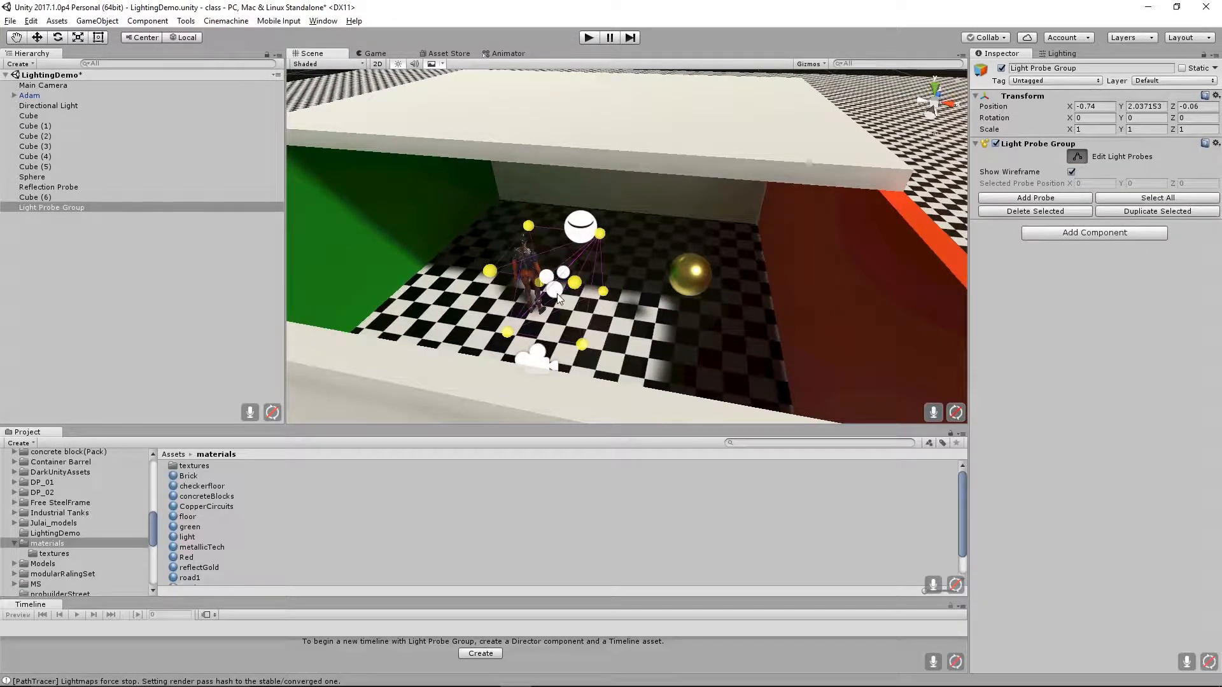
left_click(60, 210)
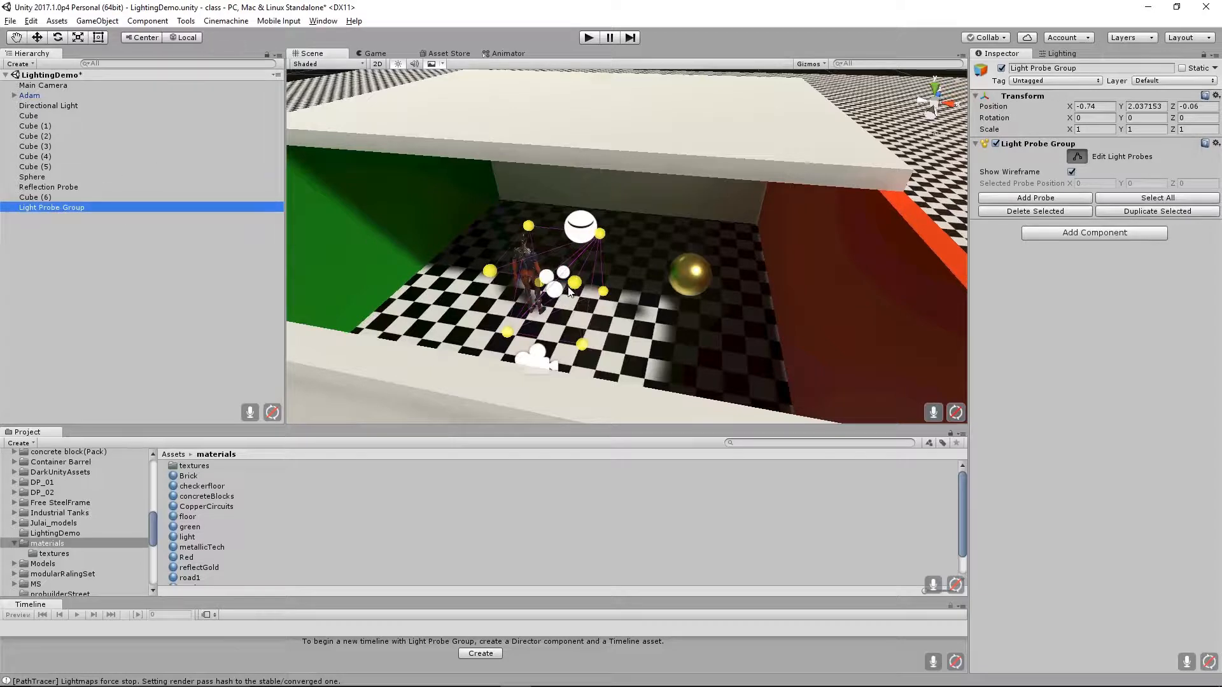
key("r")
left_click_drag(603, 290, 818, 319)
left_click_drag(739, 307, 544, 184, "alt")
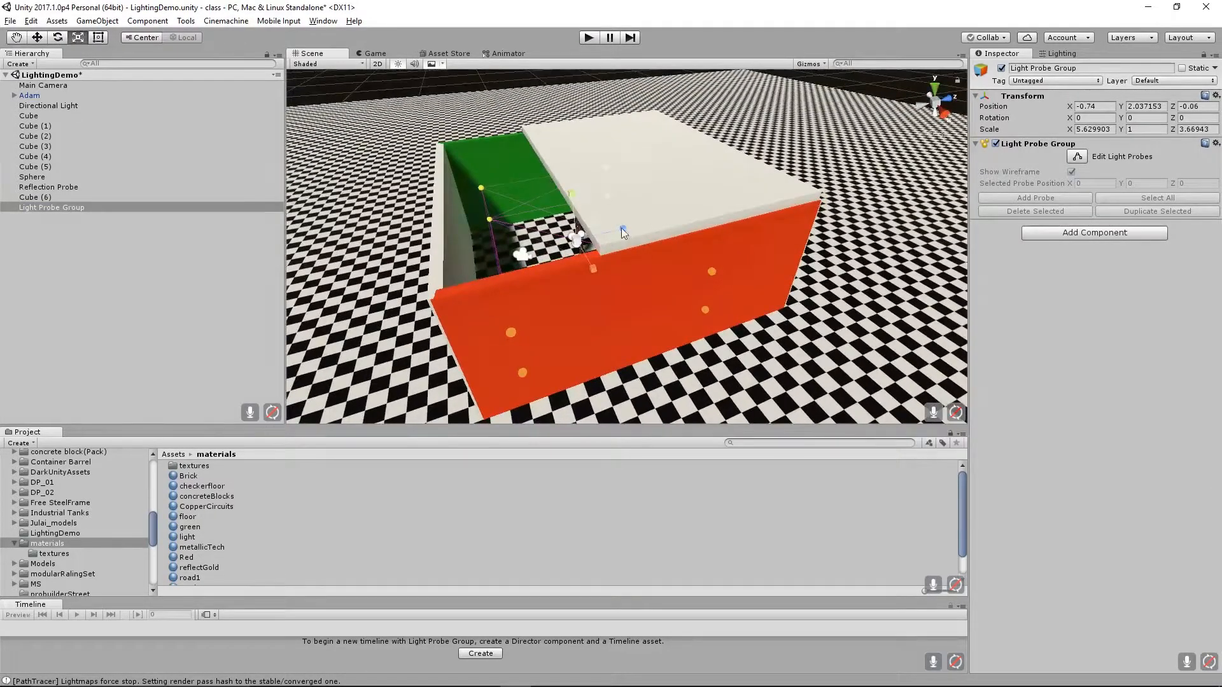
left_click_drag(623, 228, 636, 224)
Move the Light Probe Group to about Y 2.95, Z 0.95 and scale it to about 2.33 in Y and 5.63 in Z.
left_click_drag(514, 227, 760, 303, "alt")
scroll(718, 219, "up", 5)
key("w")
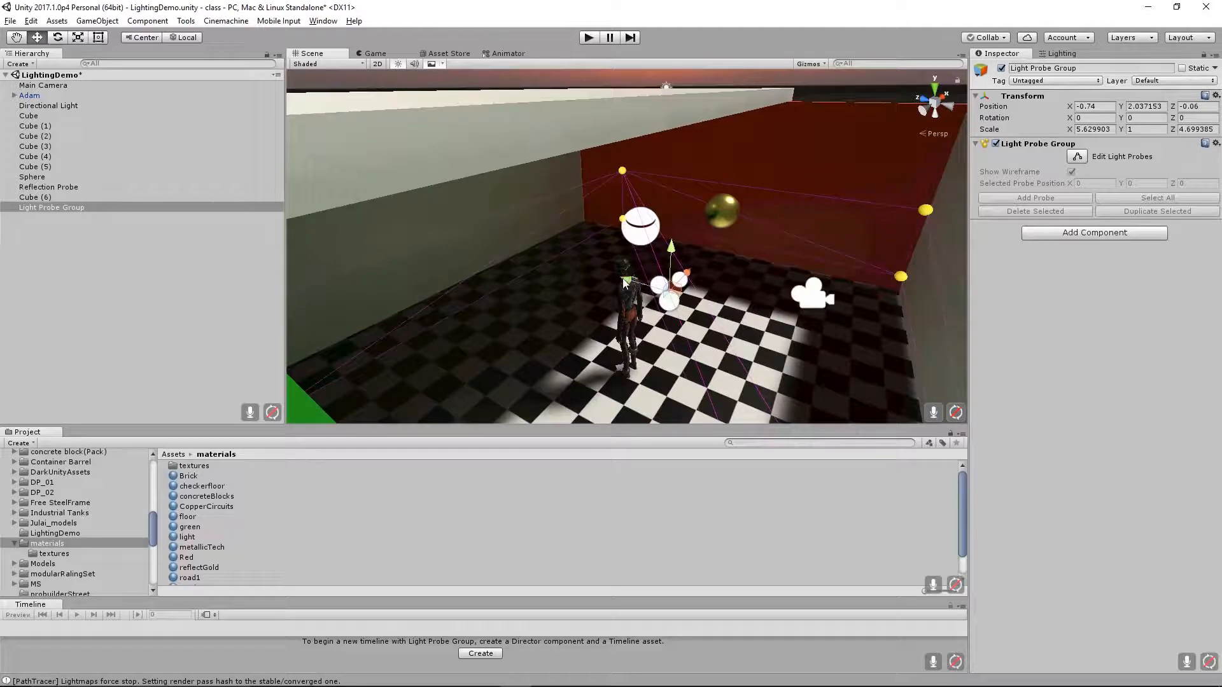
left_click_drag(624, 284, 717, 275)
key("r")
key("w")
key("r")
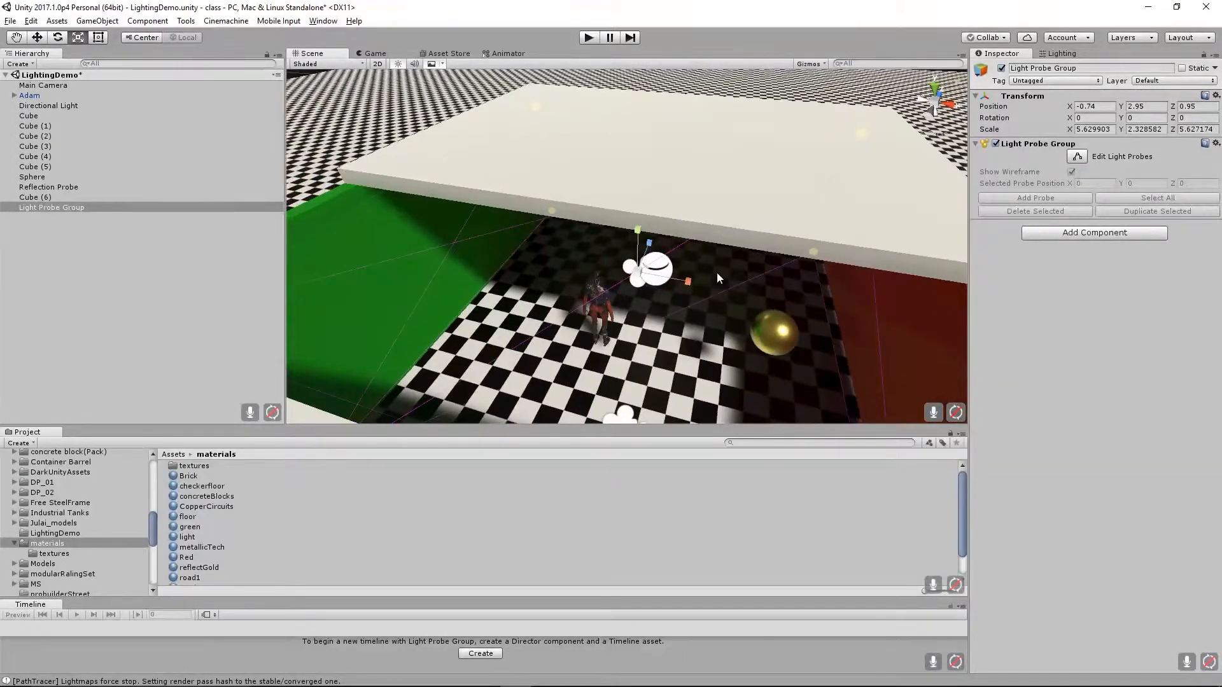
Add a light probe to the group and place it near the green wall at about X -0.73, Y 0.15, Z 0.19.
left_click(1076, 157)
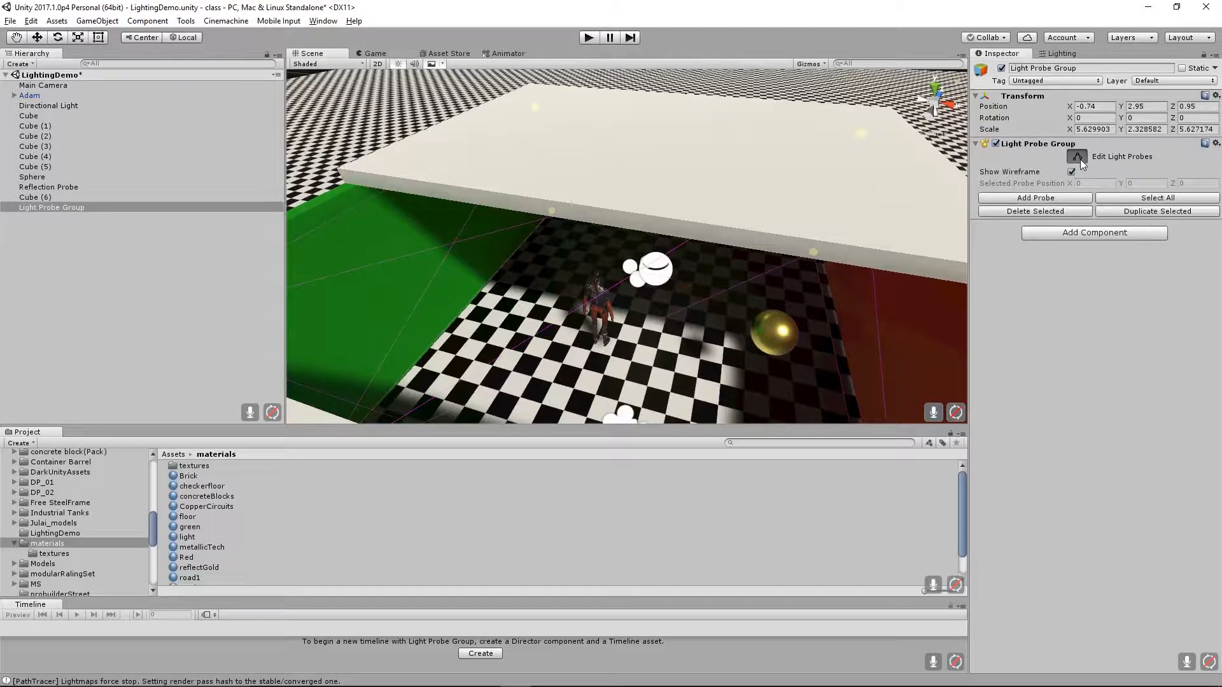
left_click(1046, 201)
left_click_drag(706, 331, 761, 336, "alt")
left_click_drag(723, 287, 581, 198)
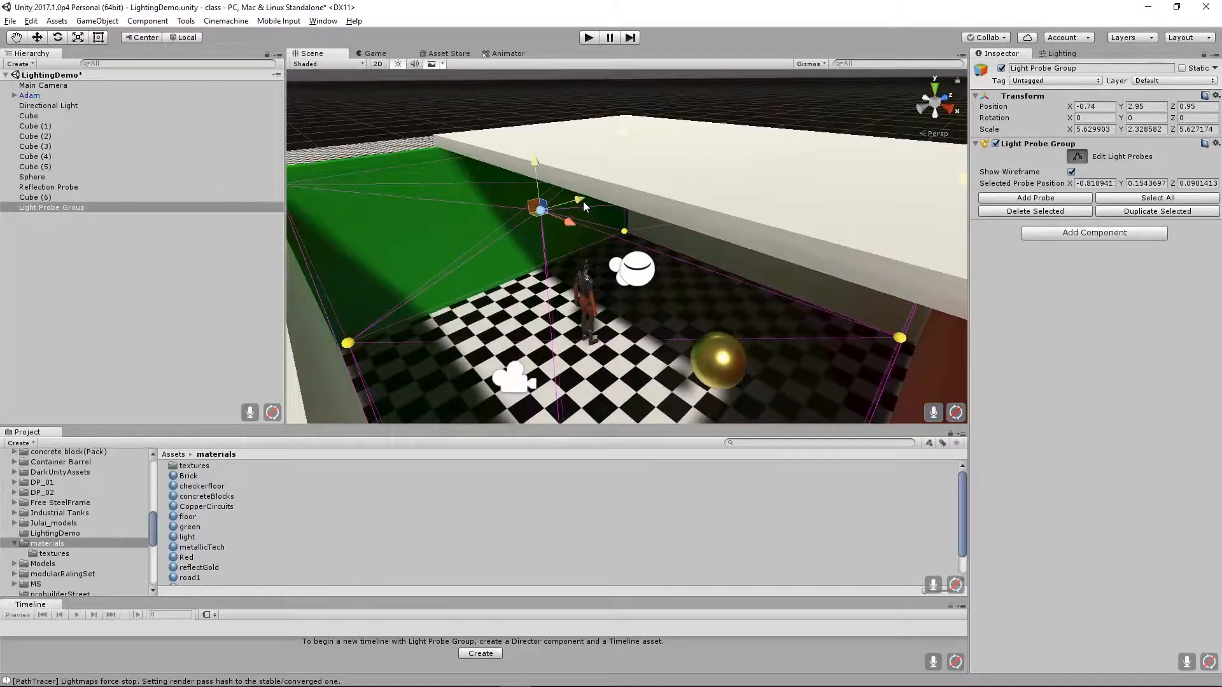
left_click_drag(554, 254, 630, 273, "alt")
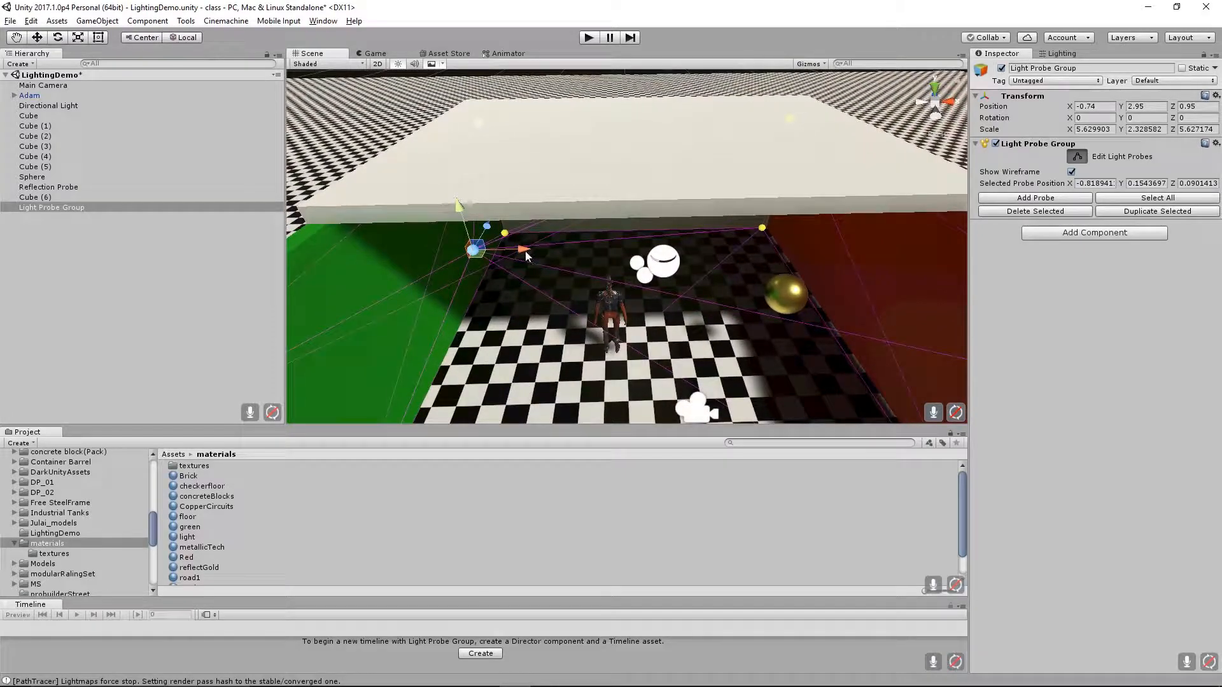
left_click_drag(525, 255, 680, 237)
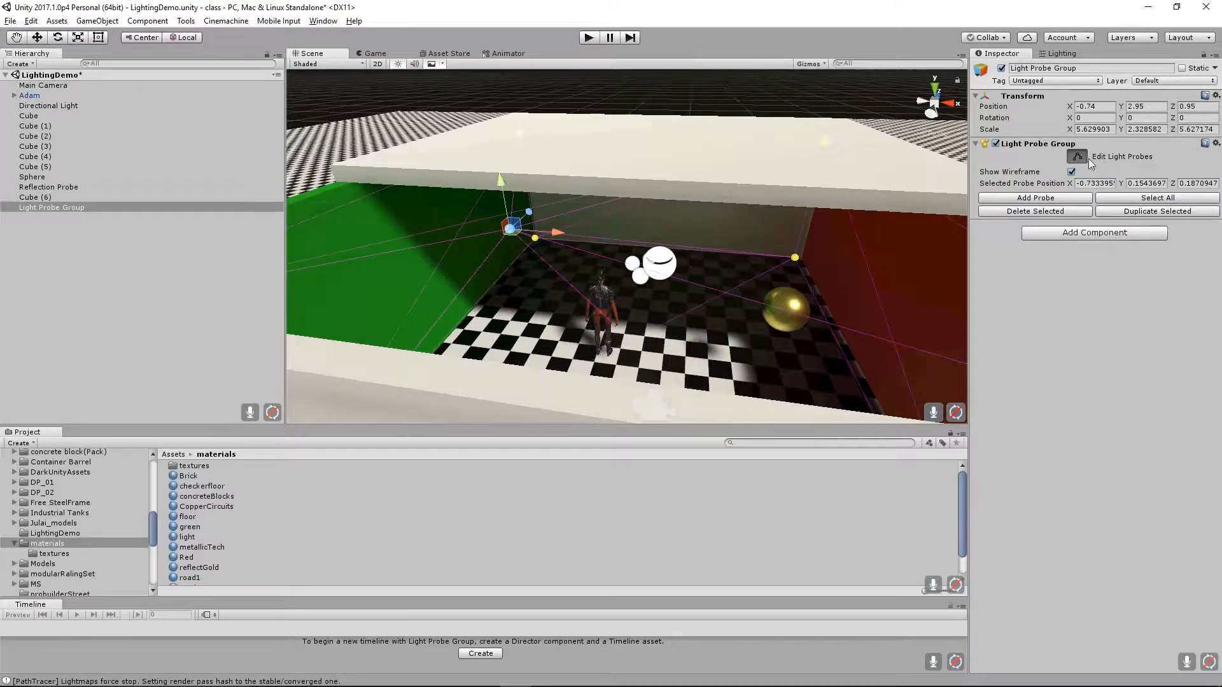
Add another light probe and place it lower along the green wall at about X -0.87, Y -0.34, Z -0.23.
left_click(1053, 199)
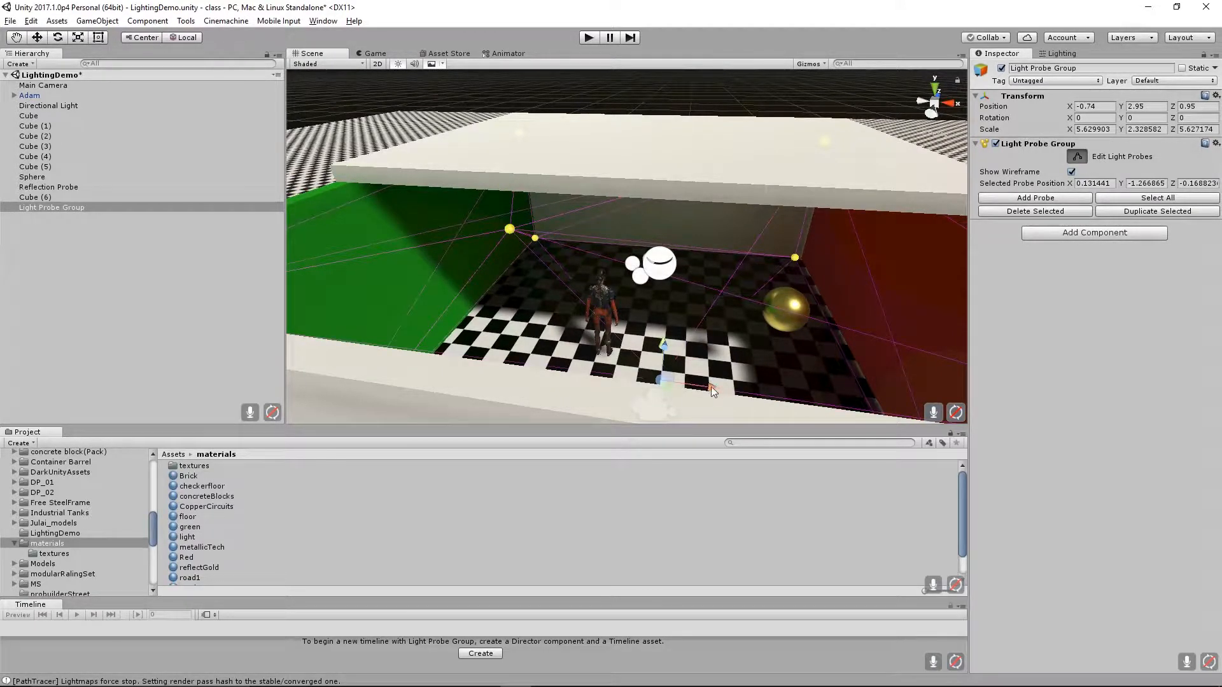
left_click_drag(715, 387, 535, 365)
left_click_drag(549, 347, 550, 347)
left_click_drag(604, 286, 507, 217, "alt")
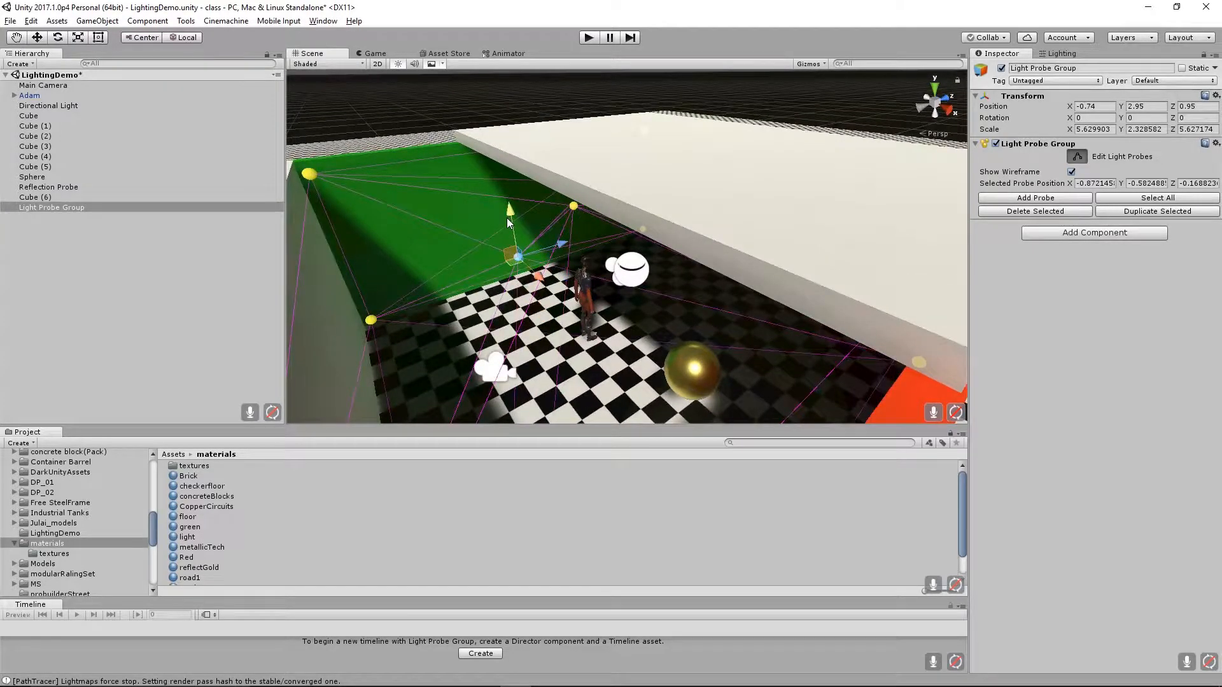
left_click_drag(625, 273, 505, 204, "alt")
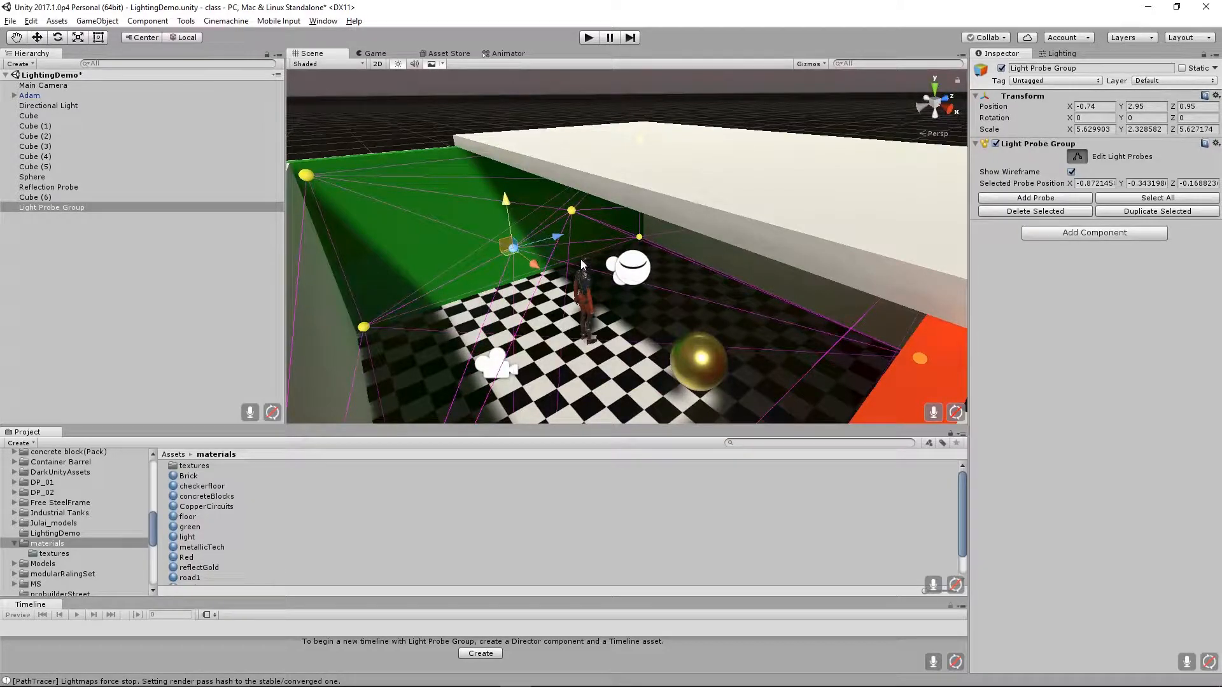
mouse_move(557, 237)
left_mouse_down()
mouse_move(573, 233)
mouse_move(533, 243)
mouse_move(548, 239)
left_mouse_up()
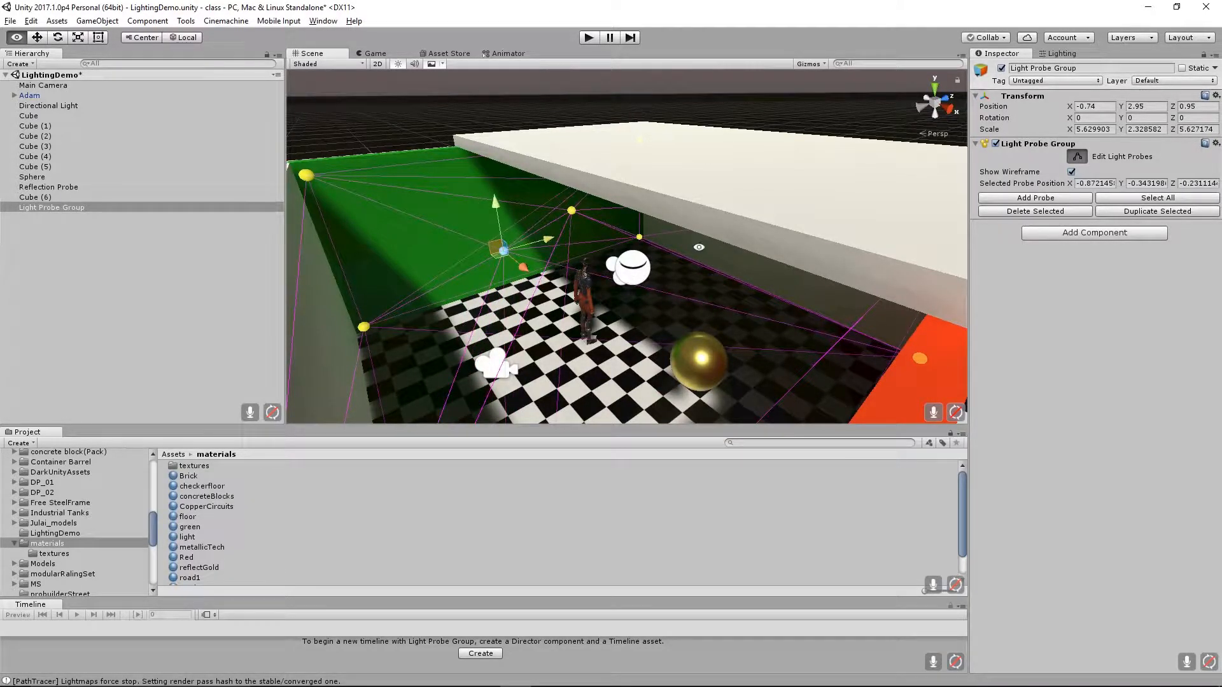
Add a light probe and place it beside the grey wall near the green one at about X -0.57, Y -0.53, Z -0.76.
left_click(1055, 196)
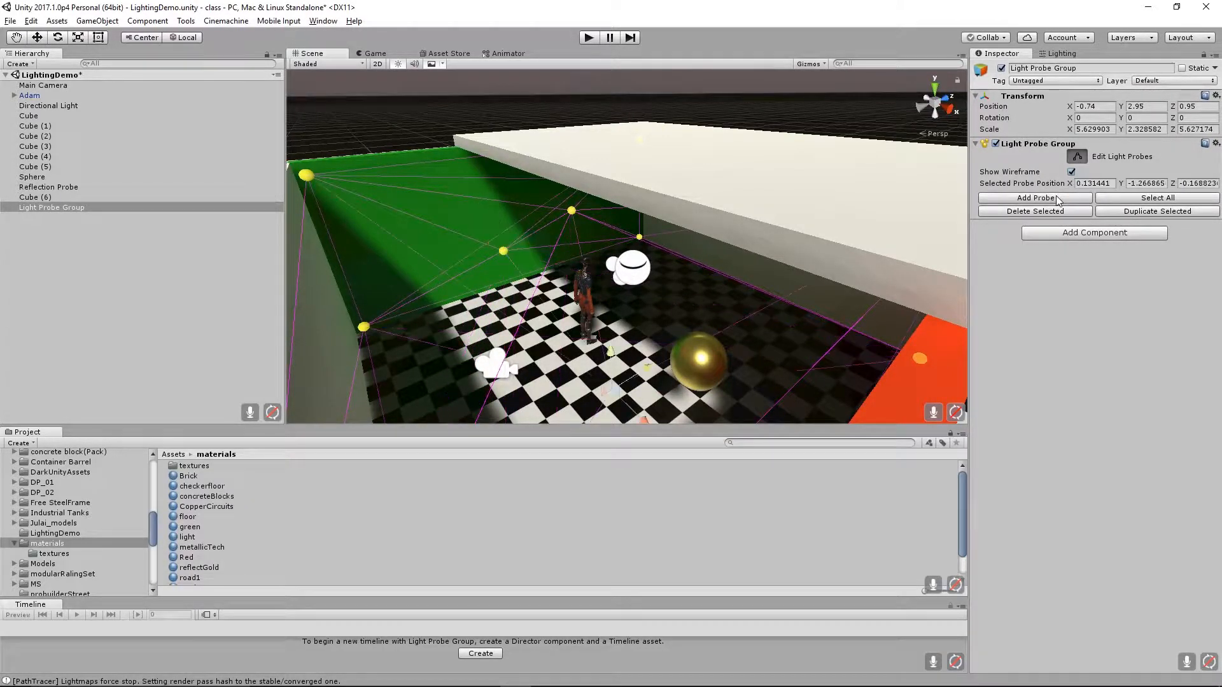
left_click_drag(645, 369, 529, 396)
left_click_drag(504, 320, 557, 374, "alt")
left_click_drag(591, 273, 337, 206, "alt")
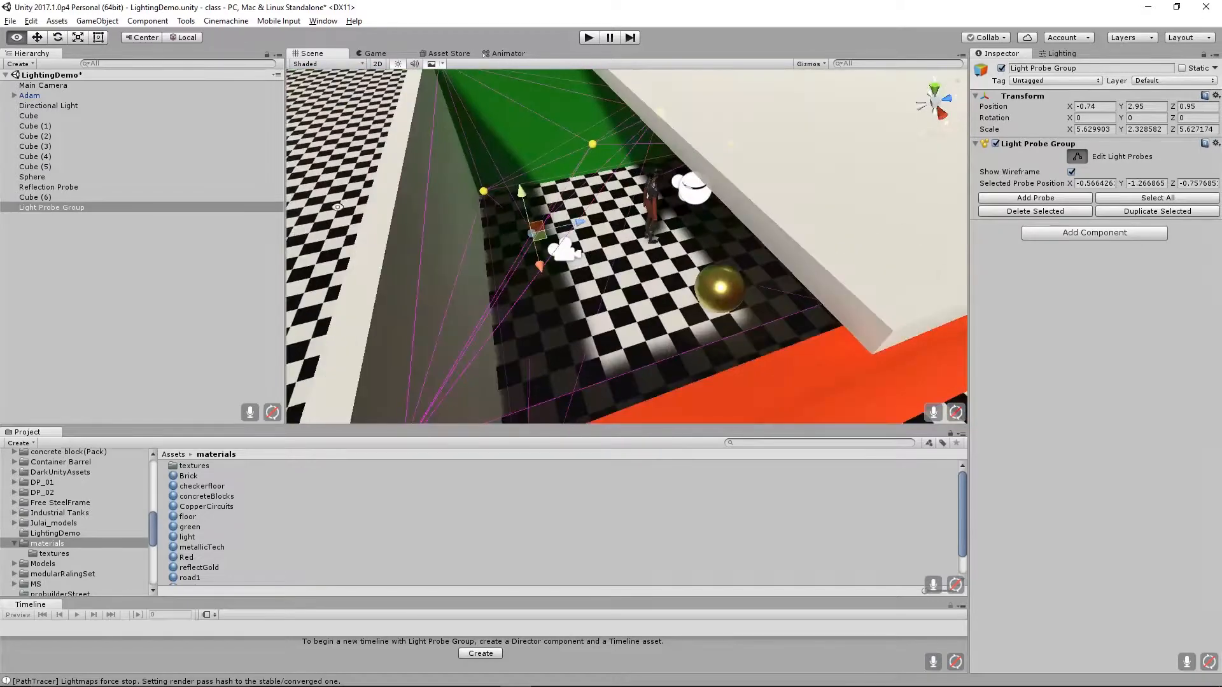
left_click_drag(515, 194, 580, 189)
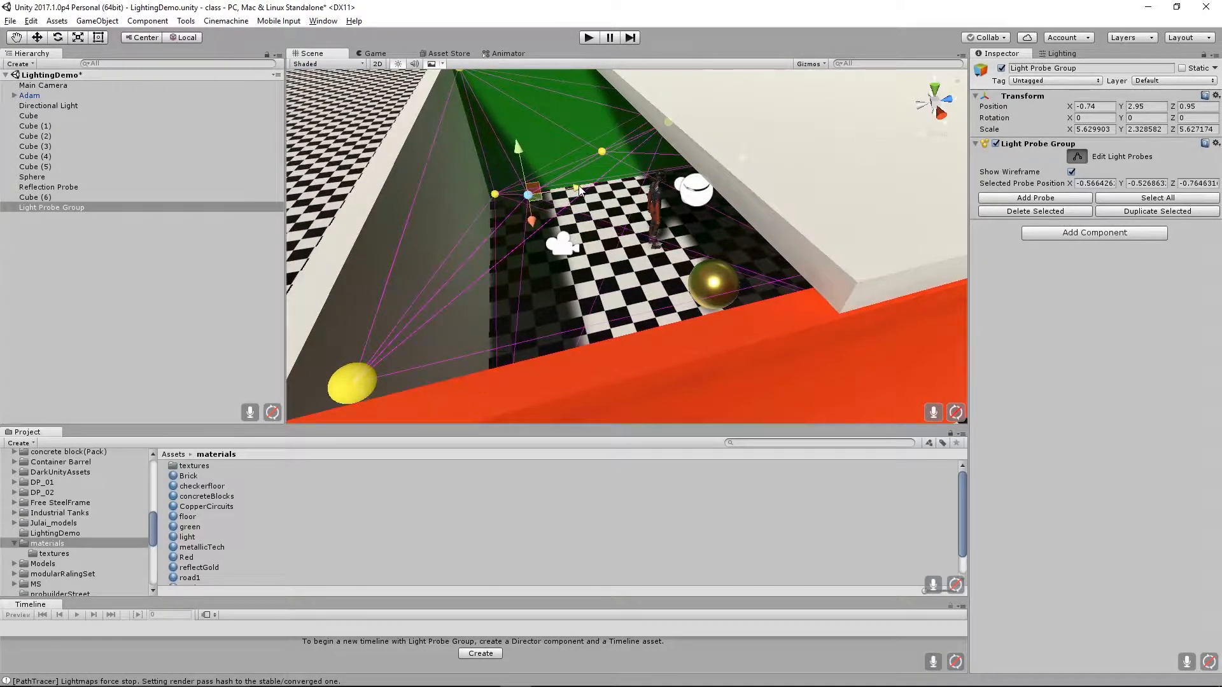
Add another light probe and place it at about X -0.51, Y -0.10, Z -0.57.
left_click(1069, 197)
left_click_drag(686, 294, 606, 236)
left_click_drag(548, 200, 759, 262, "alt")
left_click_drag(685, 280, 595, 161)
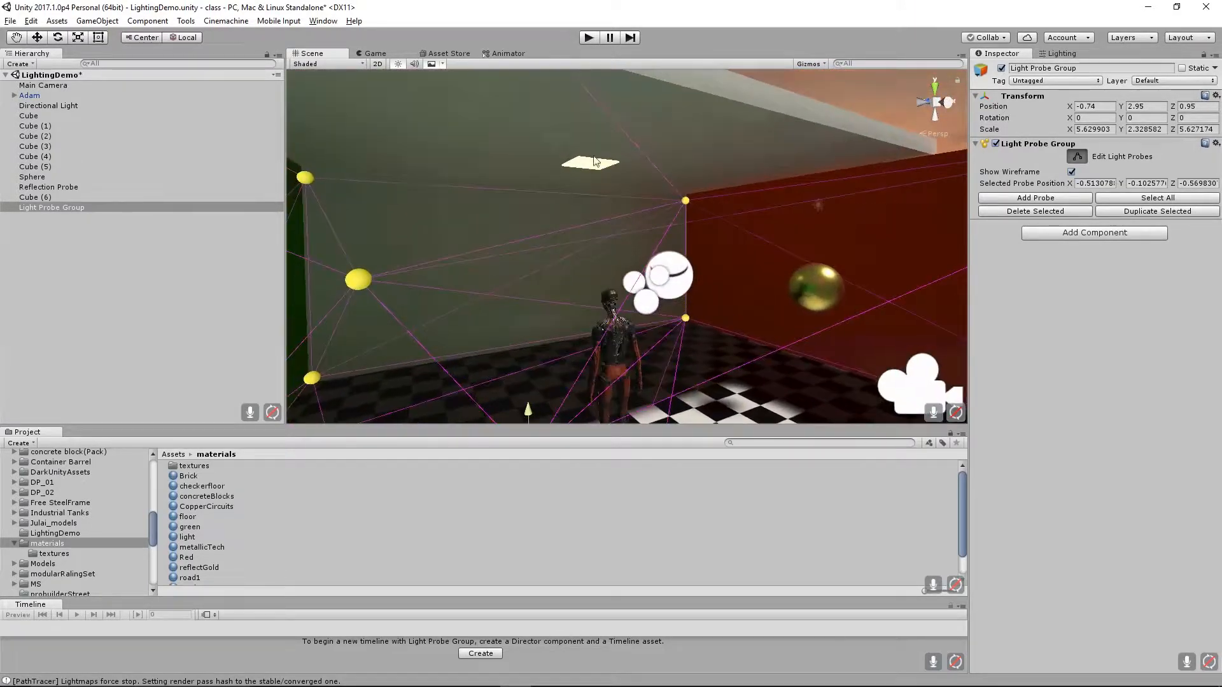
Add a light probe and raise it toward the ceiling light at about X 0.09, Y 0.92, Z 0.23.
left_click(1063, 198)
left_click_drag(700, 249, 715, 348, "alt")
left_click_drag(712, 412, 712, 165)
left_click_drag(752, 200, 567, 213)
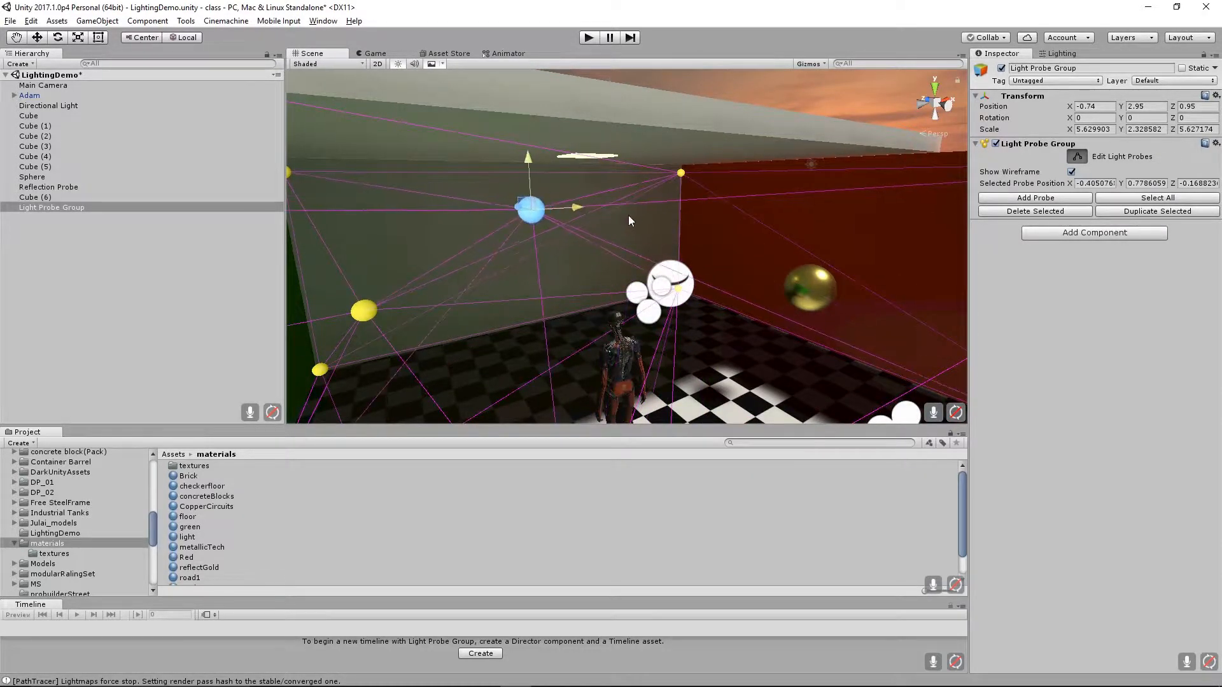
left_click_drag(630, 172, 628, 131, "alt")
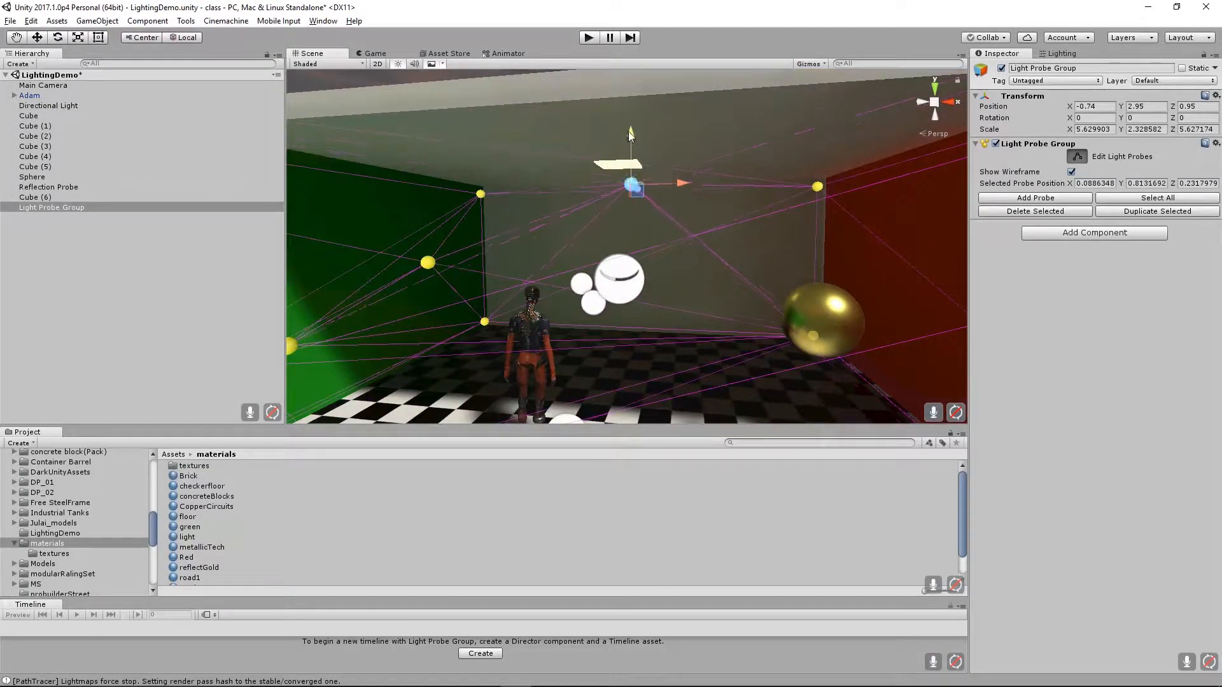
left_click_drag(714, 218, 578, 185, "alt")
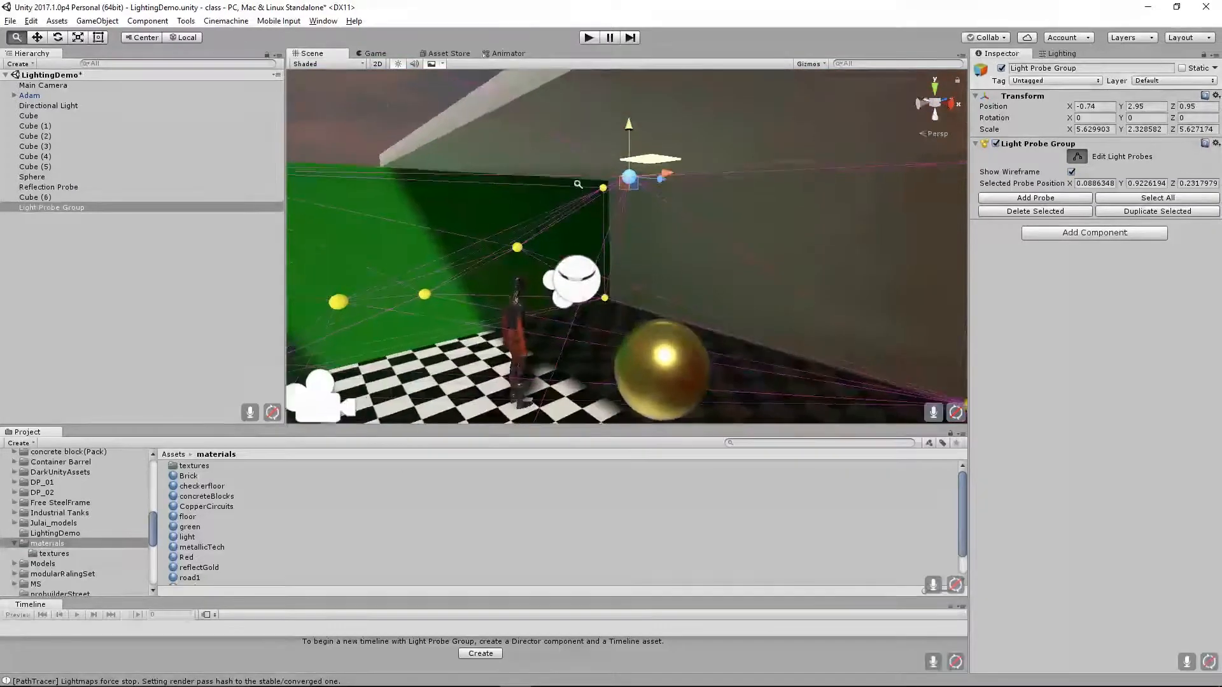
Shift the ceiling probe closer to the back wall, to about X 0.00 and Z 0.46.
scroll(578, 184, "up", 3)
left_click_drag(659, 152, 695, 158)
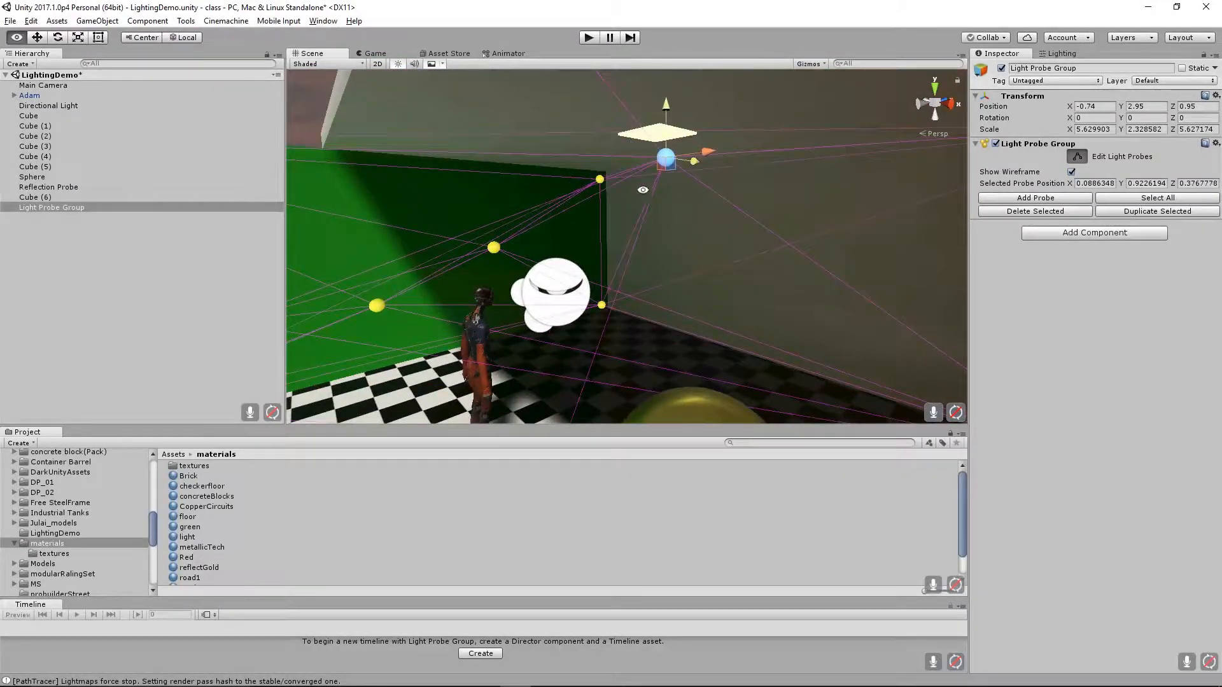
left_click_drag(641, 191, 785, 211, "alt")
left_click_drag(693, 158, 600, 156)
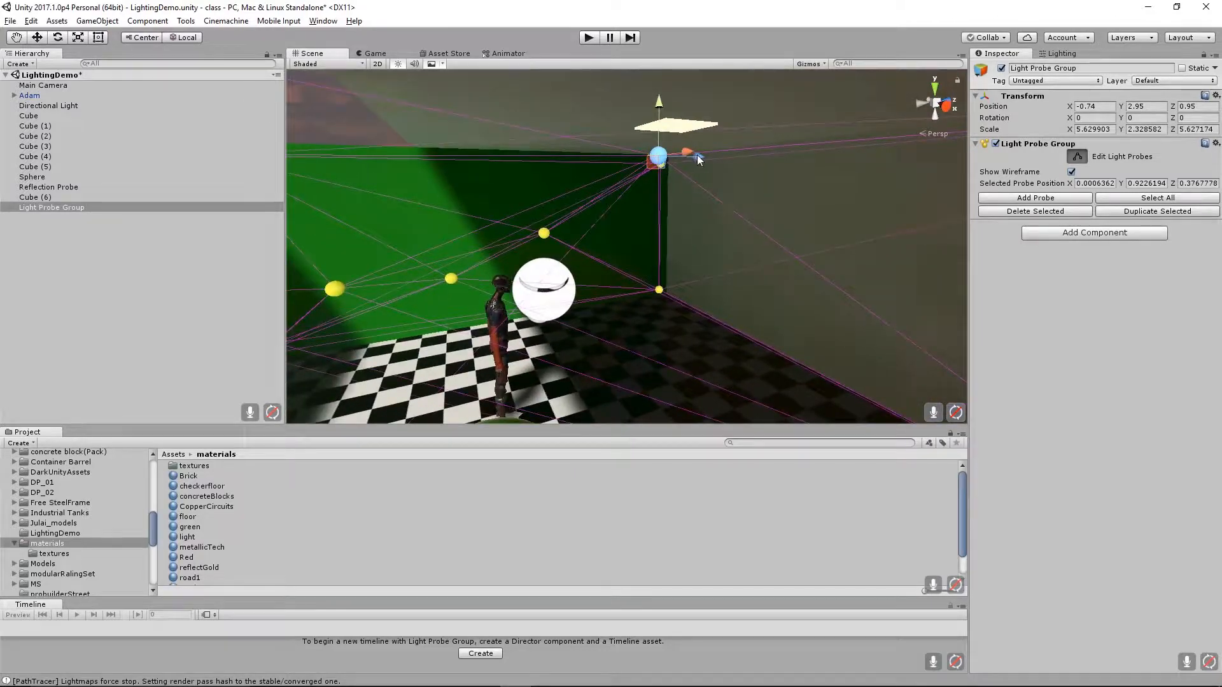
left_click_drag(698, 158, 719, 169)
right_click_drag(720, 169, 660, 210, "alt")
left_click_drag(660, 210, 808, 241, "alt")
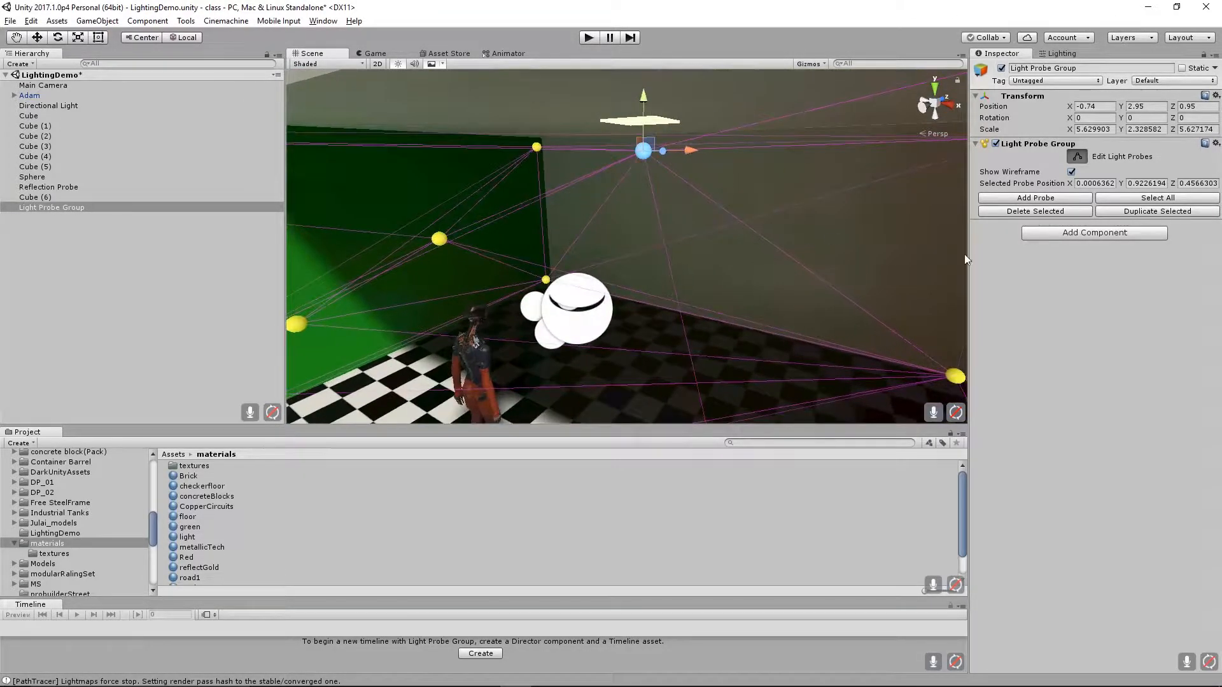
Duplicate the ceiling probe down to the floor at about Y -1.06, and place a copy of that floor probe at about Z 0.02.
left_click(1152, 213)
left_click_drag(645, 94, 863, 352)
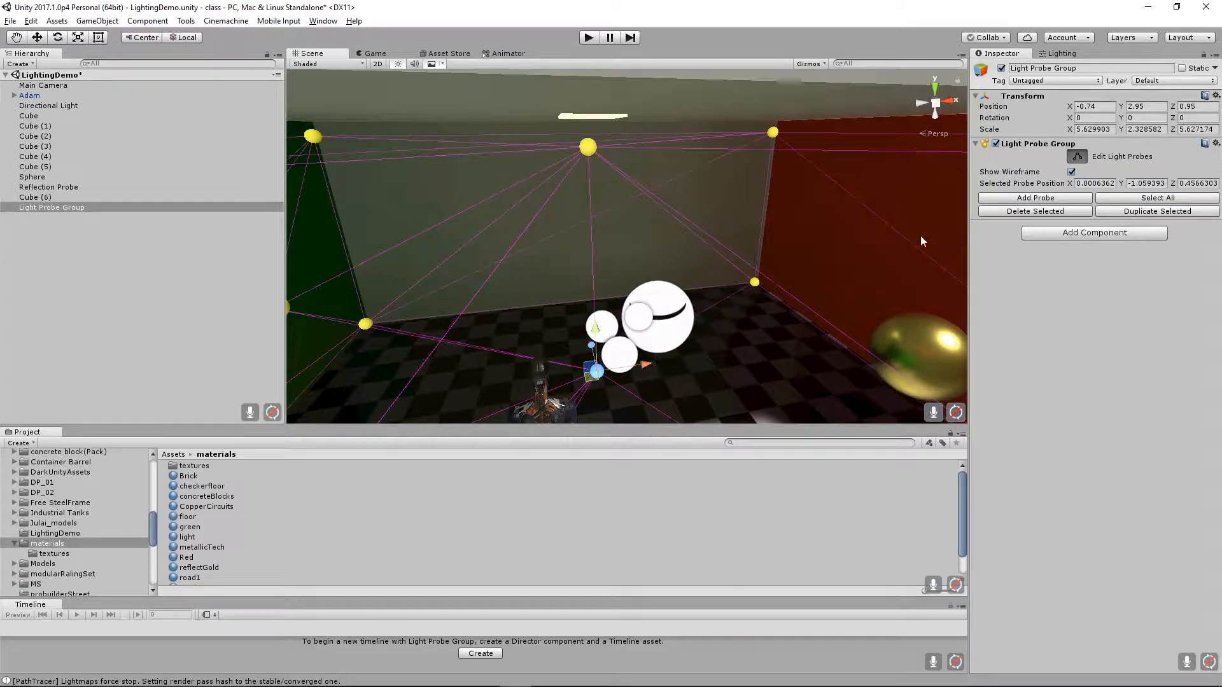
left_click_drag(748, 216, 978, 223, "alt")
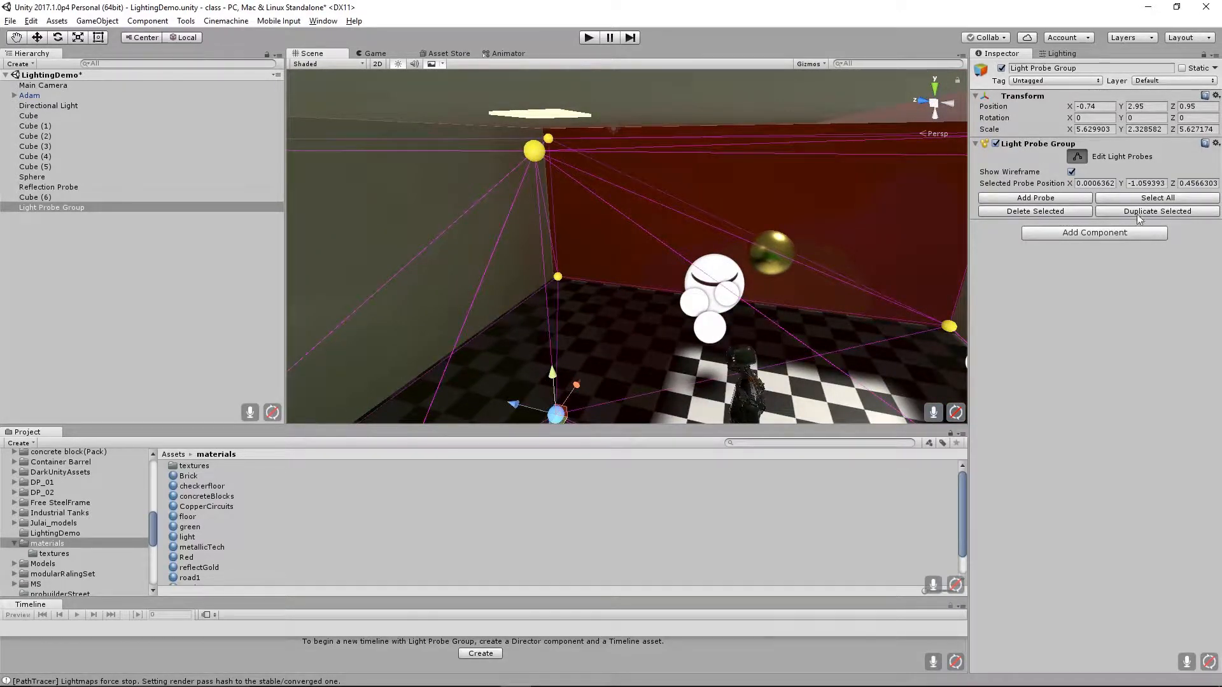
middle_click_drag(661, 325, 663, 281, "alt")
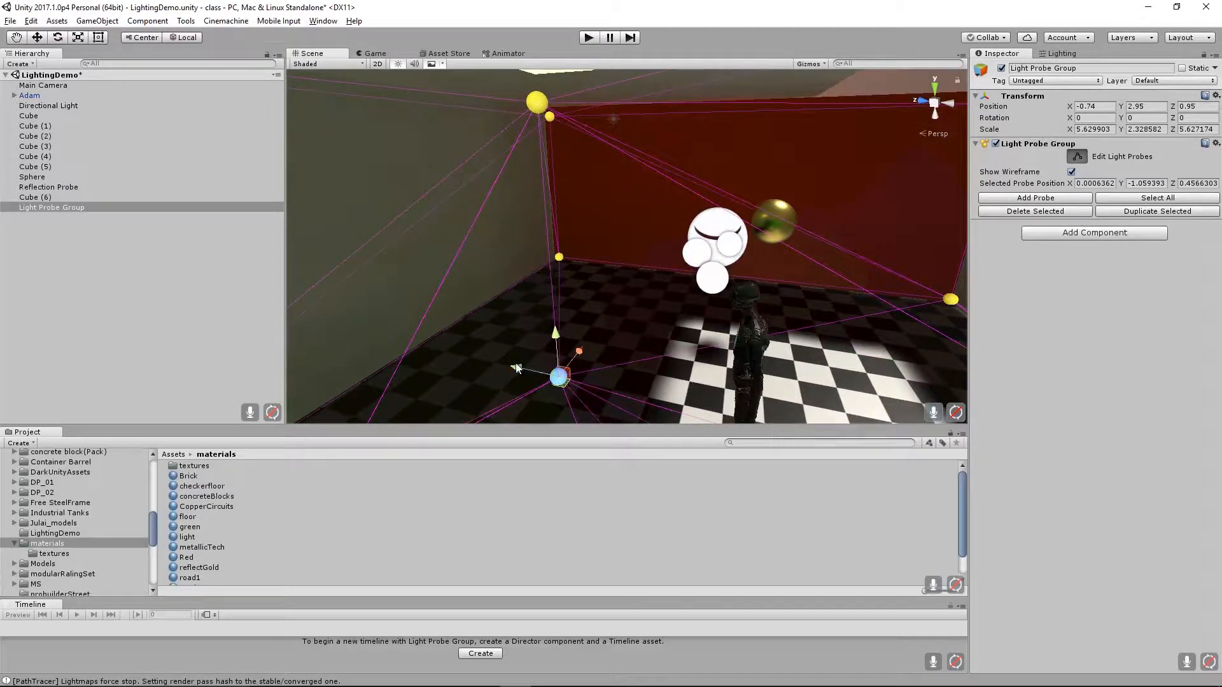
left_click_drag(515, 367, 812, 287)
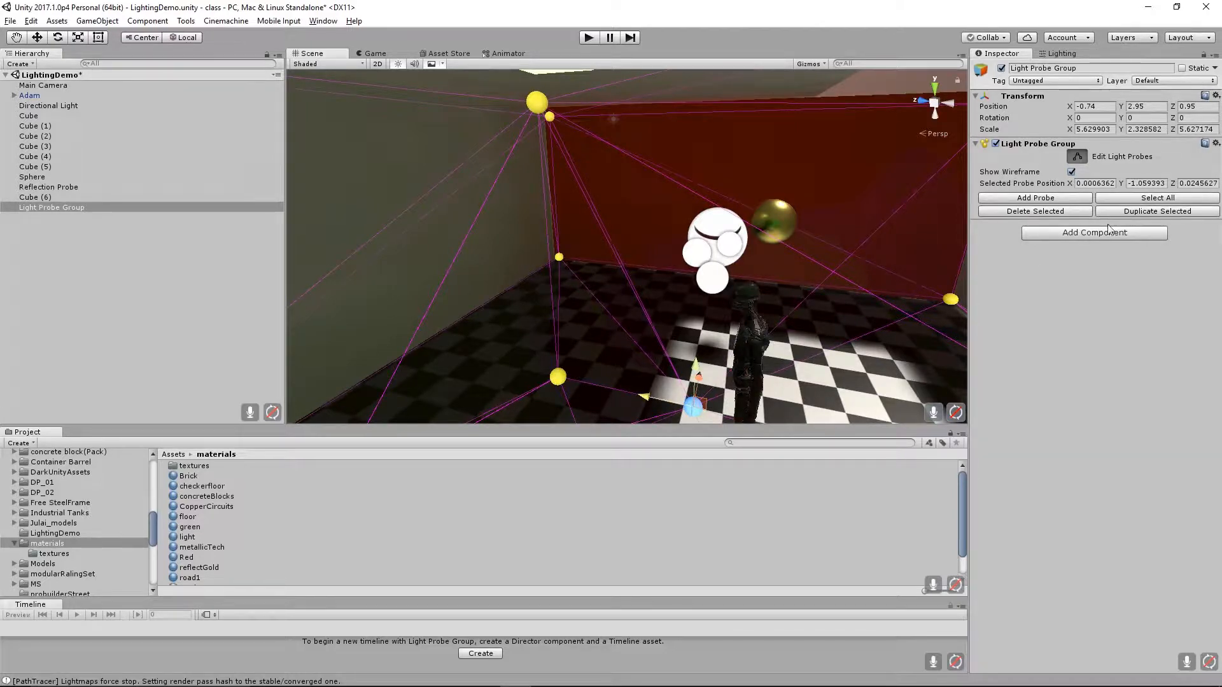
Duplicate the floor probe toward the red wall at about X 0.90, and place a copy above it at about Y 0.89.
left_click_drag(761, 363, 823, 283, "alt")
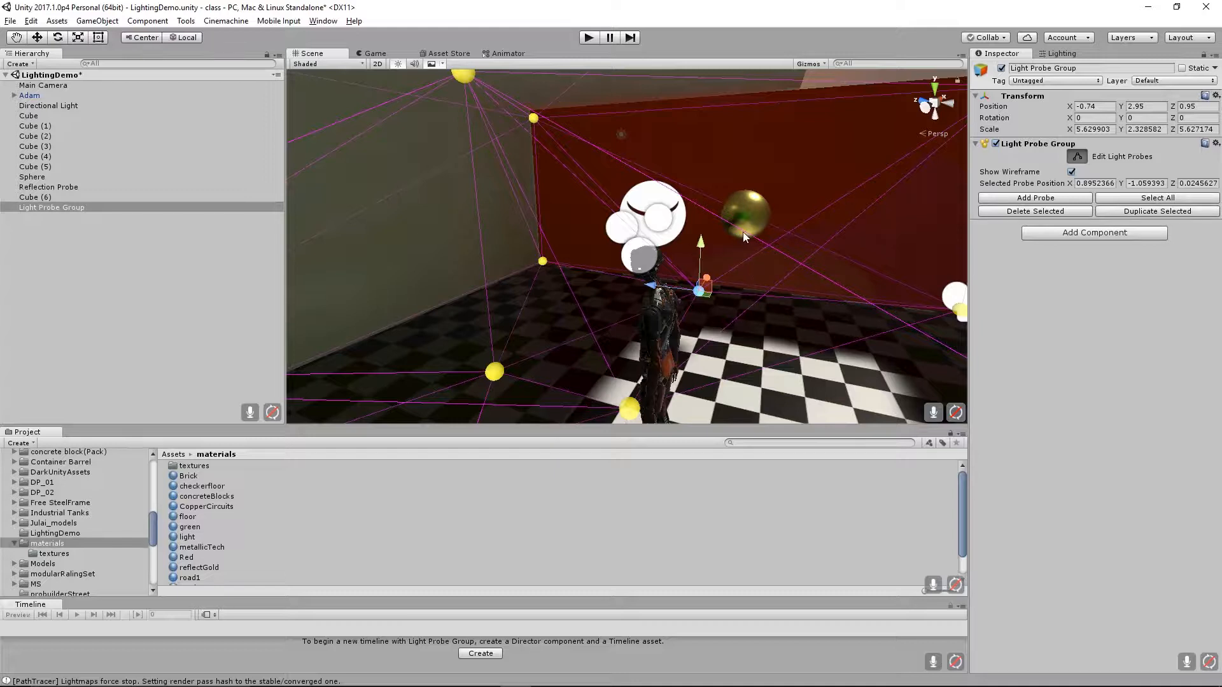
left_click(1155, 213)
left_click_drag(700, 247, 780, 155)
middle_click_drag(780, 156, 607, 248)
left_click_drag(607, 249, 844, 396, "alt")
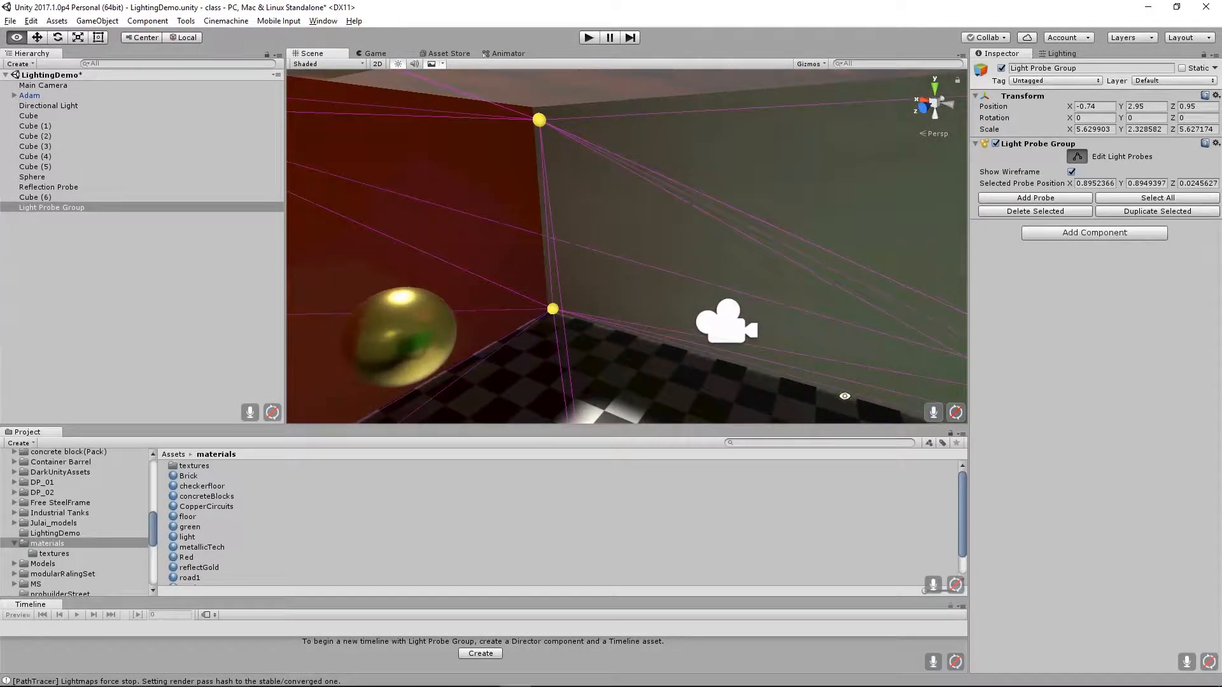
Duplicate the lower probe in the red wall's corner and place the copy along the grey wall at about X -0.05, Y -0.99, Z -1.
left_click(552, 313)
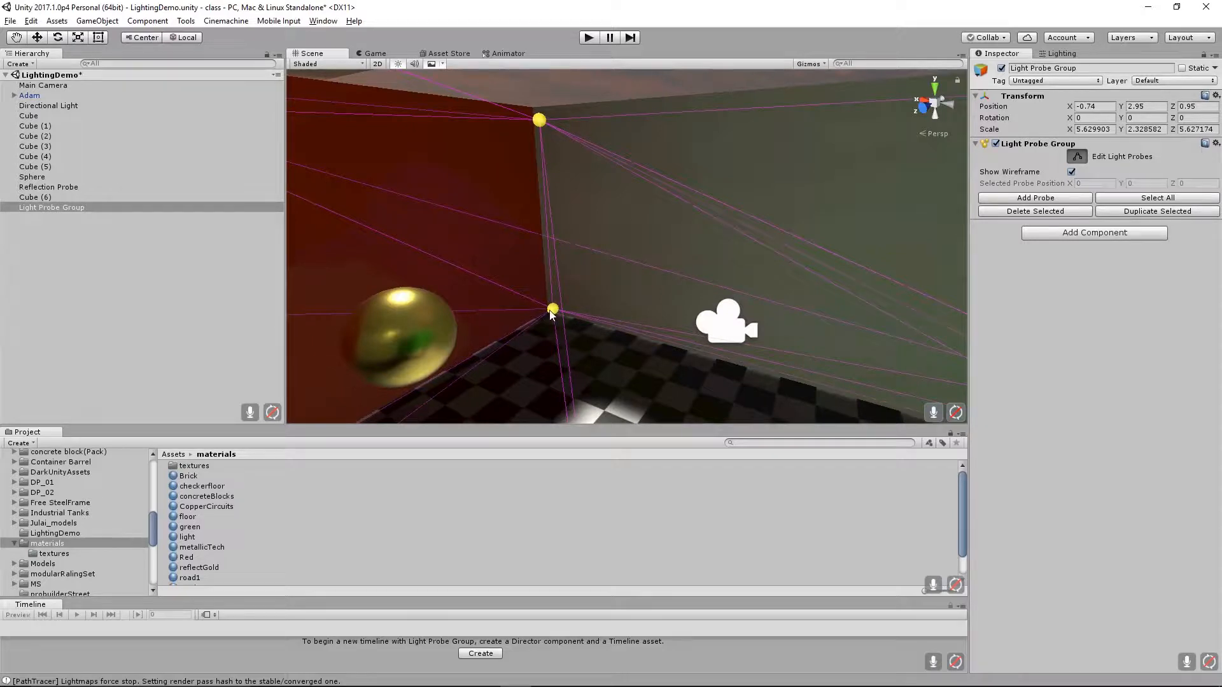
left_click(553, 309)
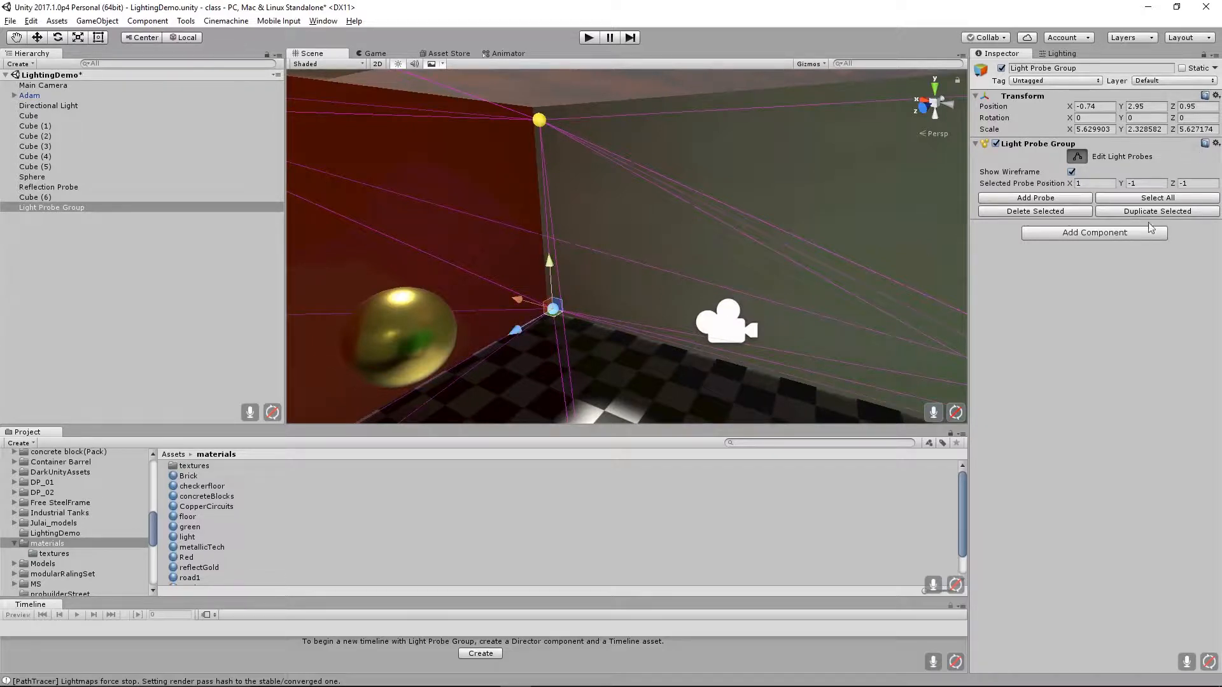
left_click_drag(519, 297, 681, 318)
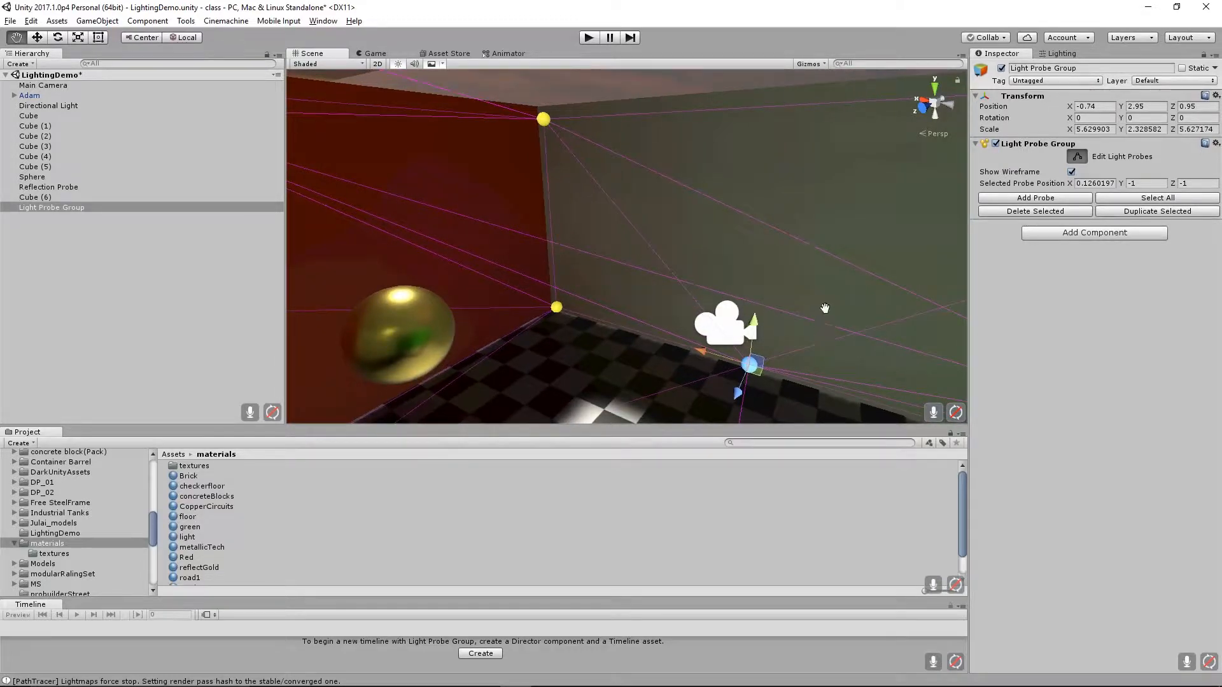
left_click_drag(825, 308, 663, 257, "alt")
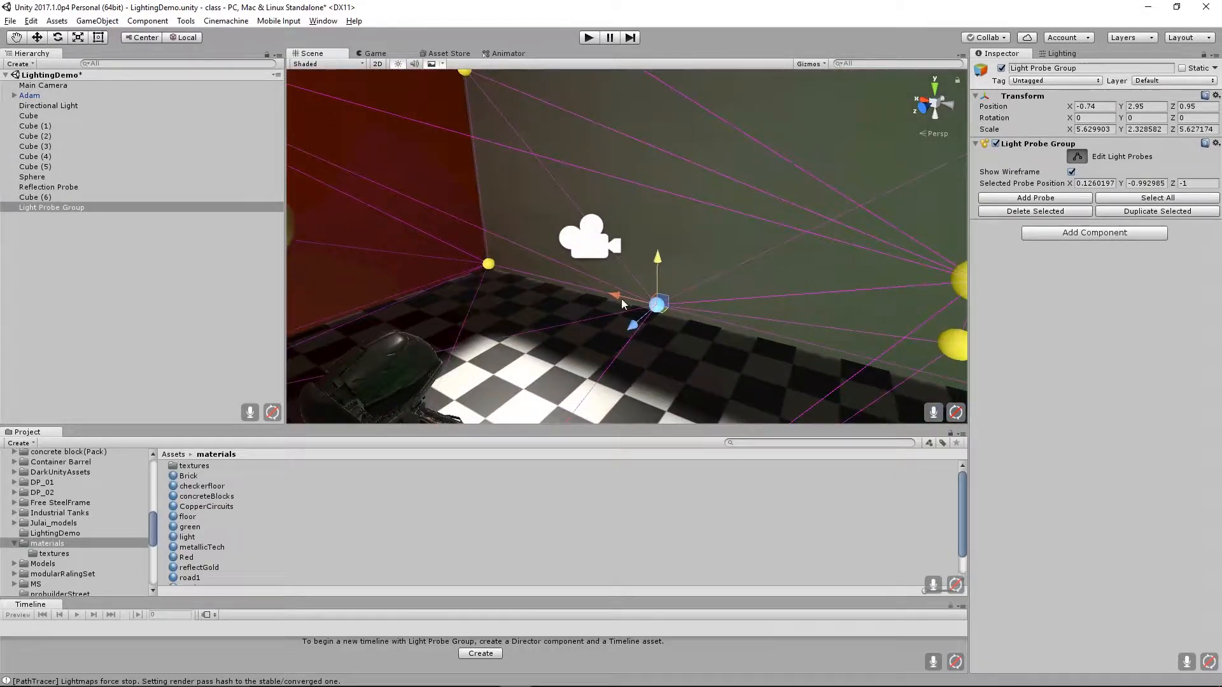
left_click_drag(621, 292, 664, 308)
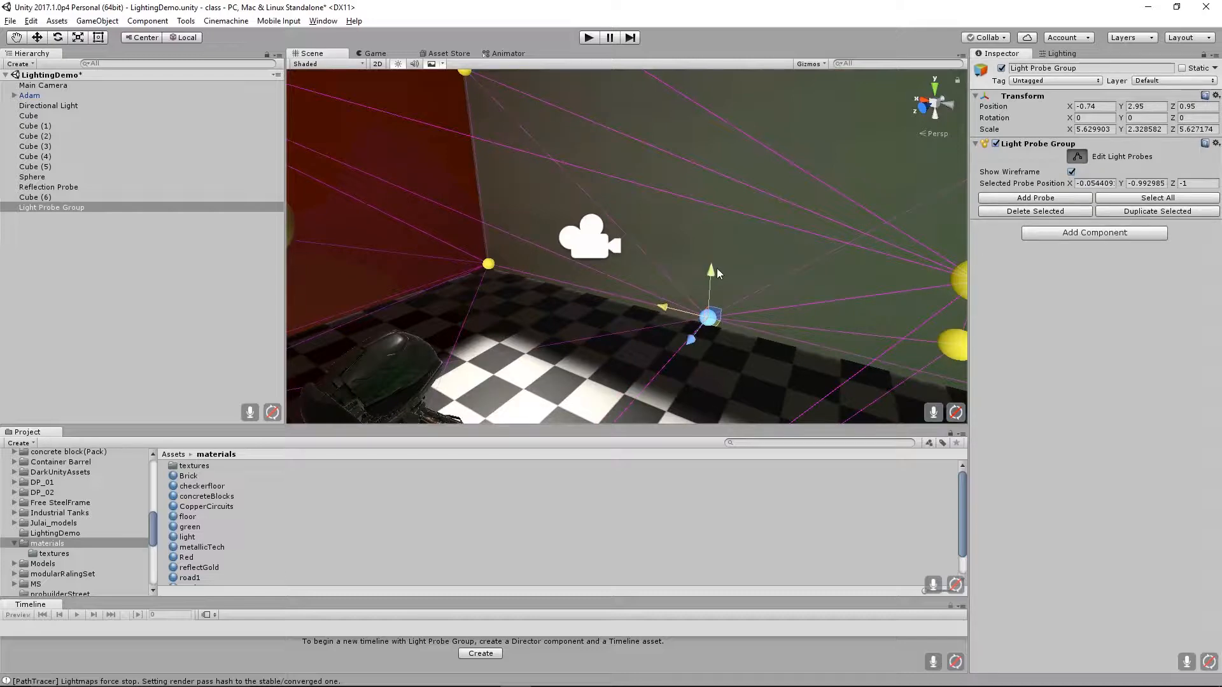
Duplicate the grey wall's floor probe up to about Y 0.56, and place a copy of that inward at about Z -0.70.
left_click_drag(717, 274, 772, 248)
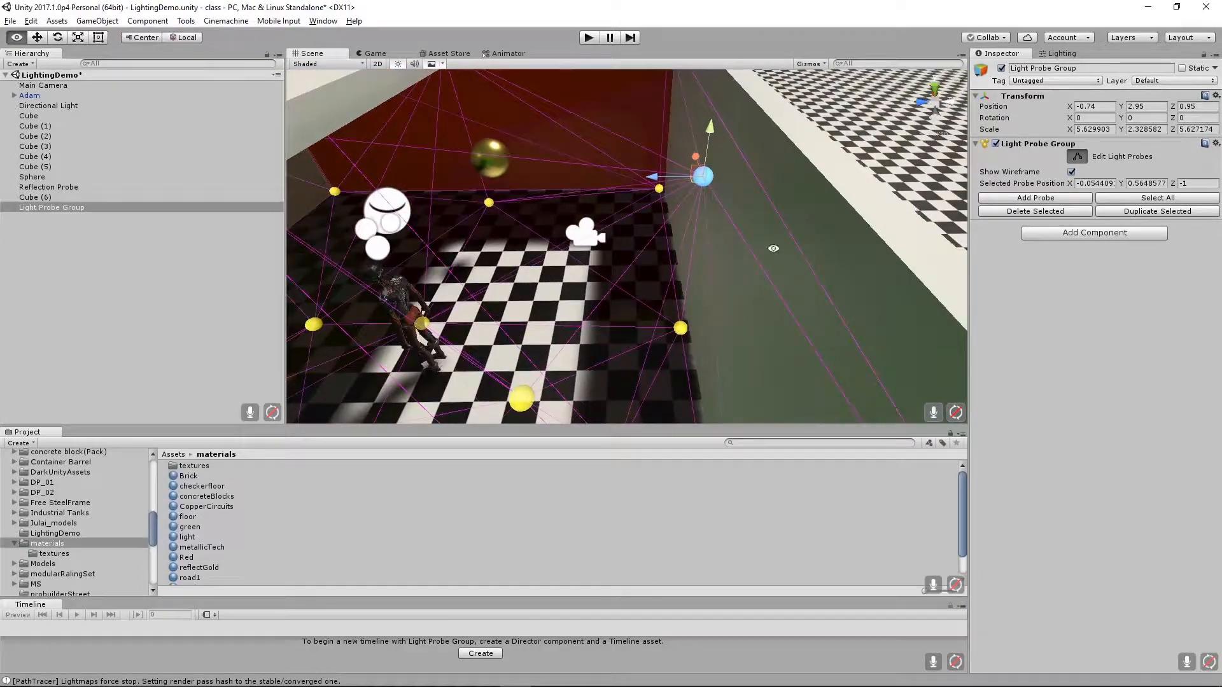
left_click(1174, 212)
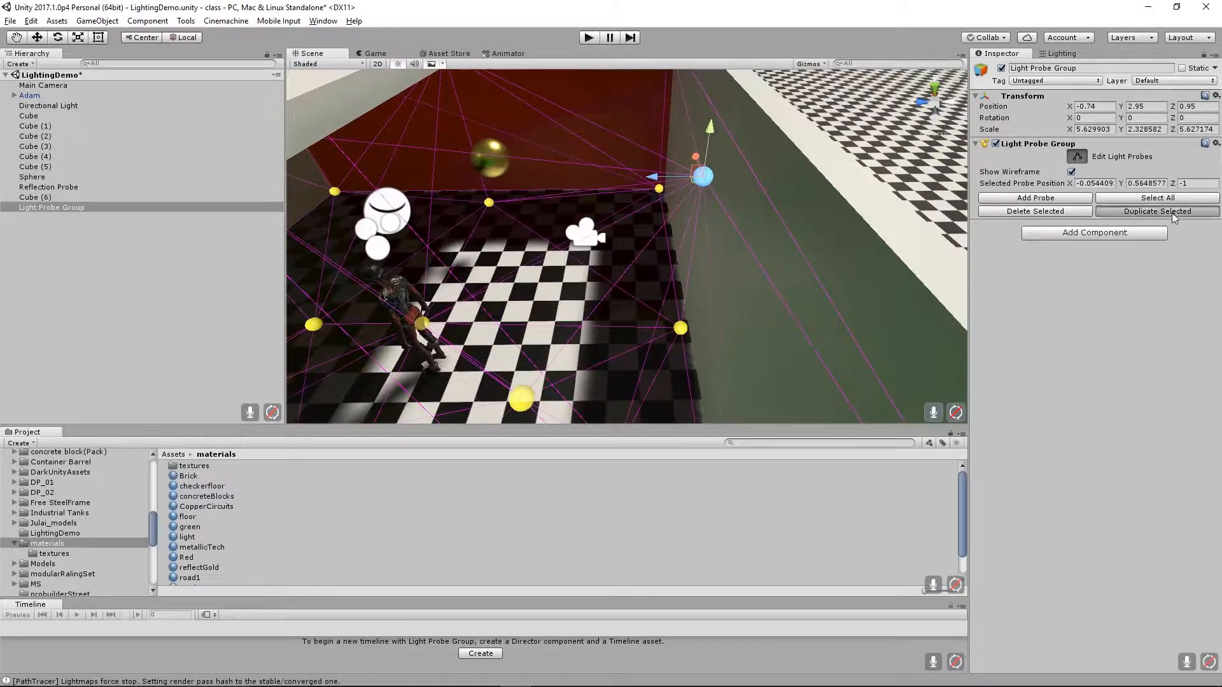
left_click_drag(654, 179, 321, 305)
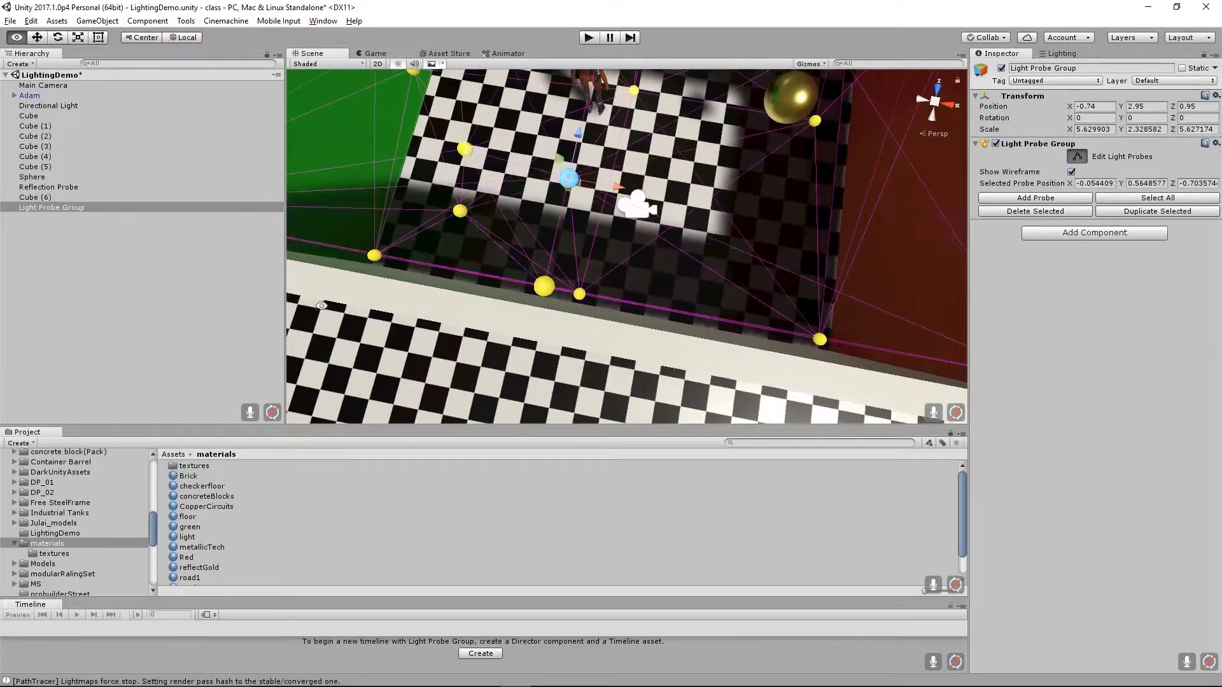
Duplicate the selected probe and place the copy toward the red wall at about X 0.55, Y 0.56, Z -0.65.
left_click(1166, 211)
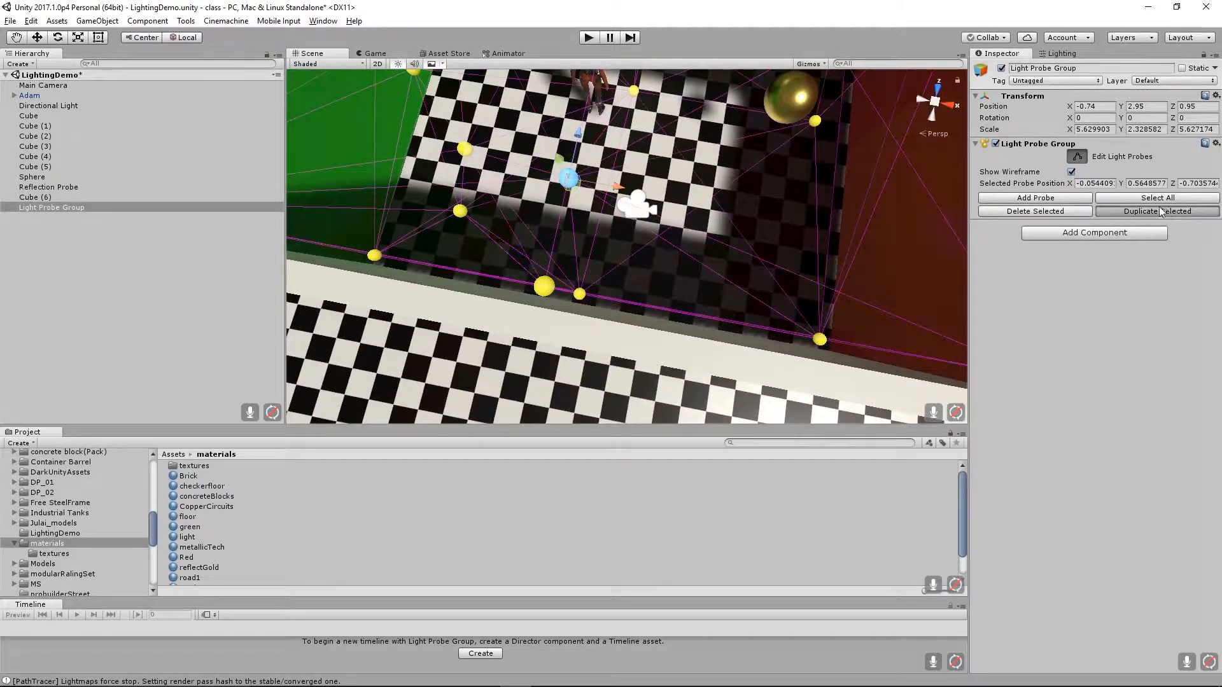
left_click_drag(617, 191, 654, 155)
left_click_drag(649, 207, 674, 203)
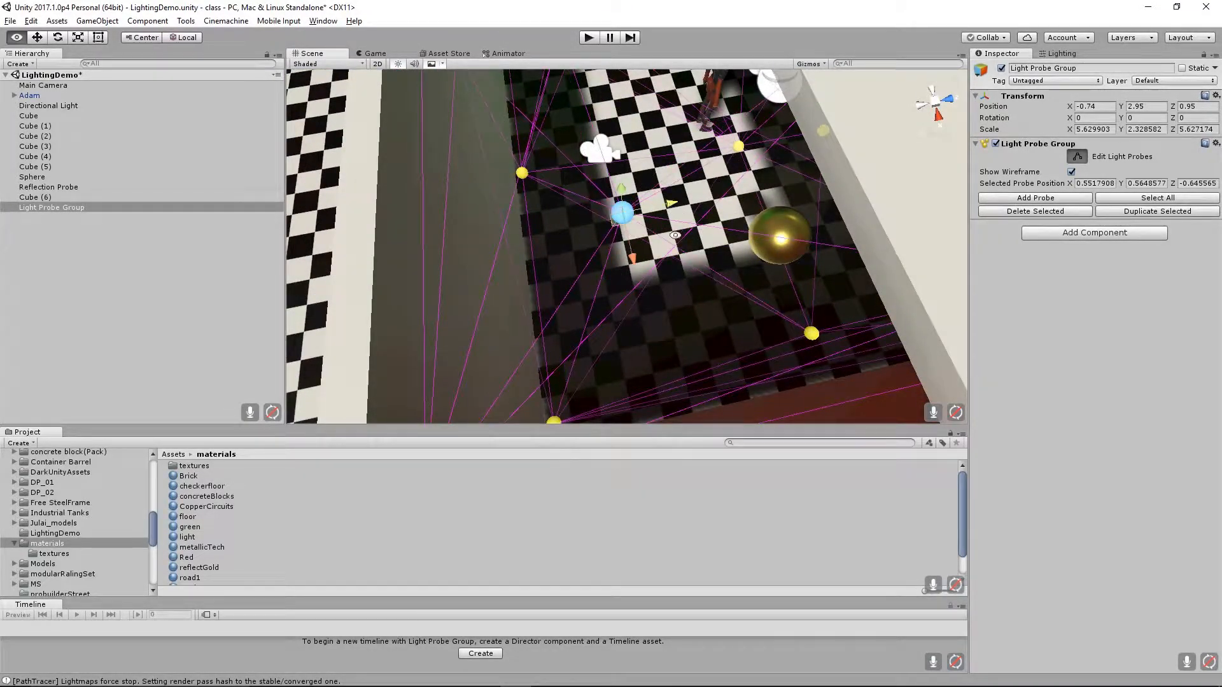
left_click_drag(630, 254, 797, 202, "alt")
left_click_drag(628, 247, 631, 260)
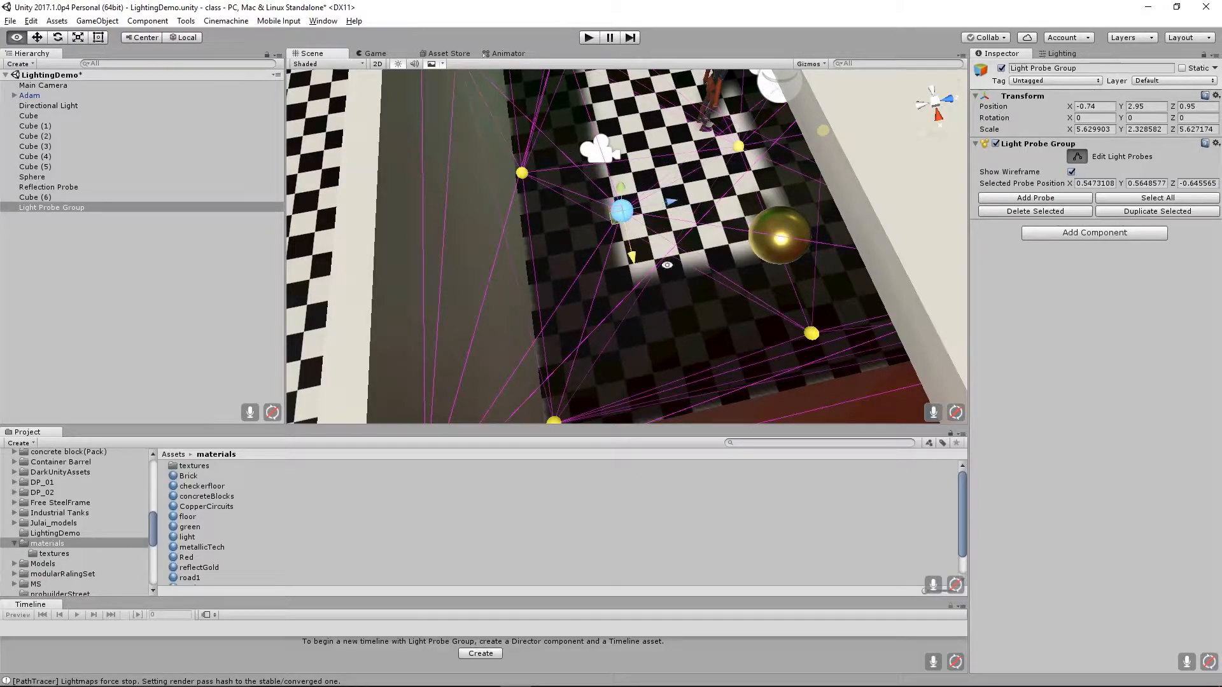
Duplicate the lower probe on the green wall and place the copy high on that wall at about X -0.92, Y 0.85, Z -0.39.
left_click_drag(663, 328, 547, 227, "alt")
left_click(544, 222)
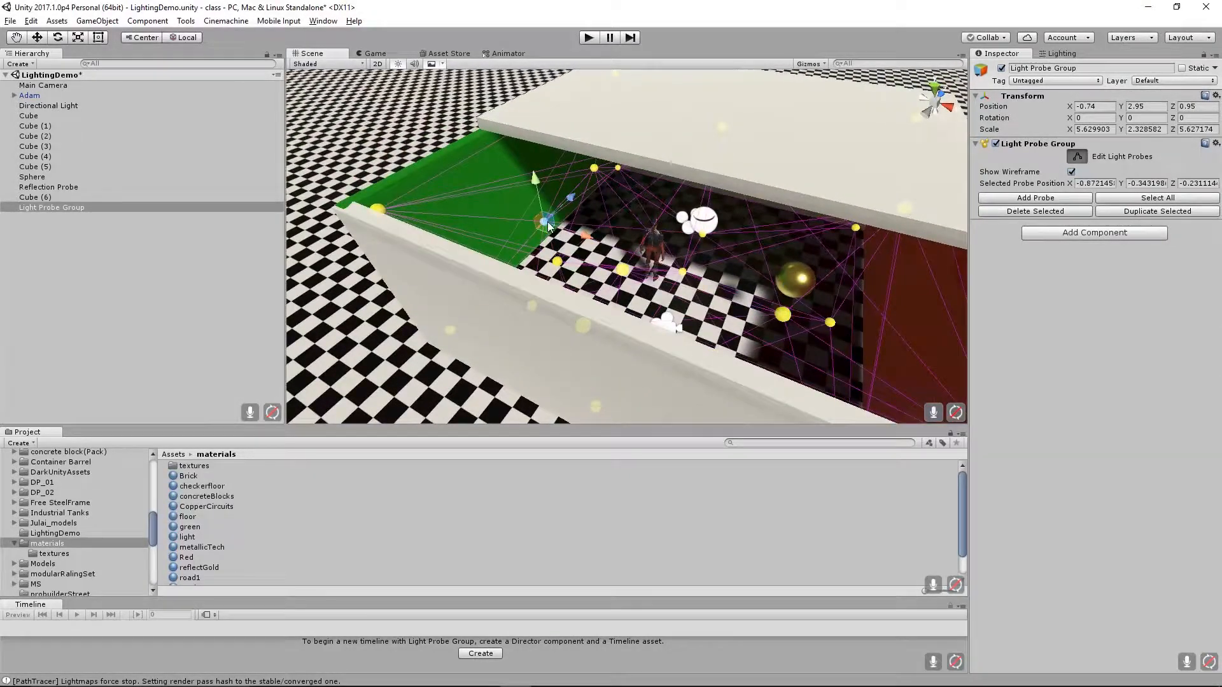
left_click(1147, 212)
left_click_drag(534, 180, 561, 137)
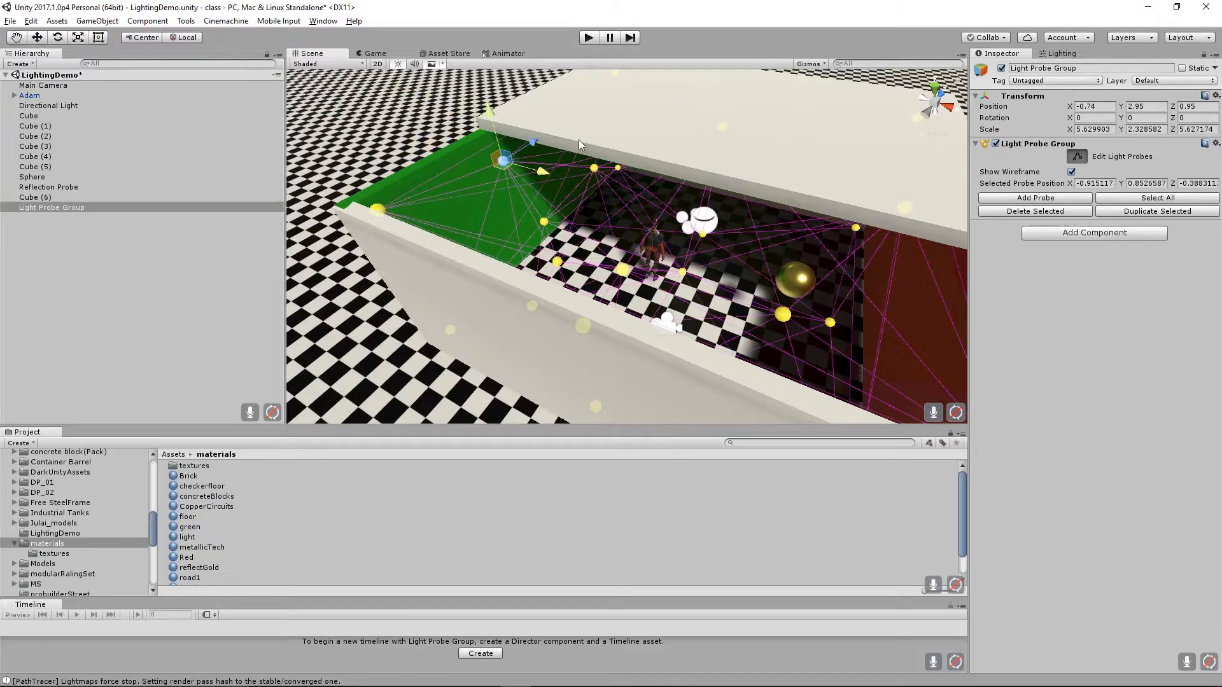
Duplicate the upper green wall probe and move the copy along the wall to about Z -0.02.
left_click_drag(658, 143, 601, 99, "alt")
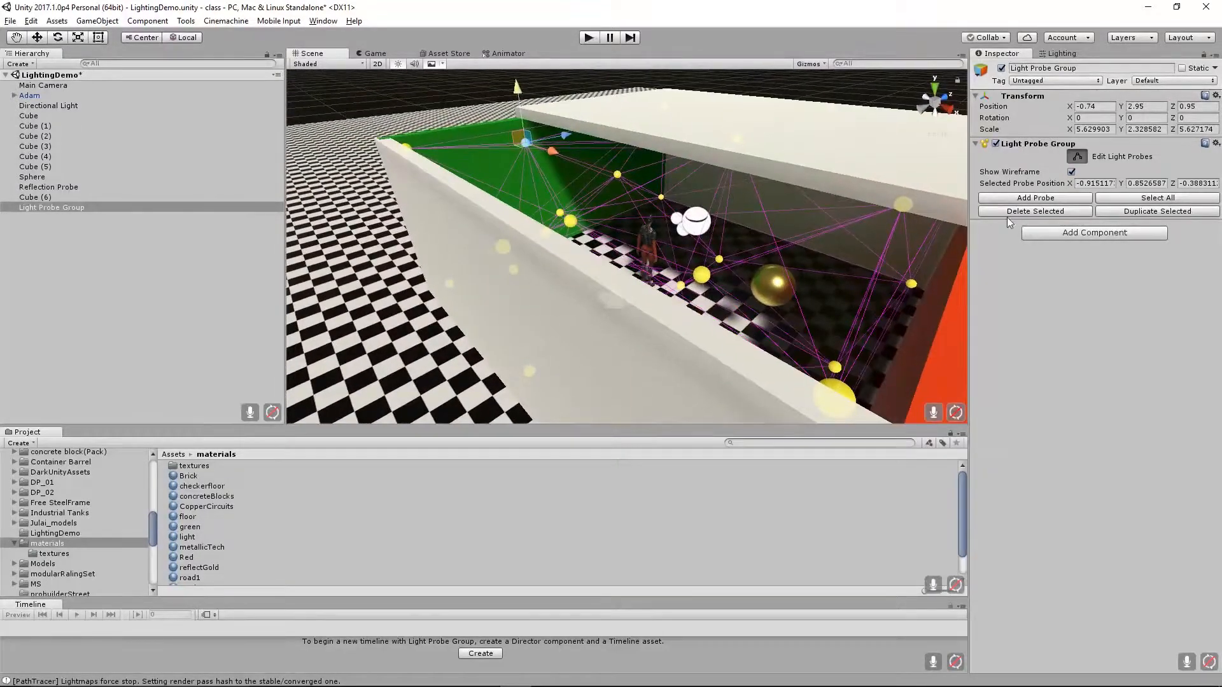
left_click(1158, 212)
left_click_drag(559, 138, 617, 127)
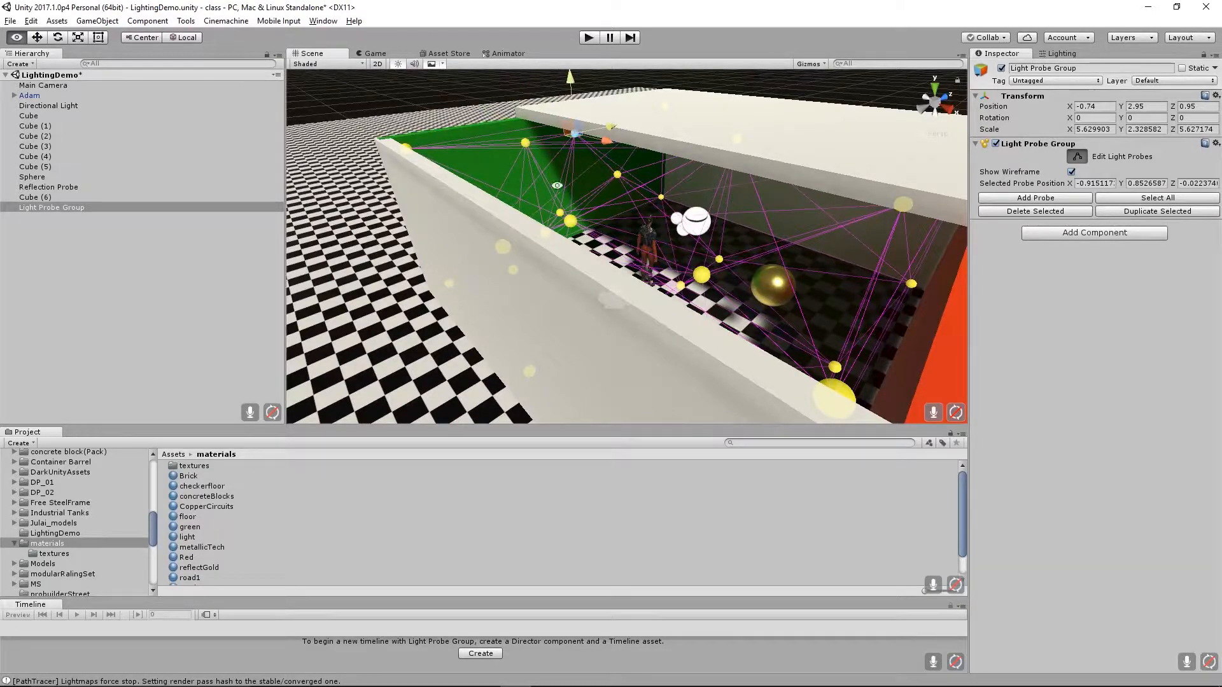
Duplicate the floor probe behind the character, move the copy to the back wall at about Z 0.95, and clear the probe selection.
left_click_drag(556, 186, 757, 282, "alt")
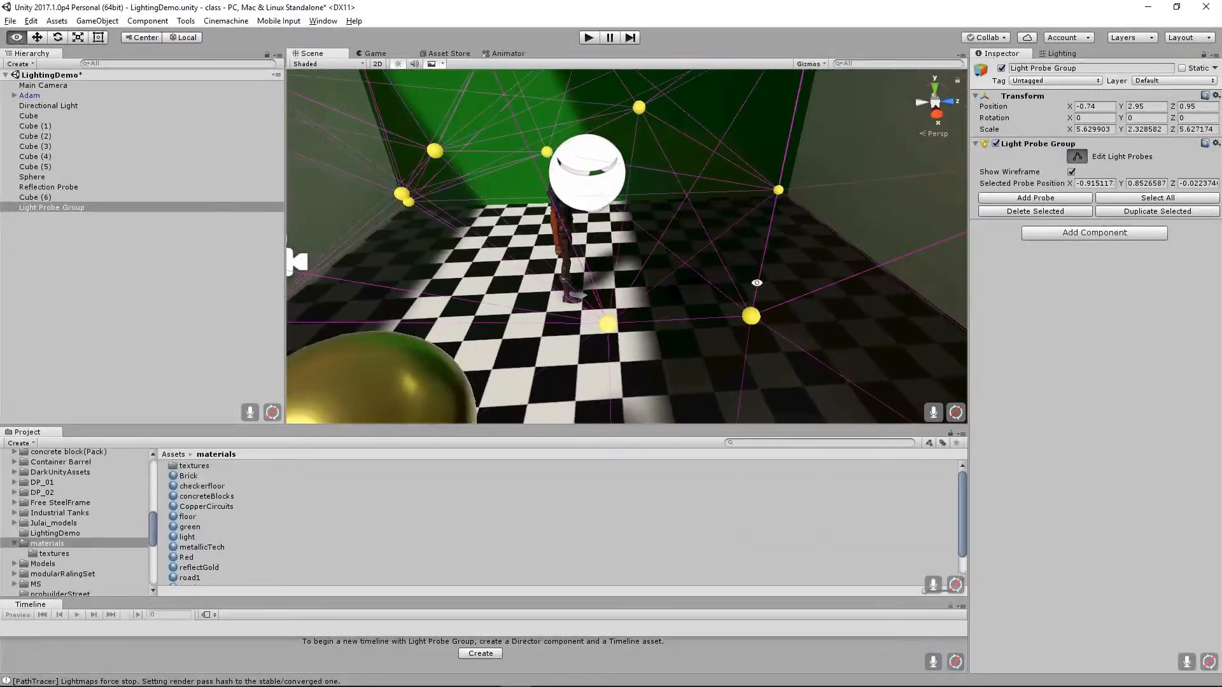
left_click(751, 317)
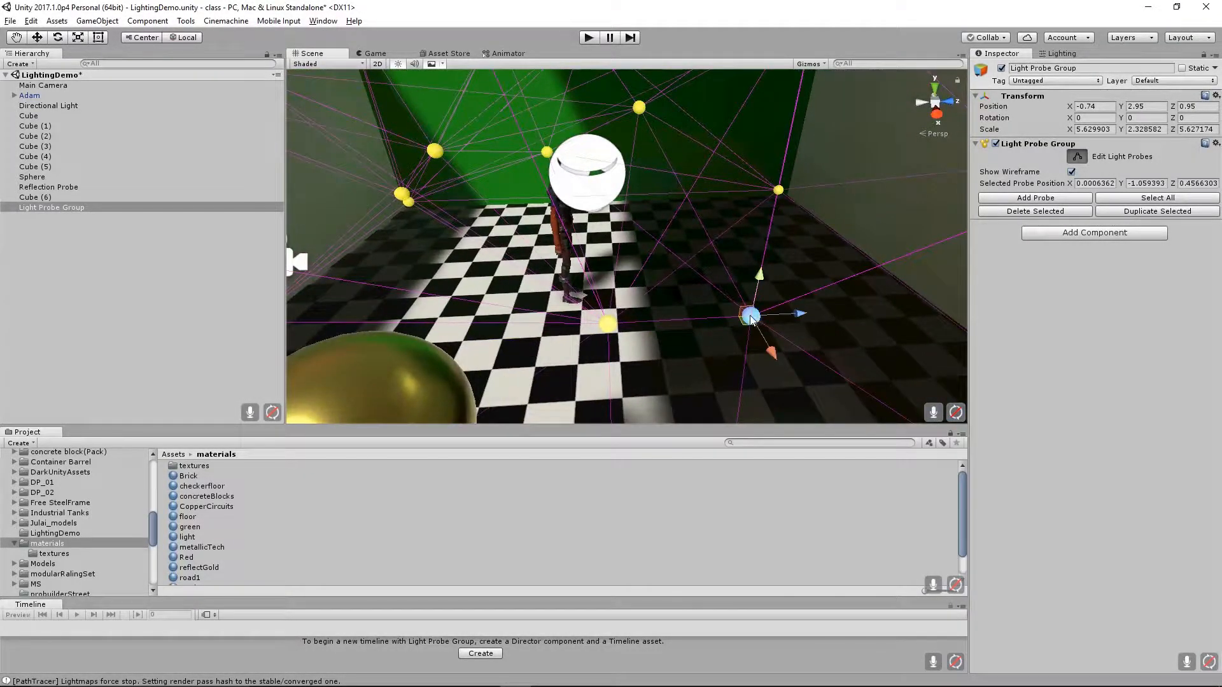
left_click(1131, 216)
left_click_drag(792, 315, 819, 246)
scroll(744, 227, "up", 6)
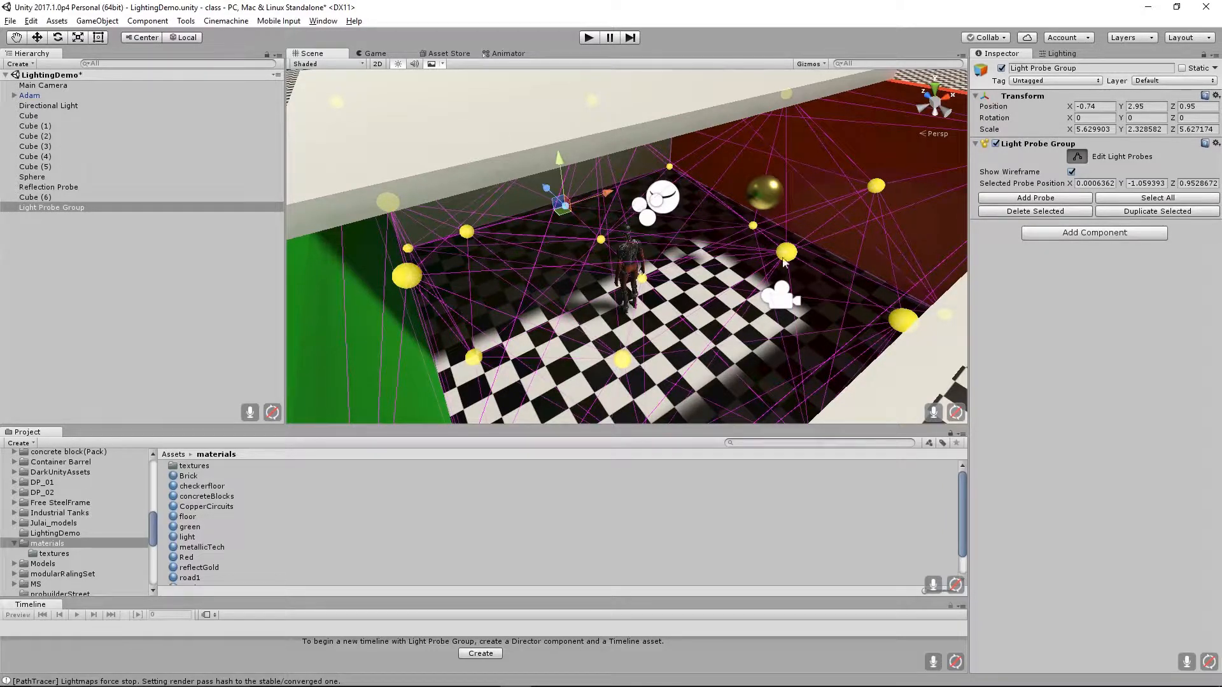
left_click(773, 189)
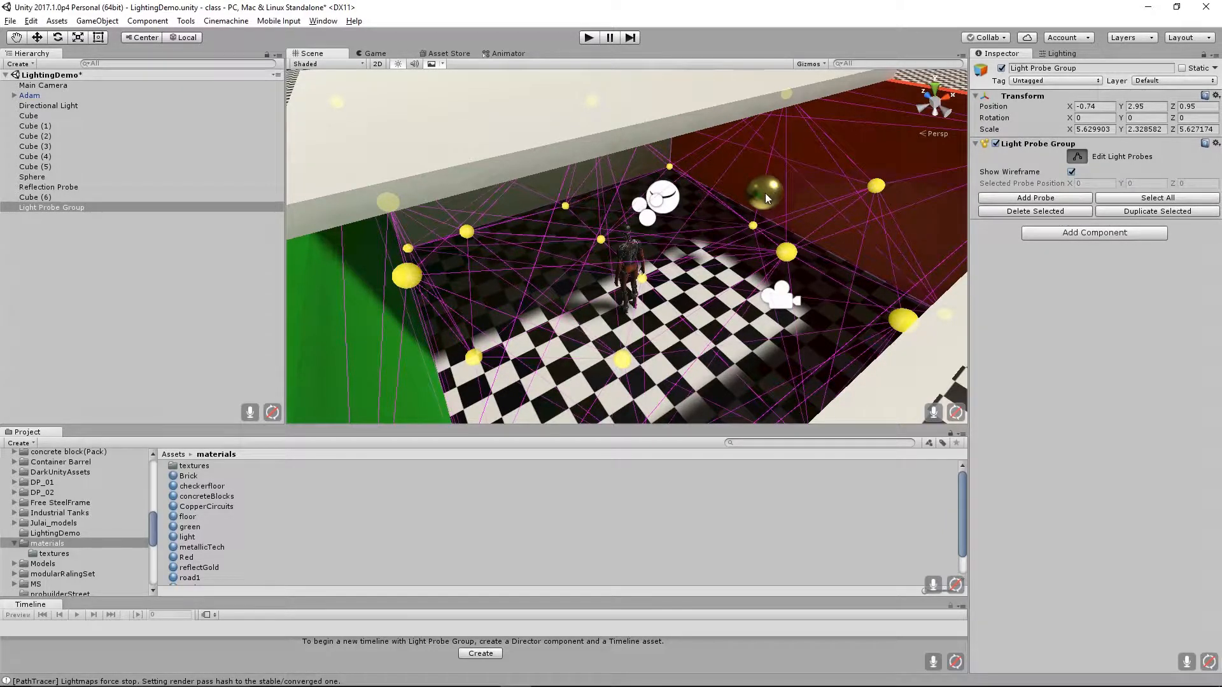
Move the metallic sphere closer to the red wall, to about X 2.99.
left_click_drag(767, 187, 767, 247, "alt")
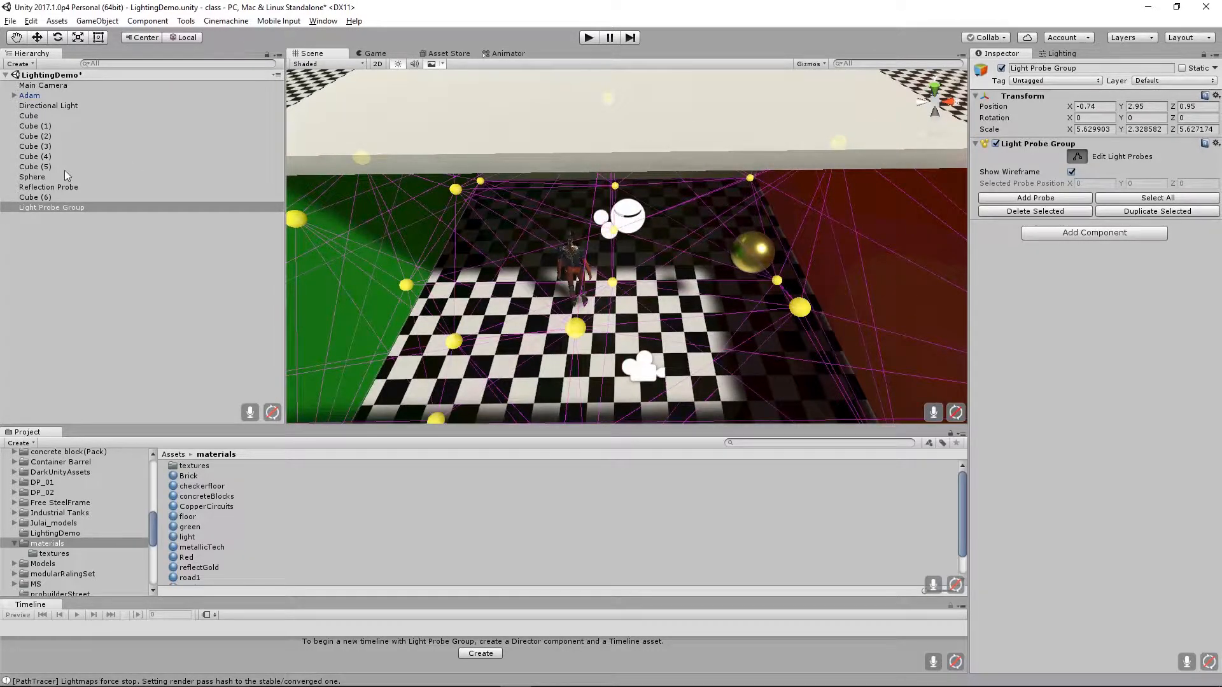
left_click(35, 177)
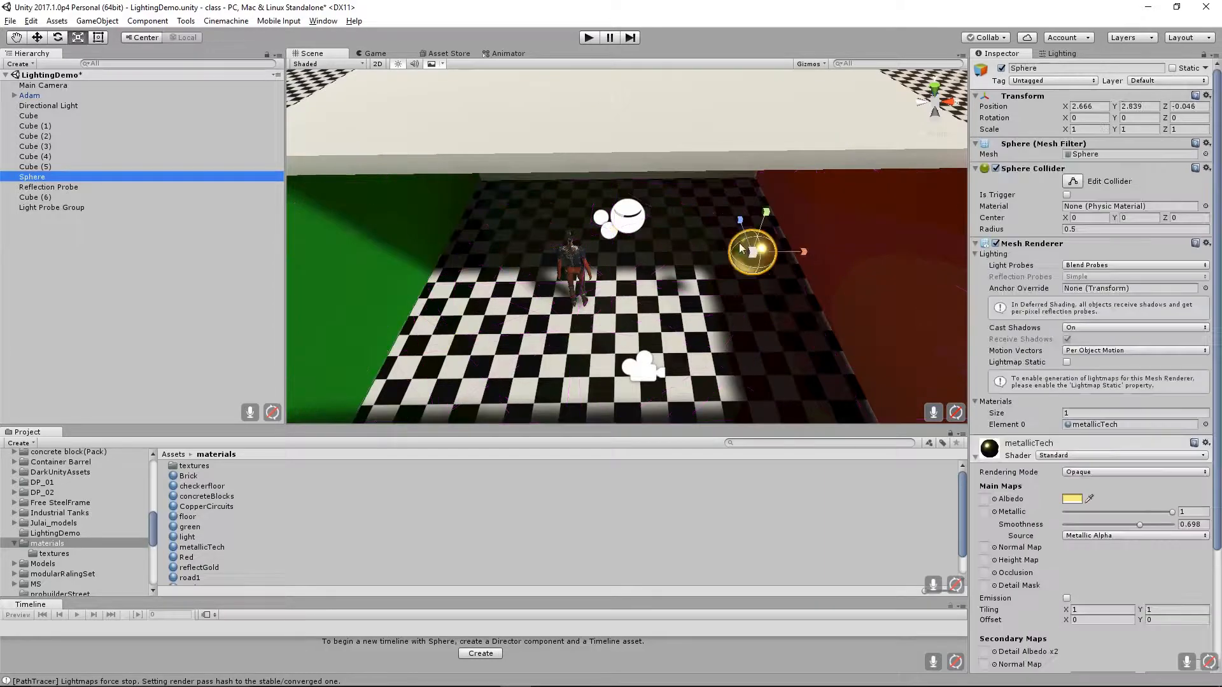
key("w")
mouse_move(811, 258)
left_mouse_down()
mouse_move(754, 258)
mouse_move(838, 252)
mouse_move(819, 253)
left_mouse_up()
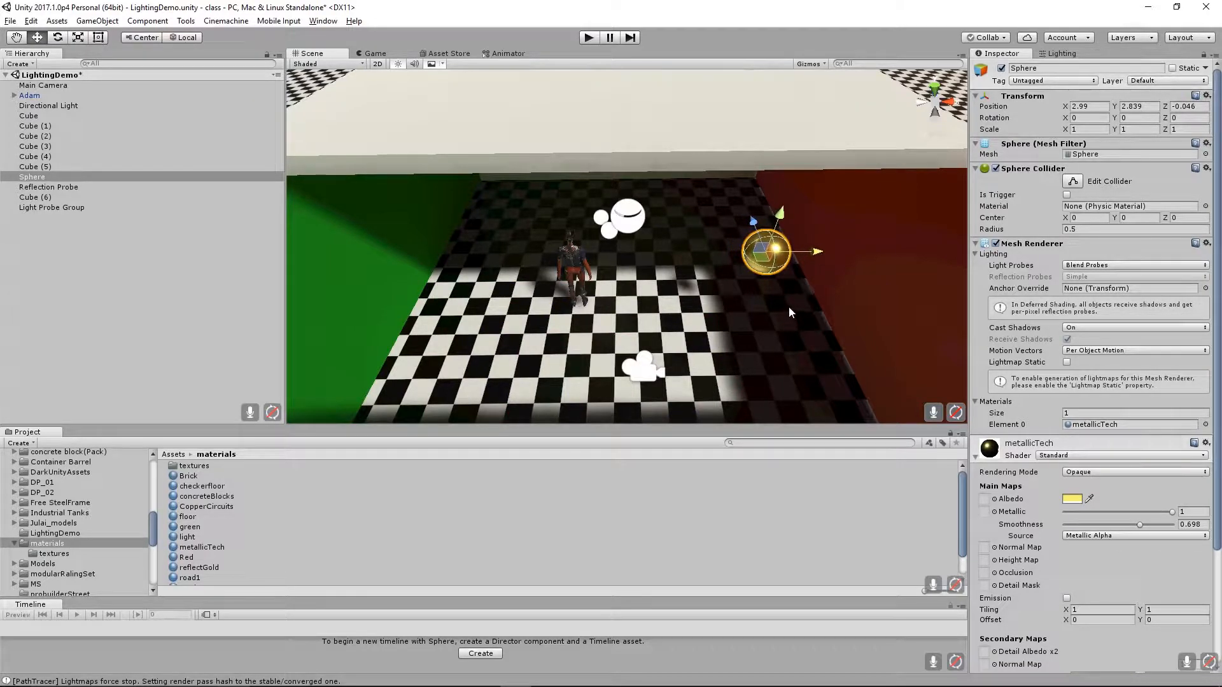
Set the lightmap size to 512 in the lightmapping settings.
left_click_drag(700, 304, 780, 295, "alt")
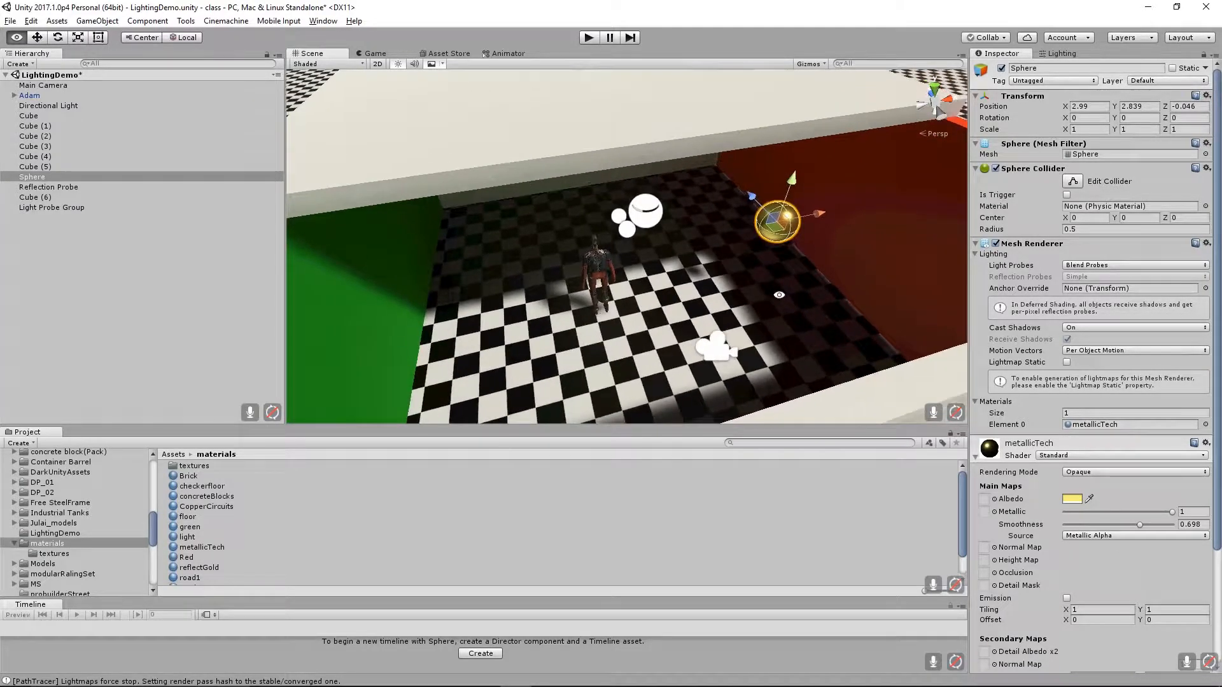
right_click_drag(780, 295, 746, 300, "alt")
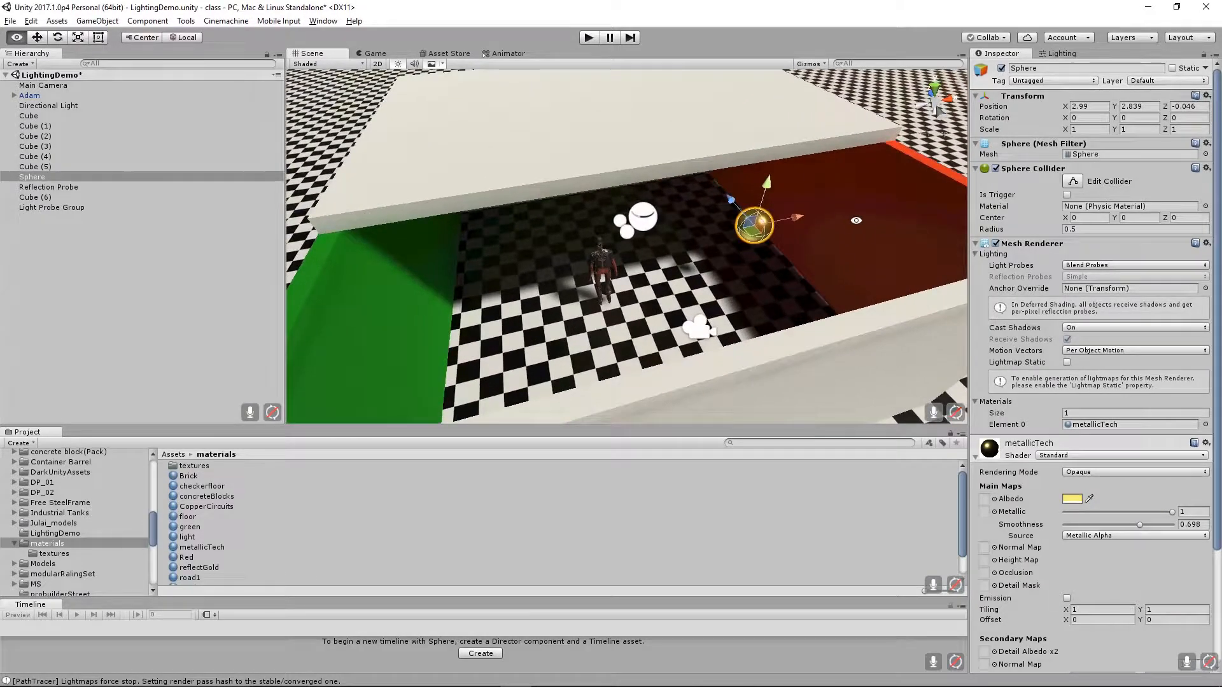
middle_click_drag(856, 222, 794, 230)
left_click_drag(637, 290, 691, 269, "alt")
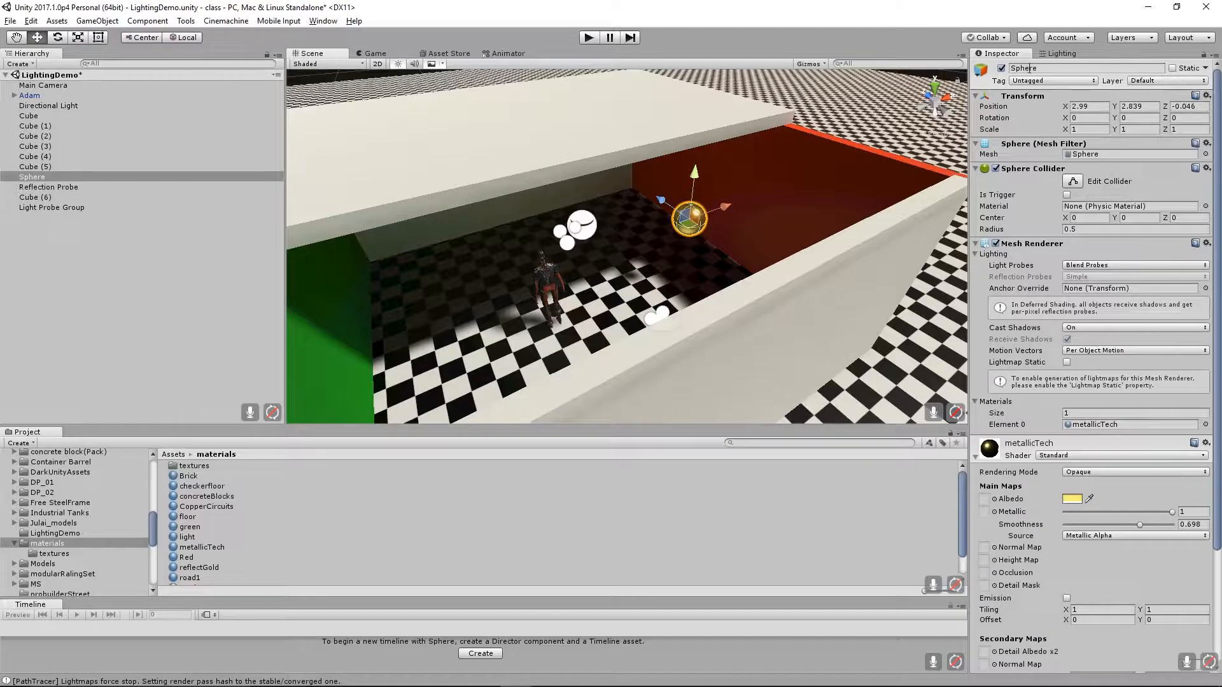
left_click(1057, 54)
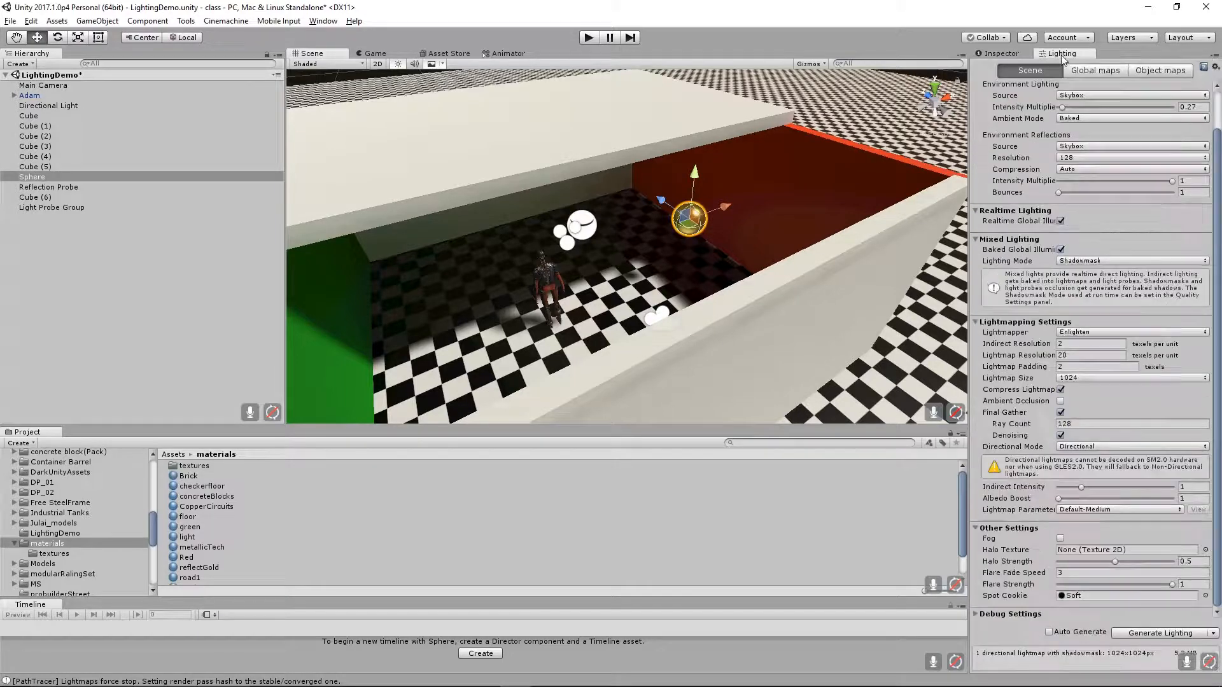
left_click(1073, 378)
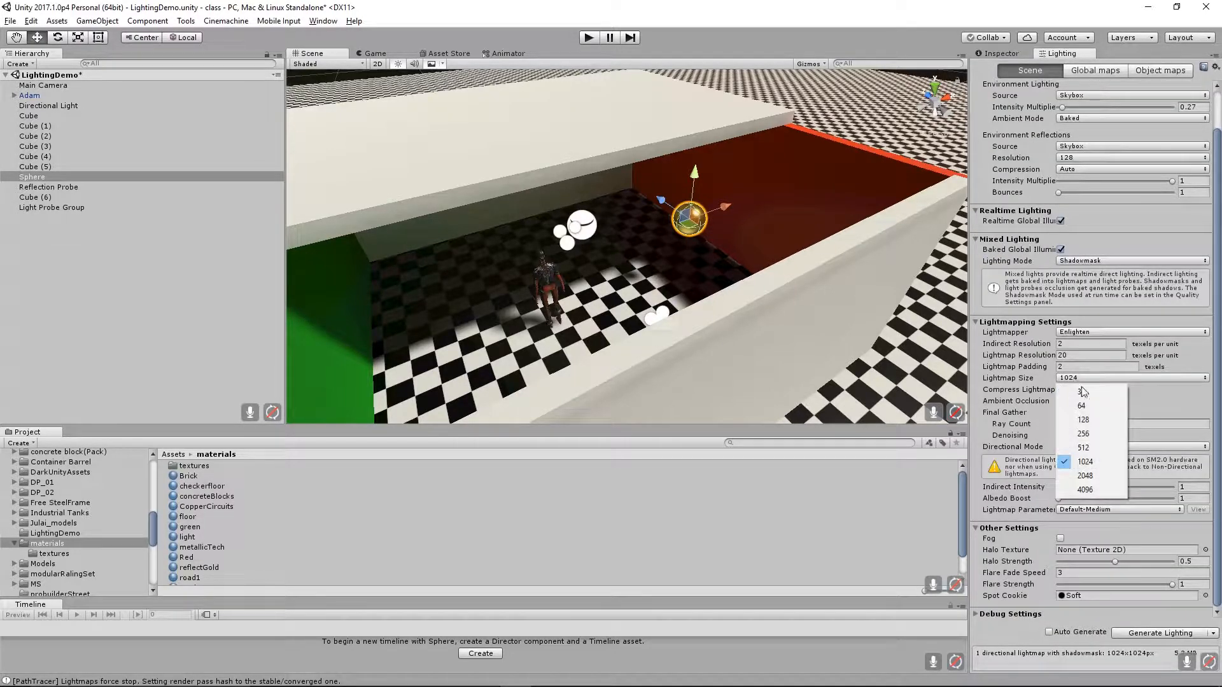
left_click(1083, 447)
left_click(1077, 354)
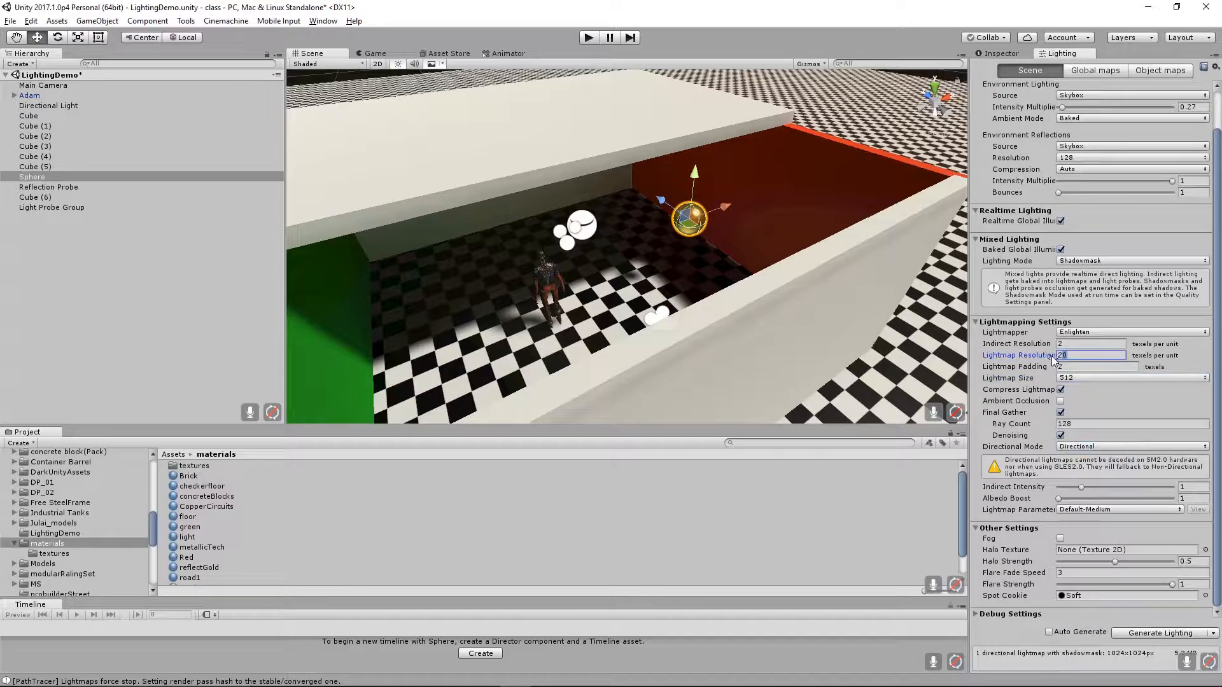
Switch the scene view to Baked Lightmap display and look over the lightmap checker density in the room.
left_click(308, 65)
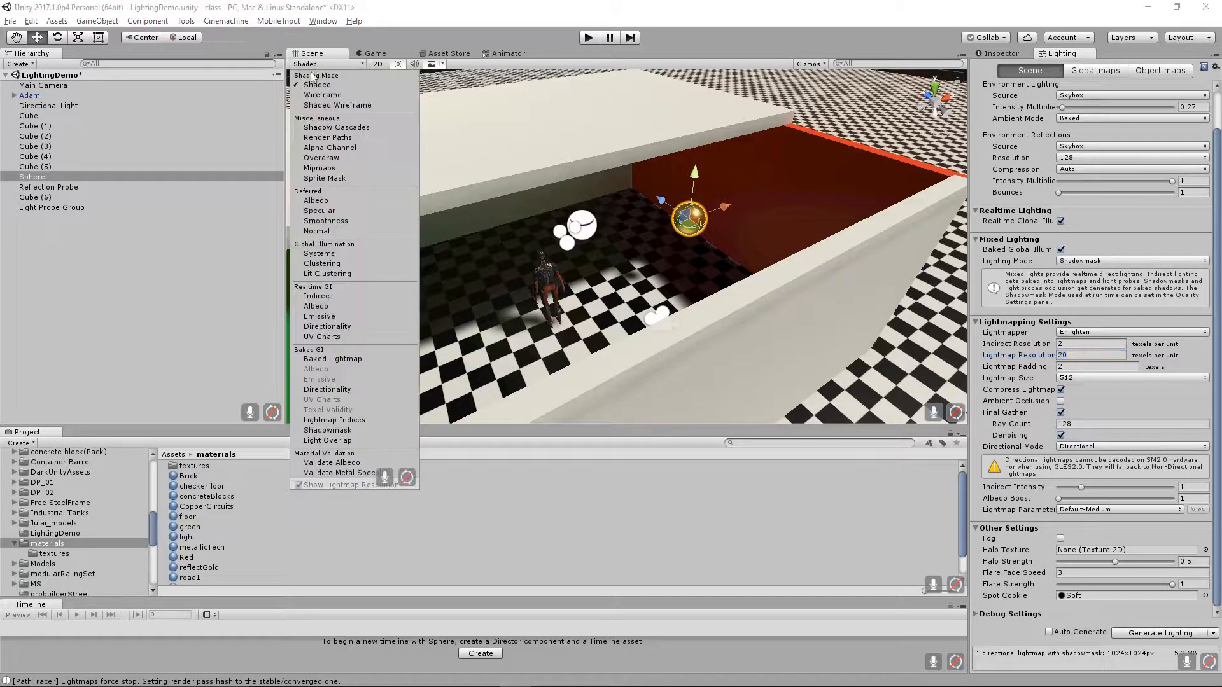
left_click(333, 358)
mouse_move(620, 299)
left_mouse_down("alt")
mouse_move(636, 304)
mouse_move(611, 305)
mouse_move(628, 308)
left_mouse_up("alt")
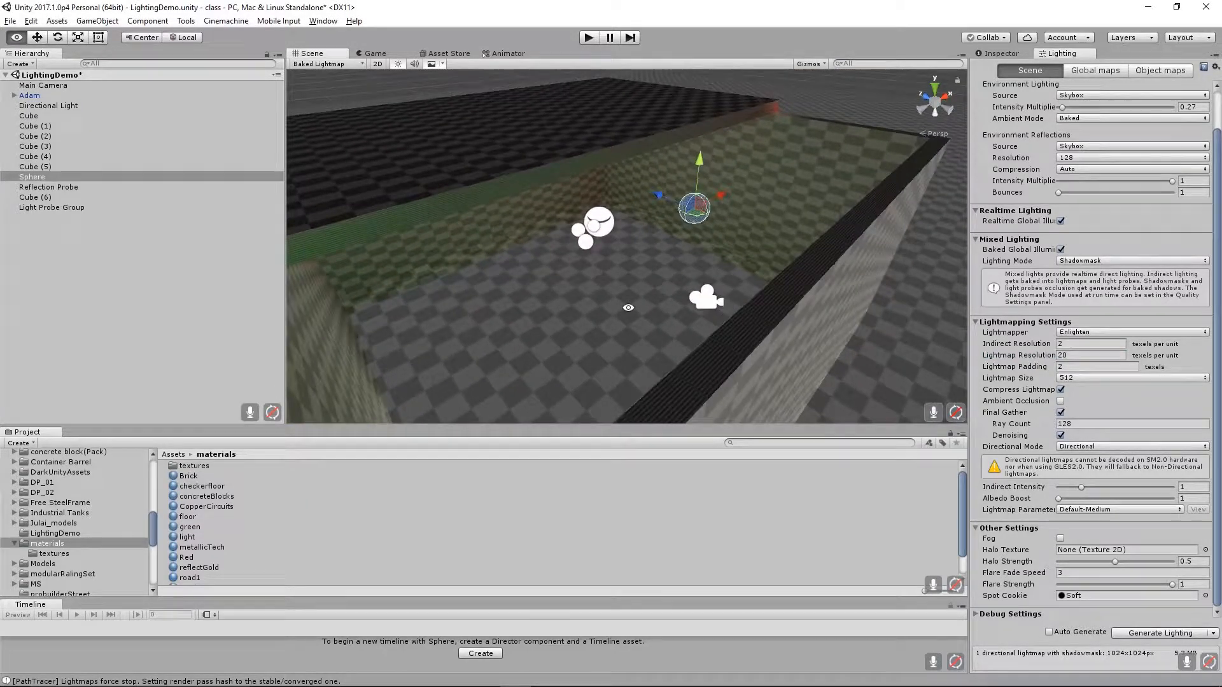
Enable Optimize Realtime in the UV charting settings of the front wall Cube (2) and try the same on the red wall.
left_click(888, 358)
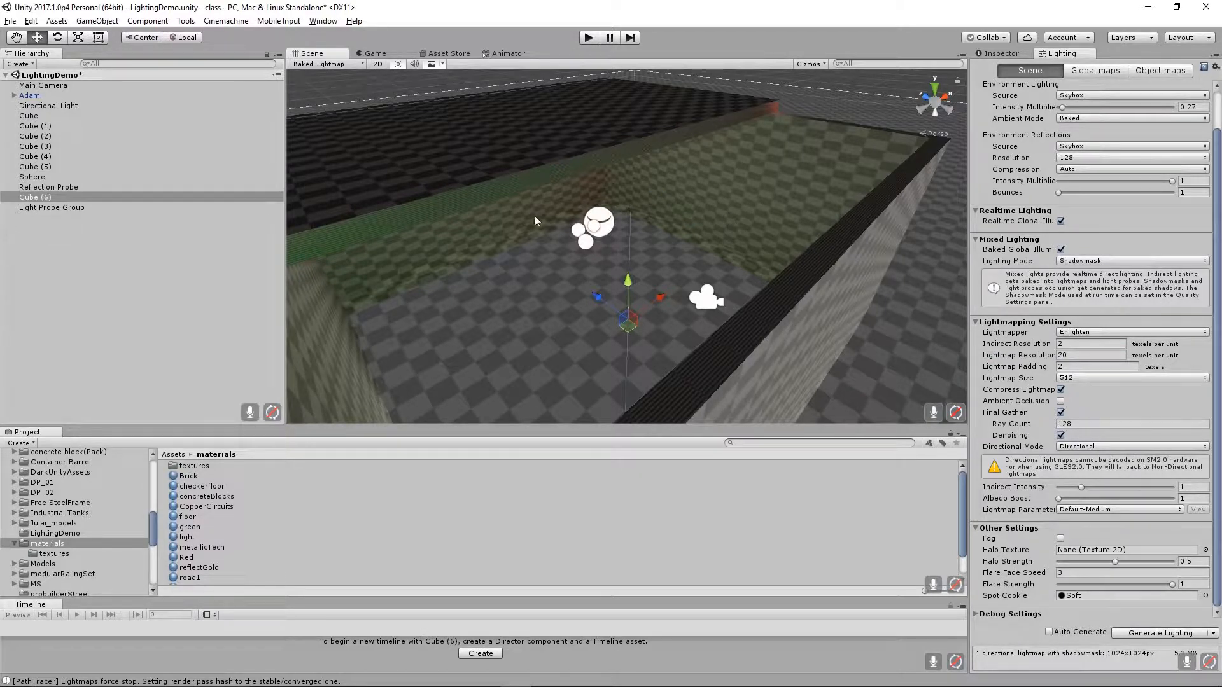
left_click(845, 248)
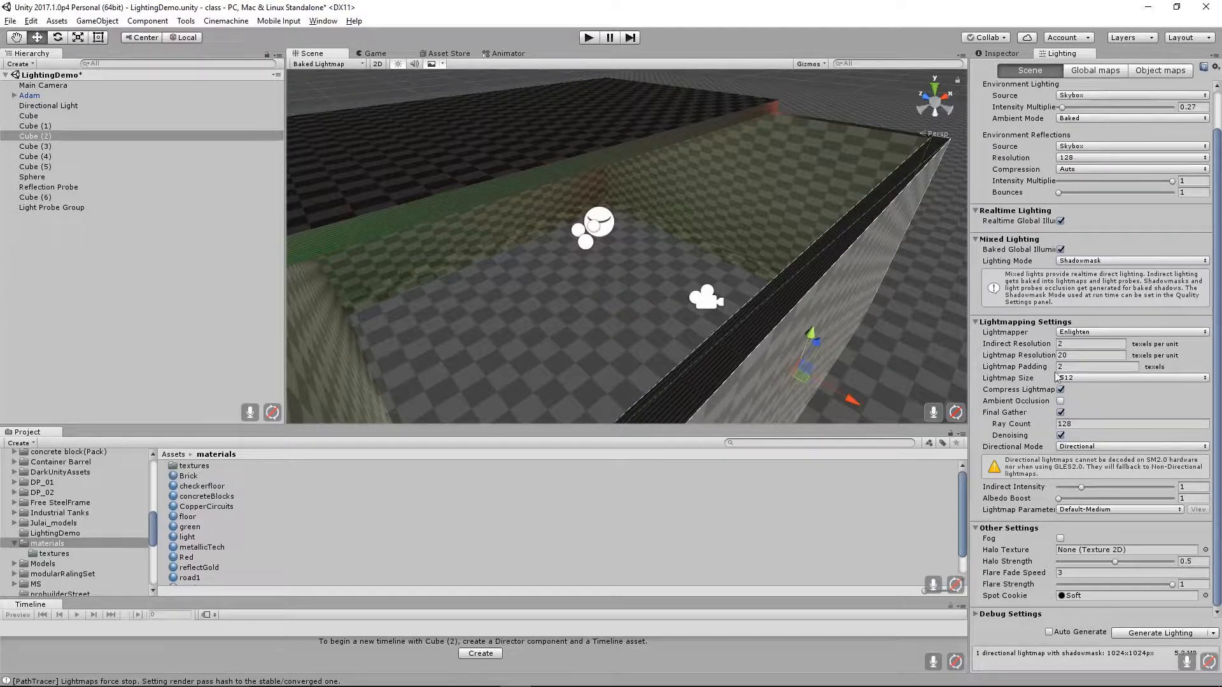
left_click(998, 54)
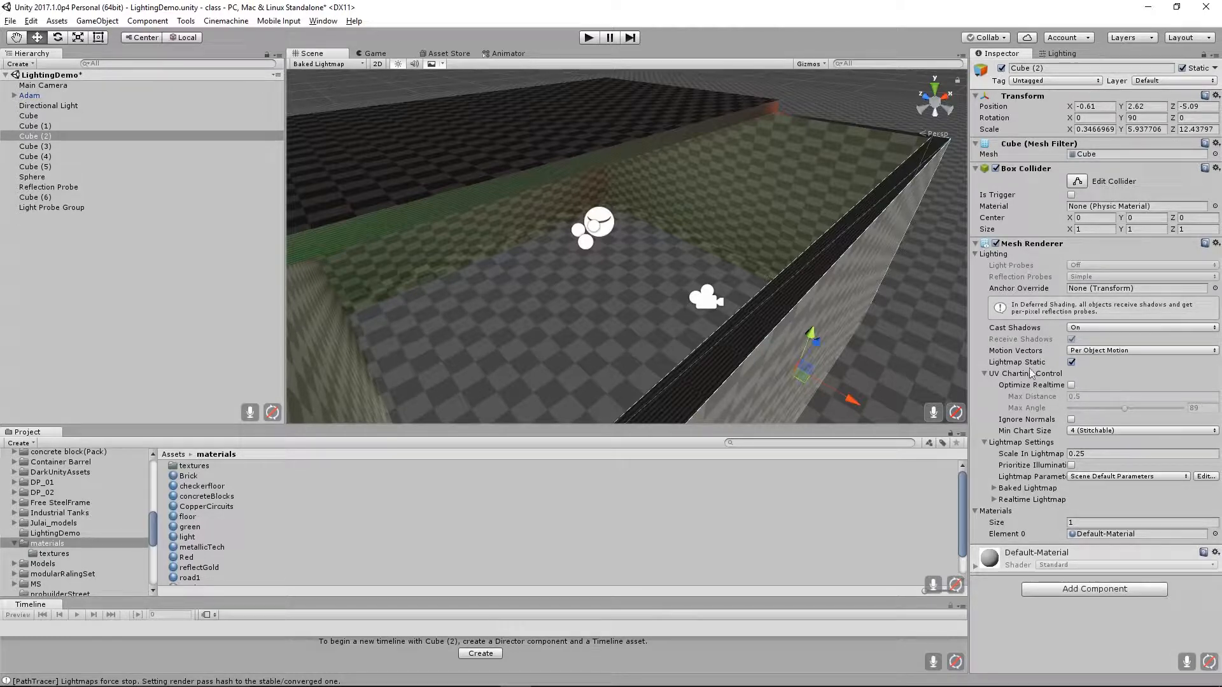
left_click_drag(696, 185, 718, 210, "alt")
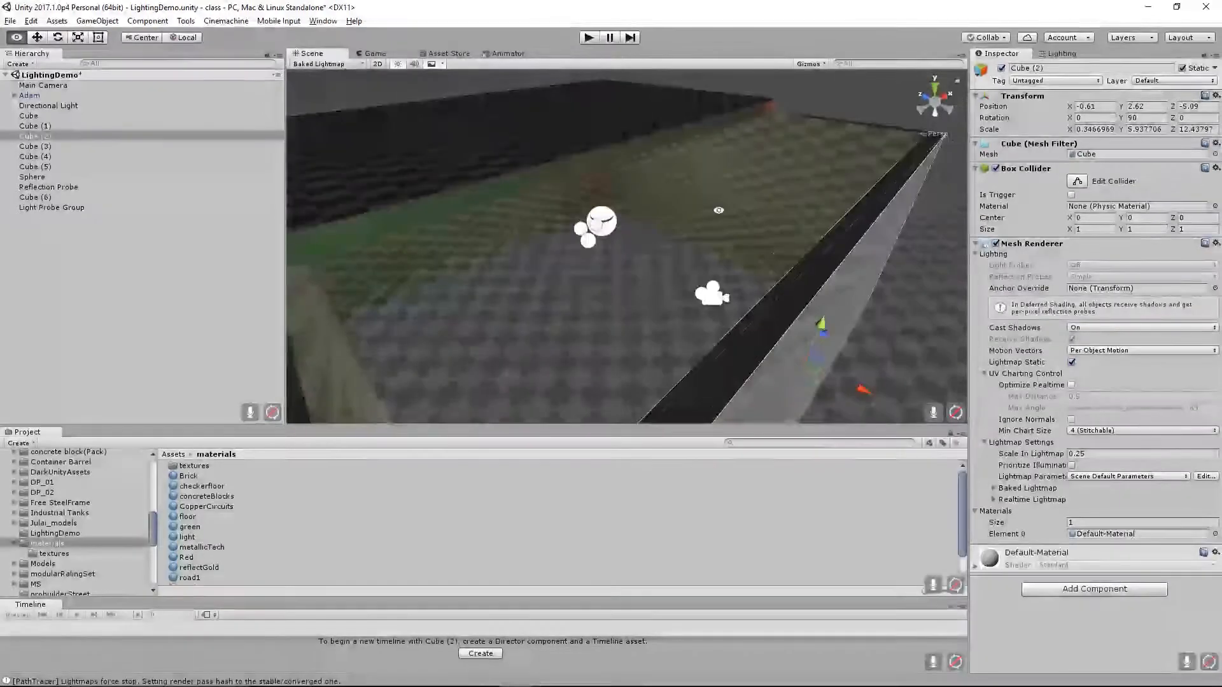
left_click(1072, 386)
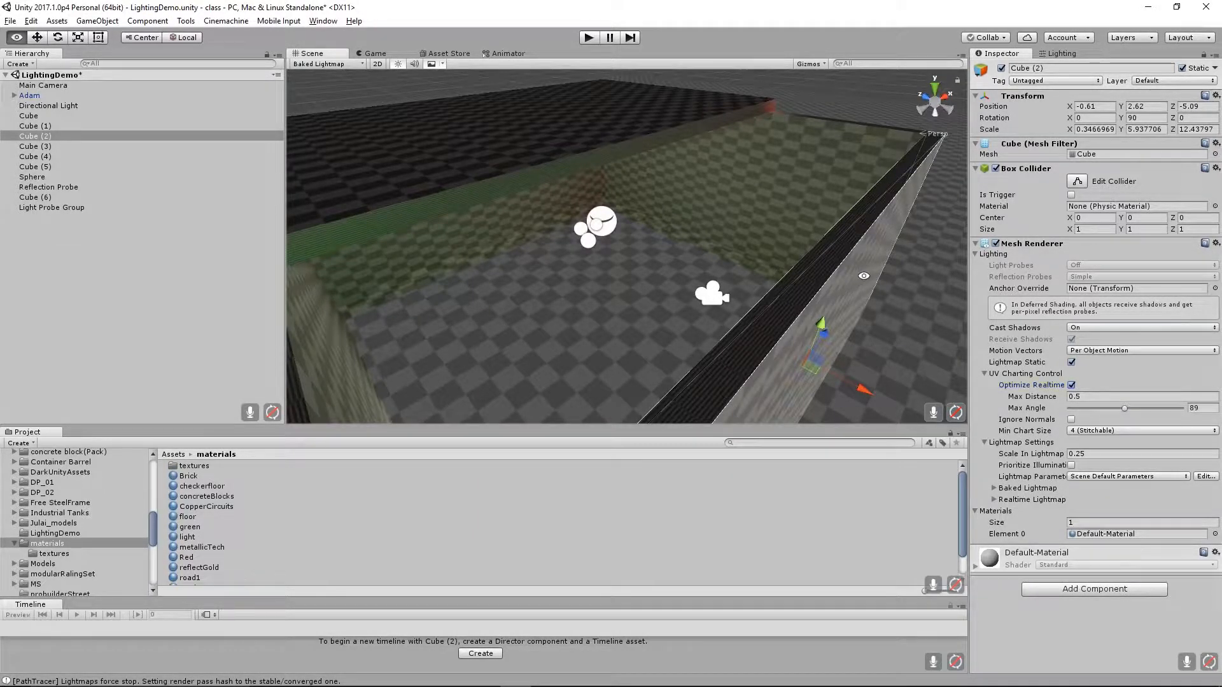
left_click_drag(840, 282, 838, 210, "alt")
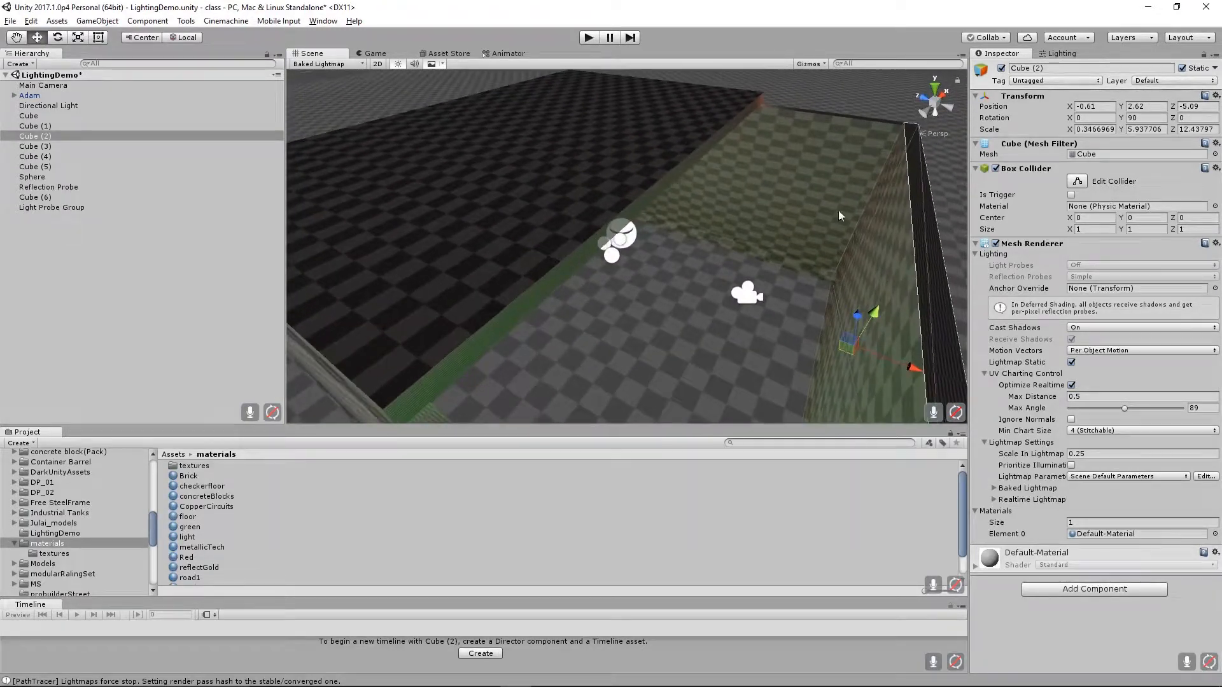
left_click(819, 188)
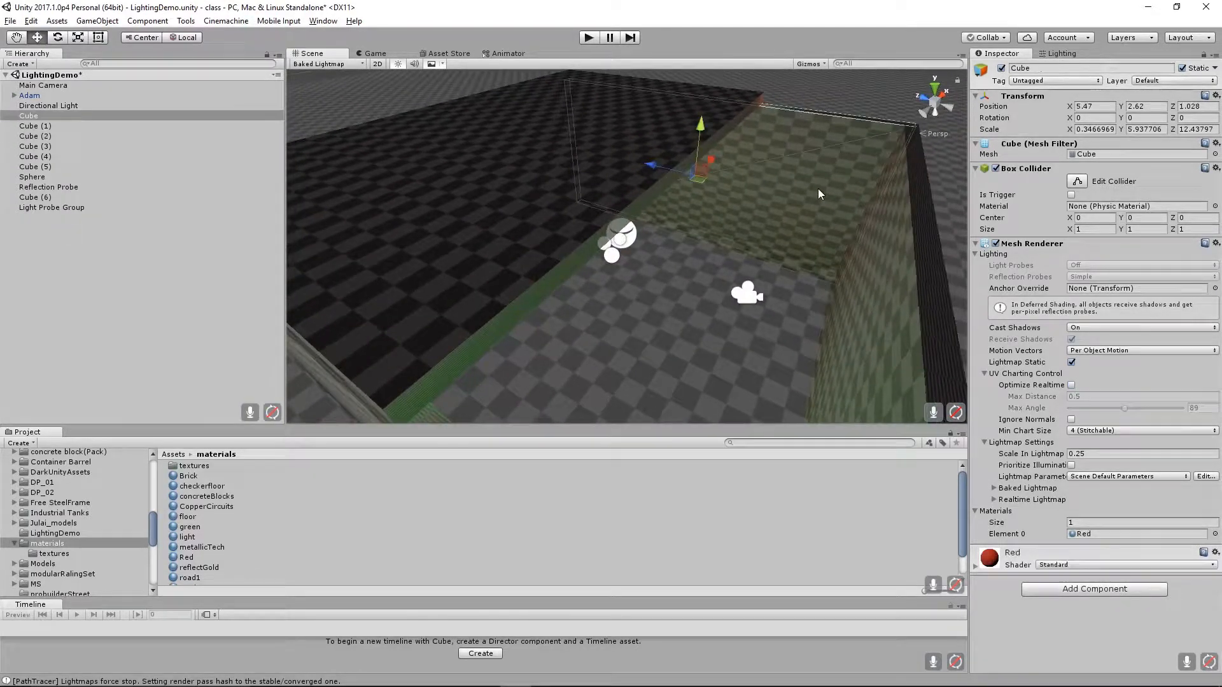
left_click(1072, 385)
Enable Ignore Normals in the UV charting settings of the back wall, the green wall and the roof slab.
left_click_drag(798, 308, 619, 223, "alt")
left_click(609, 173)
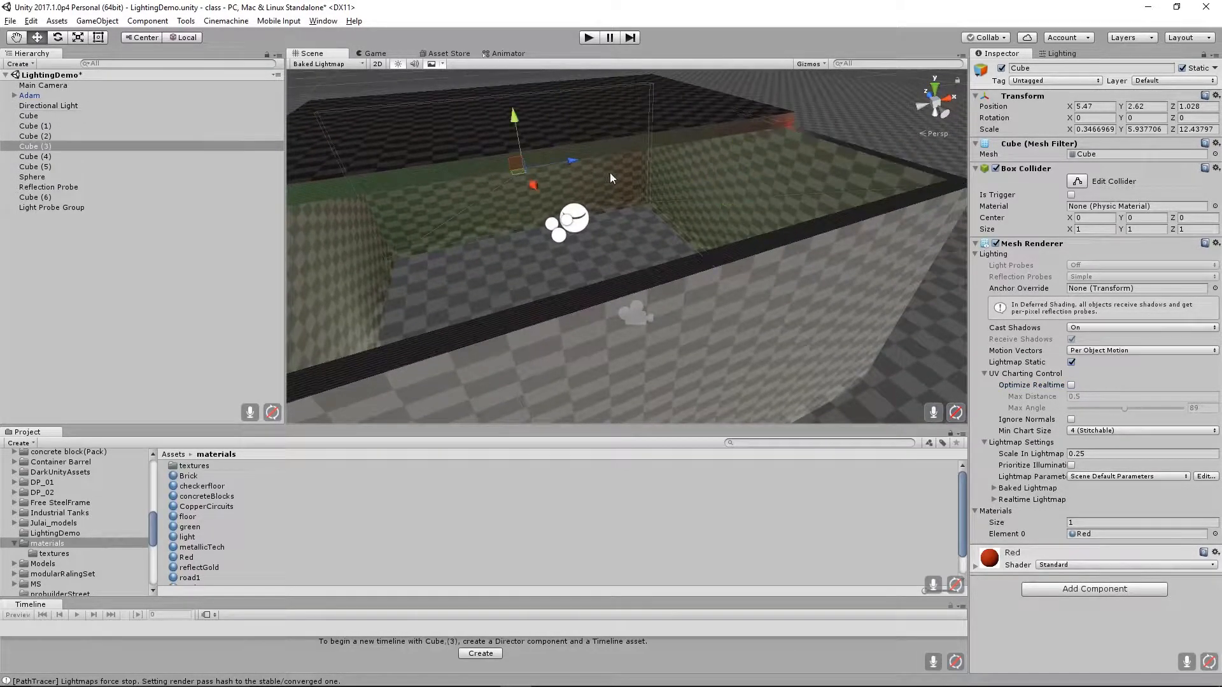
left_click(1071, 419)
left_click_drag(692, 250, 484, 214, "alt")
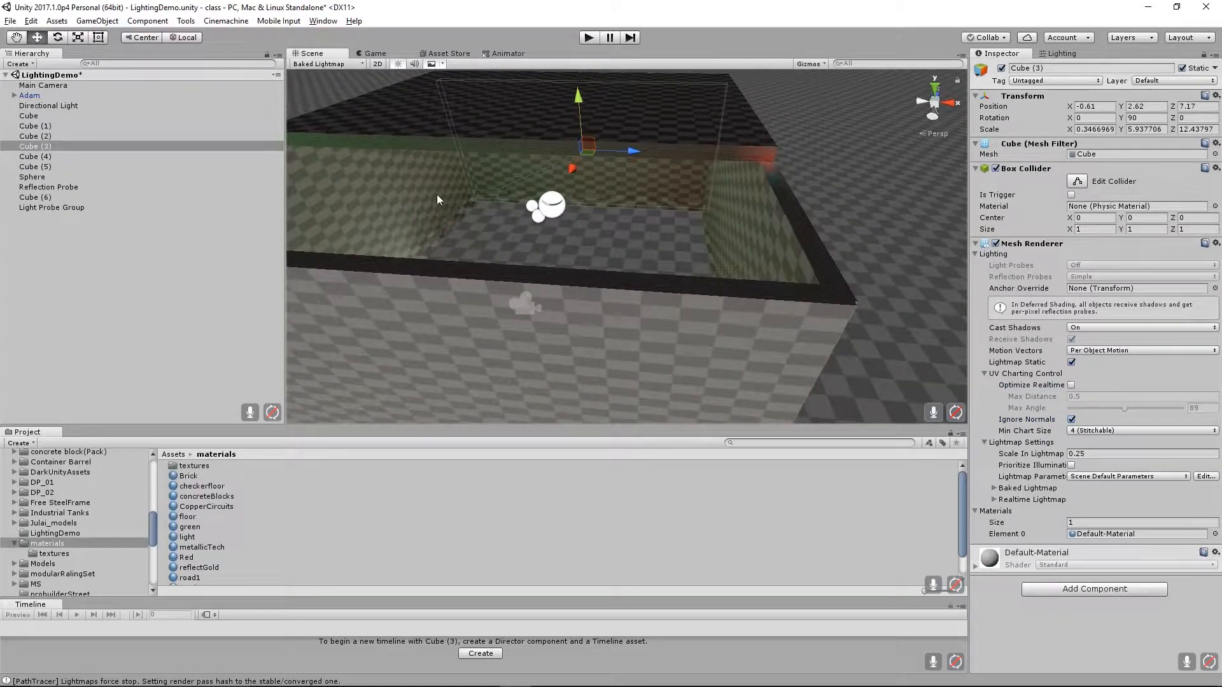
left_click(437, 200)
left_click(1071, 419)
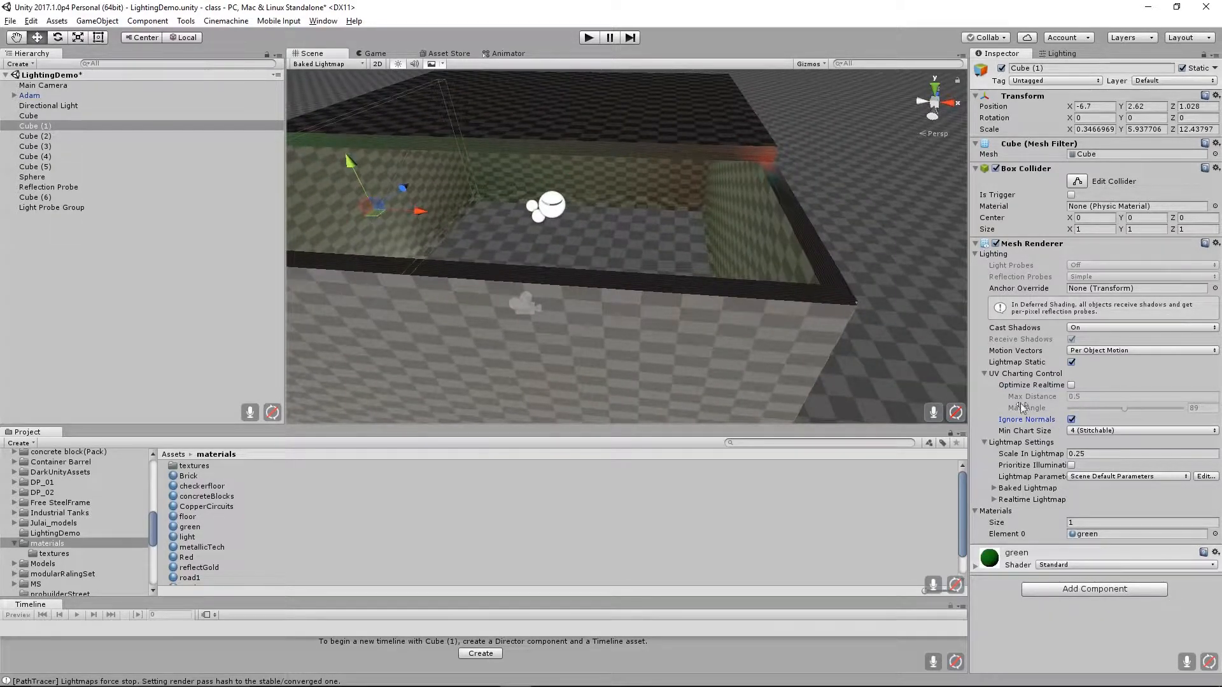
left_click_drag(719, 296, 548, 140, "alt")
left_click(600, 129)
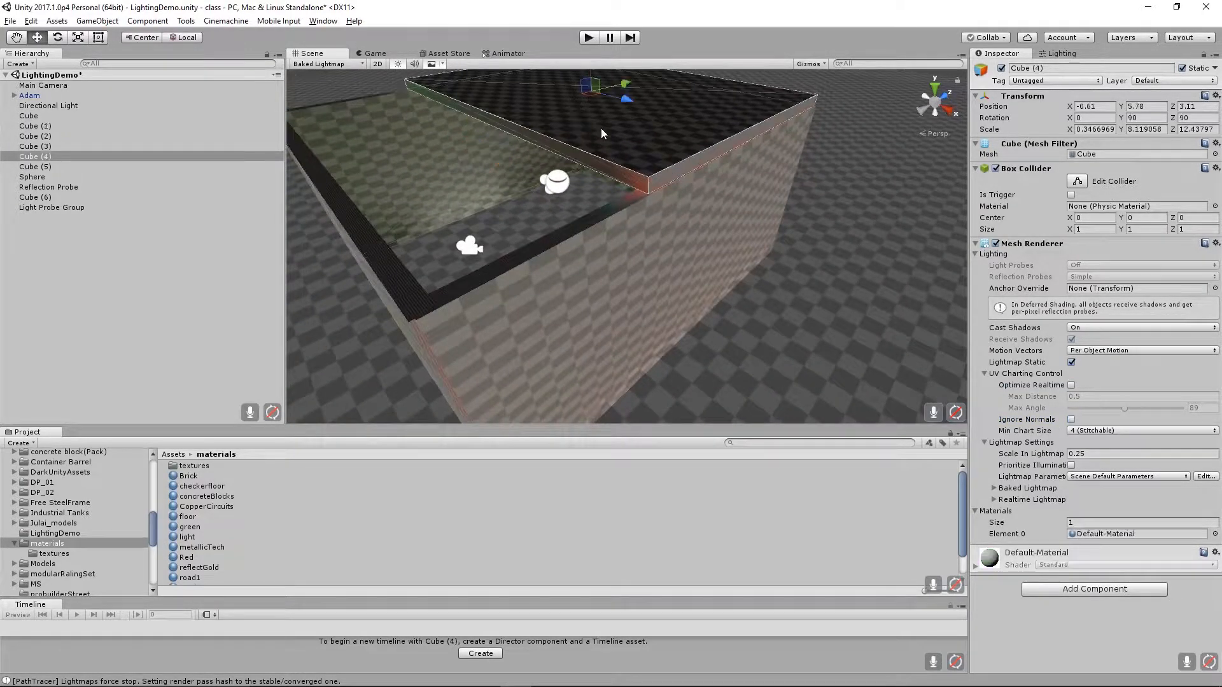
left_click(1071, 419)
Check the floor's lightmap settings, return the scene view to Shaded display and clear the selection.
left_click_drag(560, 210, 921, 289, "alt")
left_click(906, 219)
right_click_drag(842, 262, 955, 341, "alt")
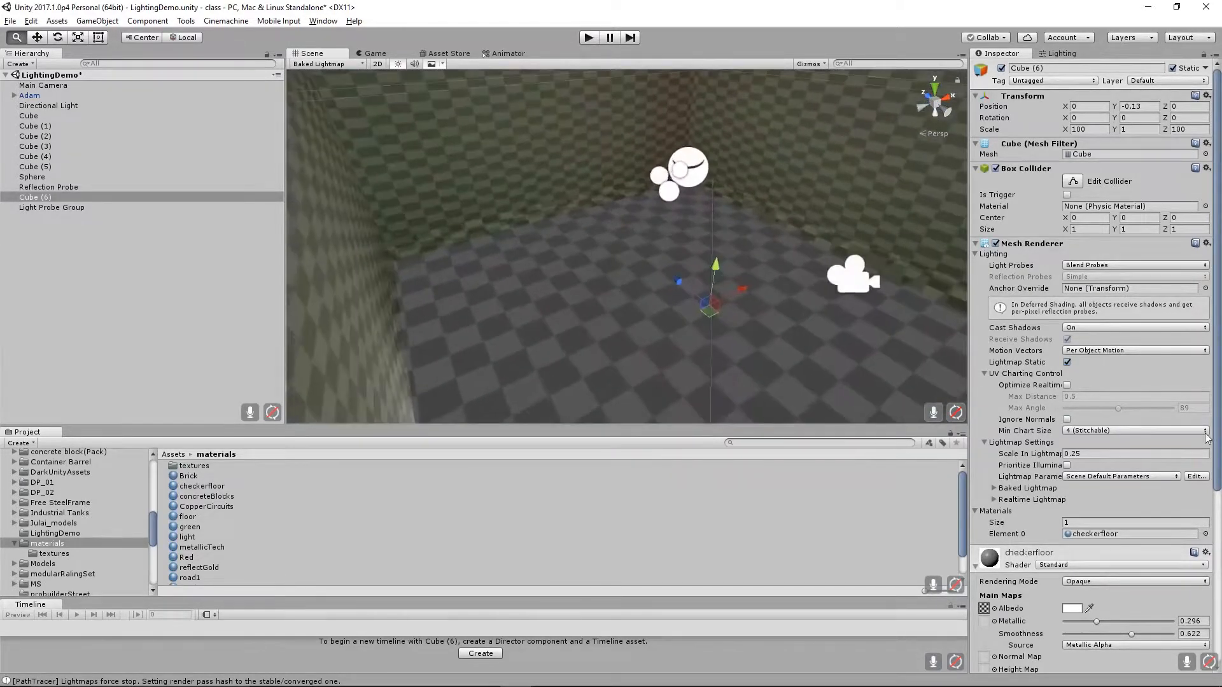
middle_click_drag(860, 257, 787, 304)
left_click_drag(751, 309, 795, 282, "alt")
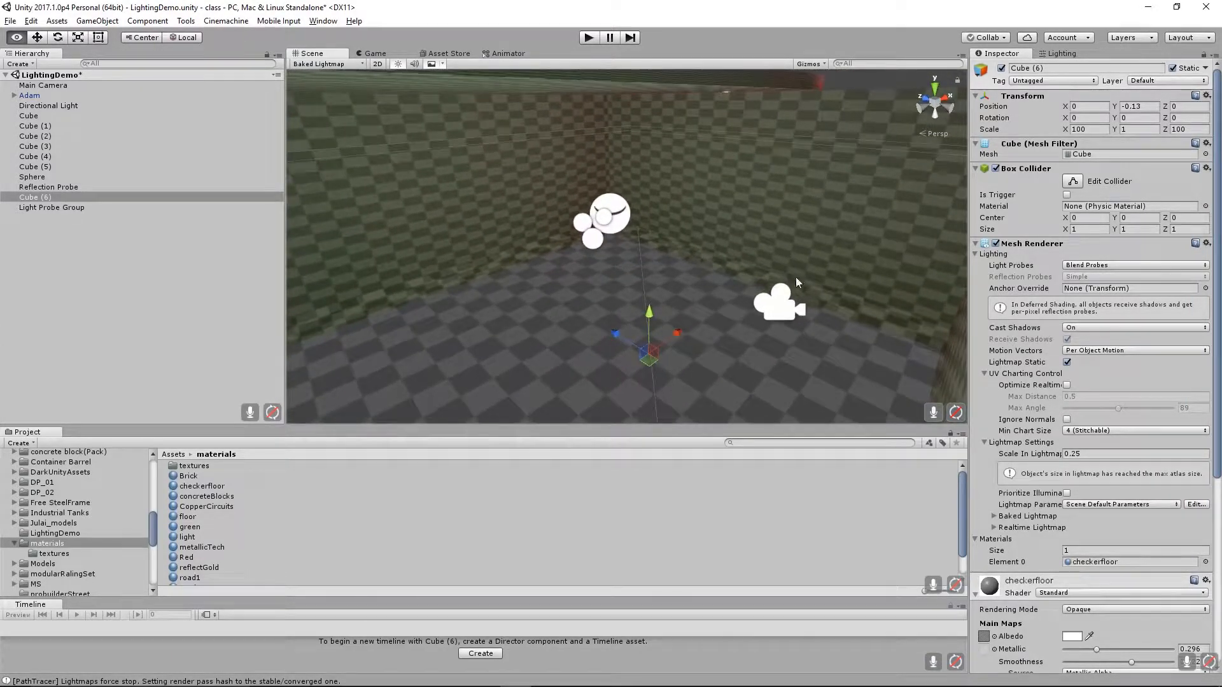
left_click(315, 64)
left_click(317, 84)
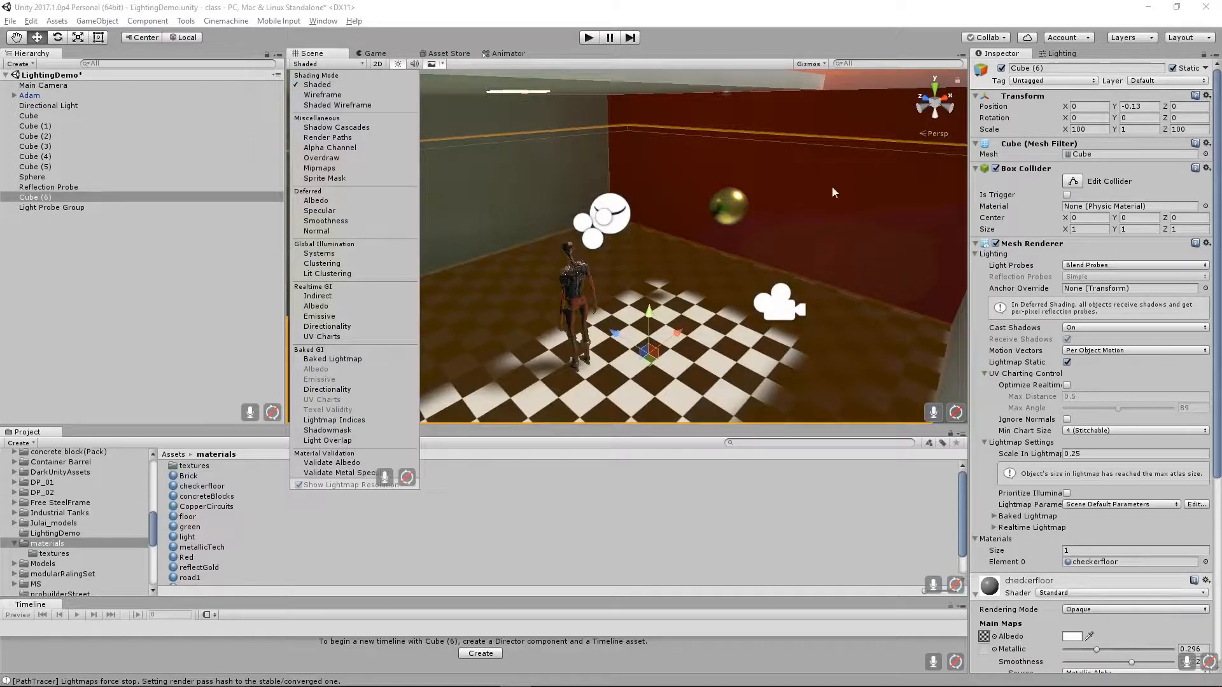
left_click(876, 82)
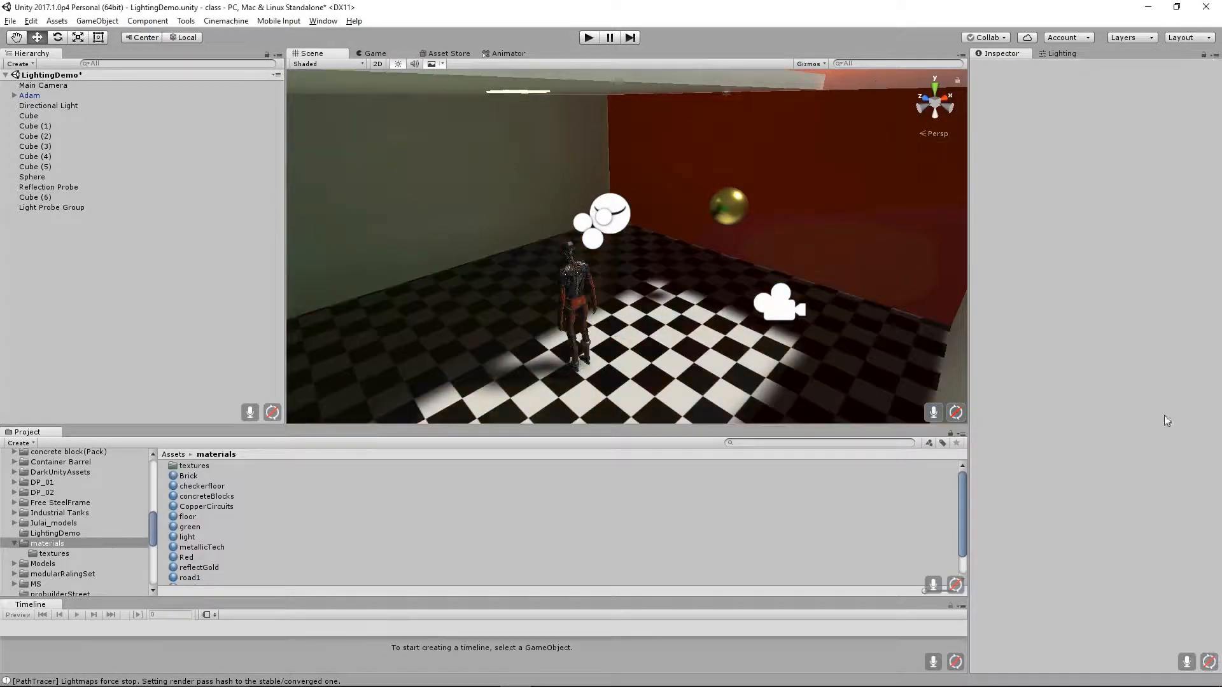
Set the environment reflection bounces to 2 and generate the lighting.
left_click(1057, 53)
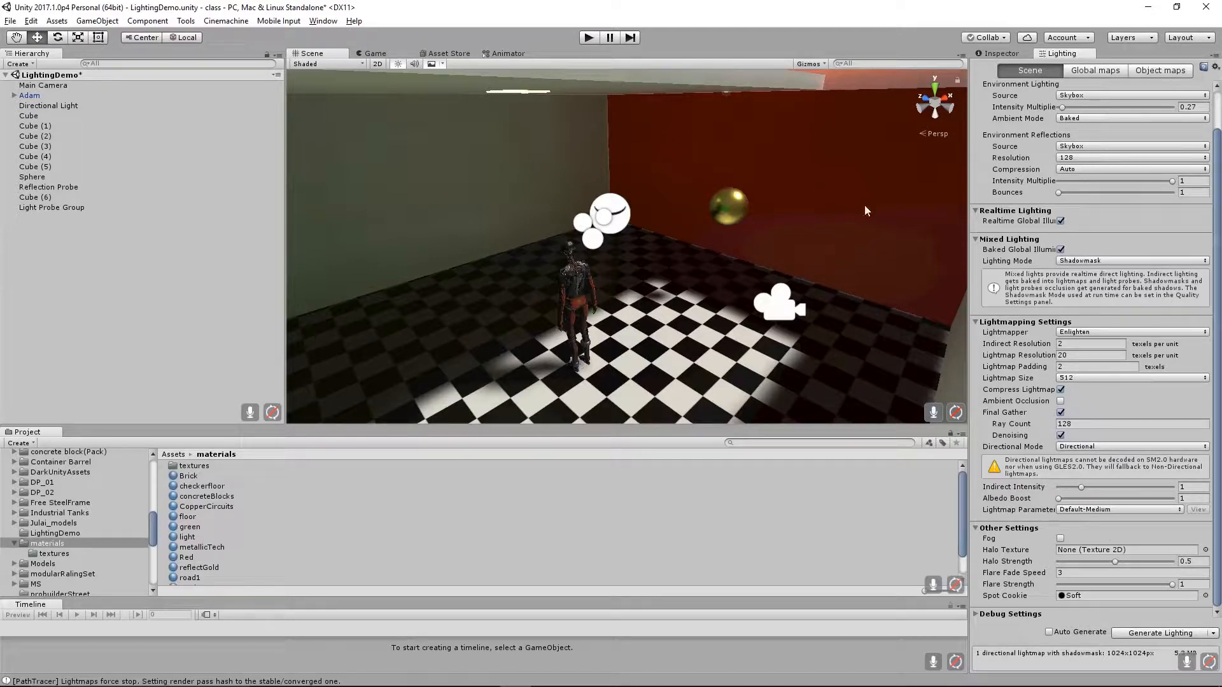
left_click(1059, 192)
left_click(1175, 634)
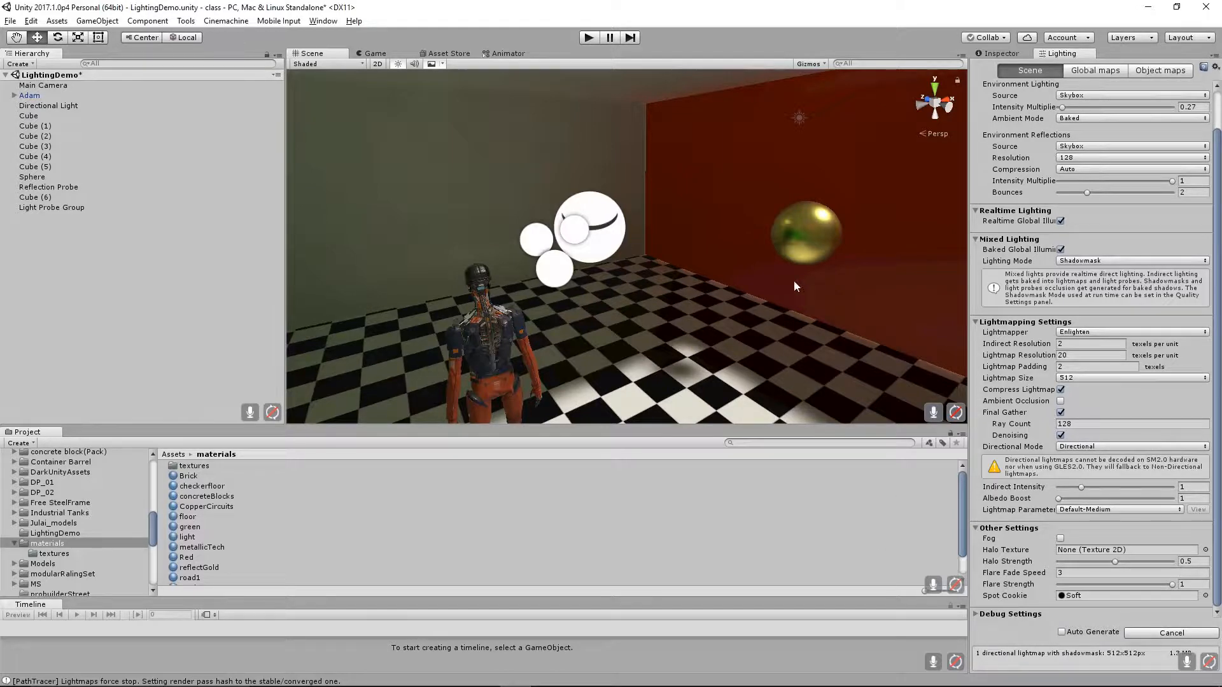
Move the Adam character along its Z axis to about Z -0.26, away from the back wall.
left_click_drag(645, 317, 770, 294, "alt")
left_click(869, 208)
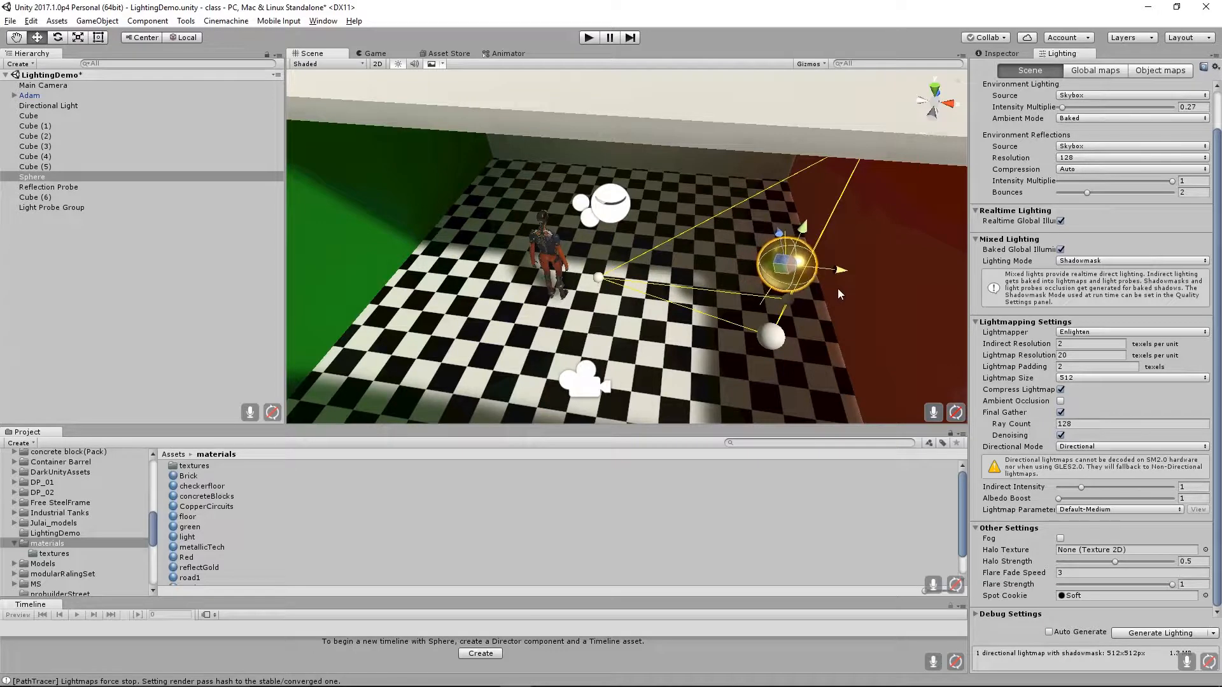
left_click(551, 253)
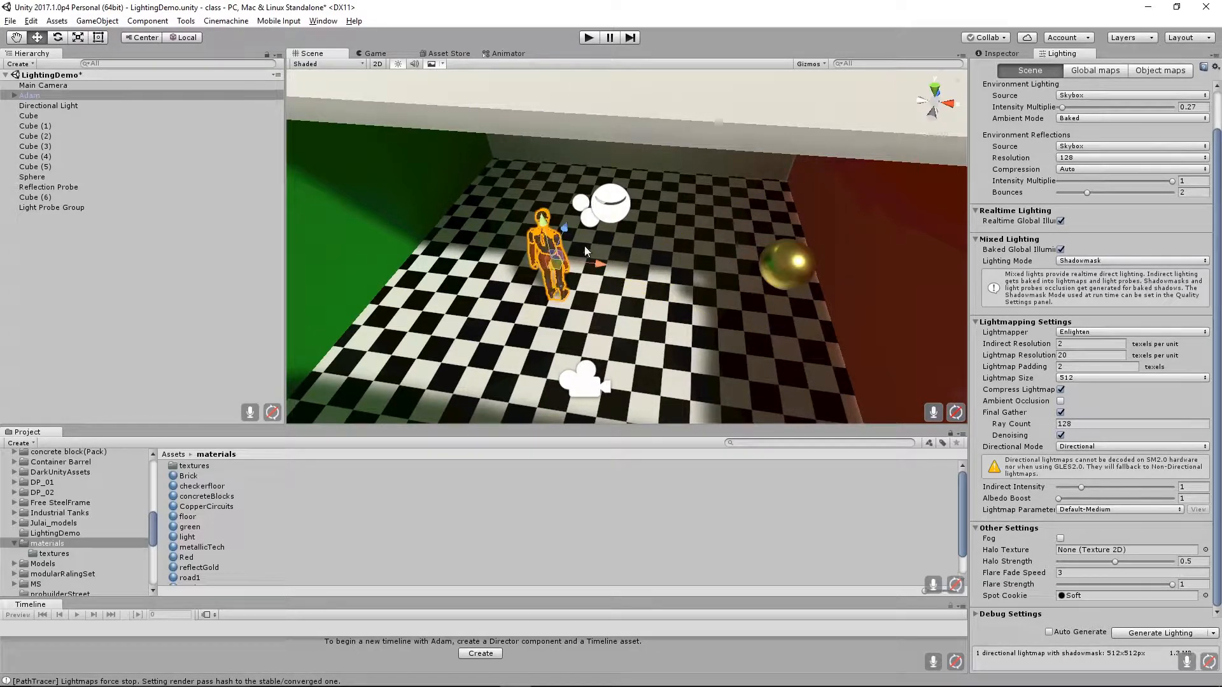
left_click_drag(585, 251, 439, 228, "alt")
right_click_drag(436, 179, 584, 199, "alt")
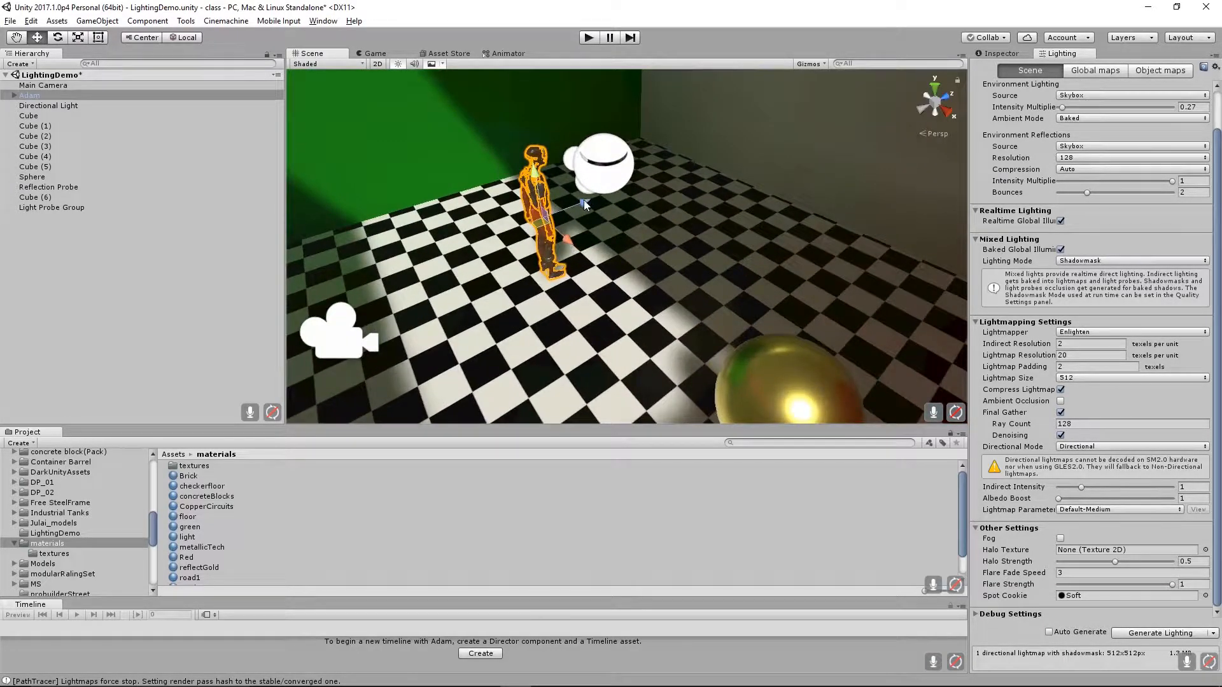
left_click_drag(584, 204, 552, 204)
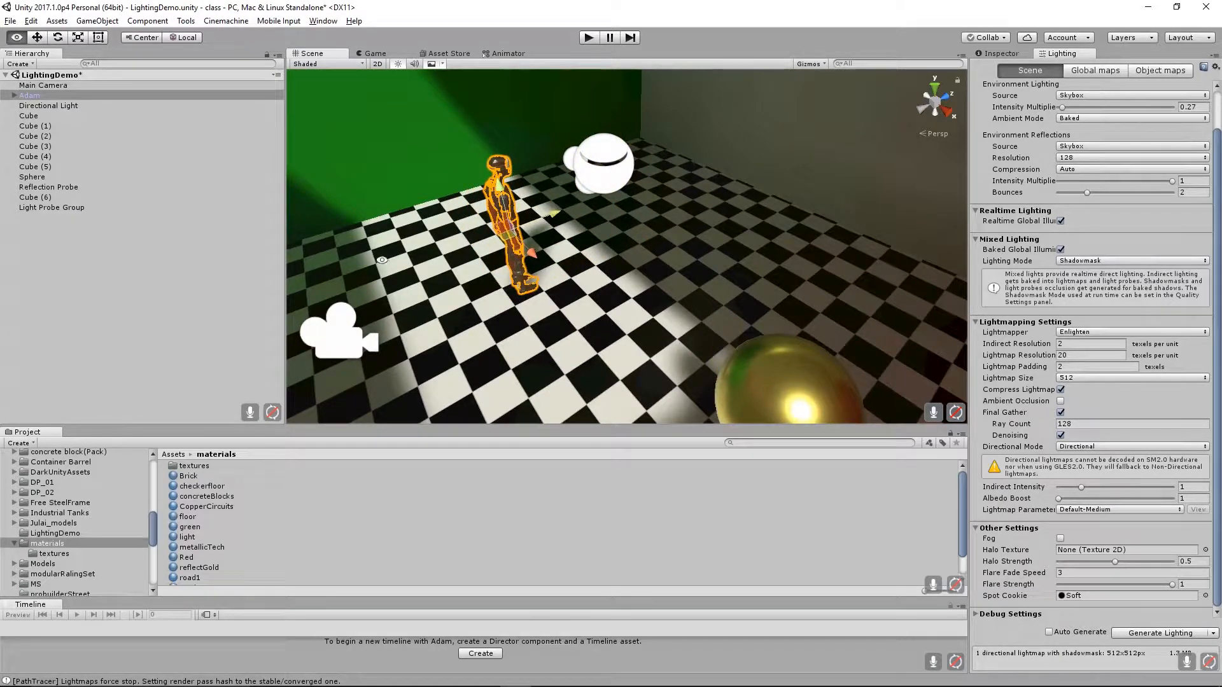
left_click_drag(382, 260, 823, 230, "alt")
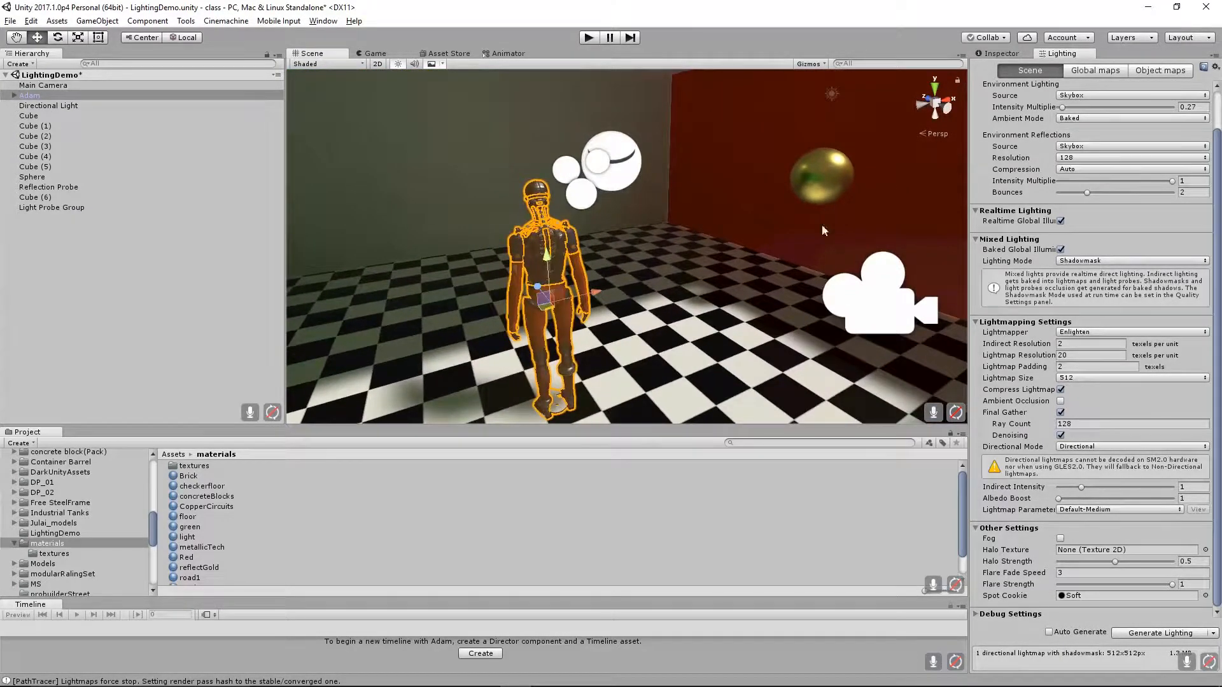
Examine the reference, cables and arms parts of the Adam character and their renderer properties, then reselect the whole character.
left_click(995, 52)
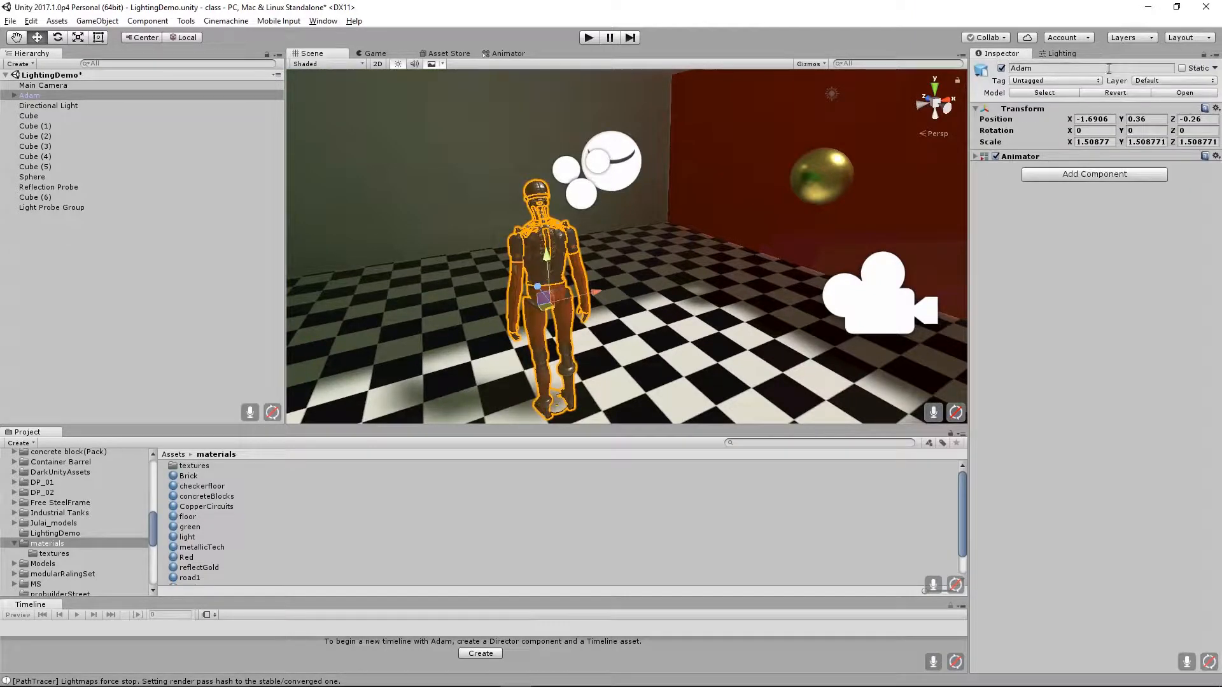
left_click(14, 96)
left_click(45, 106)
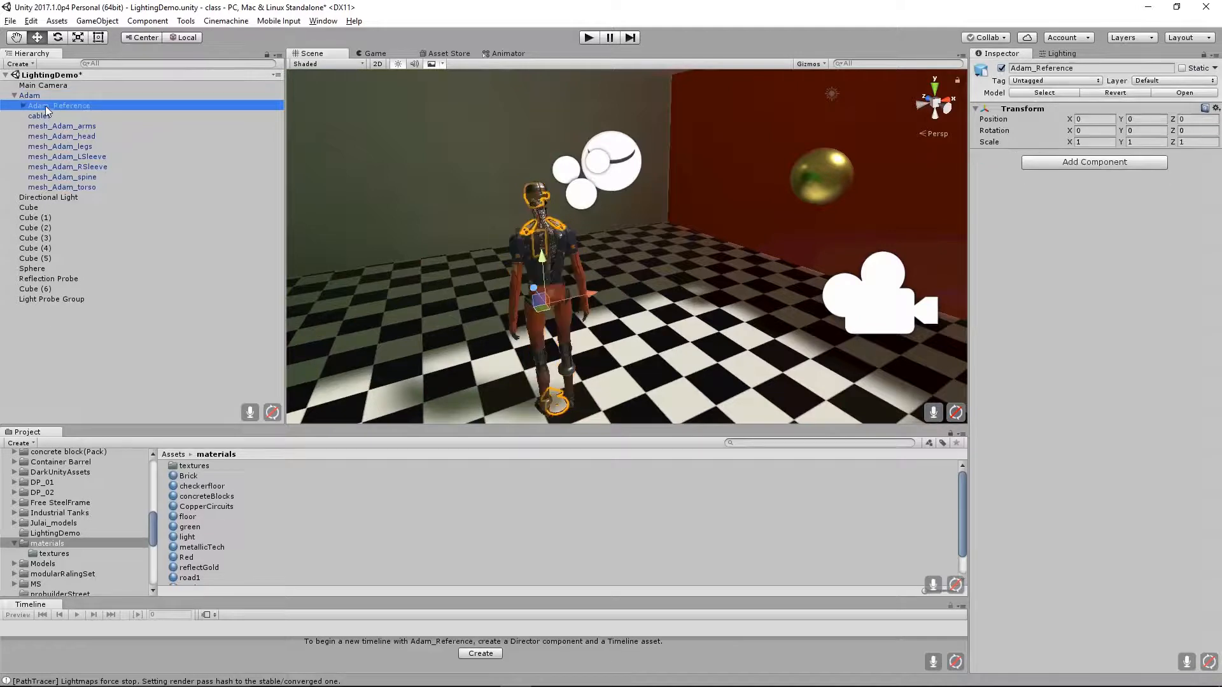
left_click(47, 118)
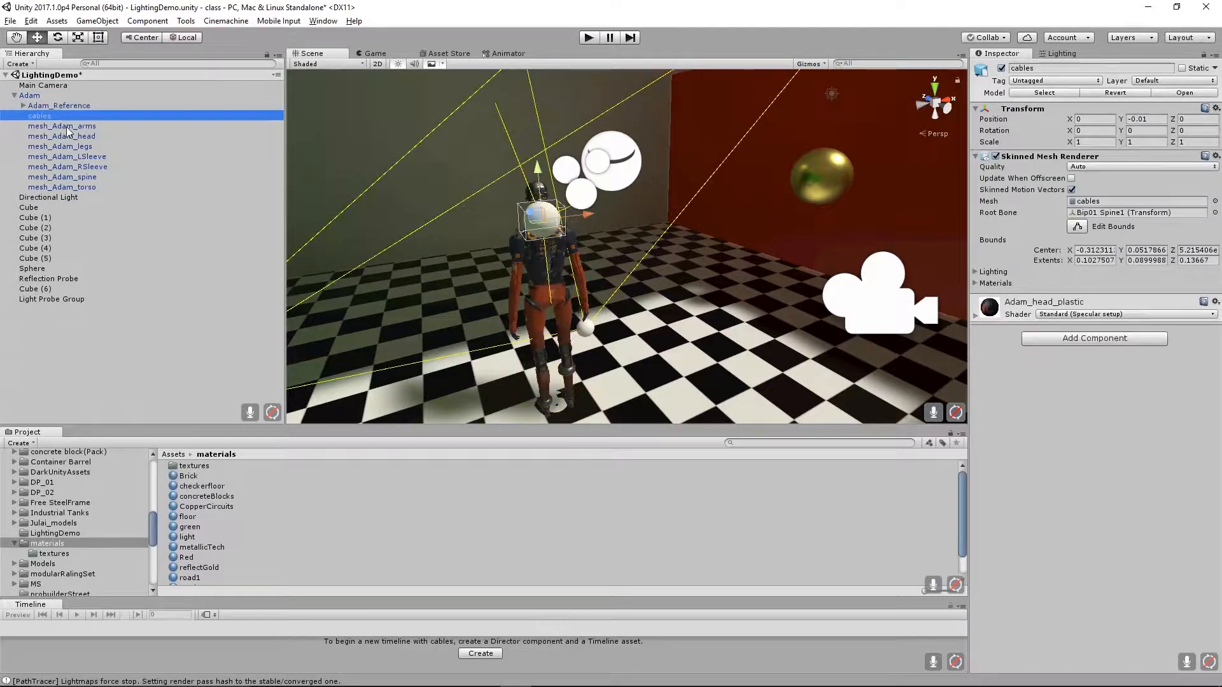
left_click(69, 128)
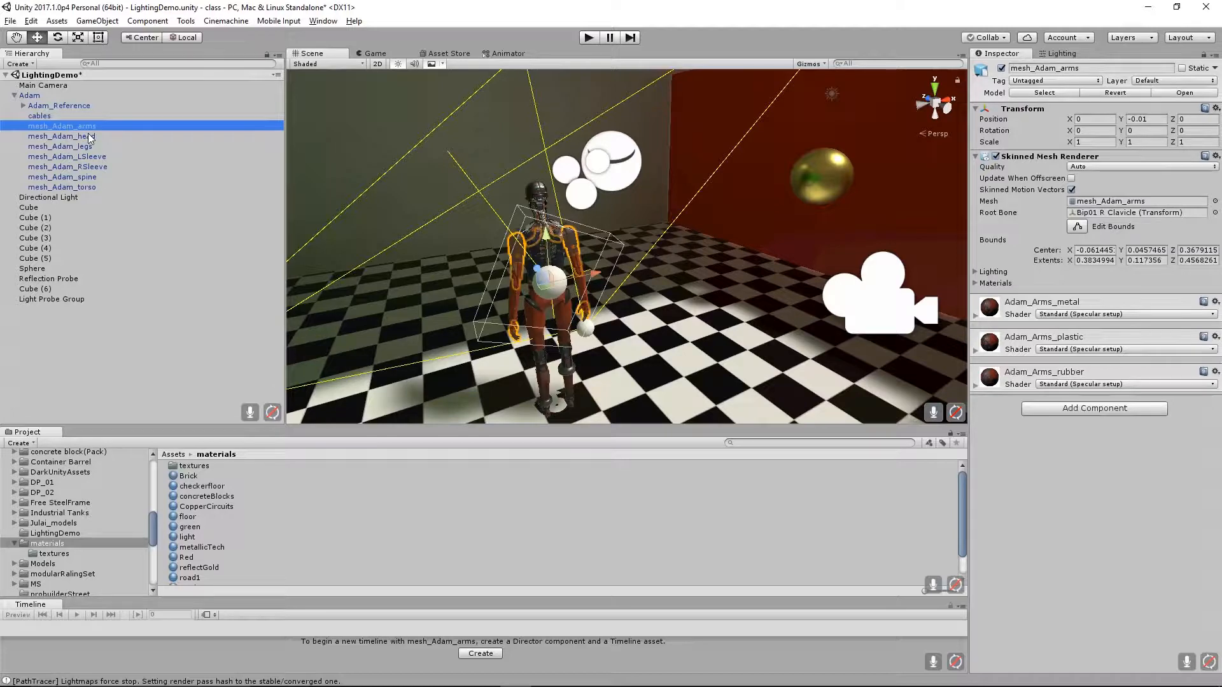
left_click(31, 95)
left_click(14, 95)
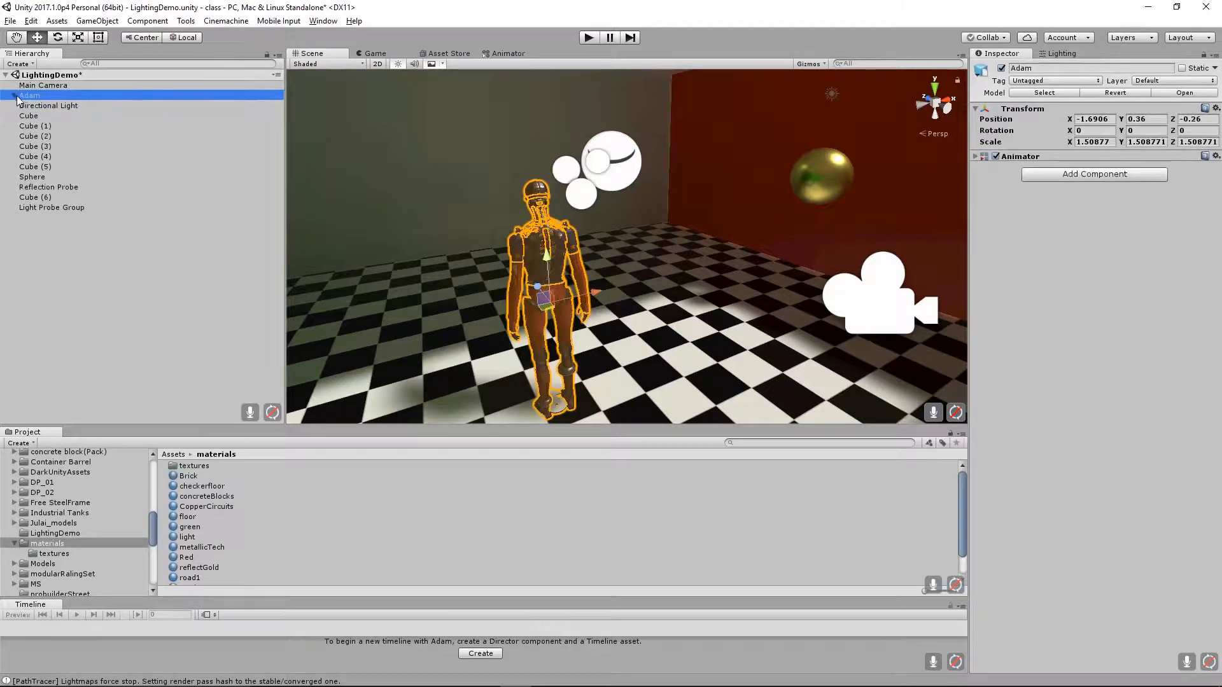
Move the Adam character along its X axis to 3.84 beside the red wall and check its lighting from the front.
left_click_drag(776, 175, 843, 294, "alt")
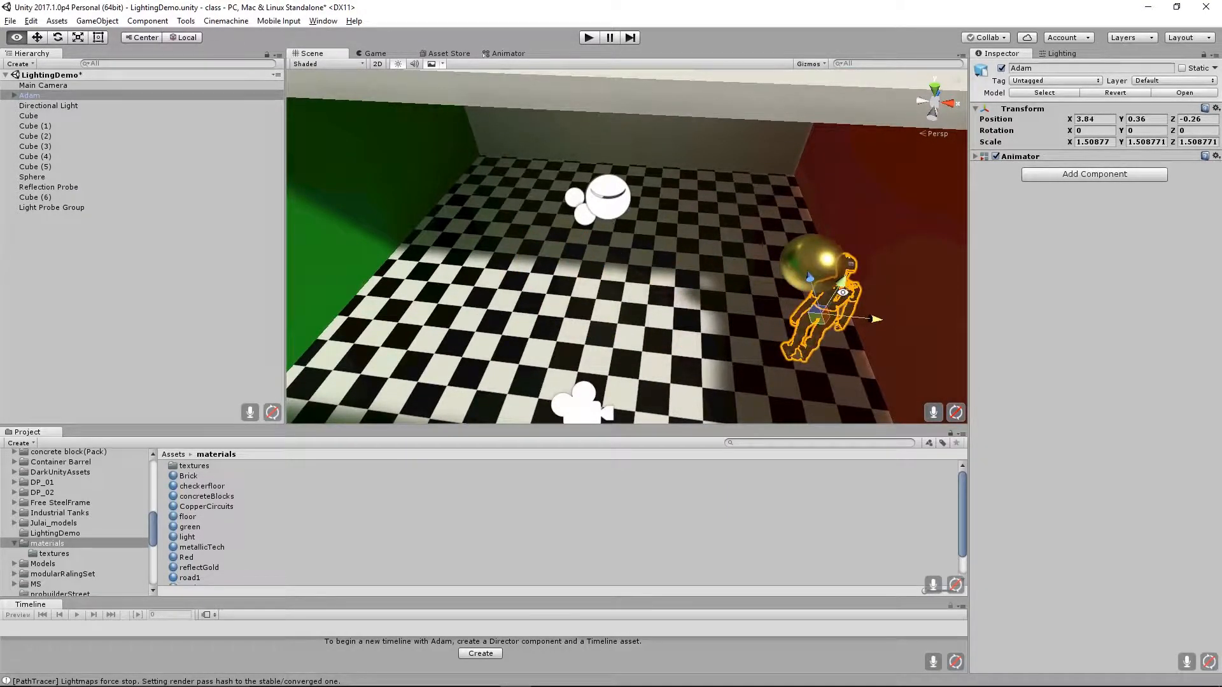
middle_click_drag(843, 294, 742, 242)
left_click_drag(742, 241, 649, 130, "alt")
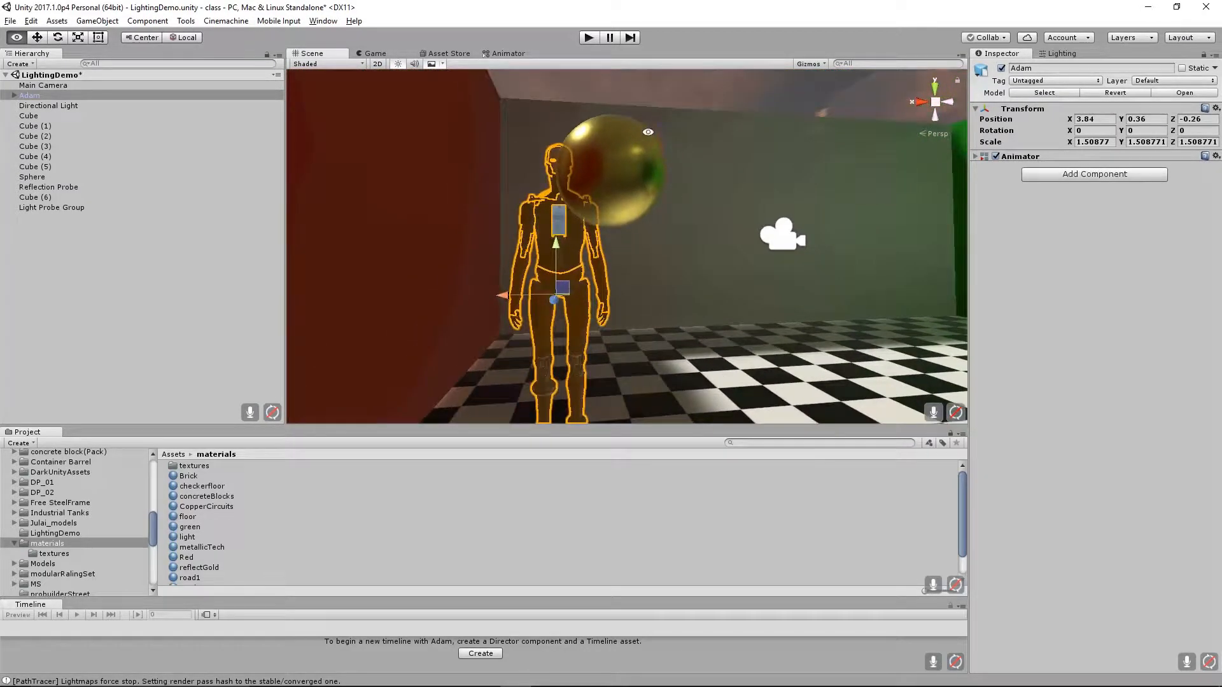
left_click(662, 96)
left_click_drag(601, 229, 671, 181, "alt")
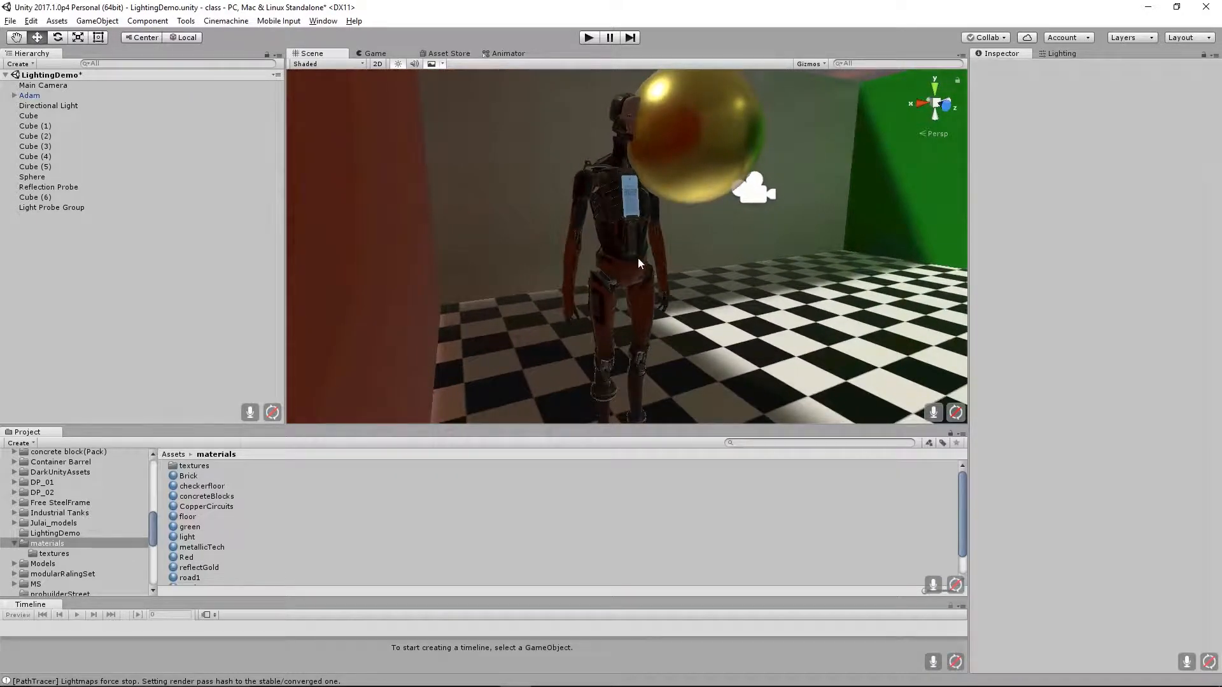
Move the Adam character along its X axis to about -5.02, next to the green wall.
left_click(623, 249)
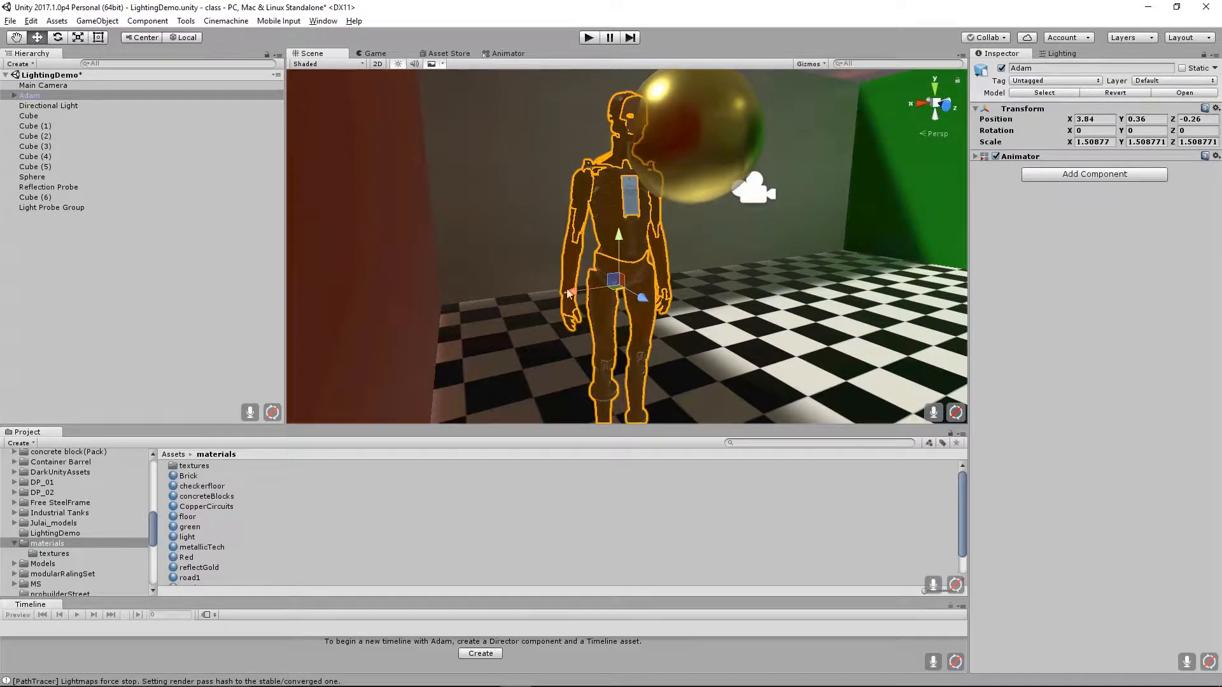
left_click_drag(568, 295, 1050, 118, "alt")
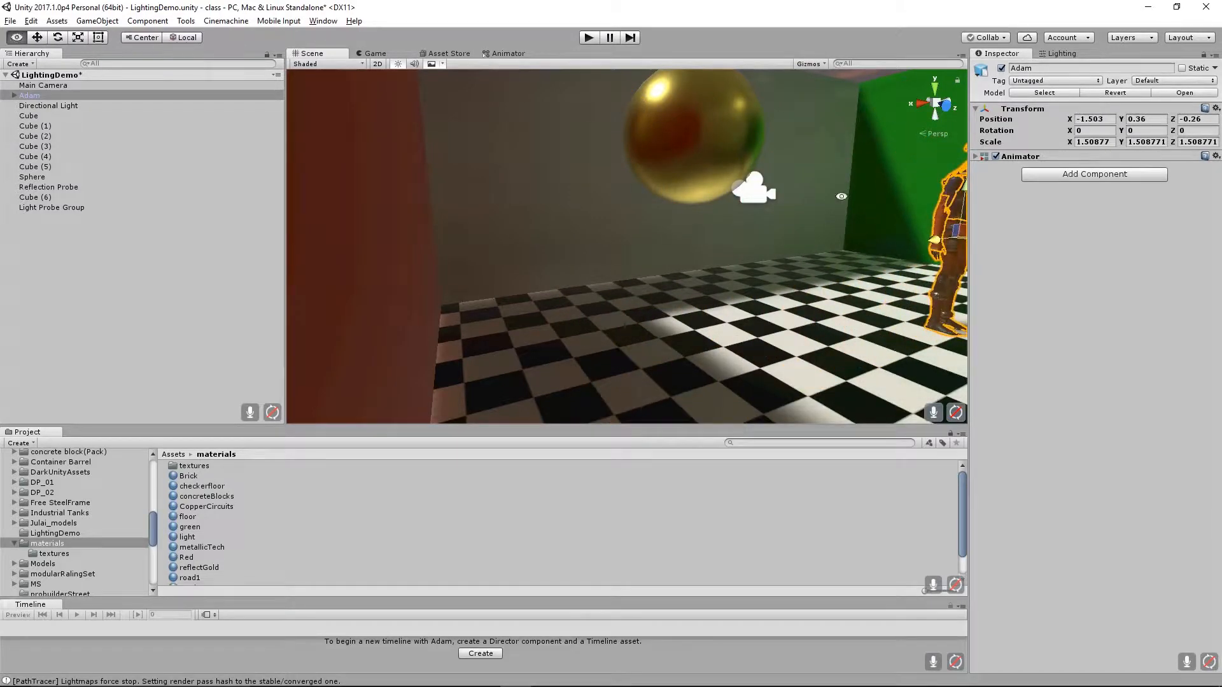
middle_click_drag(840, 197, 464, 239)
left_click_drag(693, 262, 866, 225)
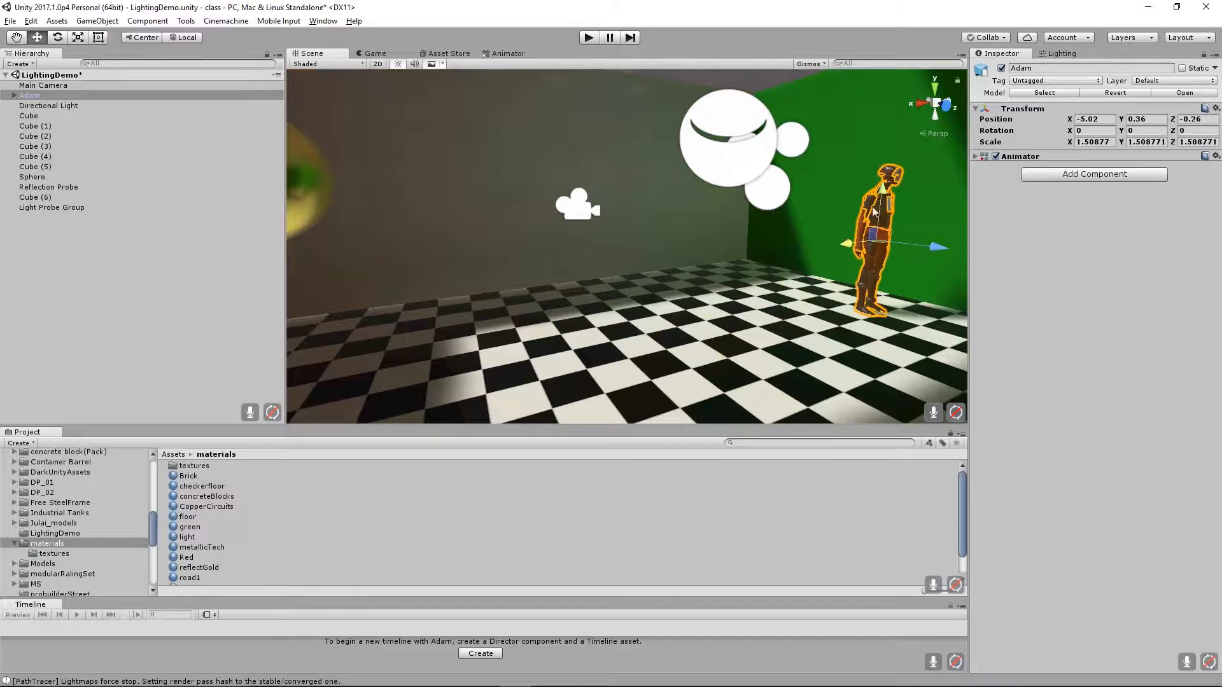
middle_click_drag(941, 274, 835, 240)
left_click_drag(835, 245, 674, 133, "alt")
right_click_drag(674, 132, 636, 121, "alt")
middle_click_drag(636, 121, 658, 223)
right_click_drag(658, 223, 746, 253, "alt")
middle_click_drag(746, 252, 649, 193)
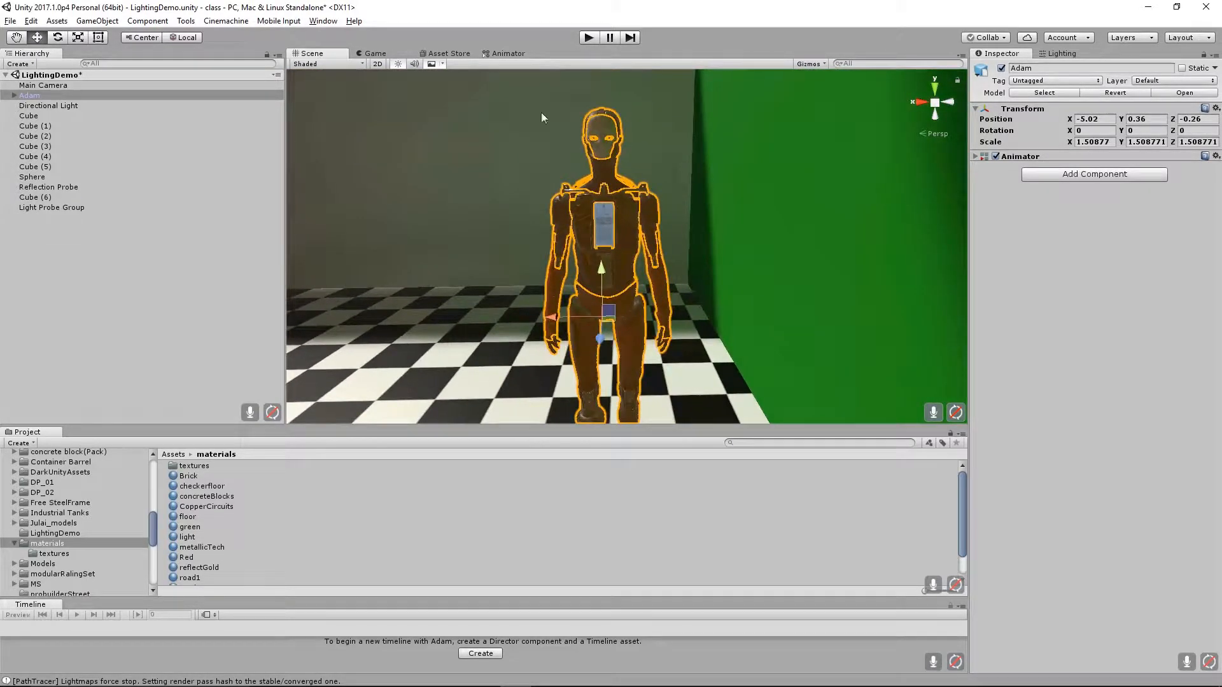
Deselect the character and examine from several angles how the green wall's bounced light affects its head and body.
left_click_drag(558, 195, 575, 123, "alt")
middle_click_drag(575, 123, 579, 204)
left_click(578, 126)
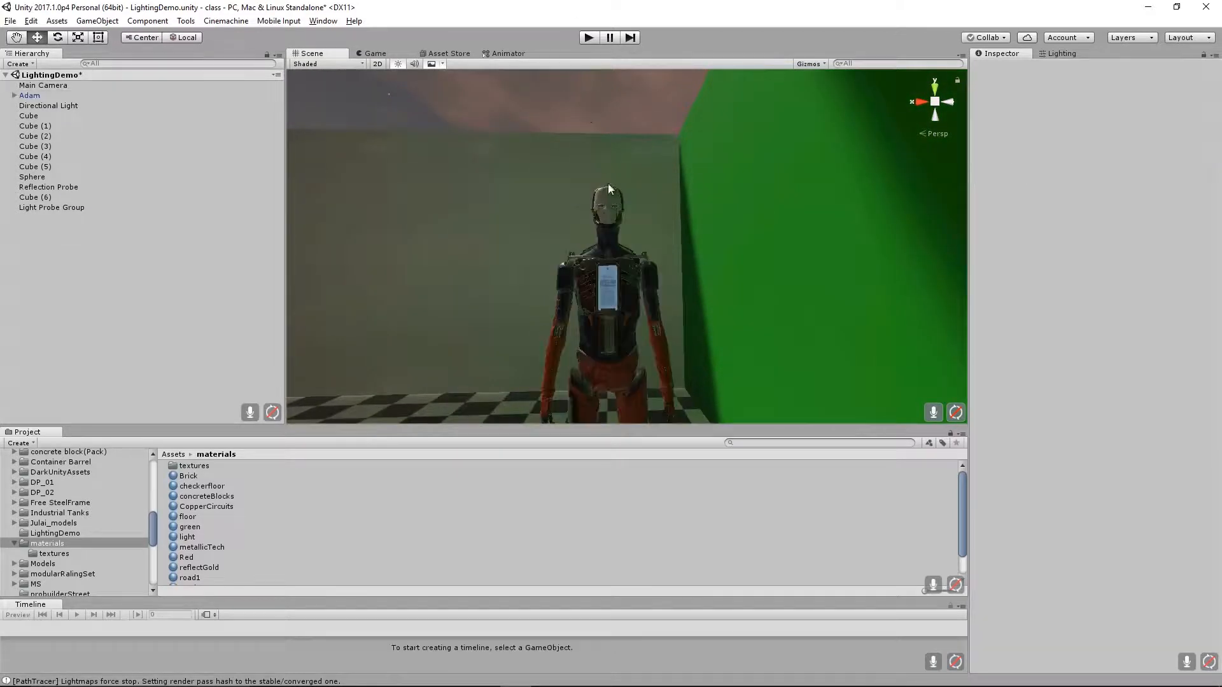
left_click_drag(581, 224, 661, 285, "alt")
right_click_drag(660, 285, 1039, 412, "alt")
left_click_drag(719, 295, 488, 141, "alt")
right_click_drag(717, 259, 502, 248, "alt")
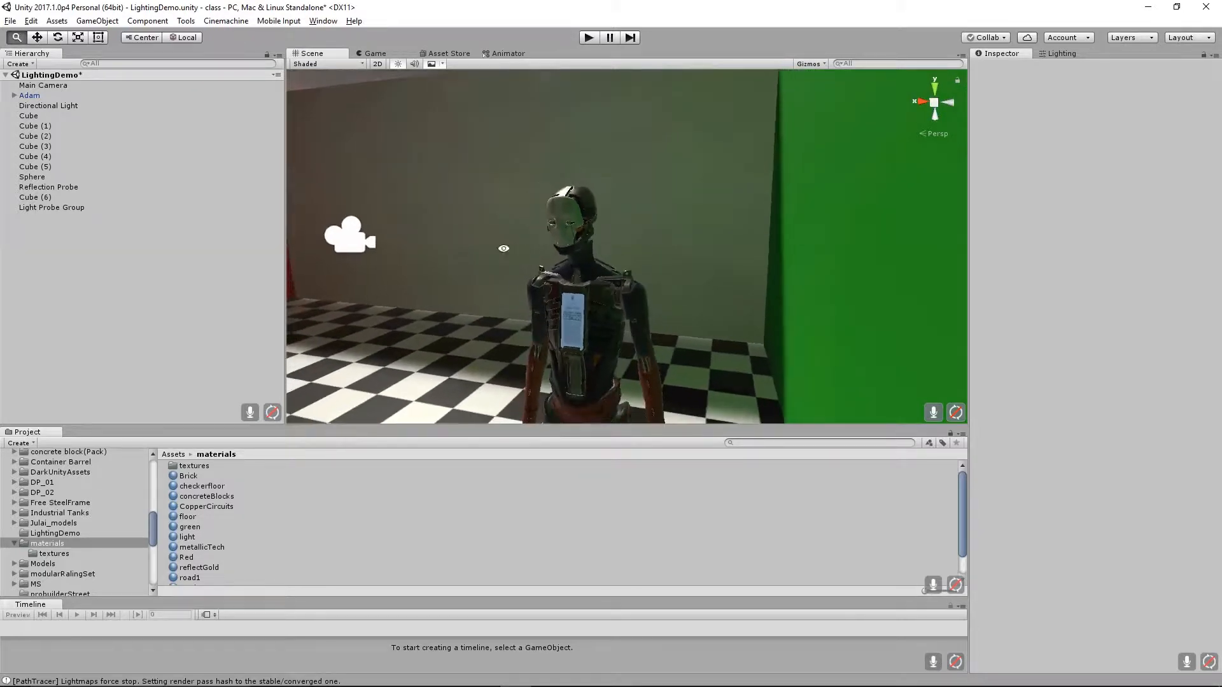
left_click_drag(502, 248, 654, 289, "alt")
middle_click_drag(605, 285, 665, 115)
right_click_drag(701, 281, 513, 280, "alt")
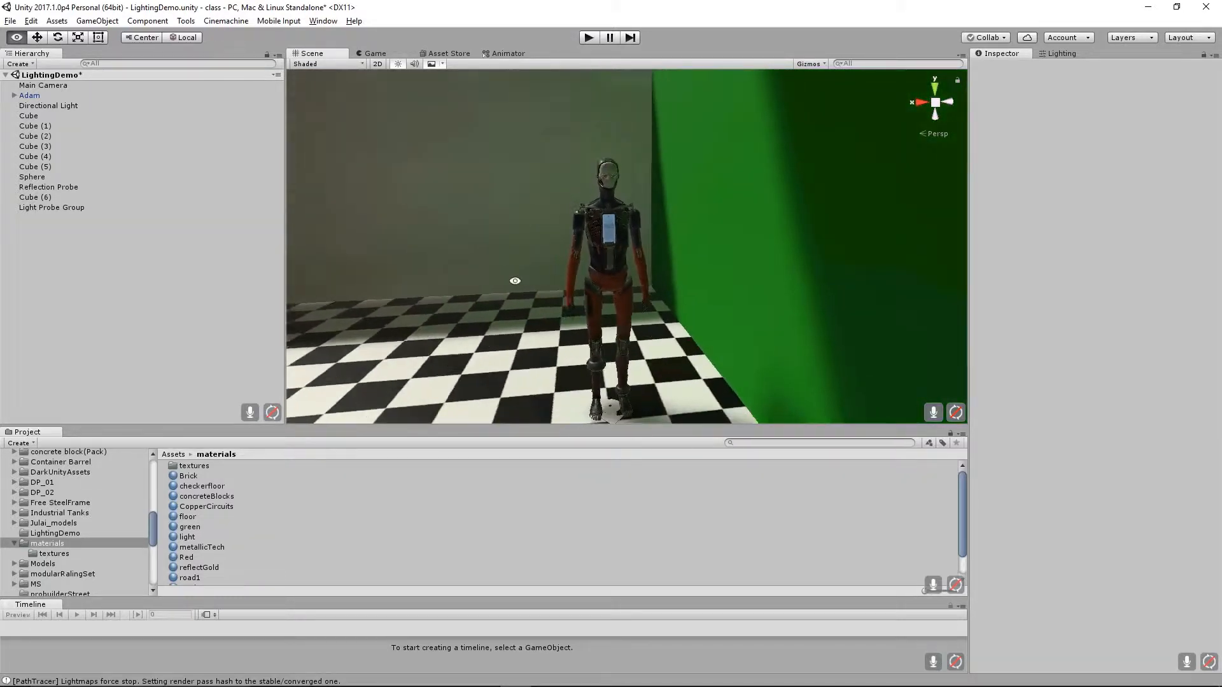
left_click_drag(512, 281, 1031, 322, "alt")
right_click_drag(686, 285, 576, 264, "alt")
left_click_drag(804, 275, 592, 305, "alt")
Move the Adam character along its X axis to about -4.26, slightly away from the green wall.
left_click(485, 278)
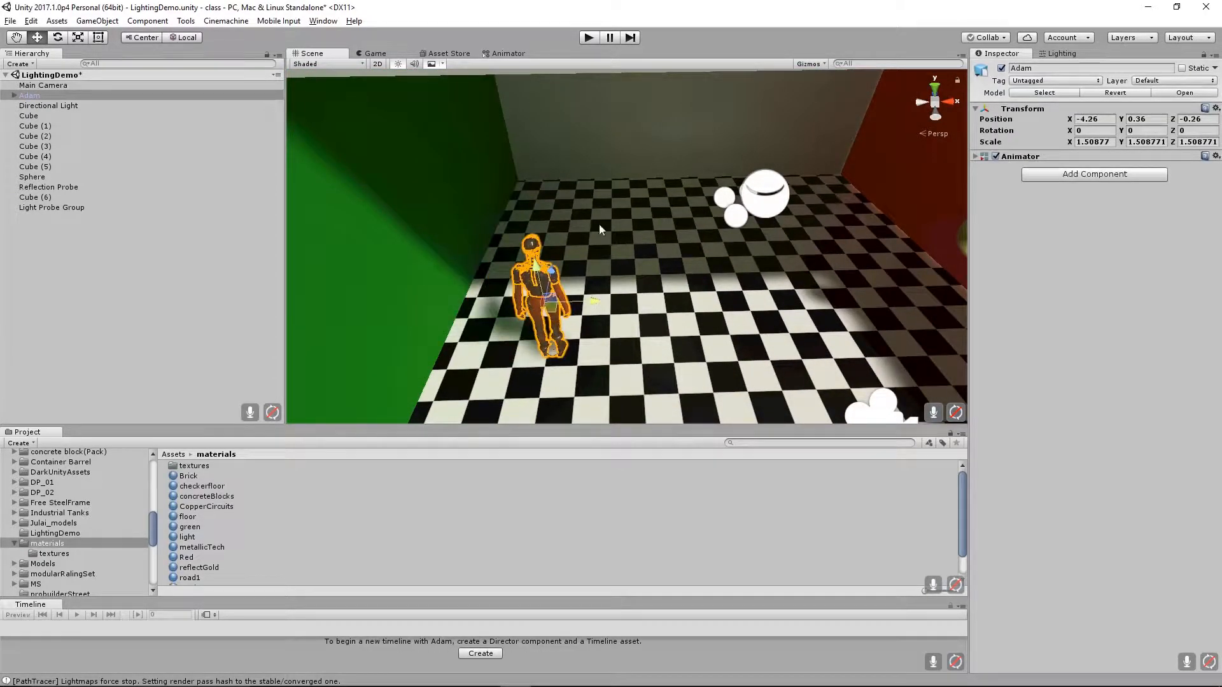
left_click_drag(750, 280, 685, 208, "alt")
middle_click_drag(685, 207, 678, 285, "alt")
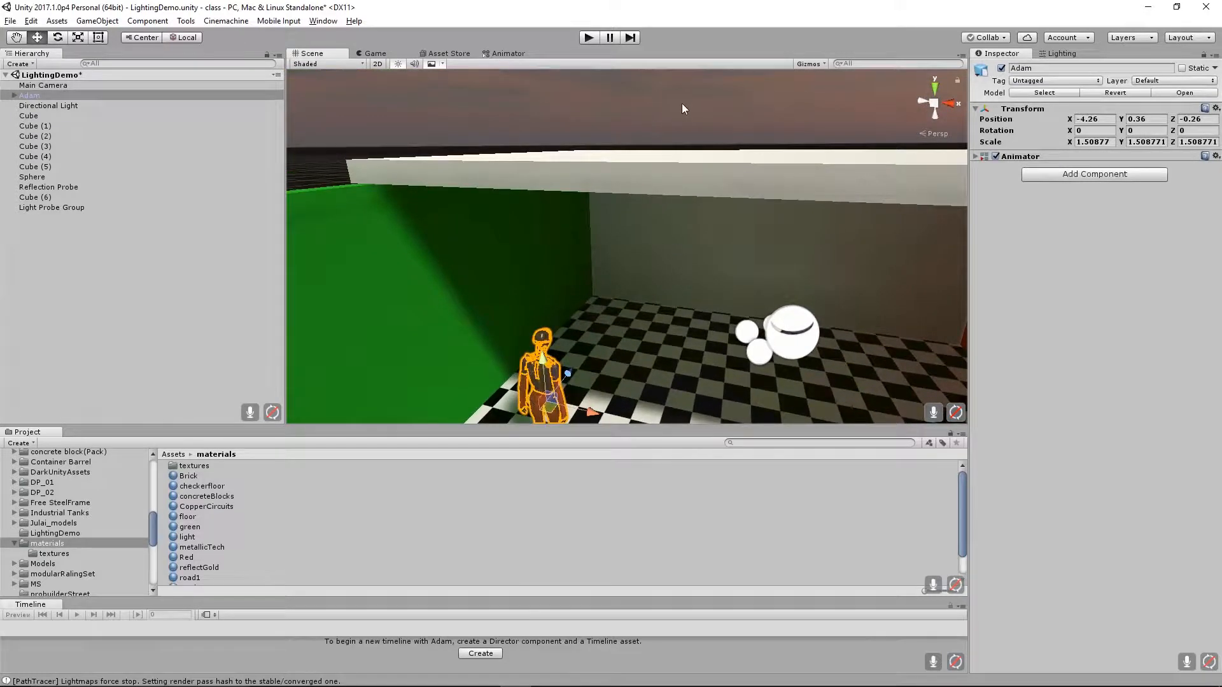
Check the renderer settings and material of the square light panel on the ceiling, then clear the selection.
left_click(686, 107)
left_click_drag(731, 247, 726, 185, "alt")
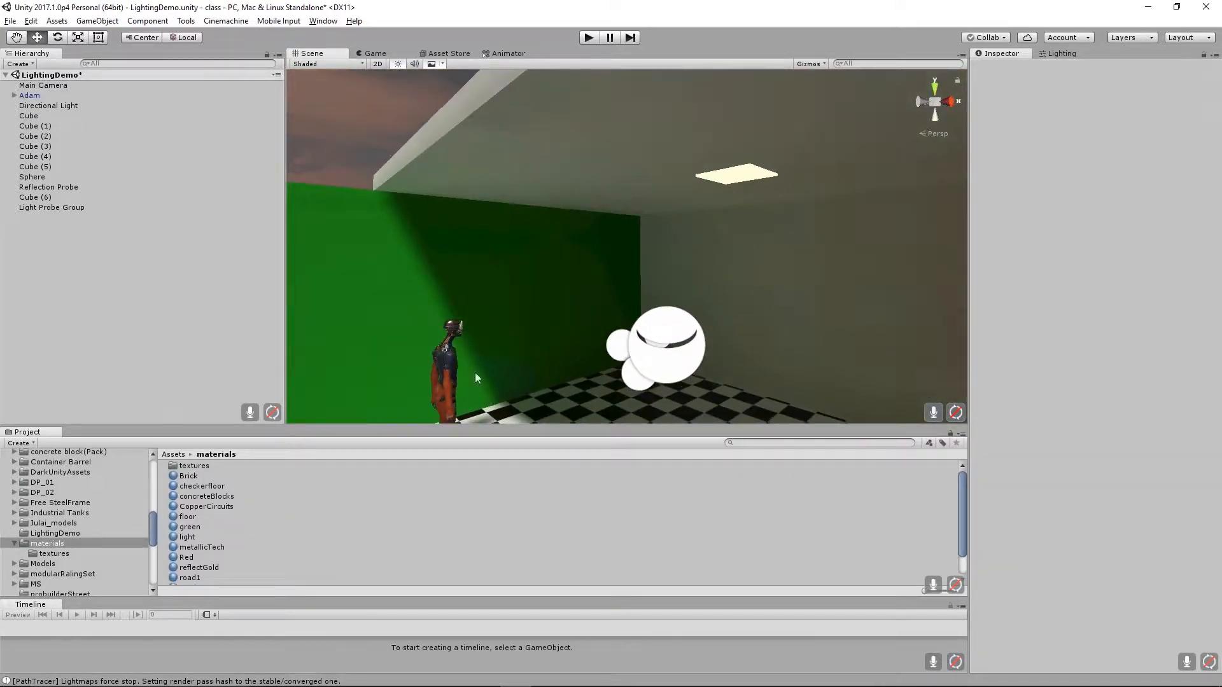
left_click(730, 178)
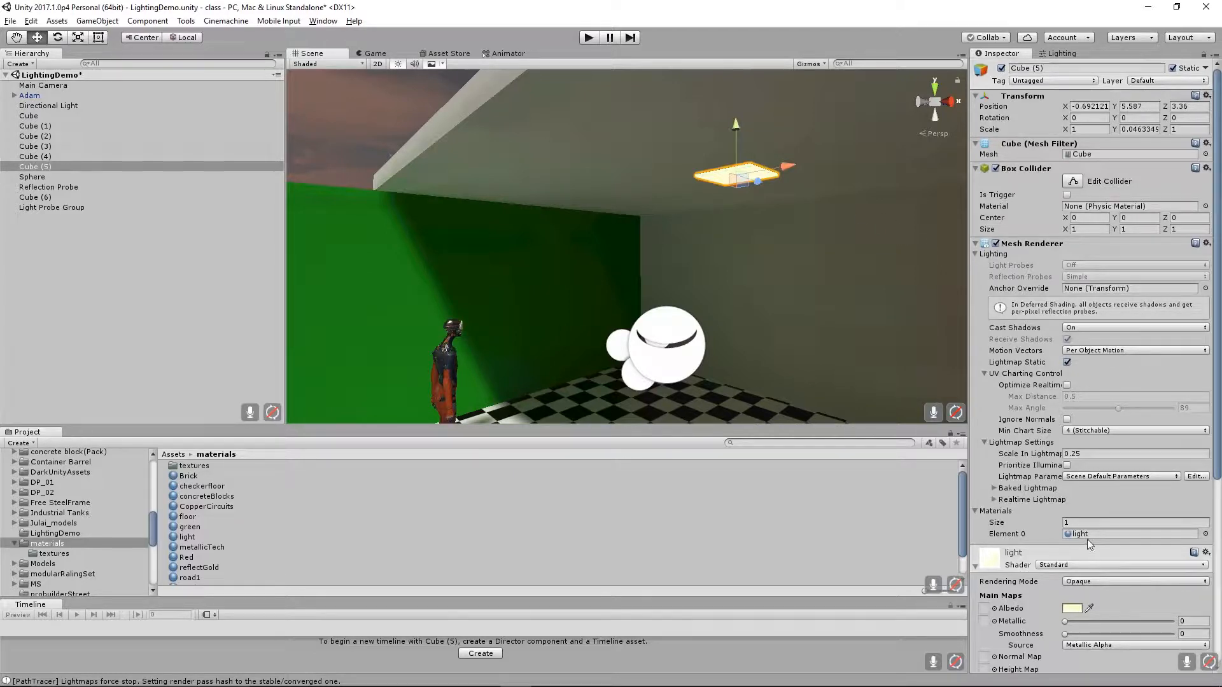
left_click(377, 131)
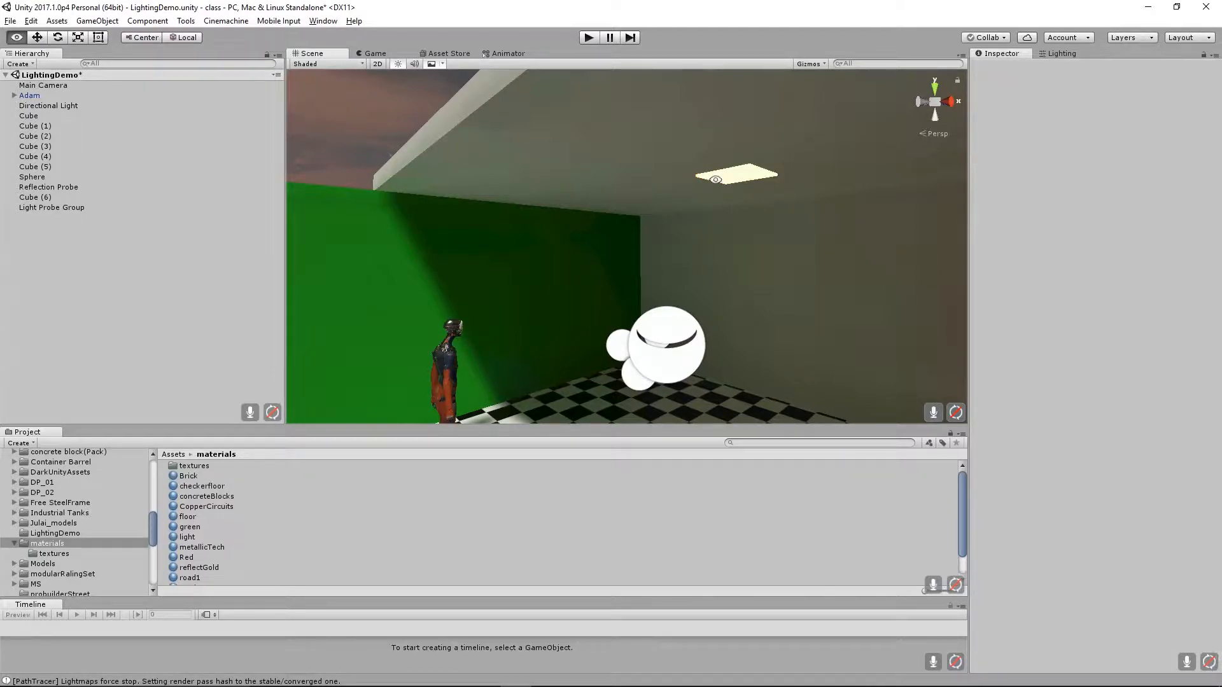
Try a reflective red wall by setting the Red material's Metallic to about 0.935 and Smoothness to about 0.959.
left_click_drag(376, 131, 824, 258, "alt")
left_click(853, 257)
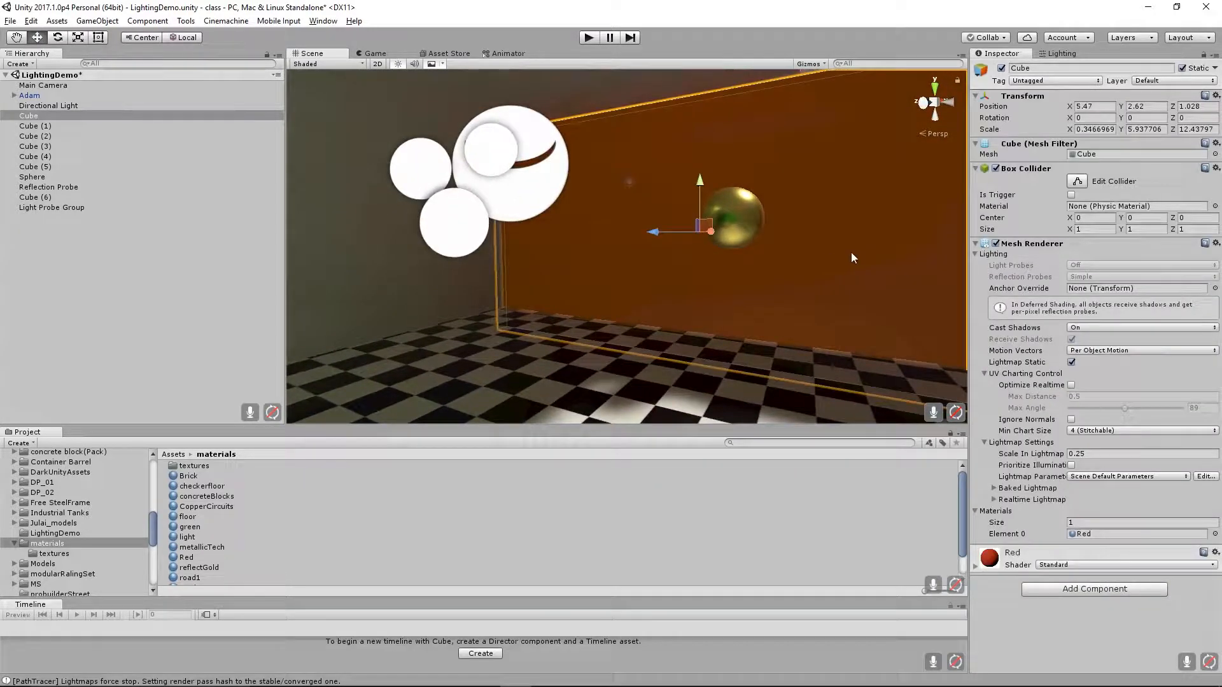
left_click(976, 569)
scroll(1086, 568, "down", 3)
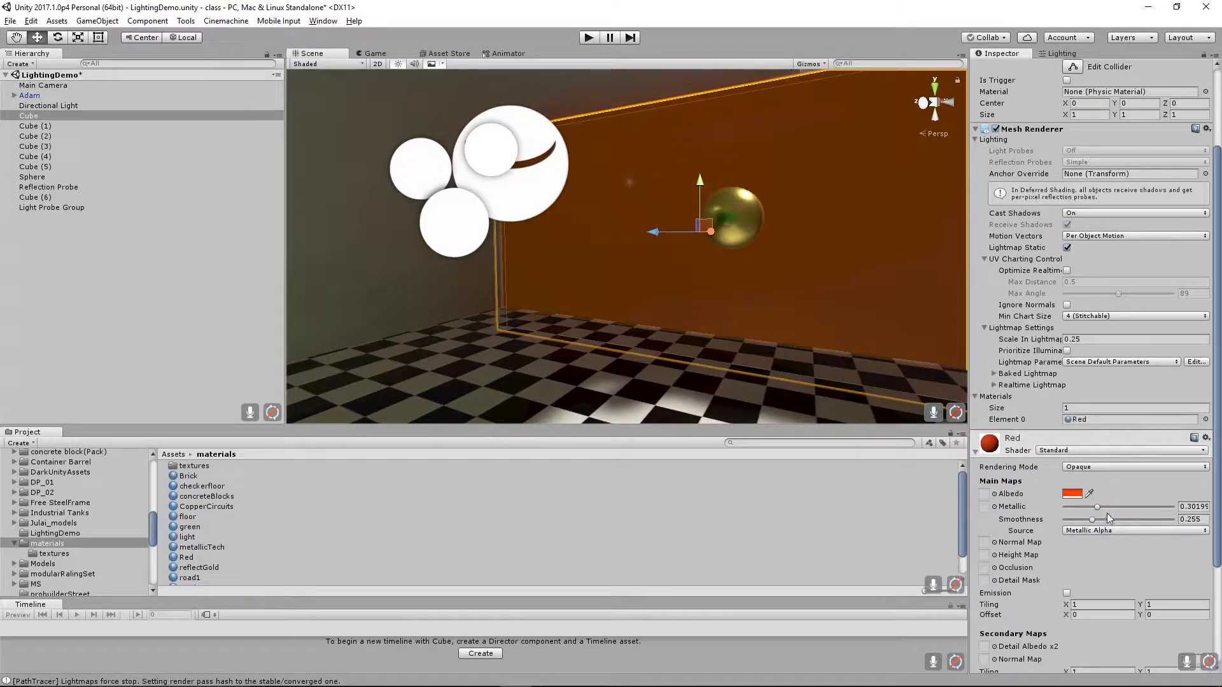
left_click_drag(1100, 509, 1167, 509)
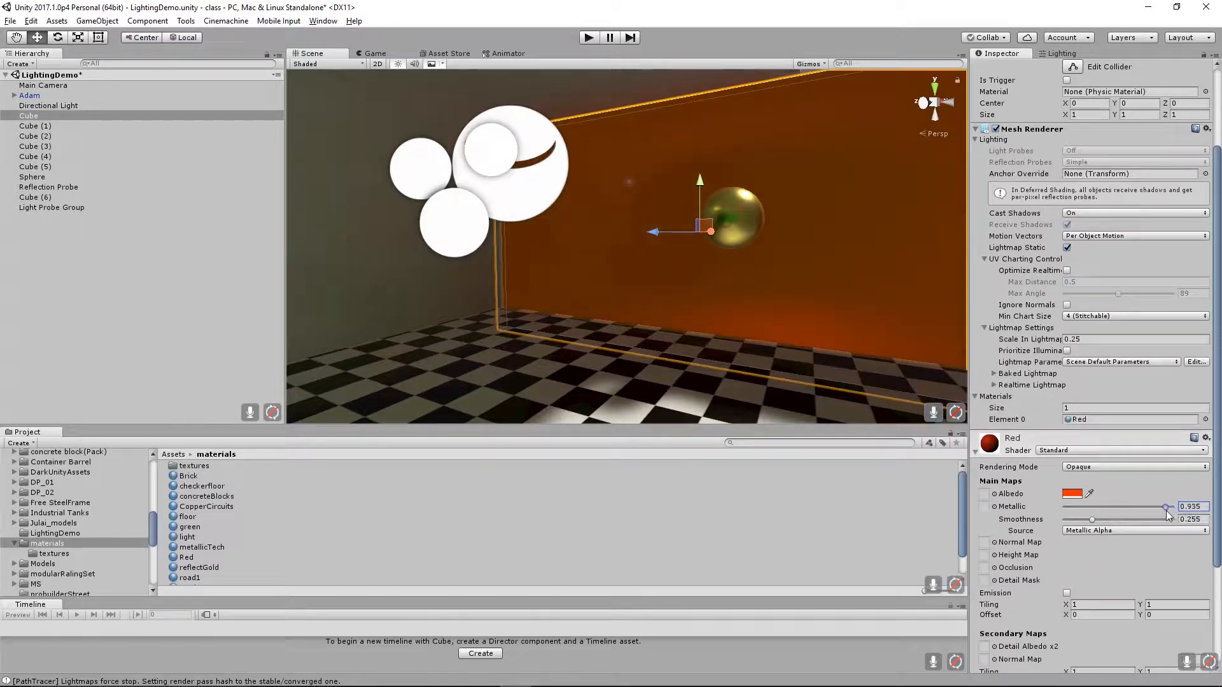
left_click_drag(1095, 521, 1165, 527)
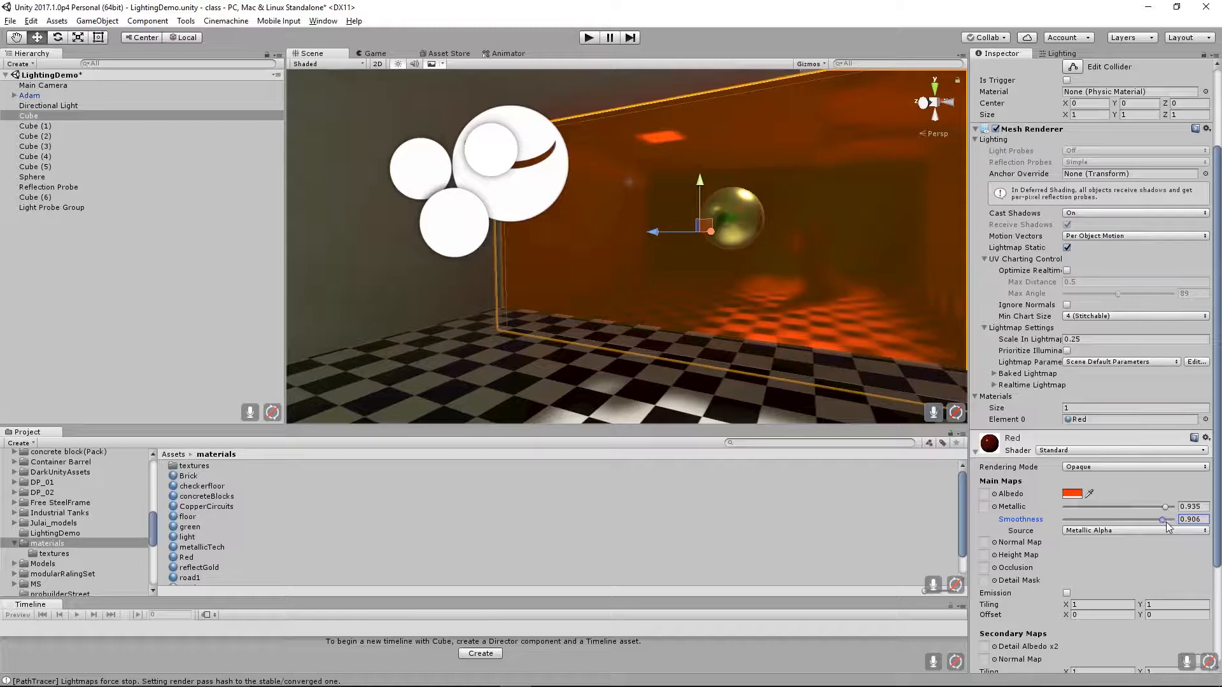
left_click_drag(883, 303, 939, 321, "alt")
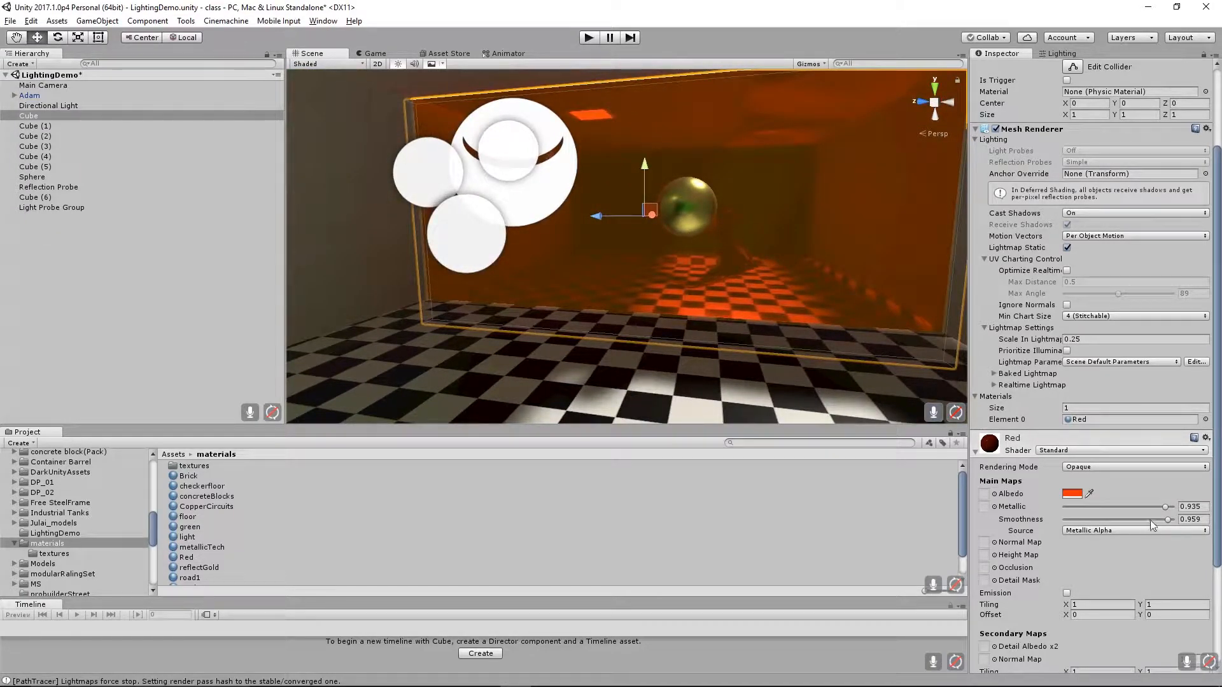
Lower the Red material's Metallic to about 0.432 and Smoothness to about 0.131, then deselect the wall.
left_click_drag(1170, 517, 1144, 521)
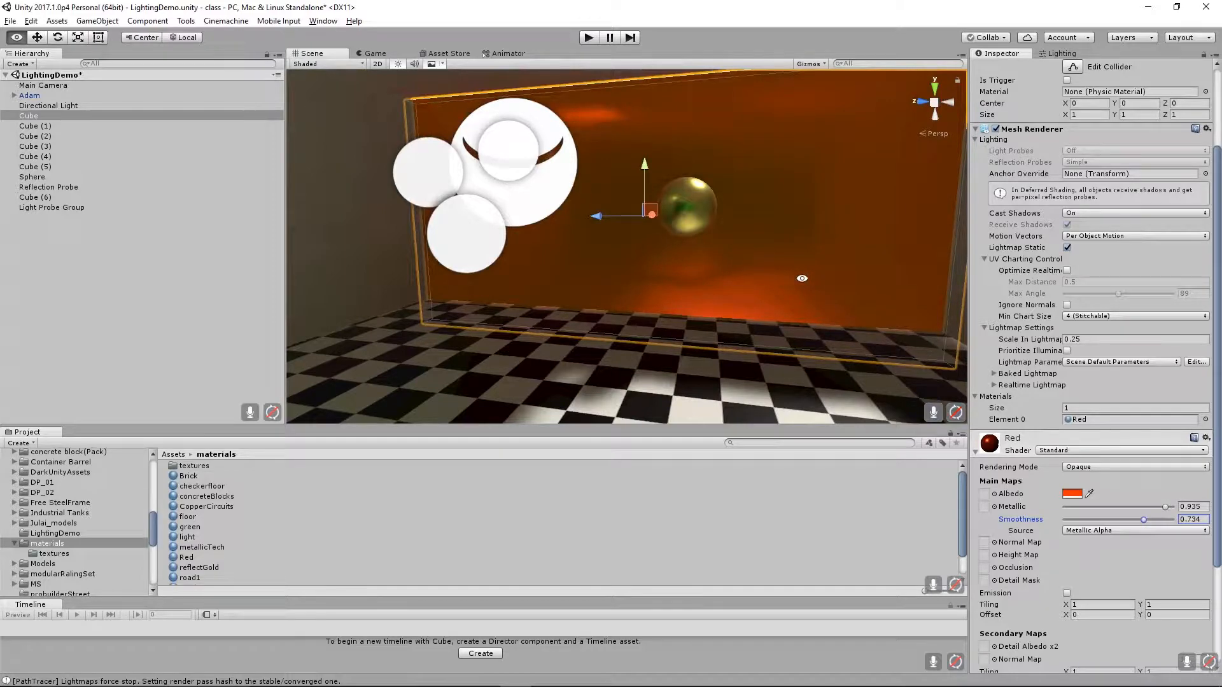
left_click_drag(800, 277, 777, 271, "alt")
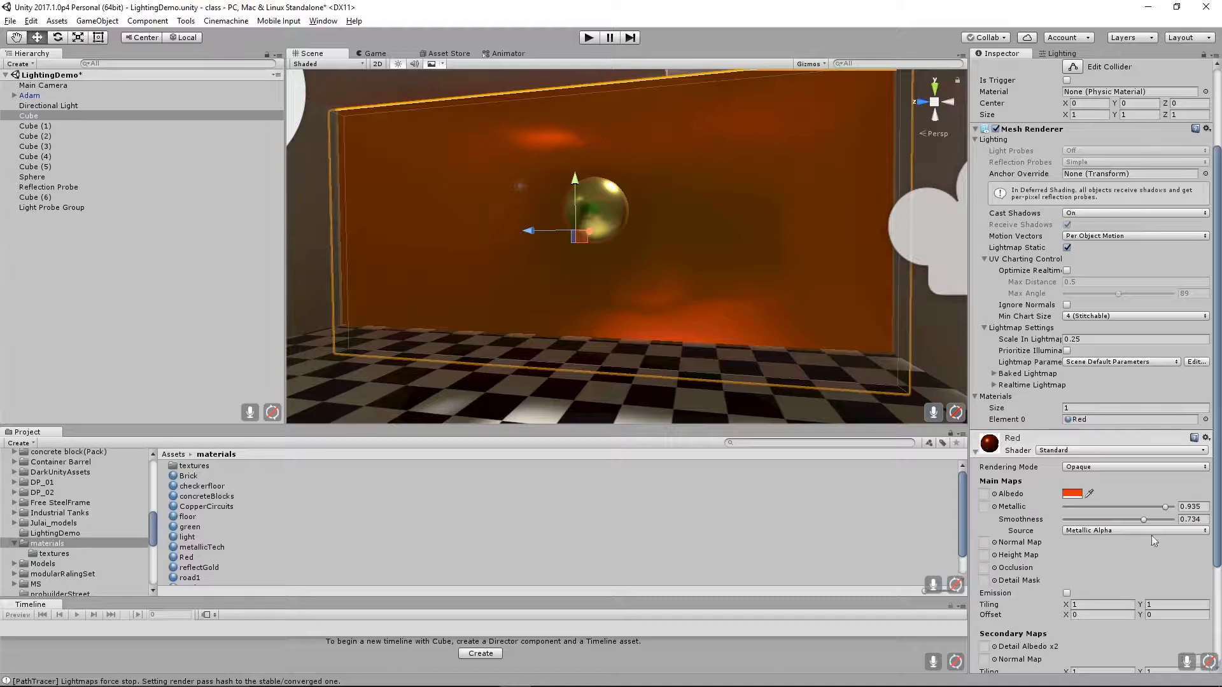
left_click_drag(1164, 507, 1078, 519)
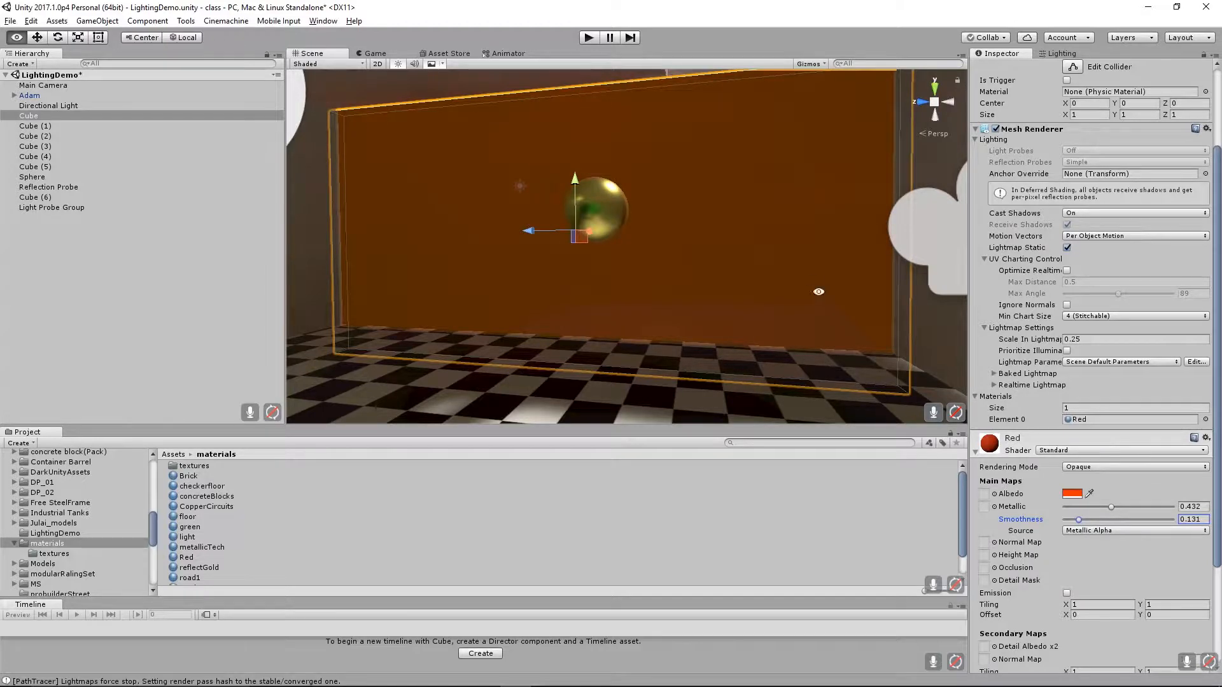
left_click_drag(819, 292, 814, 369, "alt")
left_click(779, 84)
Move the gold sphere along its X axis to about 3.702, closer to the red wall.
left_click_drag(785, 280, 679, 406, "alt")
left_click(716, 308)
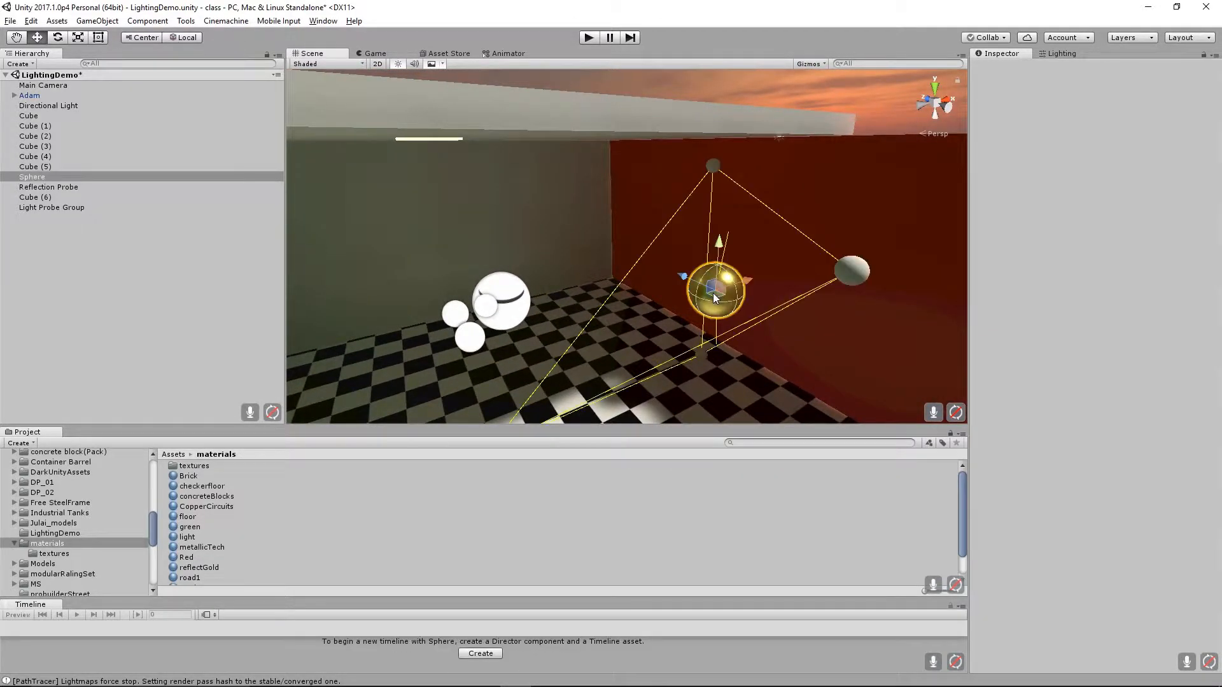
left_click_drag(756, 319, 556, 357, "alt")
scroll(559, 269, "up", 5)
middle_click_drag(732, 312, 509, 210)
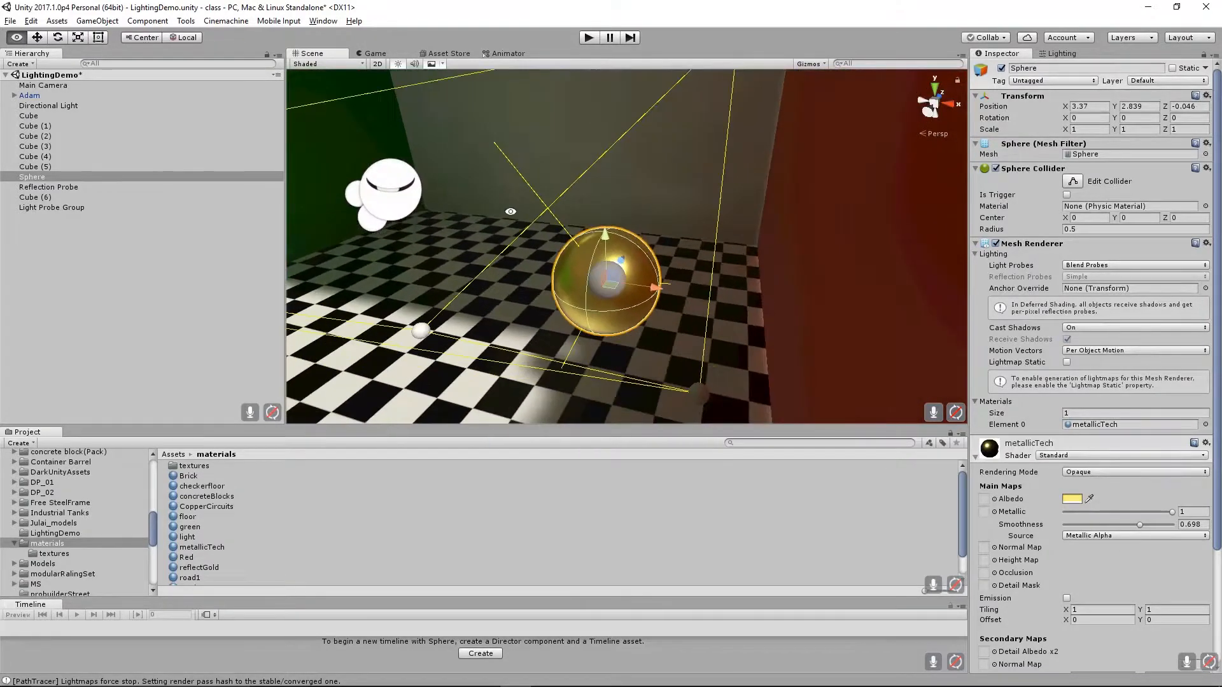
right_click_drag(509, 210, 780, 368, "alt")
left_click_drag(643, 303, 757, 360)
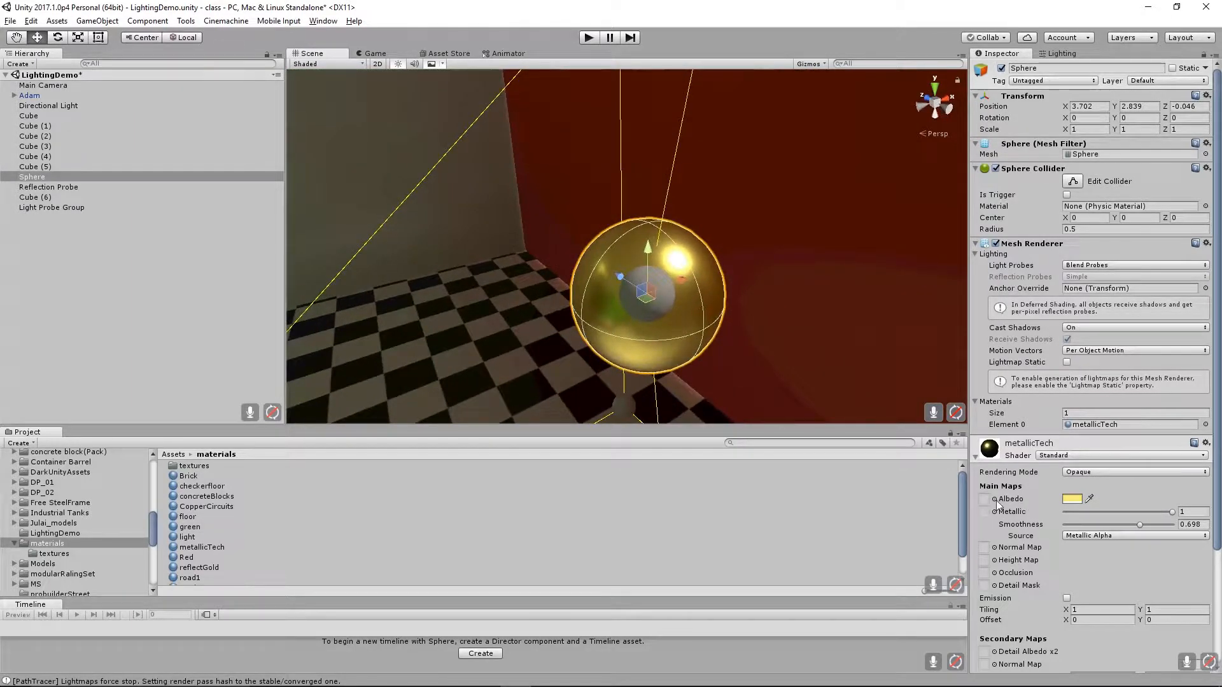
Assign the CopperCircuitsDiffuse texture to the albedo of the sphere's metallicTech material and inspect the sphere up close.
left_click(994, 499)
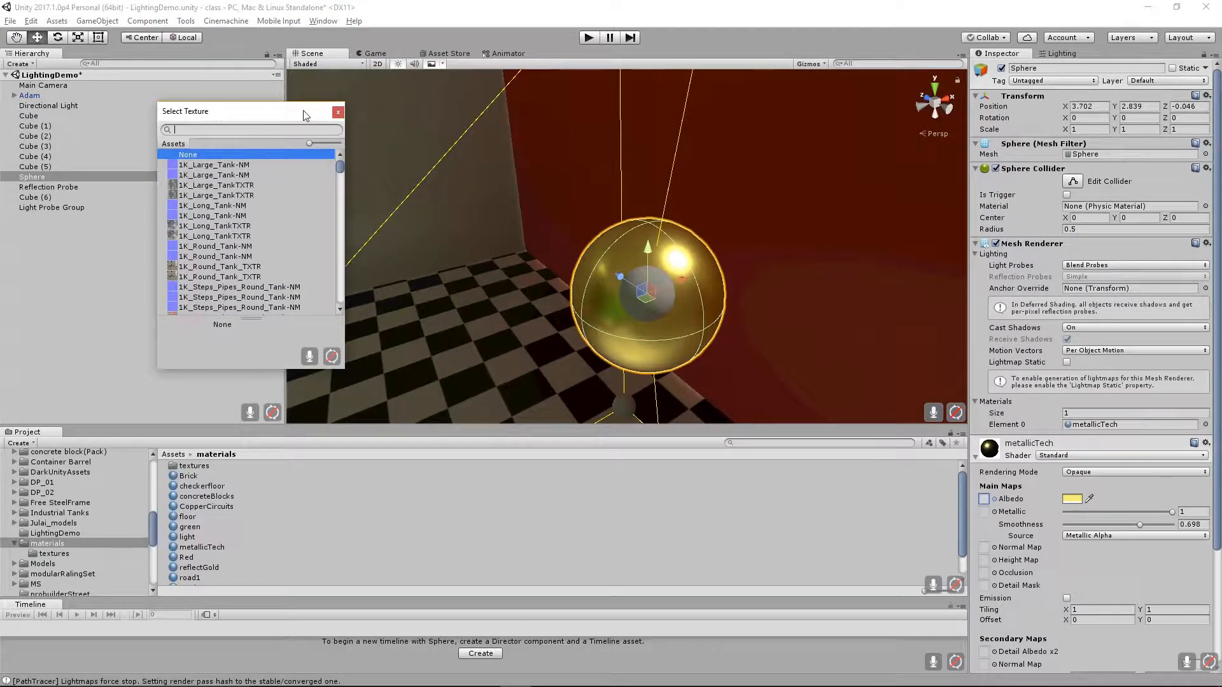
type("copper")
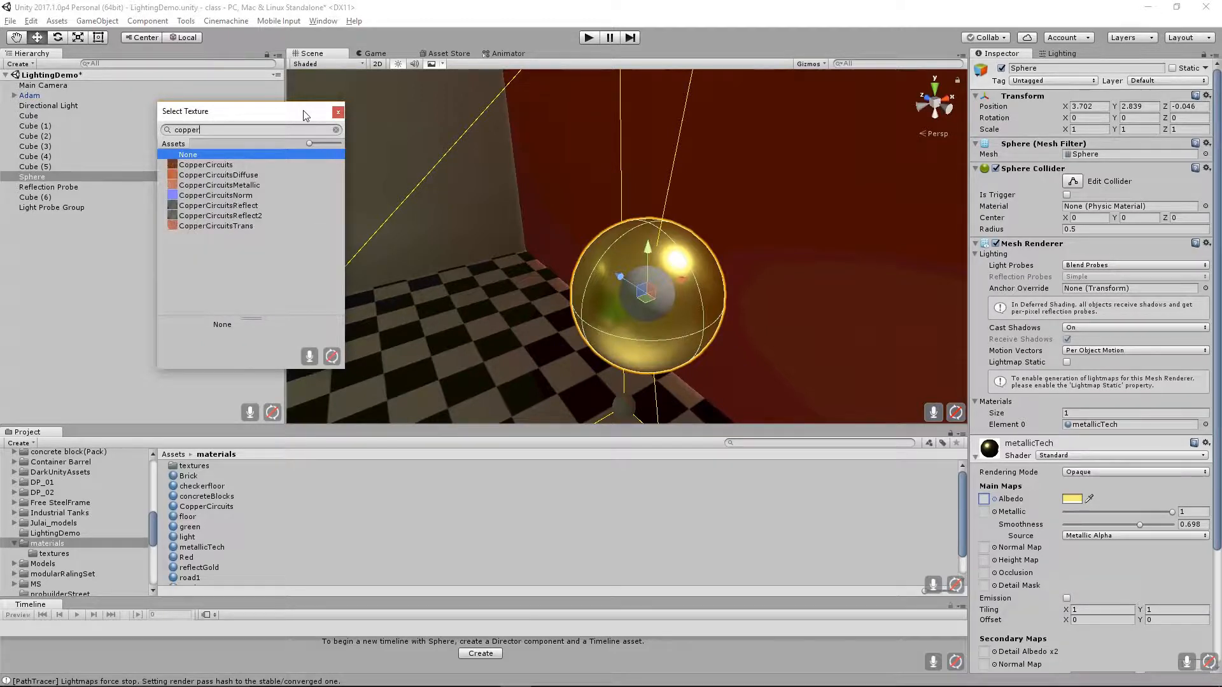
left_click(191, 175)
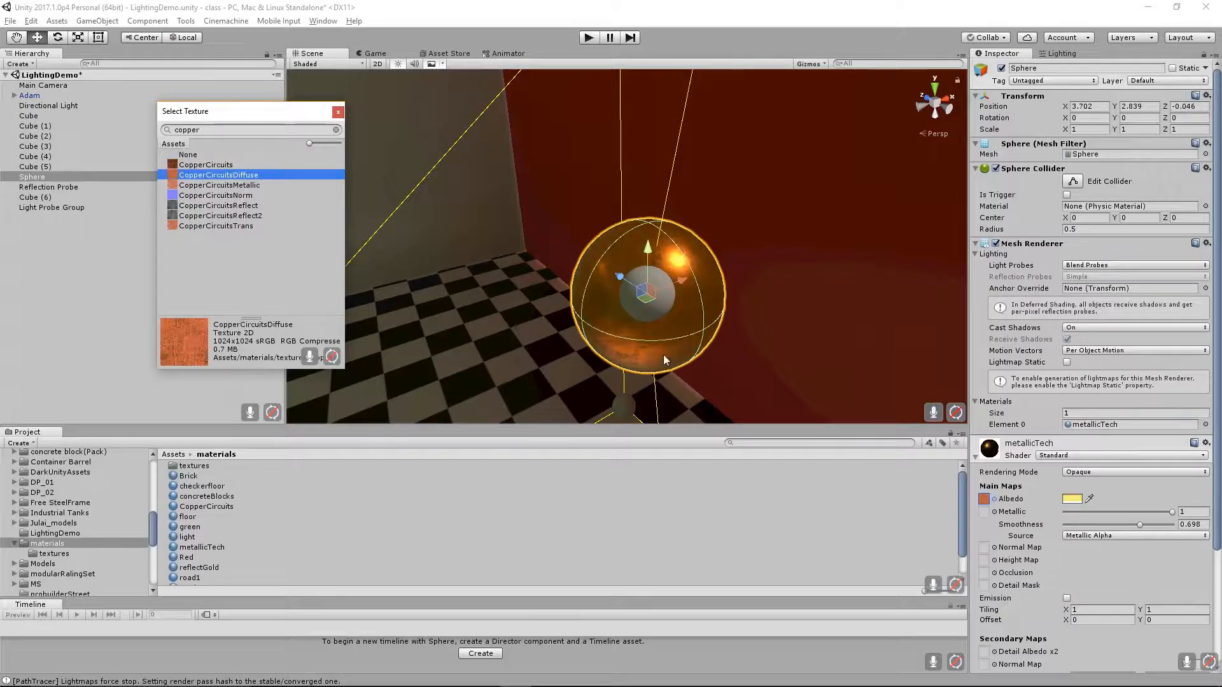
left_click(682, 342, "alt")
left_click_drag(633, 312, 545, 219, "alt")
right_click_drag(546, 219, 761, 376, "alt")
left_click_drag(761, 376, 760, 276, "alt")
left_click_drag(655, 299, 558, 292, "alt")
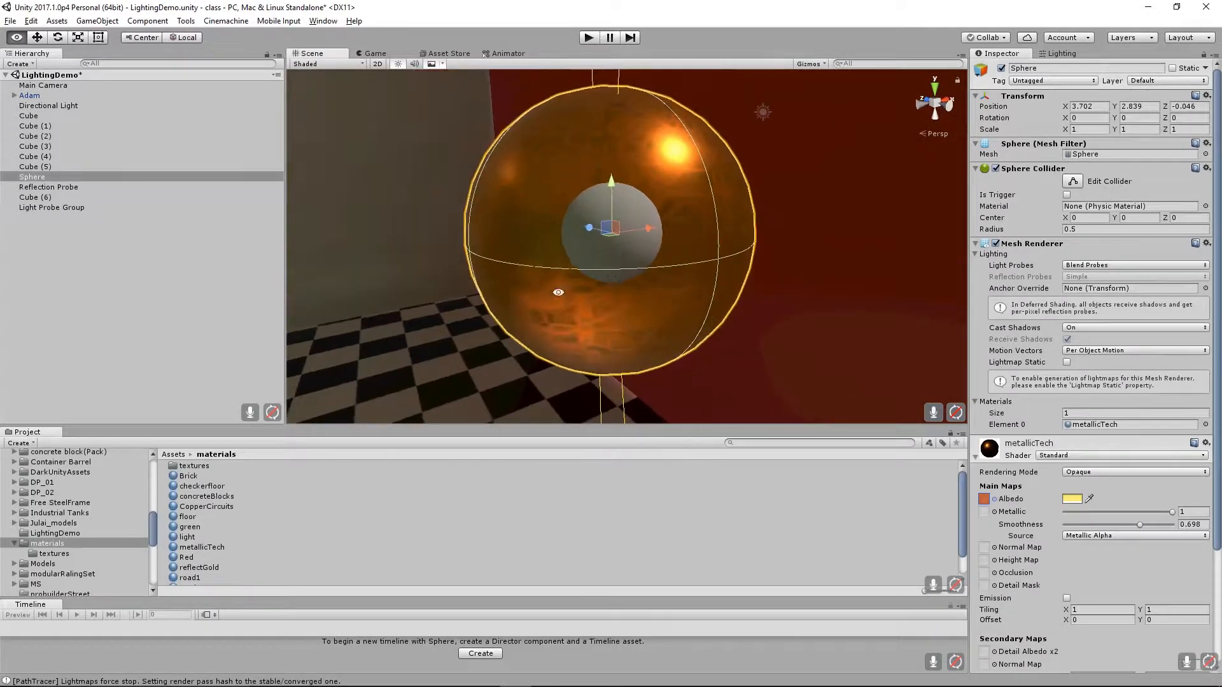
Compare the copper circuit textures in the textures folder, then review the metallicTech material's properties.
left_click(55, 554)
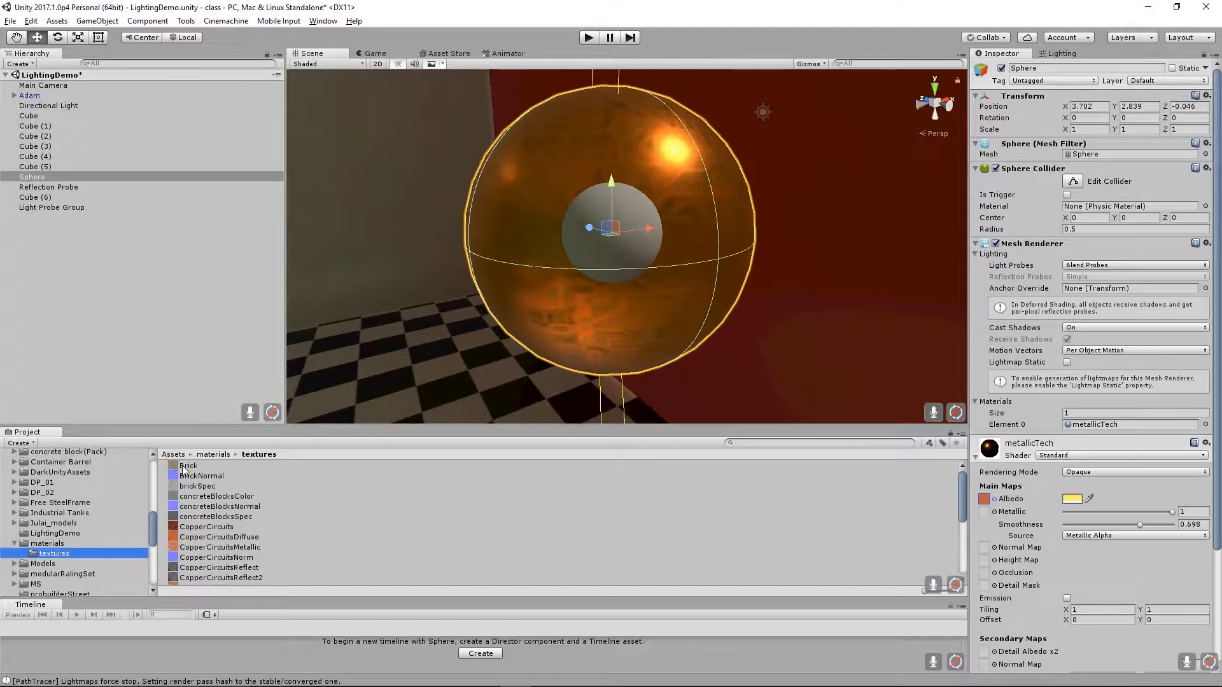
left_click(184, 467)
left_click(204, 536)
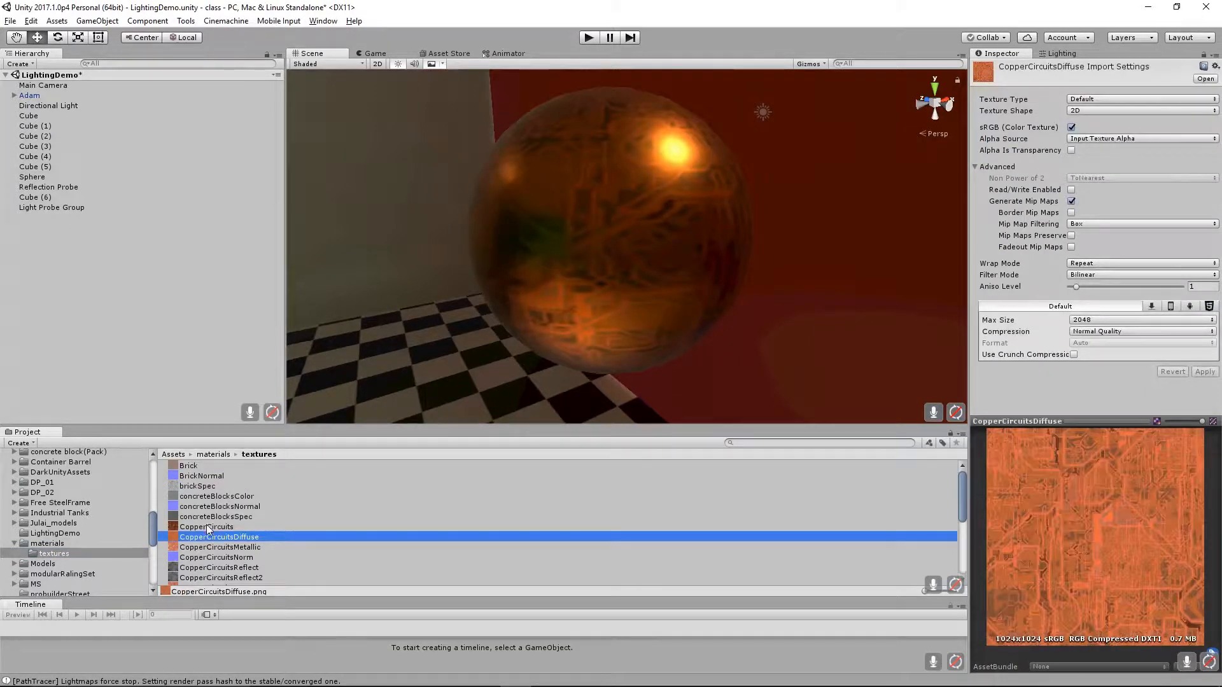
left_click(207, 526)
left_click(221, 537)
left_click(48, 543)
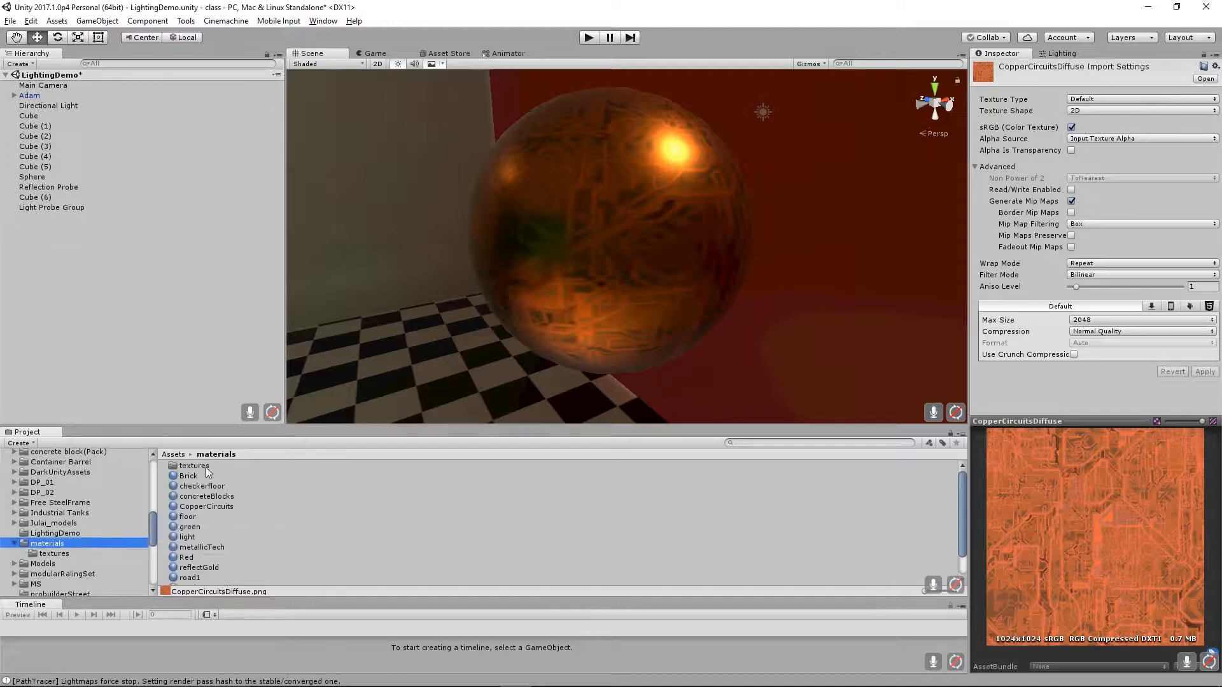
left_click(197, 548)
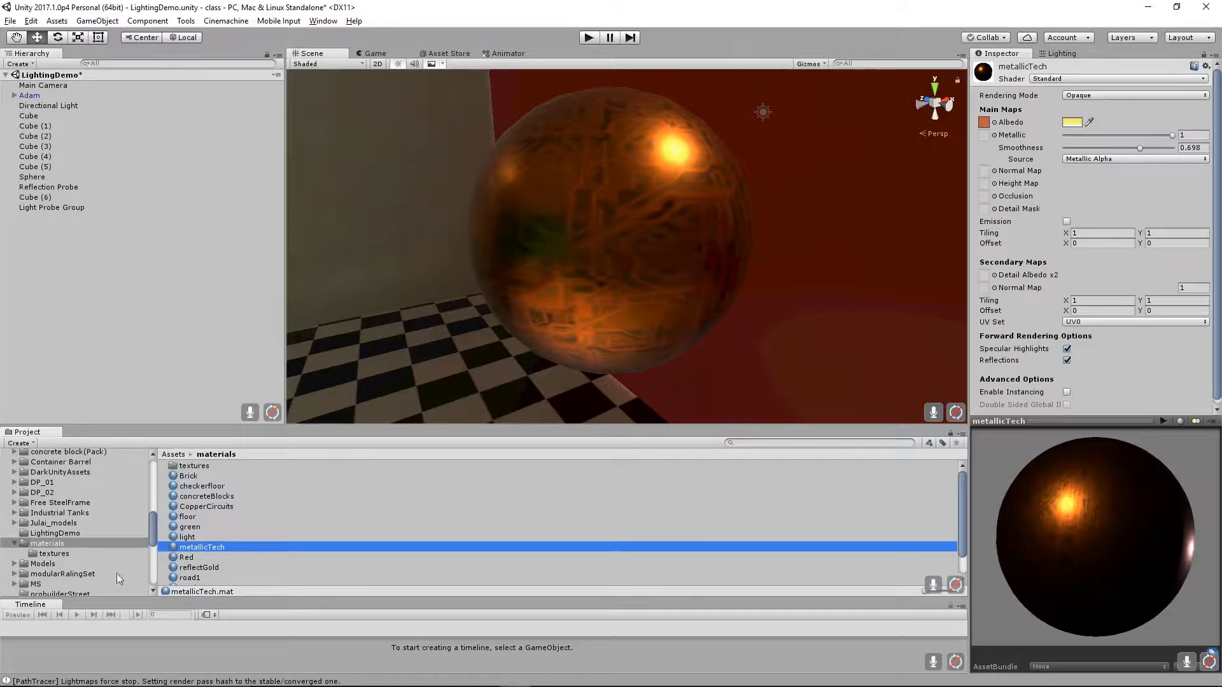
Inspect the CopperCircuitsDiffuse and CopperCircuitsMetallic textures and the existing CopperCircuits material.
left_click(50, 555)
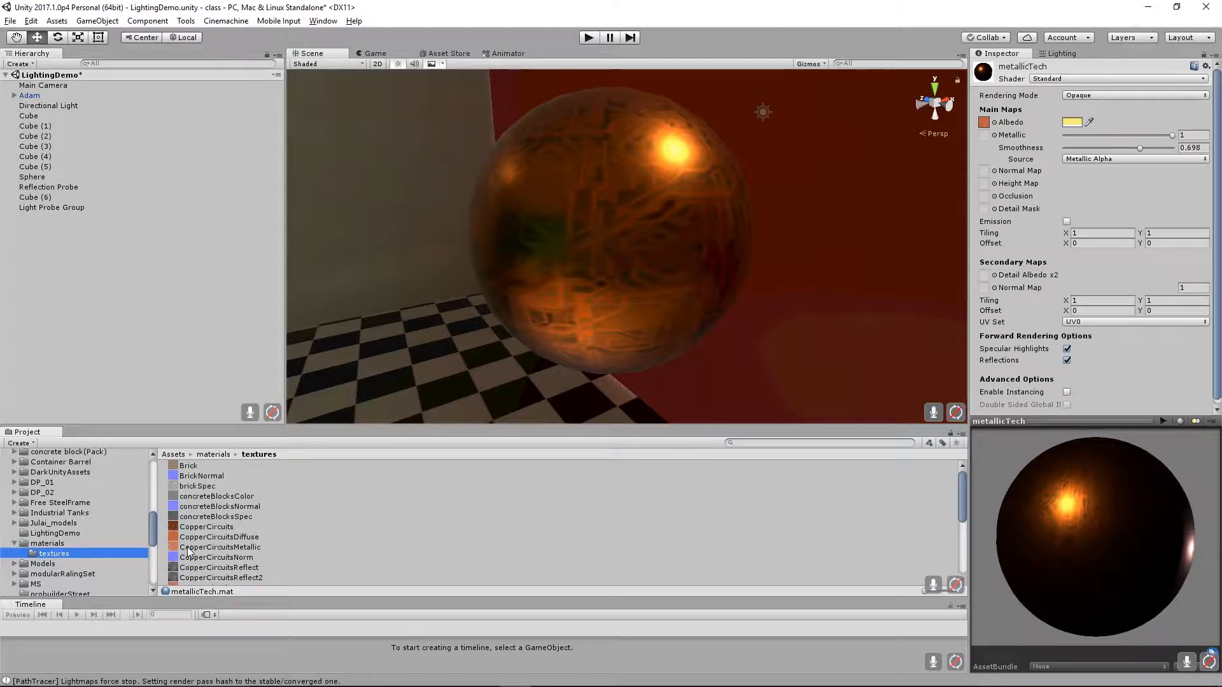
left_click(211, 538)
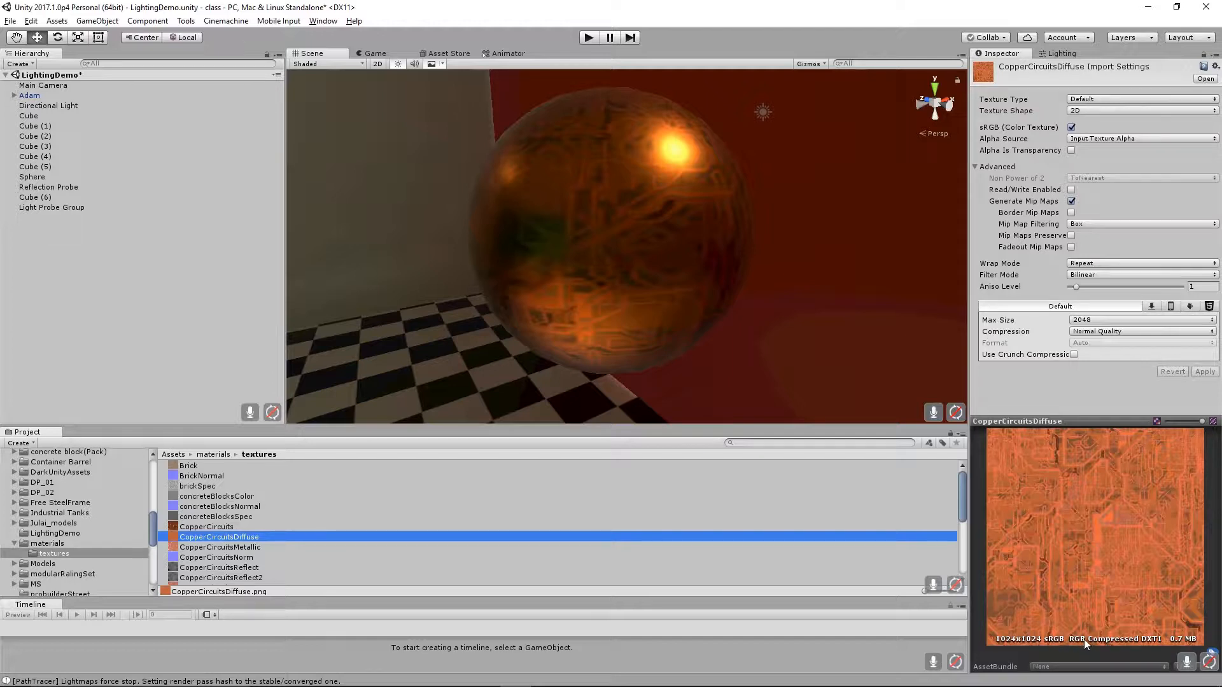
left_click(212, 546)
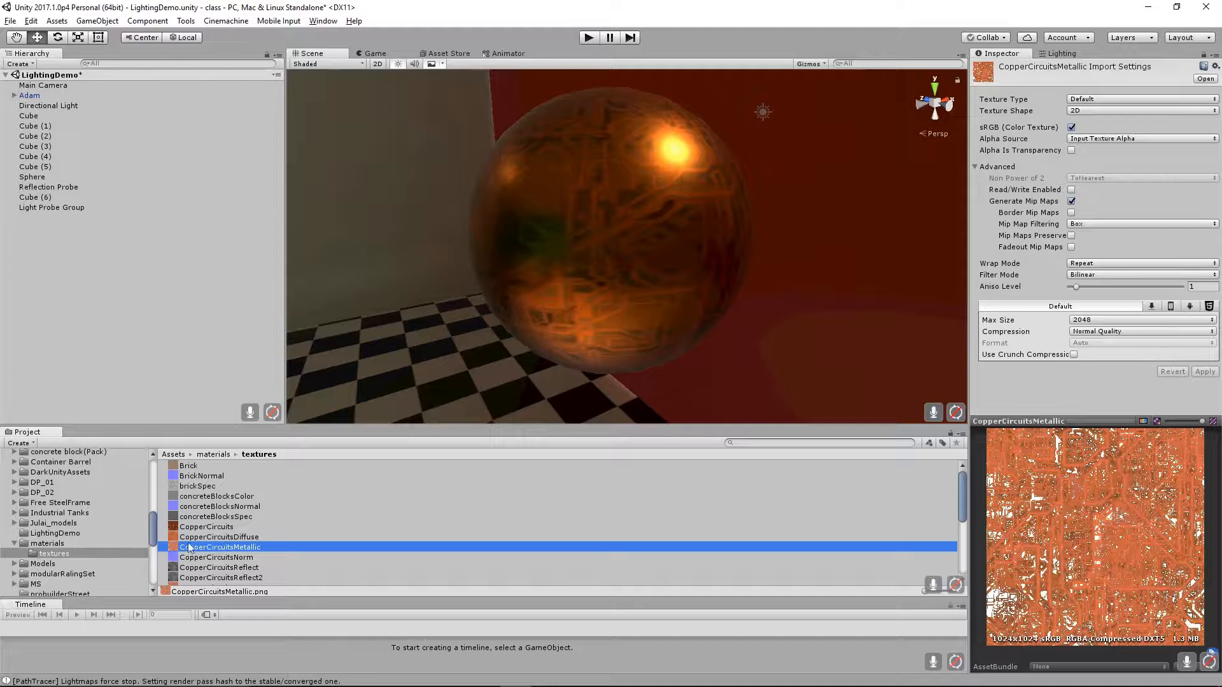
left_click(73, 542)
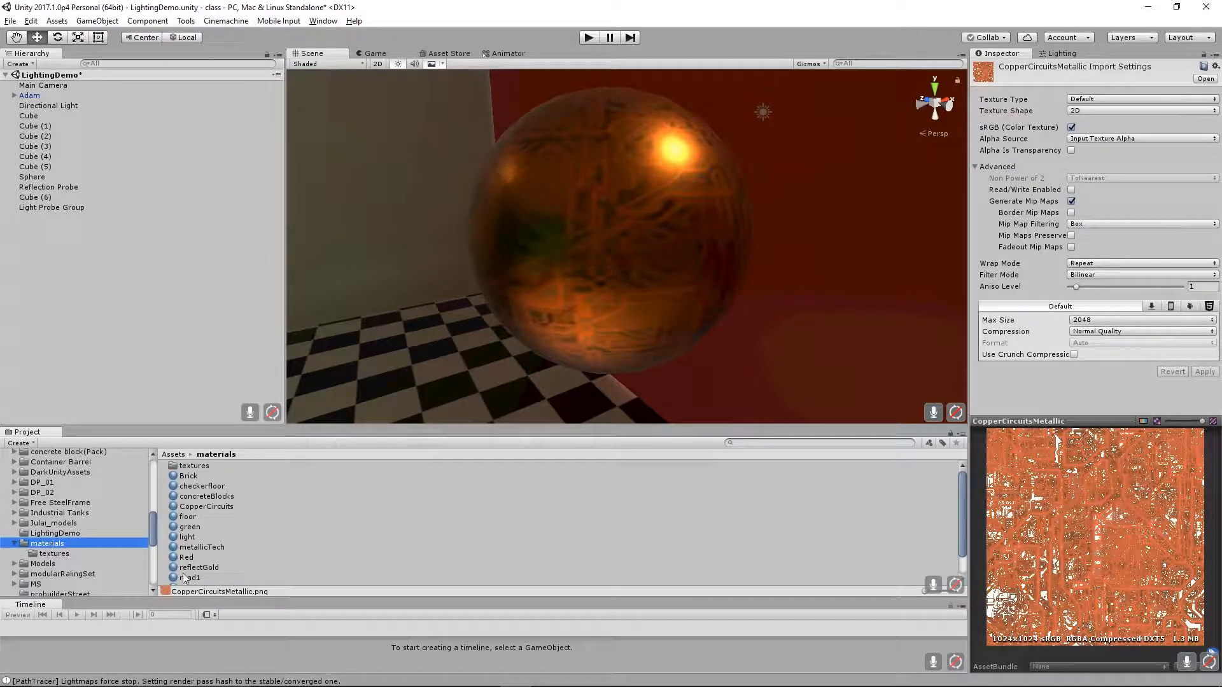
left_click(198, 507)
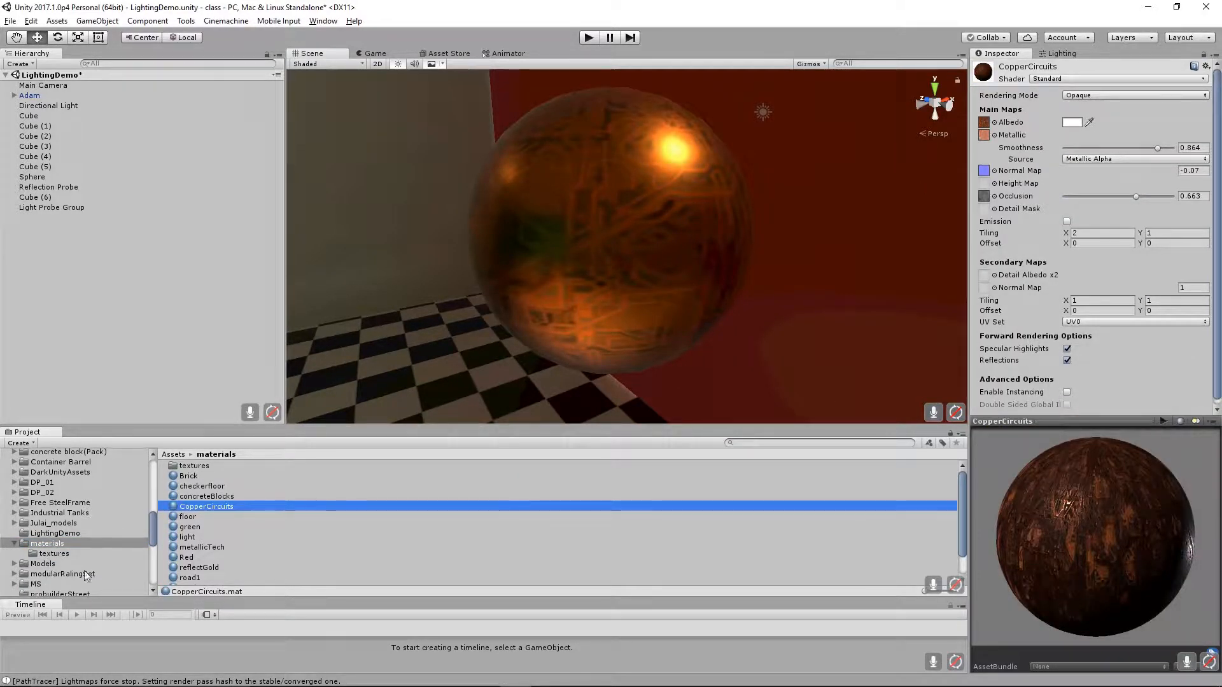
Assign the CopperCircuitsMetallic texture as the albedo map of the metallicTech material.
left_click(208, 548)
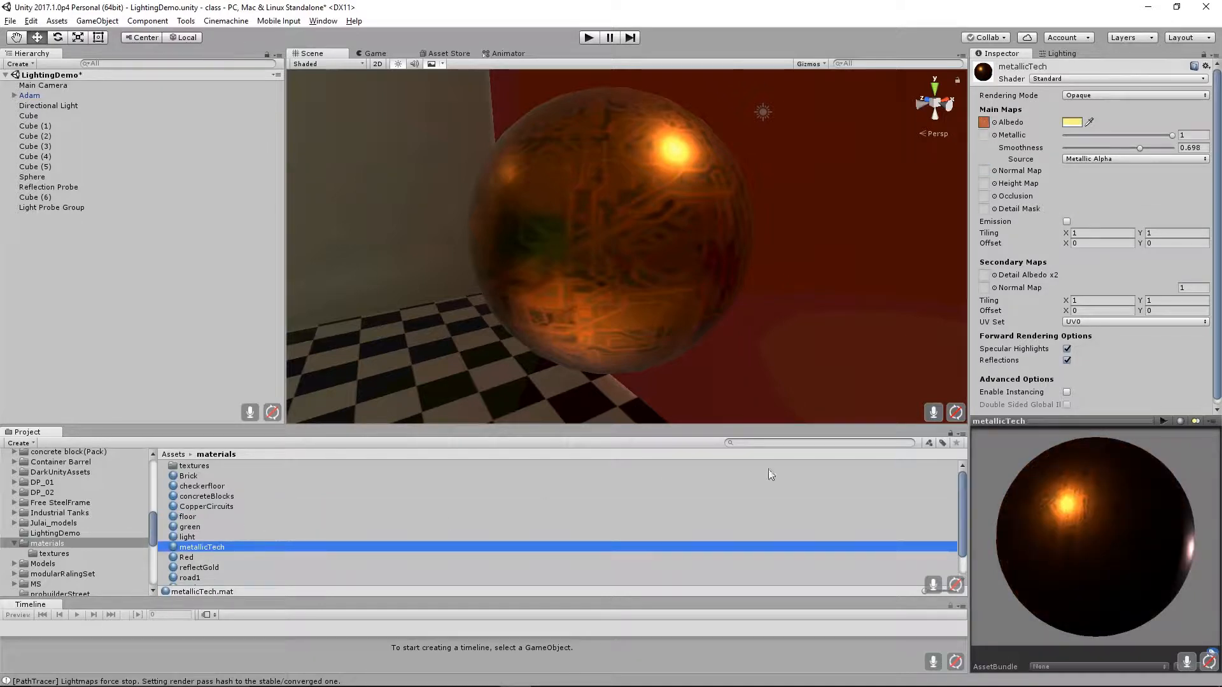
left_click(55, 555)
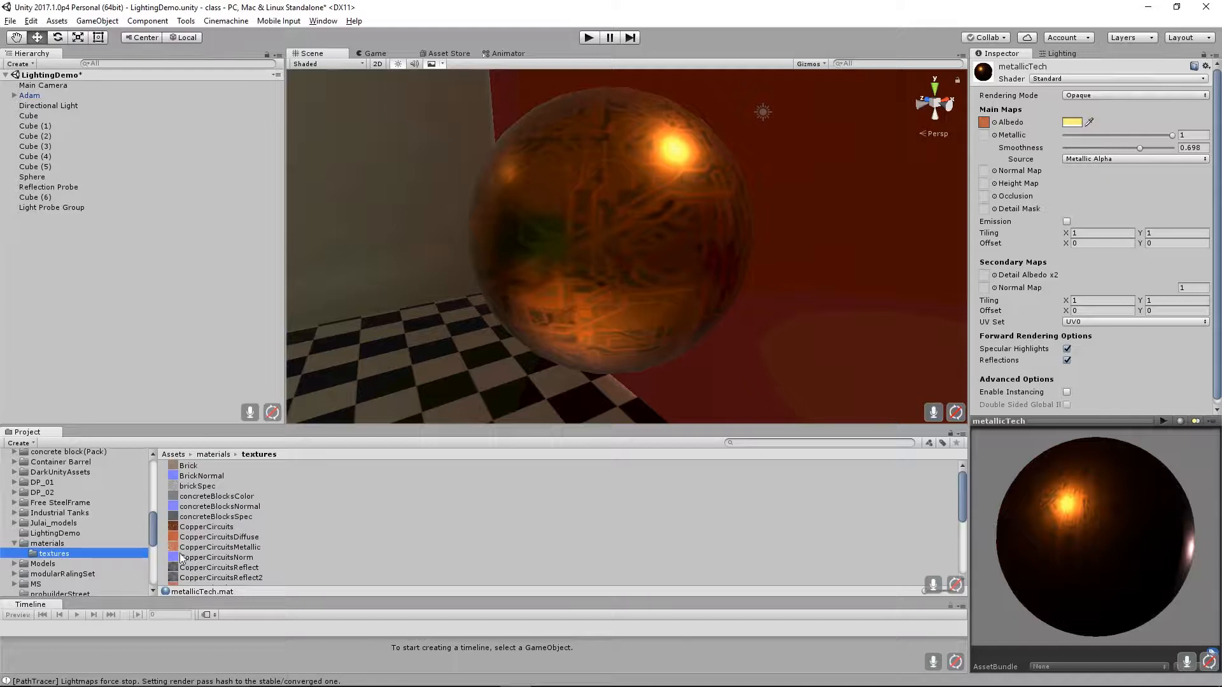
left_click_drag(174, 551, 985, 119)
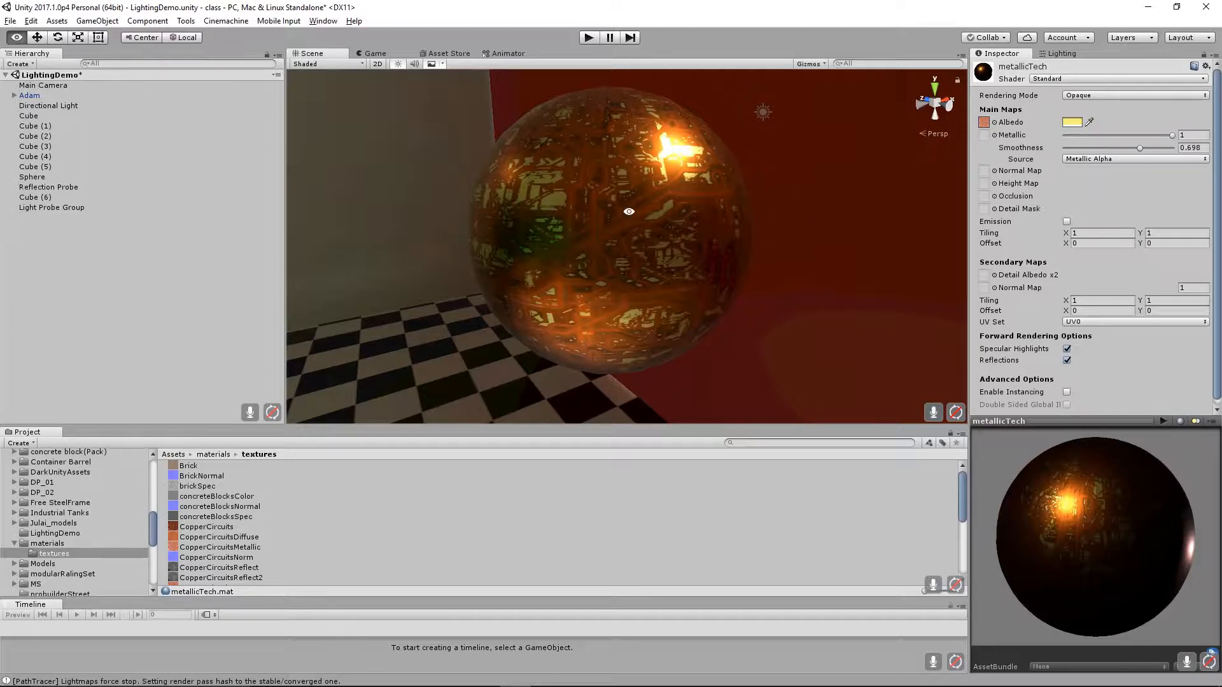
left_click_drag(629, 212, 606, 166, "alt")
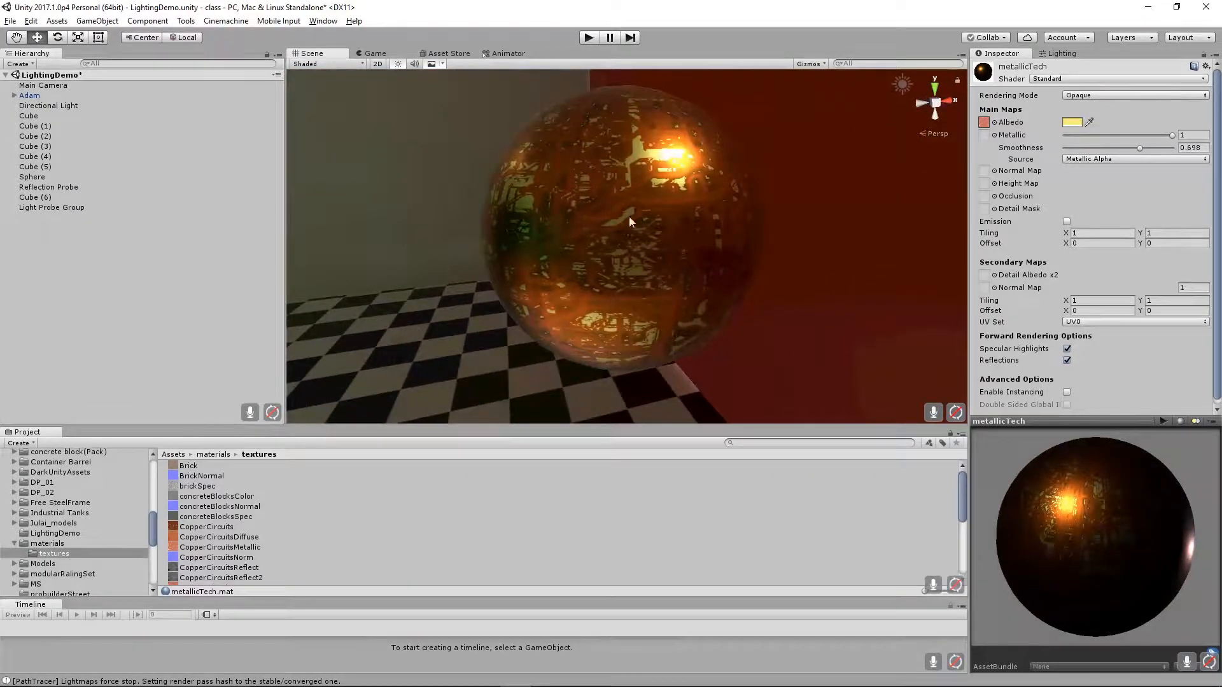
Set the metallicTech material's albedo color to pure white (FFFFFFFF).
left_click(1075, 124)
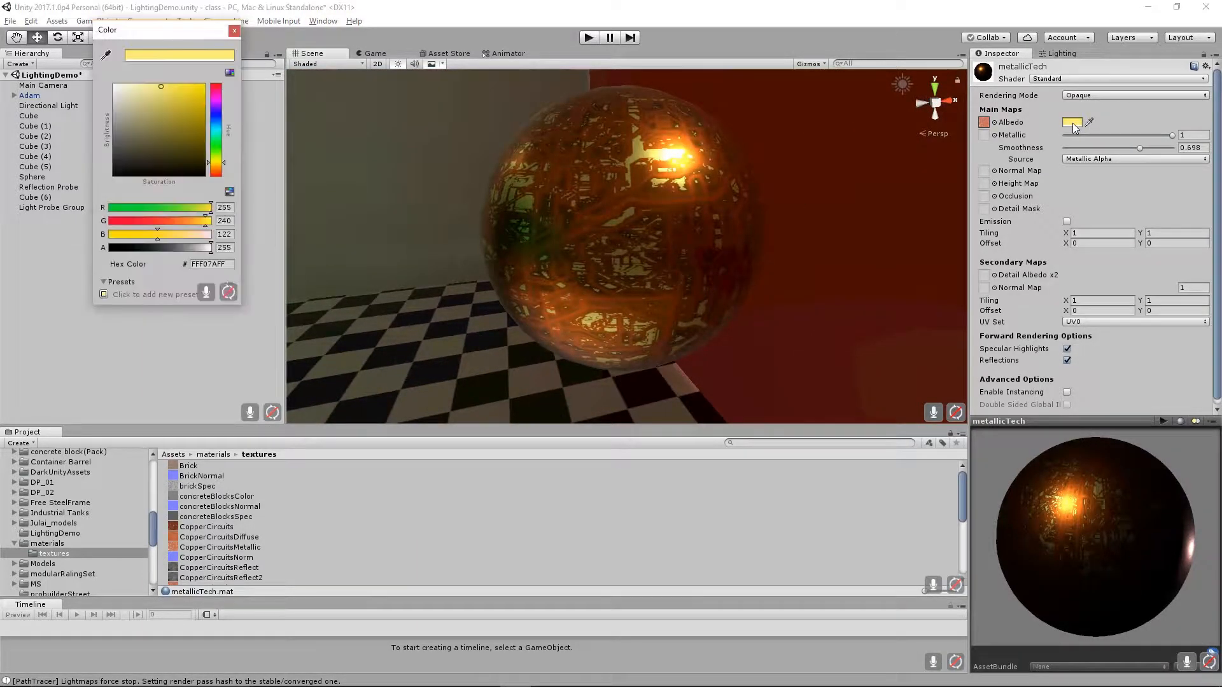
left_click_drag(168, 153, 94, 83)
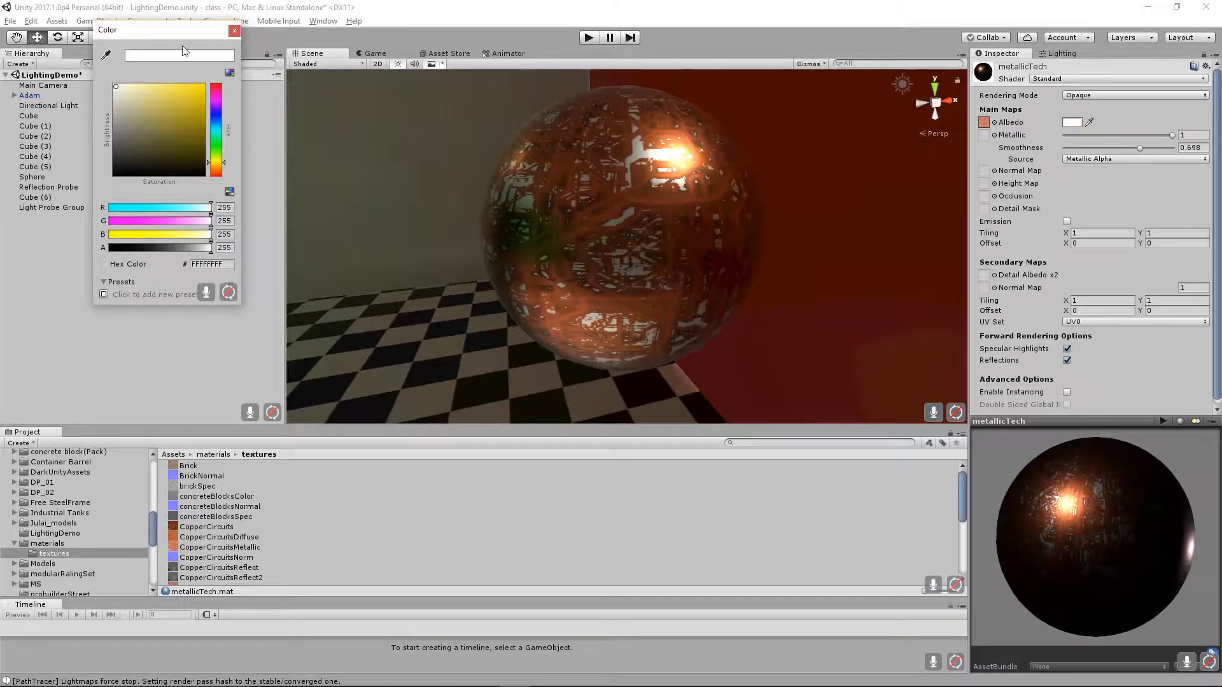
left_click(234, 30)
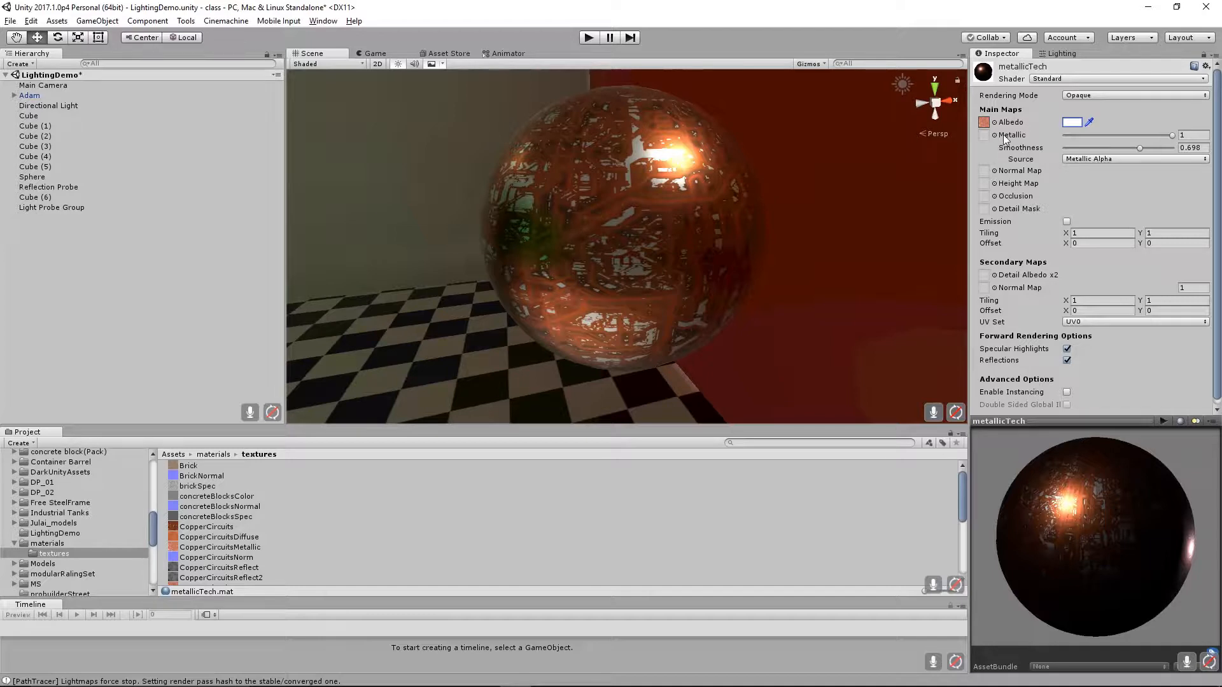
Set metallicTech's smoothness source to Albedo Alpha and check the reflections on the sphere.
left_click(1117, 159)
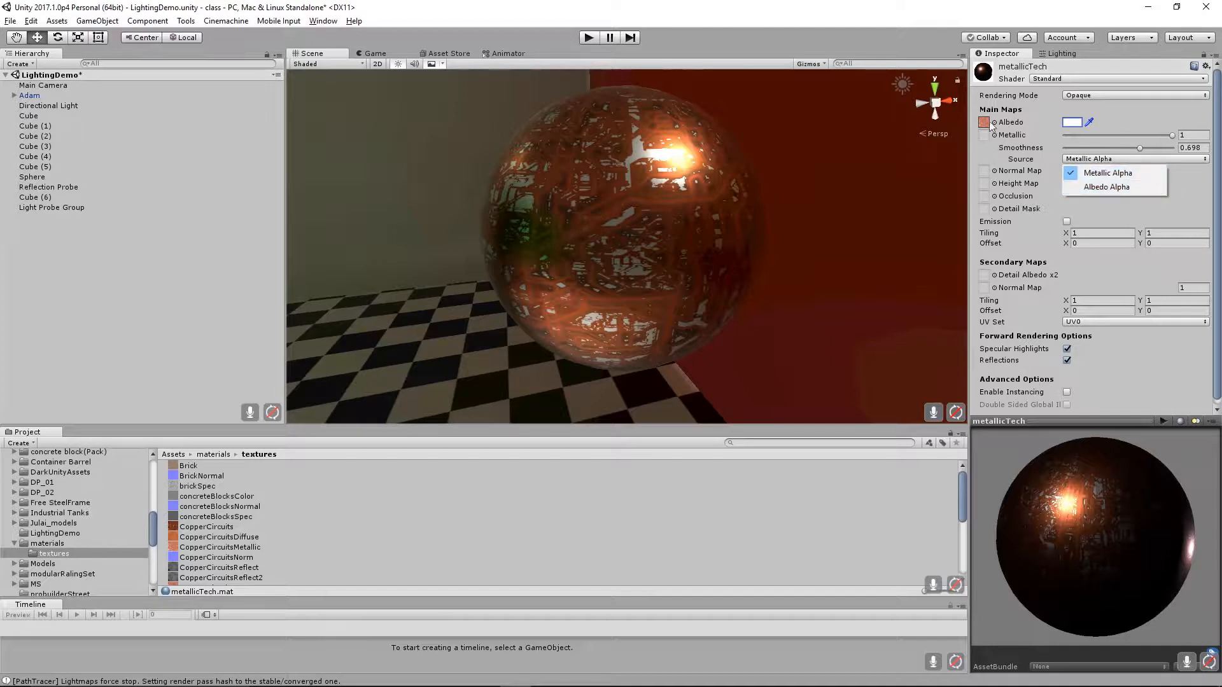
left_click(1098, 186)
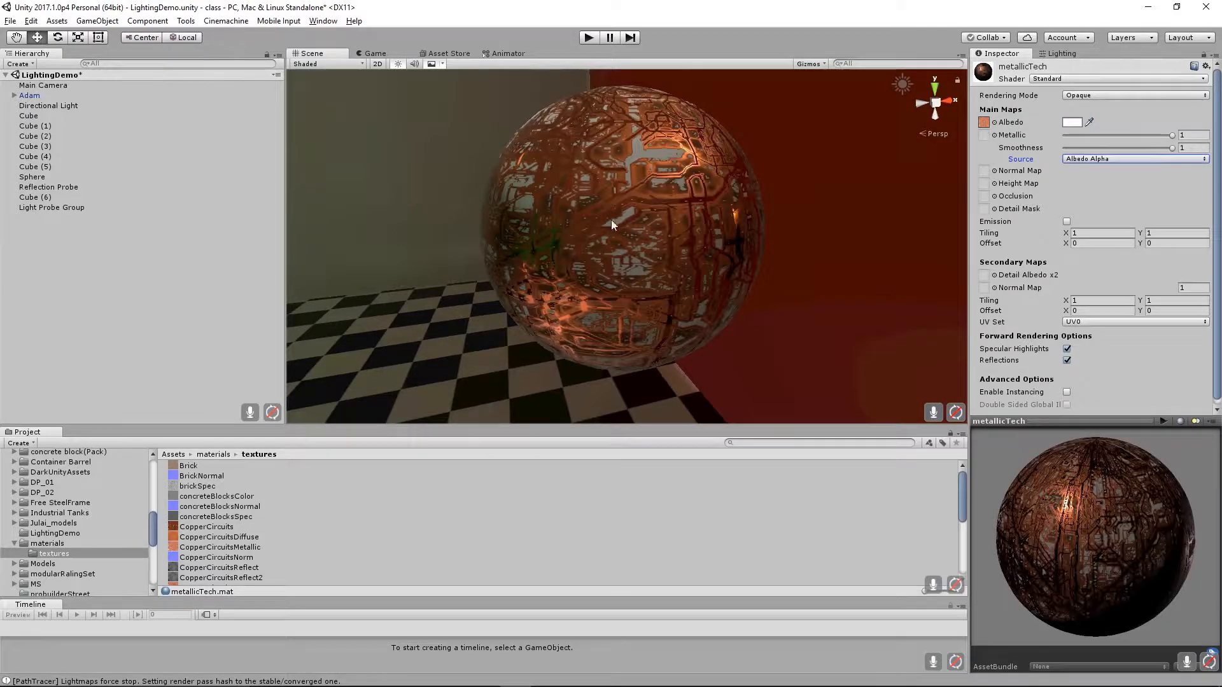
mouse_move(611, 219)
left_mouse_down("alt")
mouse_move(850, 117)
mouse_move(612, 290)
mouse_move(764, 133)
mouse_move(880, 164)
mouse_move(524, 237)
mouse_move(717, 272)
mouse_move(573, 368)
mouse_move(564, 362)
left_mouse_up("alt")
left_click_drag(657, 263, 597, 266, "alt")
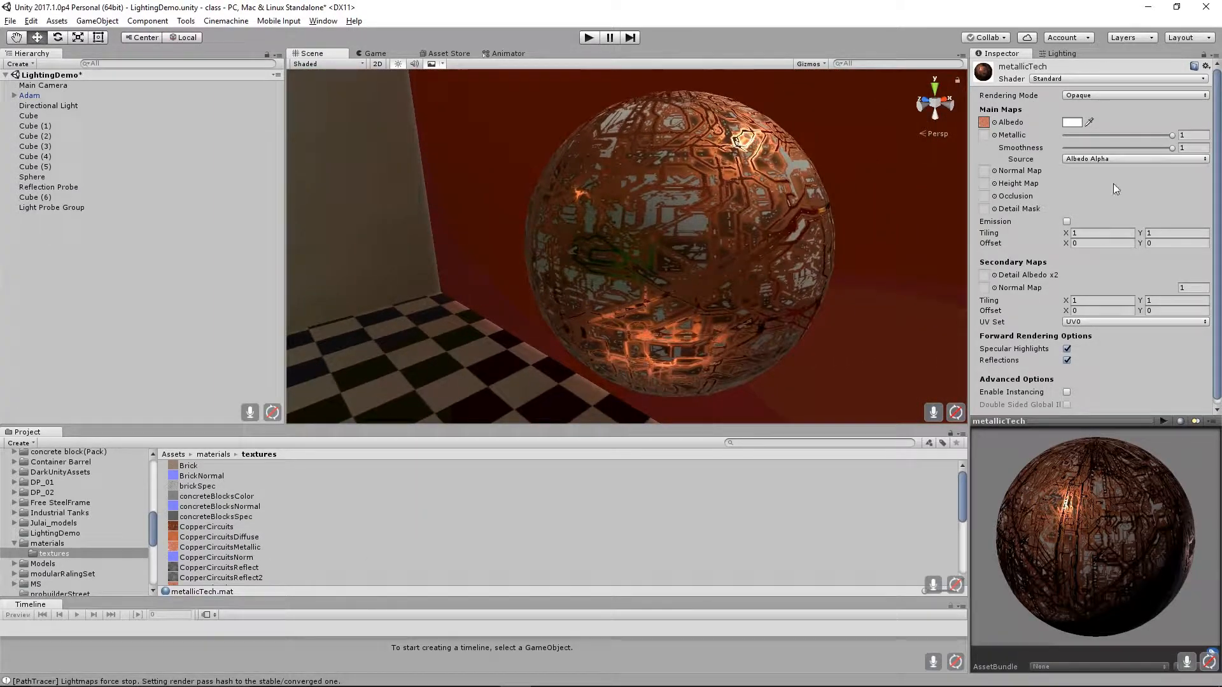
Set the CopperCircuits texture's alpha source to From Gray Scale, apply the import settings and return to the metallicTech material.
left_click(198, 538)
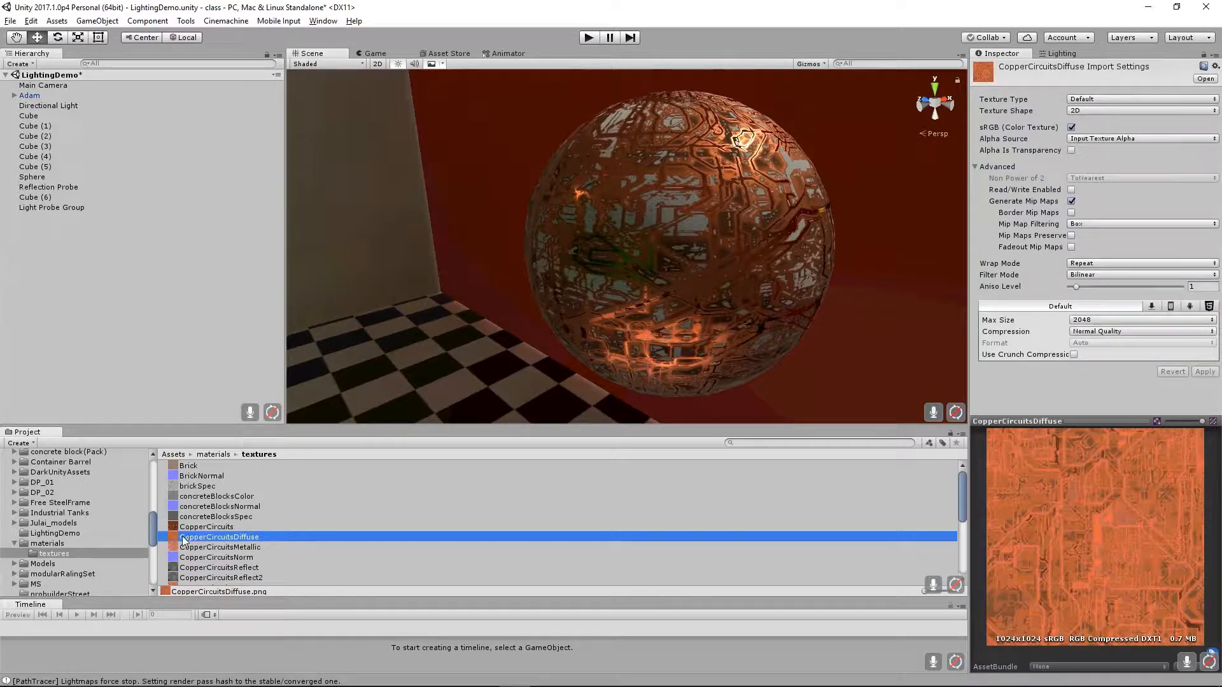
left_click(175, 529)
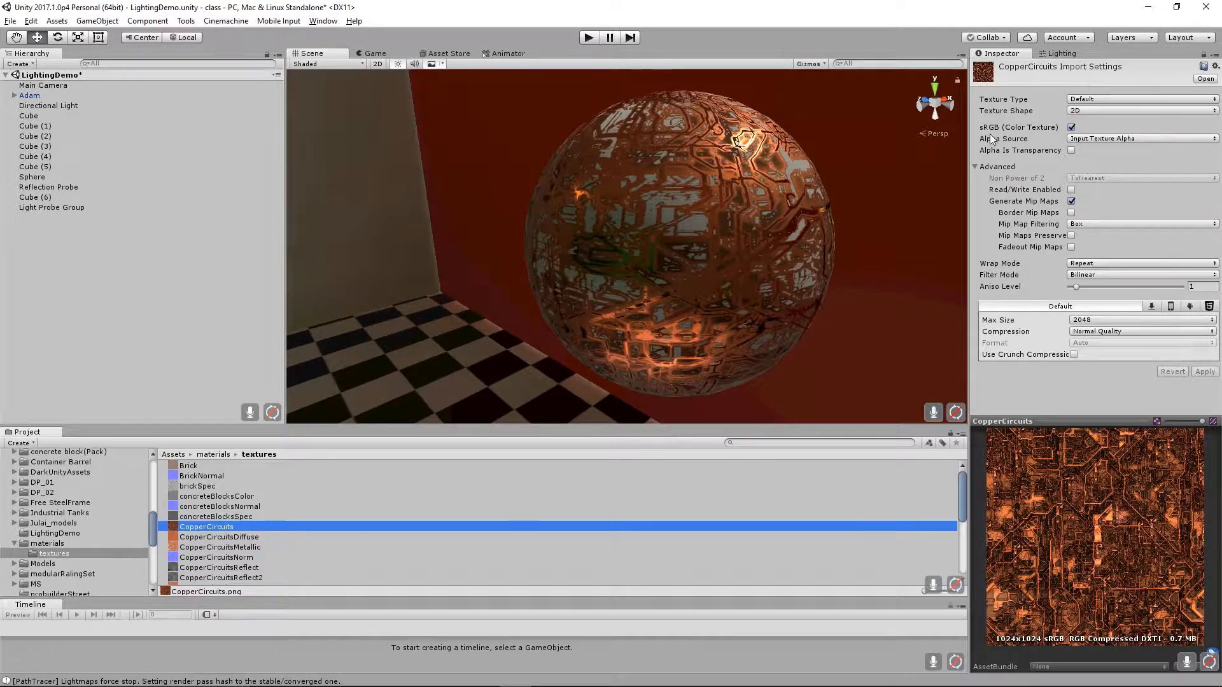
left_click(1147, 138)
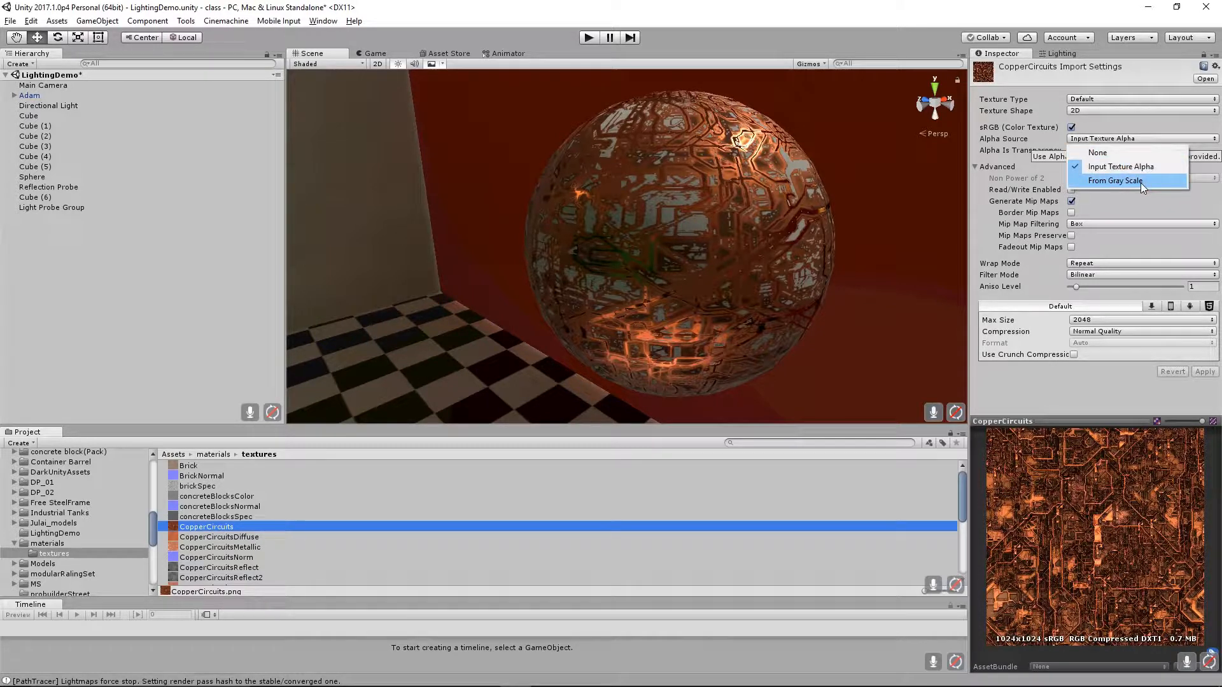
left_click(1140, 181)
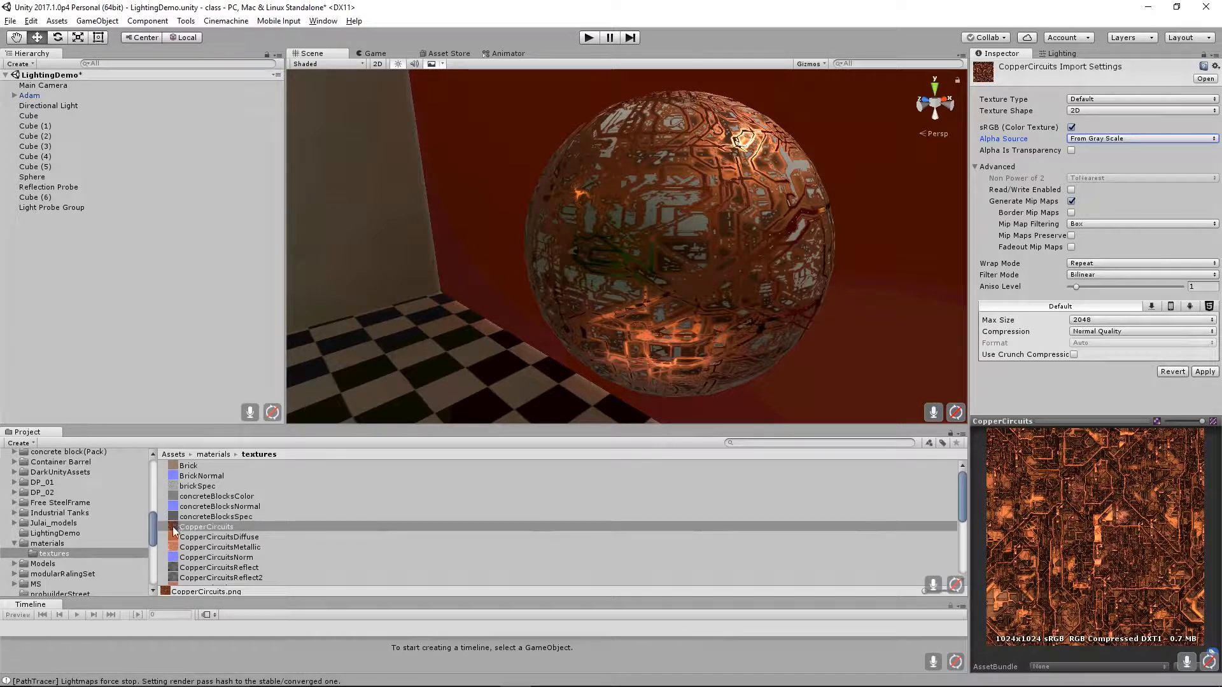
left_click(174, 526)
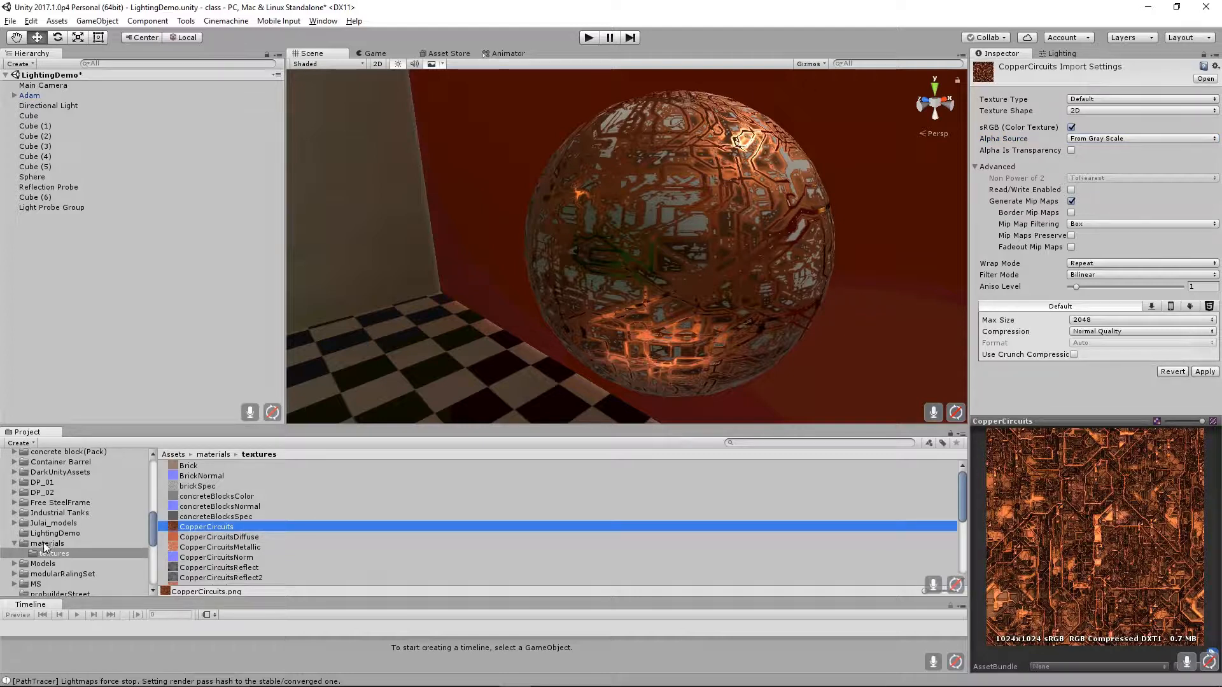
left_click(46, 544)
left_click(193, 547)
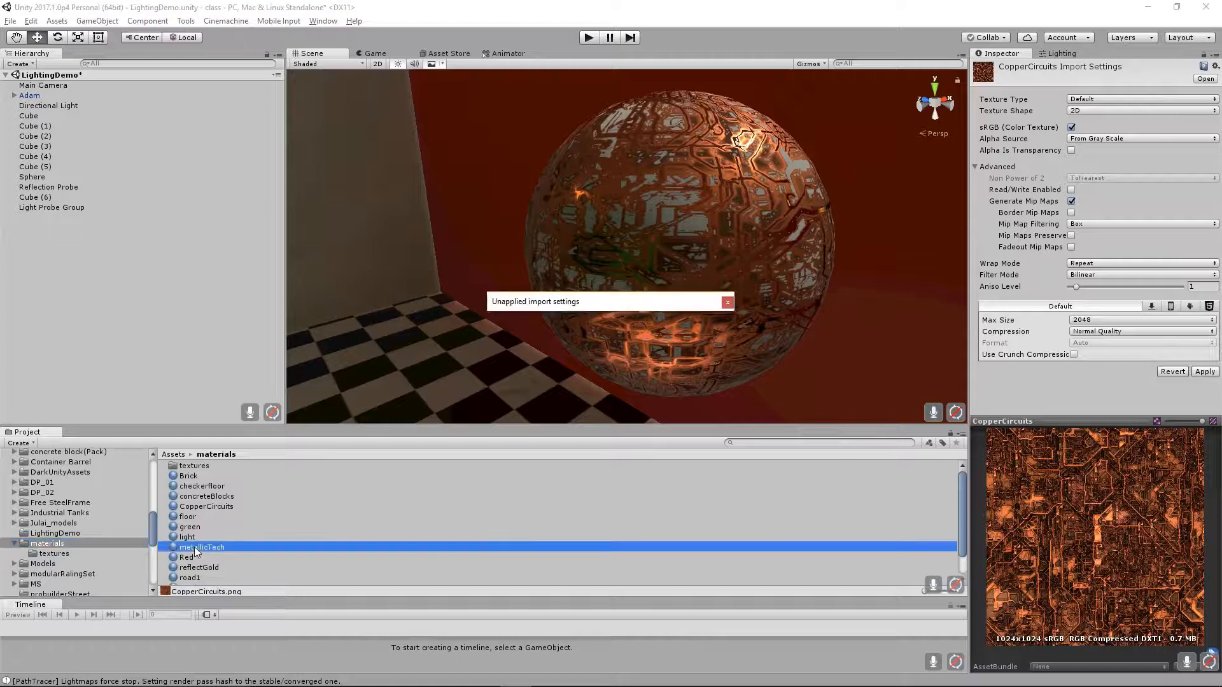
left_click(647, 376)
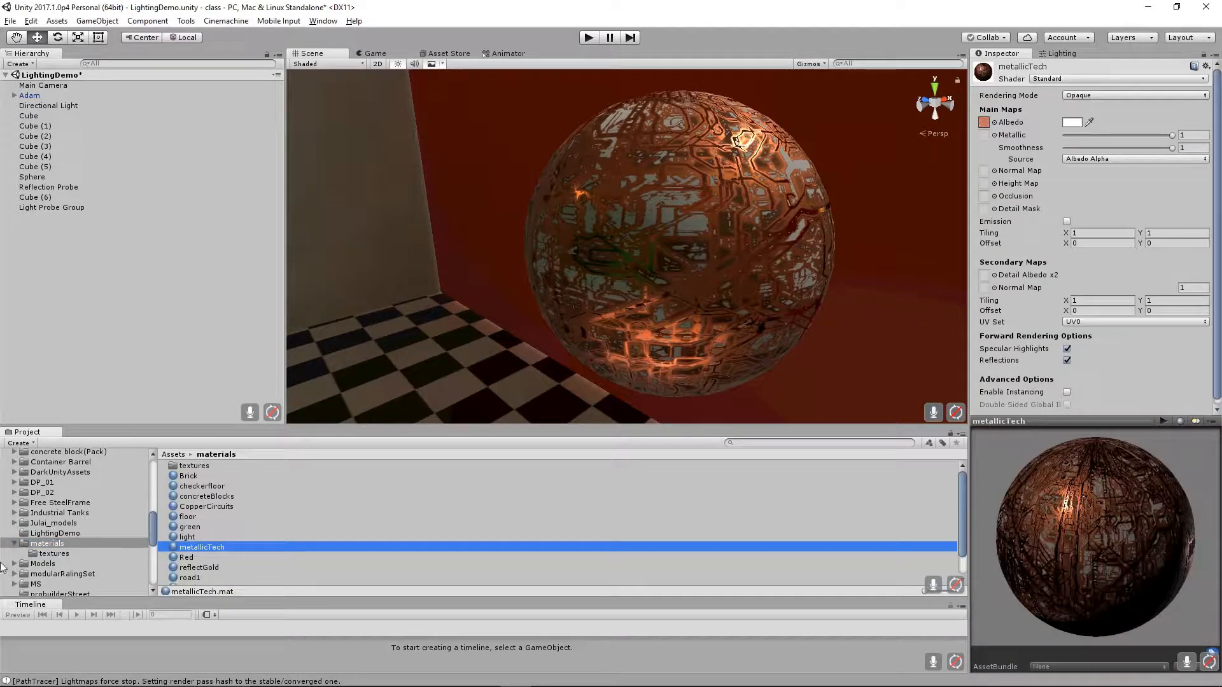
Assign the CopperCircuits texture as metallicTech's albedo map and view the sphere from another angle.
left_click(51, 553)
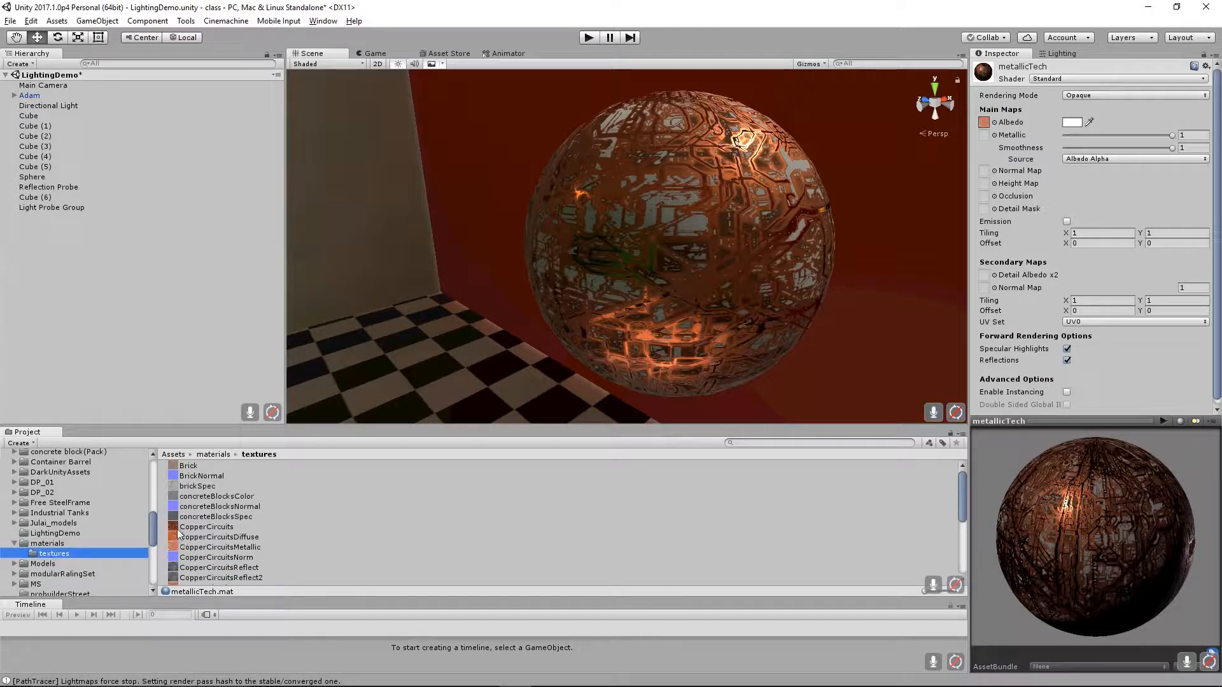
left_click_drag(178, 536, 983, 123)
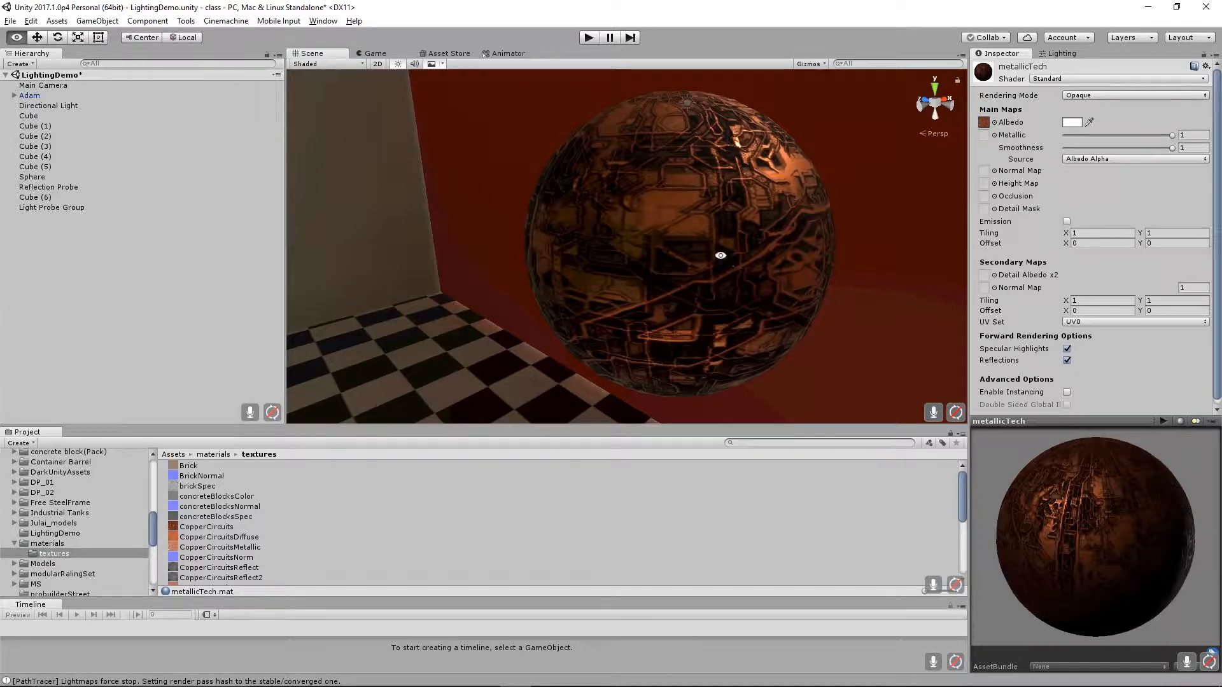
left_click_drag(720, 255, 765, 121, "alt")
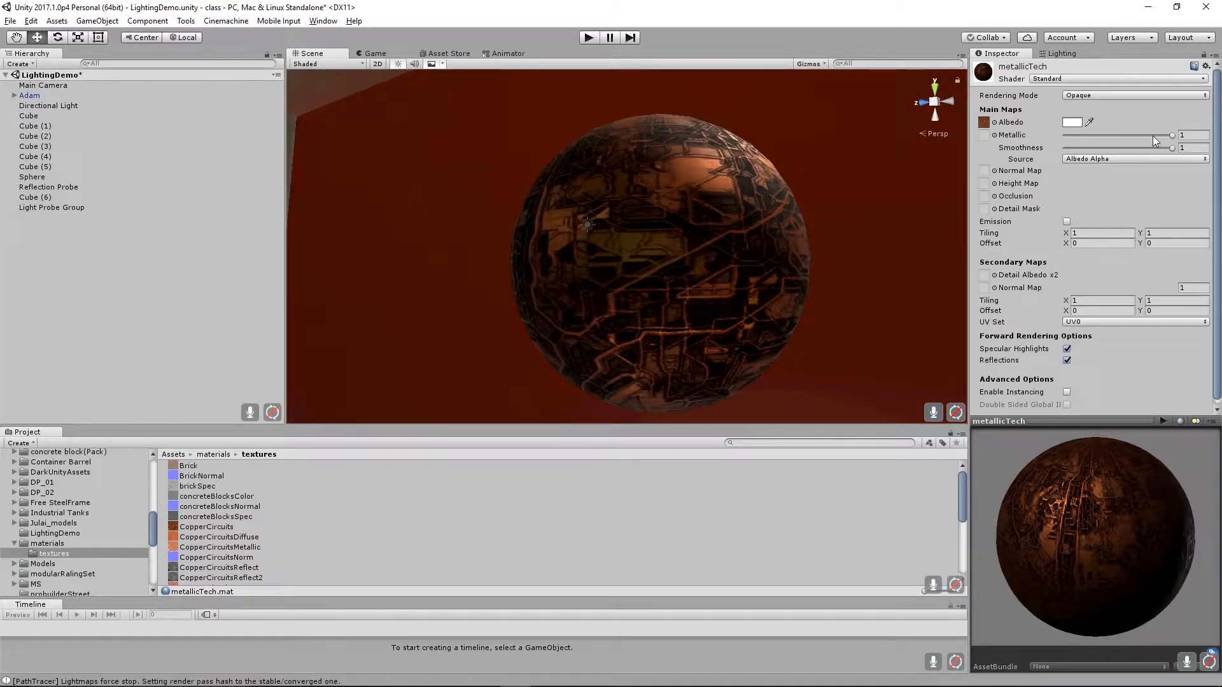
Try a smoothness of 0.657 on metallicTech, compare the reflections on the sphere, and return the smoothness to 1.
mouse_move(1172, 149)
left_mouse_down()
mouse_move(1147, 148)
mouse_move(1191, 140)
left_mouse_up()
left_click_drag(1170, 149, 1132, 147)
left_click_drag(613, 194, 480, 197, "alt")
left_click_drag(322, 154, 709, 124, "alt")
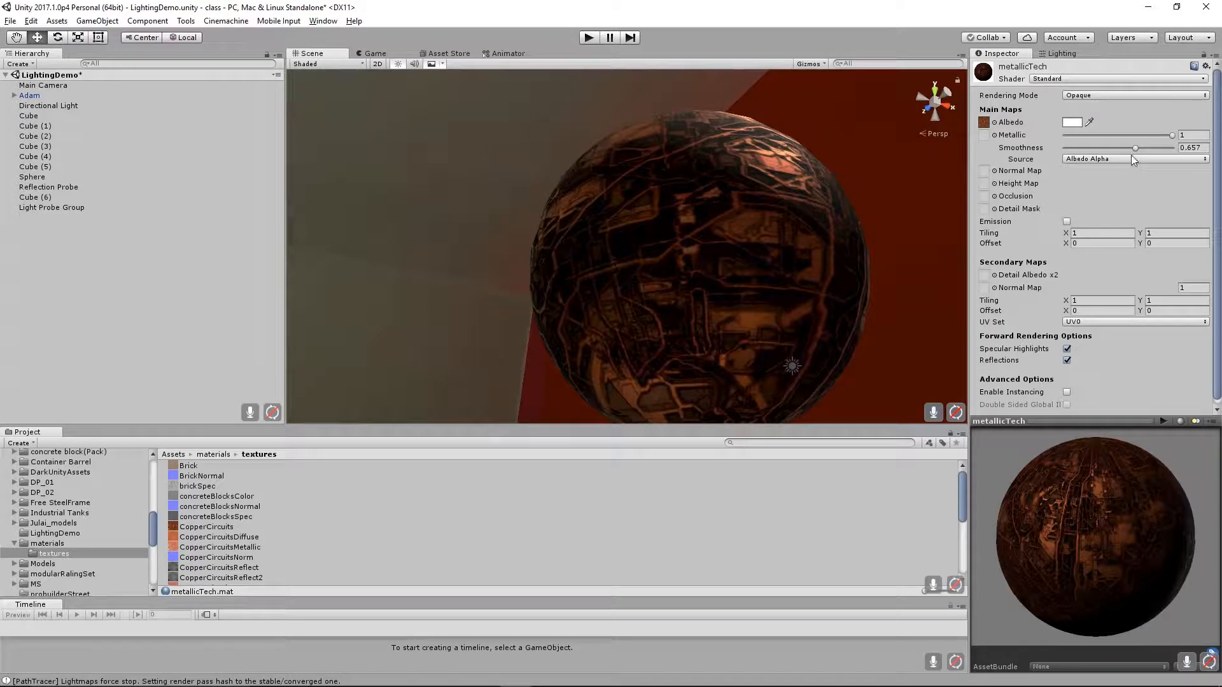
left_click_drag(1143, 148, 1177, 148)
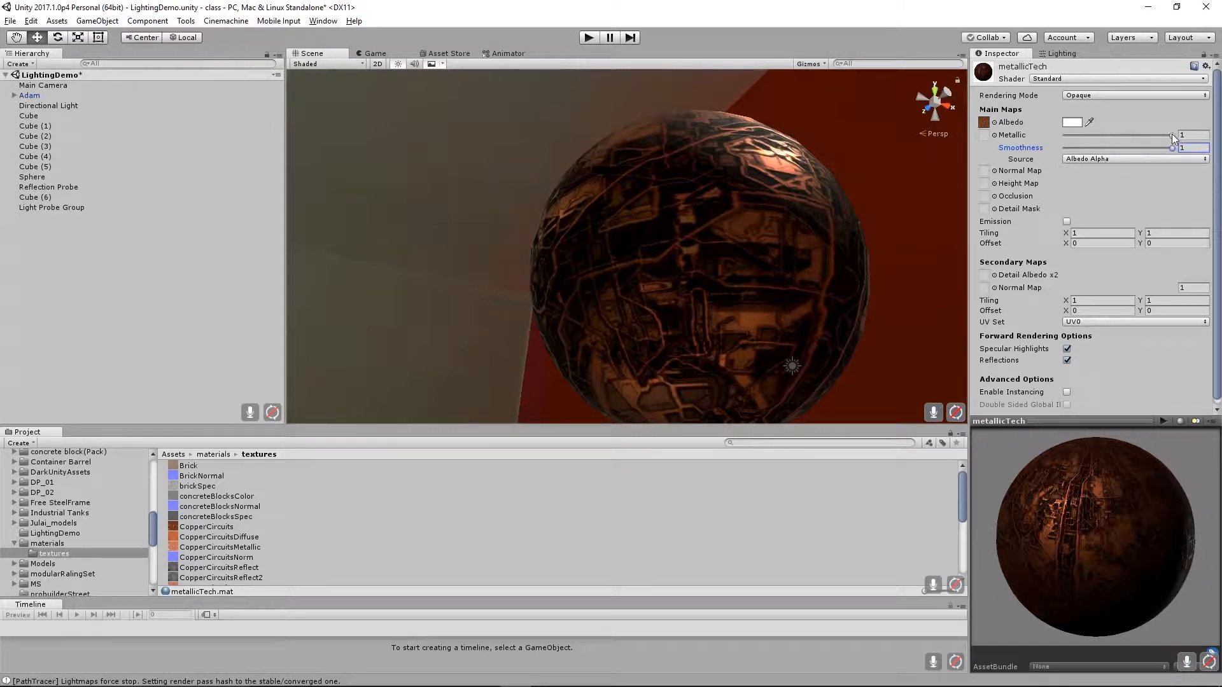
mouse_move(1171, 135)
left_mouse_down()
mouse_move(1032, 136)
mouse_move(1174, 141)
left_mouse_up()
key("alt")
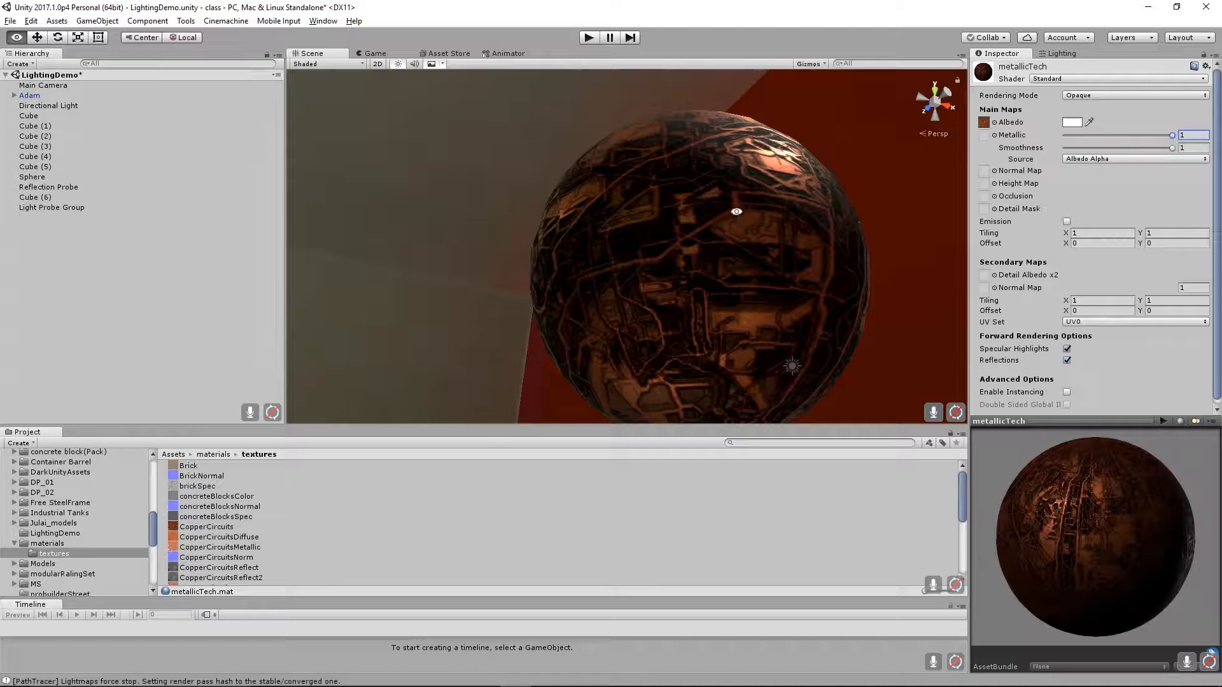
left_click_drag(736, 211, 656, 223, "alt")
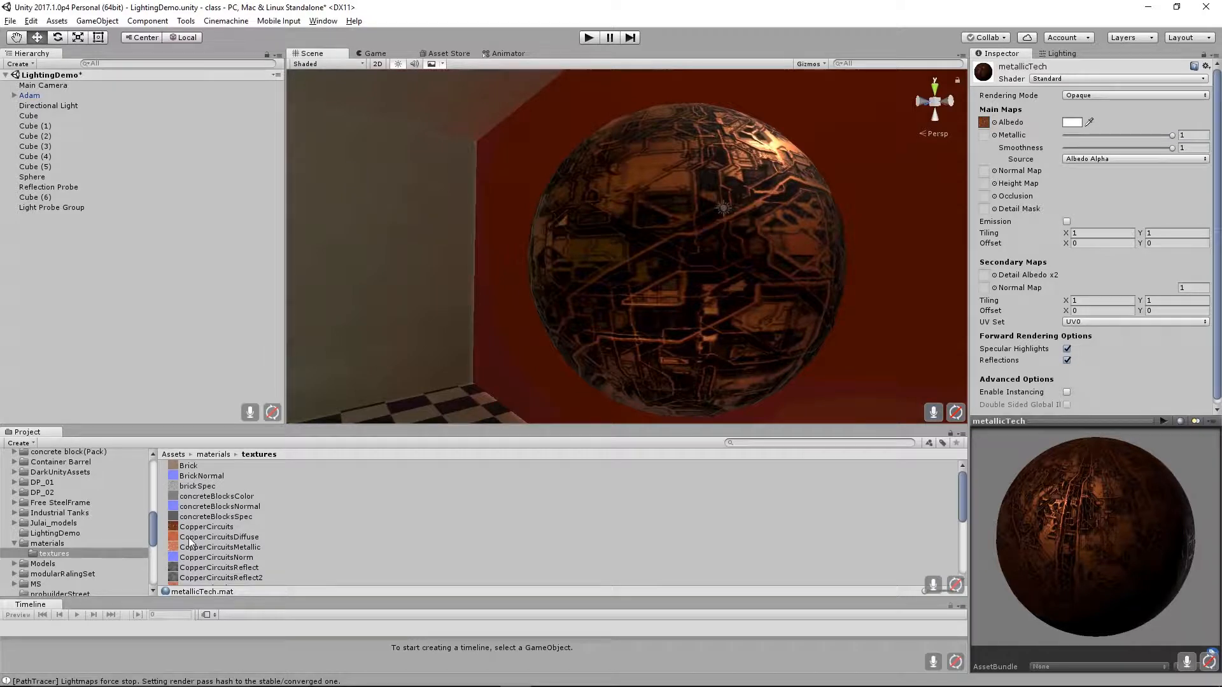
Assign the CopperCircuitsDiffuse texture as metallicTech's albedo map and check the sphere.
left_click(190, 542)
mouse_move(191, 540)
left_mouse_down()
mouse_move(690, 294)
mouse_move(733, 289)
mouse_move(184, 534)
left_mouse_up()
left_click(63, 545)
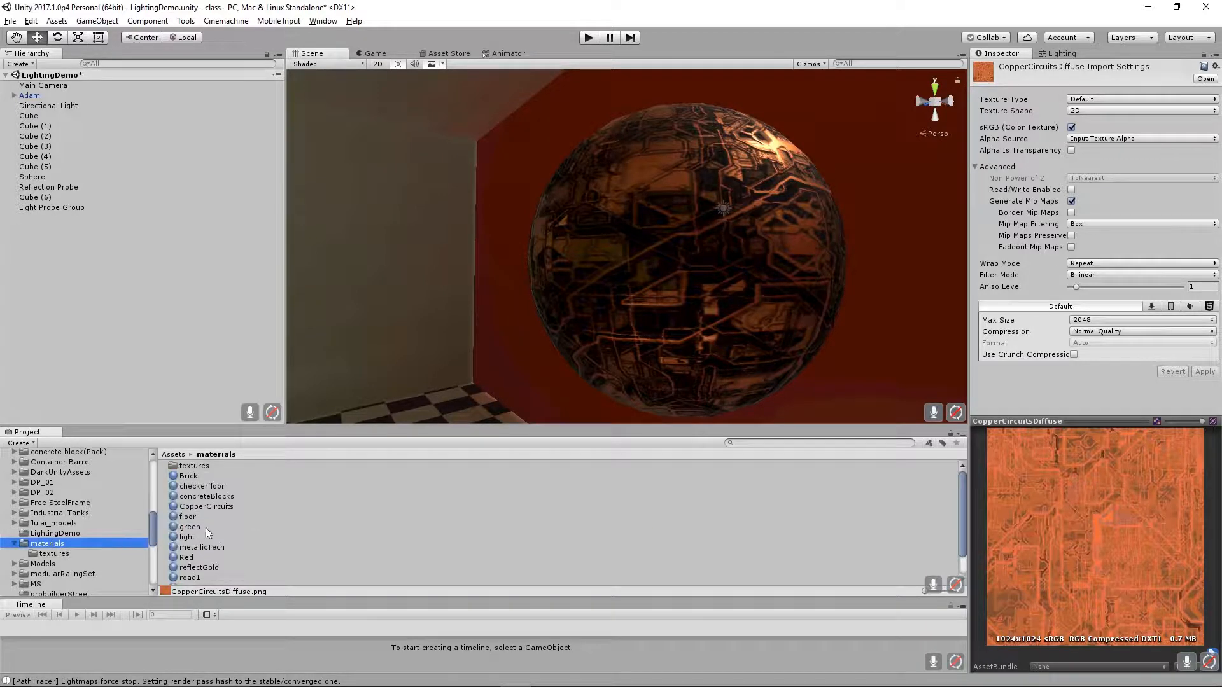
left_click(195, 548)
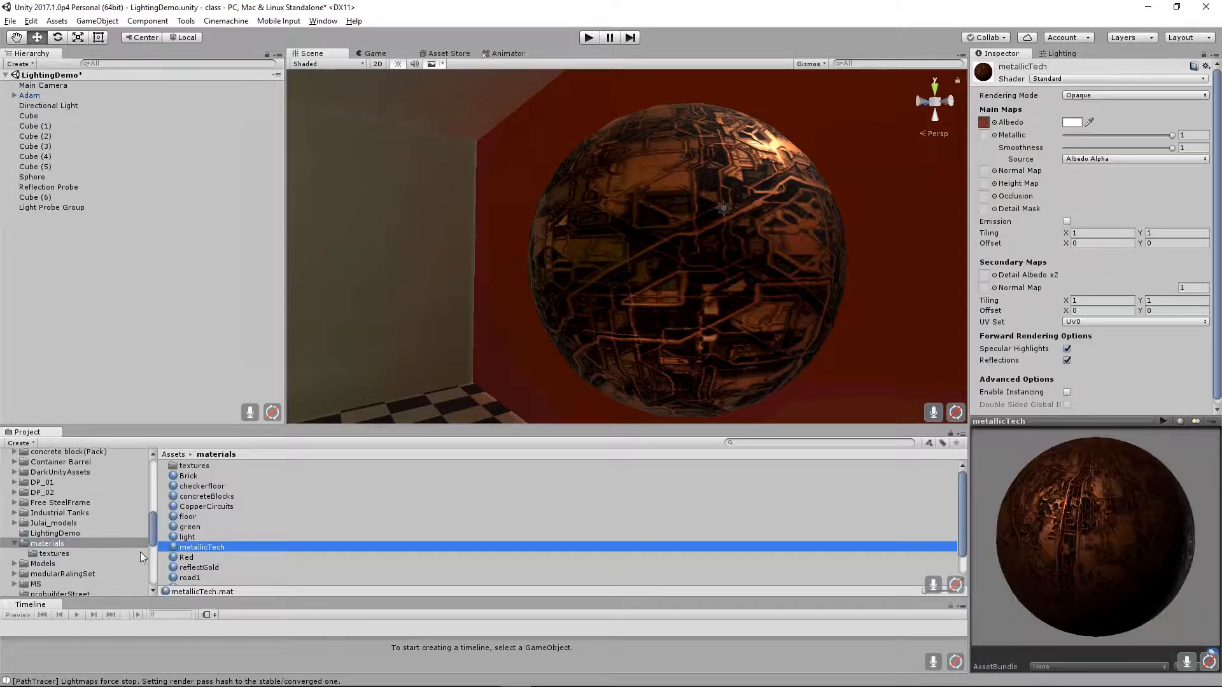
left_click(51, 554)
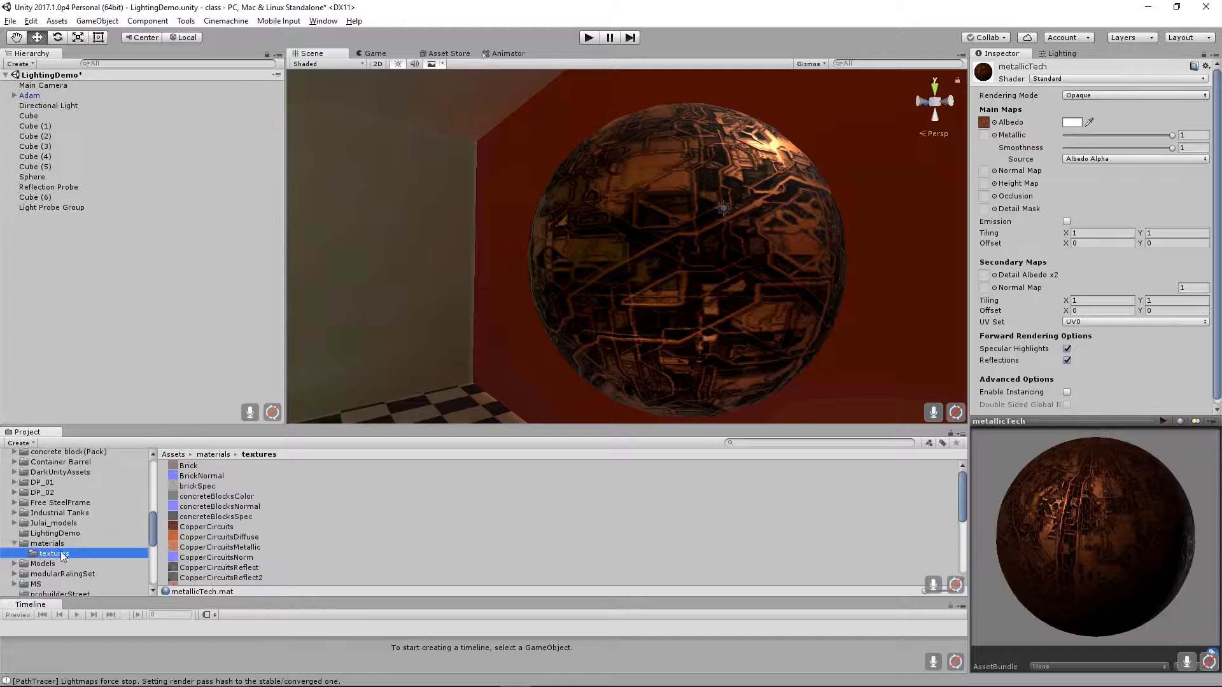
left_click(207, 538)
left_click_drag(207, 539, 985, 122)
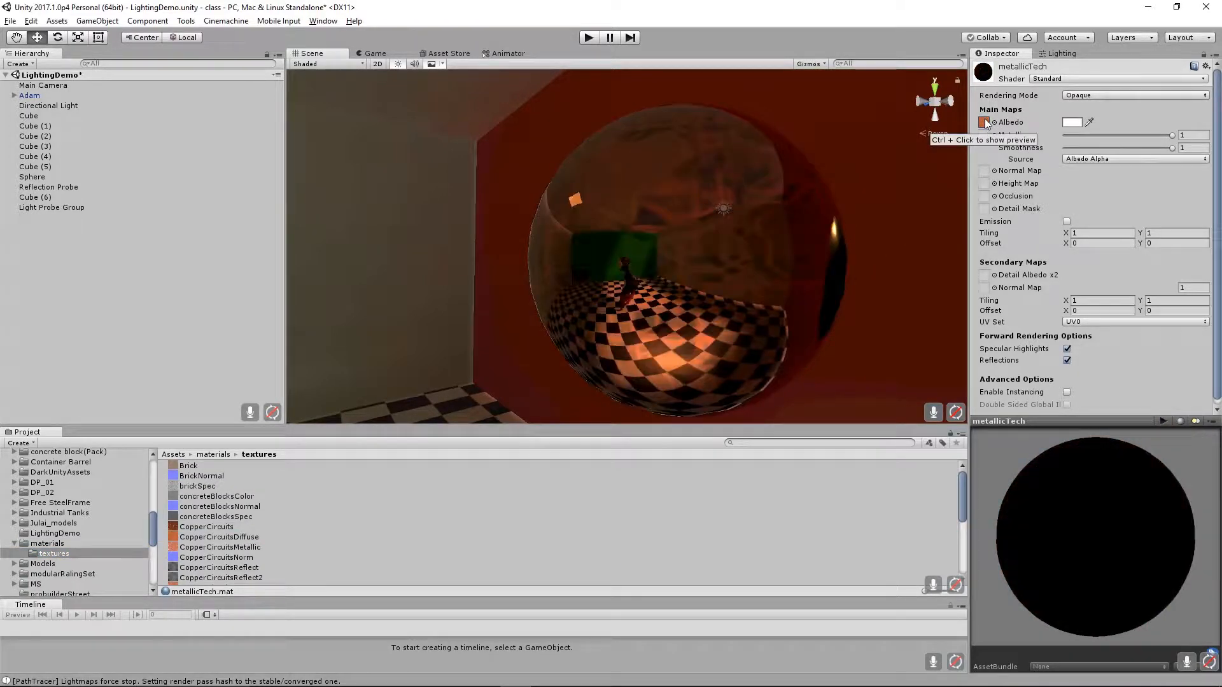
left_click_drag(711, 263, 749, 142, "alt")
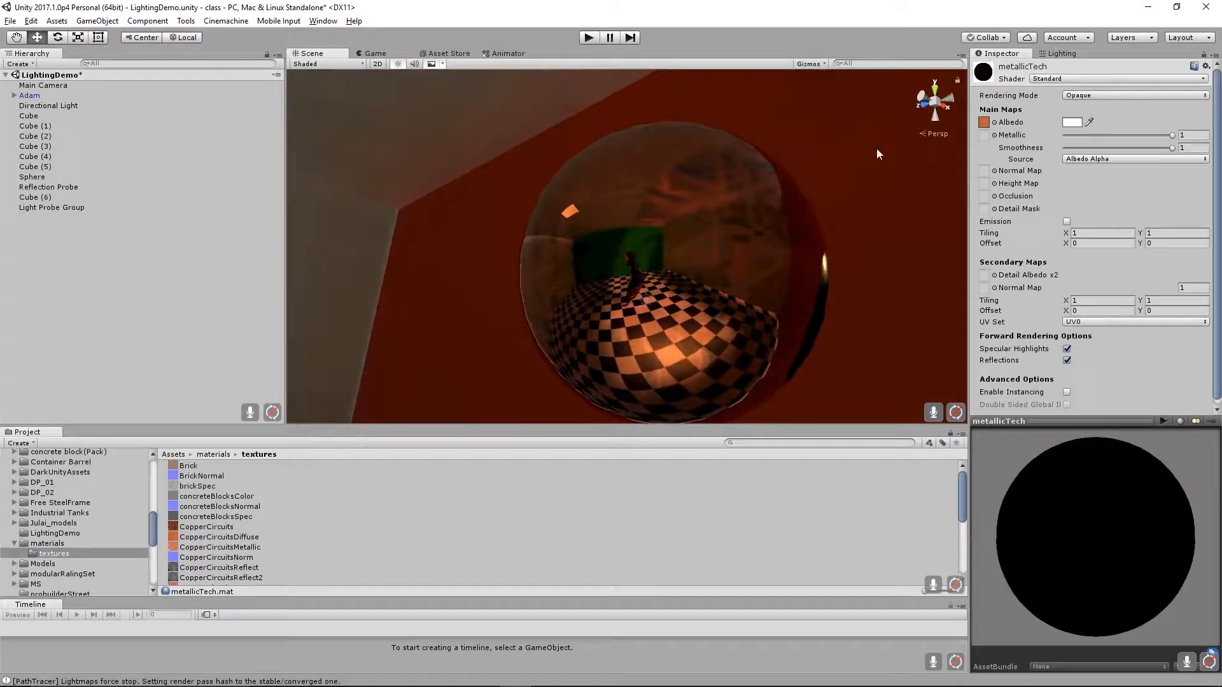
Set the CopperCircuitsDiffuse texture's alpha source to From Gray Scale, apply the import settings and check the sphere.
left_click(183, 543)
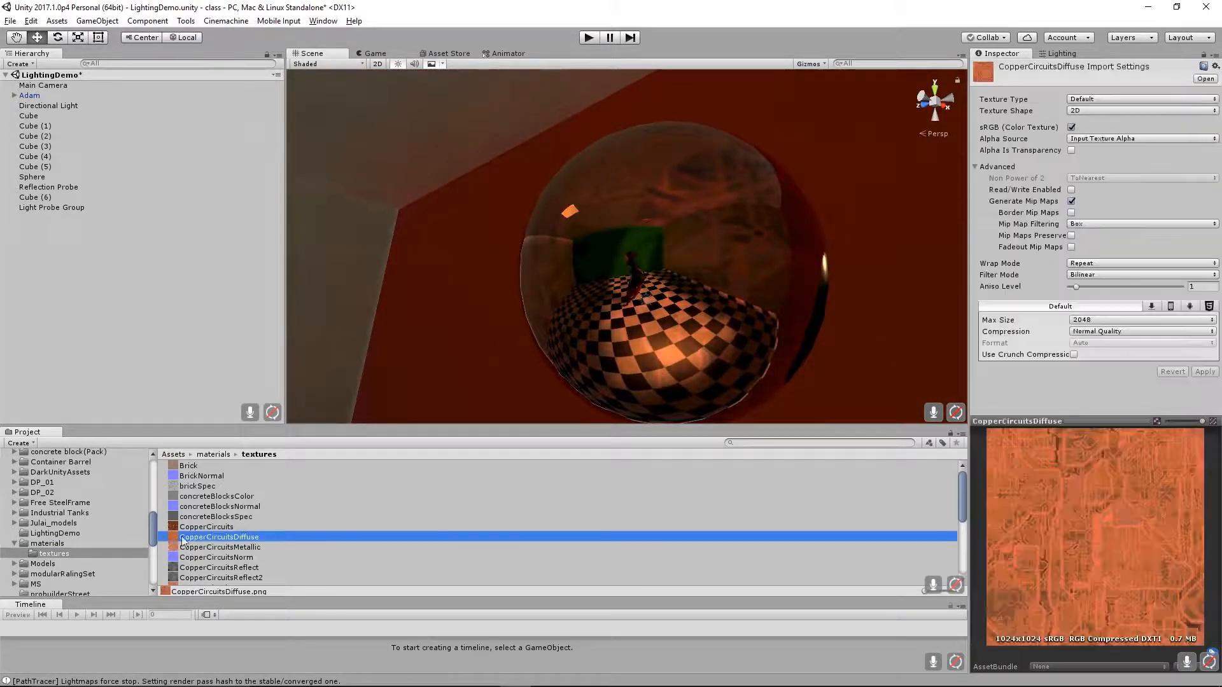
left_click(1125, 136)
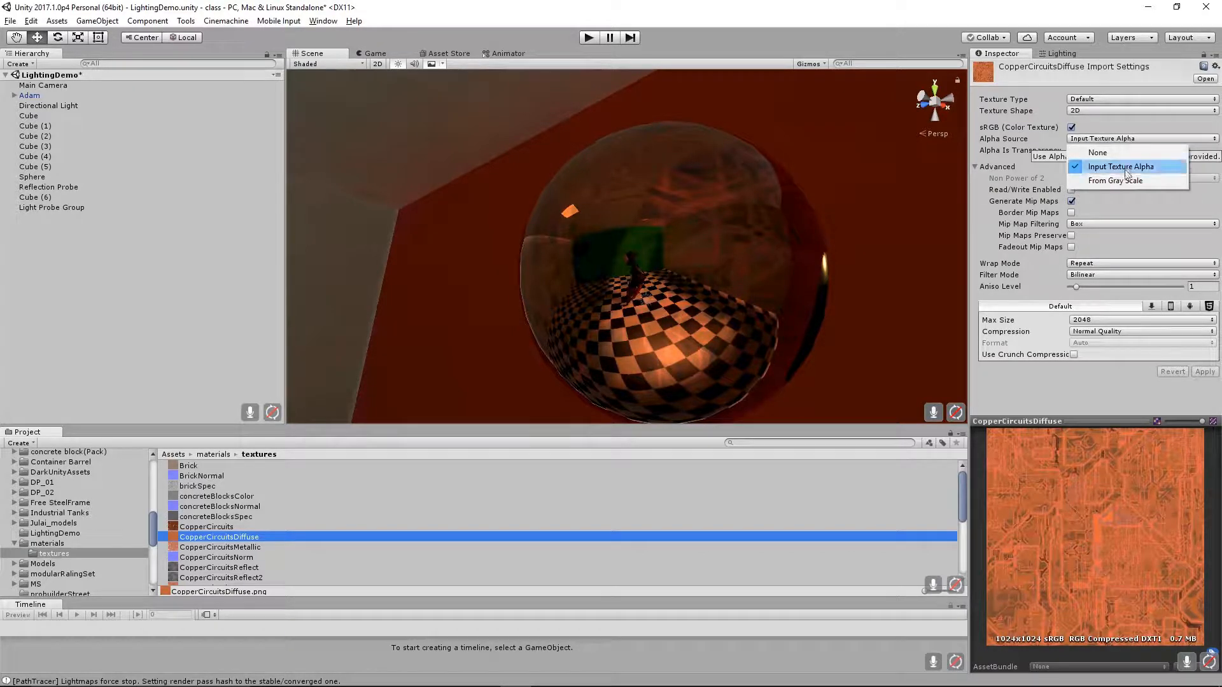
left_click(1126, 182)
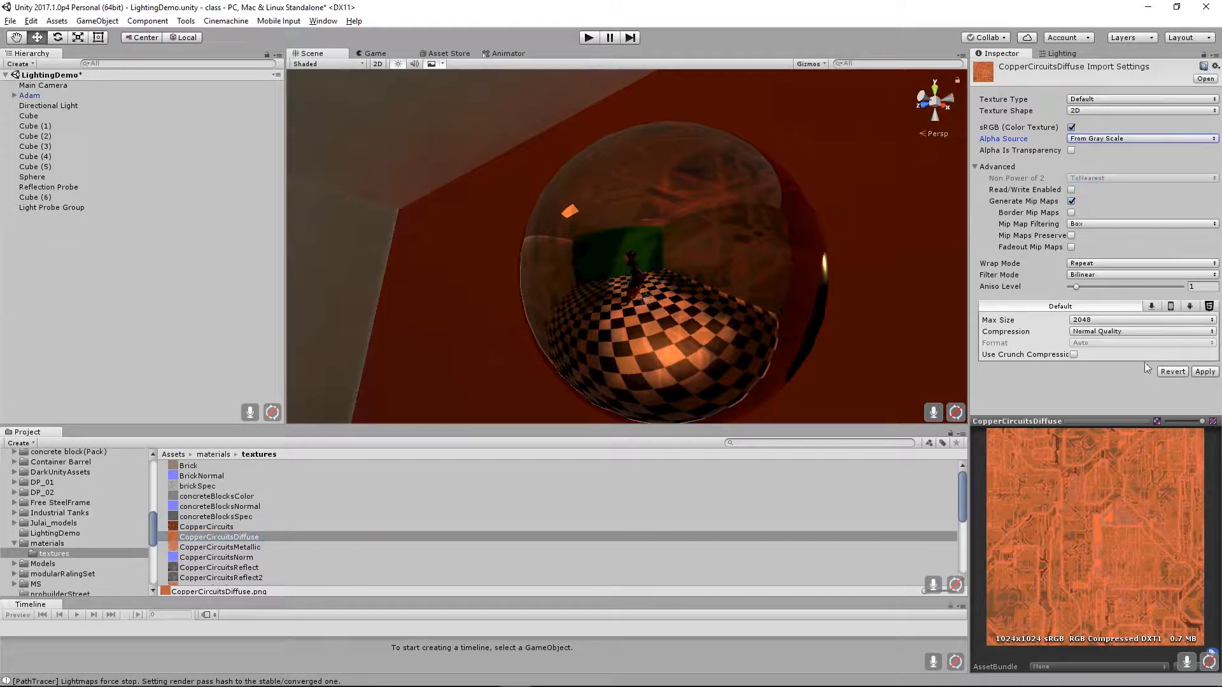
left_click(1207, 373)
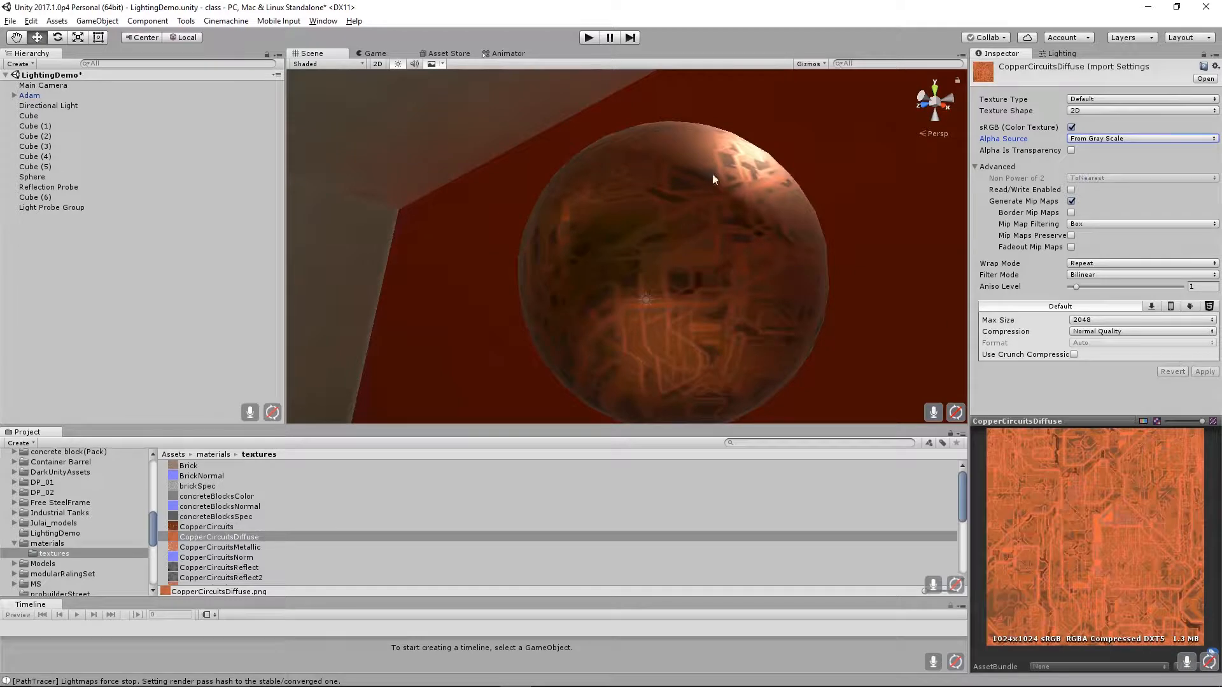
left_click_drag(703, 242, 742, 240, "alt")
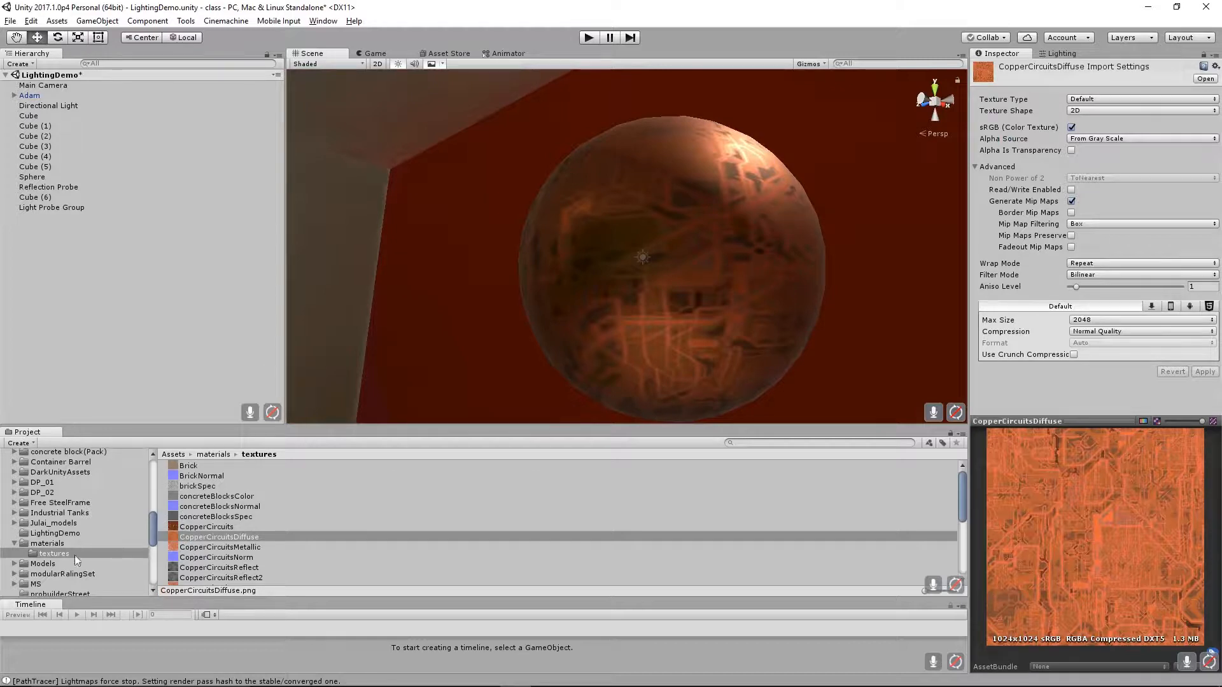
Return to the metallicTech material and change its smoothness source to Metallic Alpha.
left_click(47, 543)
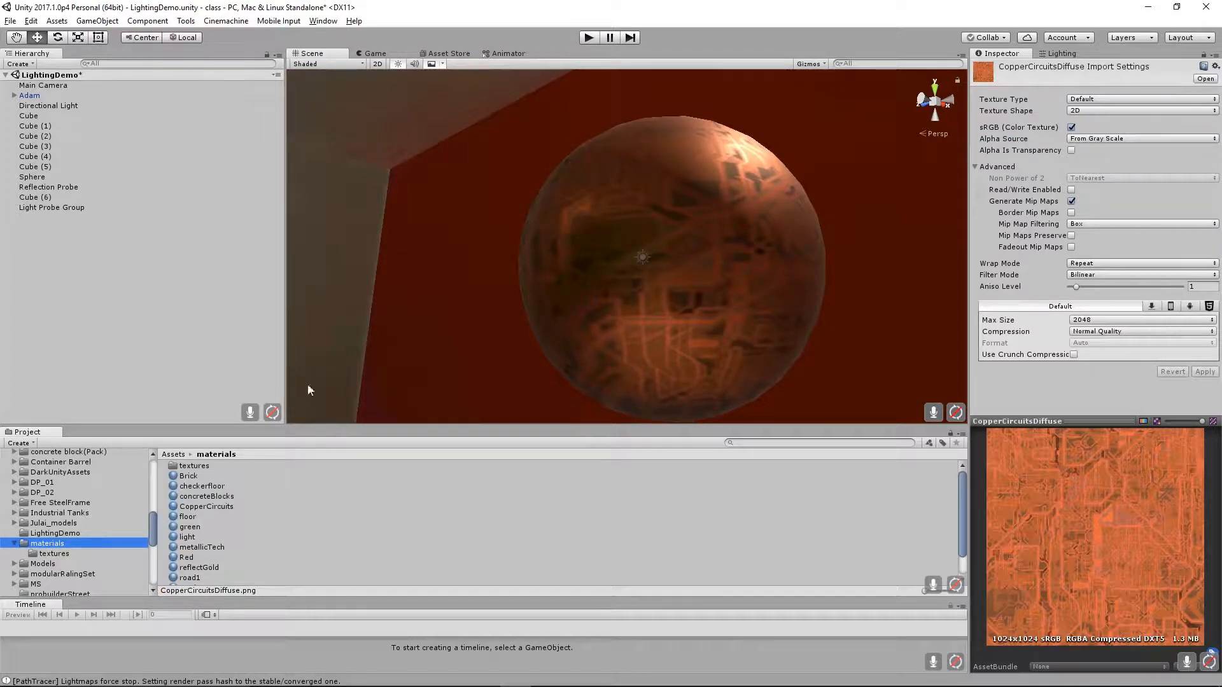
left_click(188, 548)
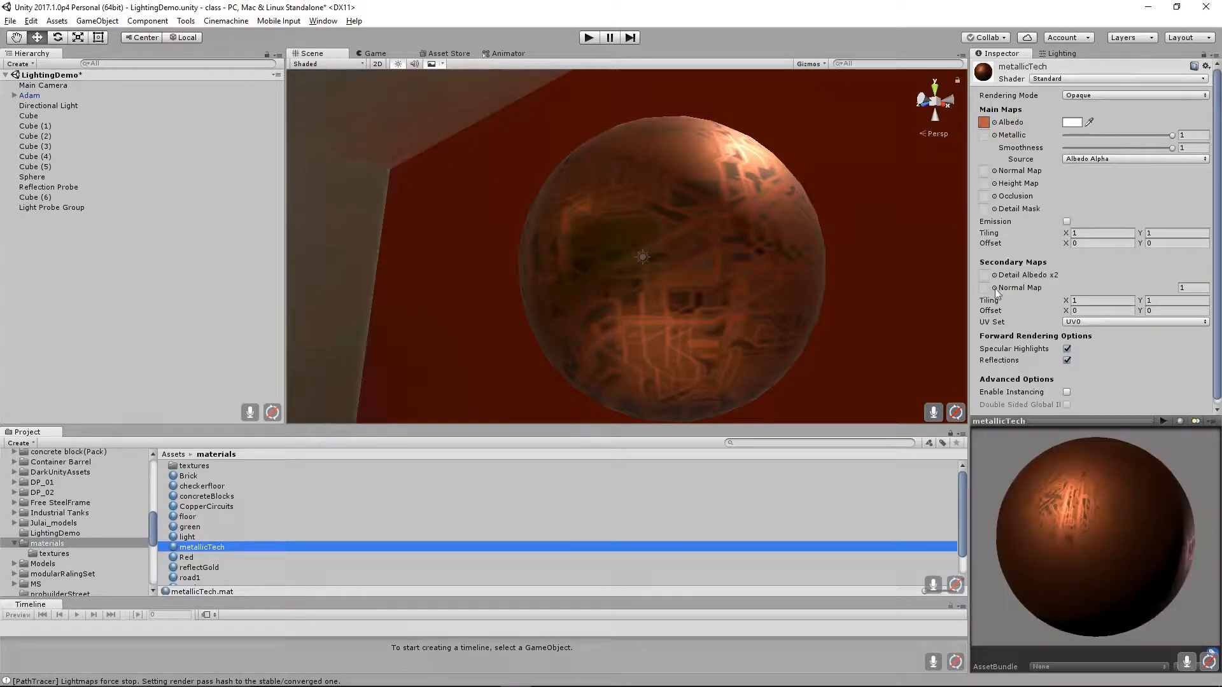
left_click(1177, 135)
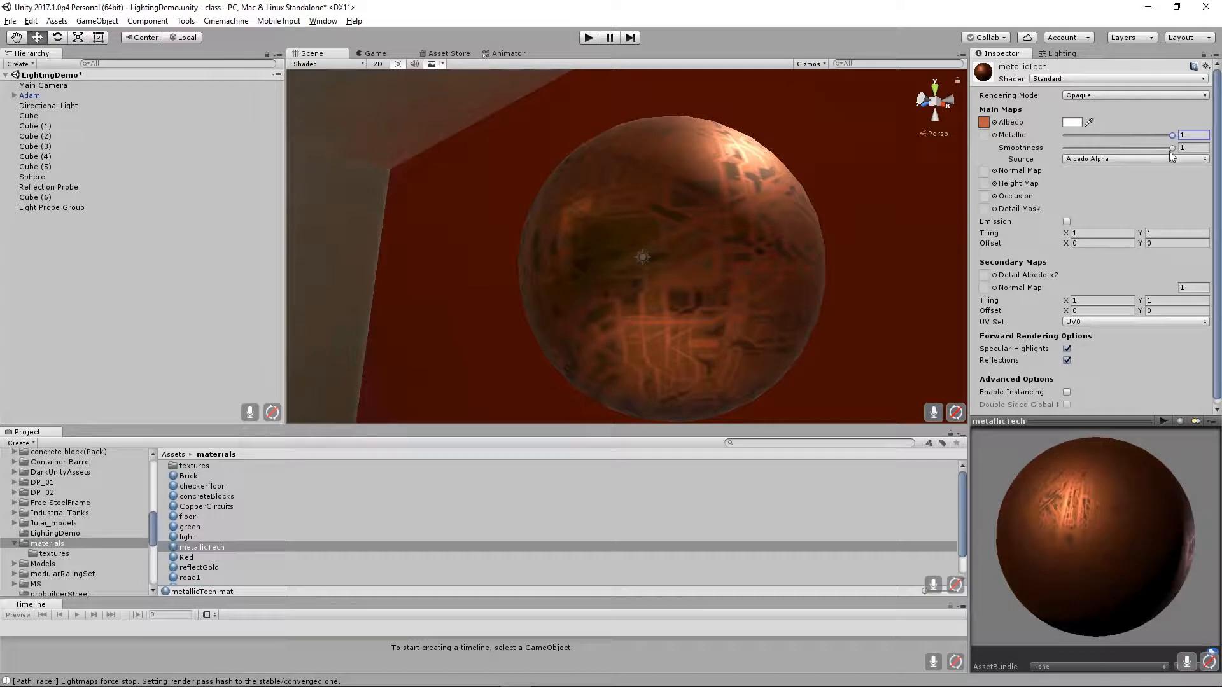
mouse_move(1170, 148)
left_mouse_down()
mouse_move(1125, 150)
mouse_move(1179, 149)
left_mouse_up()
left_click(1103, 160)
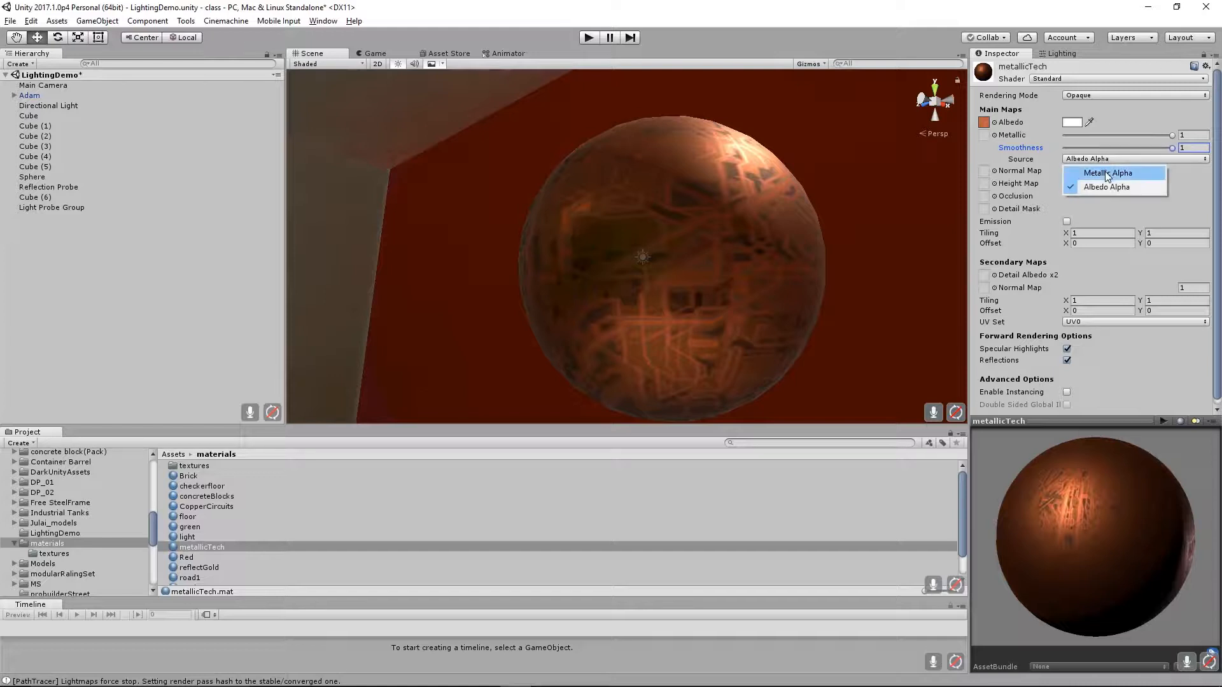
left_click(1104, 171)
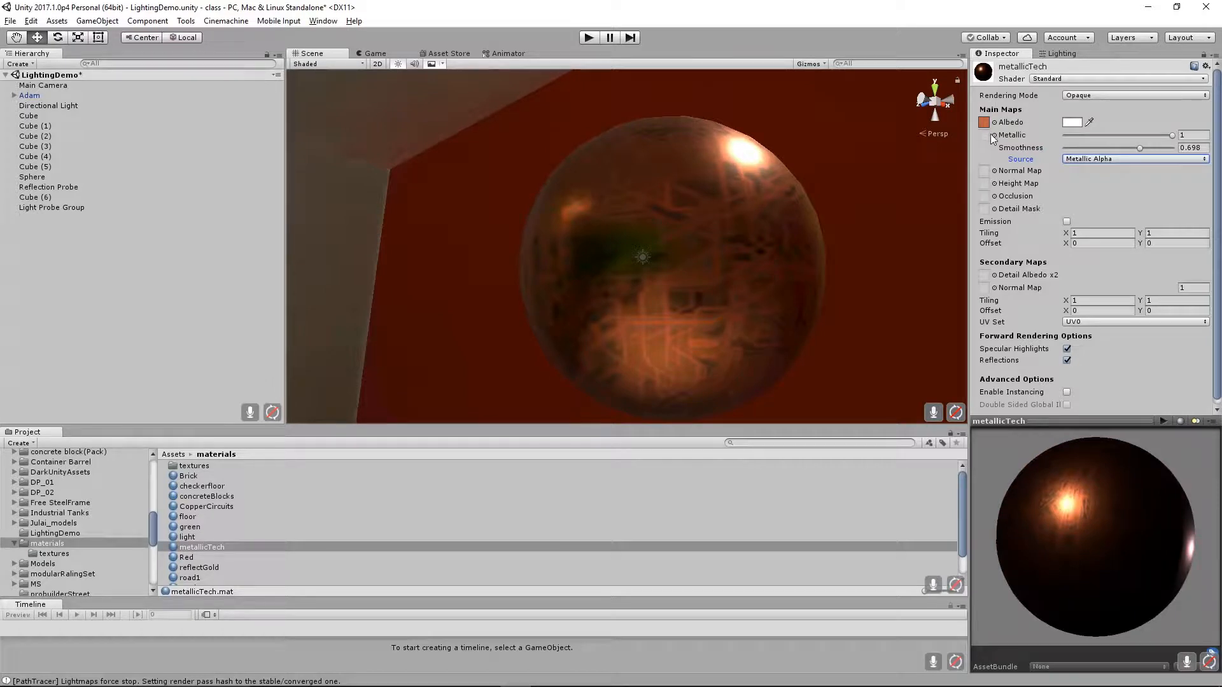
Set the CopperCircuitsReflect2 texture's alpha source to From Gray Scale, apply the import settings and return to the metallicTech material.
left_click(50, 554)
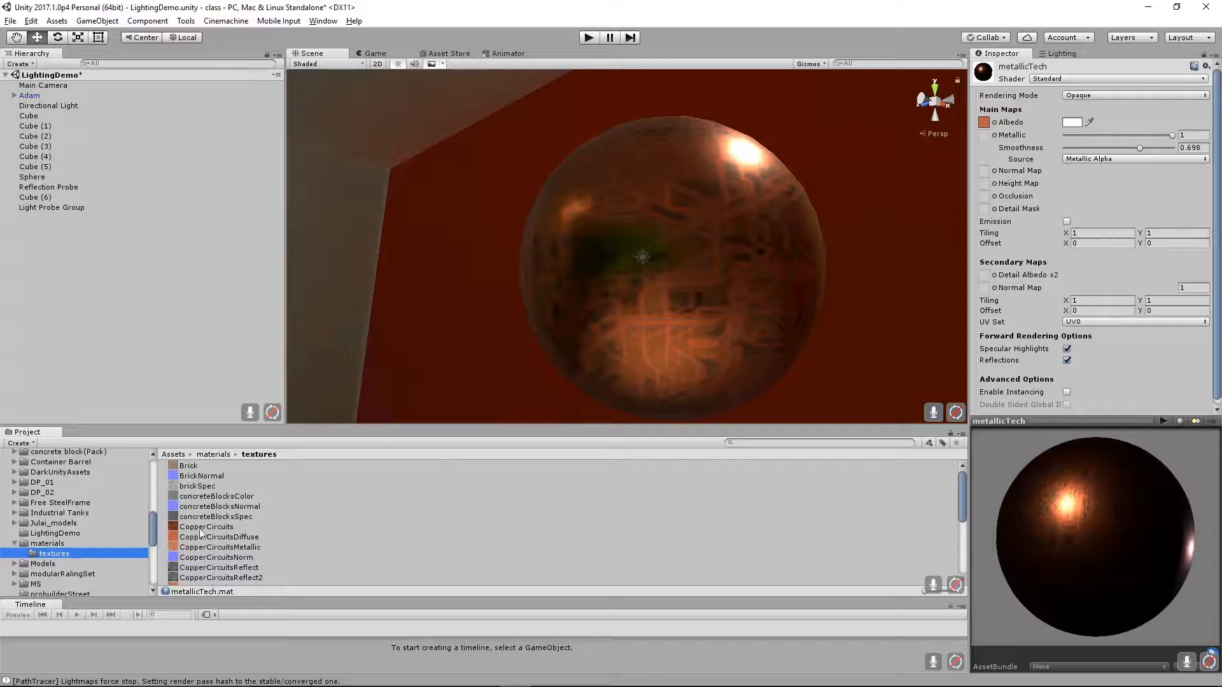
left_click(232, 576)
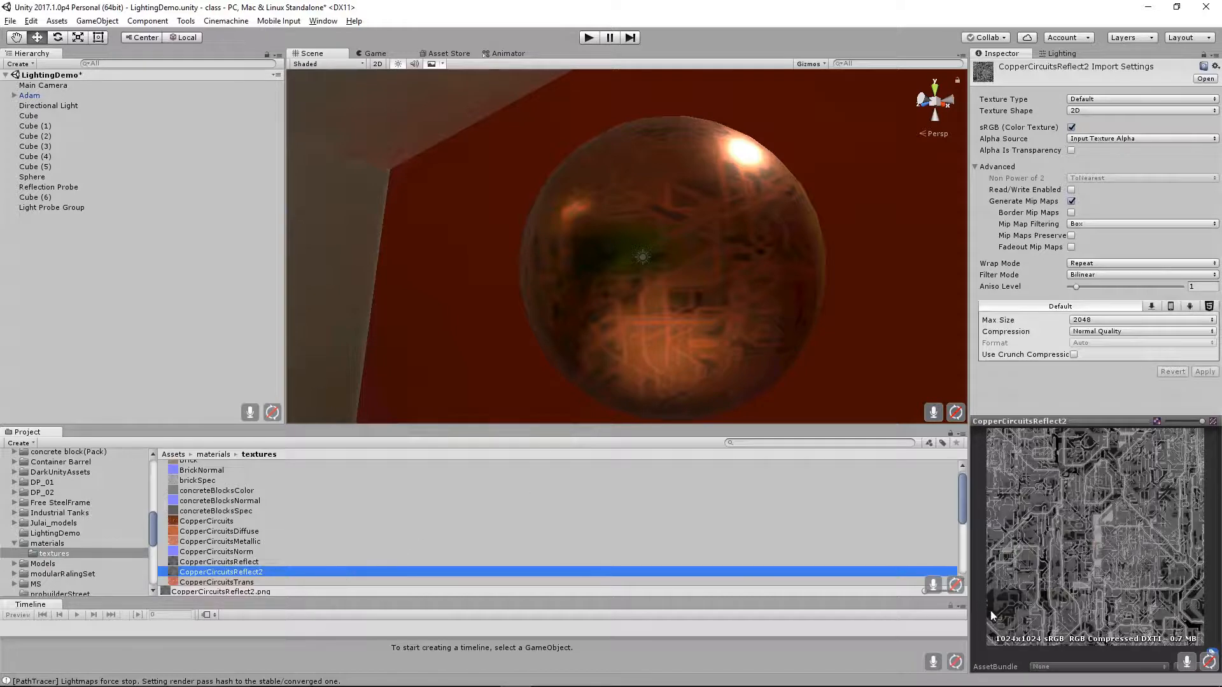
left_click(1105, 139)
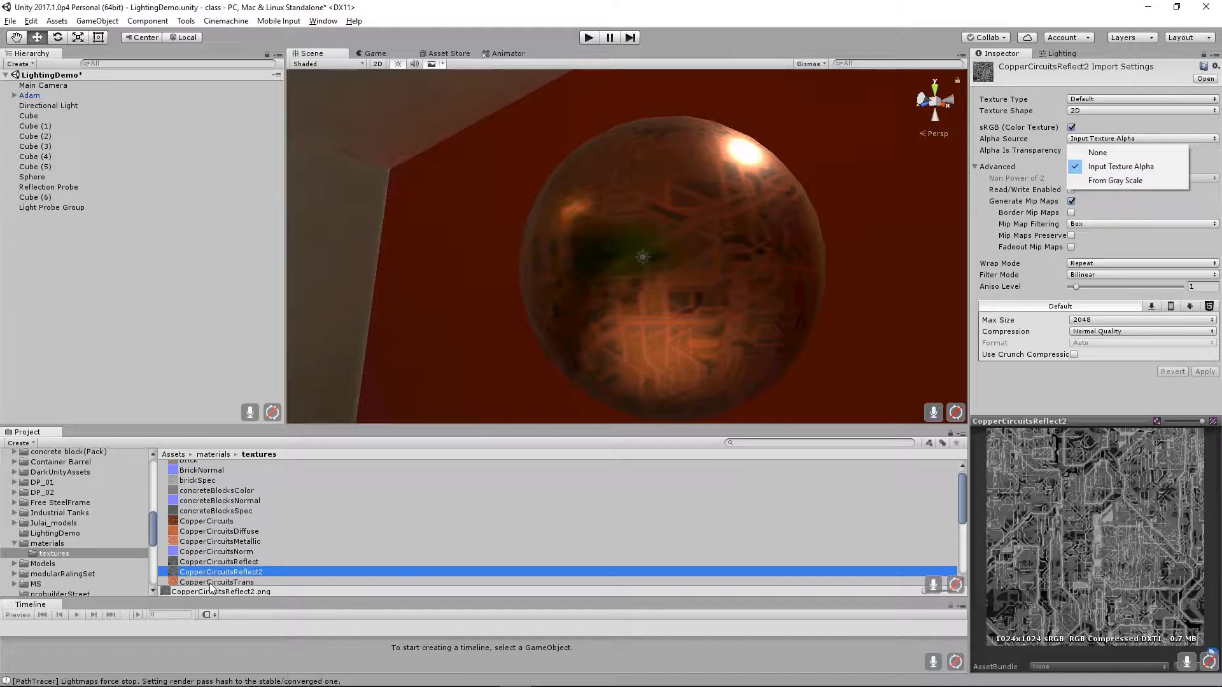
scroll(211, 588, "down", 2)
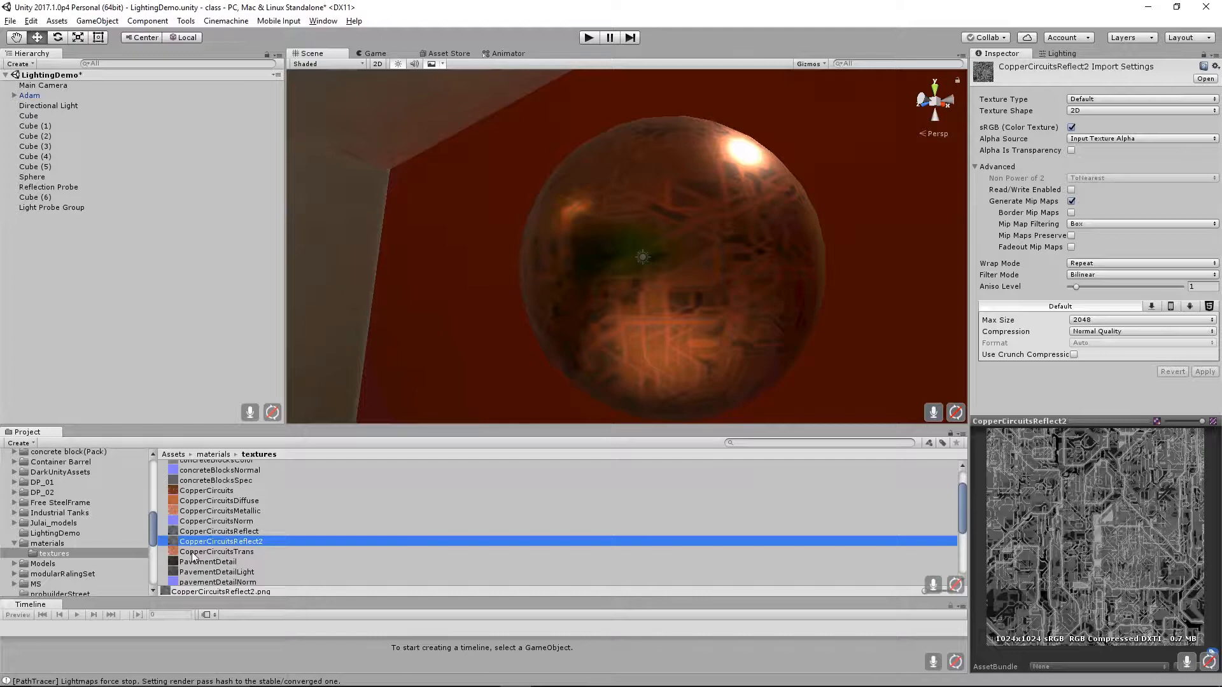
left_click(194, 552)
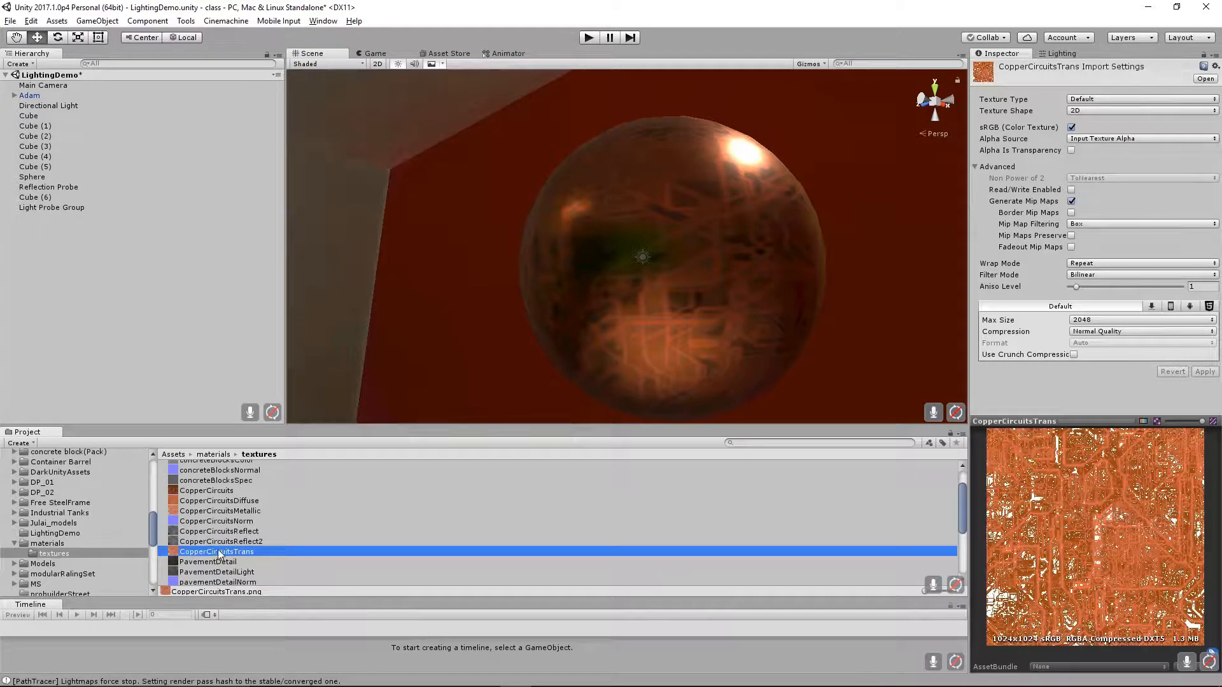
left_click(213, 542)
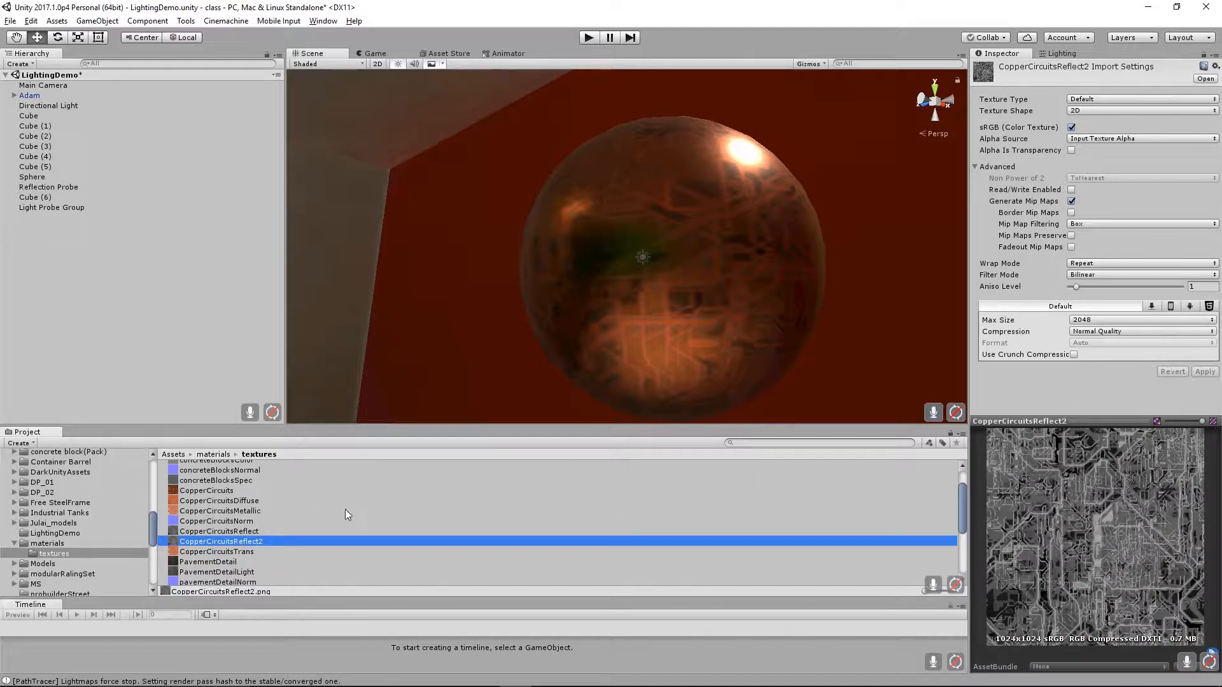
left_click(1104, 139)
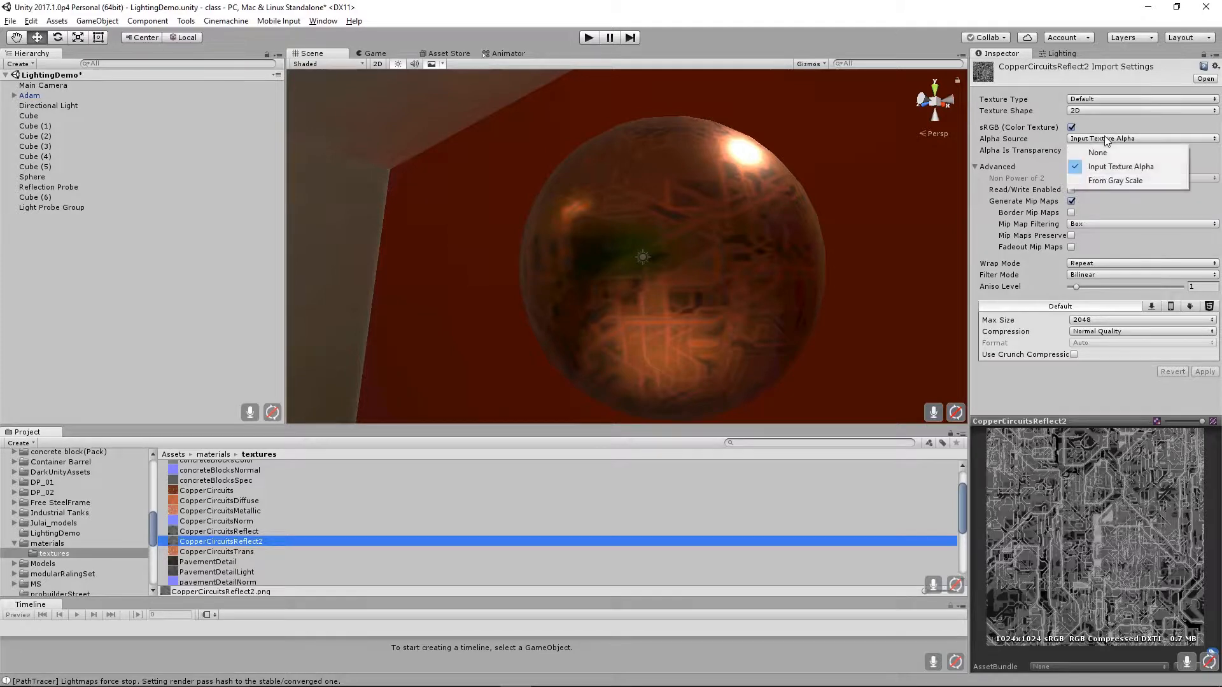
left_click(1116, 180)
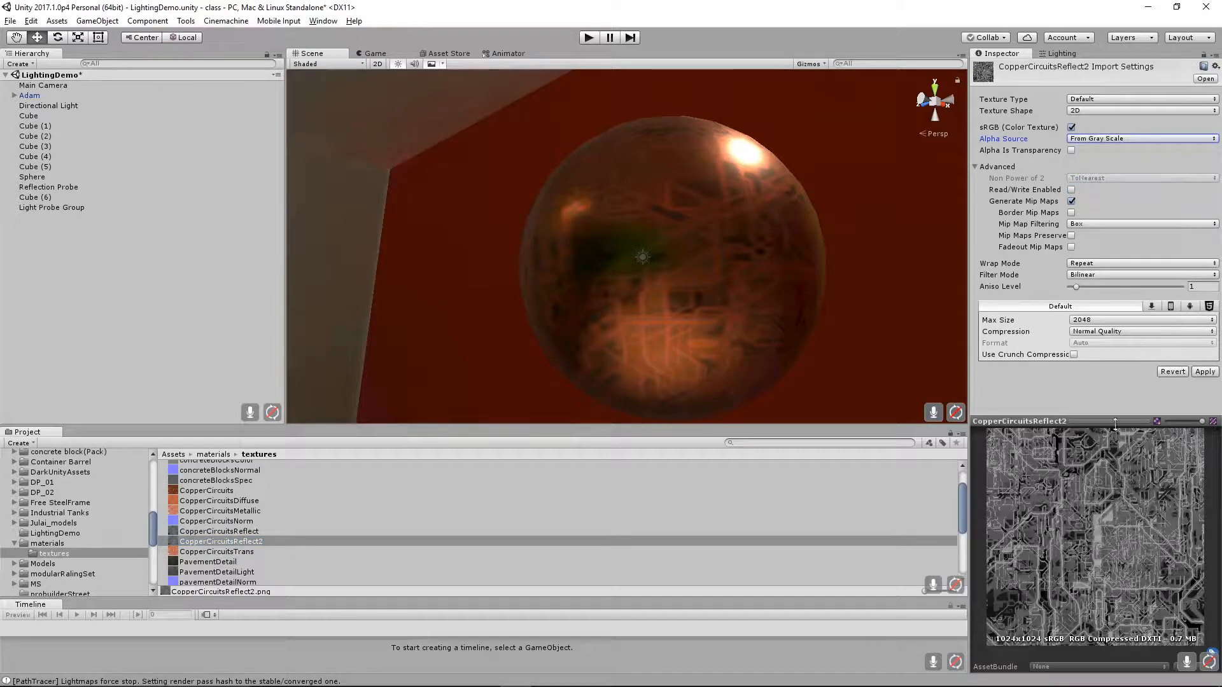
left_click(47, 544)
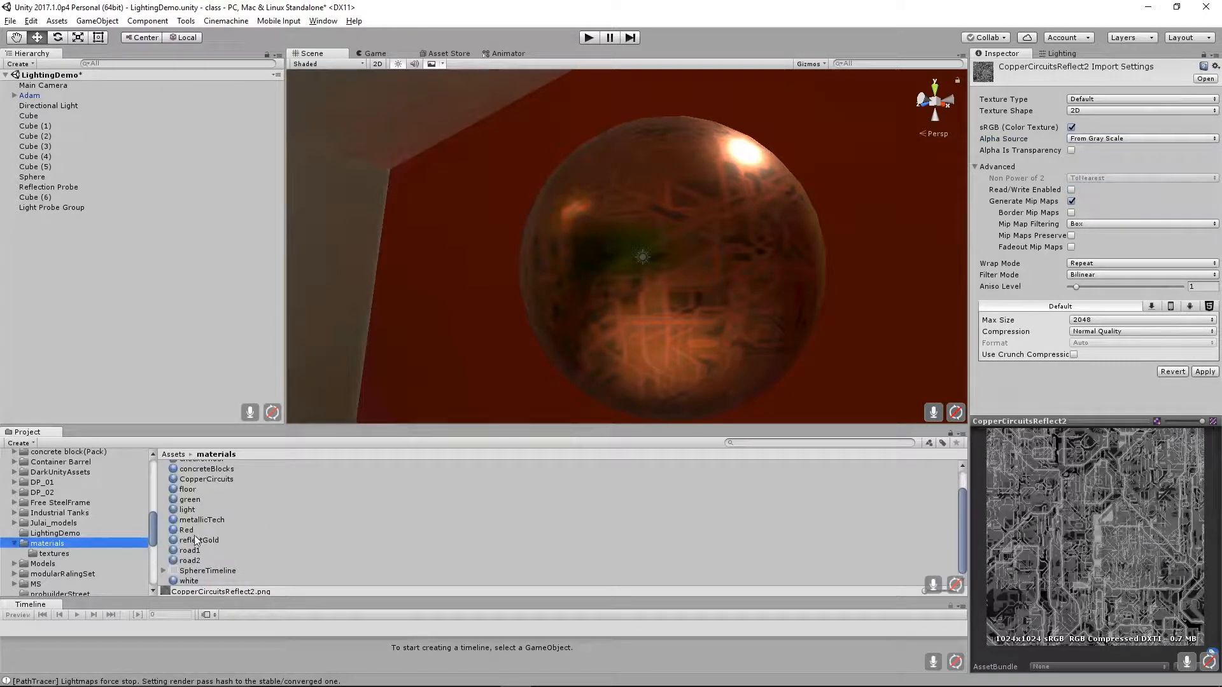
left_click(200, 519)
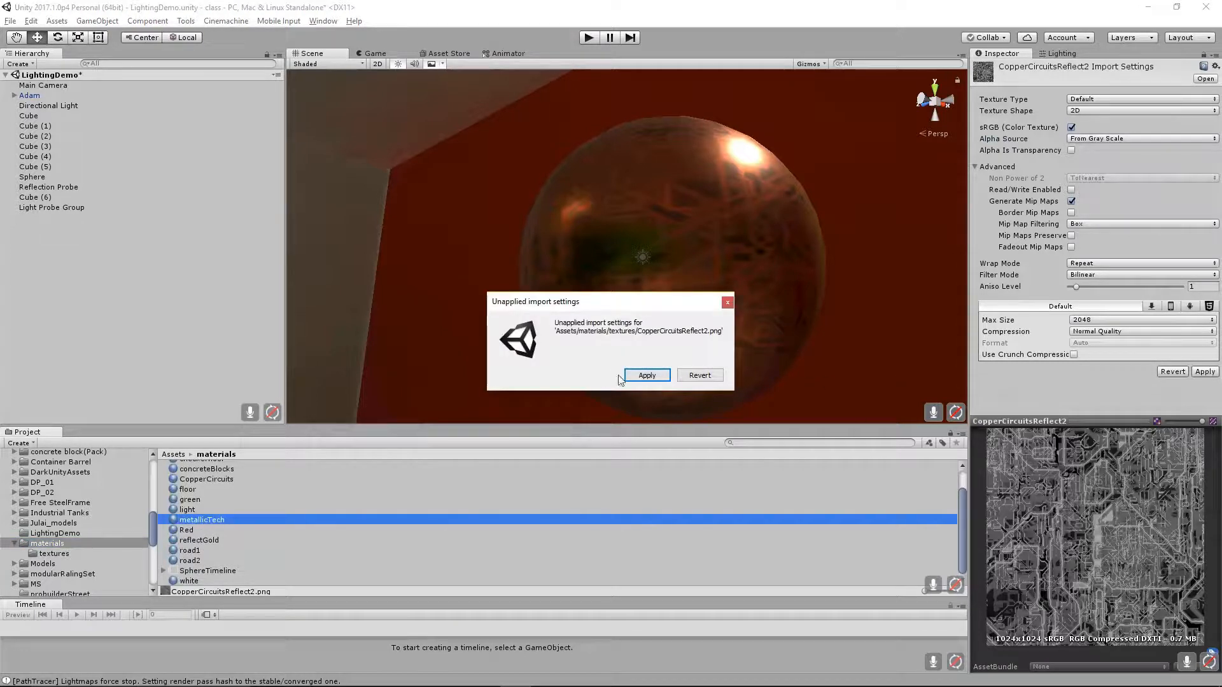
left_click(624, 377)
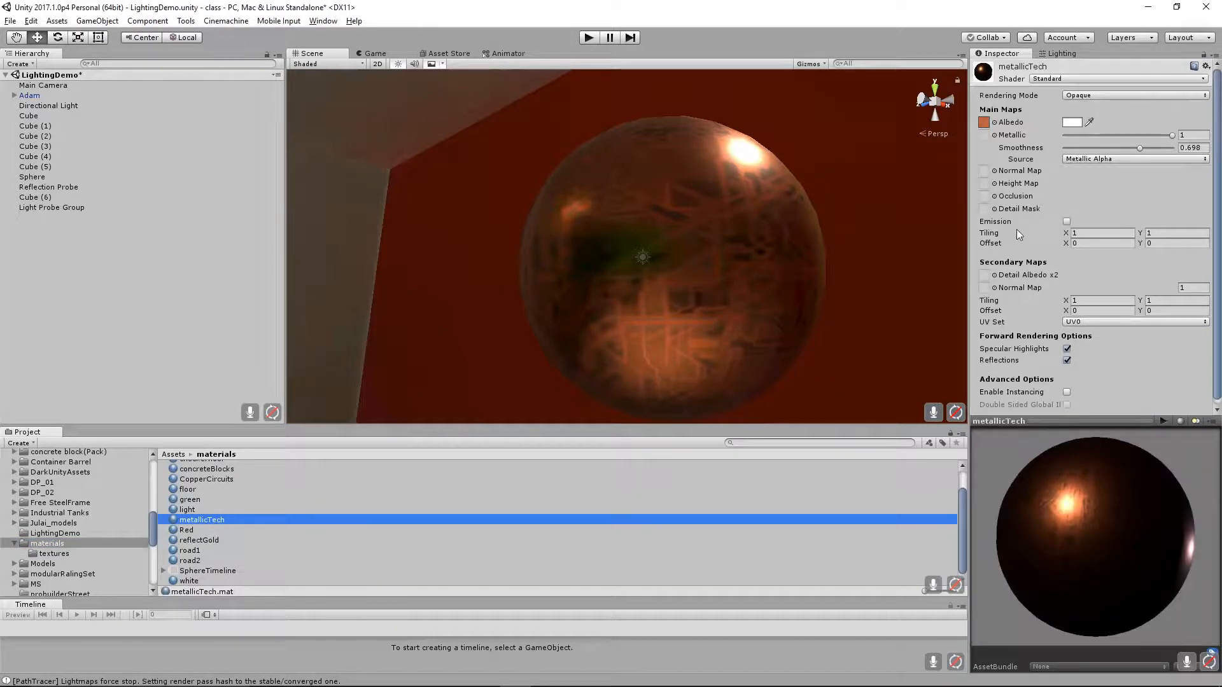
Try CopperCircuitsReflect2 as metallicTech's metallic map and compare the Albedo Alpha and Metallic Alpha smoothness sources, ending on Metallic Alpha.
left_click(49, 554)
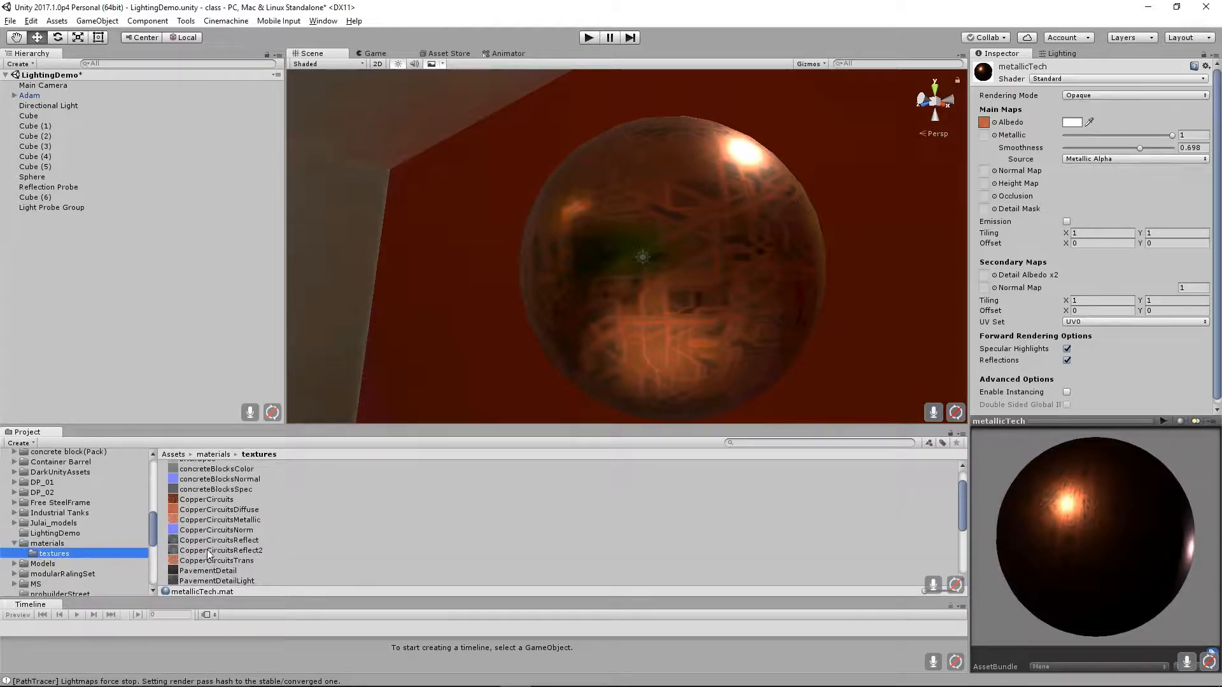
left_click_drag(209, 552, 981, 136)
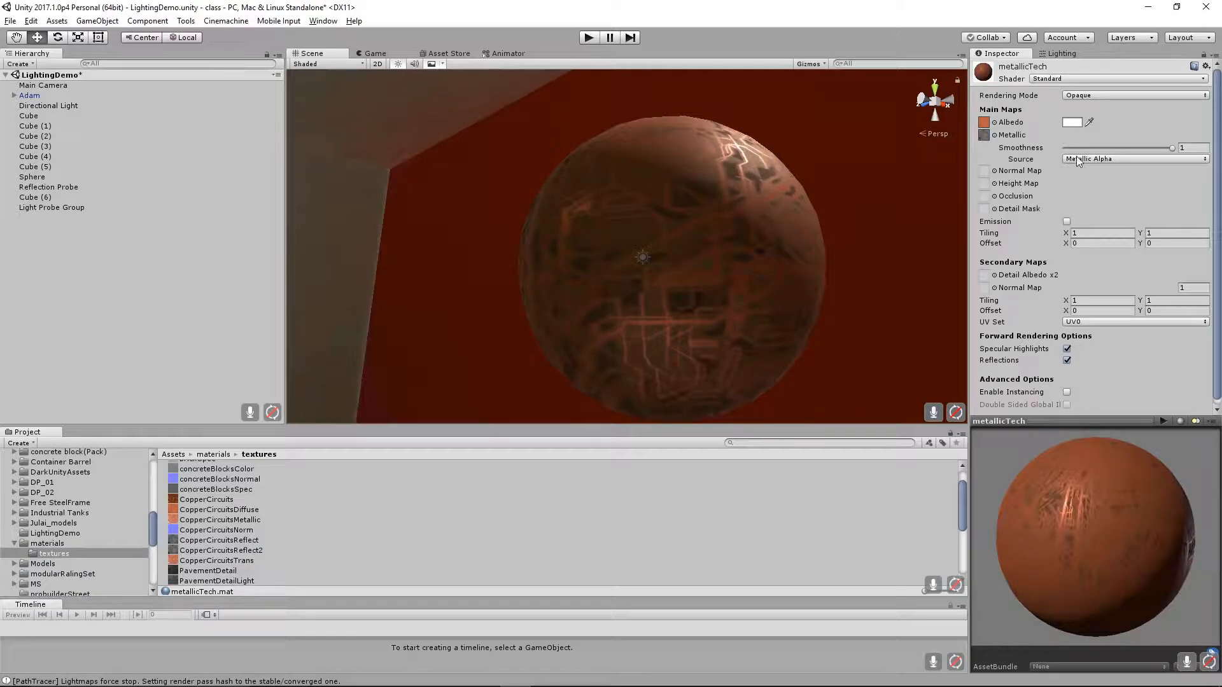
left_click(1132, 162)
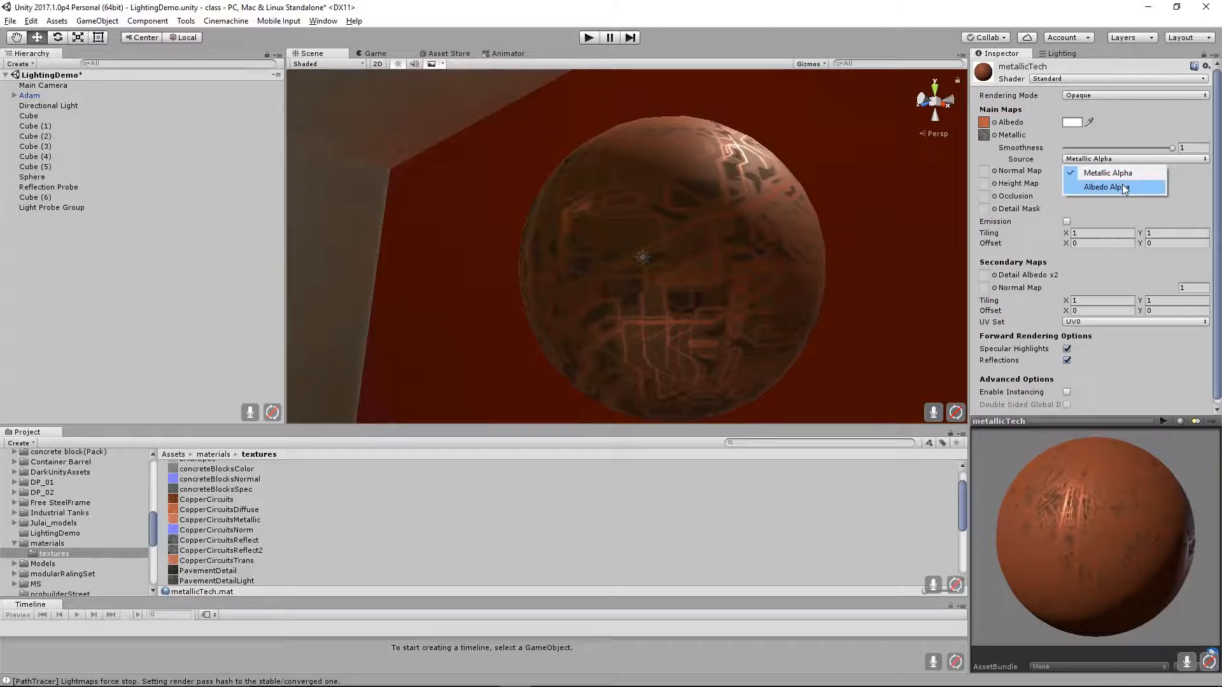
left_click(1124, 187)
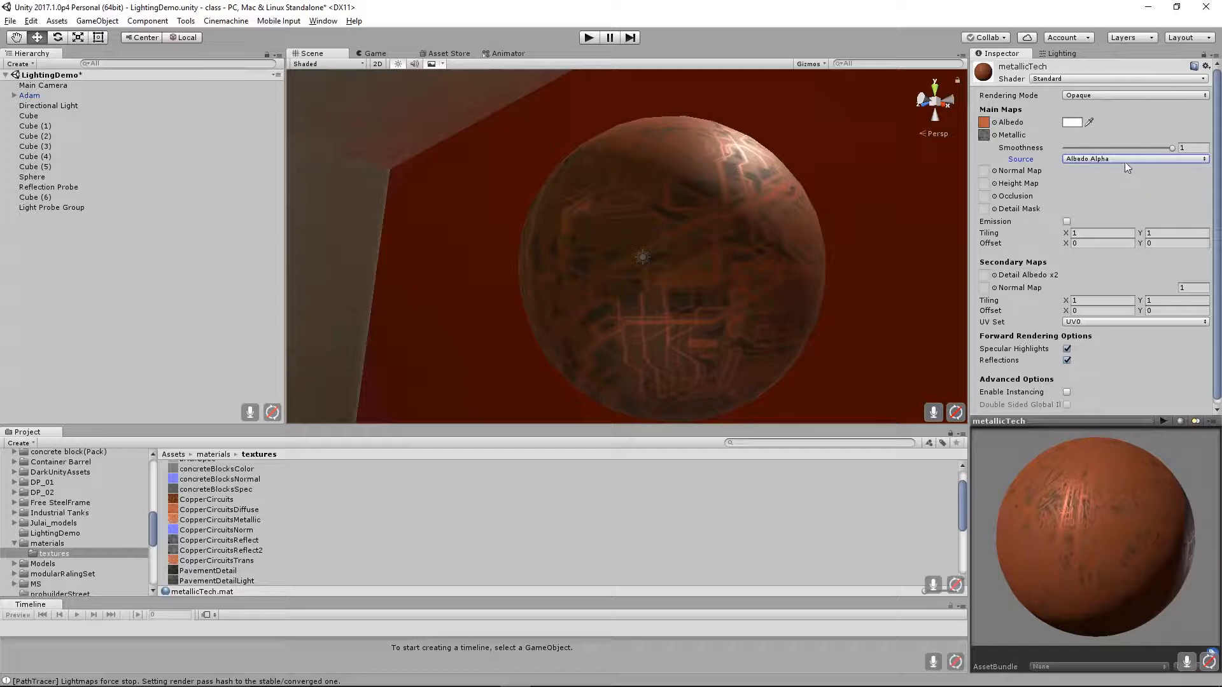
left_click(1124, 160)
left_click(1107, 172)
left_click_drag(751, 191, 773, 238, "alt")
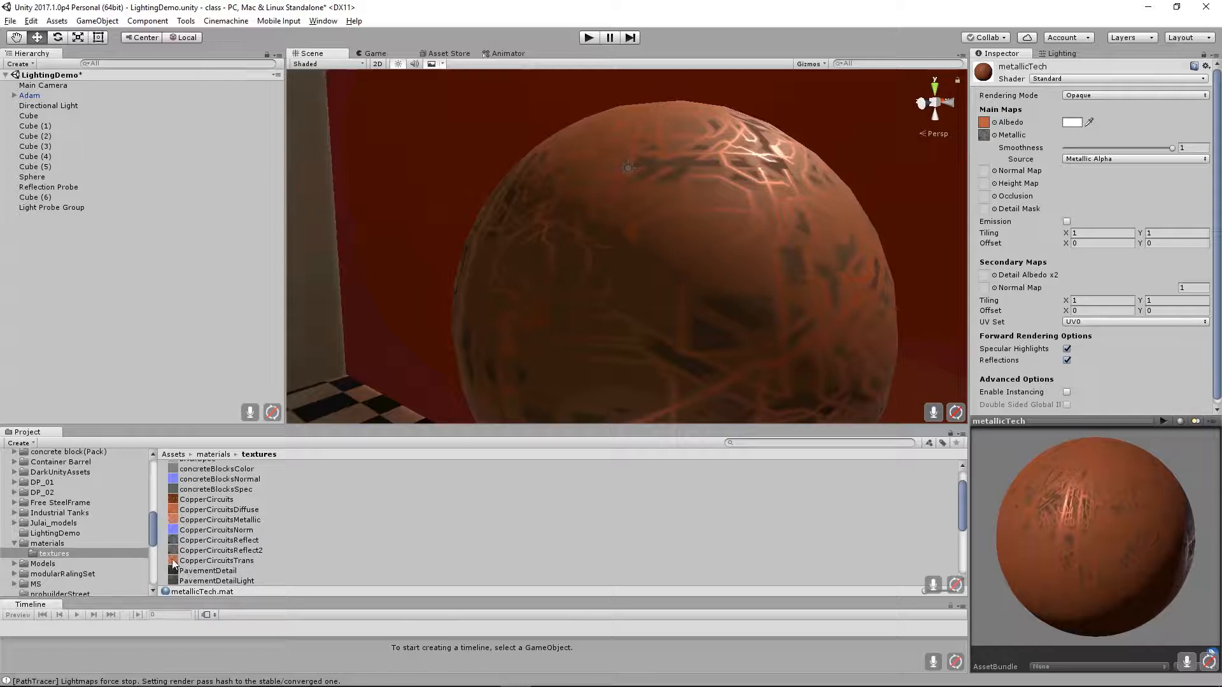
Assign the CopperCircuitsTrans texture as metallicTech's metallic map, keeping Metallic Alpha as the smoothness source.
scroll(647, 269, "down", 3)
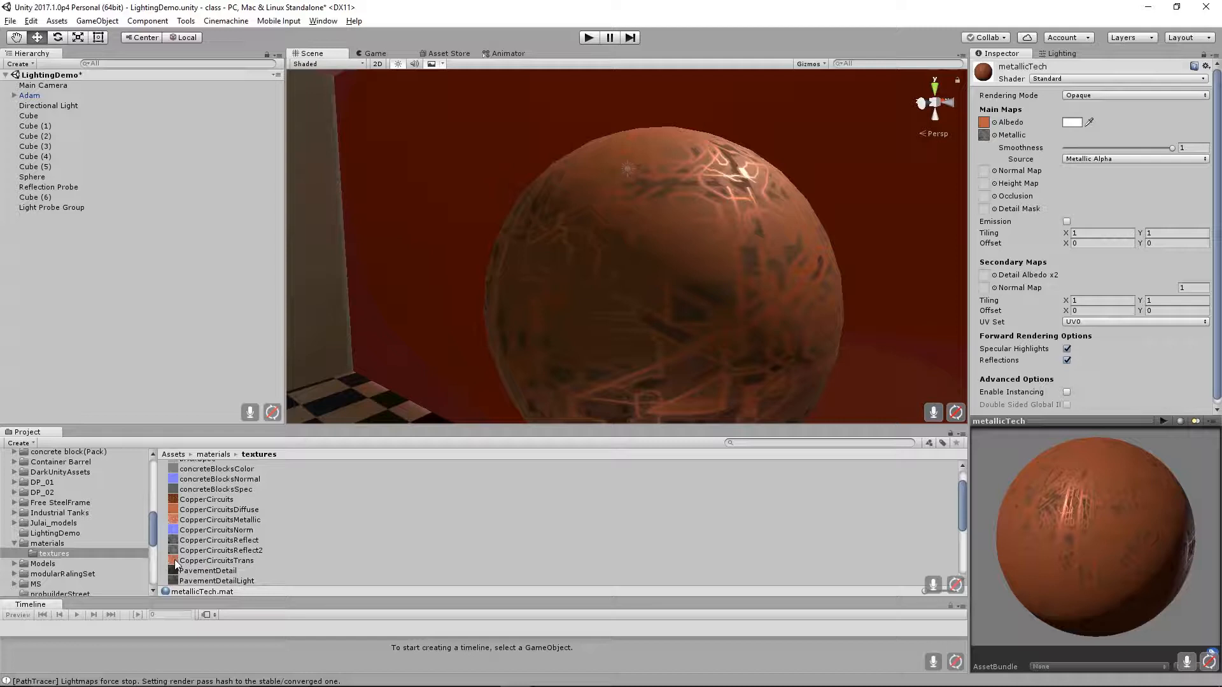
left_click_drag(174, 559, 984, 137)
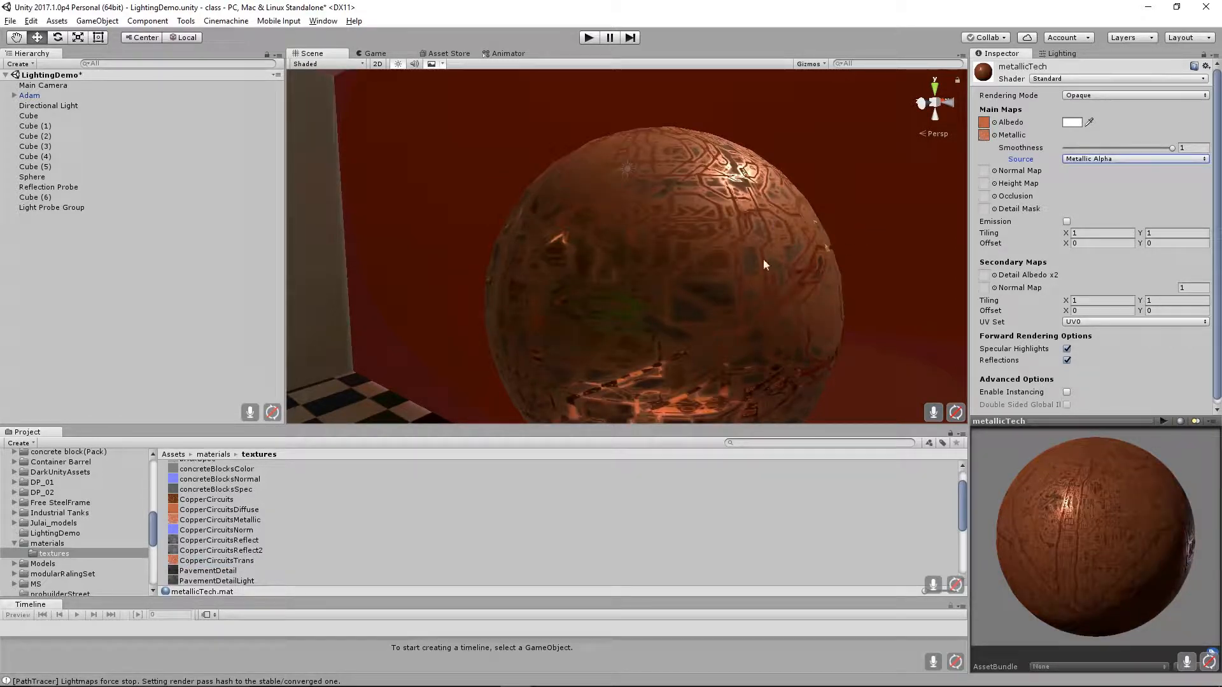
left_click_drag(702, 285, 770, 243, "alt")
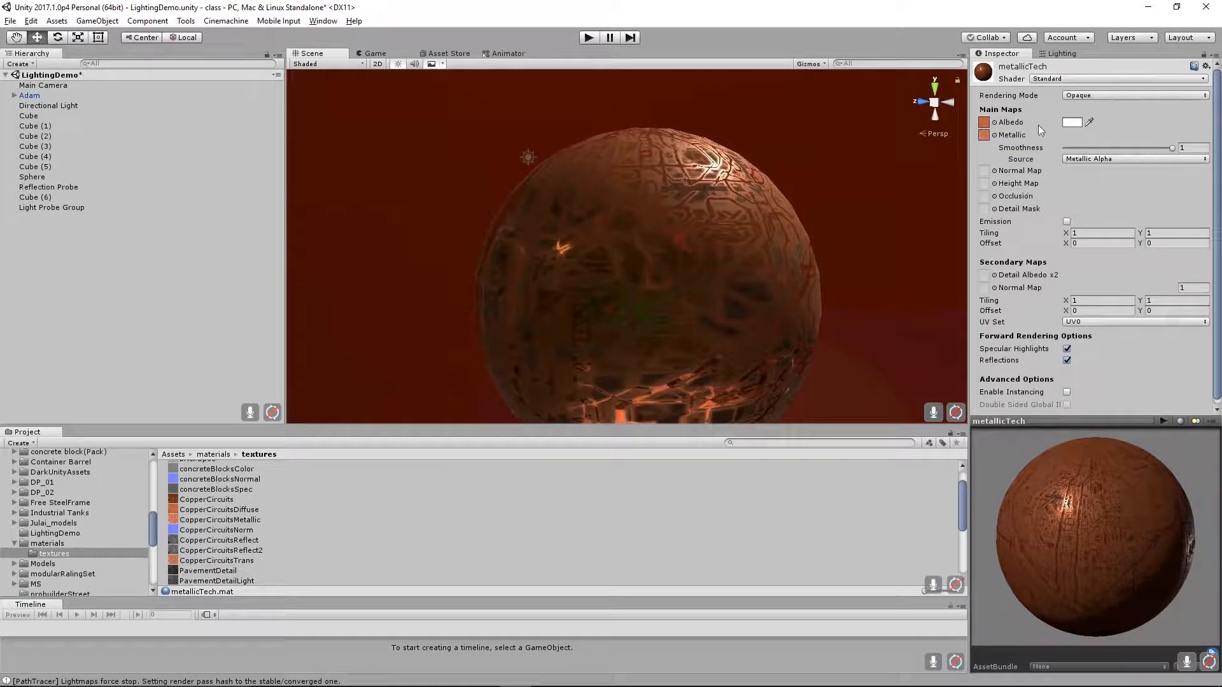
left_click(1098, 159)
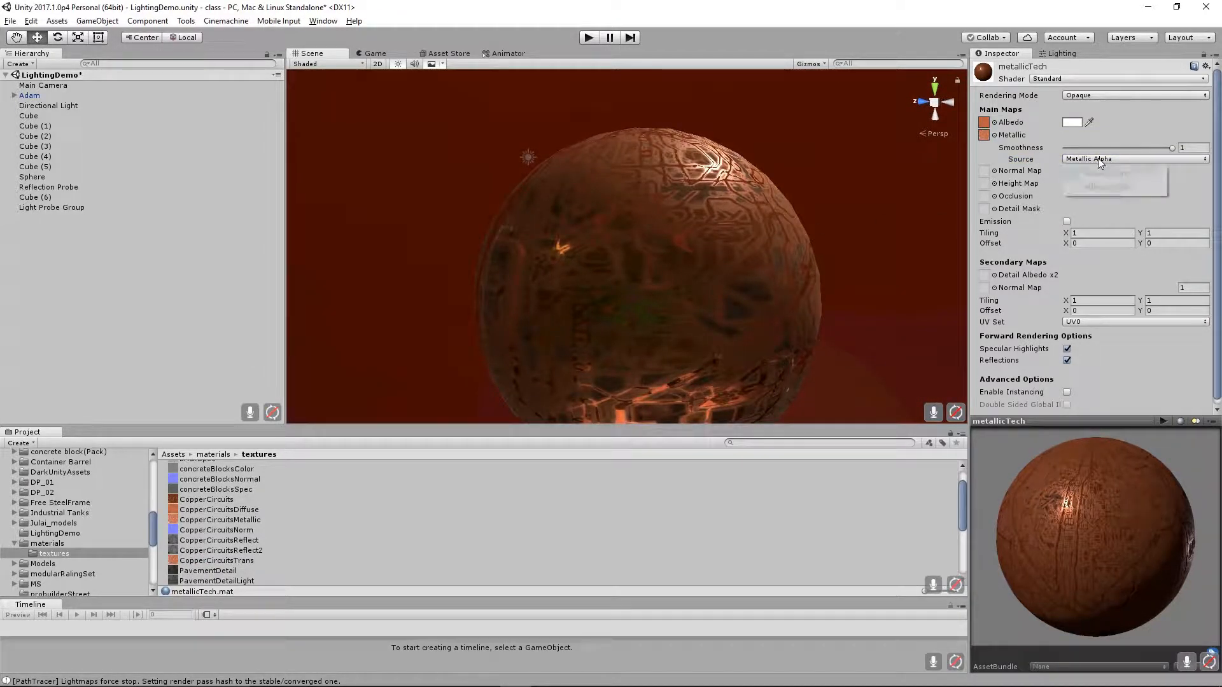
left_click(1115, 172)
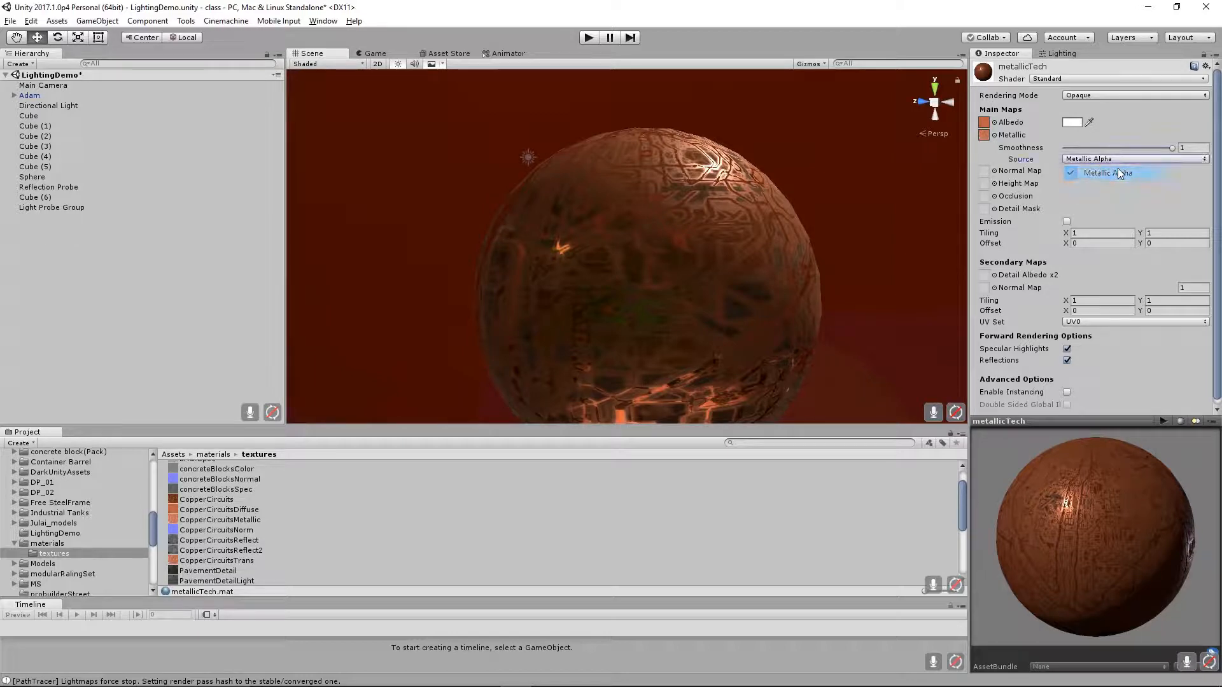
Inspect the sphere's reflections up close and set metallicTech's smoothness to 0.834.
left_click_drag(712, 288, 788, 233, "alt")
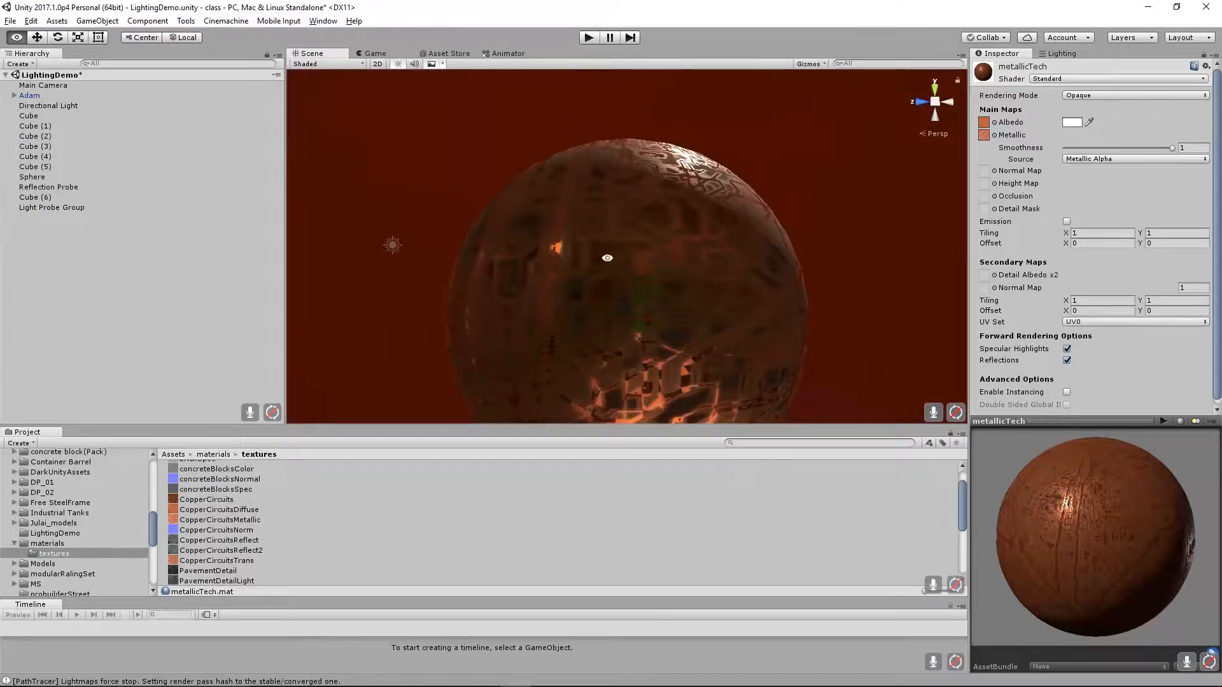
mouse_move(608, 257)
left_mouse_down("alt")
mouse_move(706, 218)
mouse_move(657, 281)
mouse_move(791, 256)
mouse_move(622, 252)
left_mouse_up("alt")
right_click_drag(623, 252, 935, 230, "alt")
left_click_drag(795, 252, 735, 224, "alt")
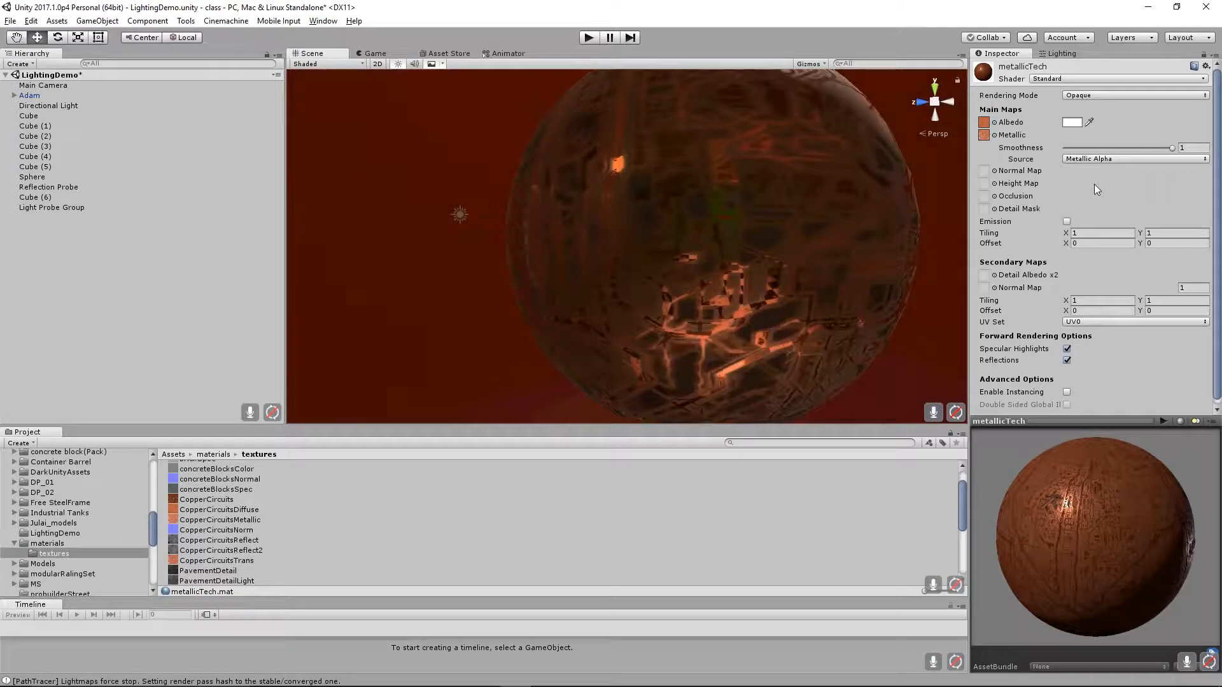
left_click_drag(1159, 151, 1153, 152)
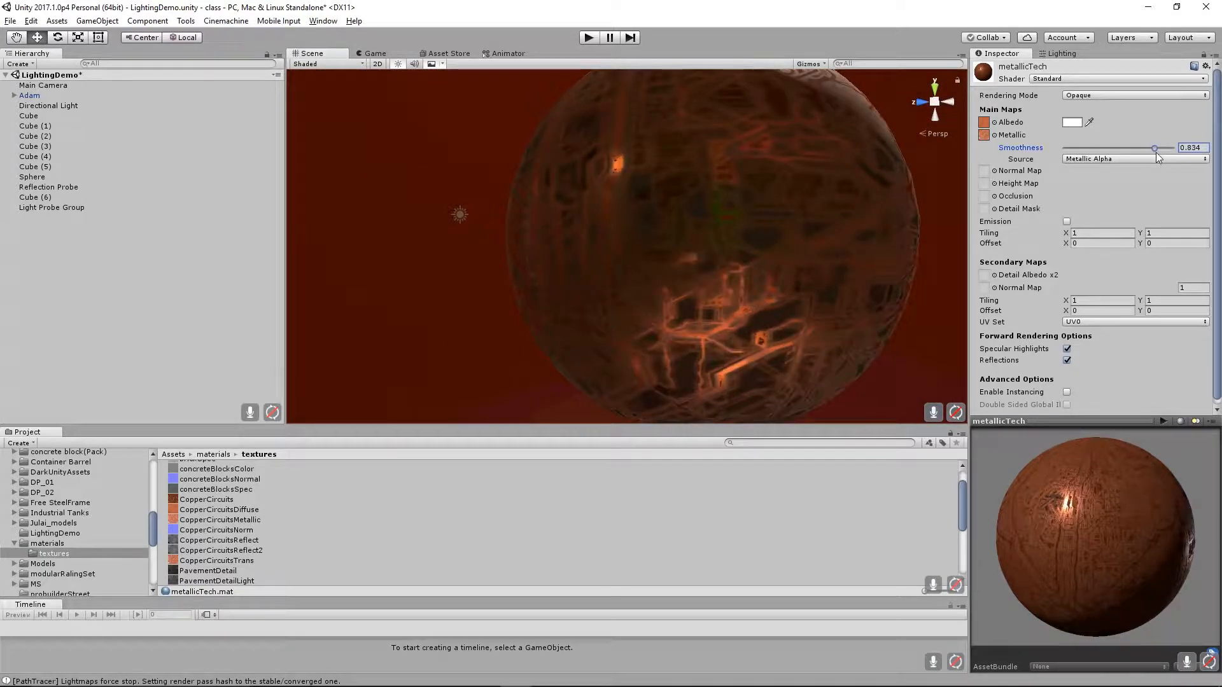
left_click_drag(610, 254, 717, 213, "alt")
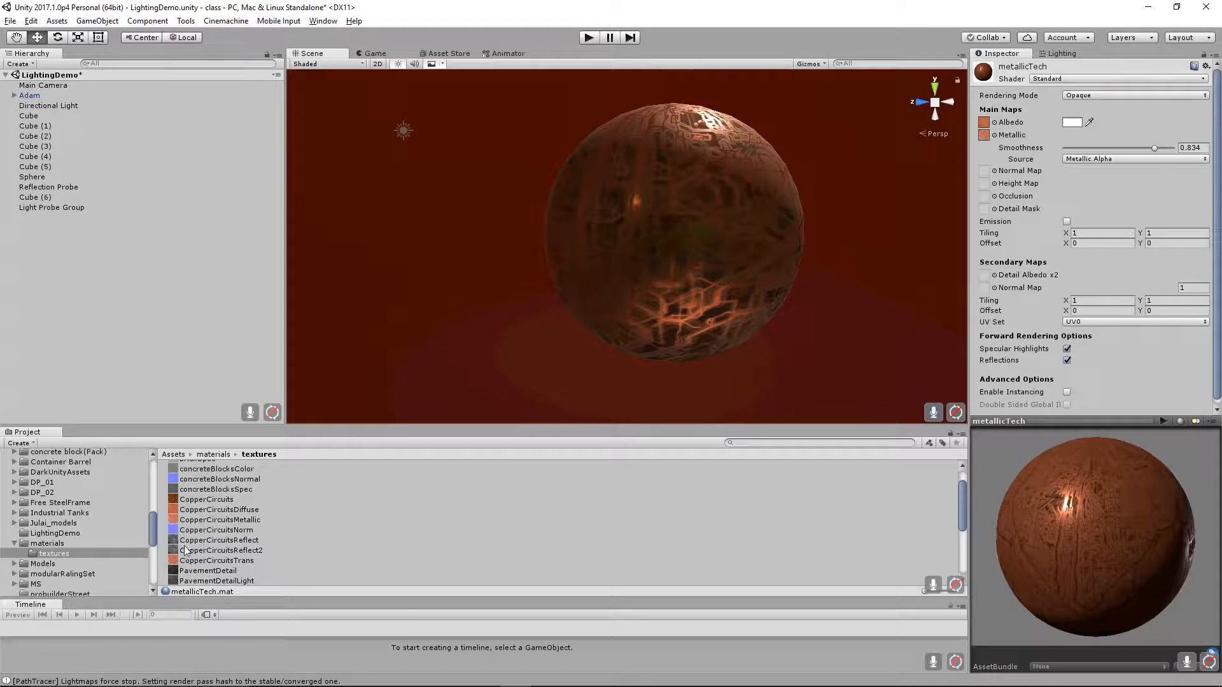
Set the CopperCircuitsNorm texture's type to Default and apply the import settings.
scroll(187, 540, "down", 3)
scroll(187, 539, "up", 3)
left_click(191, 530)
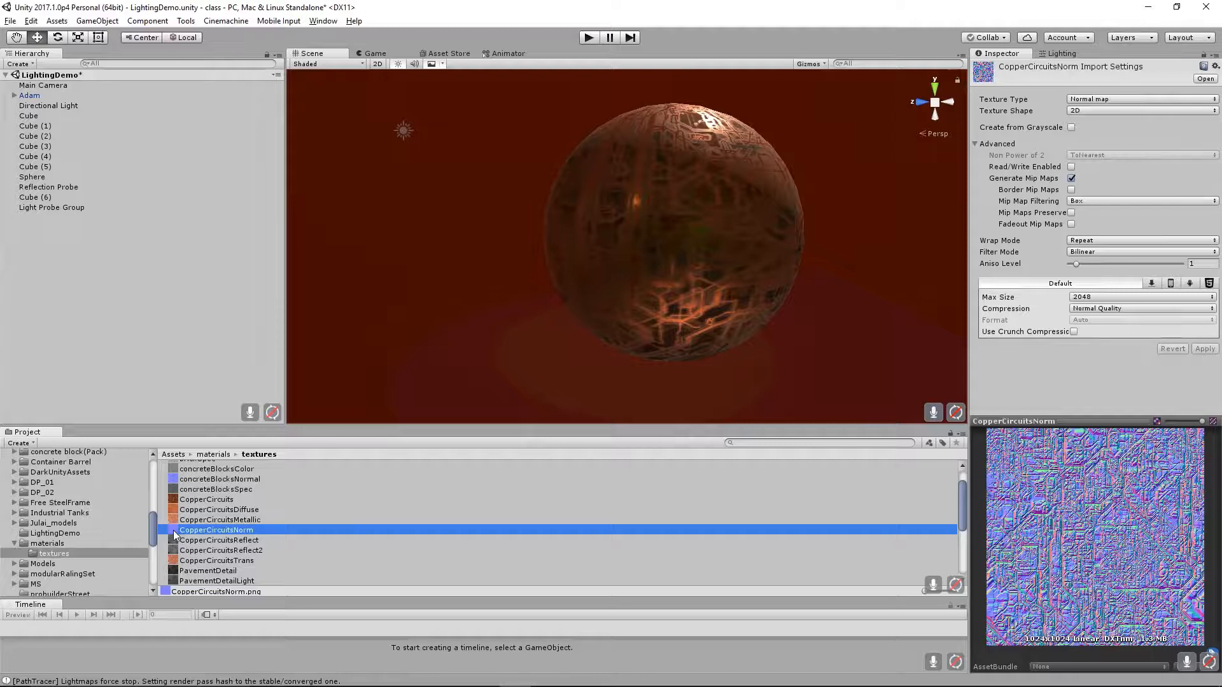
mouse_move(173, 530)
left_mouse_down()
mouse_move(581, 456)
mouse_move(166, 541)
mouse_move(179, 551)
left_mouse_up()
left_click(42, 544)
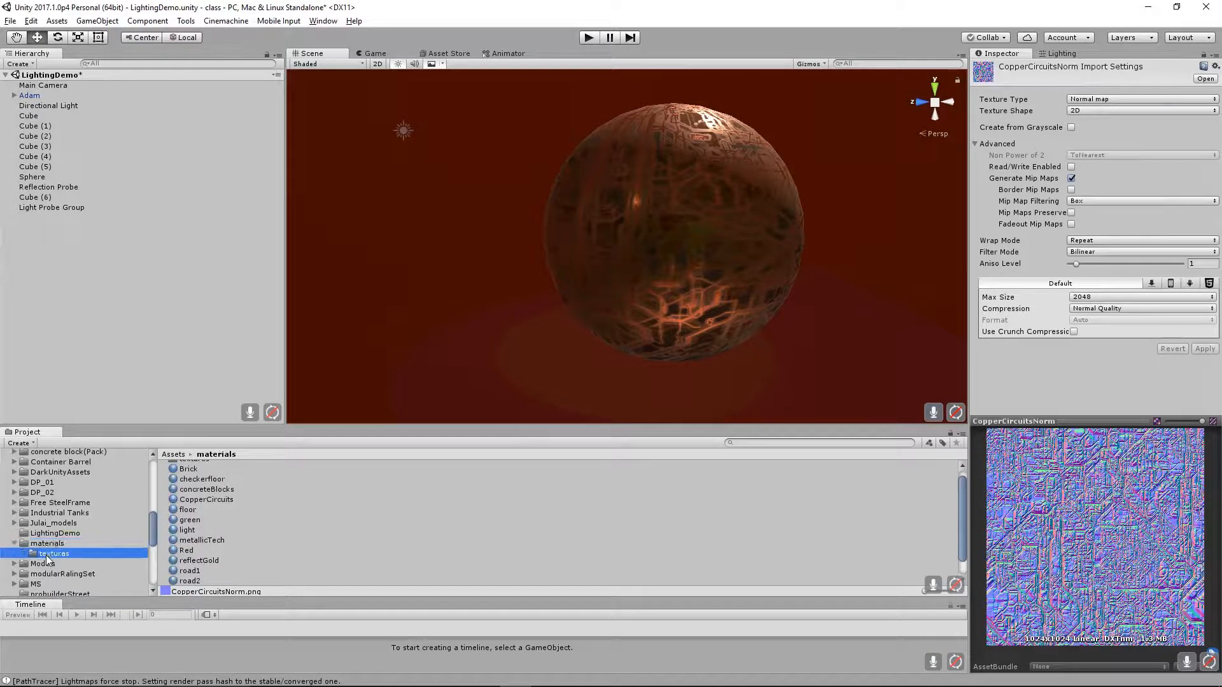
left_click(46, 554)
left_click(174, 548)
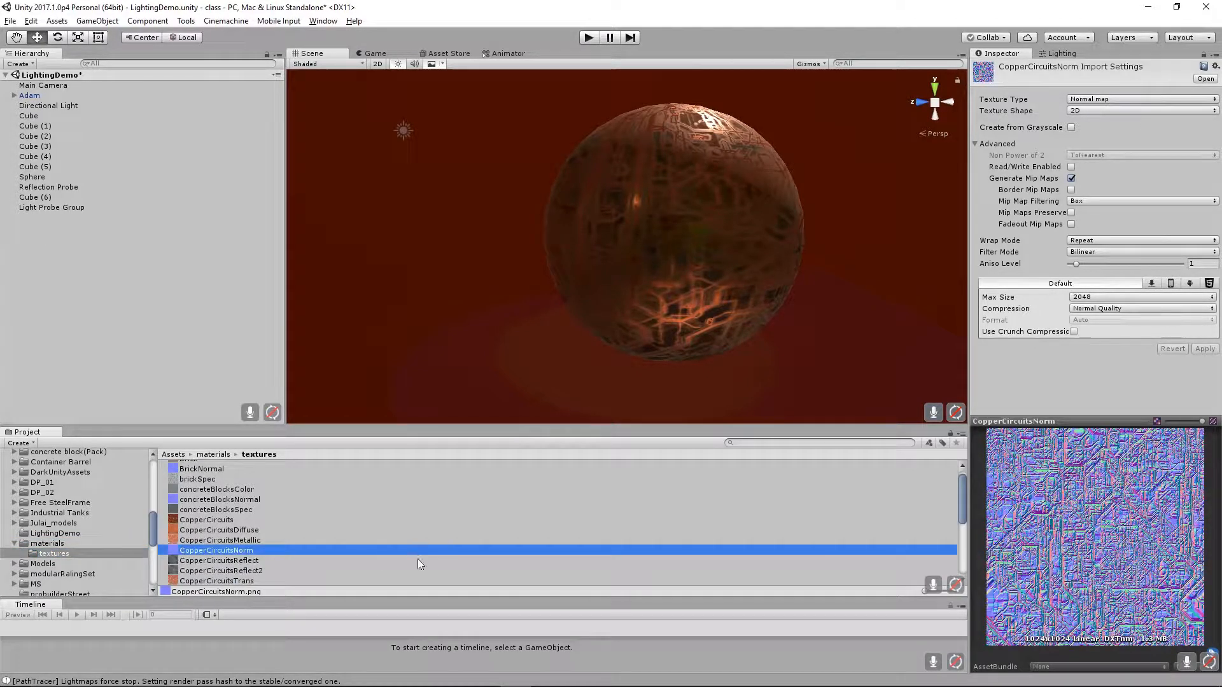
left_click(1105, 101)
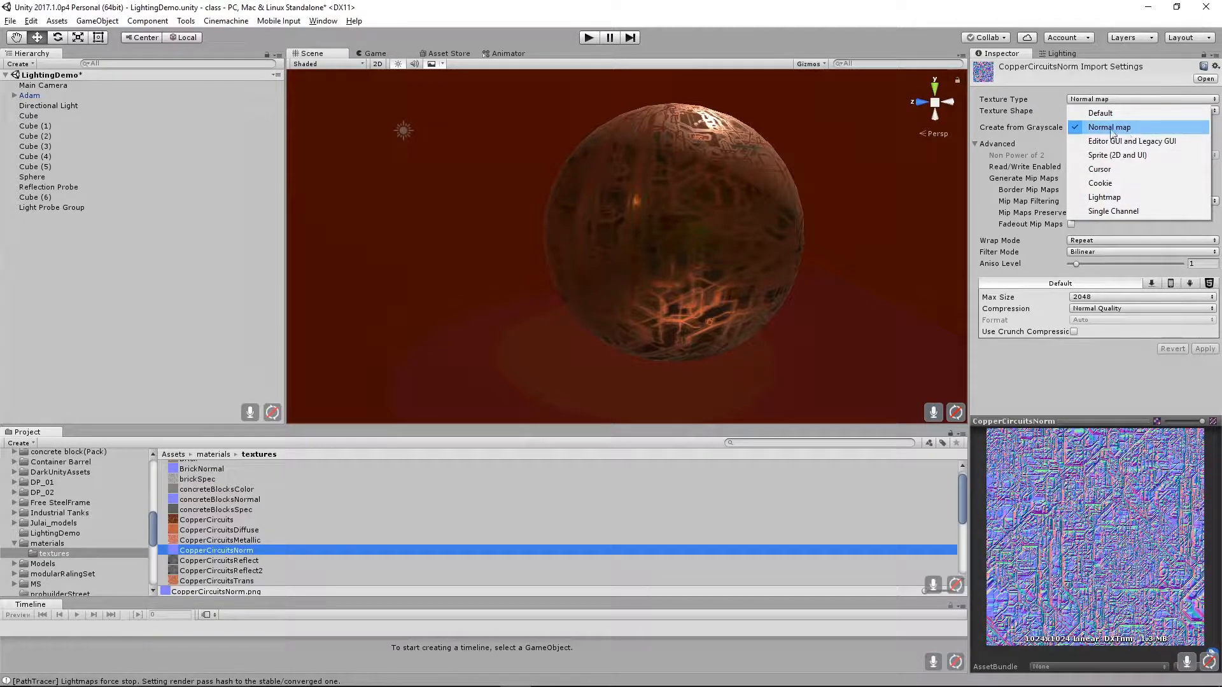
left_click(1132, 113)
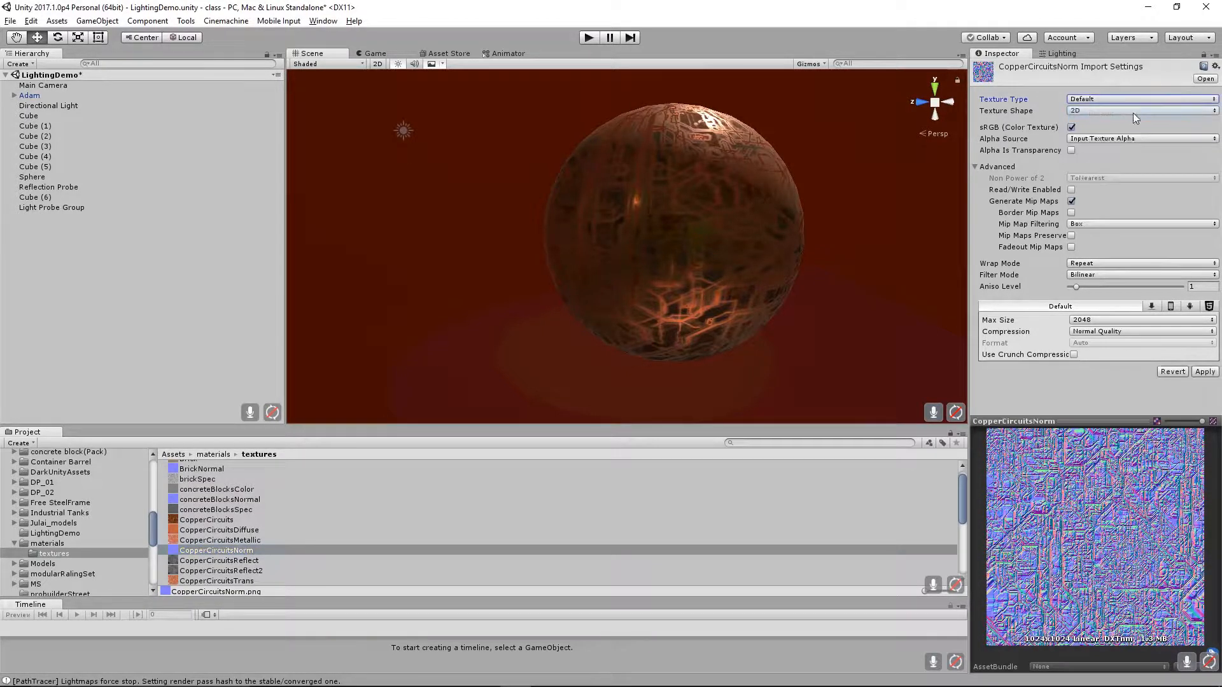
left_click(1212, 373)
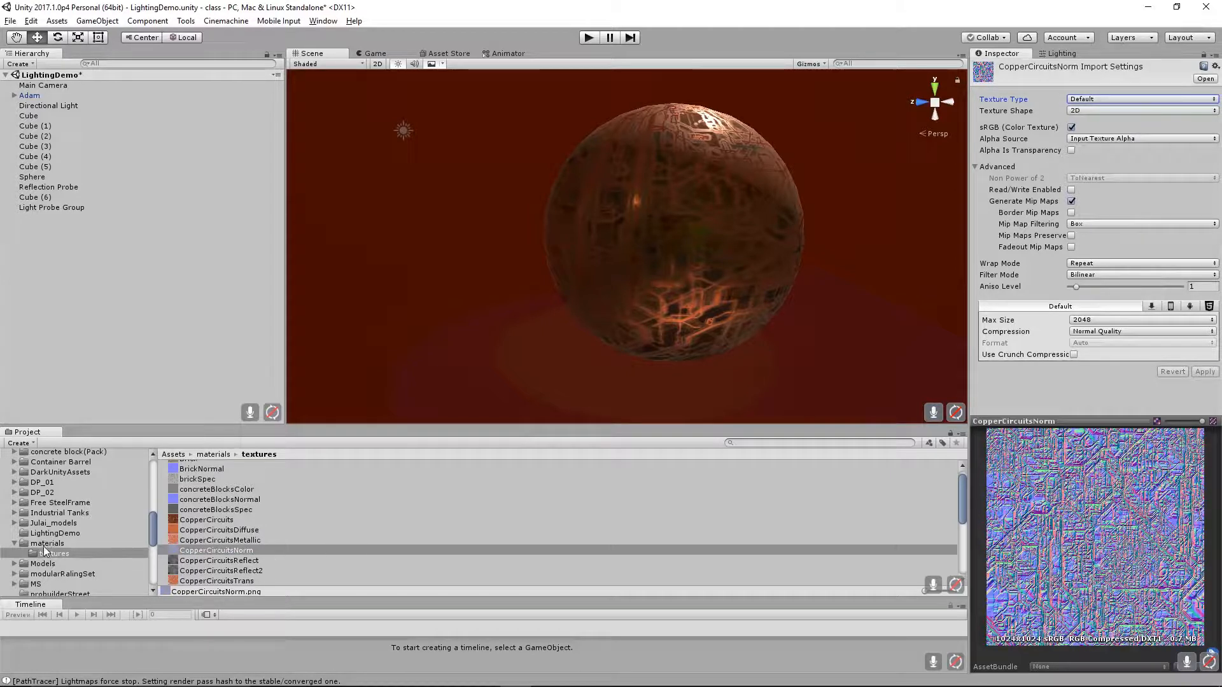
Assign the CopperCircuitsNorm texture as metallicTech's normal map and inspect the effect on the sphere.
left_click(44, 545)
left_click(200, 540)
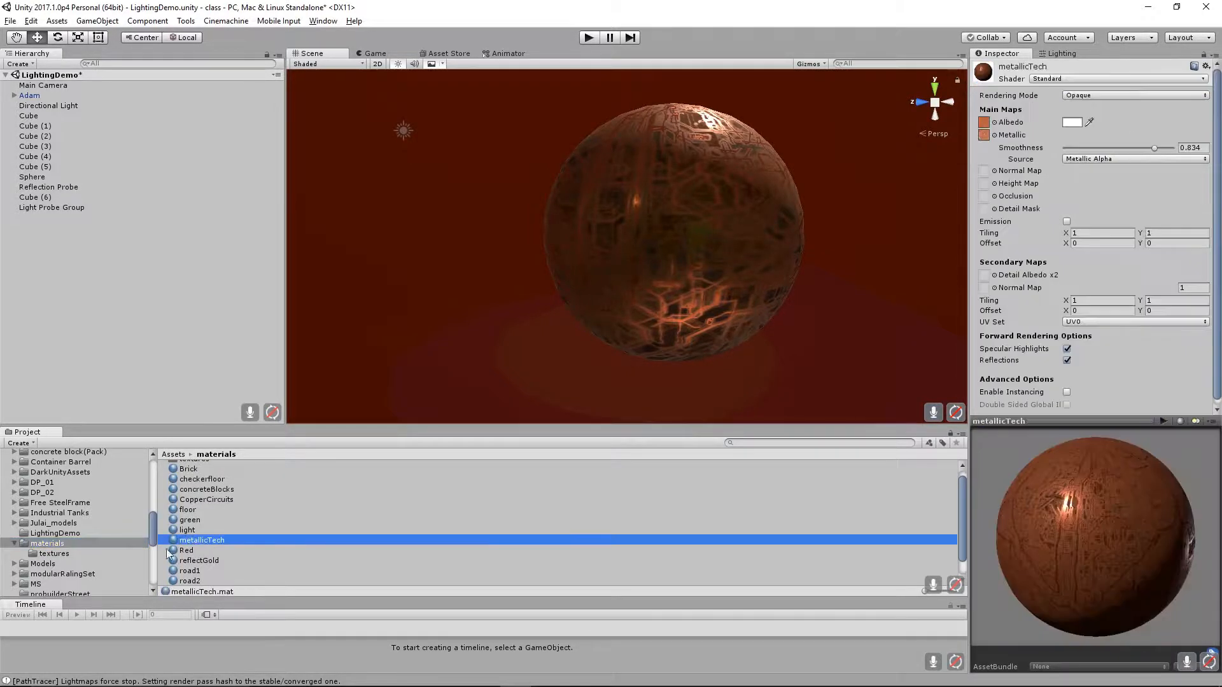
left_click(55, 554)
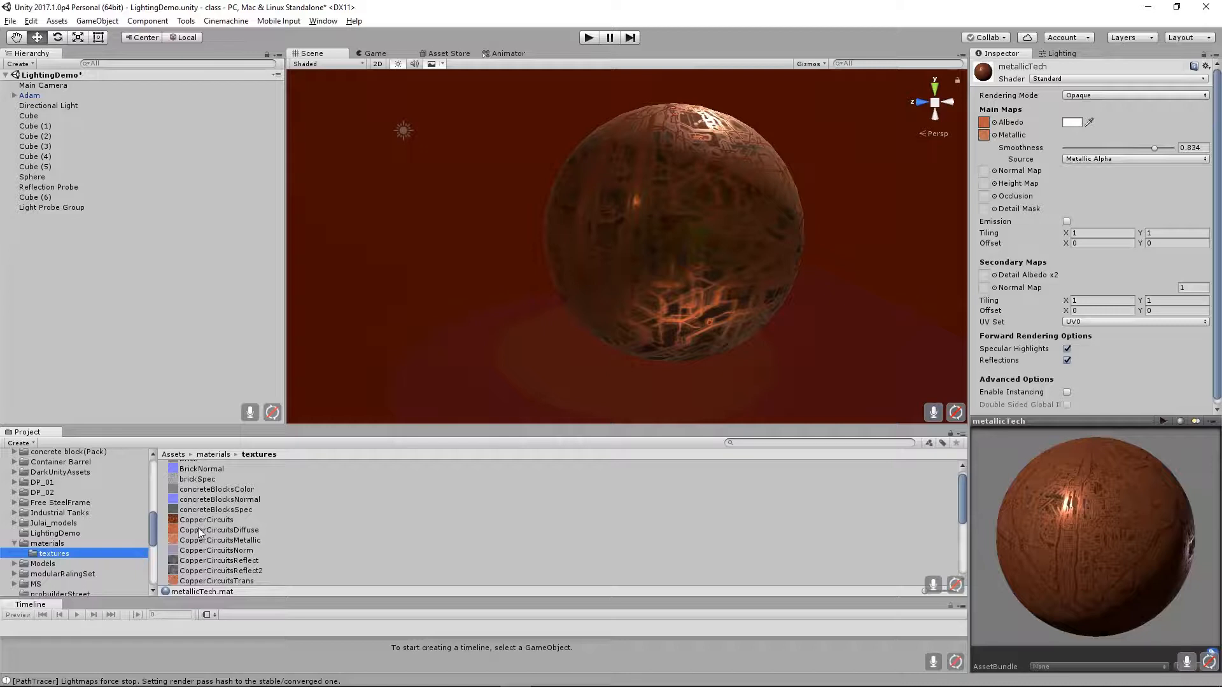
left_click_drag(201, 552, 996, 176)
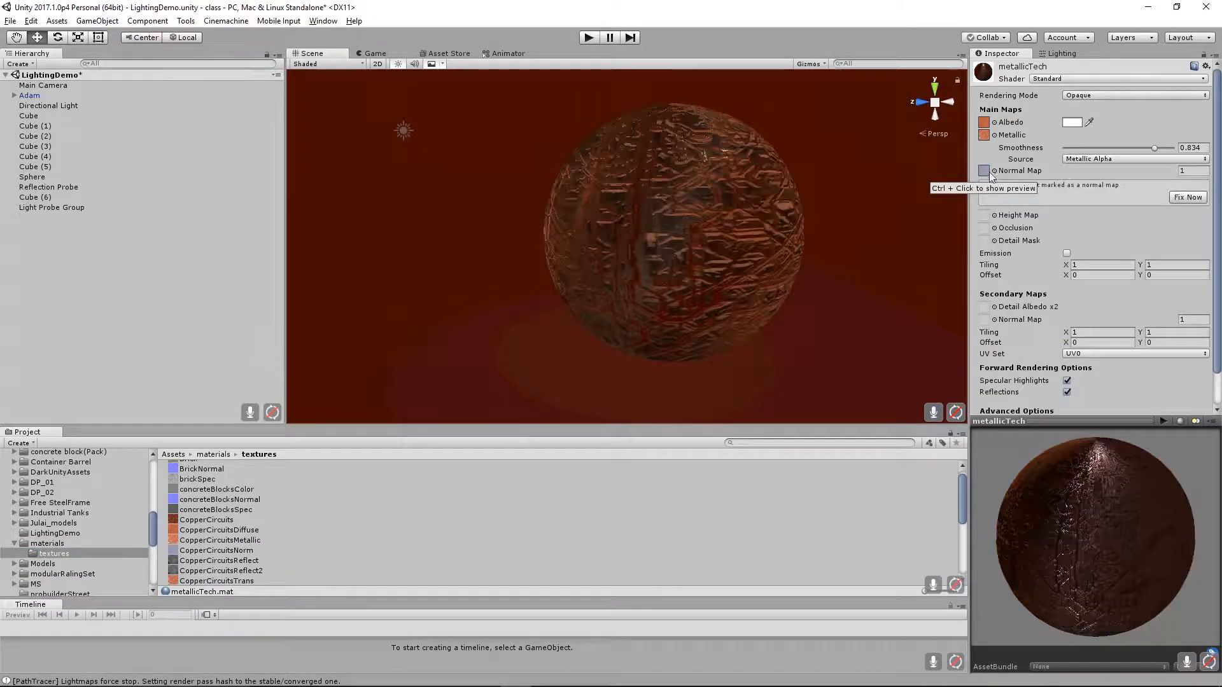
left_click_drag(666, 191, 453, 373, "alt")
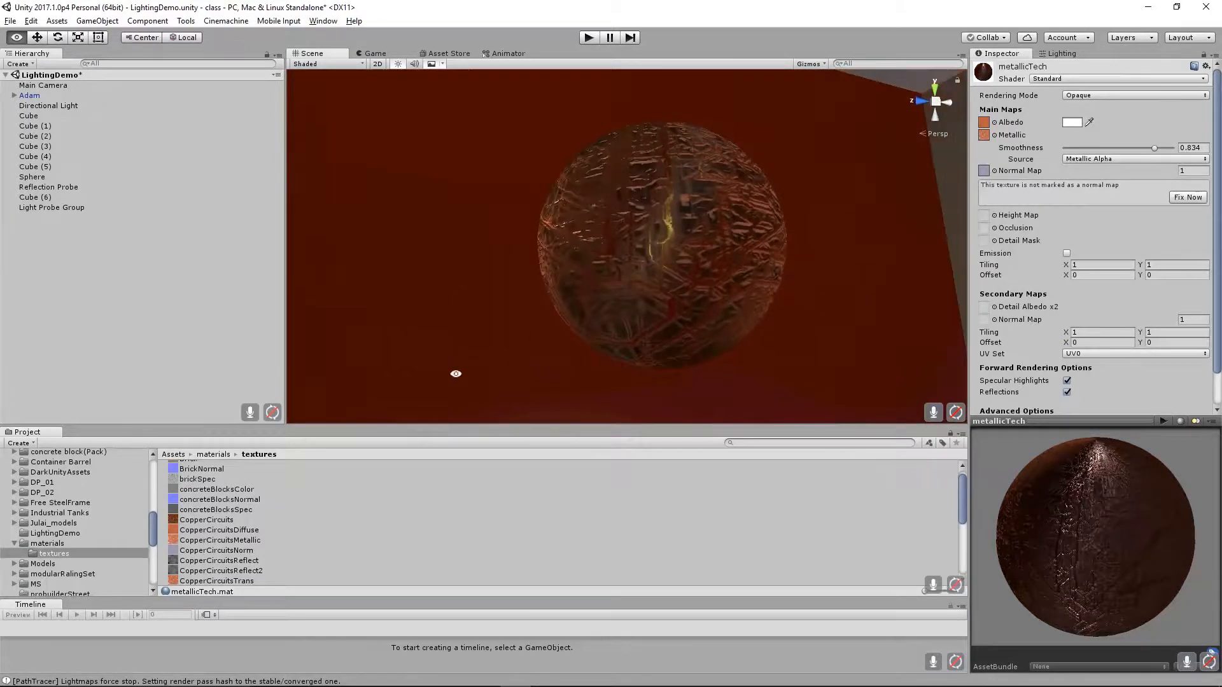
Set the CopperCircuitsNorm texture's type to Normal map, apply the import settings and inspect the sphere.
left_click(211, 552)
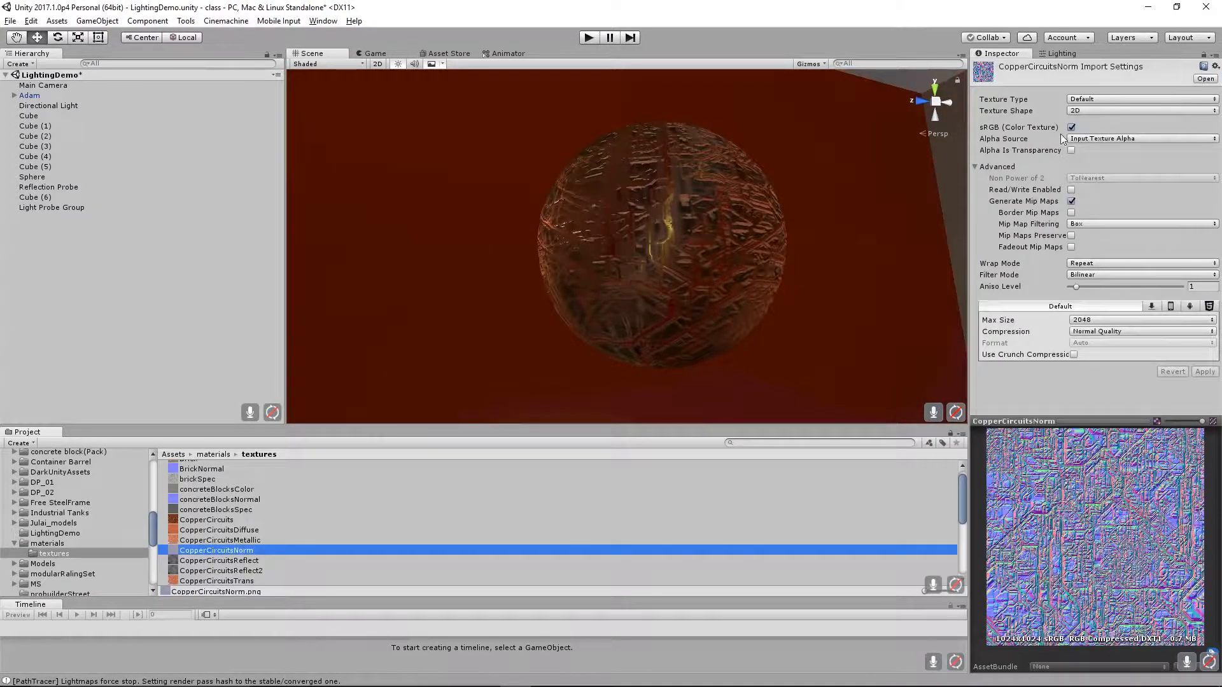
left_click(1092, 100)
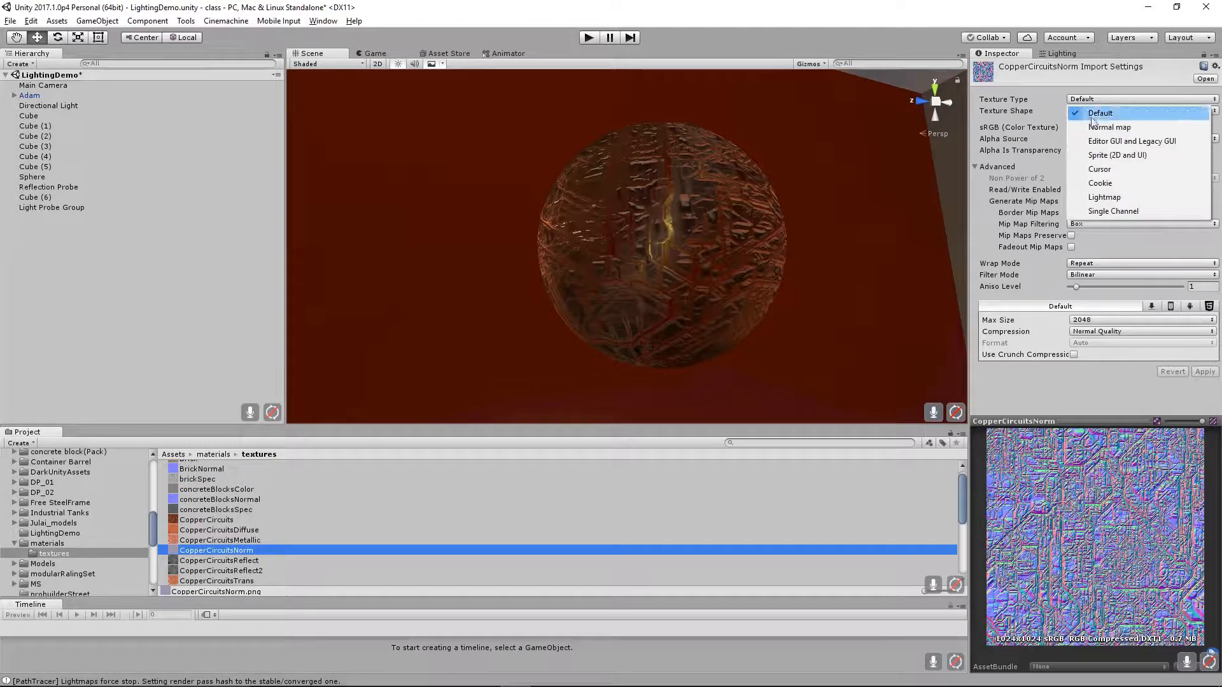
left_click(1094, 125)
left_click(1204, 348)
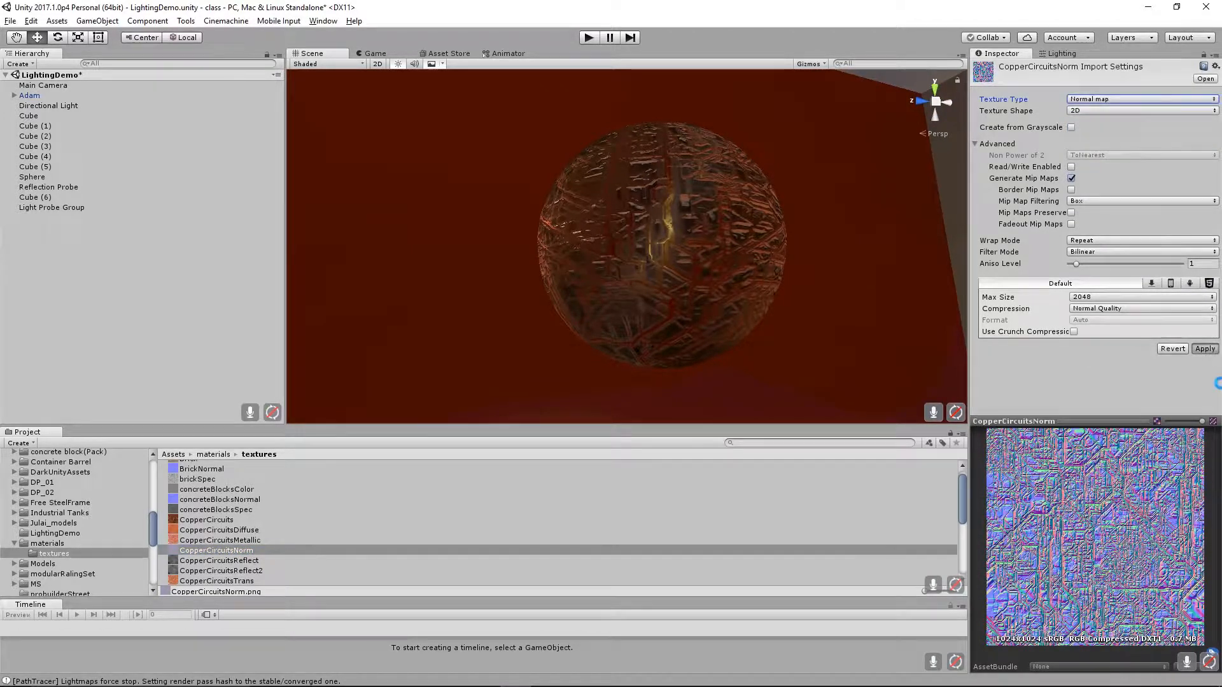
left_click_drag(705, 216, 585, 261, "alt")
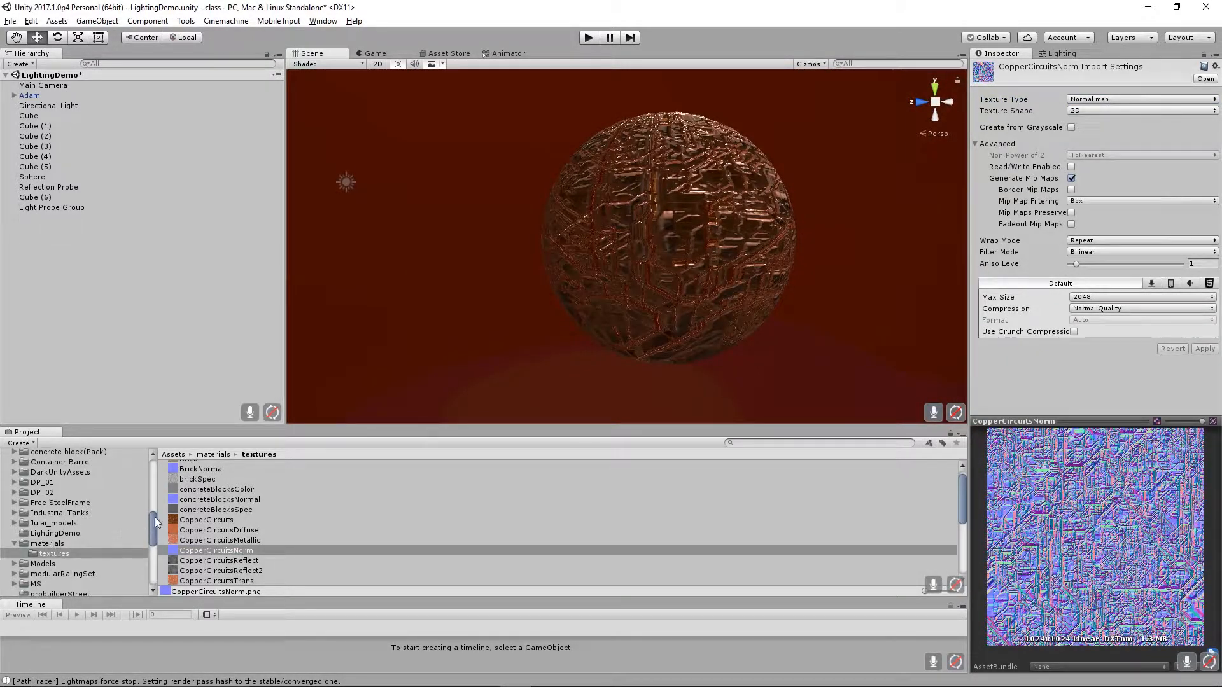
Set metallicTech's normal map strength to 0.19 and inspect the sphere's surface relief up close.
left_click(82, 543)
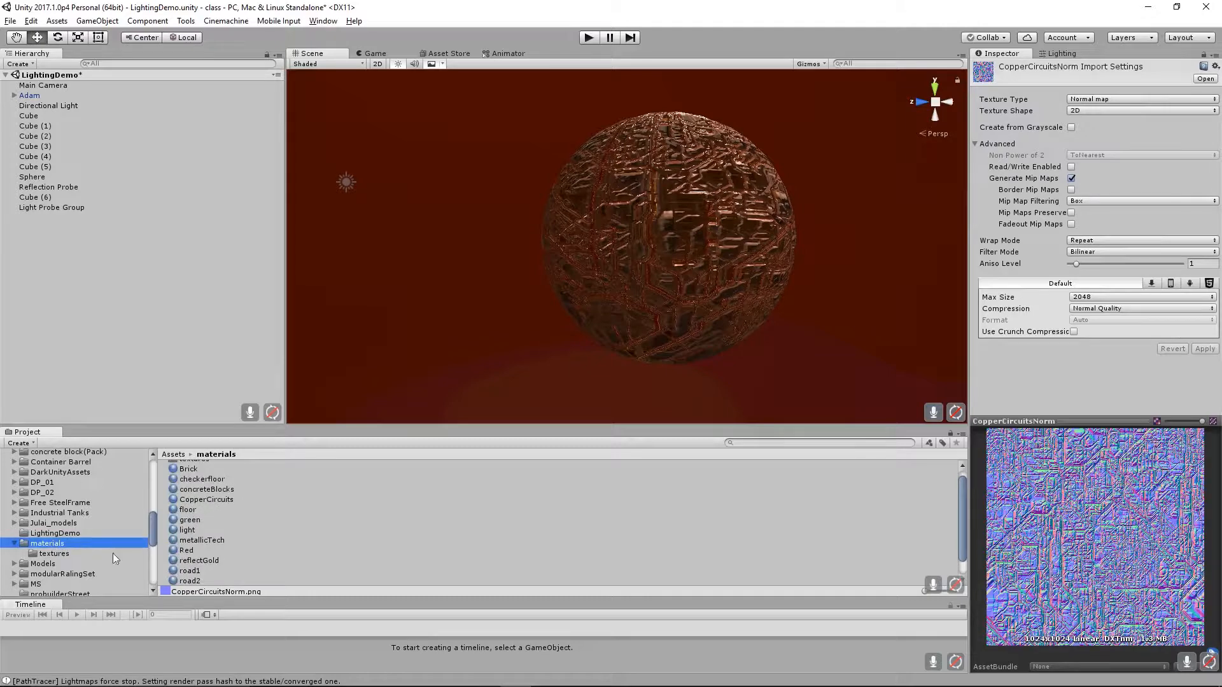
left_click(202, 539)
left_click_drag(789, 237, 821, 197, "alt")
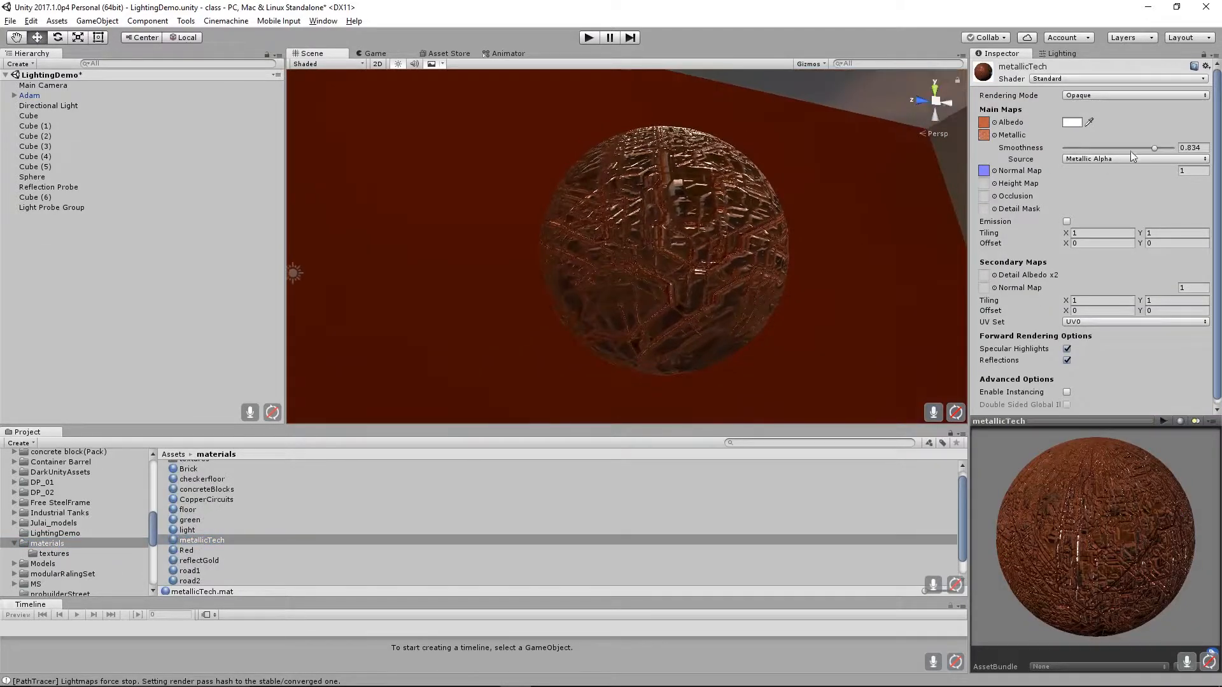
mouse_move(1185, 170)
left_mouse_down()
mouse_move(1149, 175)
mouse_move(1161, 170)
mouse_move(1151, 165)
left_mouse_up()
left_click_drag(697, 161, 477, 311, "alt")
left_click_drag(735, 241, 713, 202, "alt")
right_click_drag(714, 202, 851, 212, "alt")
left_click_drag(850, 212, 954, 197, "alt")
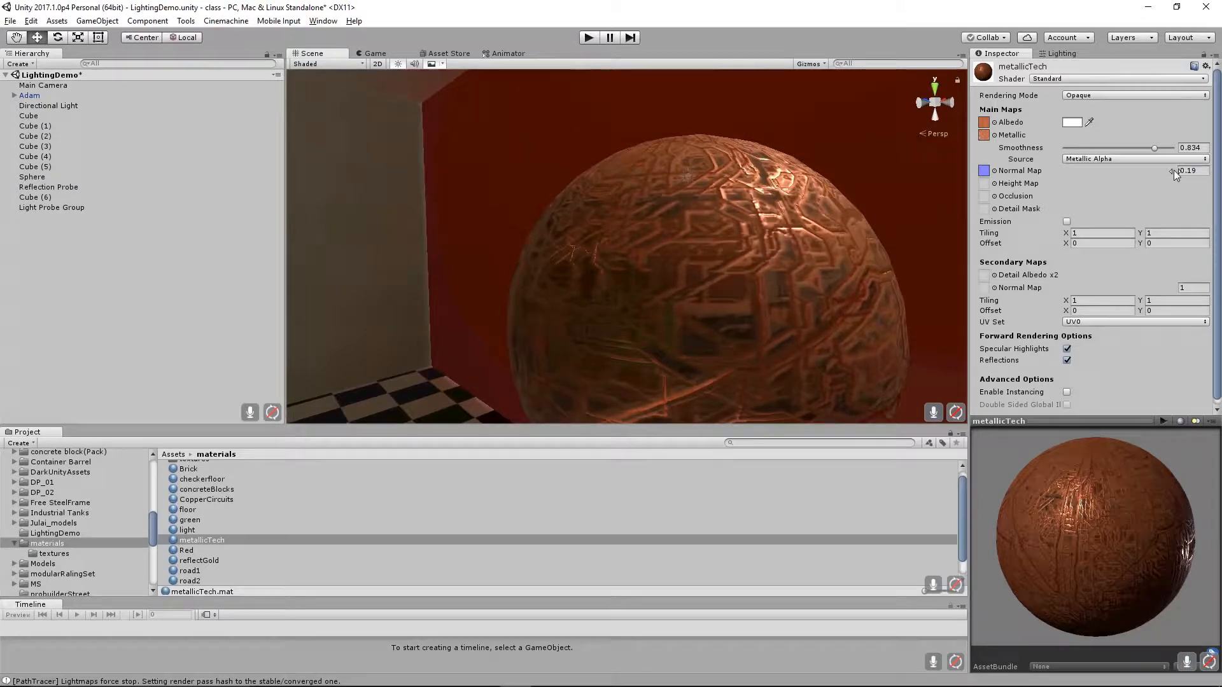
mouse_move(1171, 169)
left_mouse_down()
mouse_move(1159, 170)
mouse_move(1174, 170)
left_mouse_up()
right_click_drag(622, 250, 534, 276, "alt")
left_click_drag(534, 276, 711, 296, "alt")
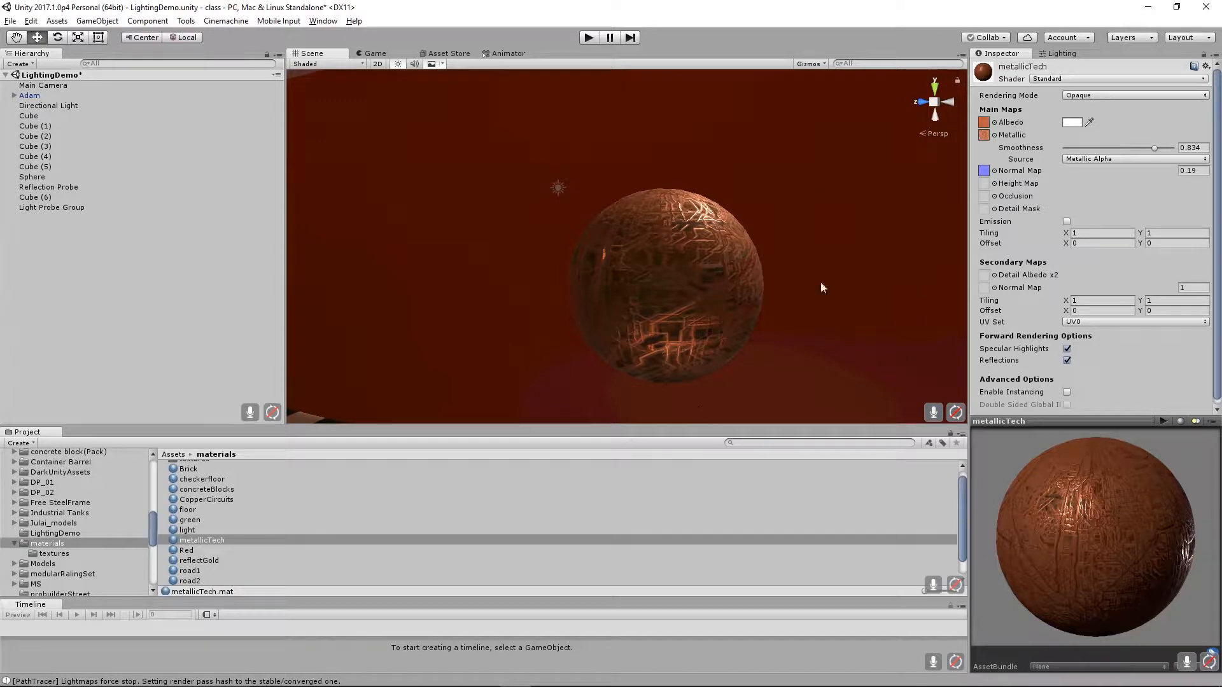
Set metallicTech's main maps tiling X to 2 and view the result on the sphere.
left_click(1082, 233)
type("2")
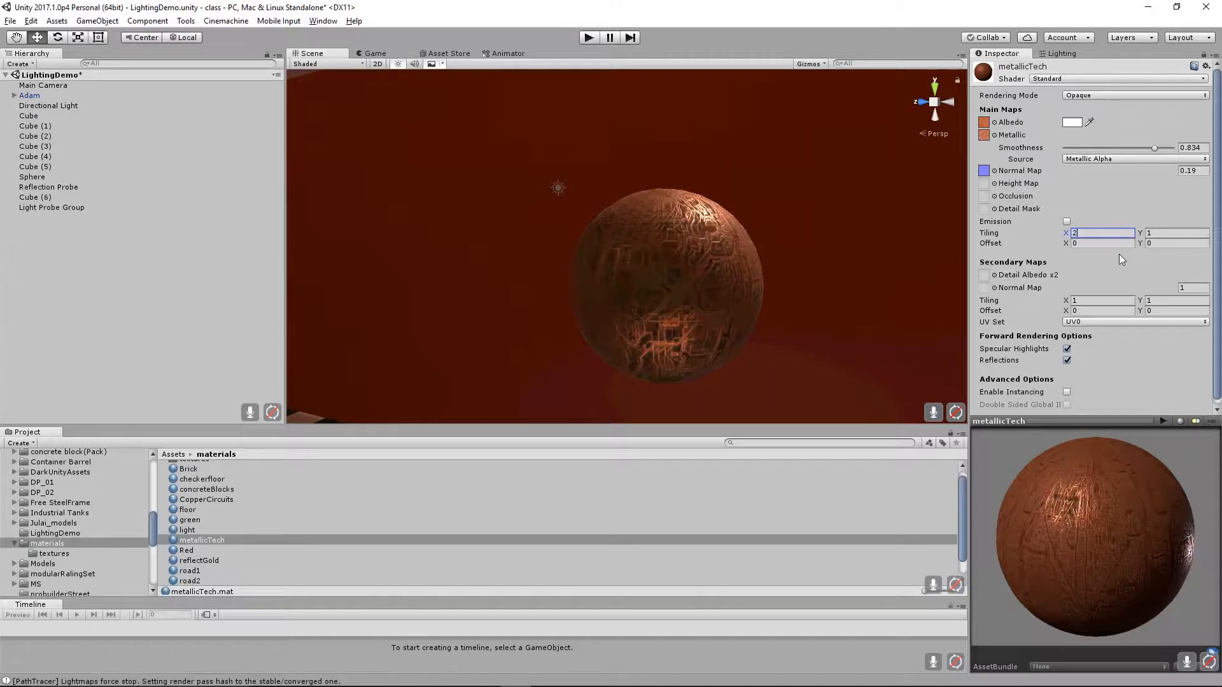
key("Return")
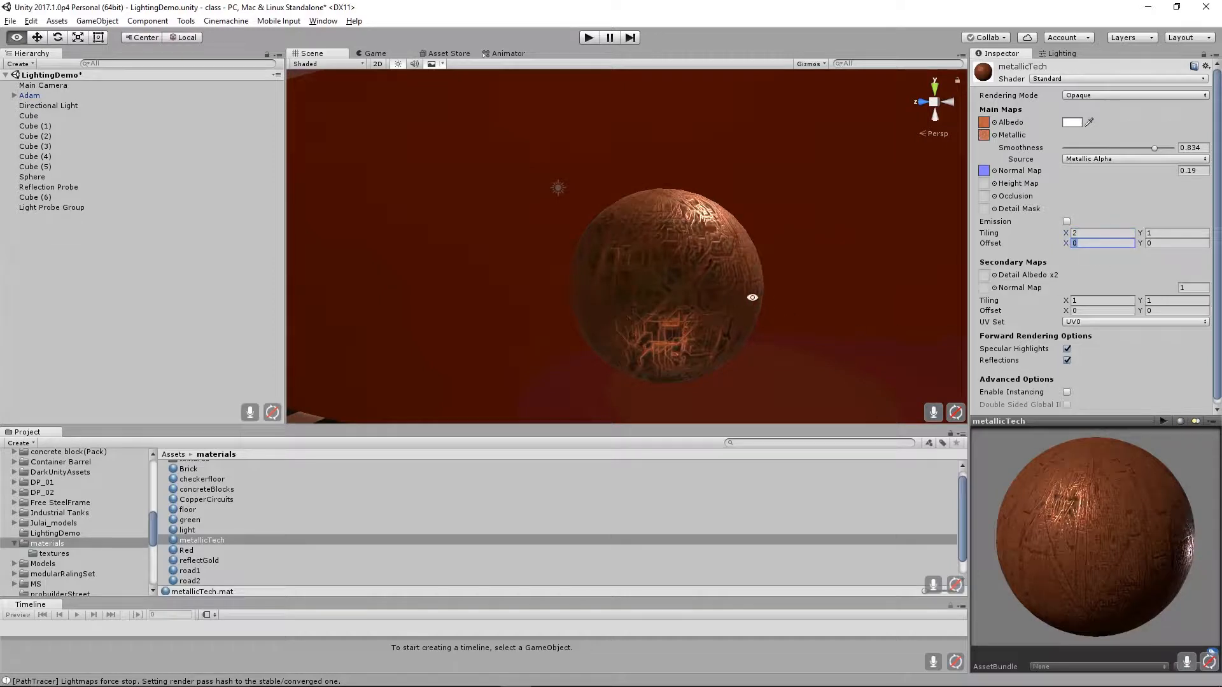
left_click_drag(750, 295, 634, 293, "alt")
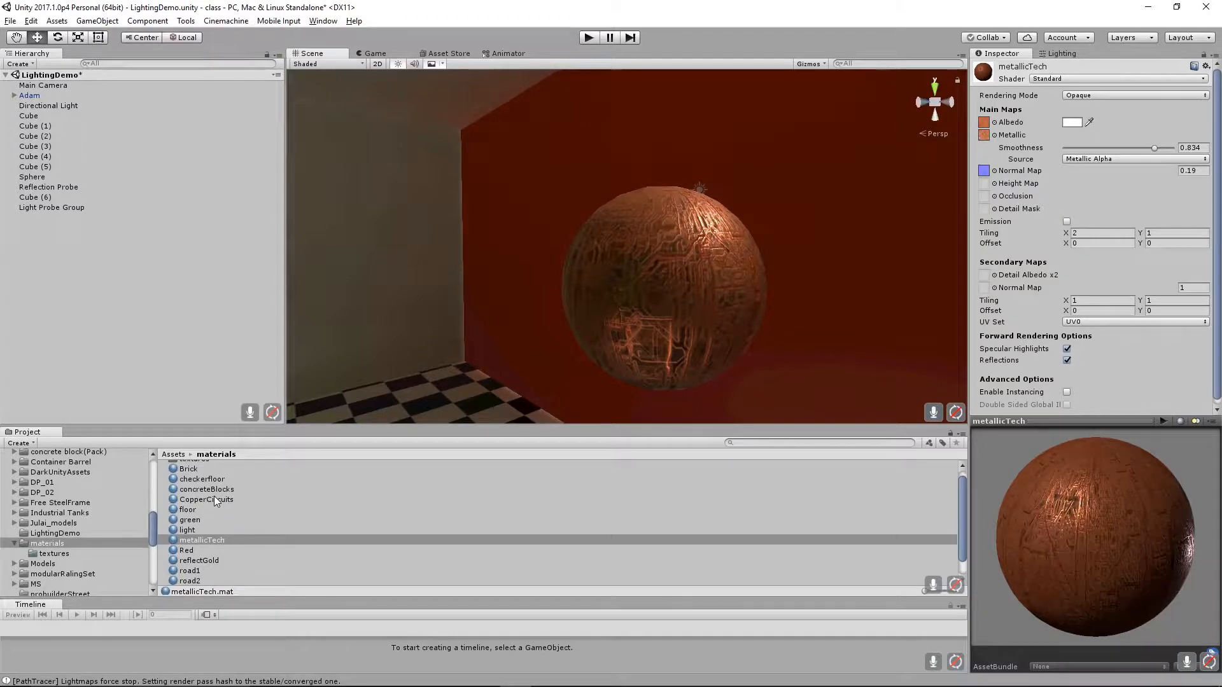
Apply the CopperCircuits material to the sphere and inspect it from several angles.
left_click(191, 499)
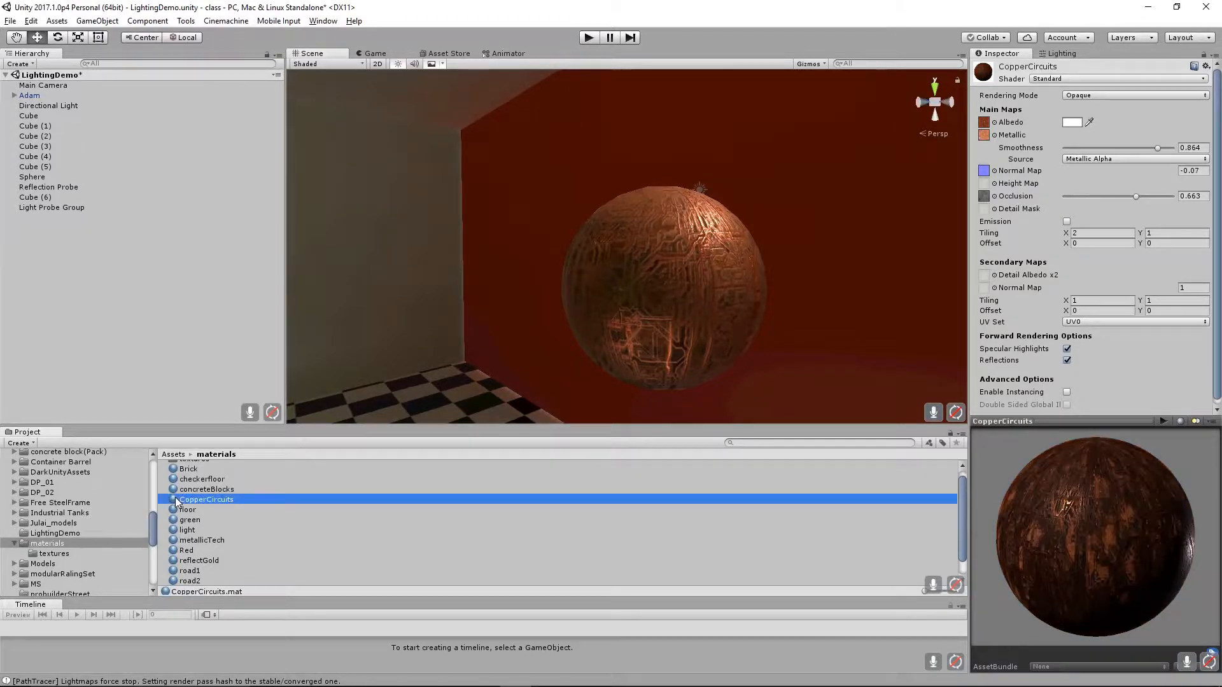
left_click_drag(177, 502, 663, 303)
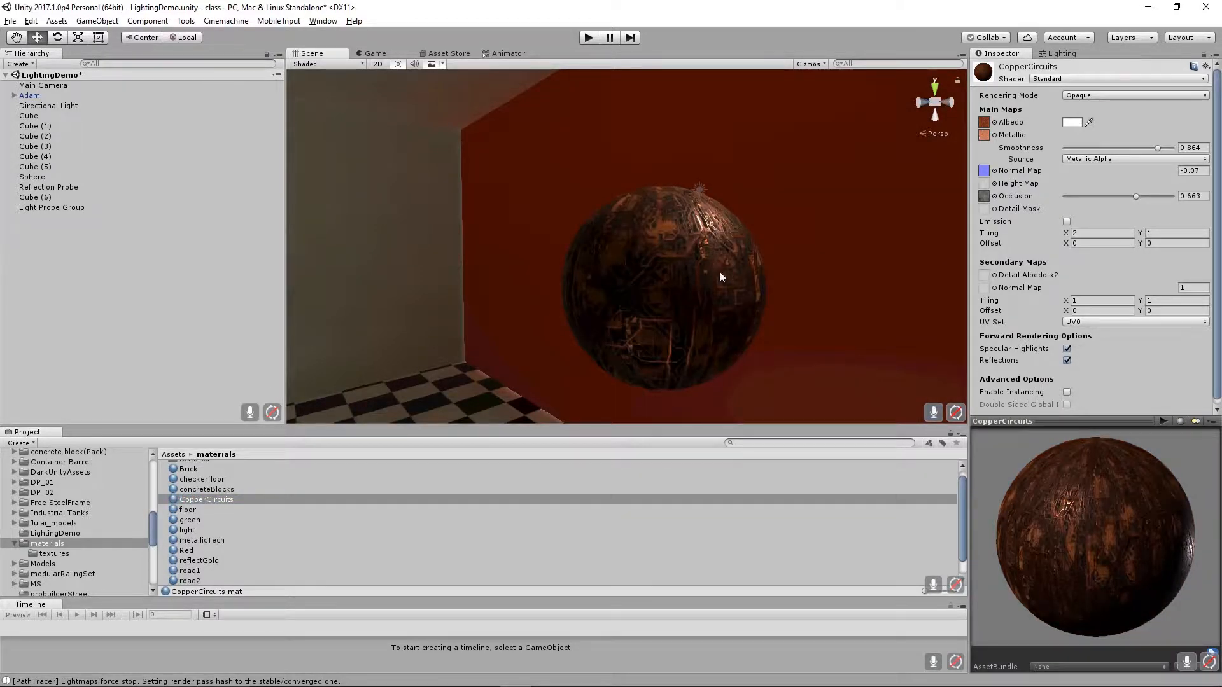
left_click_drag(719, 271, 955, 293, "alt")
left_click_drag(643, 268, 661, 319, "alt")
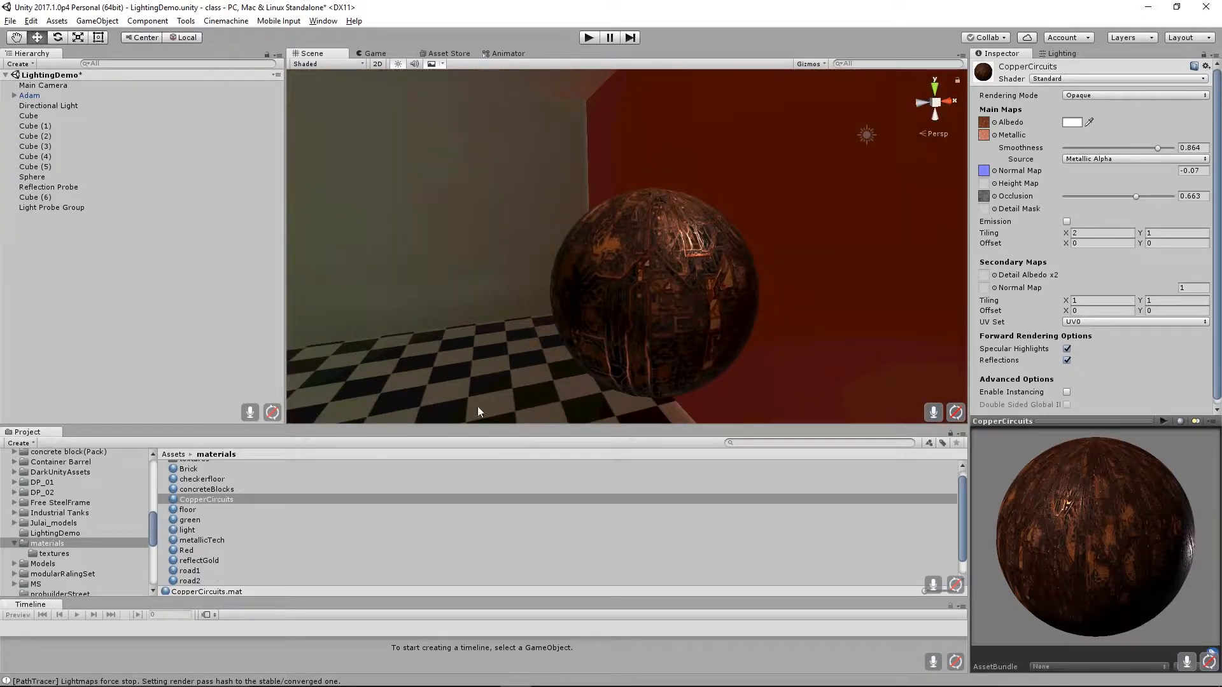
Set the CopperCircuits material's occlusion to 0.314 and its smoothness to 0.811.
mouse_move(608, 273)
left_mouse_down("alt")
mouse_move(592, 196)
mouse_move(601, 274)
left_mouse_up("alt")
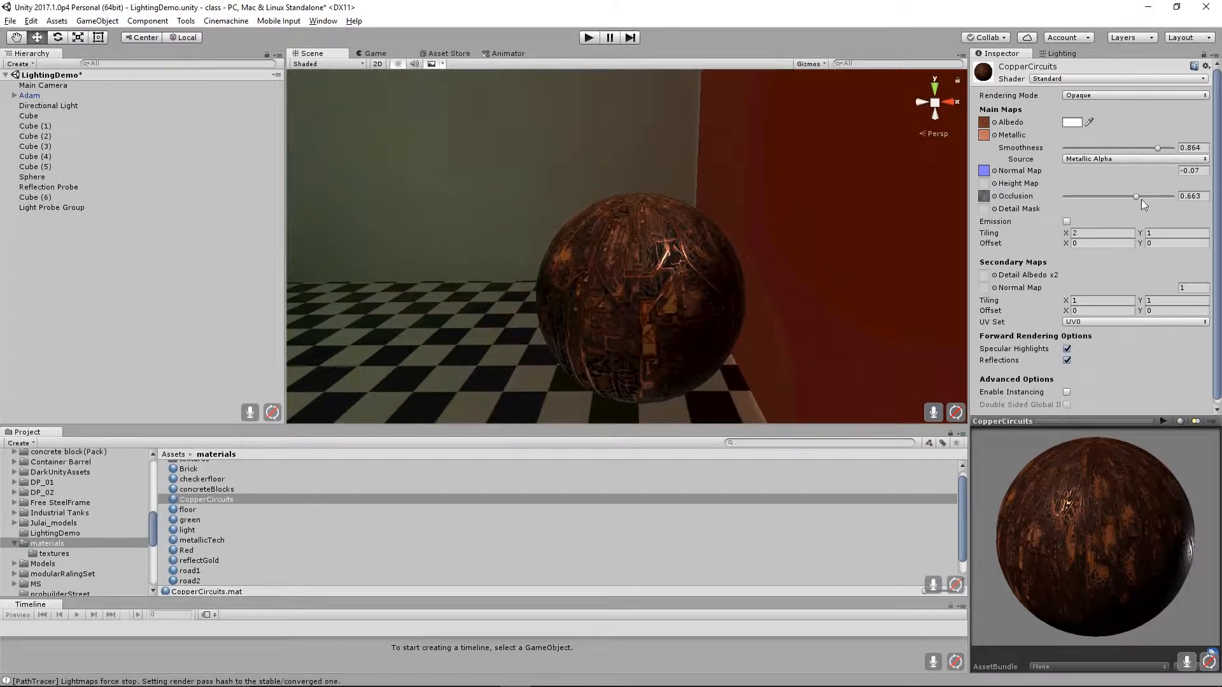
mouse_move(1140, 200)
left_mouse_down()
mouse_move(1098, 203)
mouse_move(1188, 205)
mouse_move(1066, 211)
left_mouse_up()
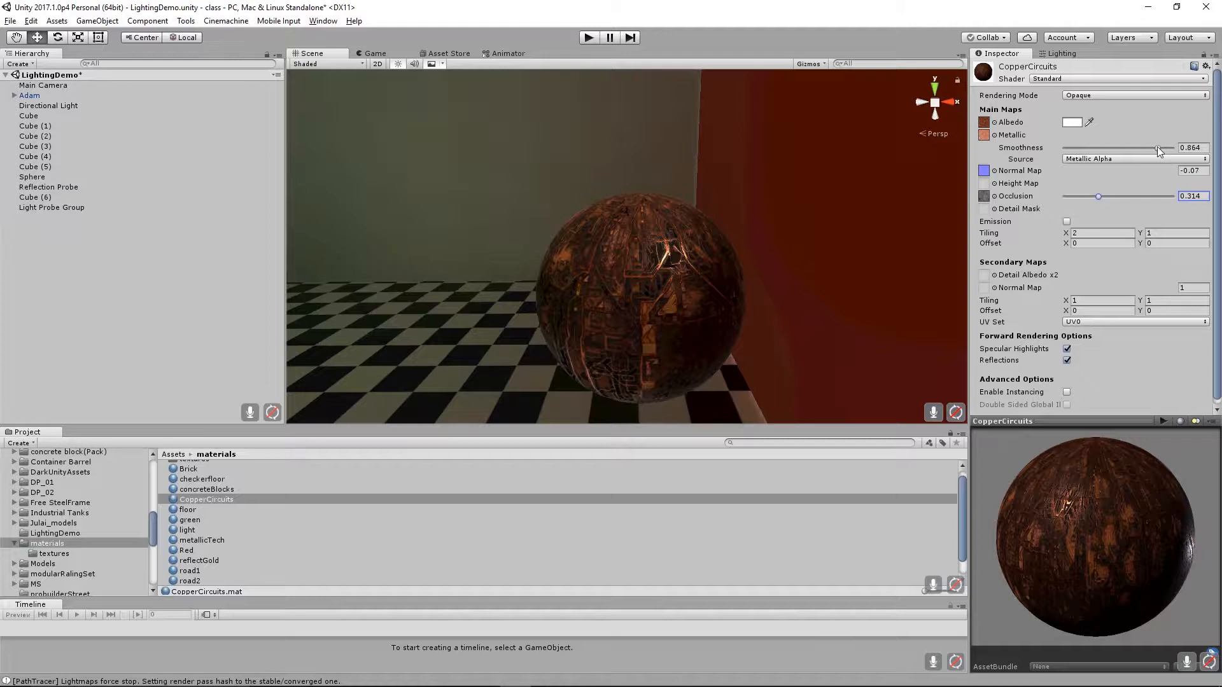
mouse_move(1157, 148)
left_mouse_down()
mouse_move(1143, 147)
mouse_move(1153, 156)
left_mouse_up()
right_click_drag(641, 183, 887, 280, "alt")
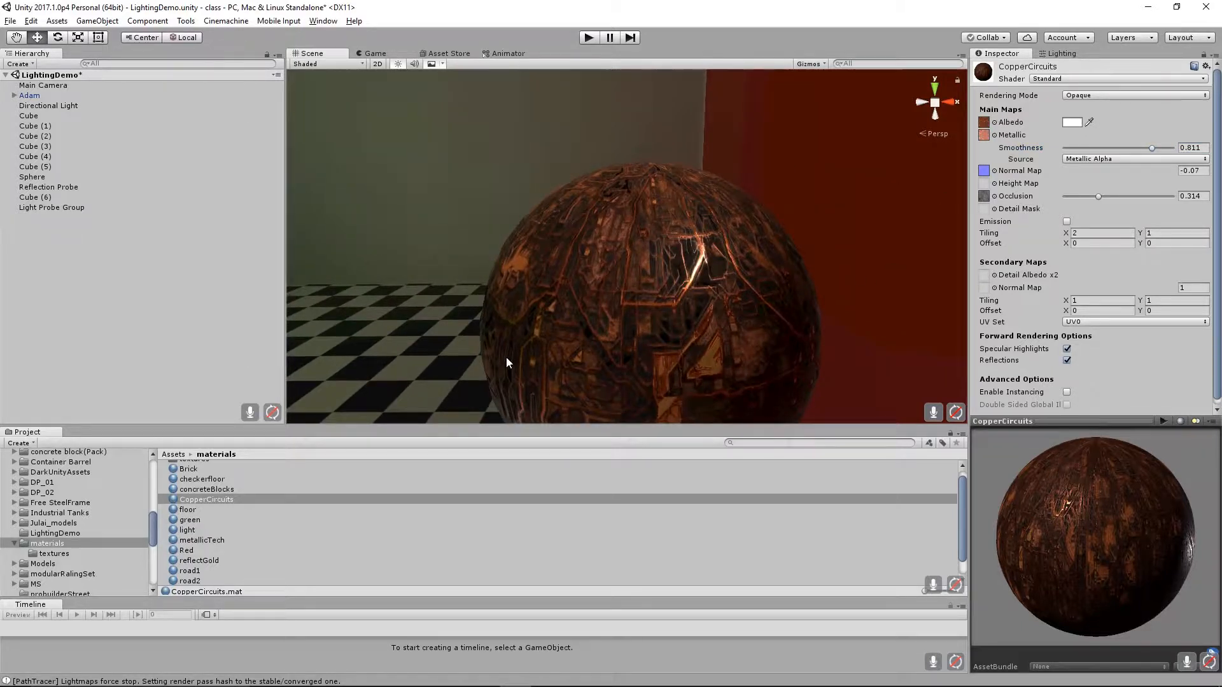
Assign the CopperCircuitsDiffuse texture as the CopperCircuits material's albedo map and set its occlusion to 0.811.
left_click(57, 553)
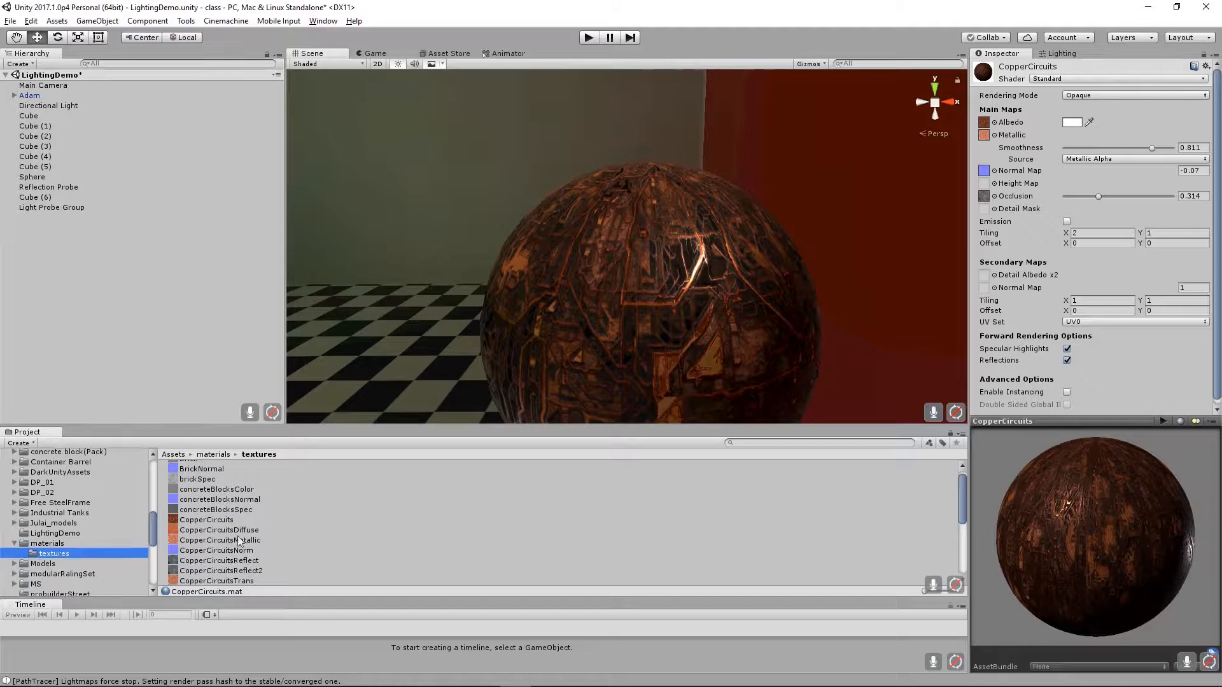
left_click_drag(205, 531, 986, 127)
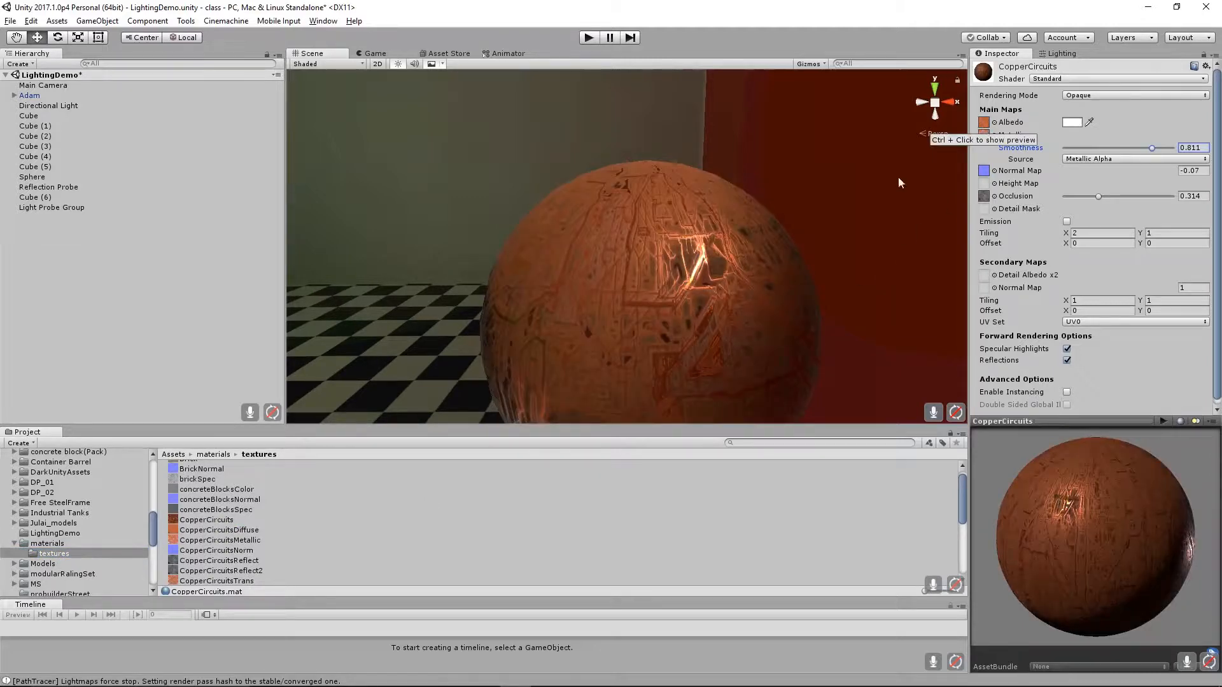
left_click_drag(541, 348, 643, 270, "alt")
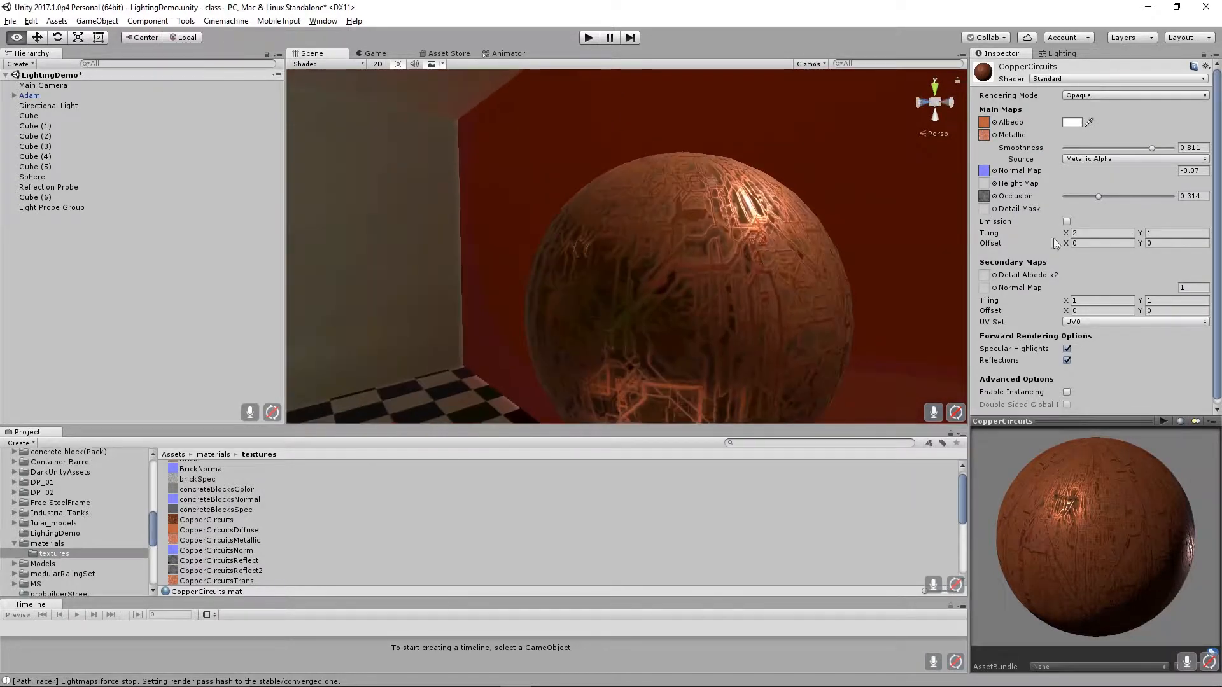
mouse_move(1104, 196)
left_mouse_down()
mouse_move(1181, 194)
mouse_move(1151, 203)
left_mouse_up()
left_click_drag(678, 259, 620, 293, "alt")
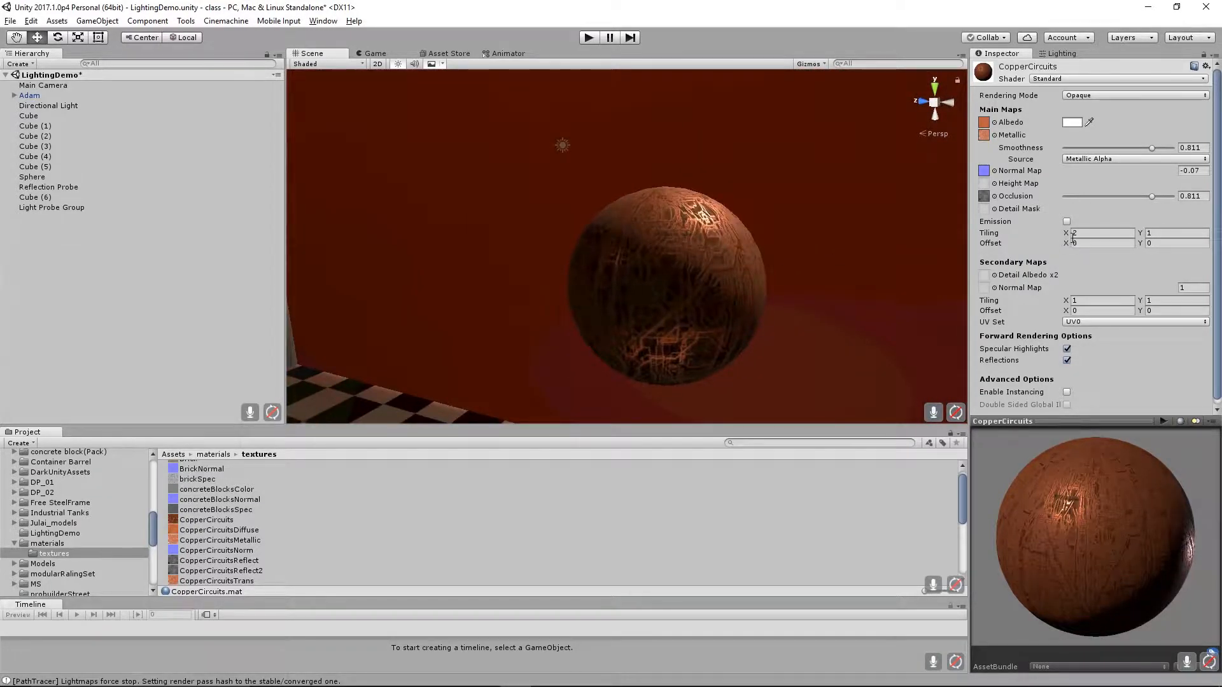
Set the CopperCircuits material's main maps tiling X to 1 and view the result on the sphere.
left_click(1085, 232)
type("1")
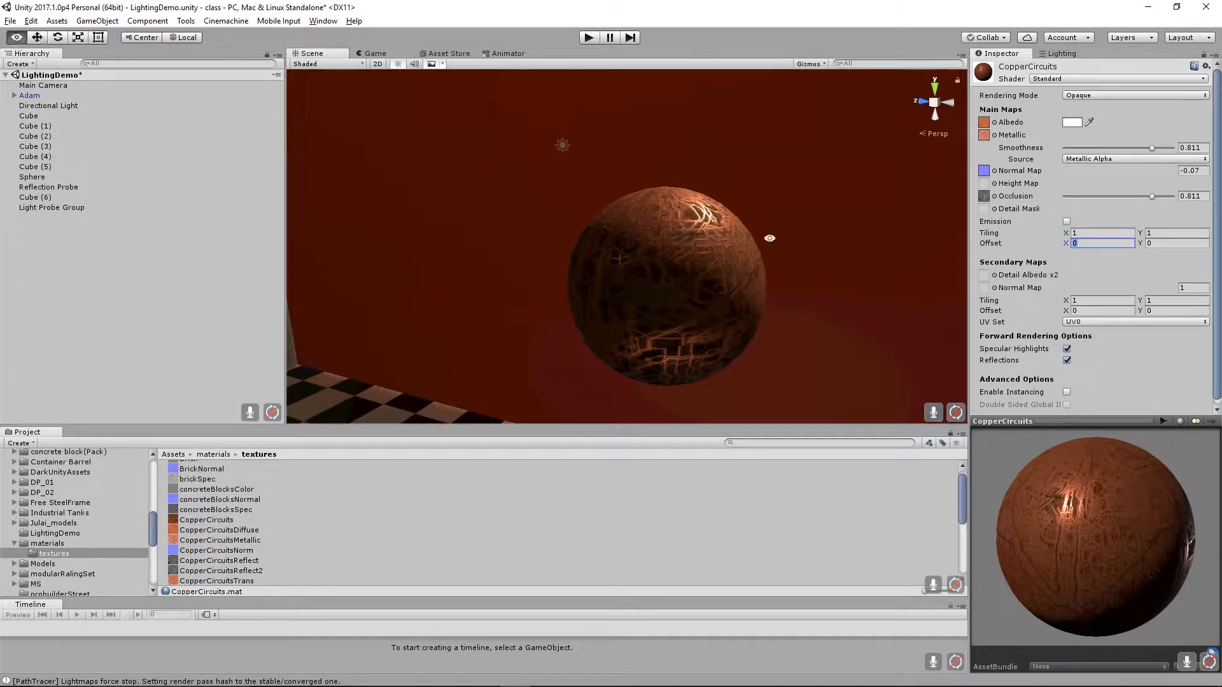
left_click_drag(831, 300, 597, 258, "alt")
right_click_drag(686, 297, 608, 279, "alt")
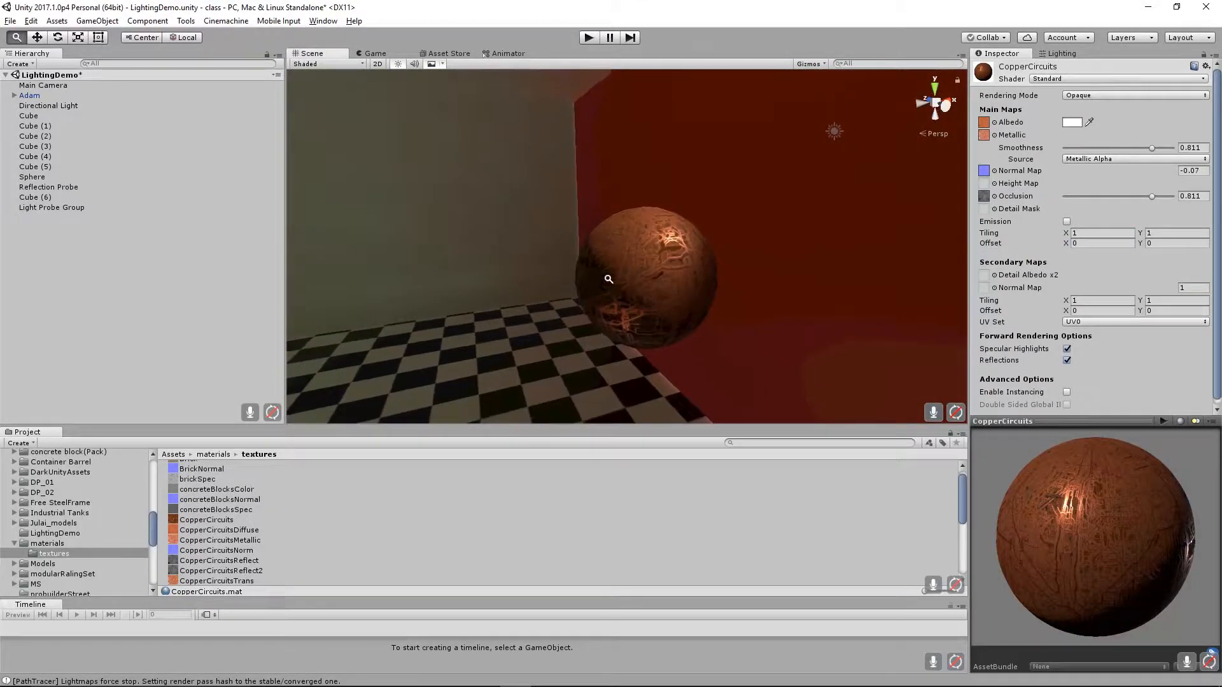
Save the LightingDemo scene.
left_click(11, 20)
left_click(11, 21)
left_click(44, 128)
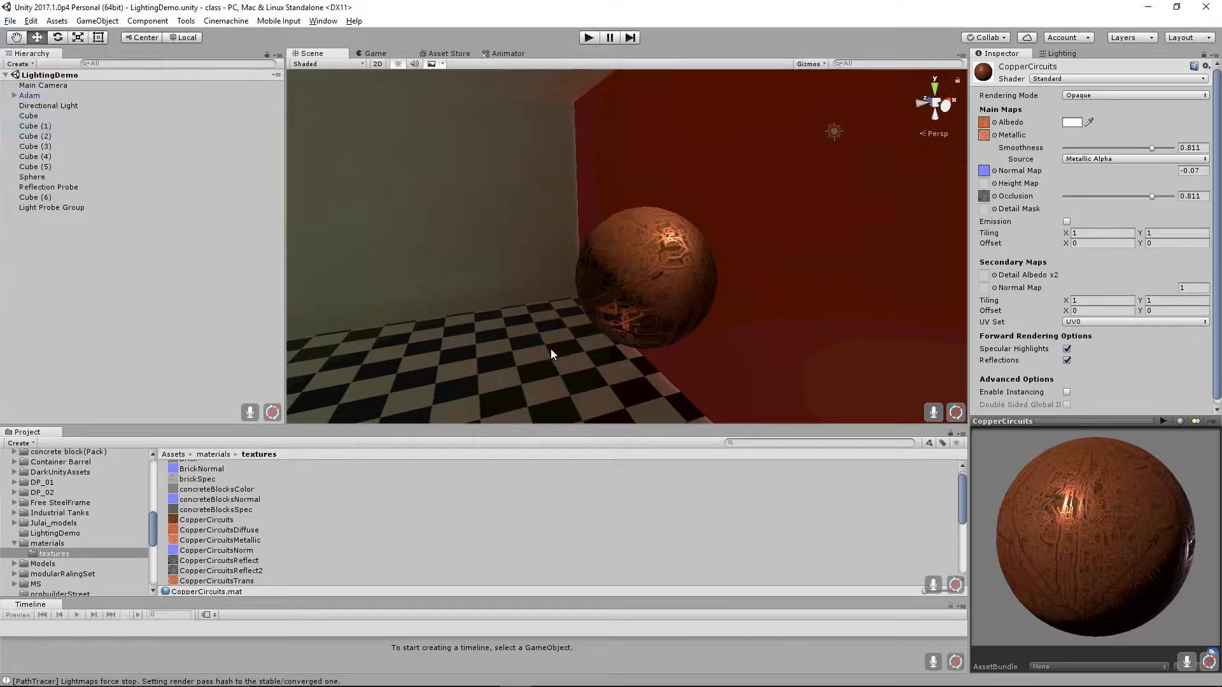
scroll(635, 286, "down", 3)
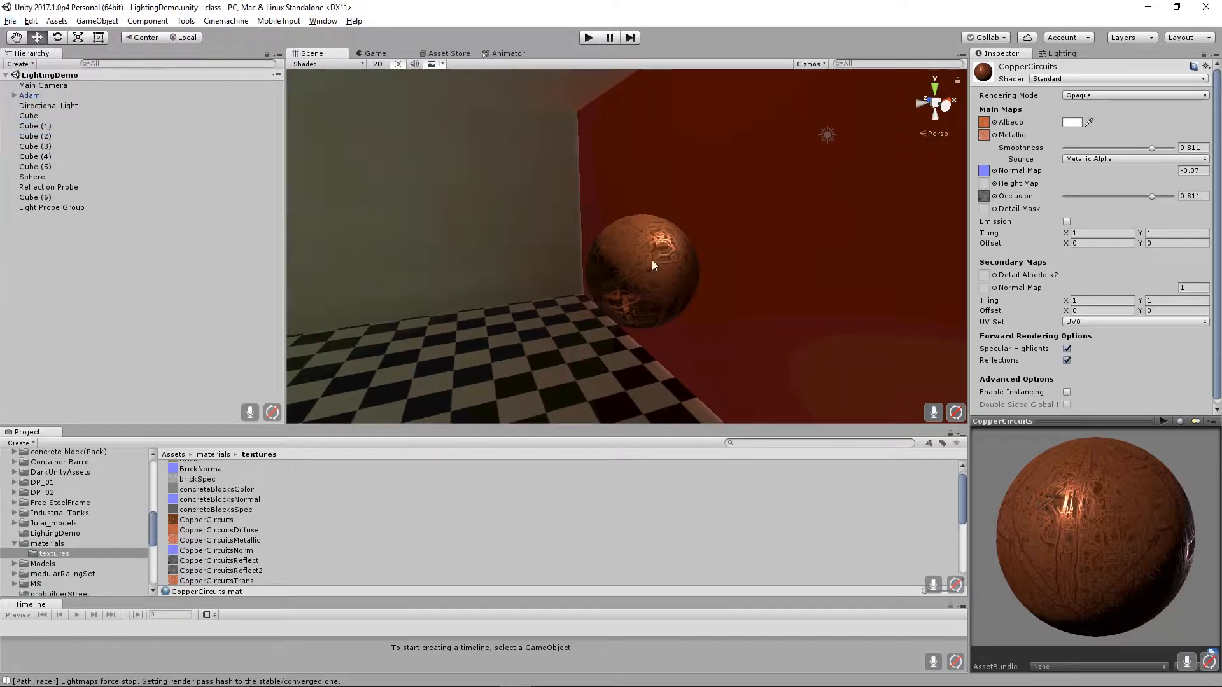
Select the Sphere and dock the Project window beside the Inspector, giving the Timeline more height.
left_click(35, 178)
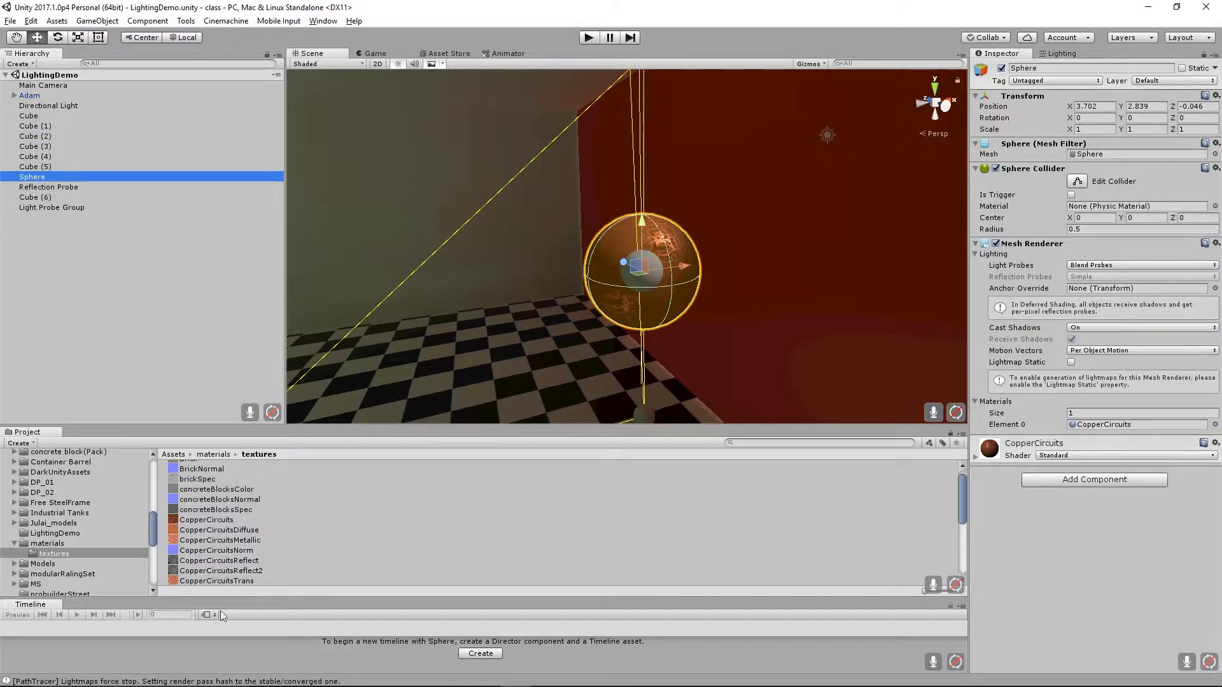
left_click_drag(278, 598, 276, 496)
left_click_drag(334, 323, 339, 425)
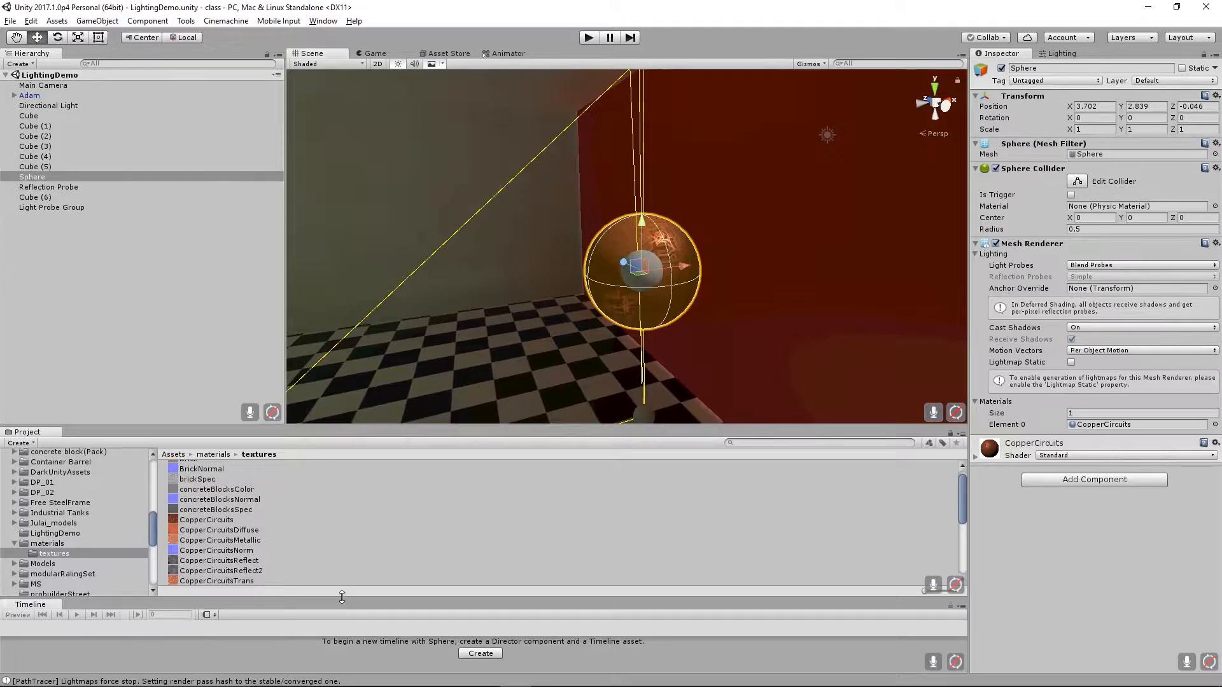
left_click_drag(339, 601, 339, 531)
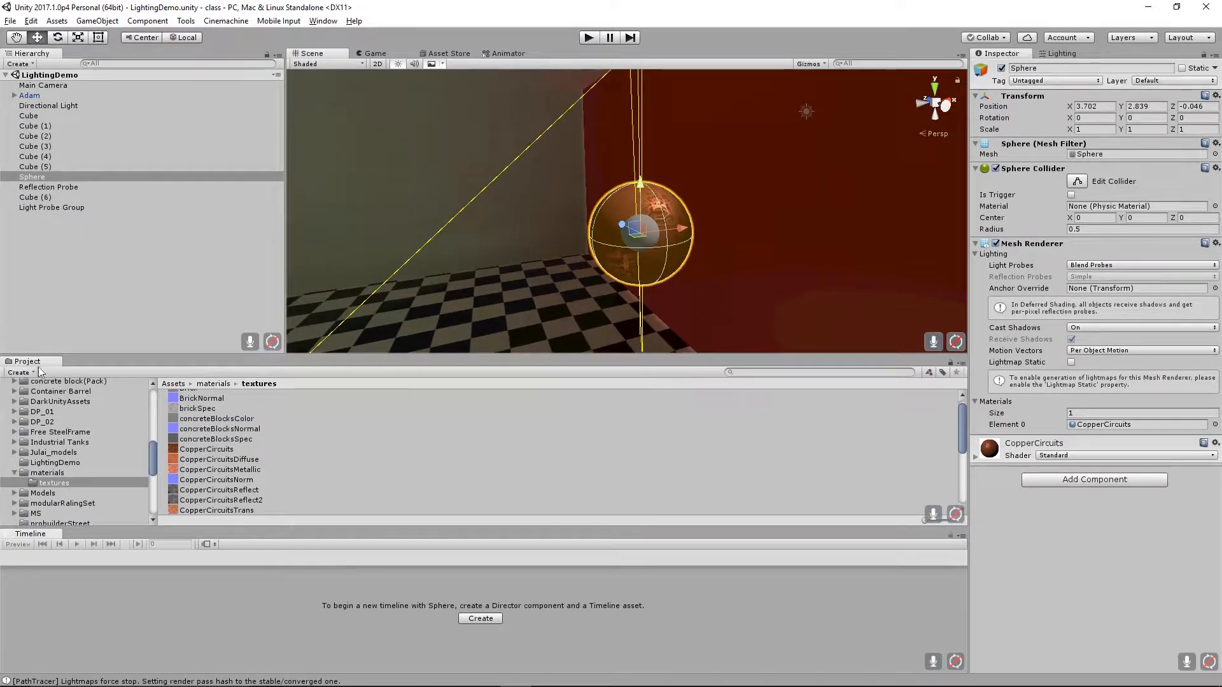
left_click_drag(27, 361, 998, 200)
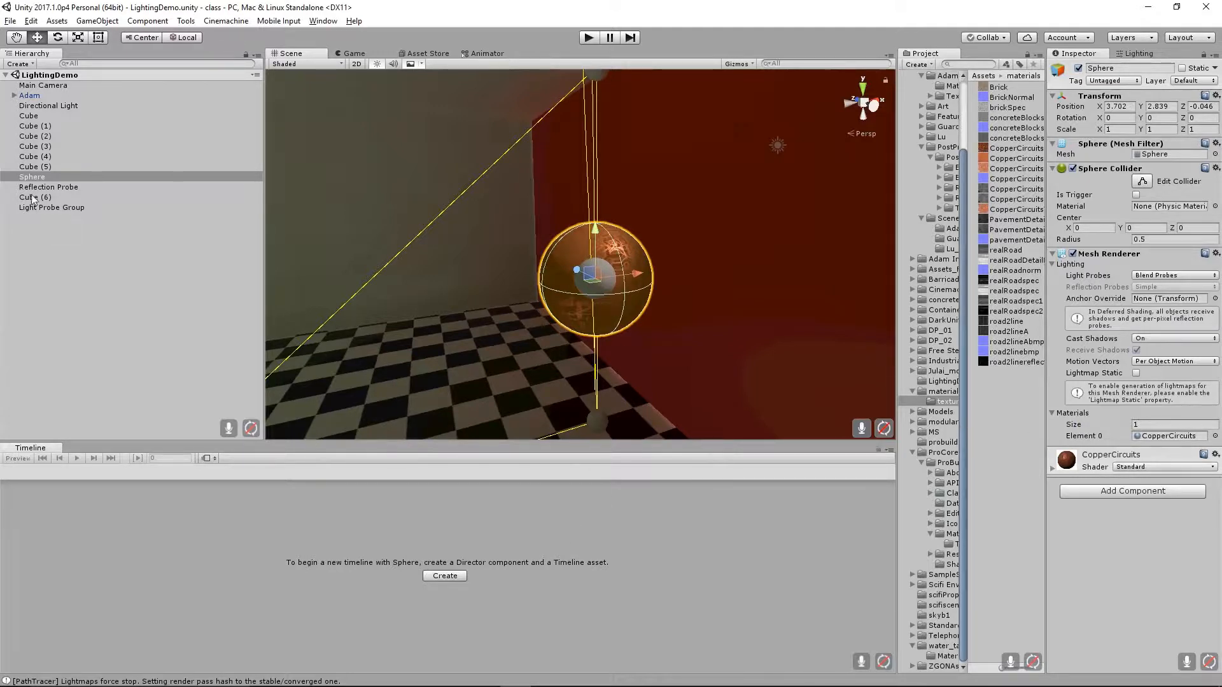
Create a timeline for the Sphere and save it in the Assets folder as SphereTimeline1.playable.
left_click(444, 575)
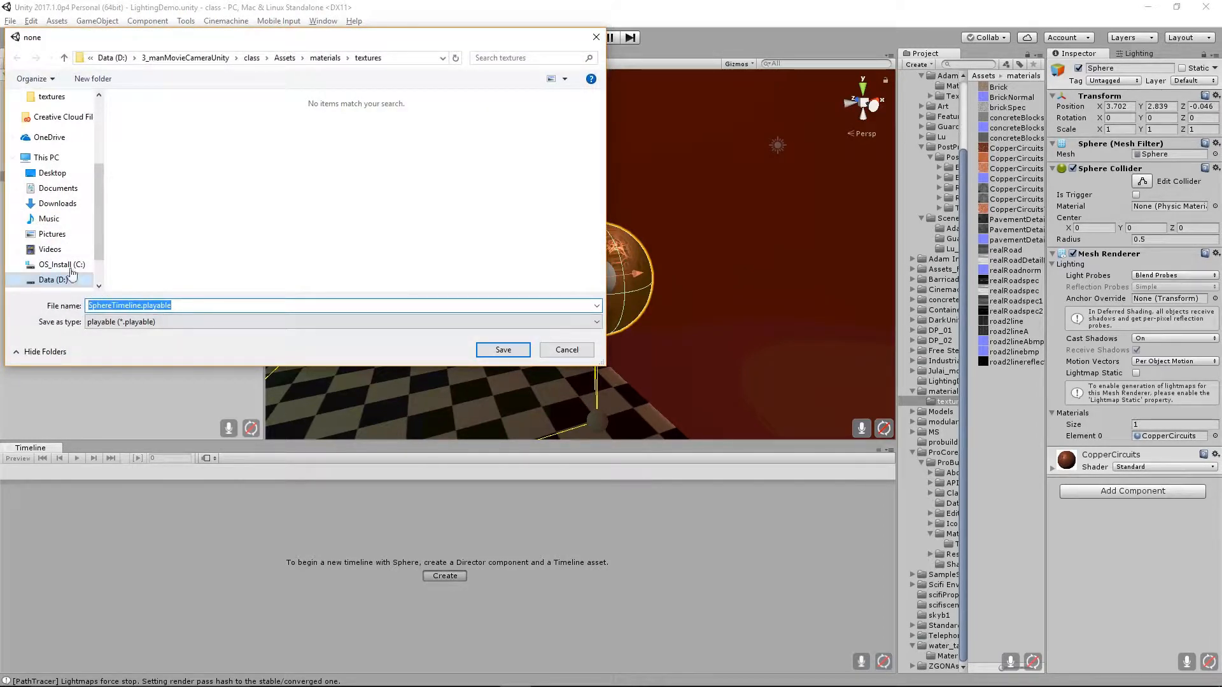
left_click(285, 58)
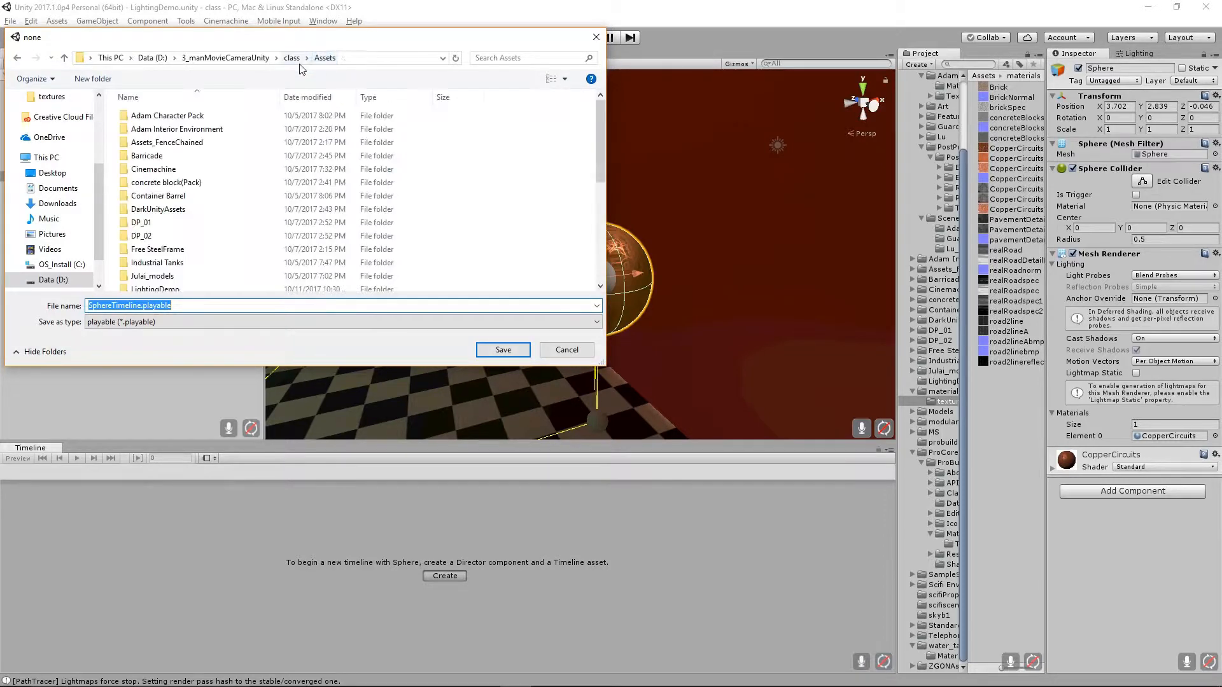
left_click(503, 350)
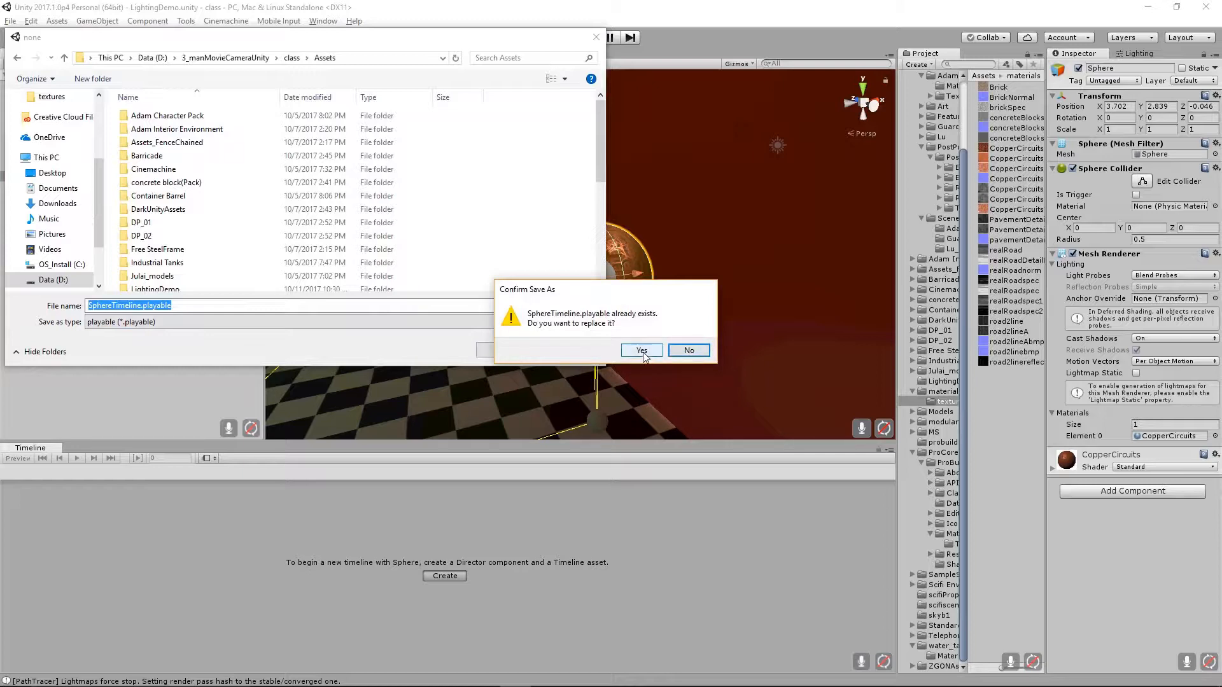
left_click(688, 351)
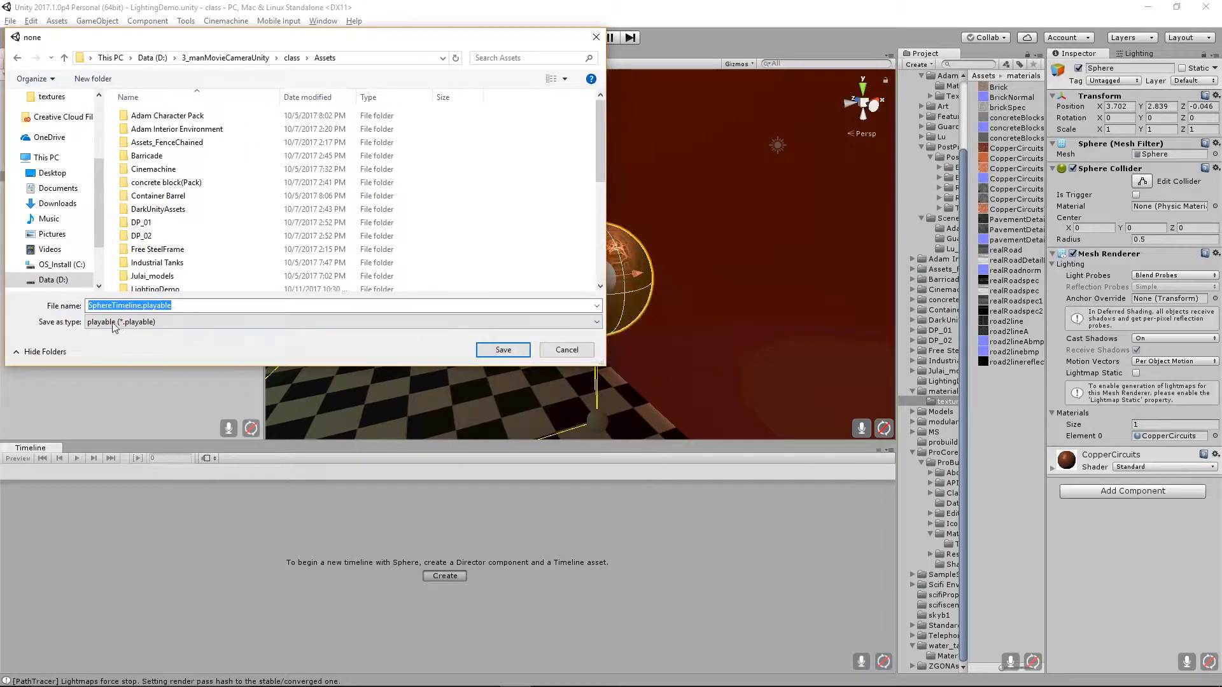
left_click(142, 304)
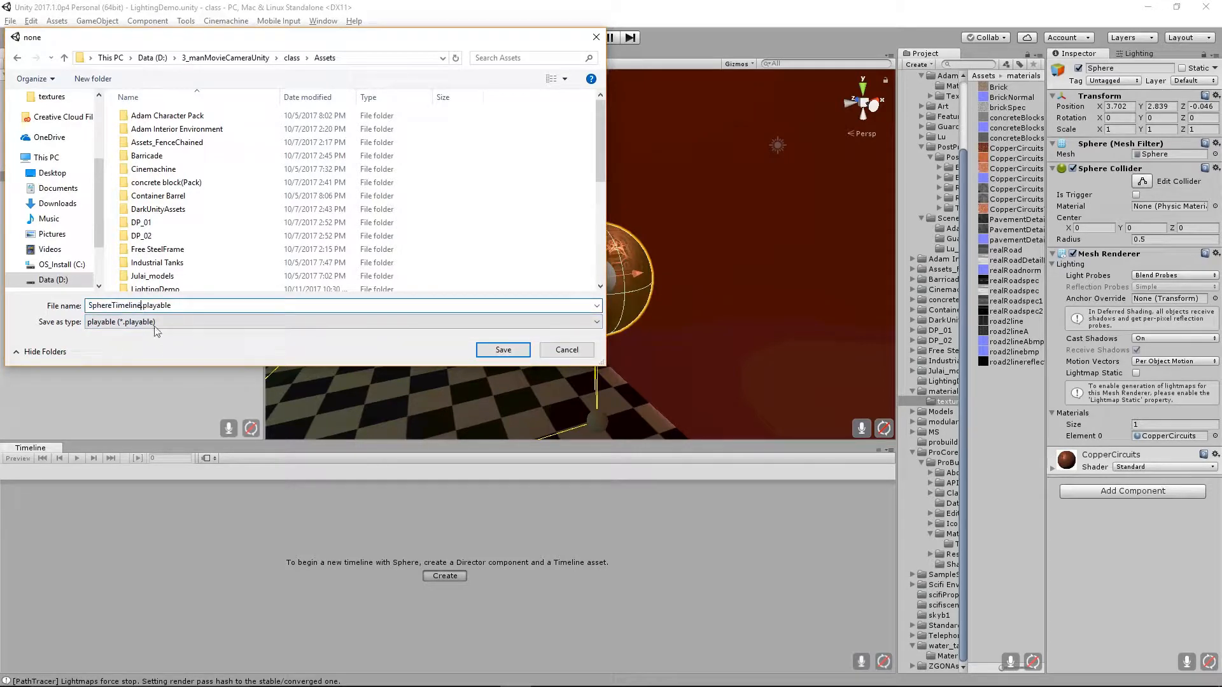
type("1")
left_click(503, 350)
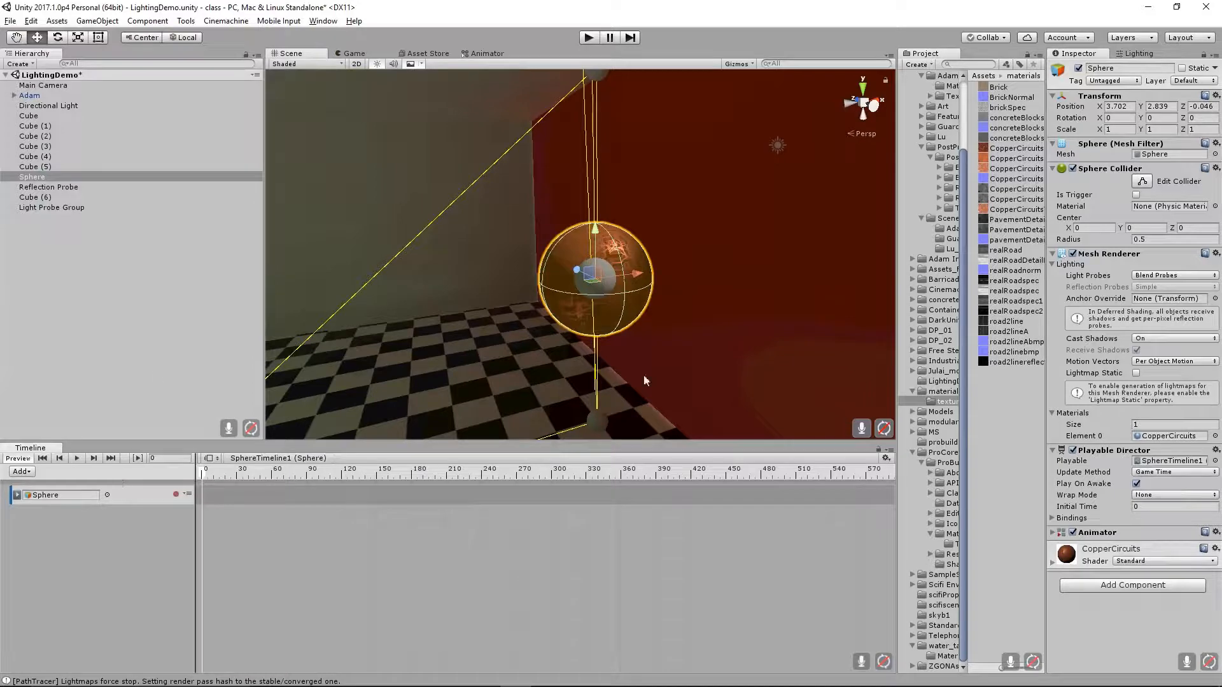
Start recording on the Sphere's animation track and key its starting position at 0:00.
left_click_drag(696, 300, 553, 338, "alt")
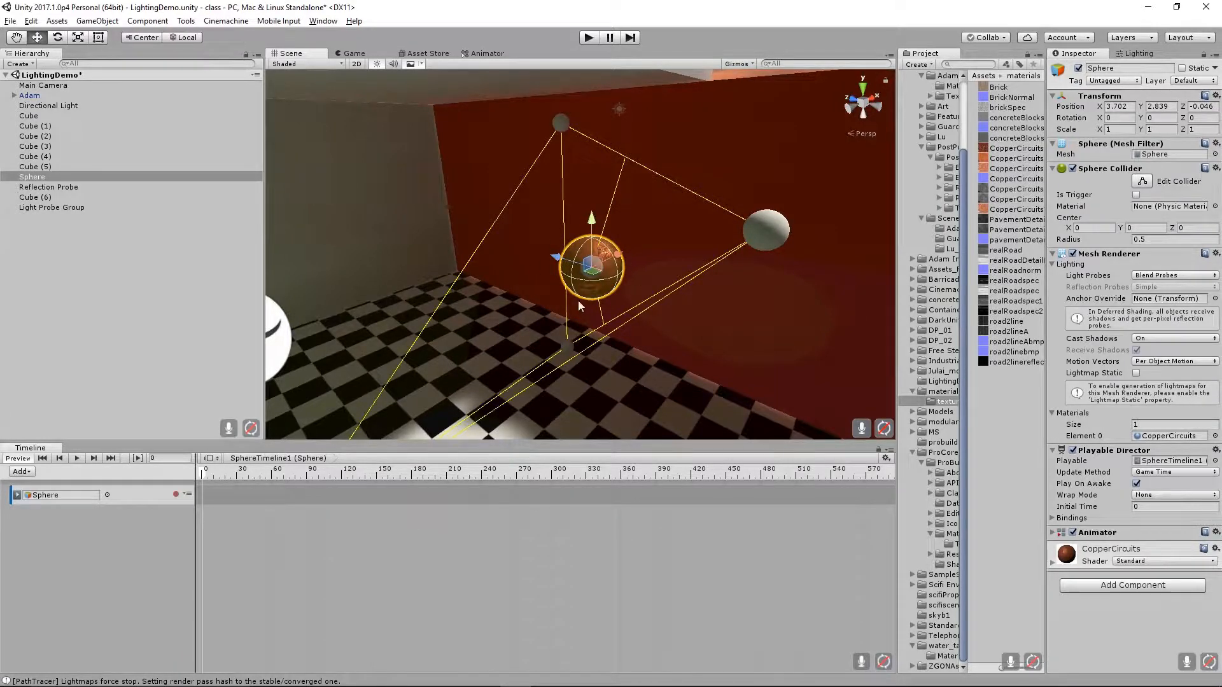
left_click(176, 494)
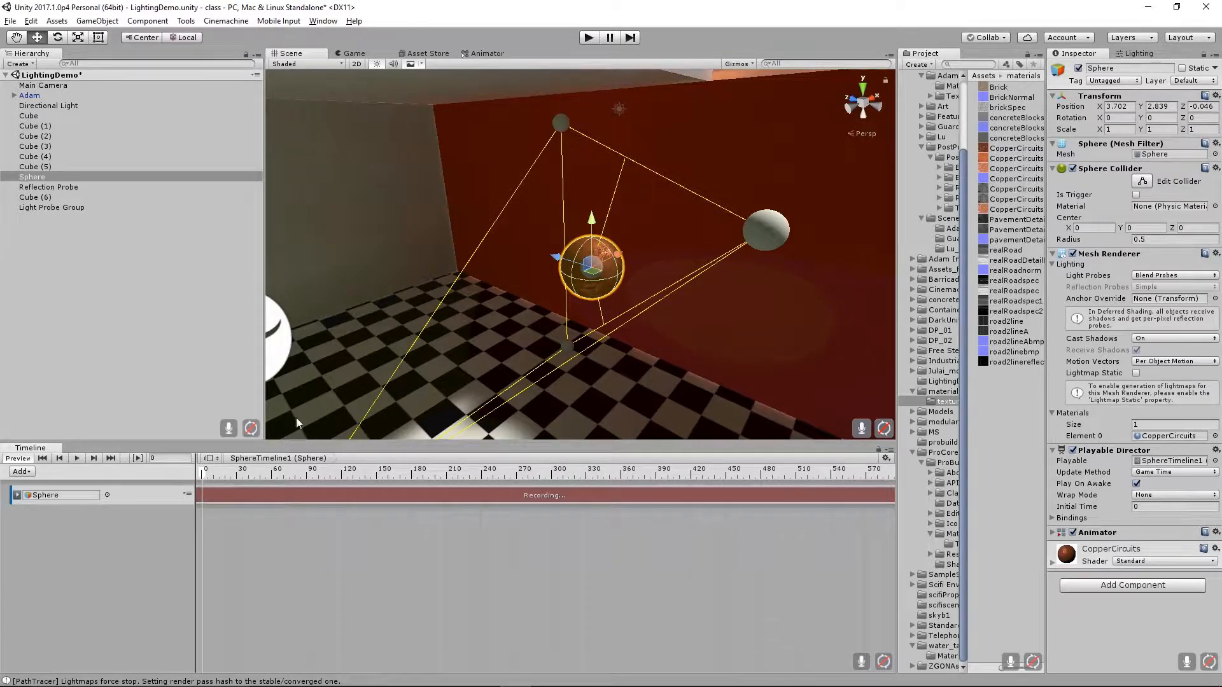
mouse_move(560, 257)
left_mouse_down()
mouse_move(564, 267)
mouse_move(558, 259)
left_mouse_up()
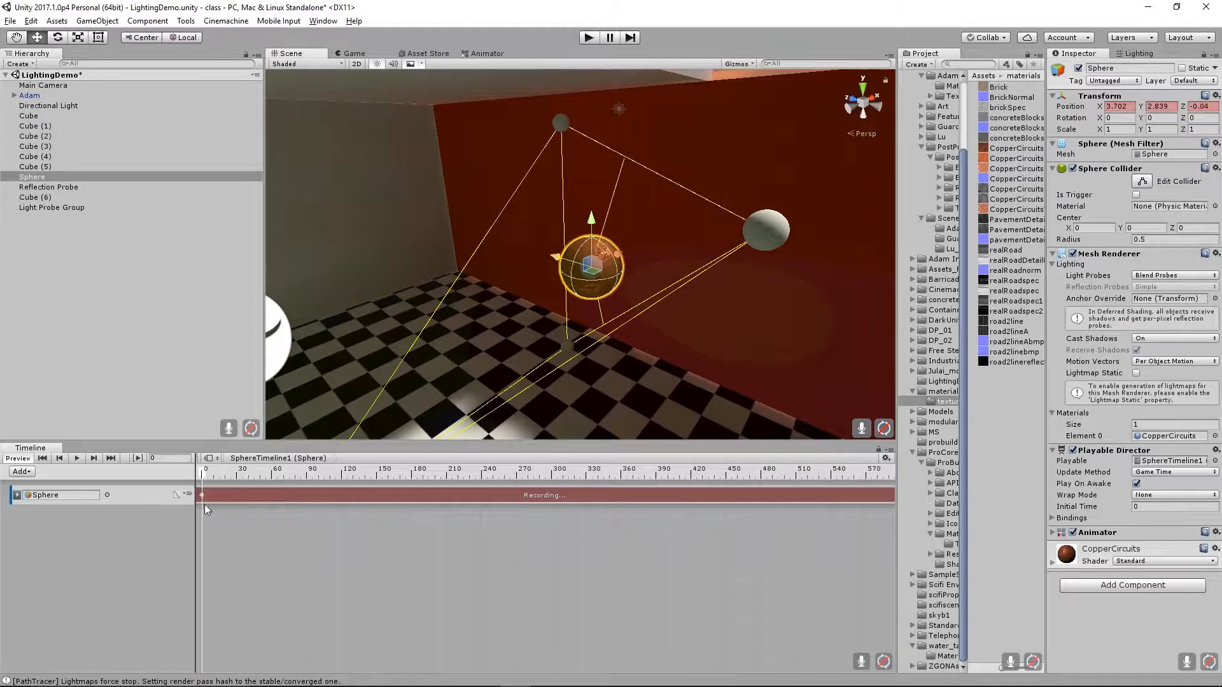
Switch the Timeline ruler's units to Seconds.
left_click(886, 458)
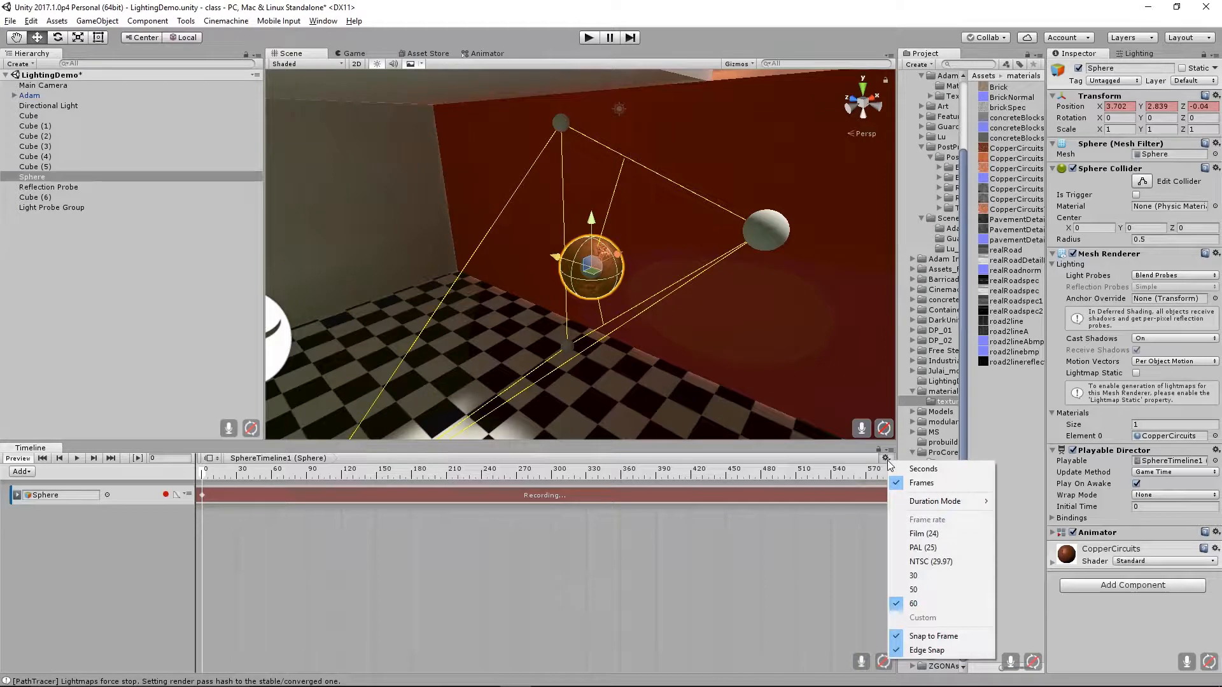
left_click(935, 473)
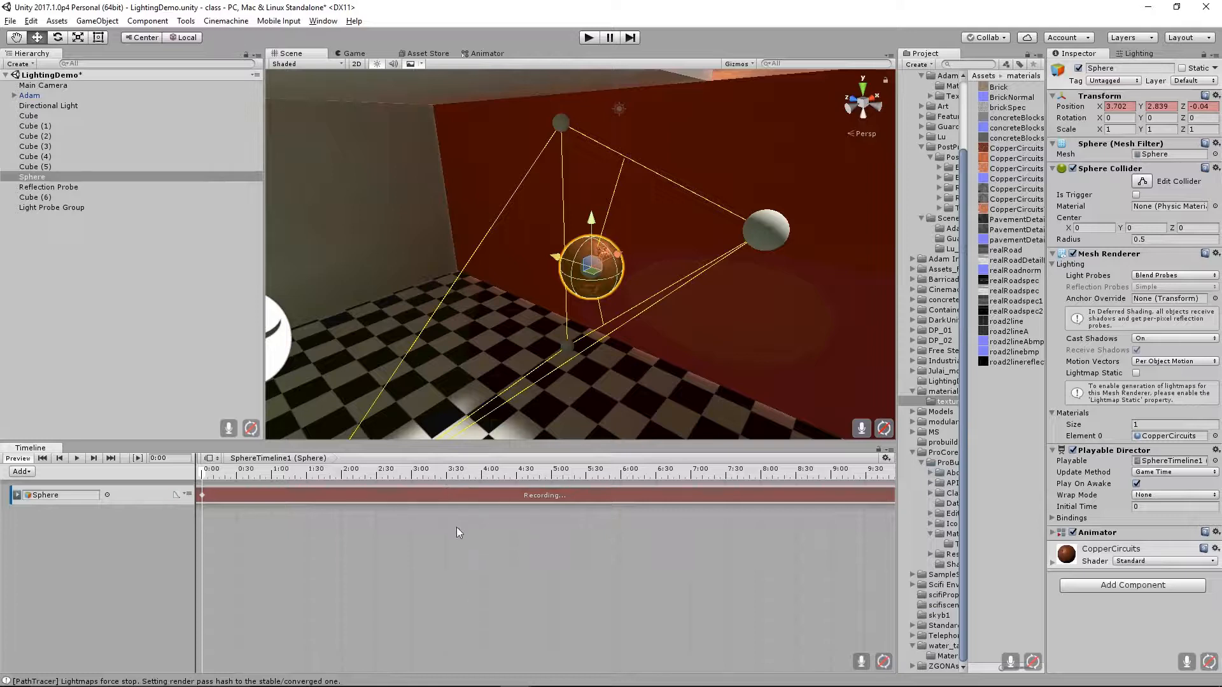
scroll(364, 528, "up", 5)
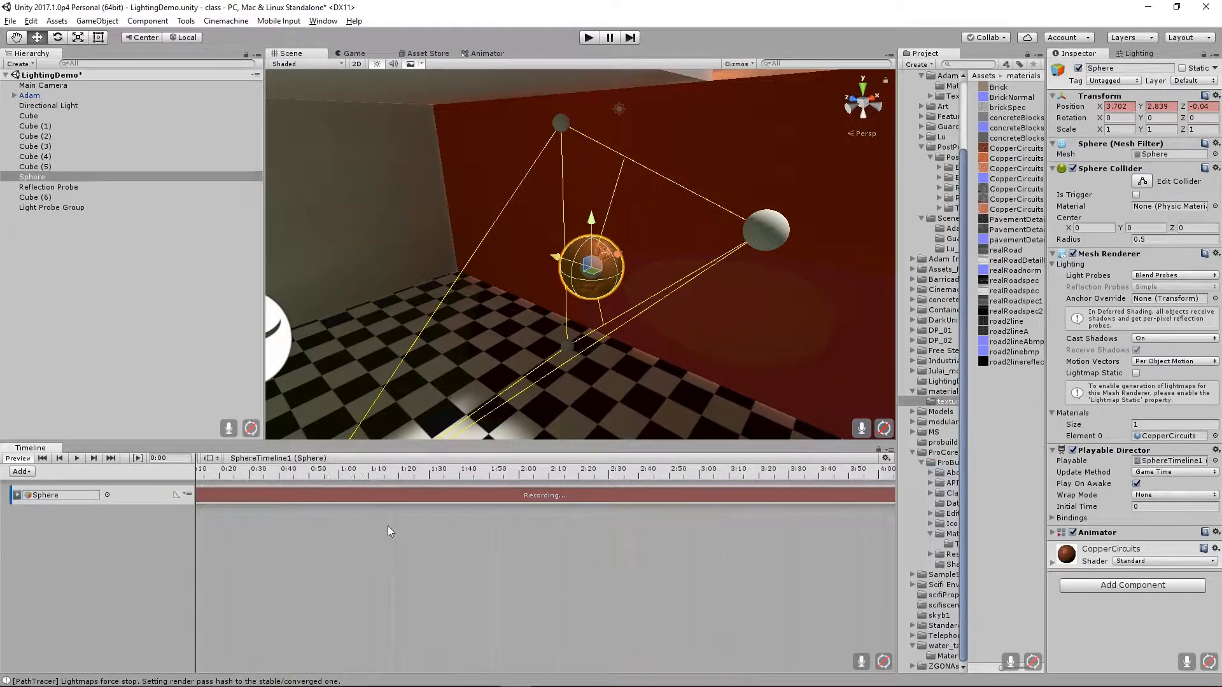
scroll(388, 526, "up", 1)
left_click_drag(298, 477, 47, 478)
scroll(240, 570, "down", 3)
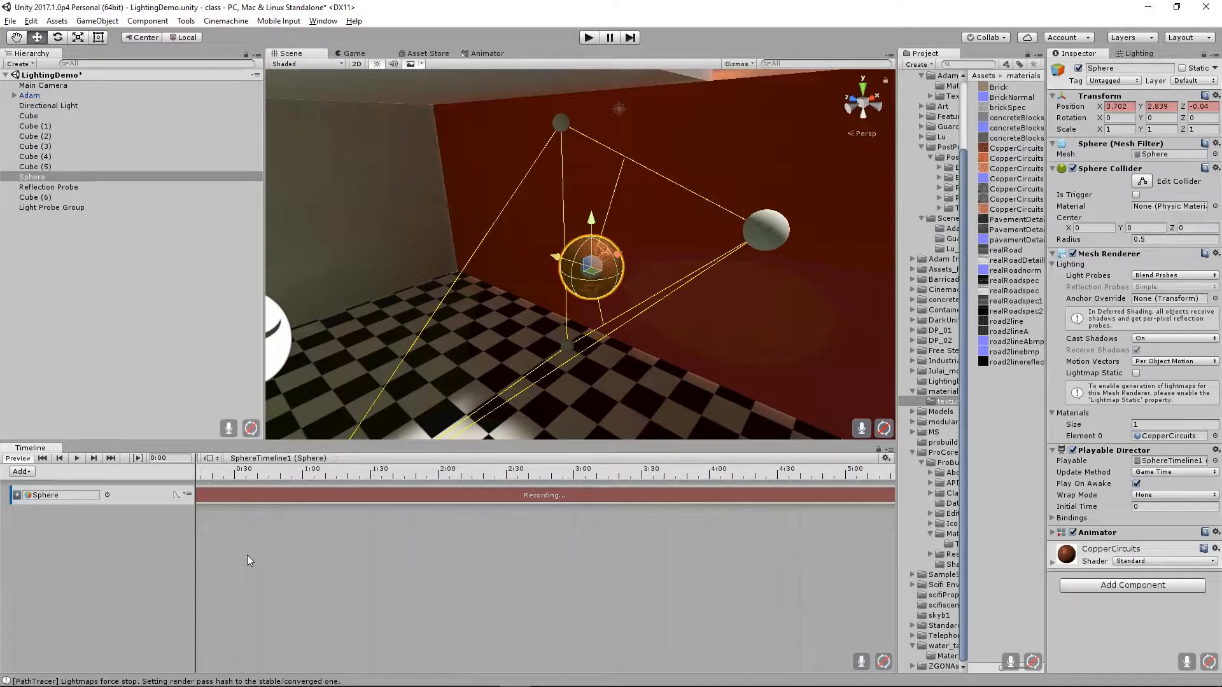
scroll(250, 549, "down", 3)
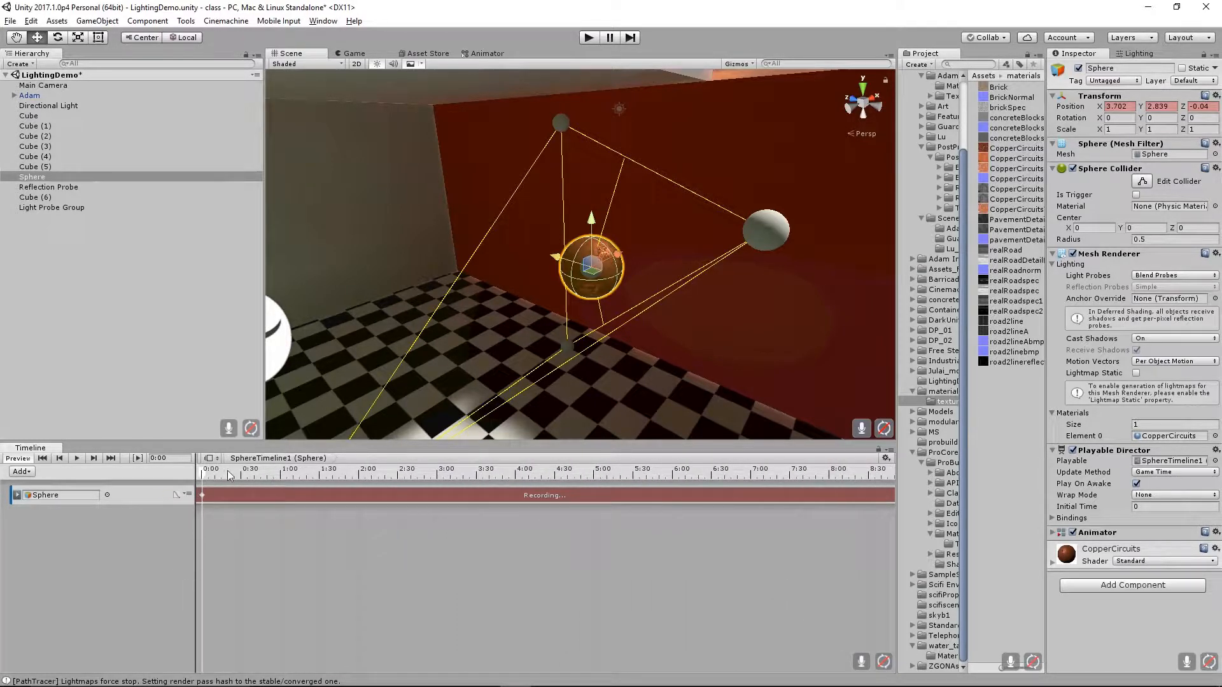
Key the Sphere at 0:30 with its Z position moved to about 4.08, return to 0:00 and stop recording.
left_click_drag(208, 472, 242, 478)
mouse_move(242, 479)
left_mouse_down()
mouse_move(283, 490)
mouse_move(188, 499)
mouse_move(225, 503)
mouse_move(219, 482)
mouse_move(241, 475)
left_mouse_up()
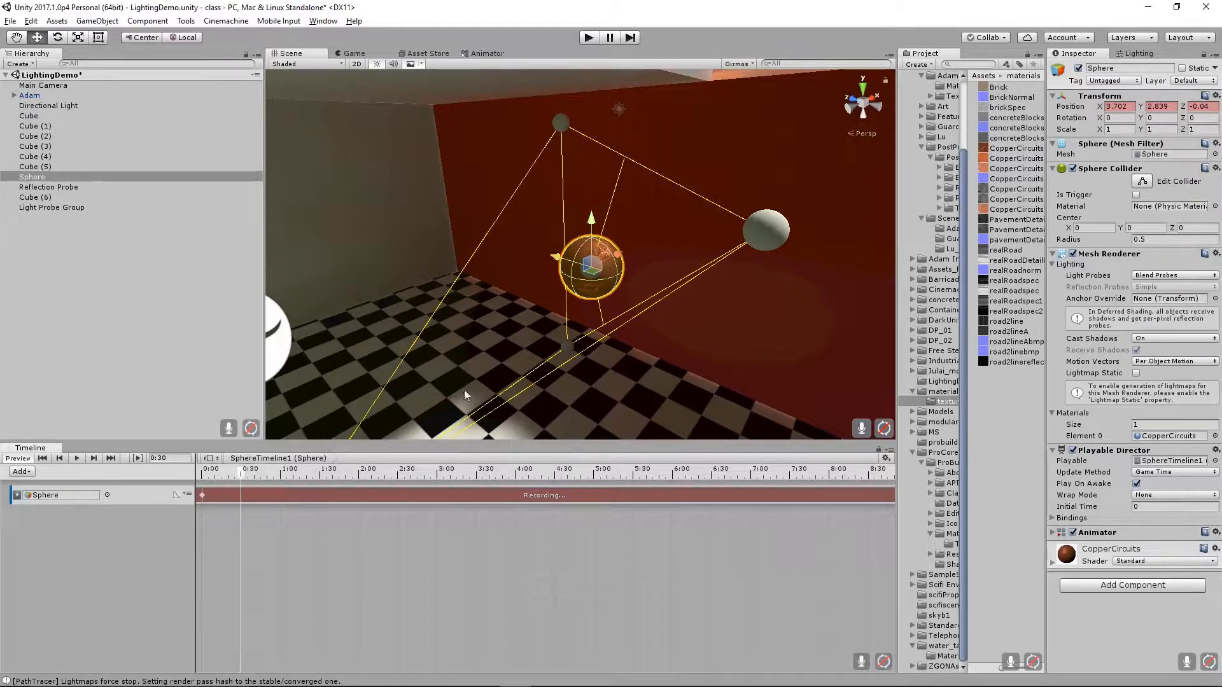
left_click_drag(558, 260, 365, 239)
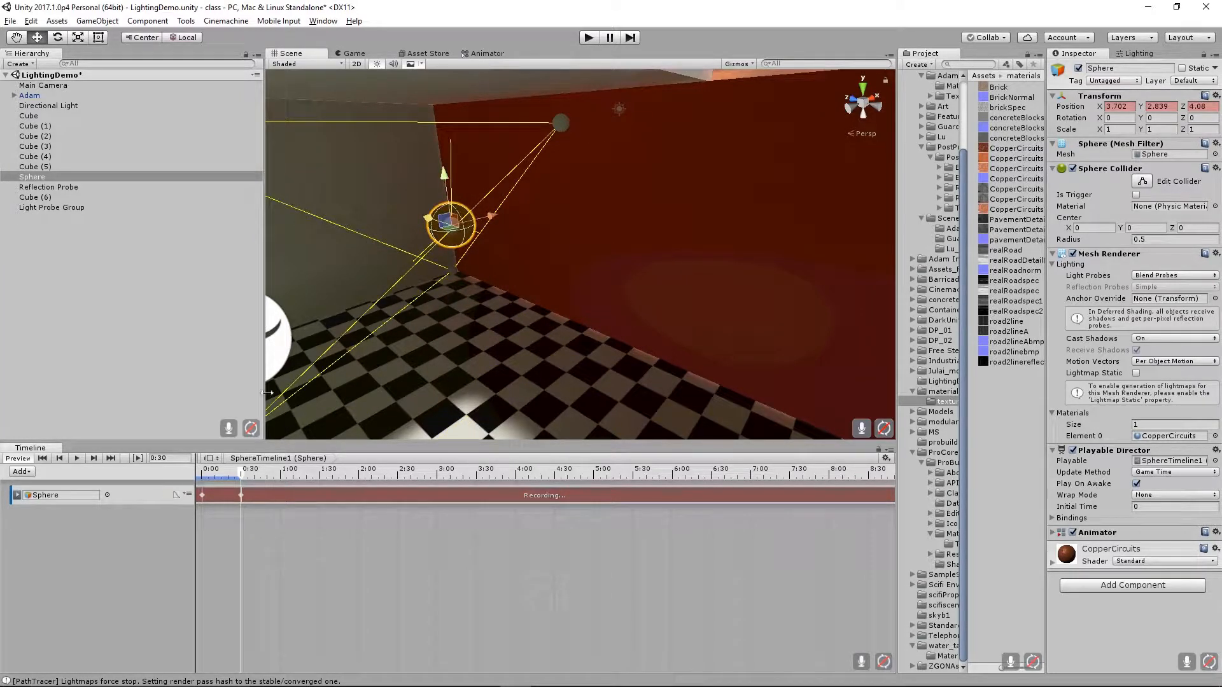
left_click_drag(240, 475, 191, 472)
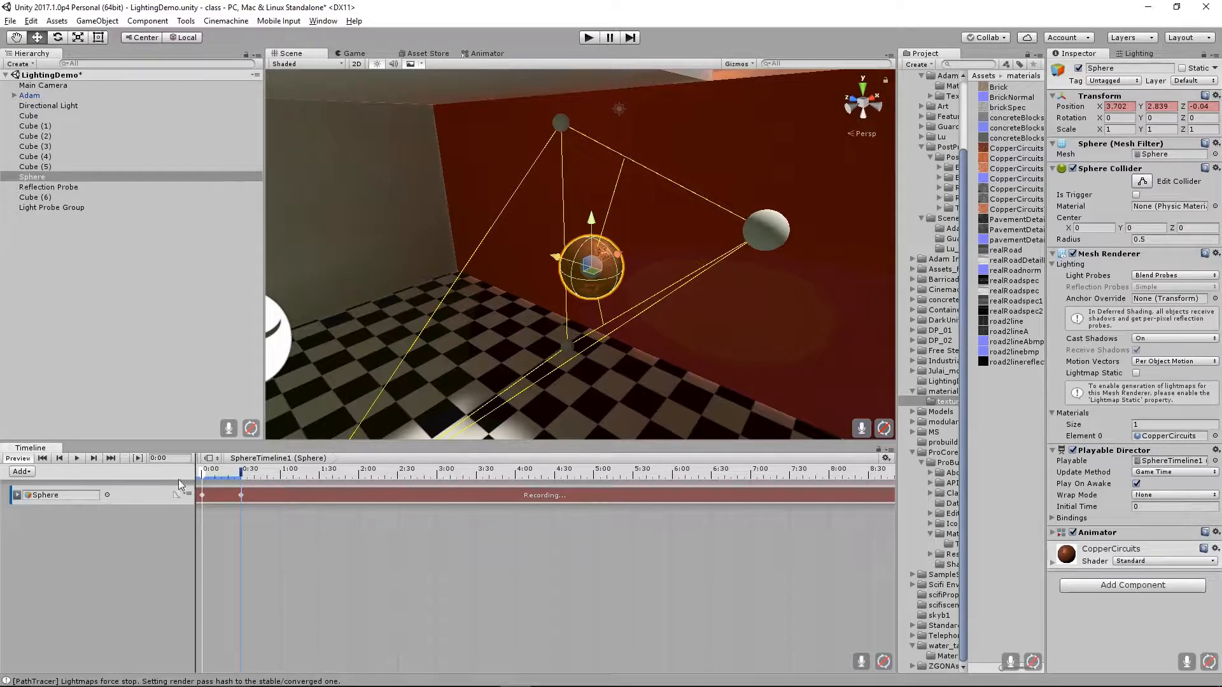
left_click(165, 495)
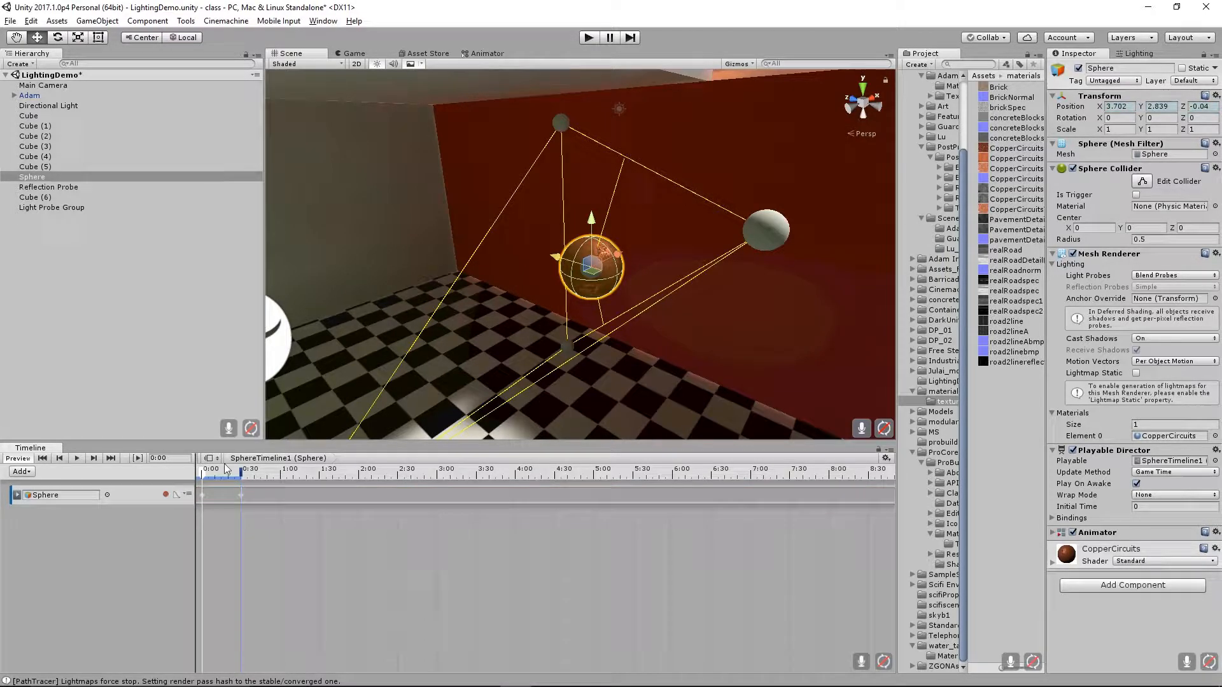
Run the scene twice to check the sphere's animation in the game view, pausing the second run.
left_click(588, 38)
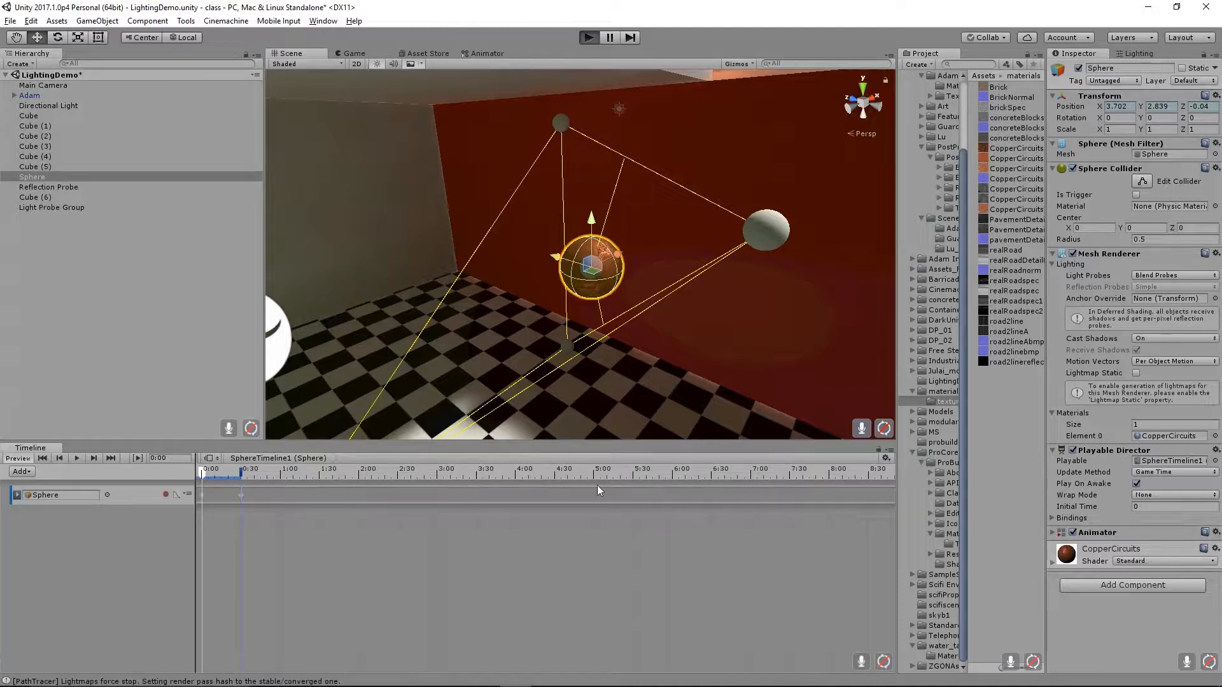
key("ctrl+p")
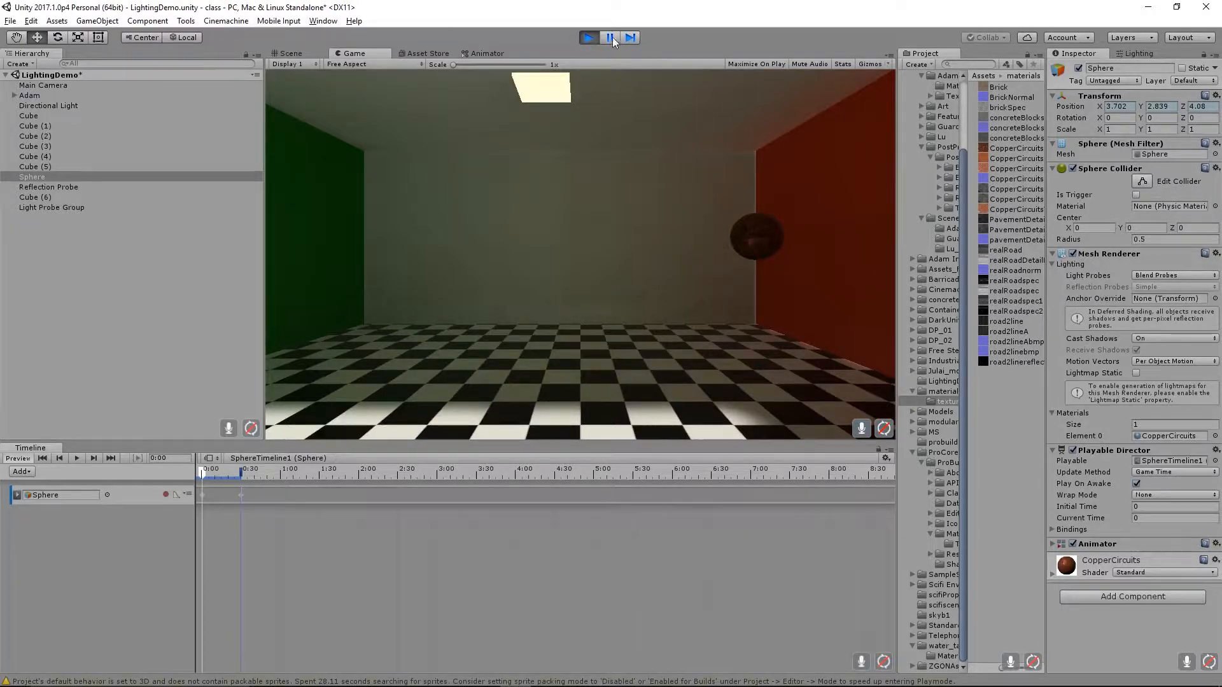
left_click(589, 37)
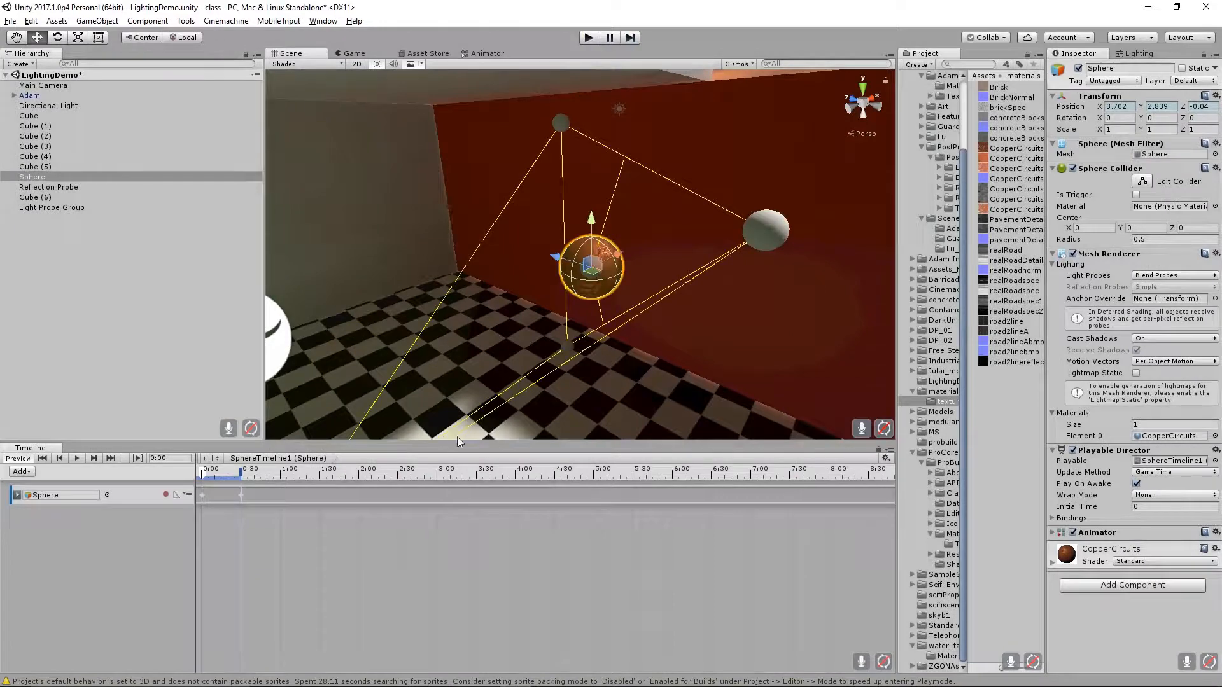
left_click(588, 37)
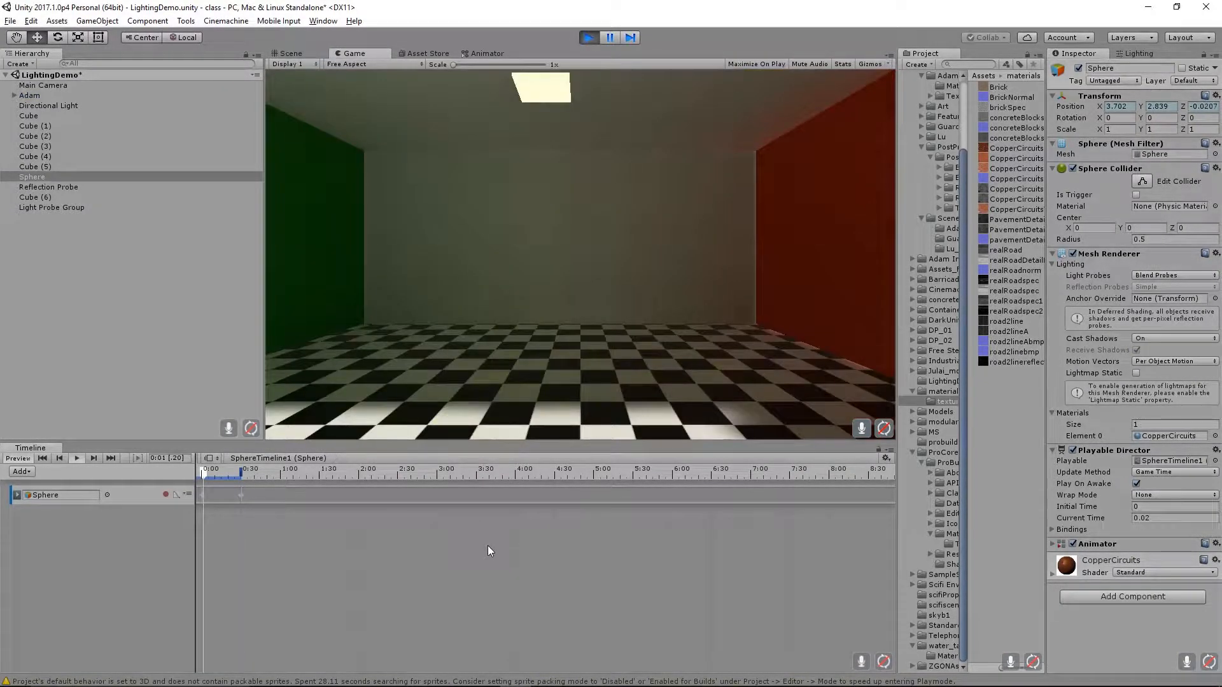
left_click(610, 37)
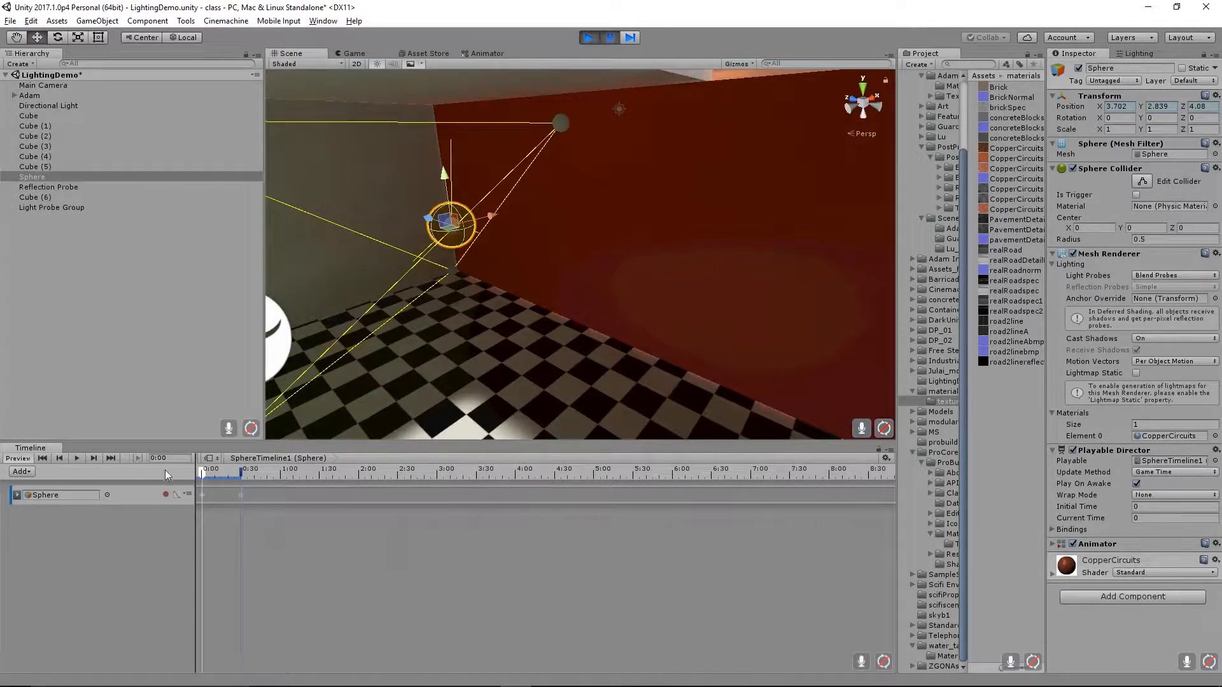
Show the Sphere track's animation curves, shift the Z position curve slightly upward and exit Play mode.
left_click(166, 495)
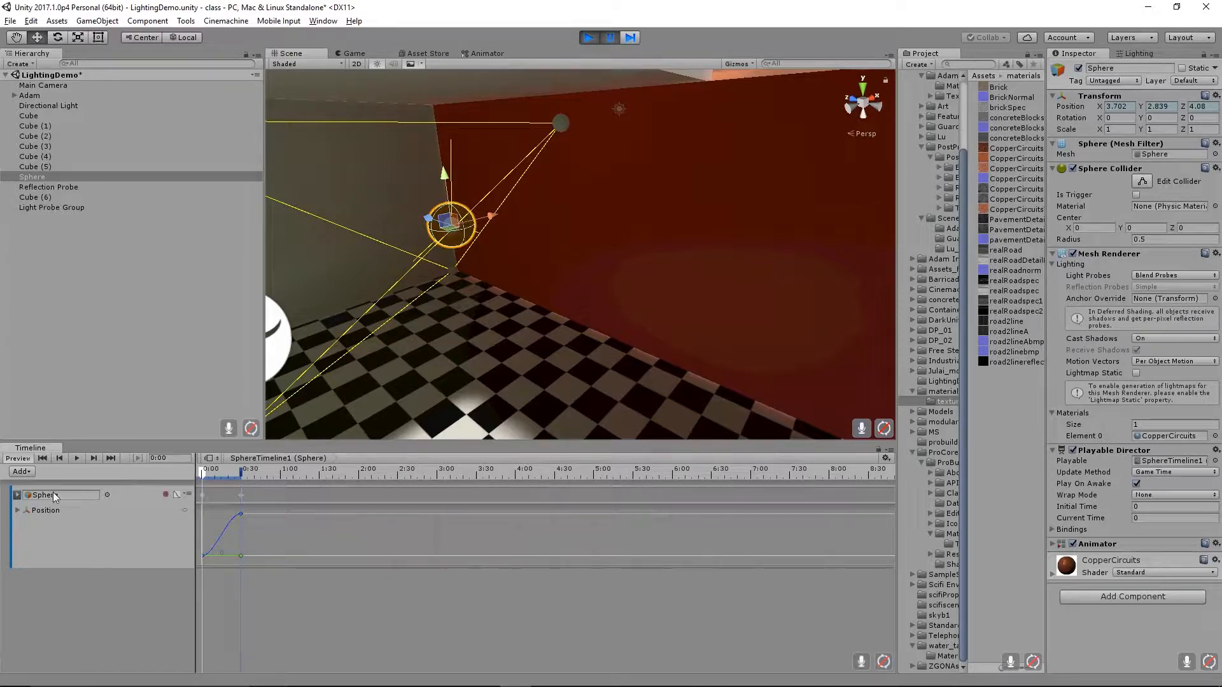
left_click(98, 546)
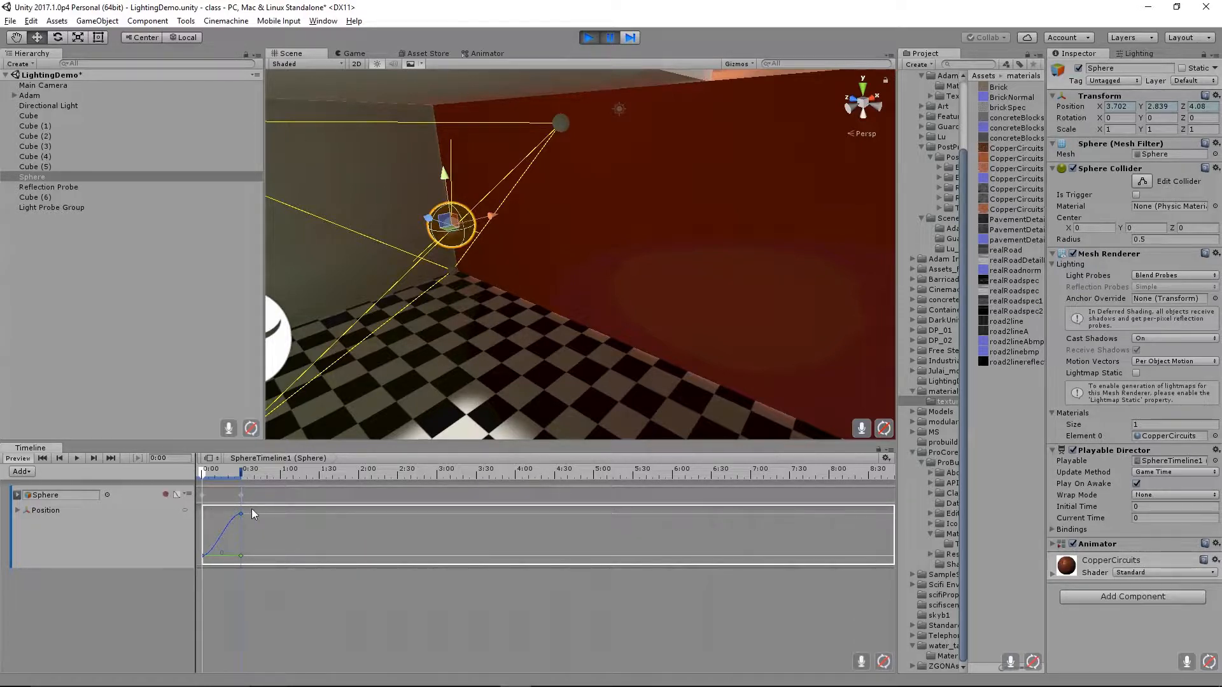
mouse_move(242, 513)
left_mouse_down()
mouse_move(243, 547)
mouse_move(253, 501)
left_mouse_up()
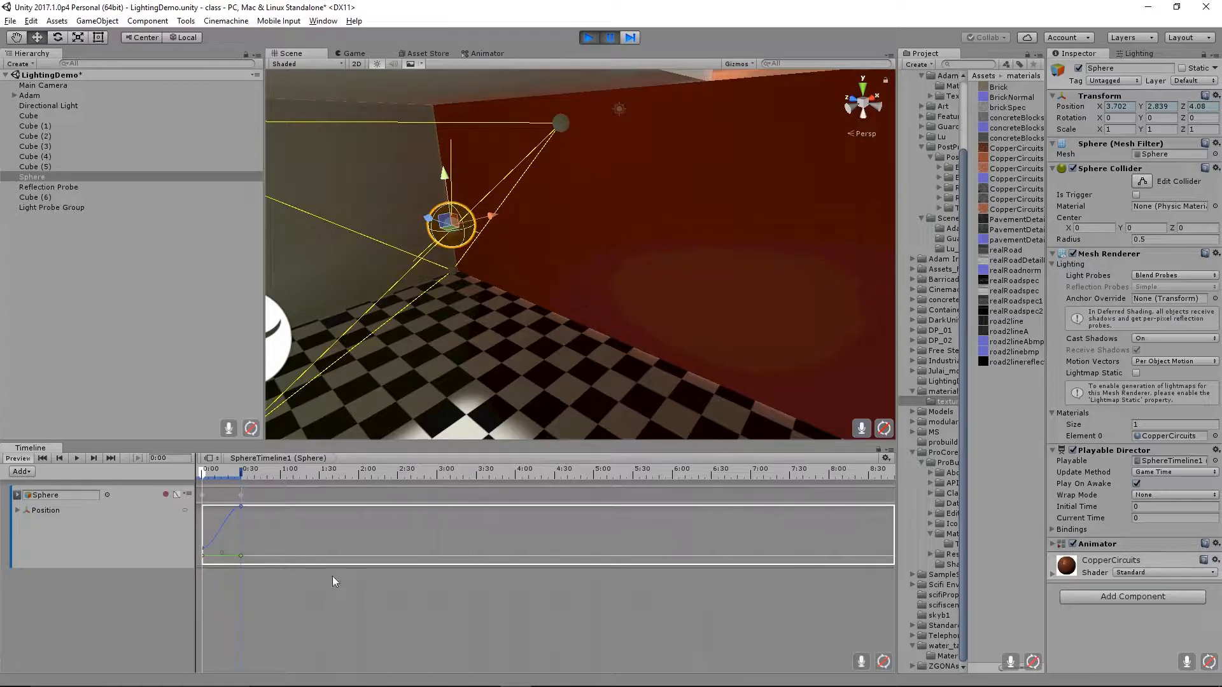
left_click(137, 592)
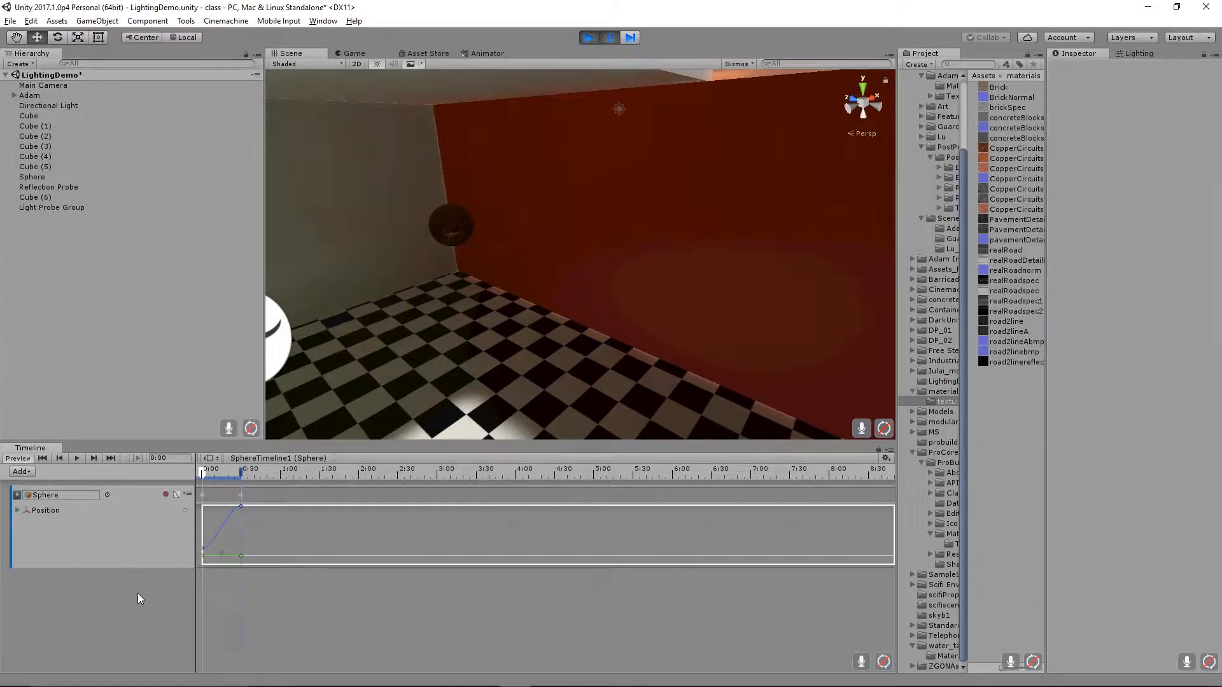
left_click(588, 37)
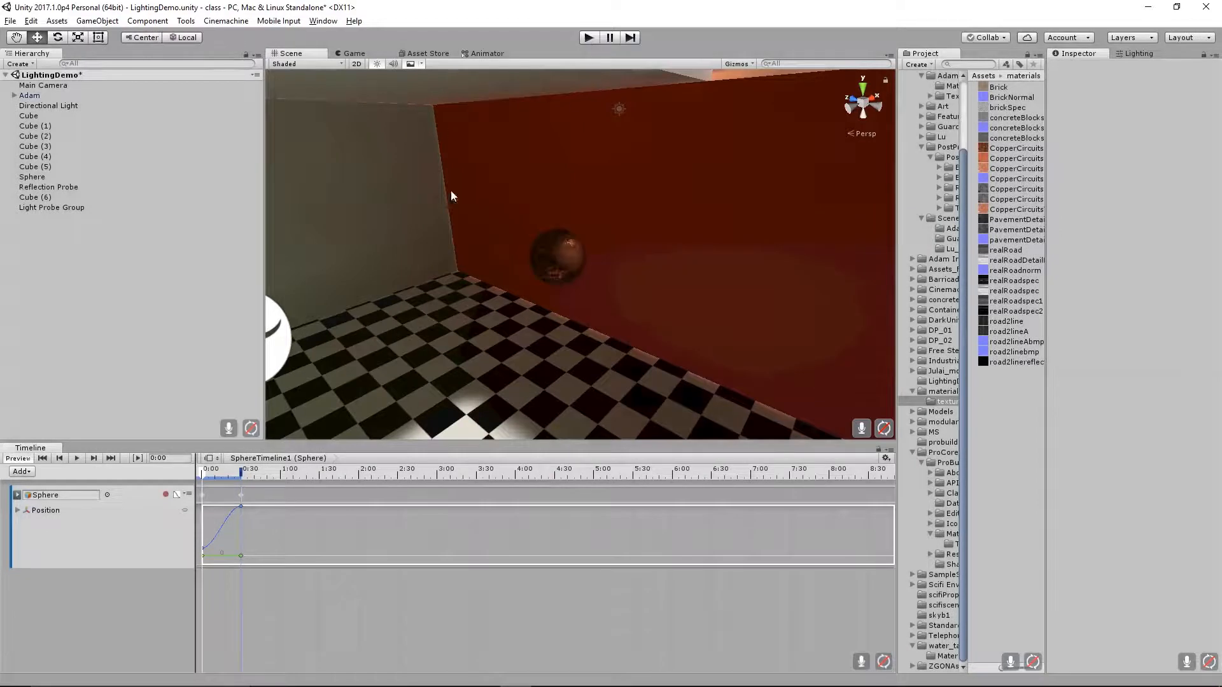
Start recording on the Sphere track and try to edit its position key at 0:30.
left_click(166, 494)
left_click(241, 495)
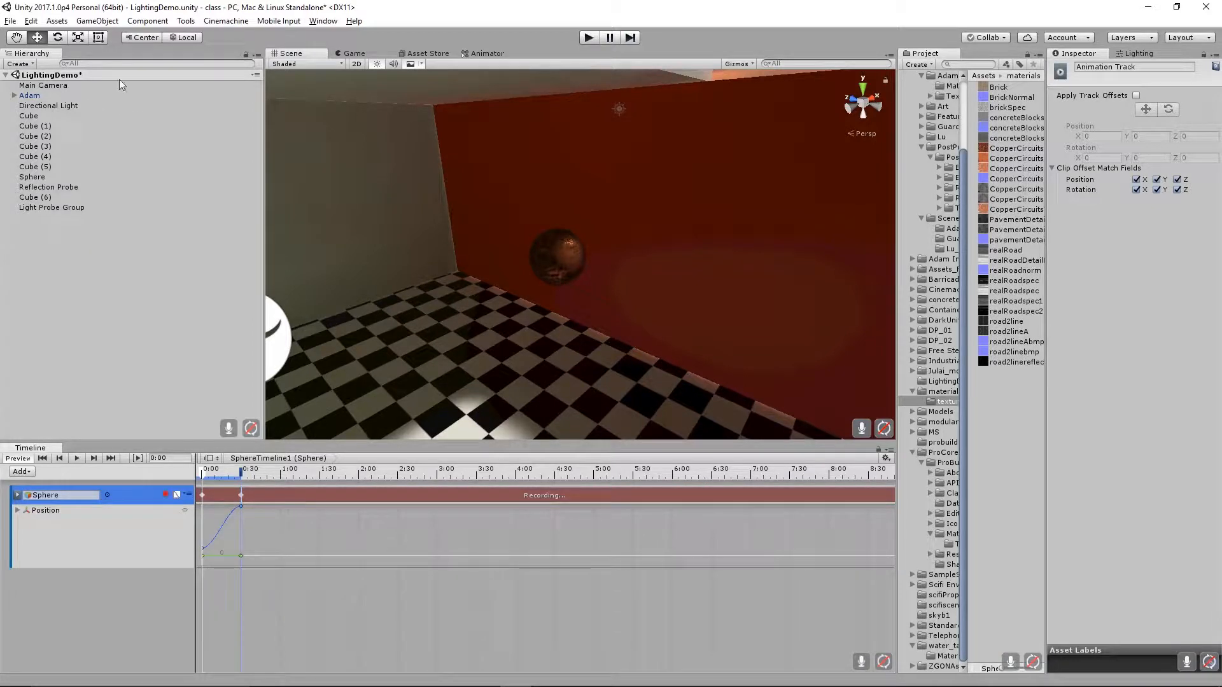
left_click(272, 621)
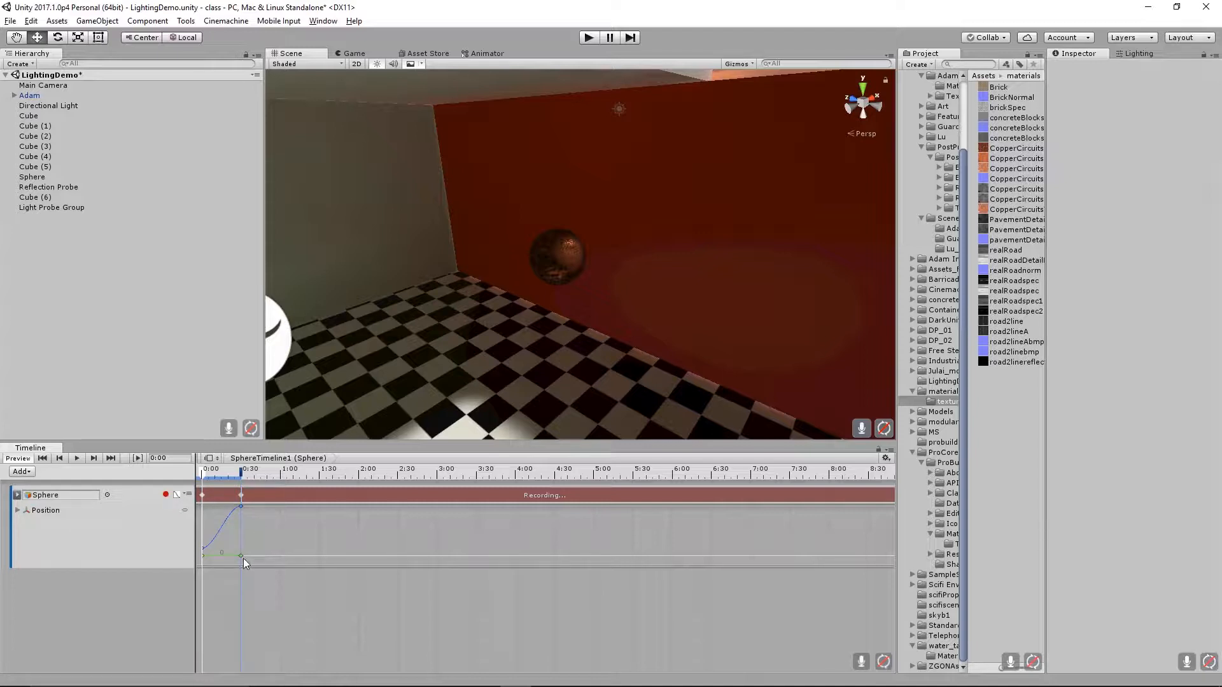
right_click(239, 556)
mouse_move(274, 535)
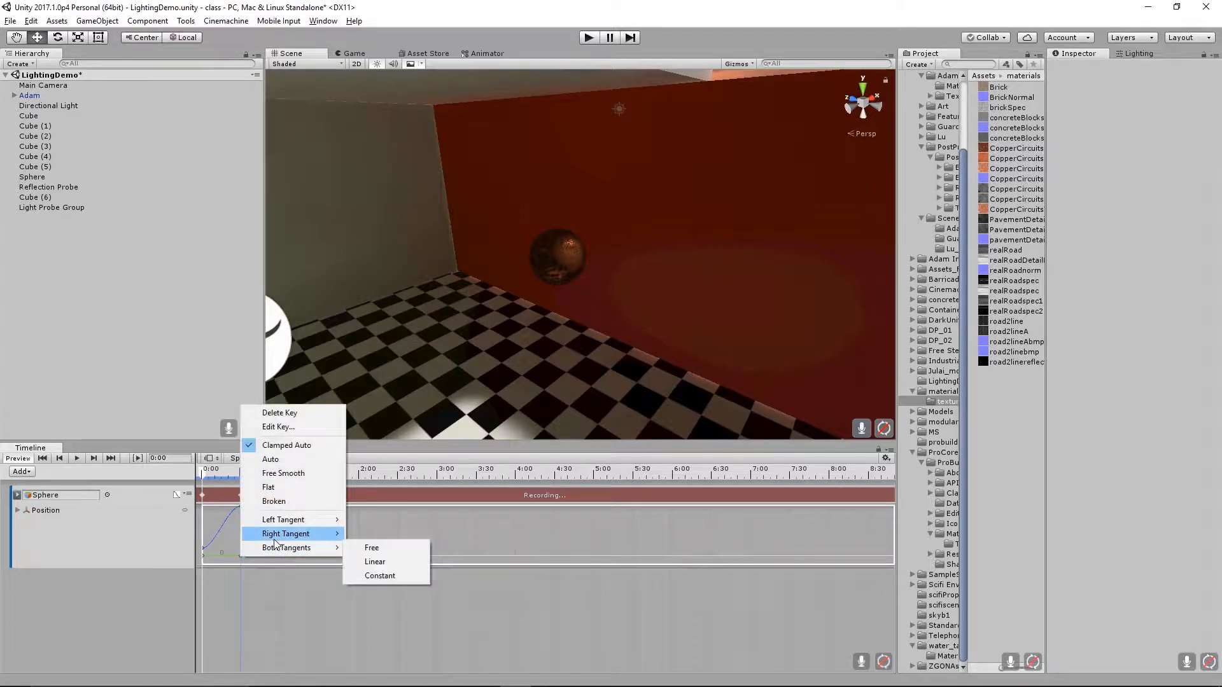
left_click(277, 426)
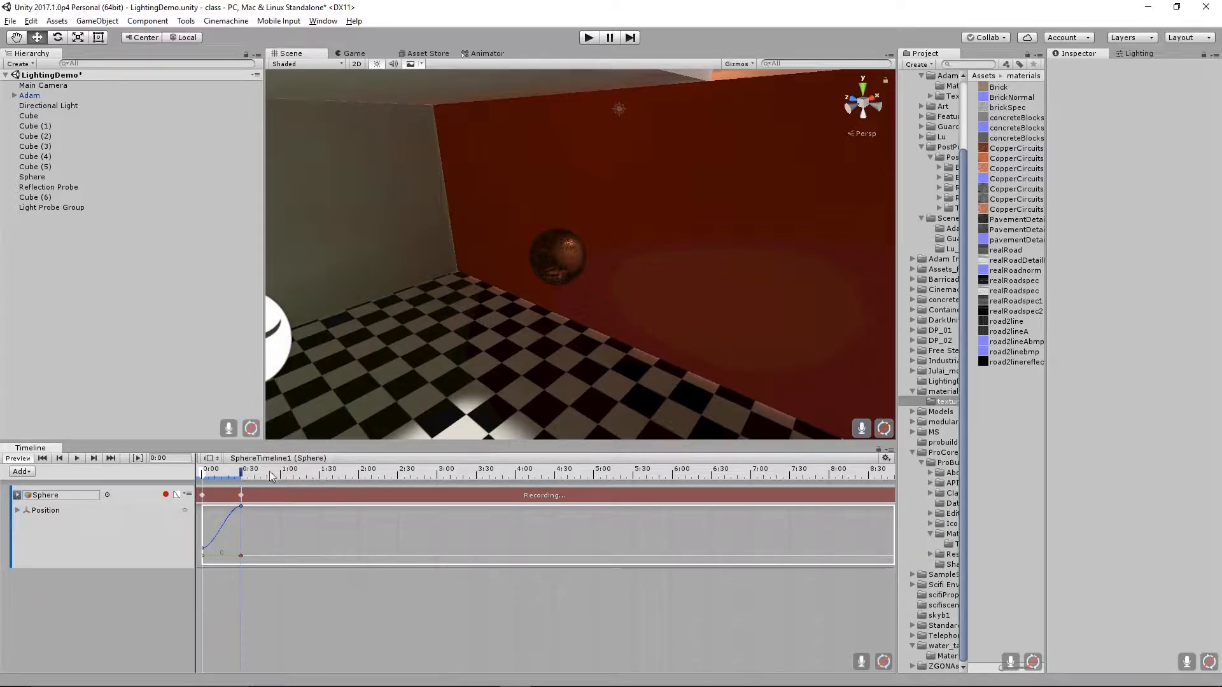
Delete the Sphere track from the timeline and undo the deletion.
left_click(111, 458)
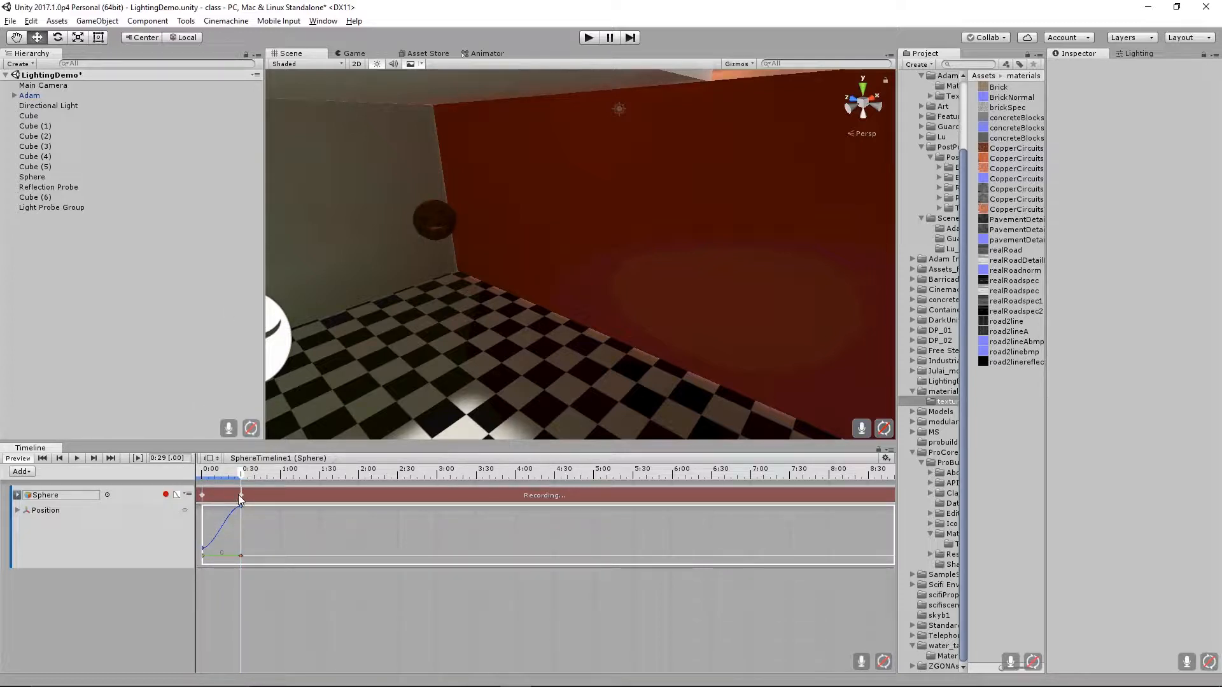
right_click(239, 497)
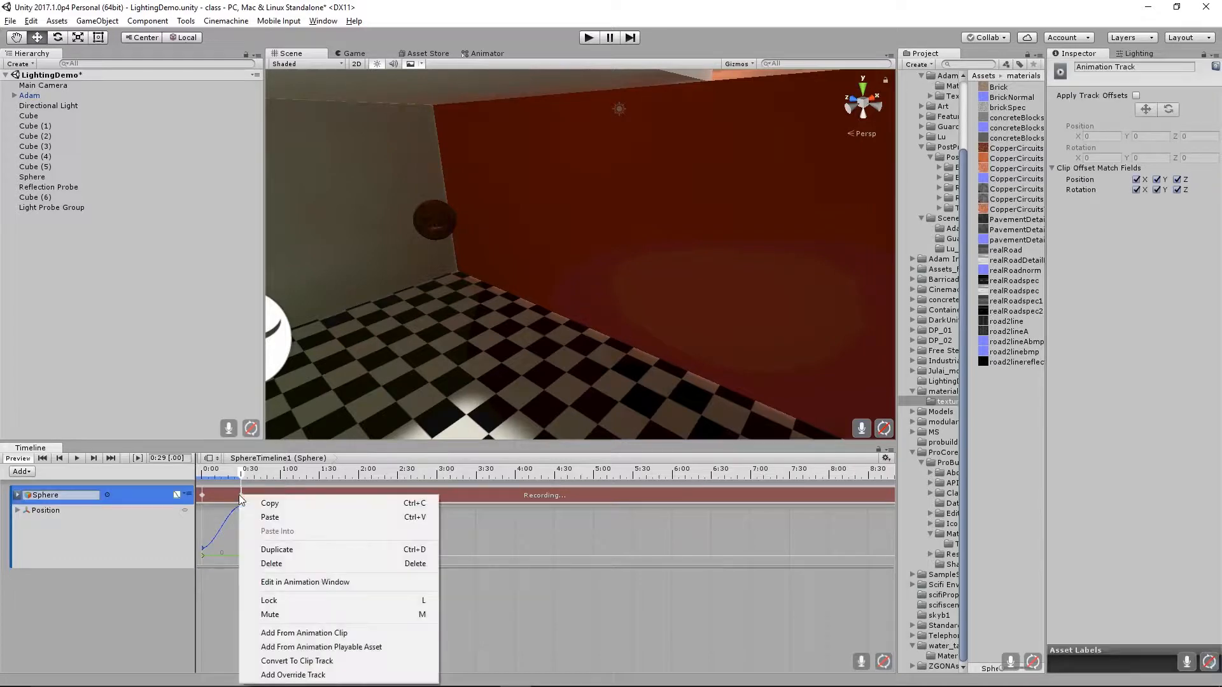
left_click(270, 565)
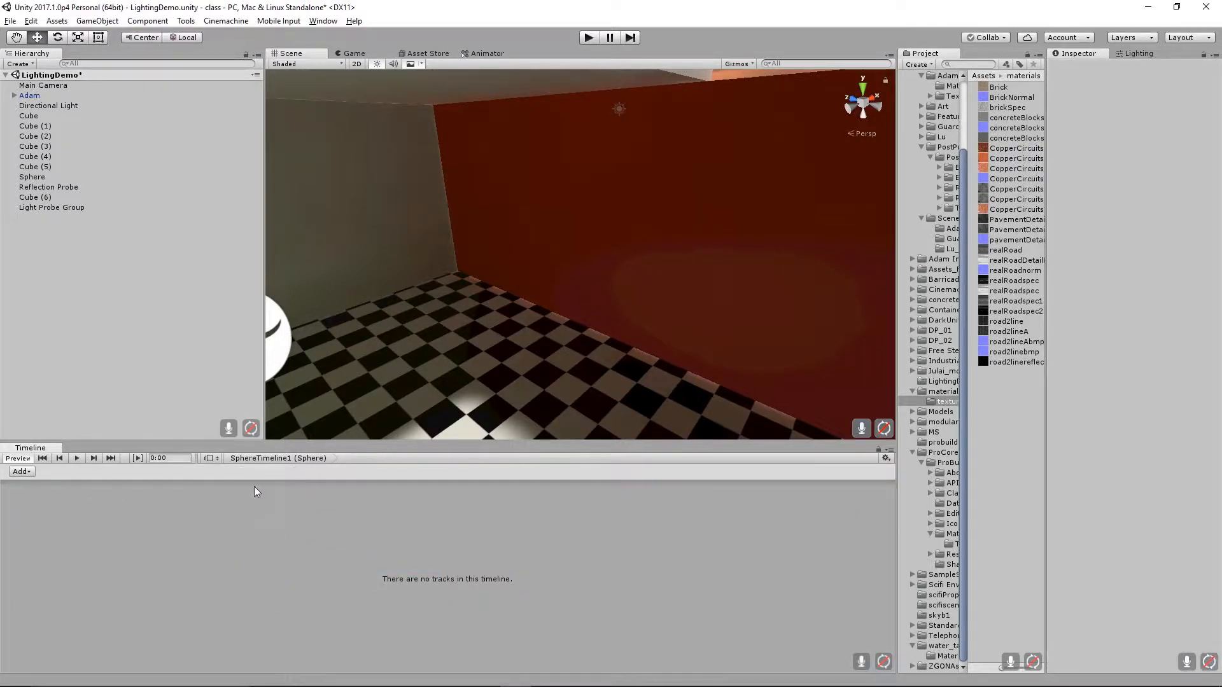
key("ctrl+z")
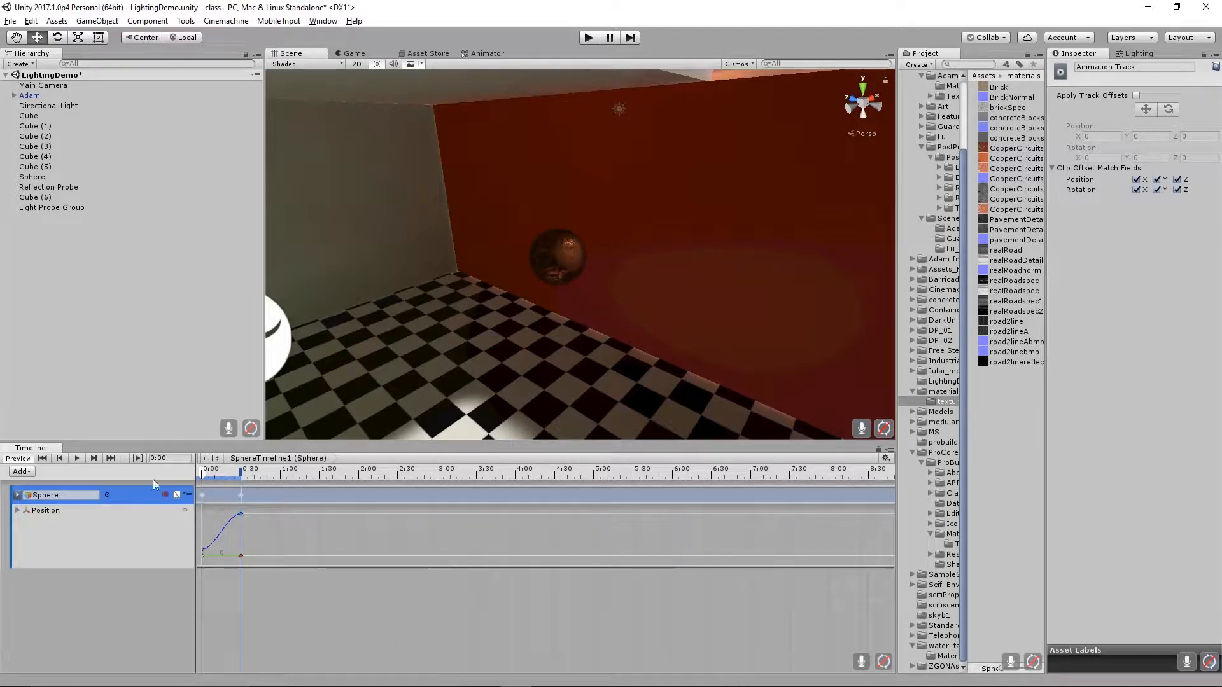
Resume recording on the Sphere track and delete its position keys at the 0:30 end of the animation.
left_click(111, 458)
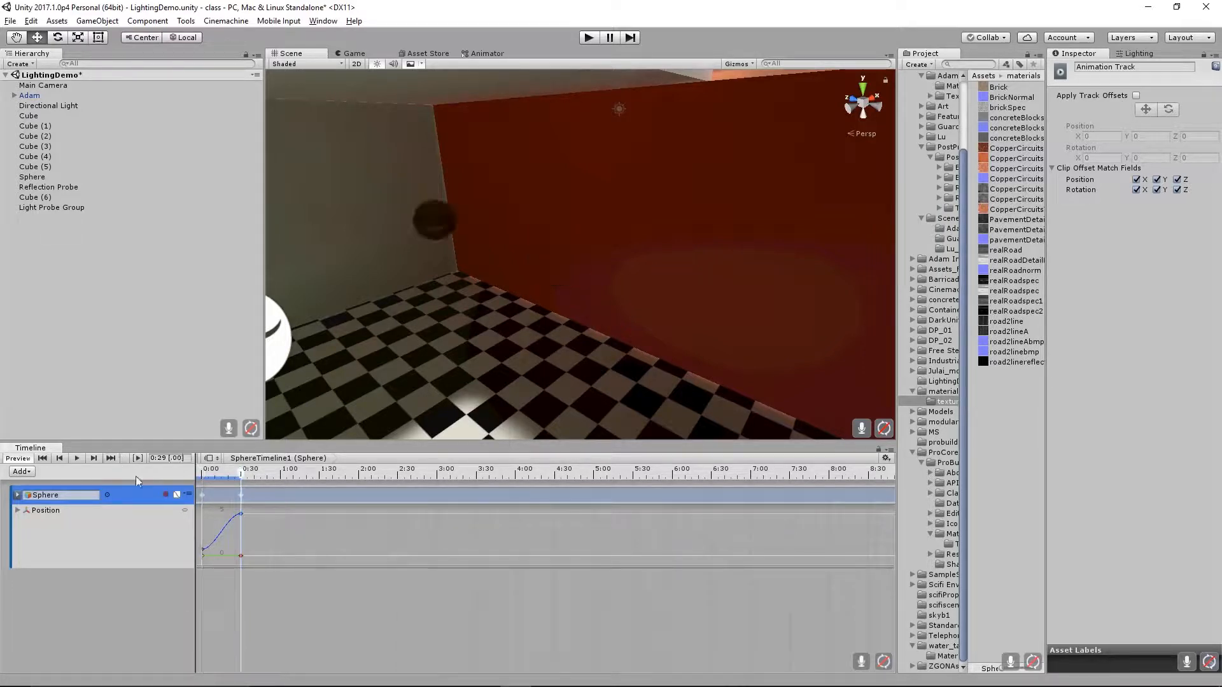
right_click(238, 495)
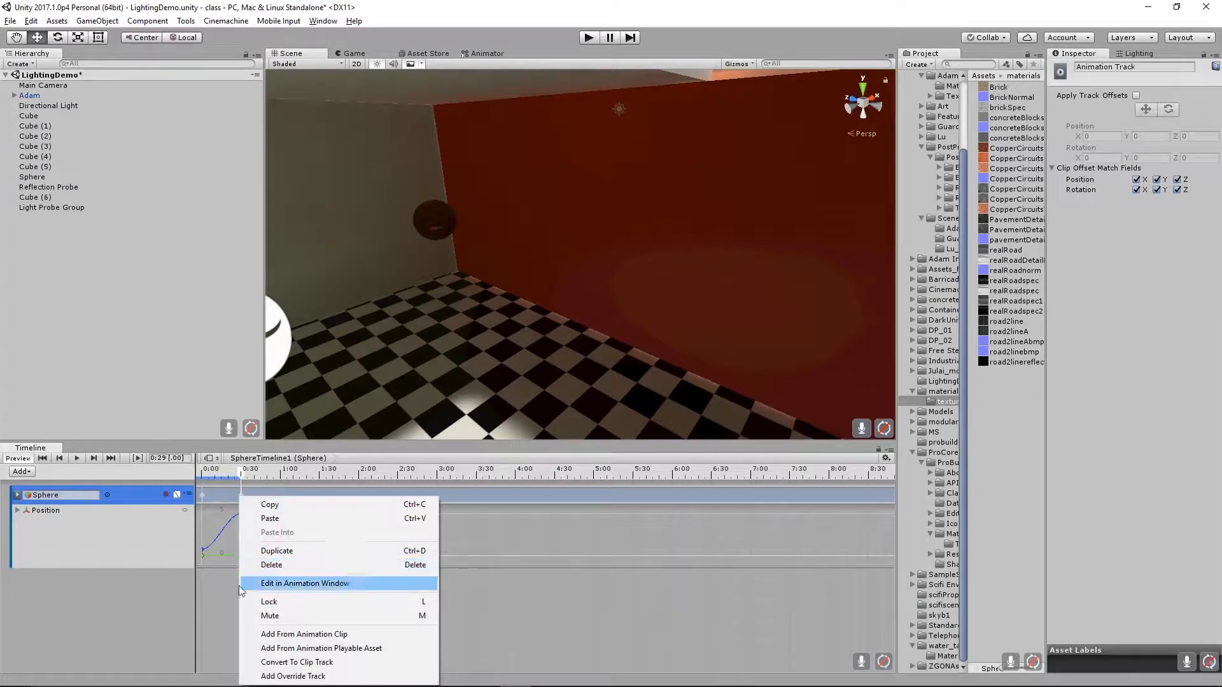
left_click(169, 495)
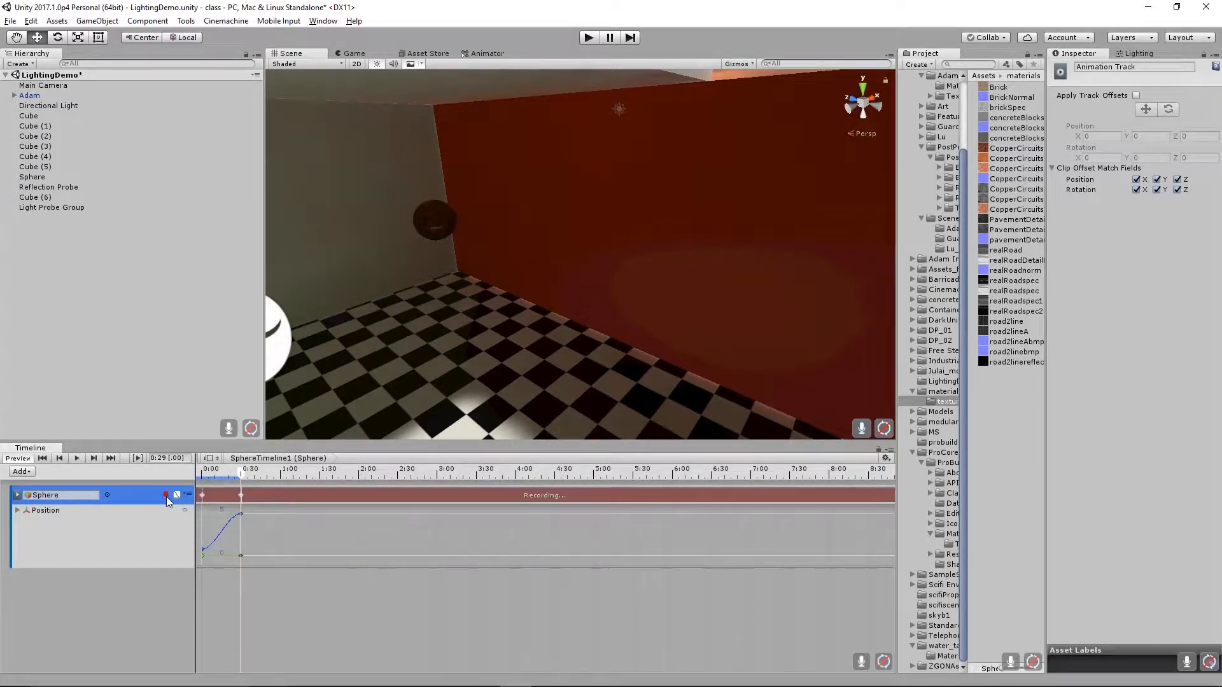
right_click(240, 513)
left_click(283, 522)
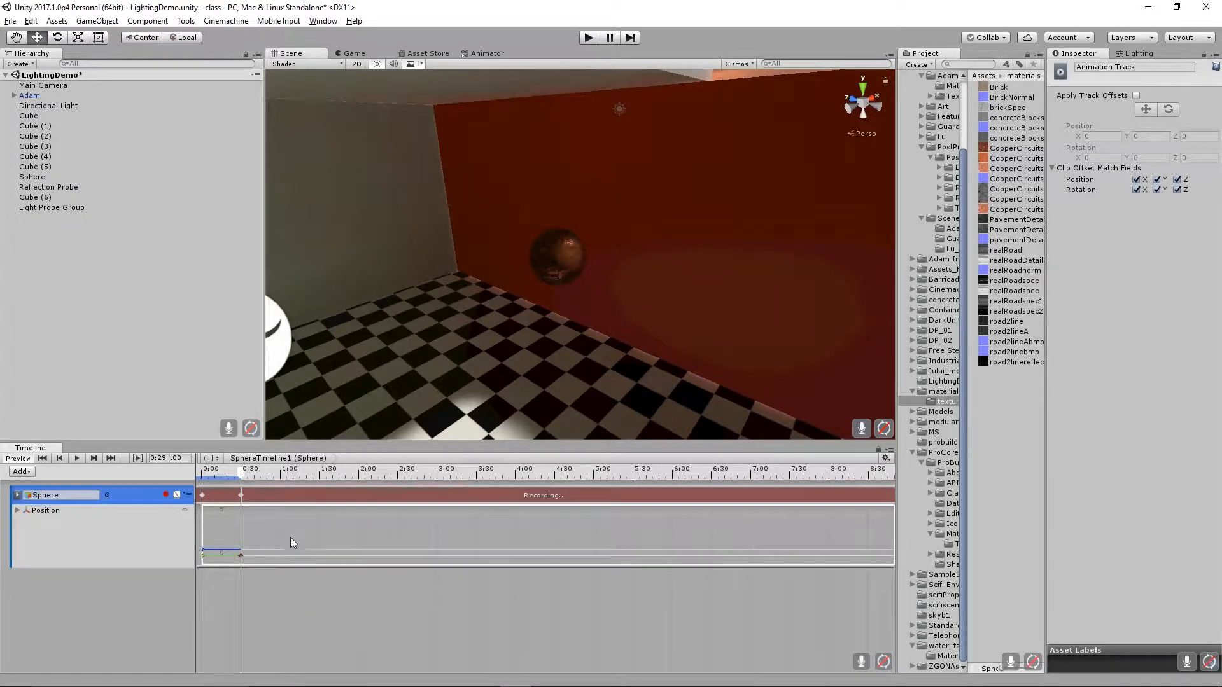
right_click(240, 554)
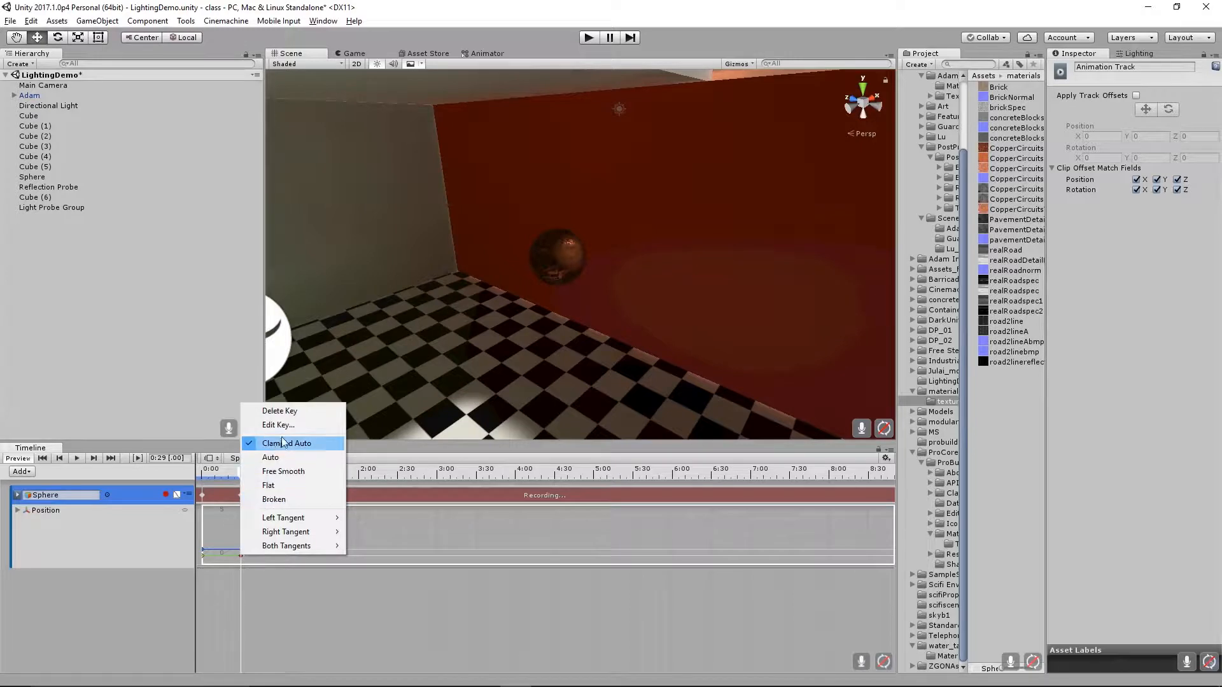
left_click(289, 413)
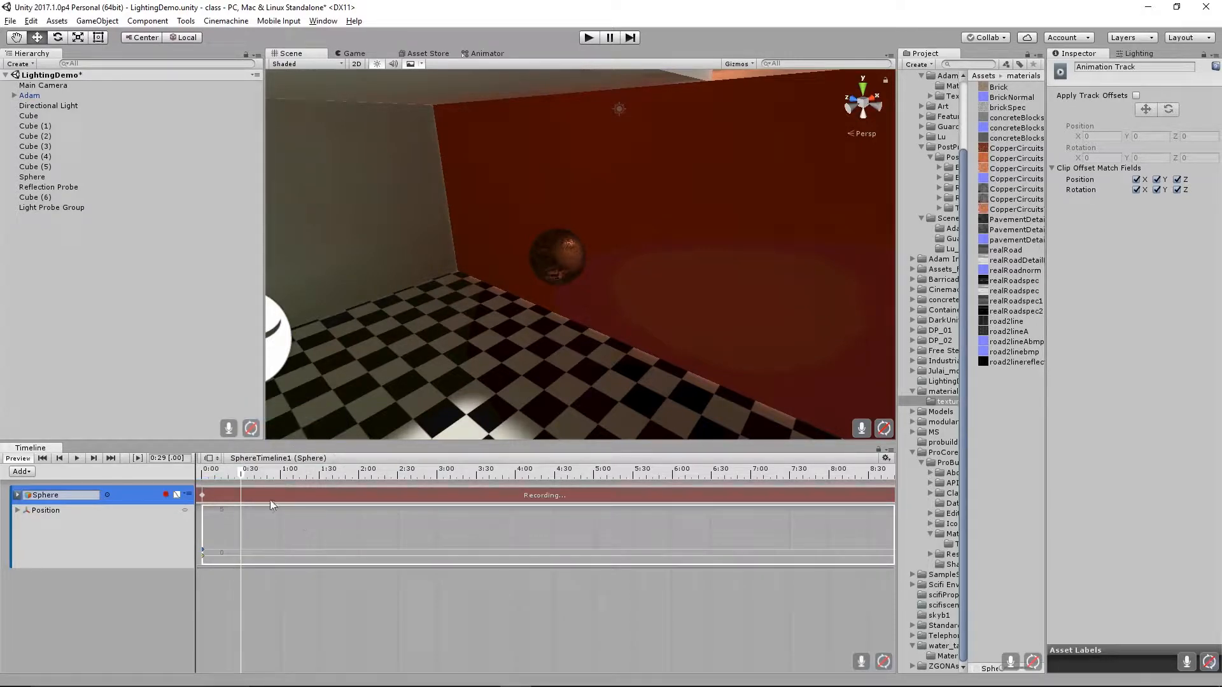
Key the Sphere at 5:00 with its Z position moved to about 4.39.
left_click_drag(242, 473, 594, 455)
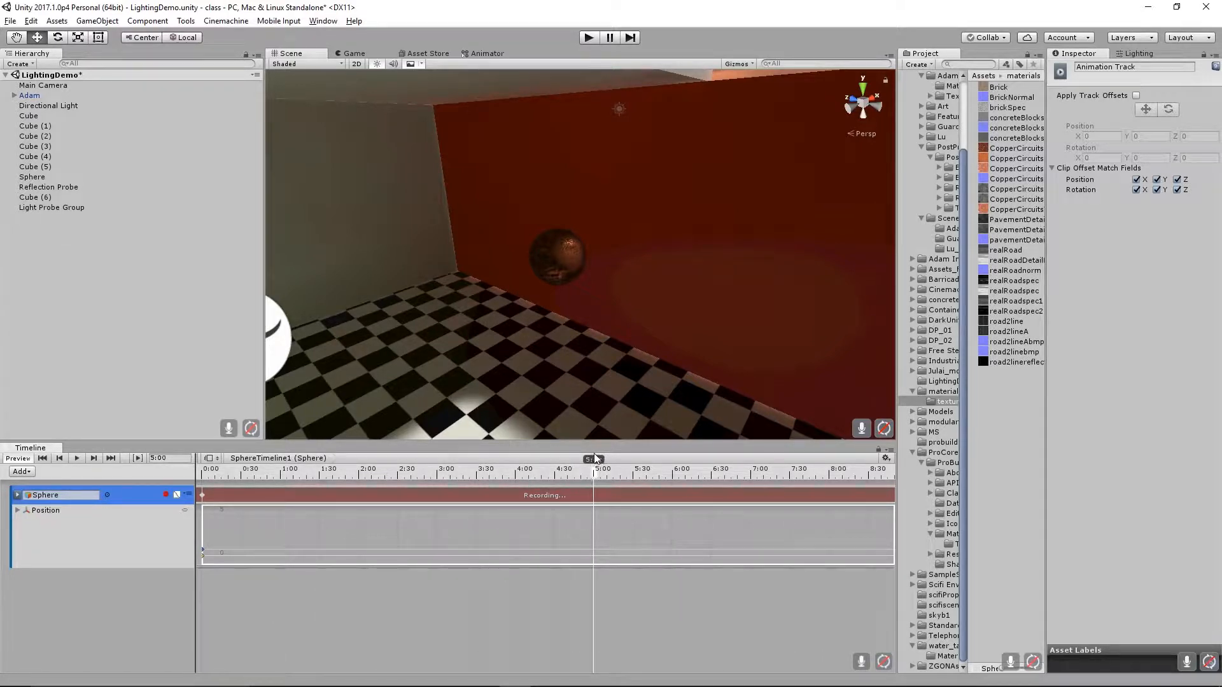
left_click(568, 260)
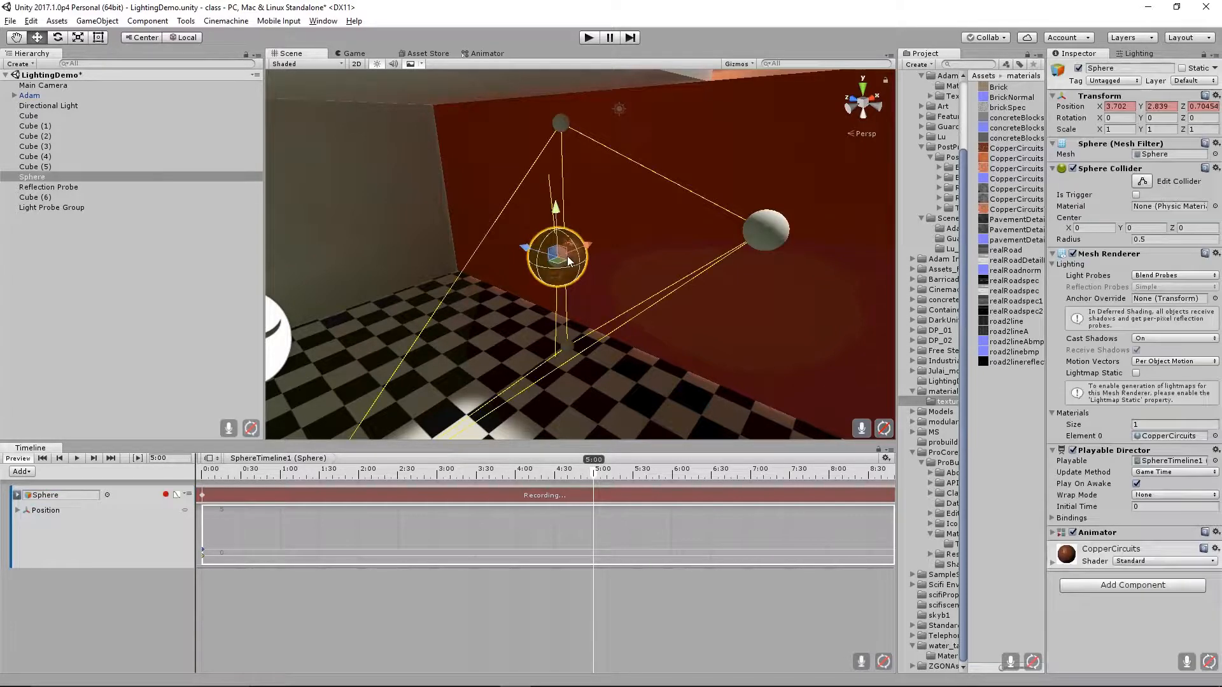
left_click_drag(523, 249, 374, 233)
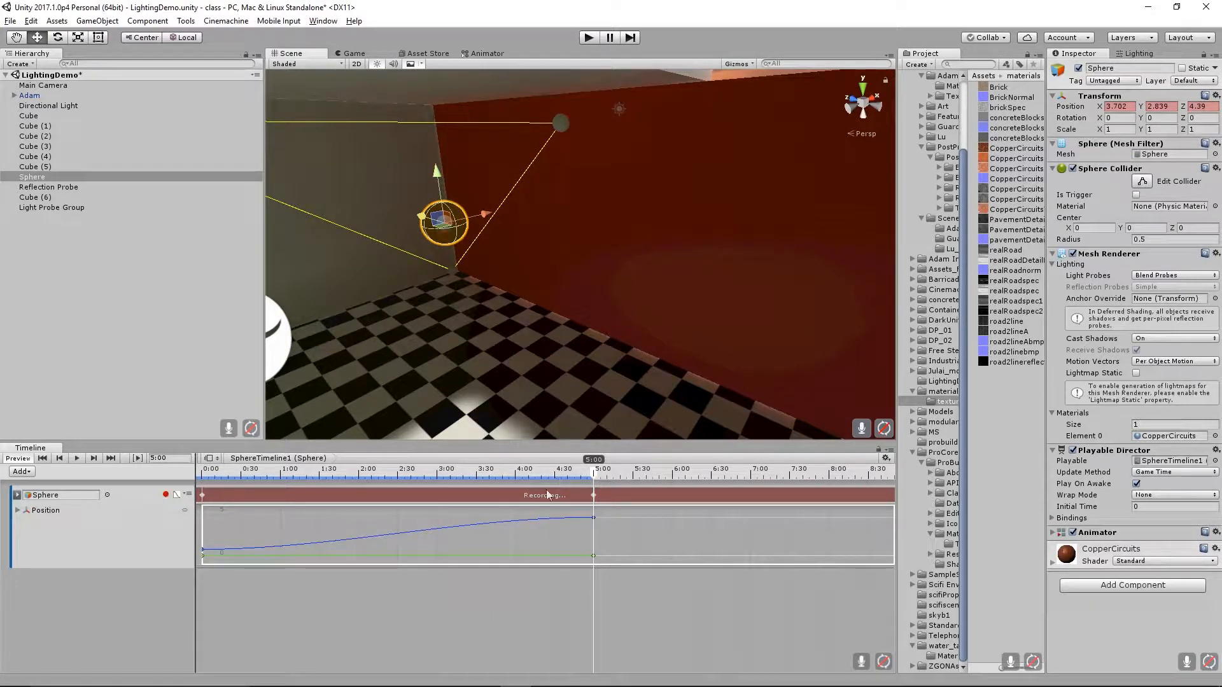
Key the Sphere at 10:00 with its X position moved to about -4.6, beside the green wall.
scroll(598, 479, "down", 3)
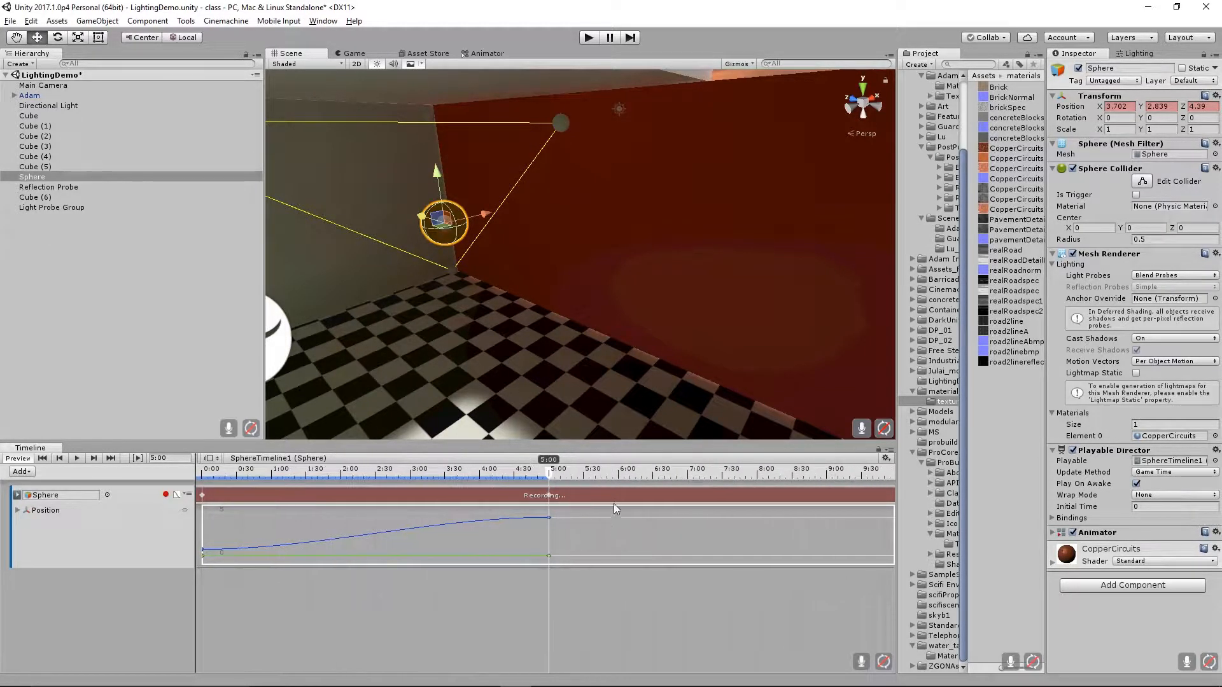
left_click_drag(529, 478, 835, 471)
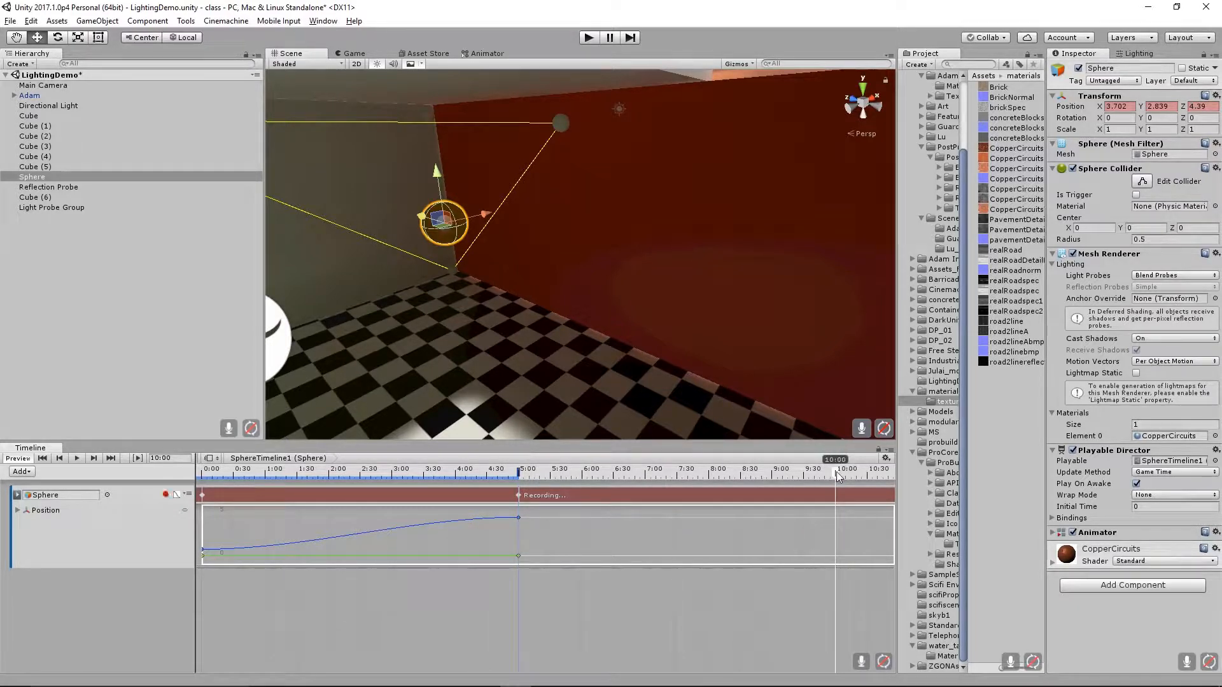
left_click_drag(535, 275, 448, 253, "alt")
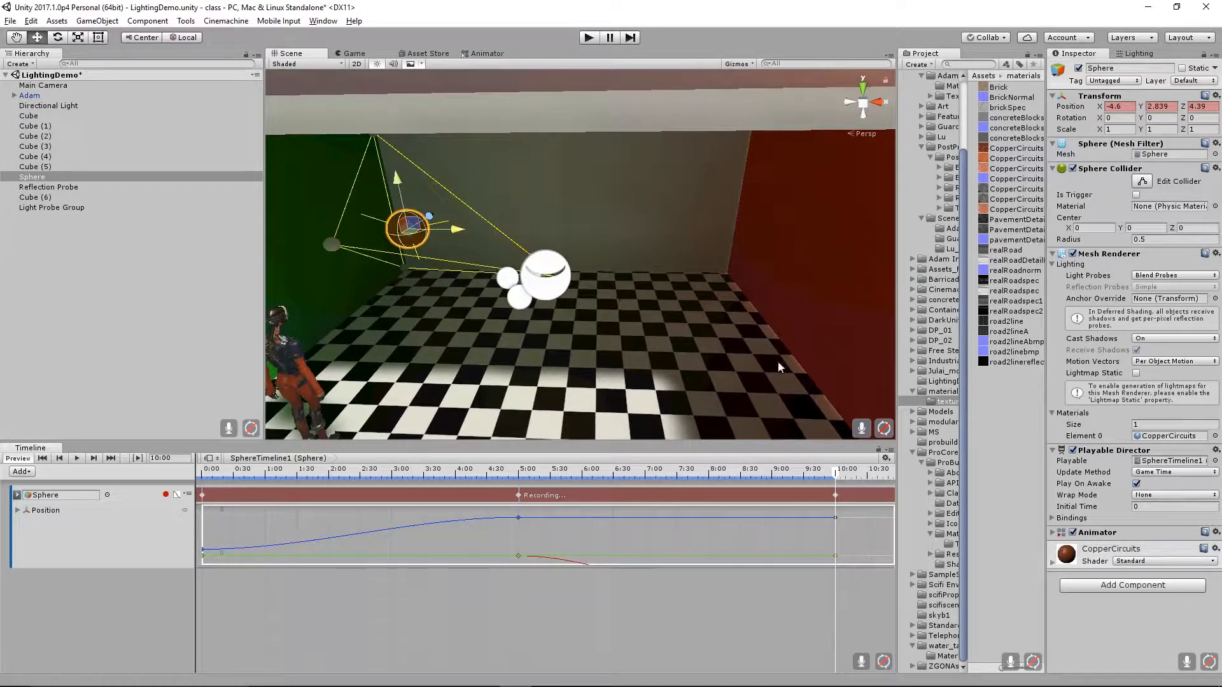
Key the Sphere at 15:00 with its Z position moved along the green wall to about -3.92.
scroll(732, 509, "down", 5)
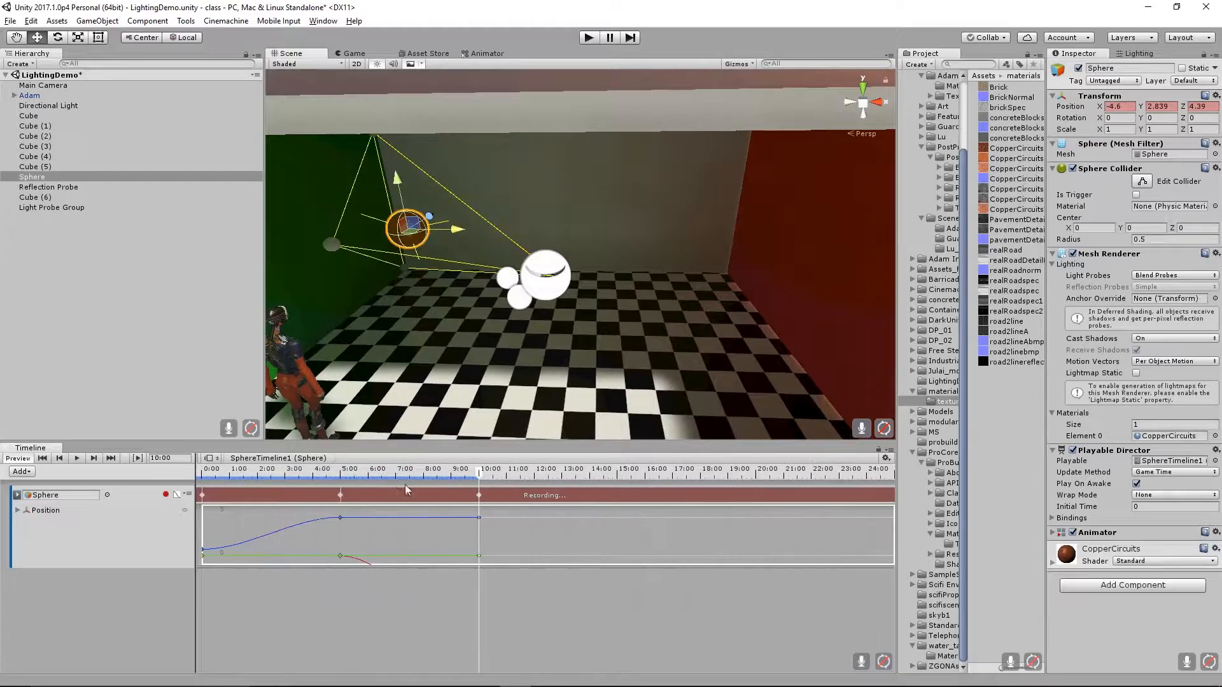
left_click_drag(482, 472, 618, 479)
left_click_drag(516, 202, 352, 253, "alt")
middle_click_drag(455, 231, 545, 256, "alt")
left_click_drag(687, 221, 501, 264)
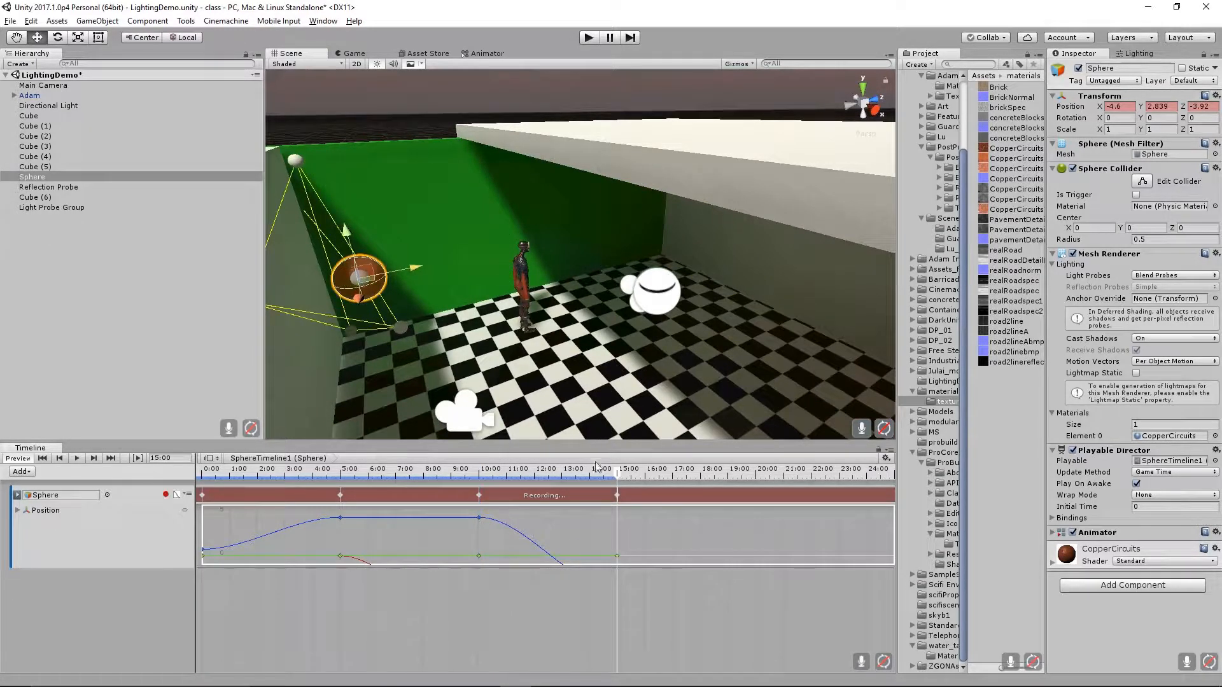
Key the Sphere at 20:00 with its X position moved back toward the red wall to about 3.76.
left_click_drag(616, 474, 758, 471)
left_click_drag(474, 265, 144, 390, "alt")
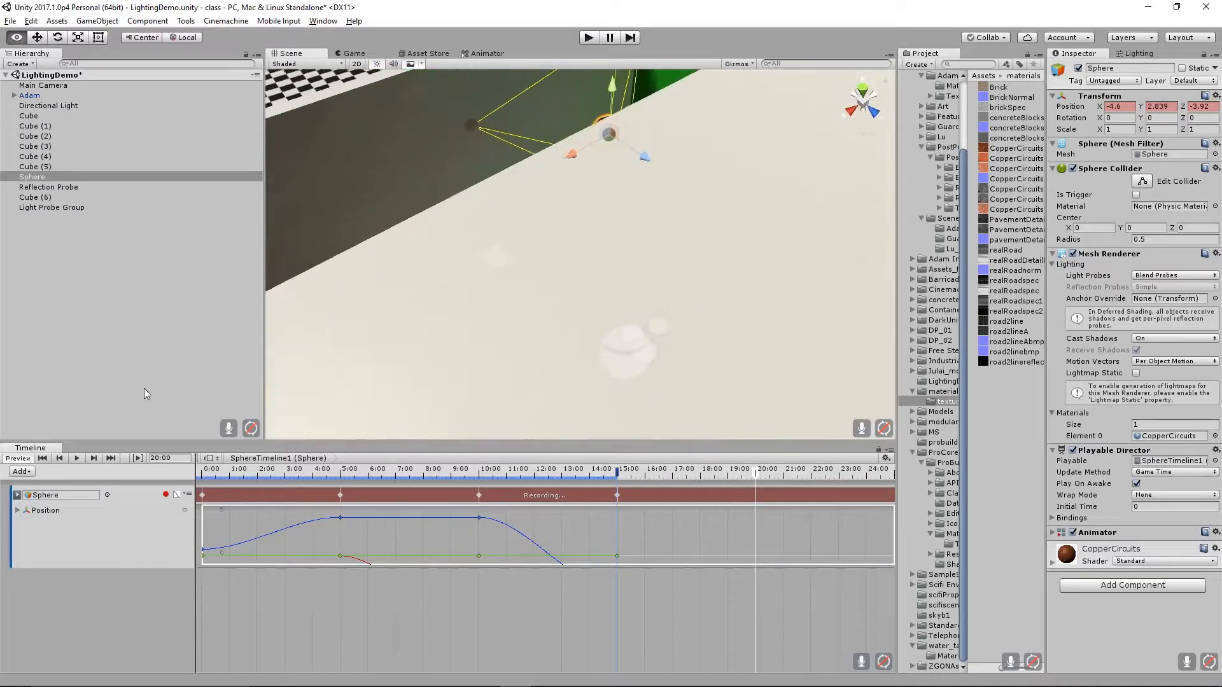
middle_click_drag(590, 290, 646, 351)
left_click_drag(646, 350, 309, 347, "alt")
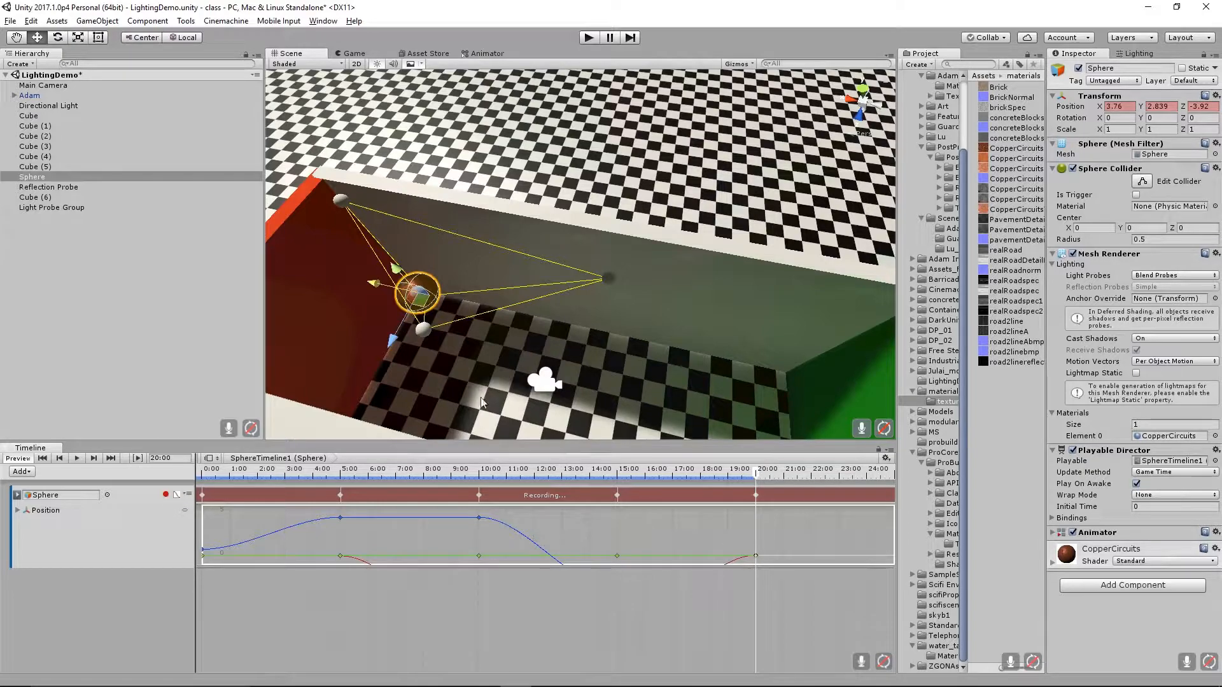
Return to 0:00 and try to copy the Sphere's starting position key.
left_click_drag(481, 402, 643, 474, "alt")
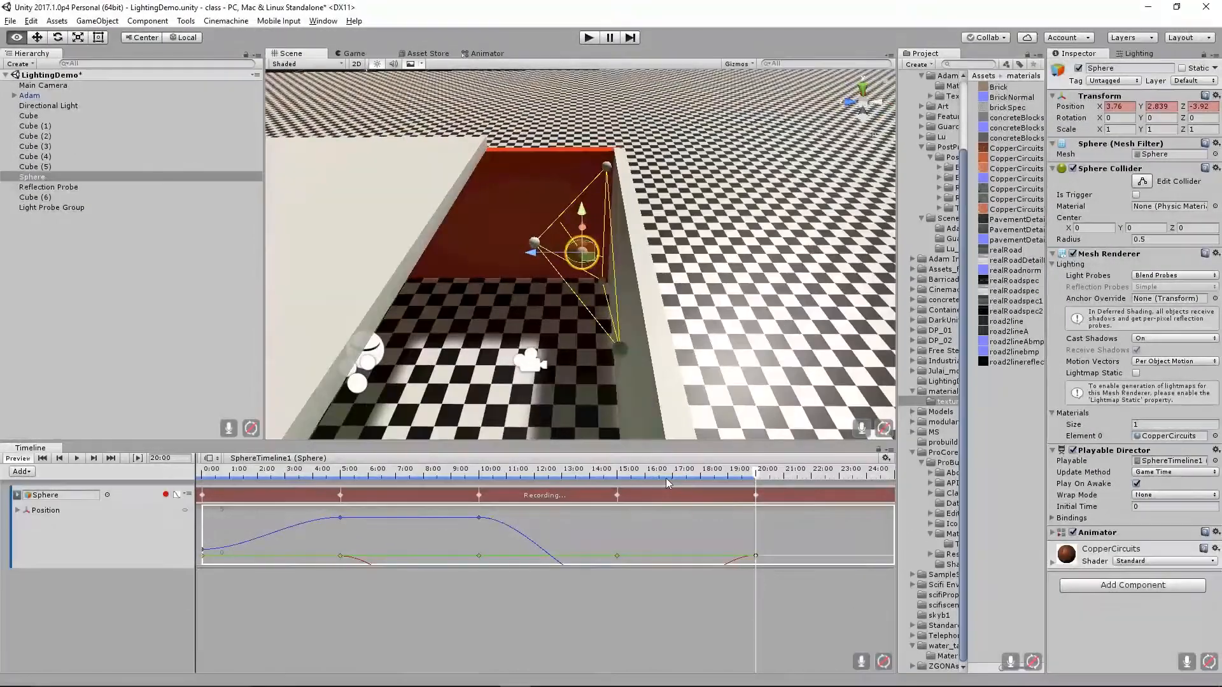
left_click(199, 474)
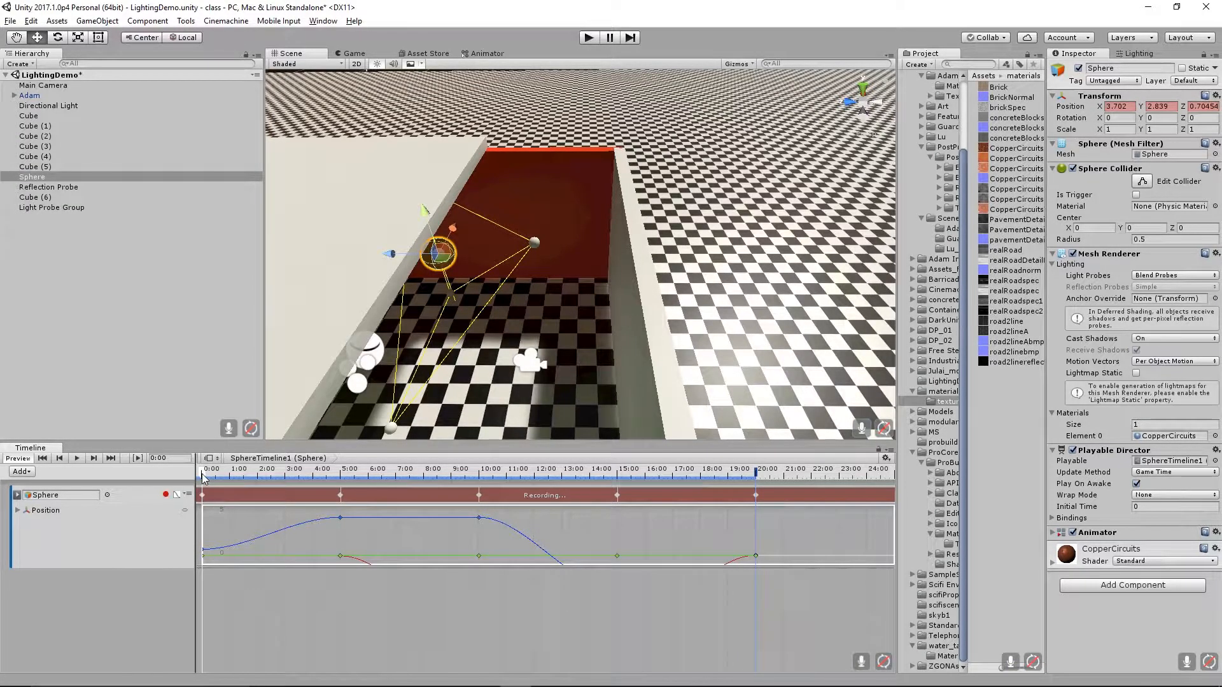
right_click(203, 539)
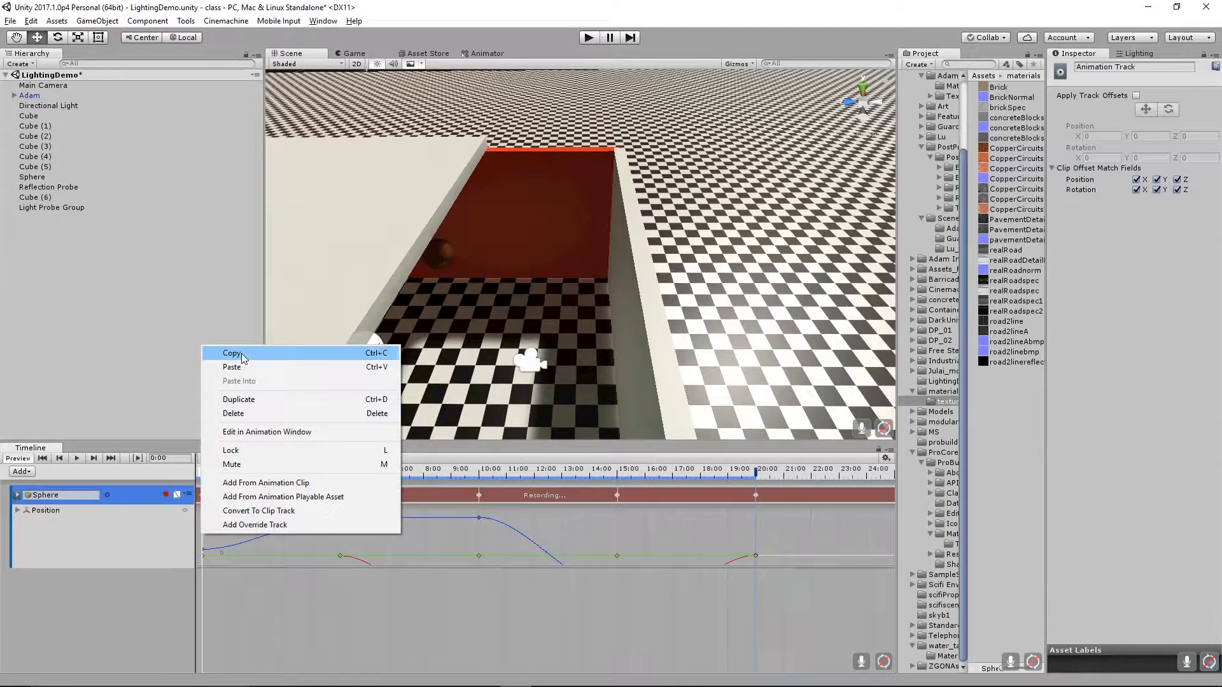
left_click(201, 505)
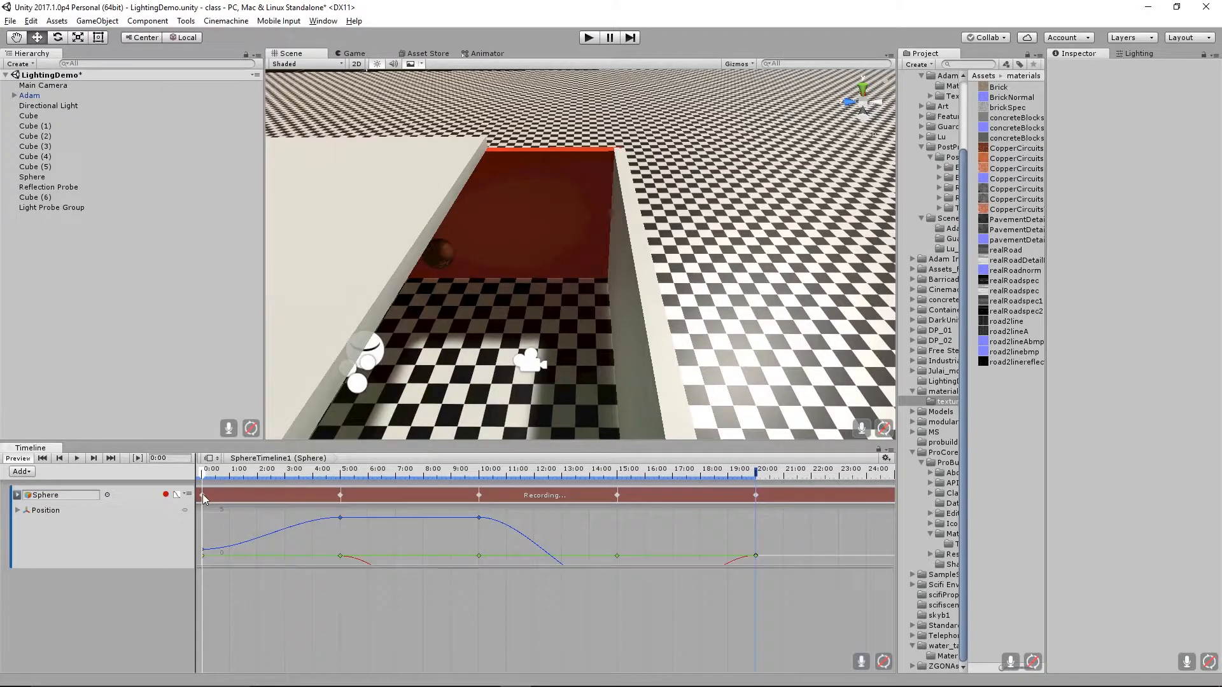
left_click(204, 499)
left_click(216, 565)
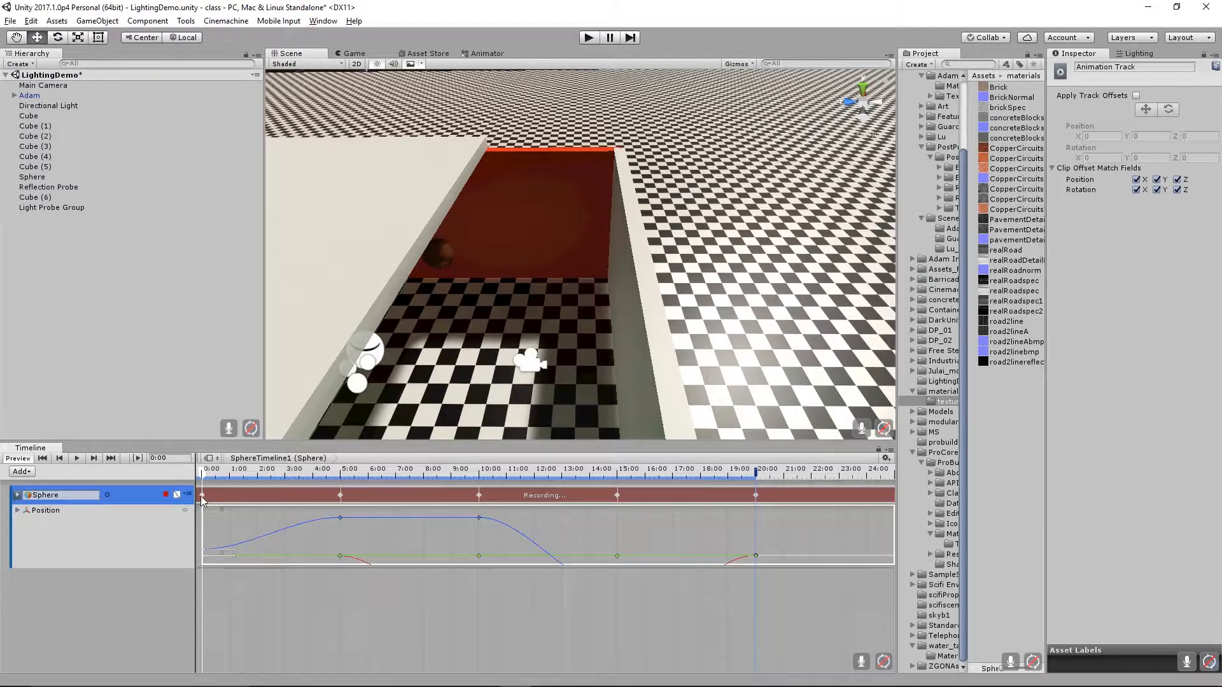
right_click(203, 551)
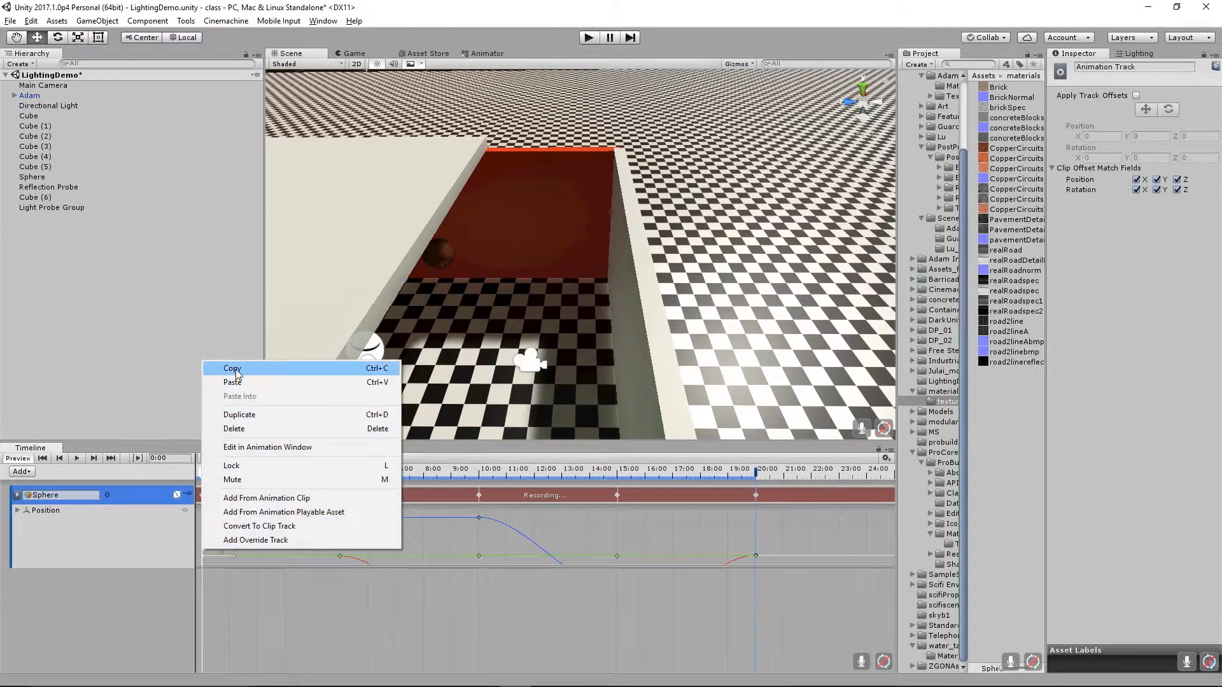
left_click(233, 374)
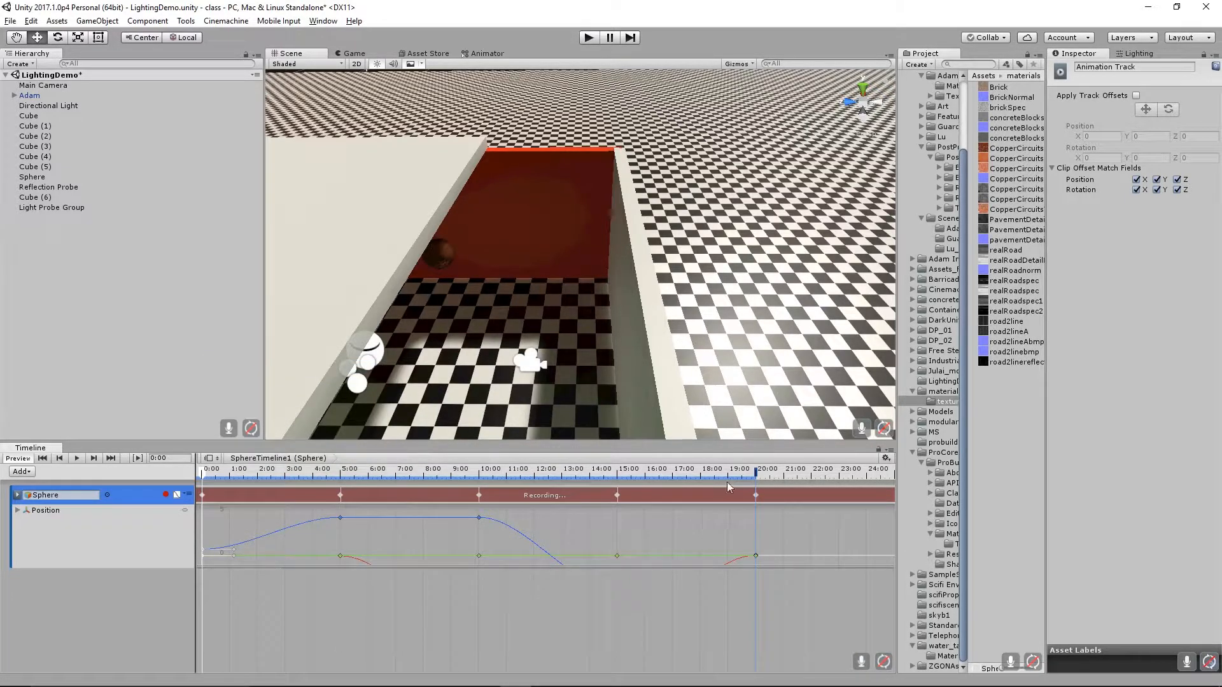
Key the Sphere at 25:00 with its Z position moved back along the red wall to about 1.1.
mouse_move(830, 474)
left_mouse_down()
mouse_move(880, 475)
mouse_move(834, 473)
left_mouse_up()
scroll(861, 476, "down", 3)
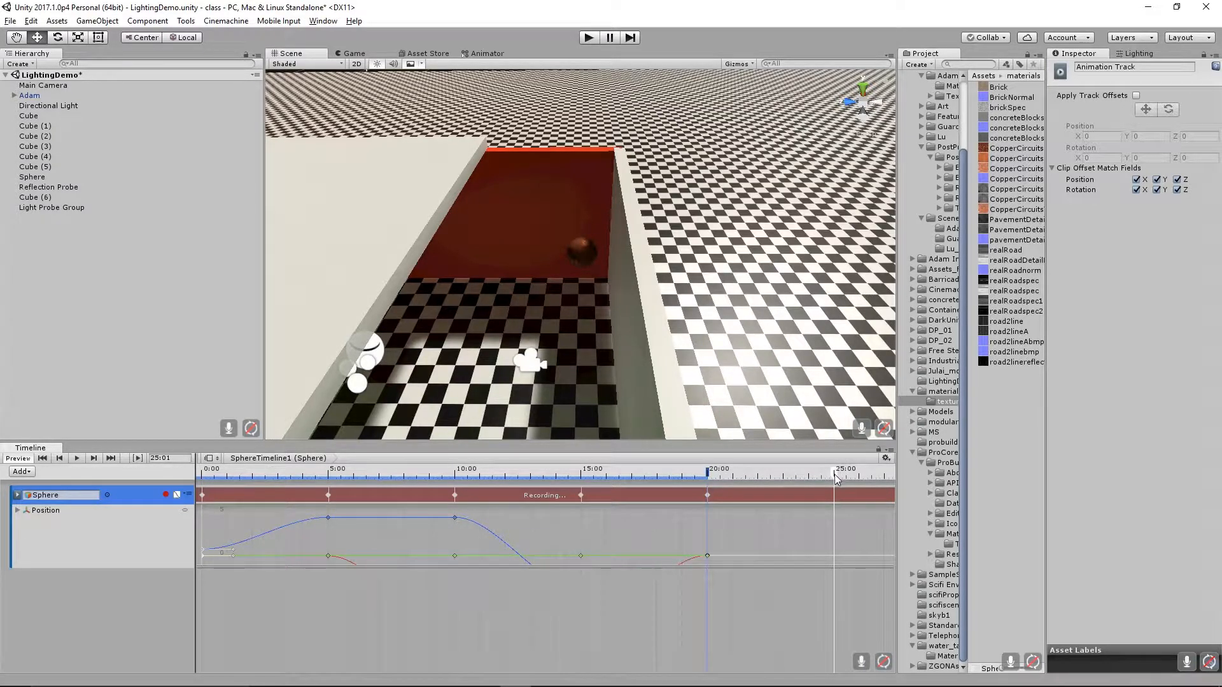
right_click(835, 476)
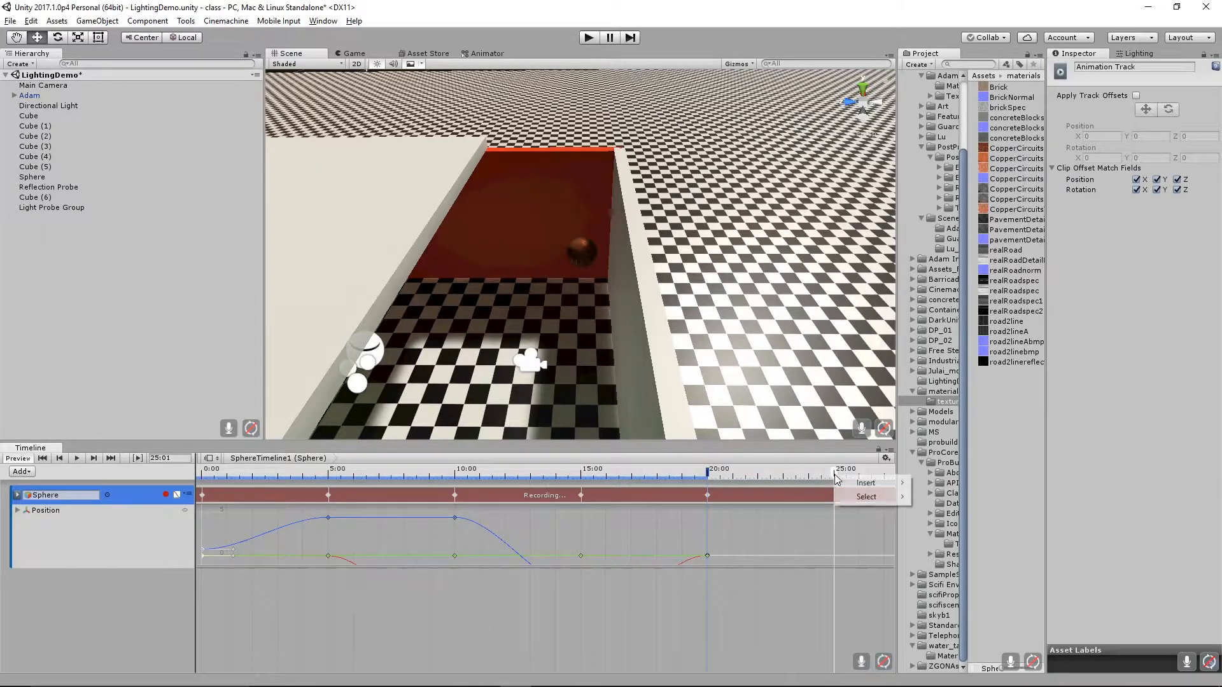
left_click(835, 530)
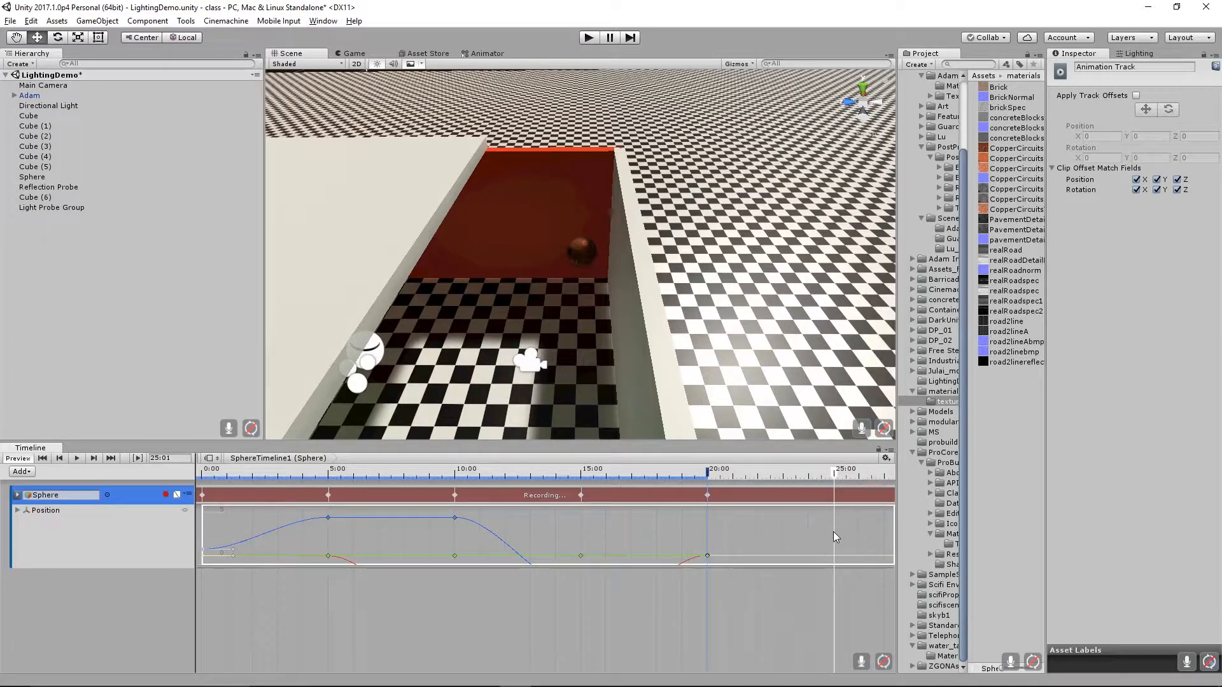
left_click(584, 258)
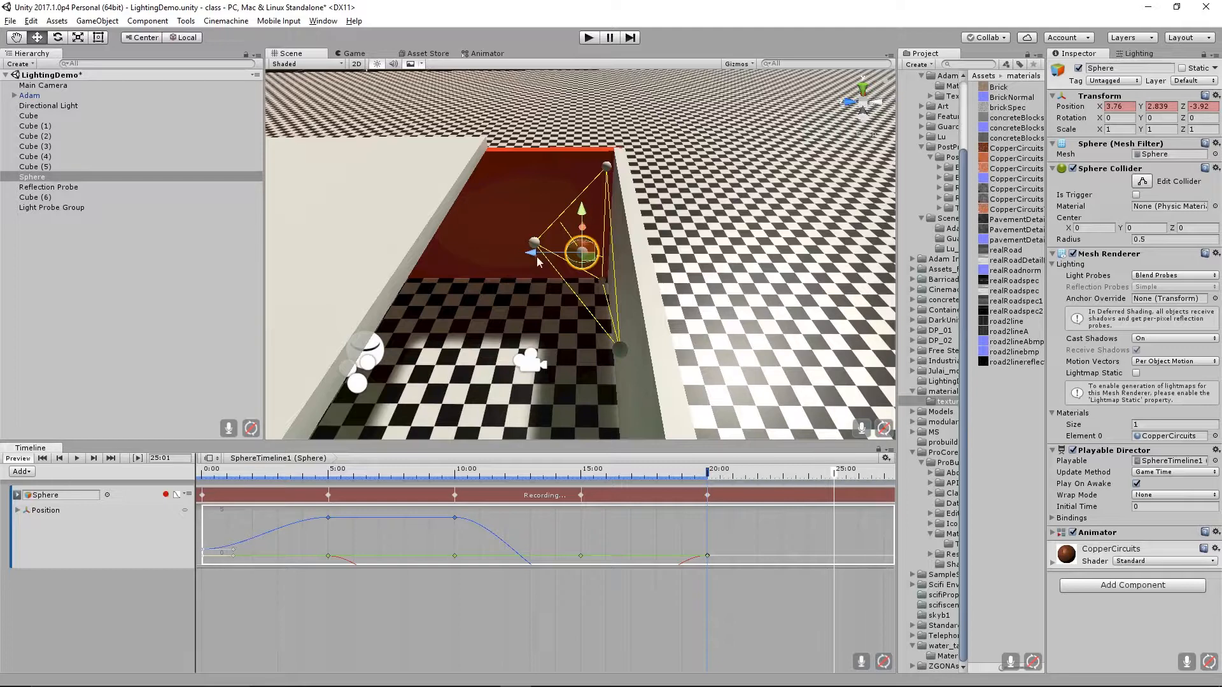
left_click_drag(538, 260, 376, 270)
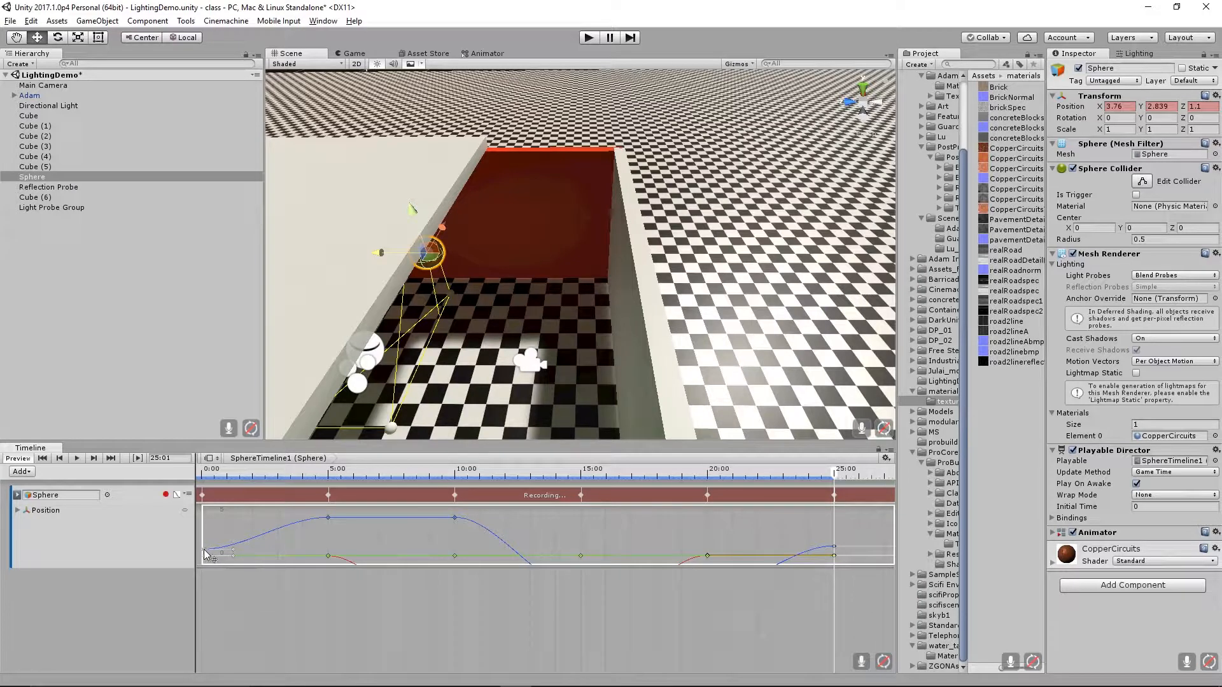
Copy the Sphere's X position from 0:00 into the 25:00 key, setting X to 3.702.
left_click_drag(226, 474, 198, 457)
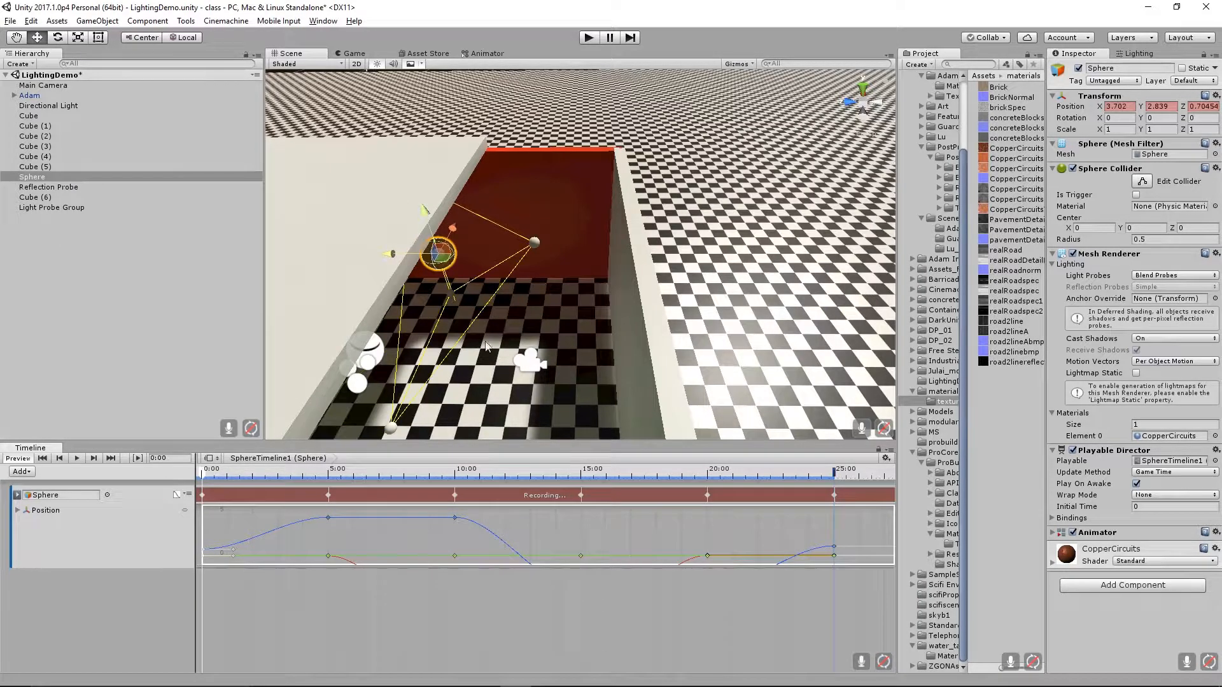
left_click(1132, 106)
left_click(42, 460)
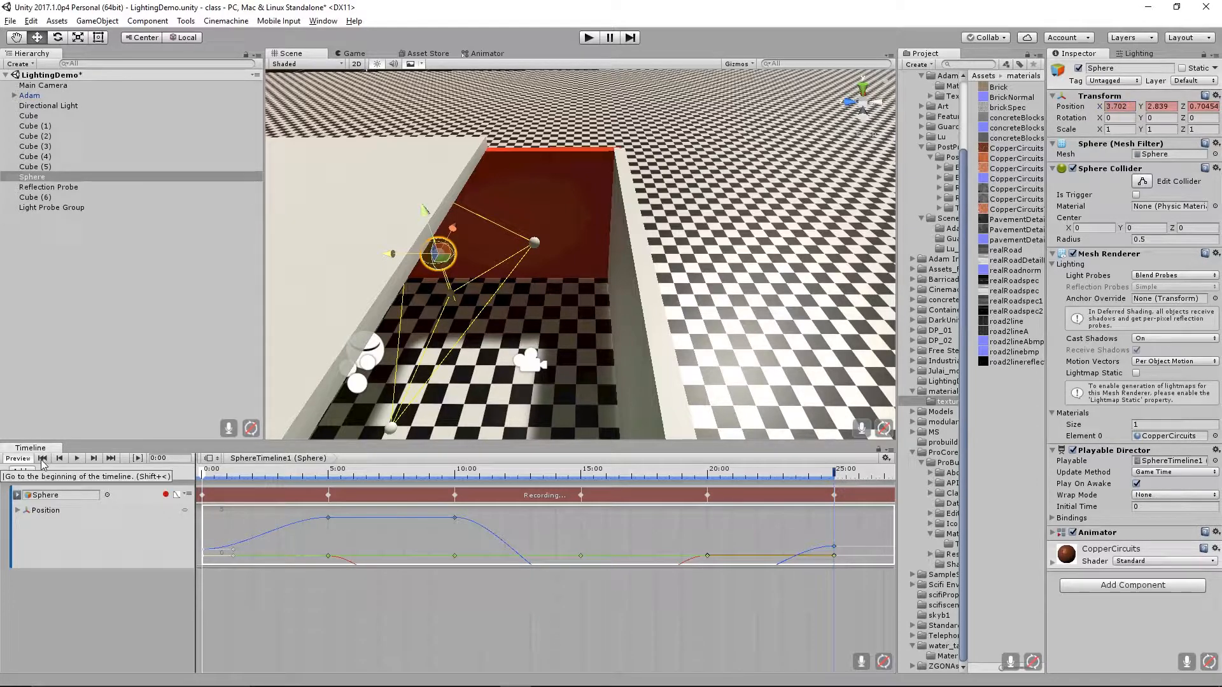
left_click(109, 459)
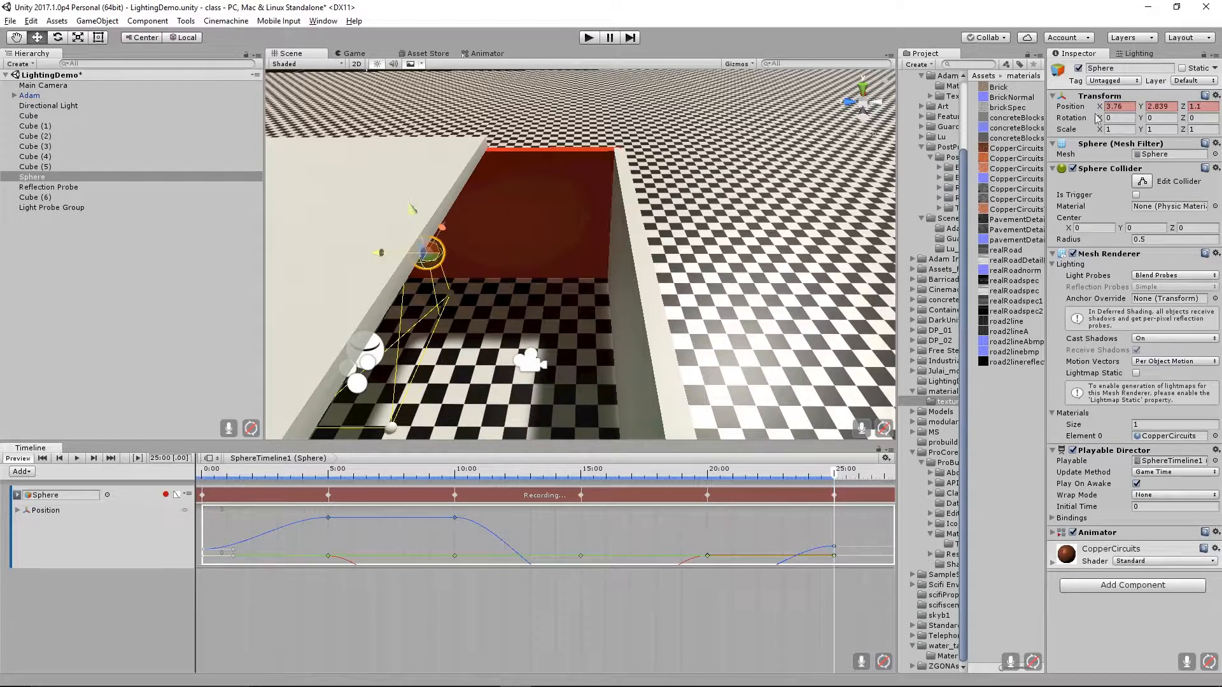
left_click(1116, 106)
right_click(1121, 107)
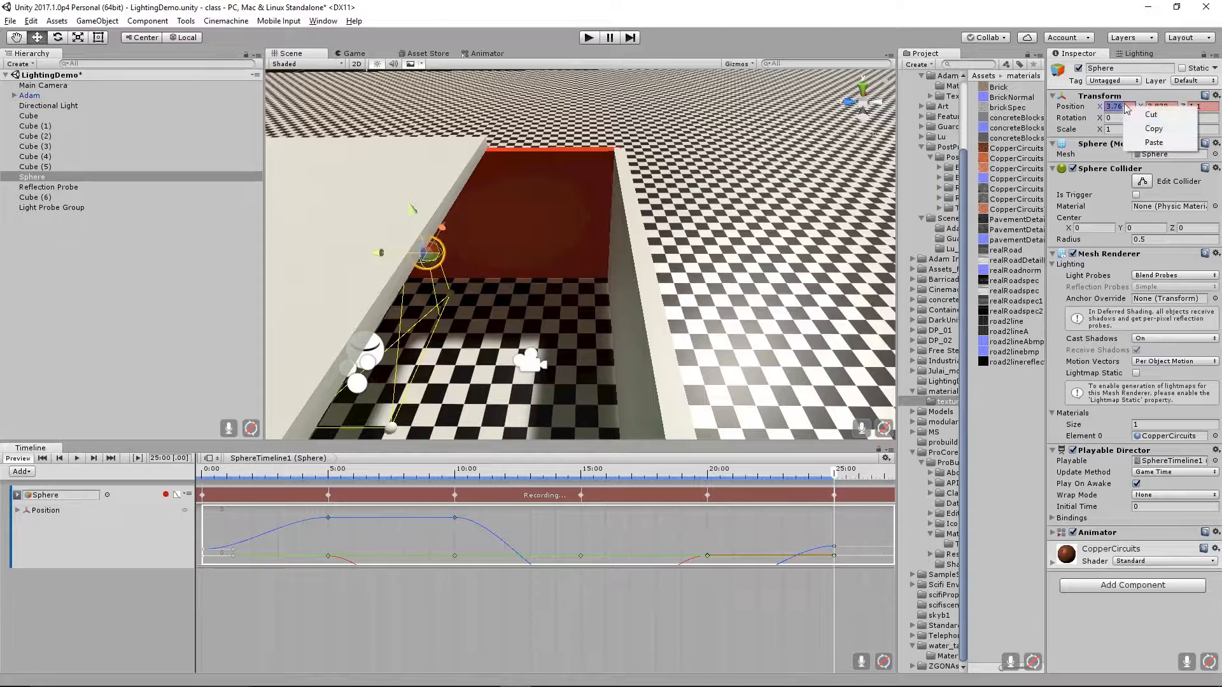
left_click(1154, 142)
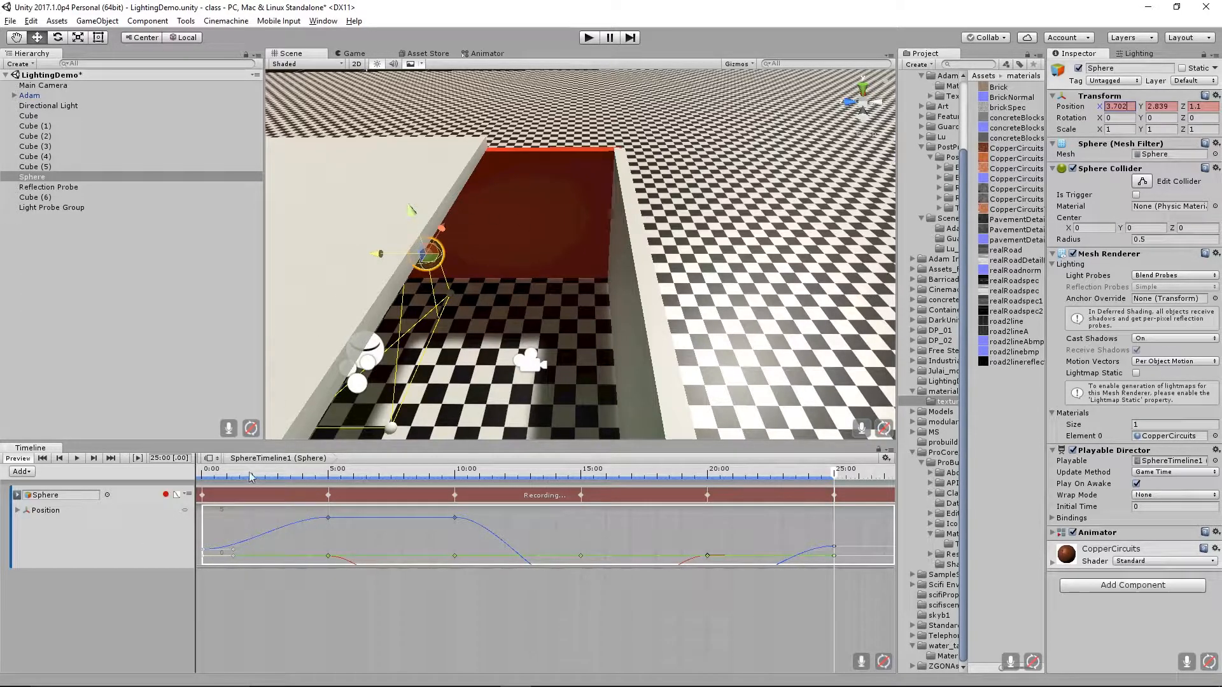
Copy the Sphere's Y position at 0:00 and return to the 25:00 key.
left_click_drag(247, 473, 202, 473)
left_click(1157, 107)
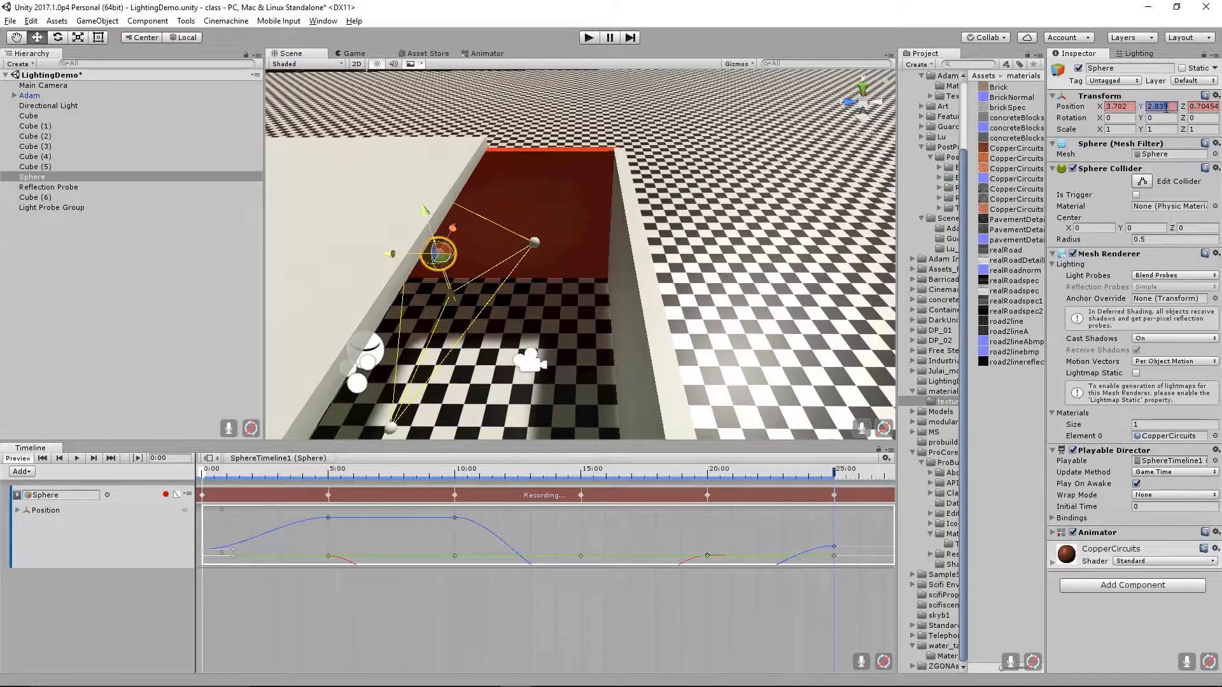
right_click(1166, 108)
left_click(1175, 130)
left_click(111, 458)
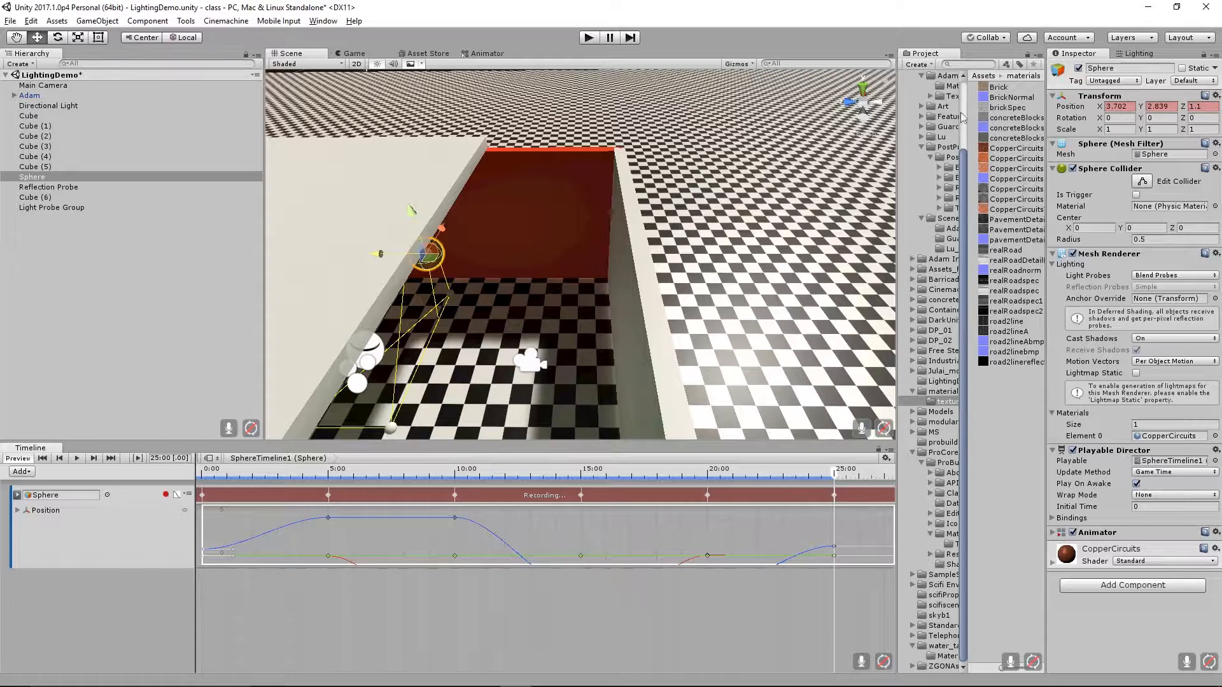
Copy the Sphere's Z position from 0:00 into the 25:00 key, setting Z to about 0.70454.
left_click_drag(230, 473, 174, 474)
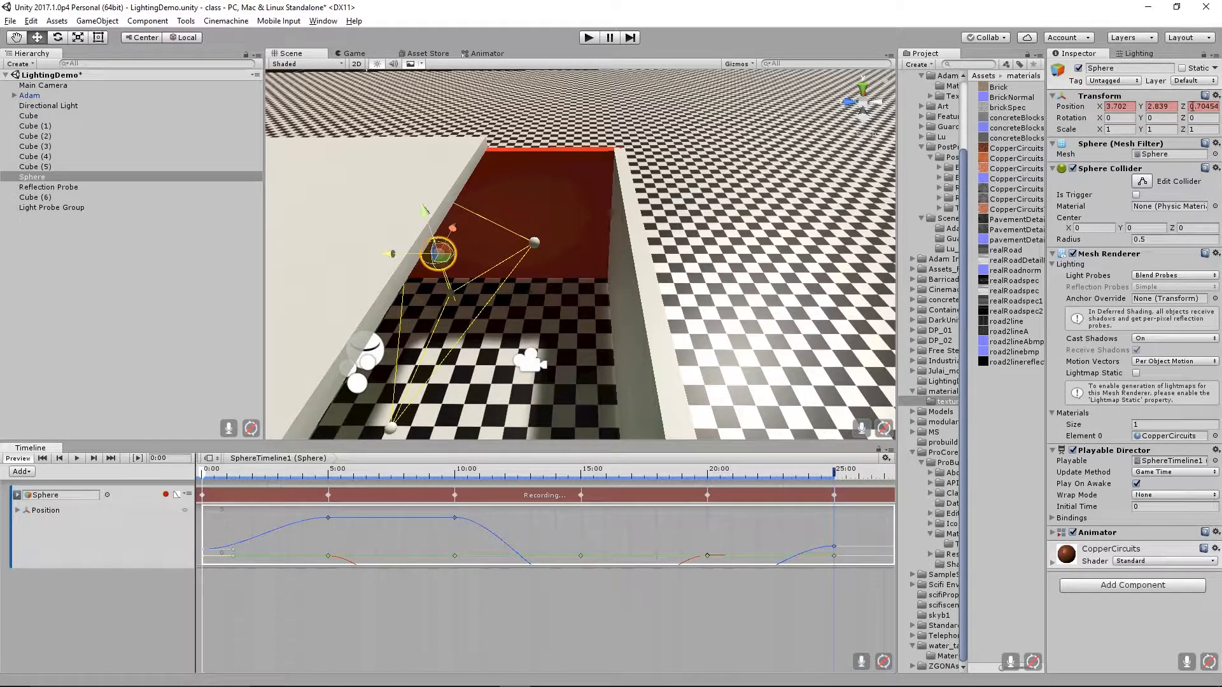
left_click(1189, 107)
right_click(1196, 107)
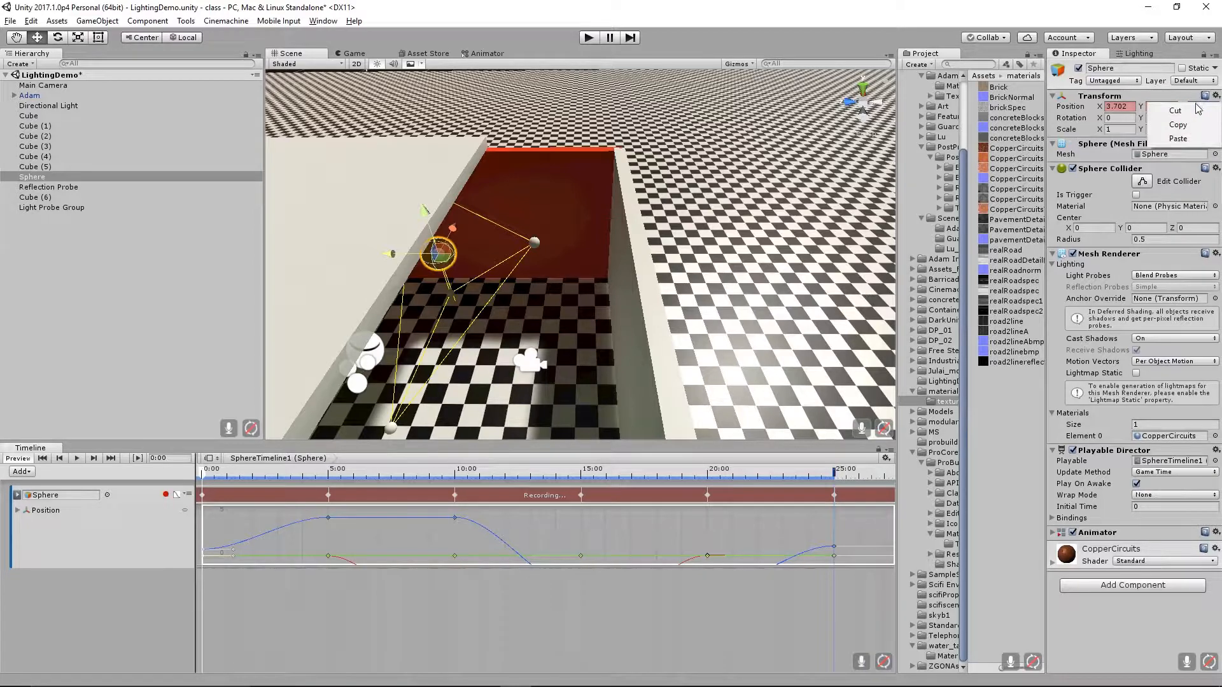
left_click(1195, 127)
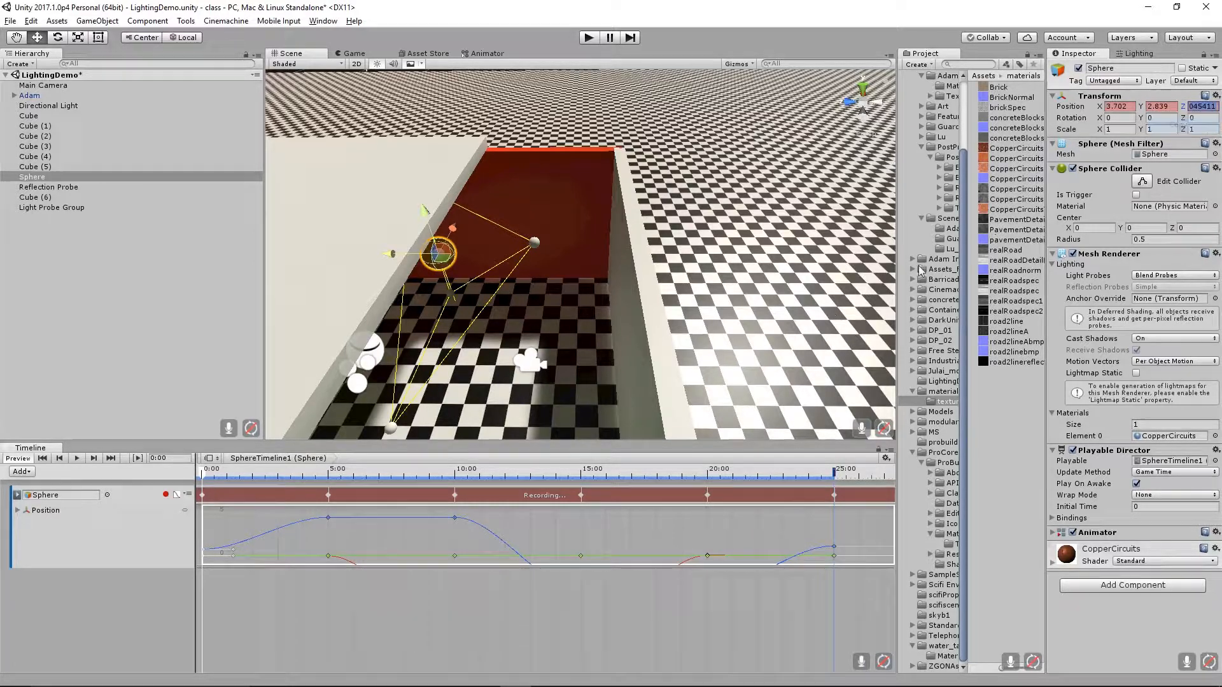
left_click(111, 459)
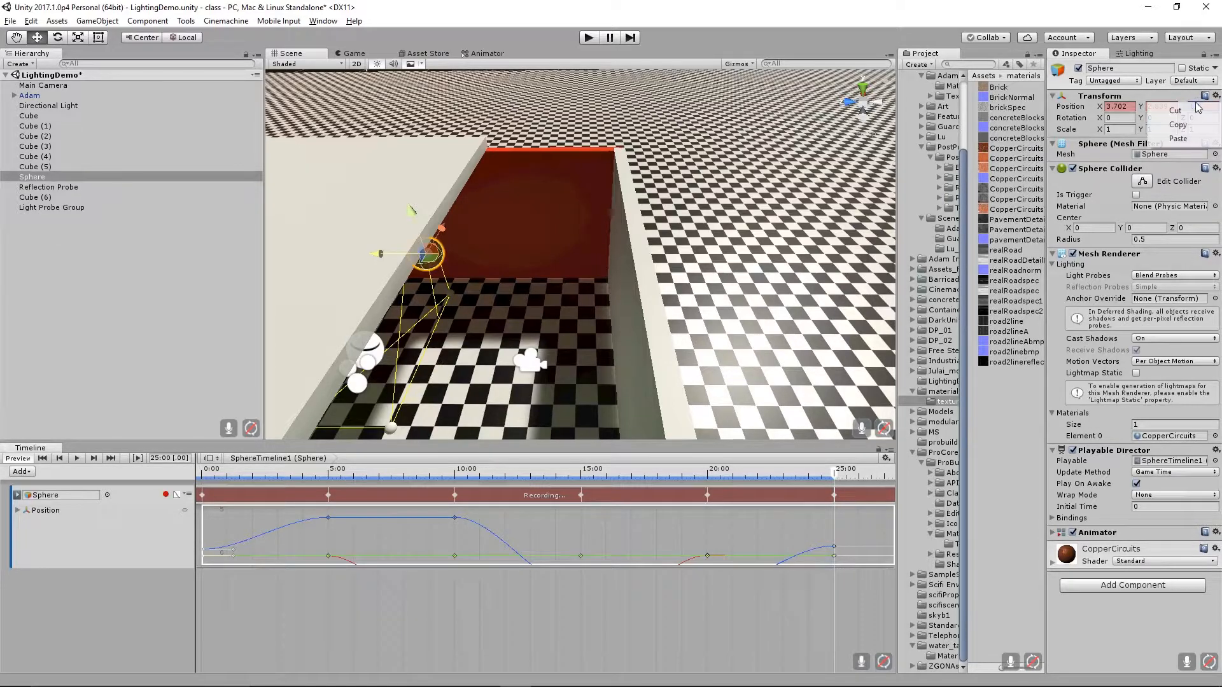
right_click(1195, 106)
left_click(1196, 125)
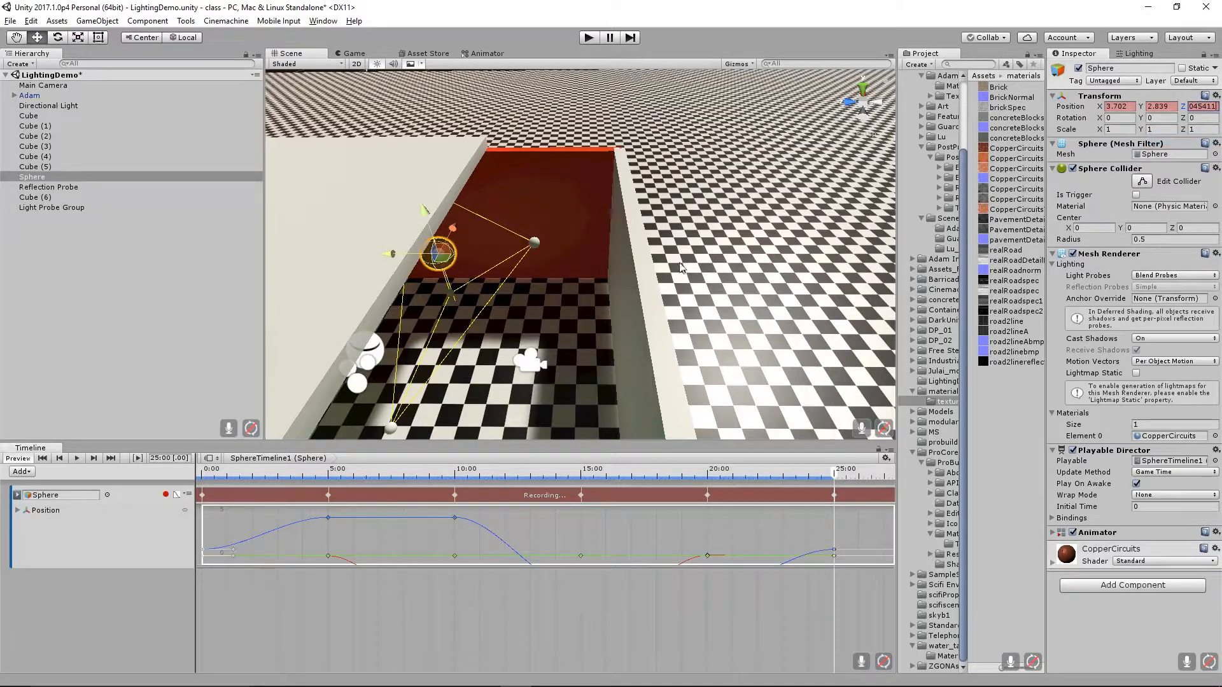
Stop recording on the Sphere track and set the Playable Director's Wrap Mode to Loop.
left_click_drag(682, 268, 323, 271, "alt")
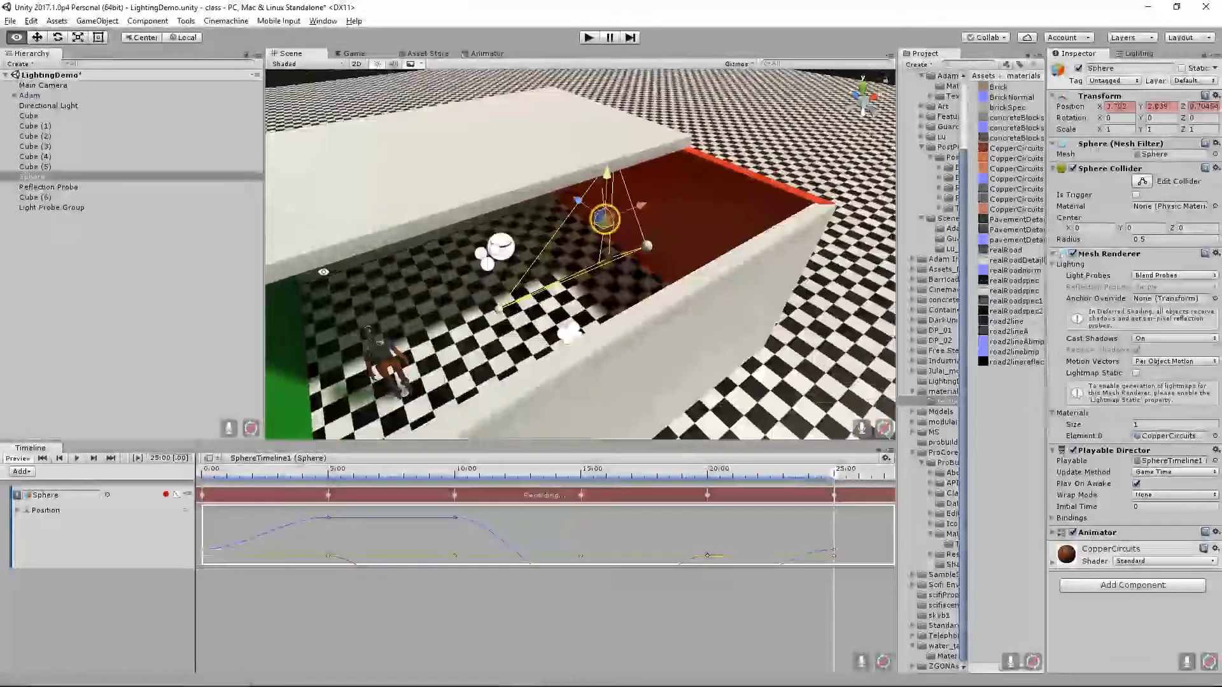
left_click(166, 495)
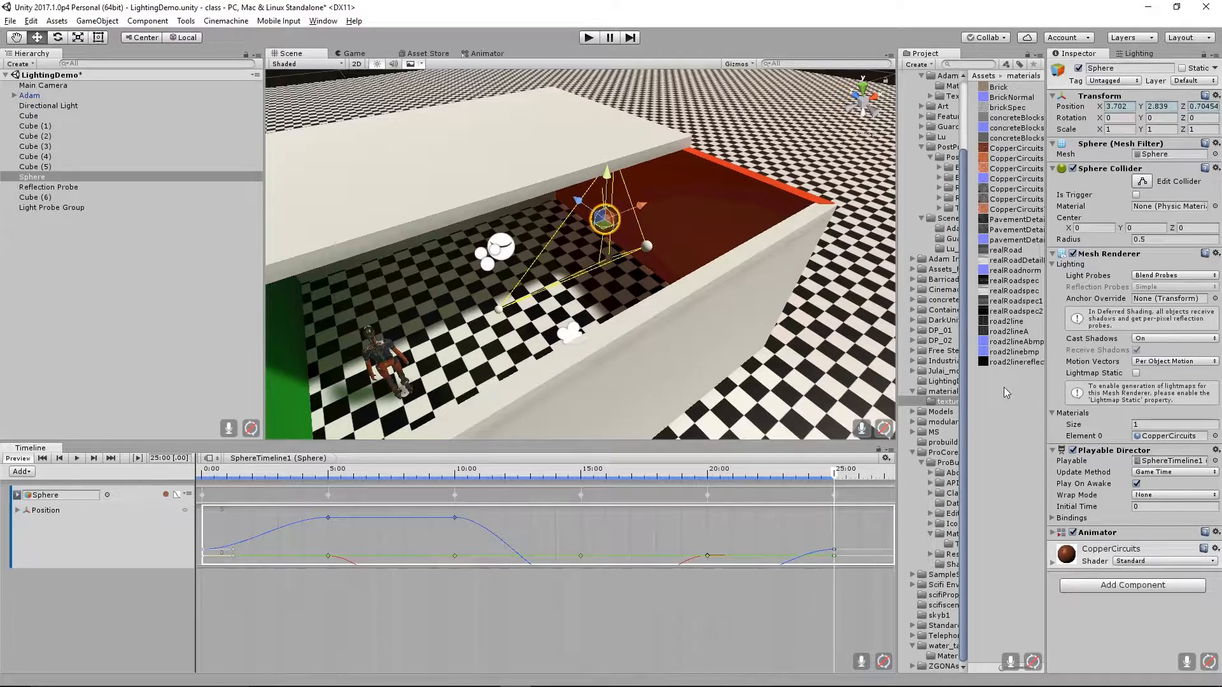
left_click(1111, 451)
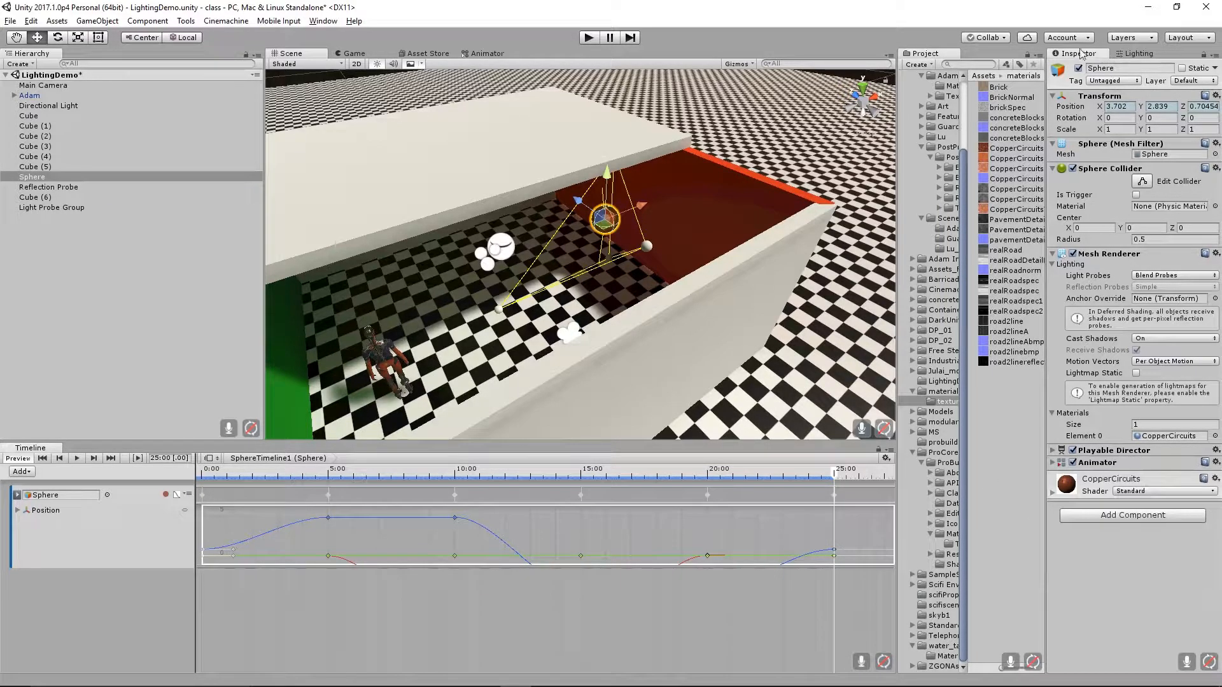
left_click(1088, 451)
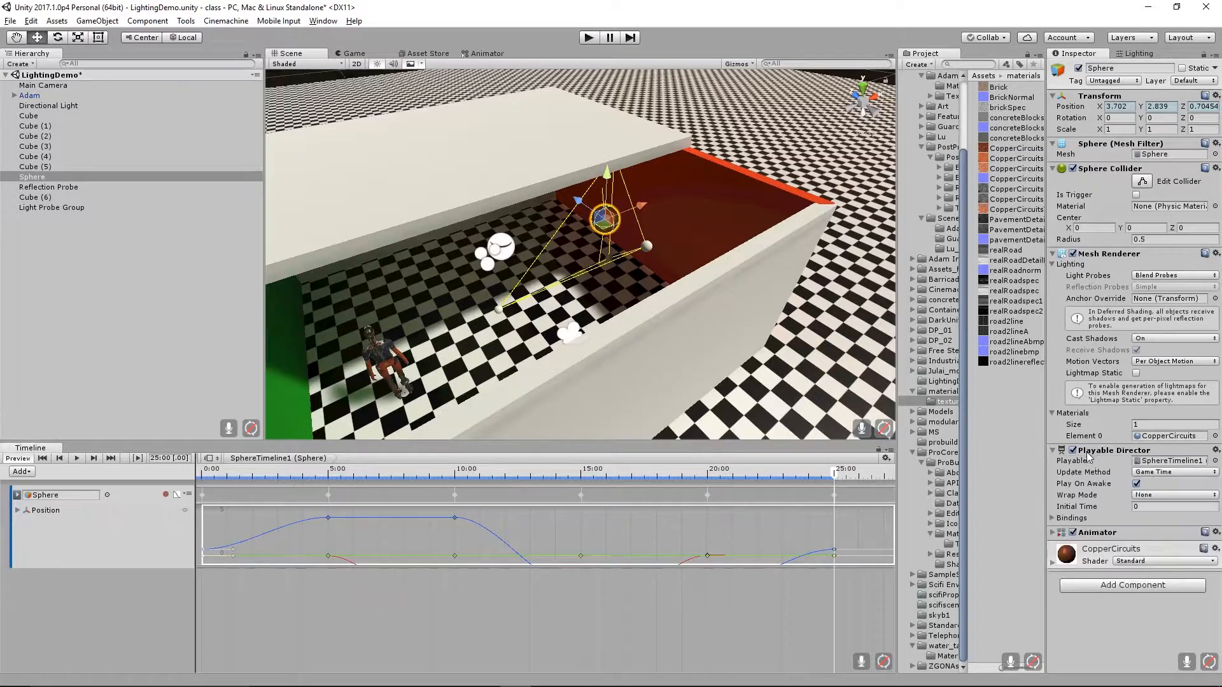
left_click(1166, 497)
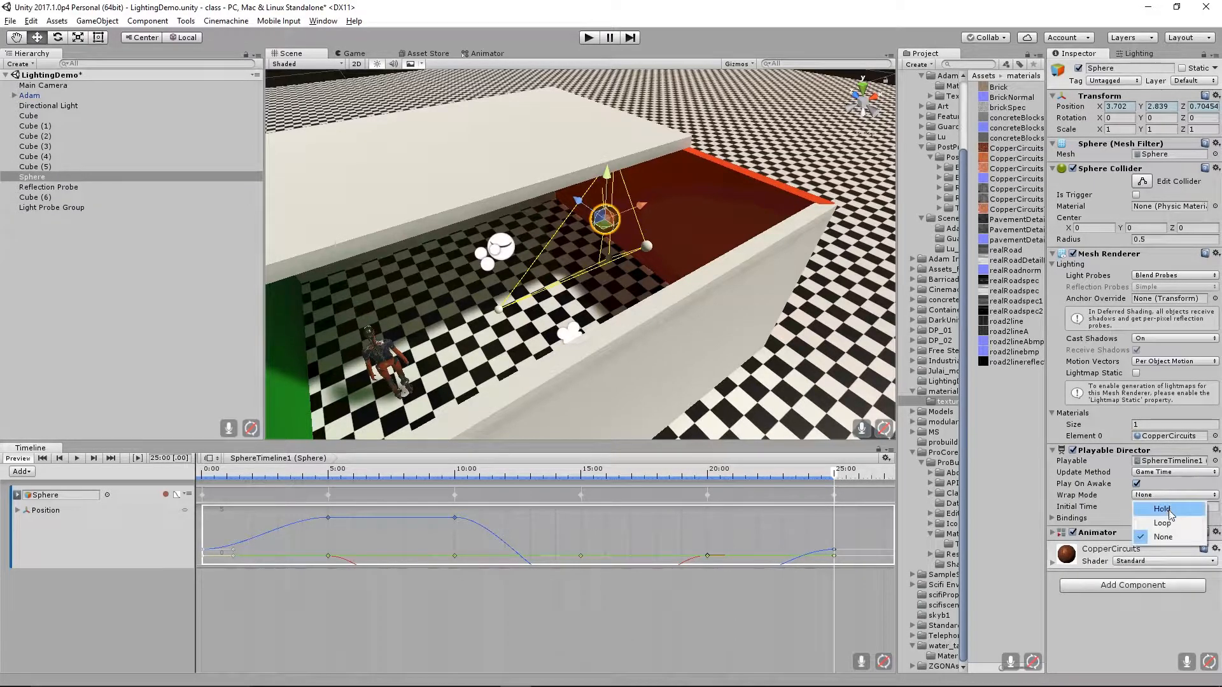
left_click(1164, 522)
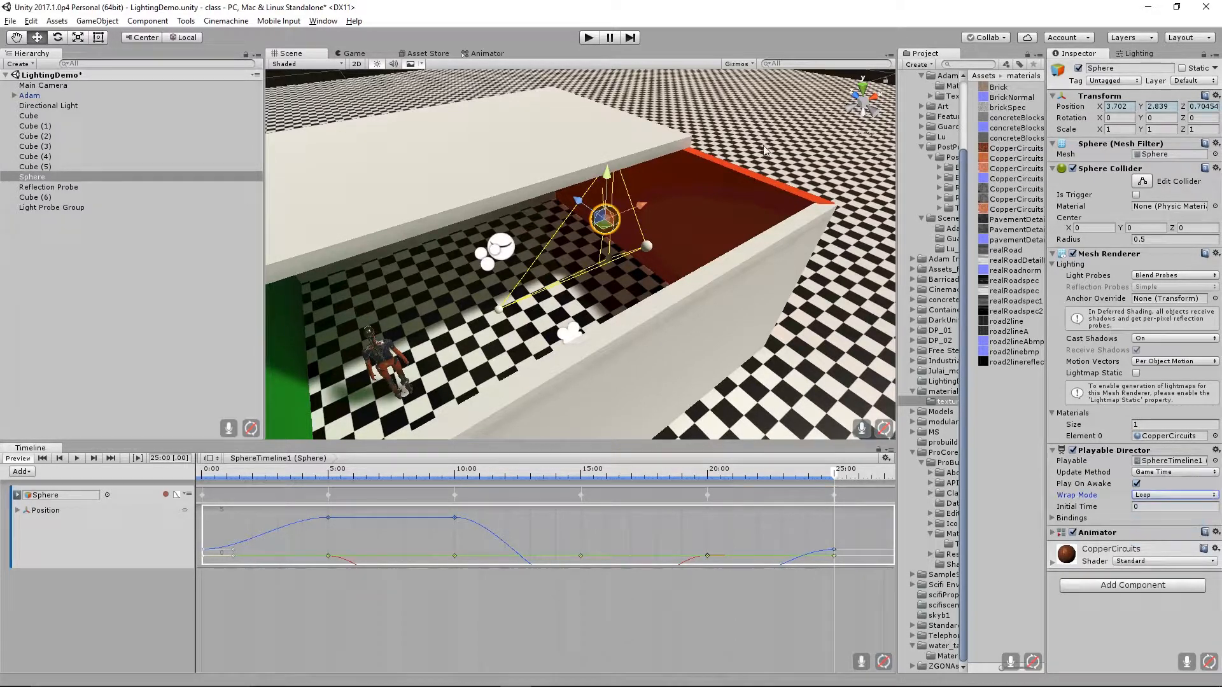
Save the LightingDemo scene and play it to check the Sphere's animation around the room.
left_click(10, 20)
left_click(42, 67)
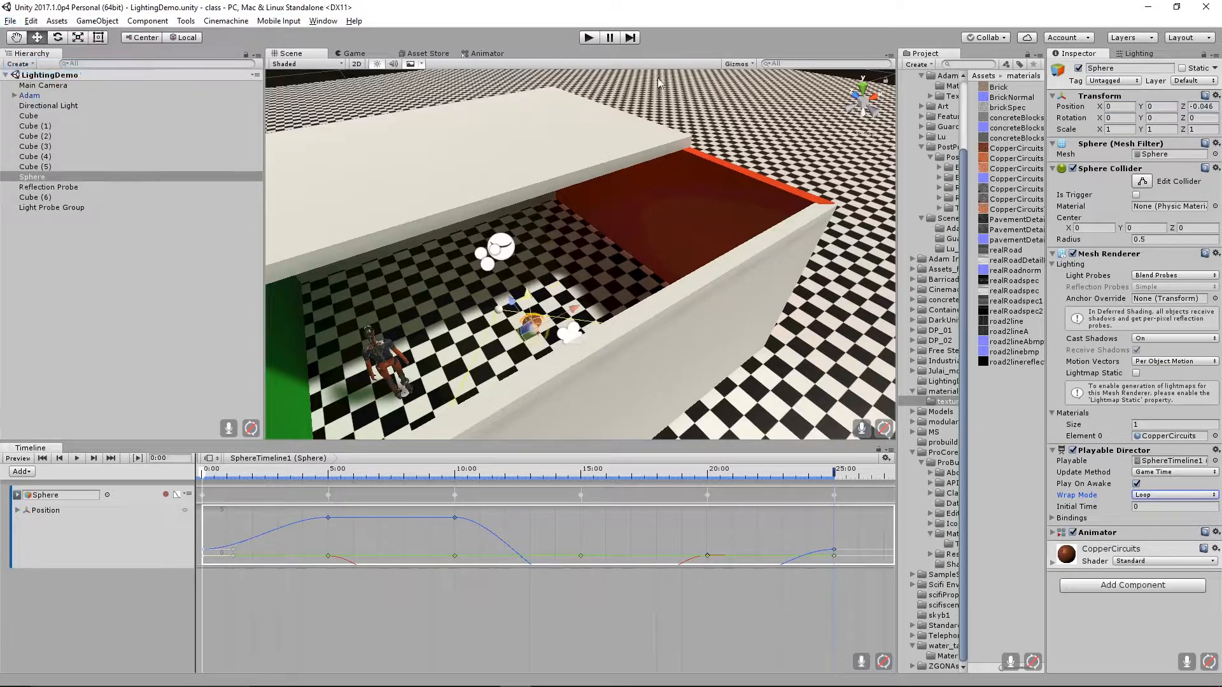
left_click(589, 37)
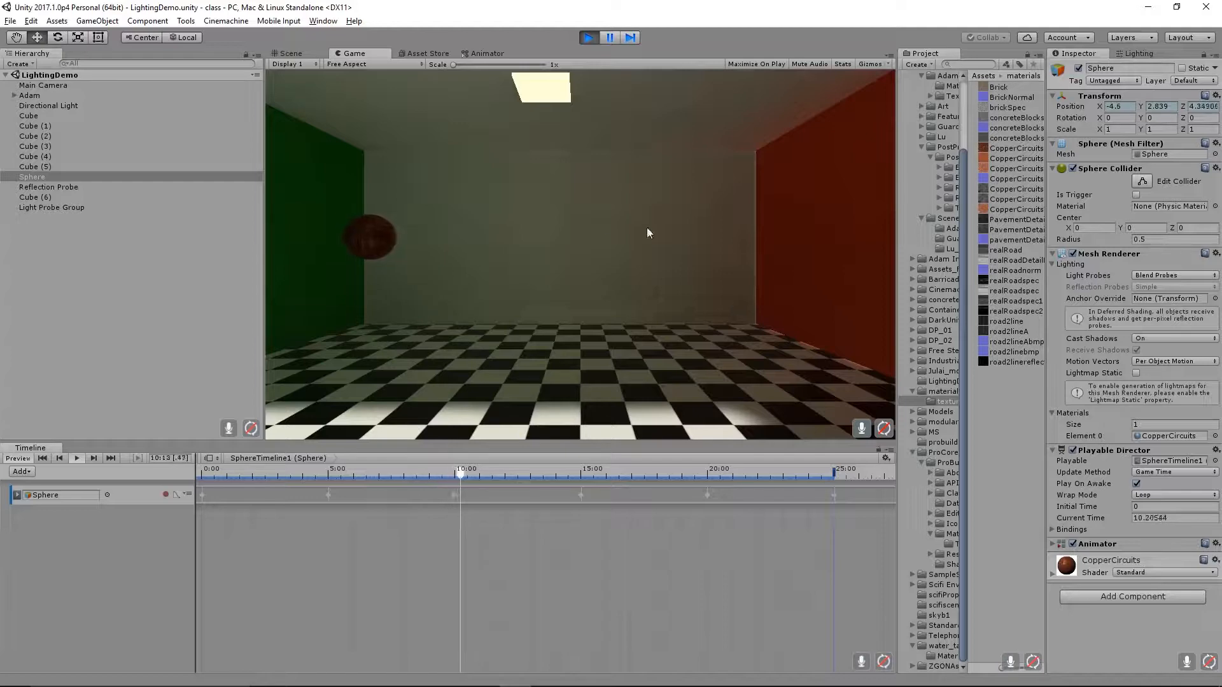
left_click(588, 39)
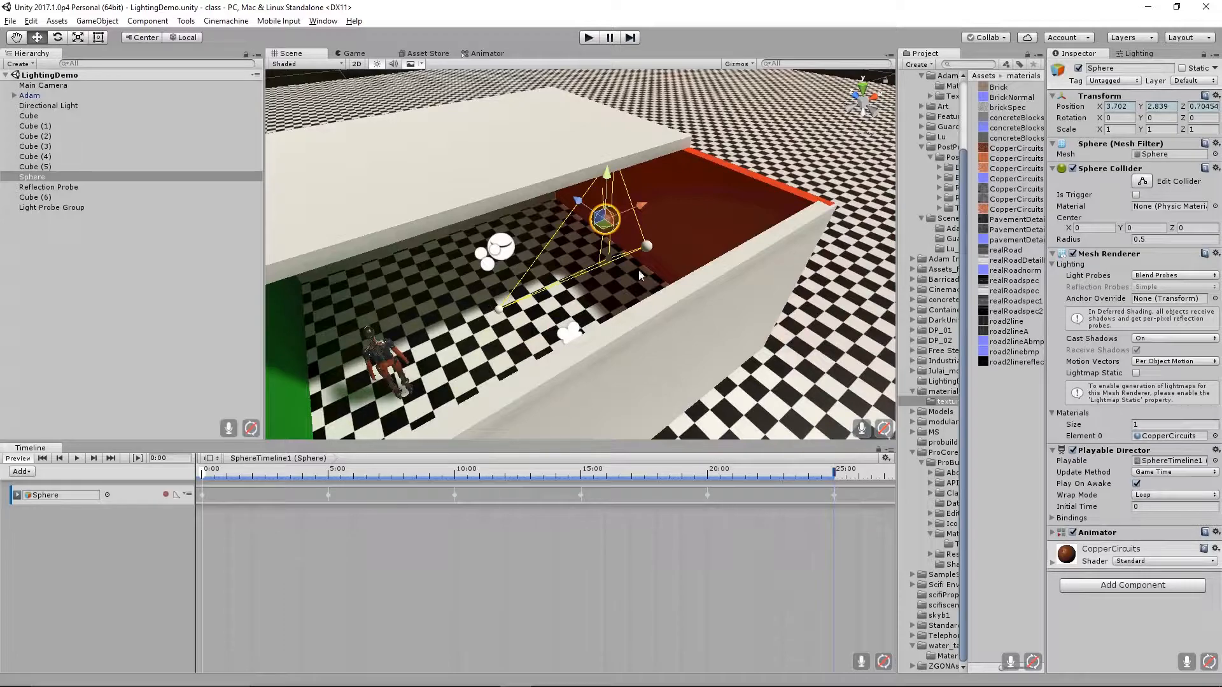
Add a Post-Processing Behaviour component to the Main Camera and widen the project folder tree.
left_click_drag(639, 268, 479, 269, "alt")
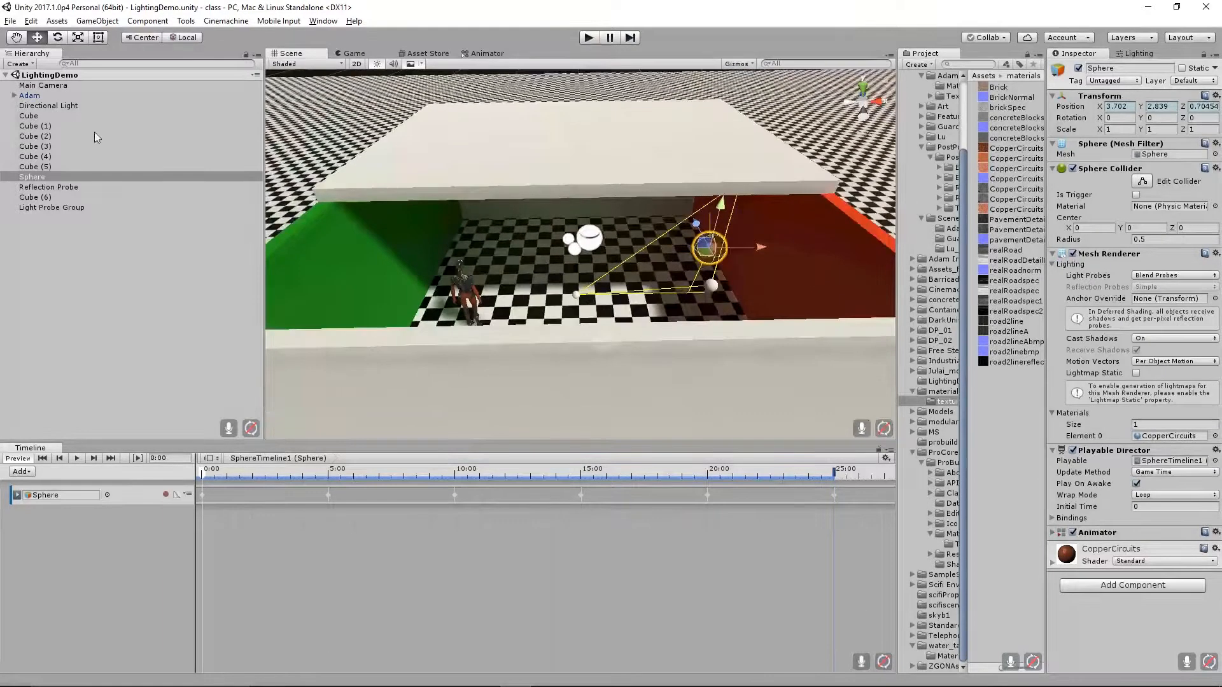
left_click(38, 85)
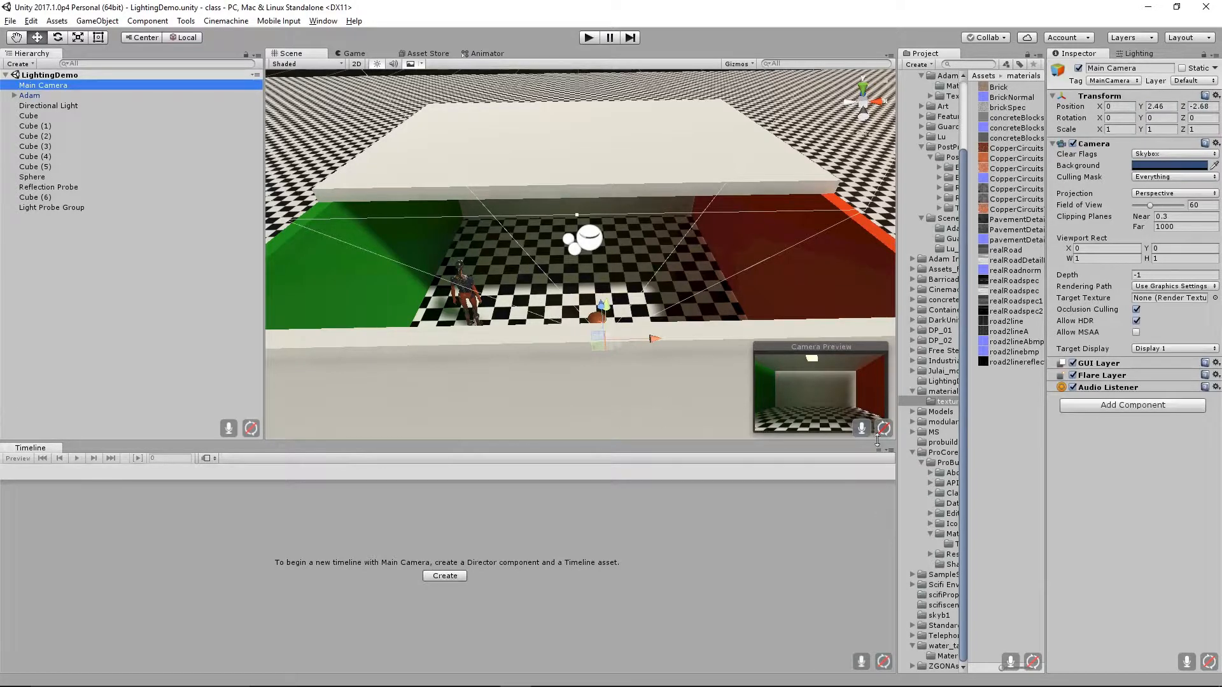
left_click_drag(894, 469, 846, 472)
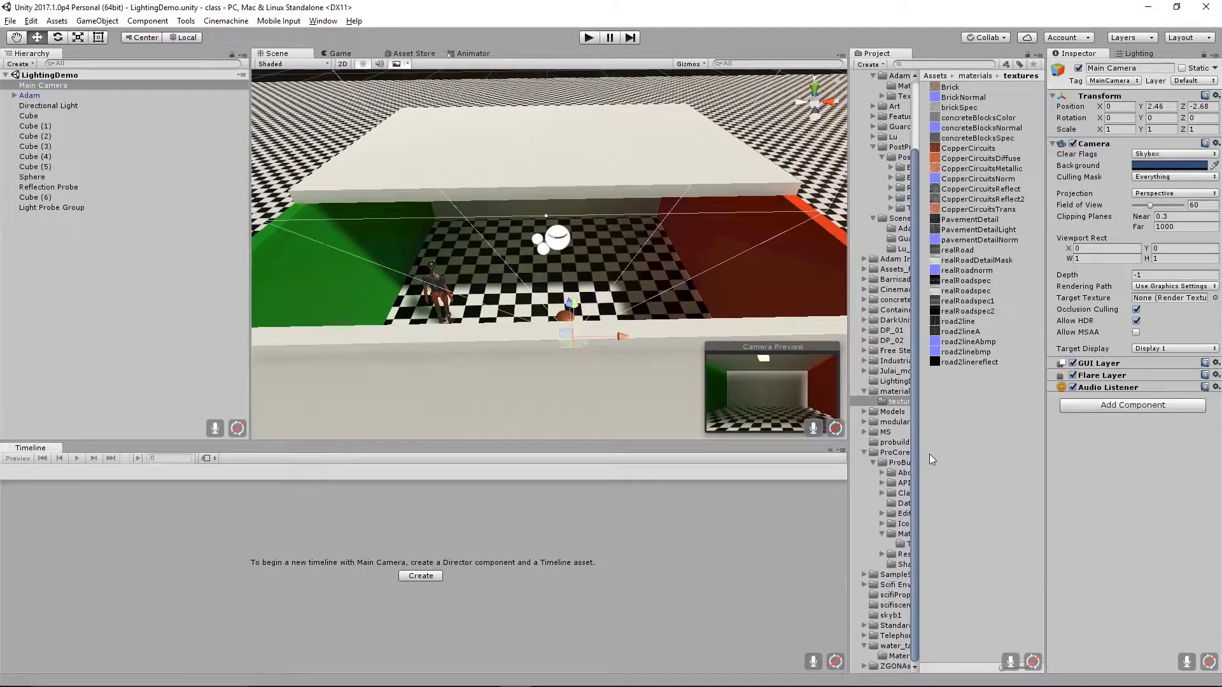
left_click_drag(919, 469, 958, 461)
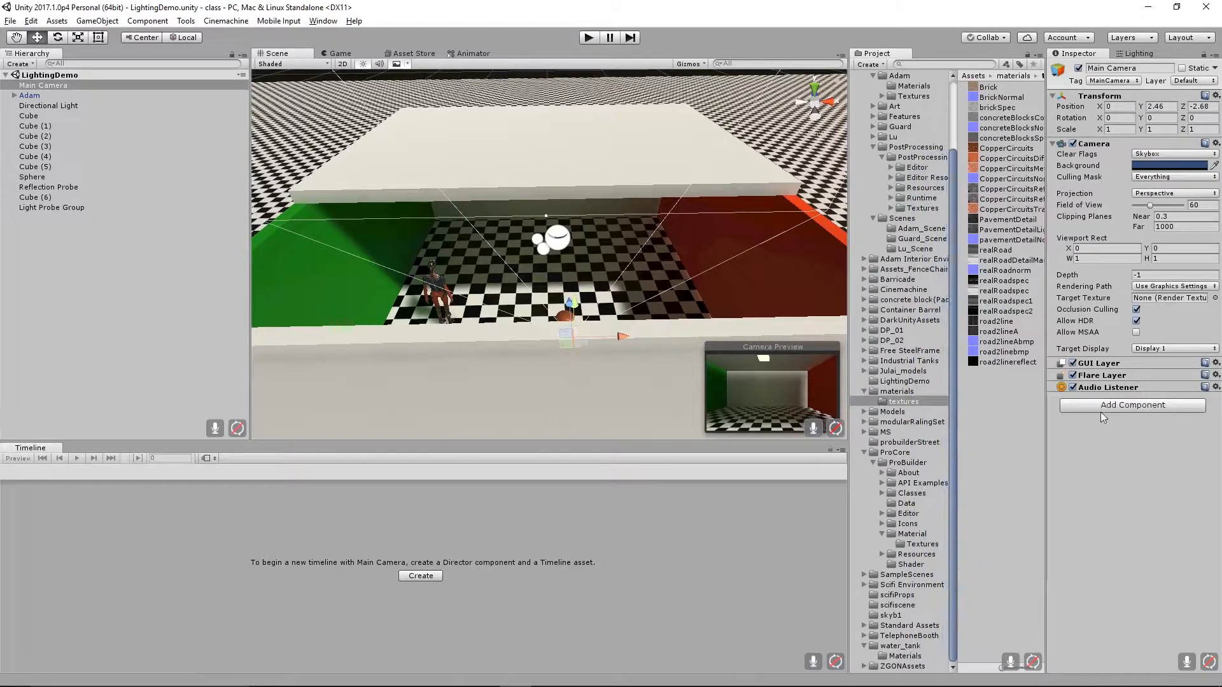
left_click(1153, 408)
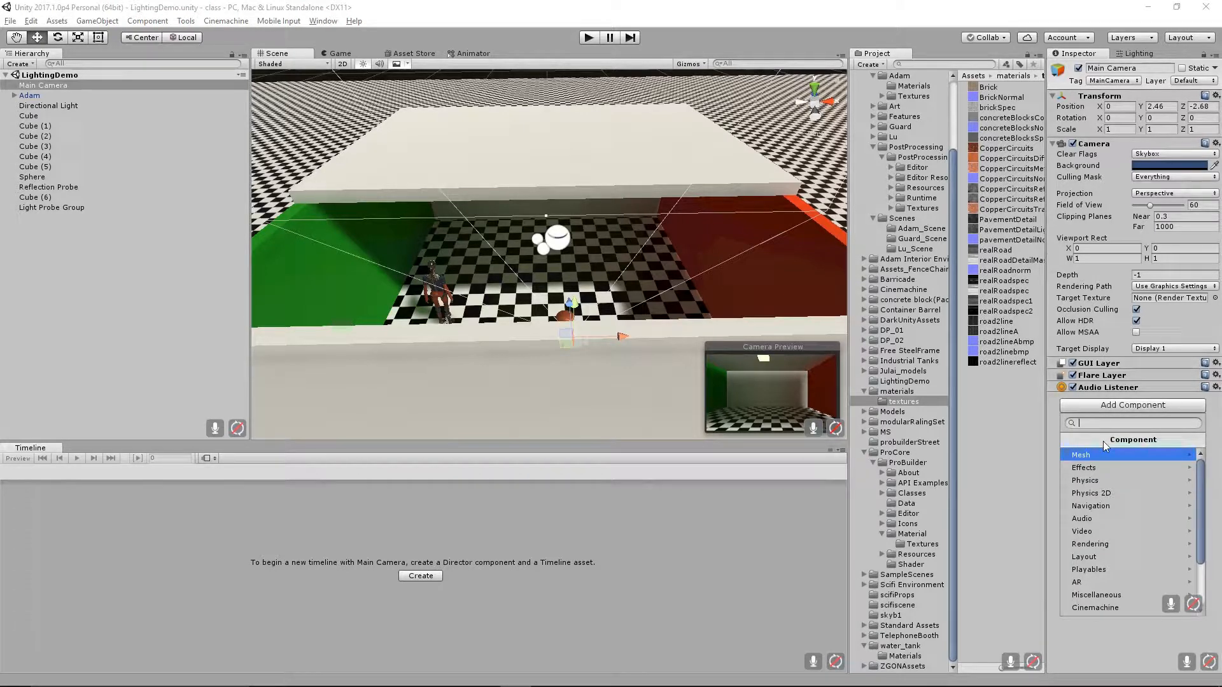
left_click(1090, 468)
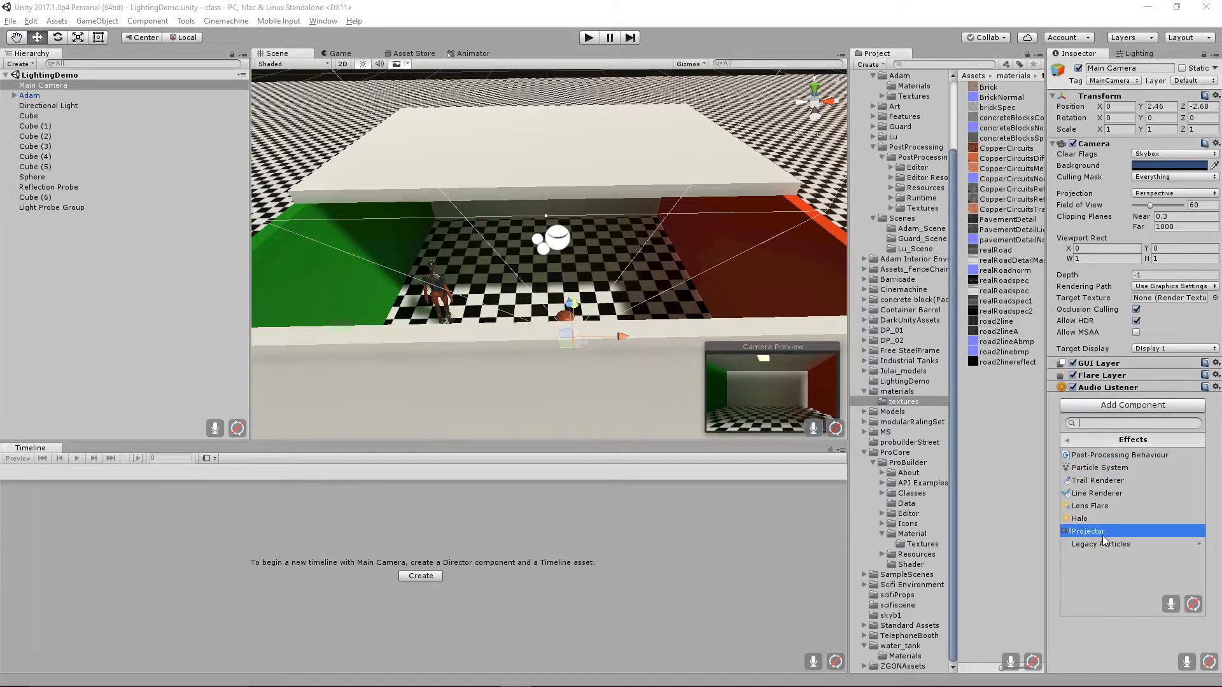
left_click(1156, 456)
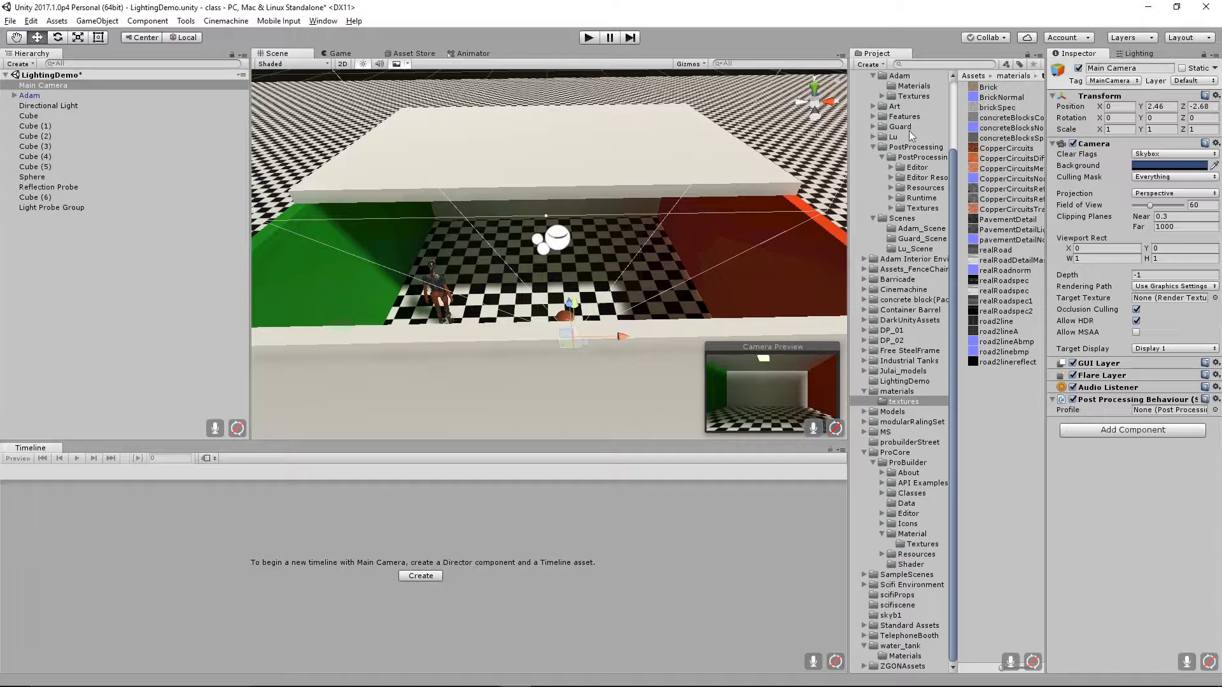
Create a Post-Processing Profile named testScene in the project's root Assets folder.
left_click_drag(952, 195, 946, 111)
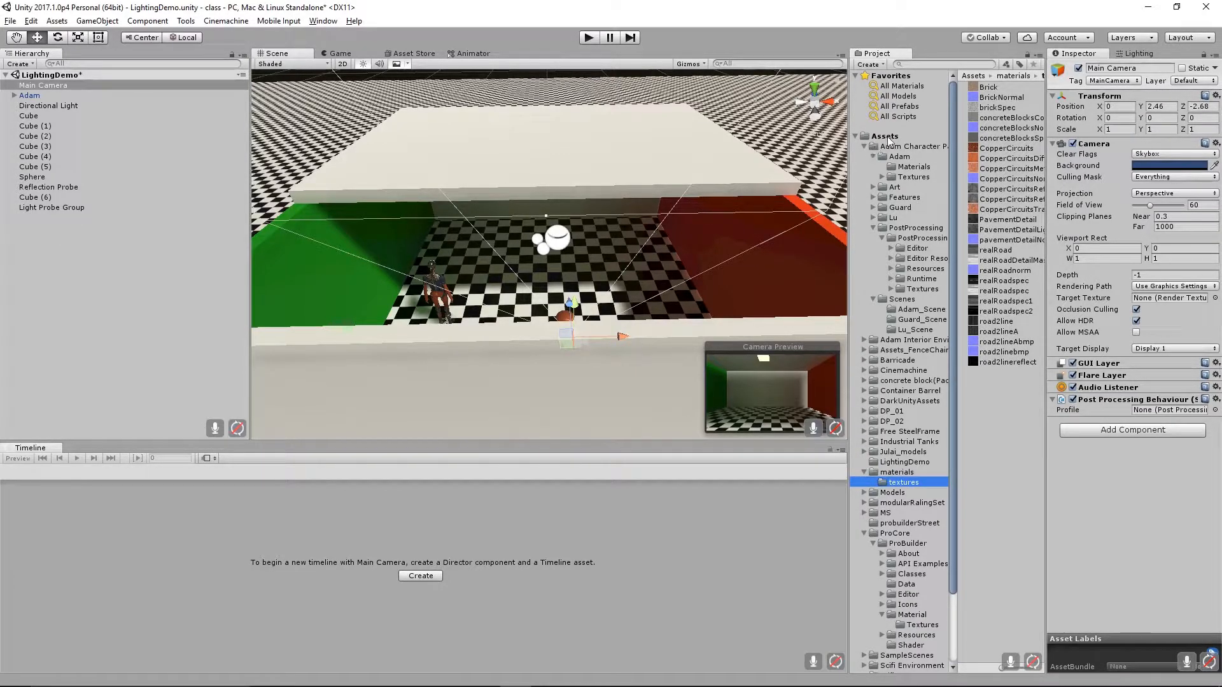
left_click(890, 136)
right_click(981, 476)
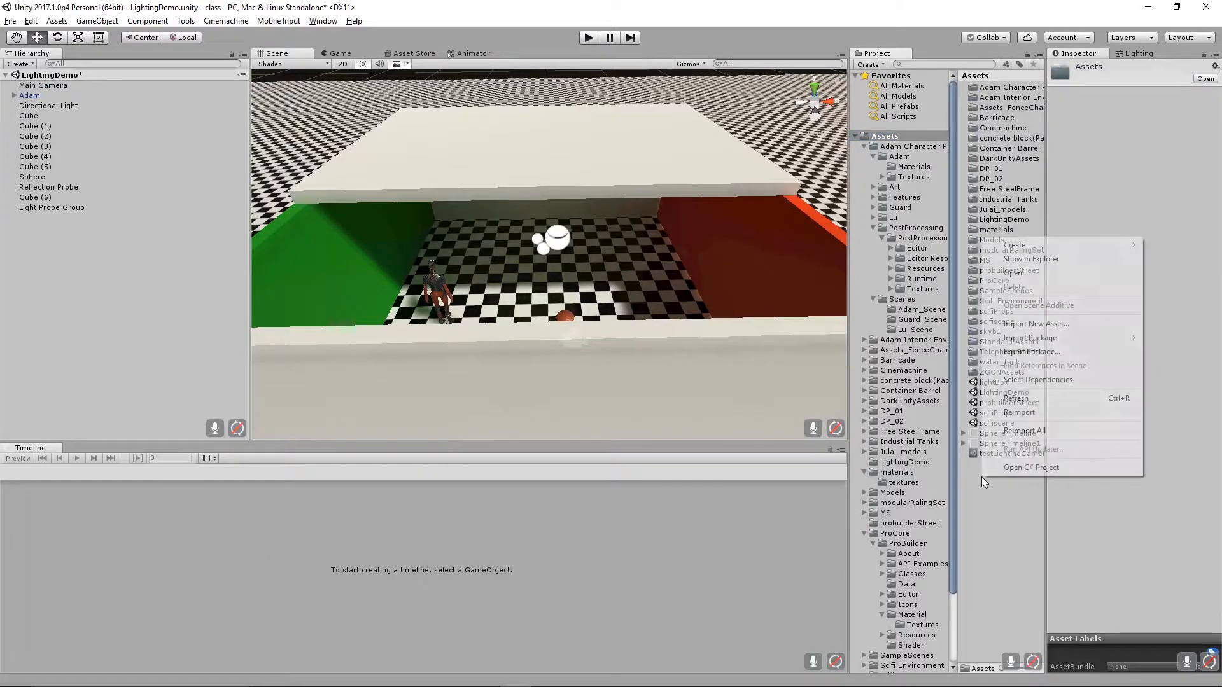
mouse_move(1028, 246)
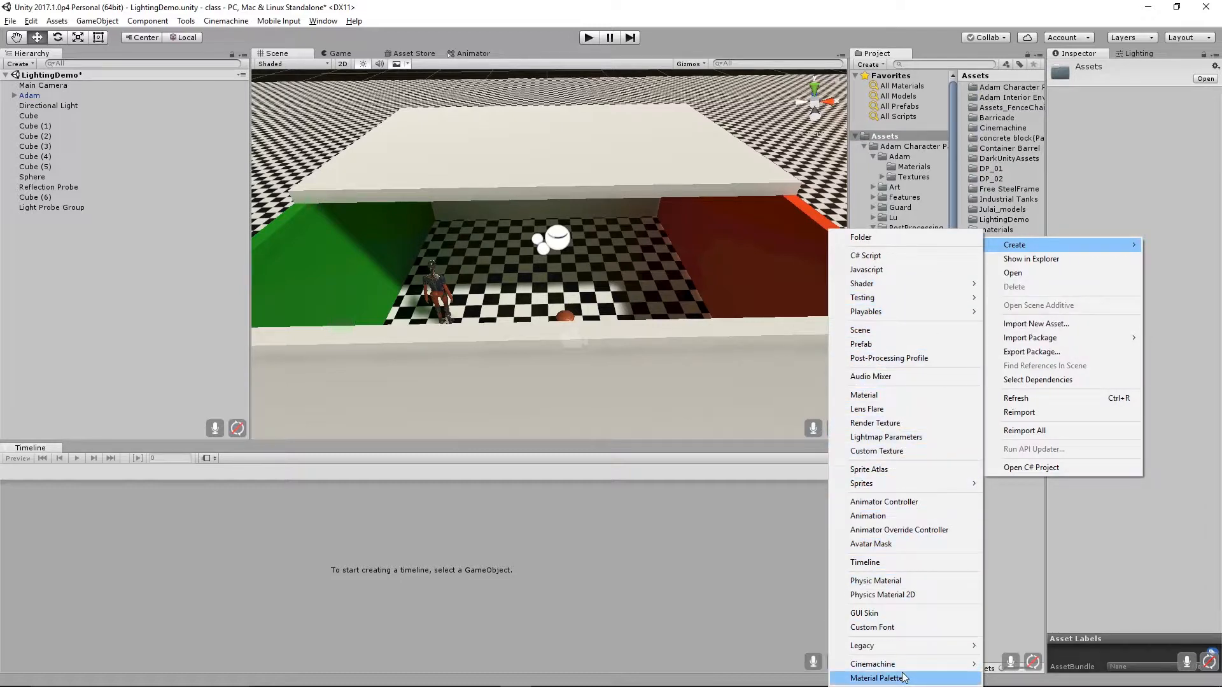
mouse_move(915, 665)
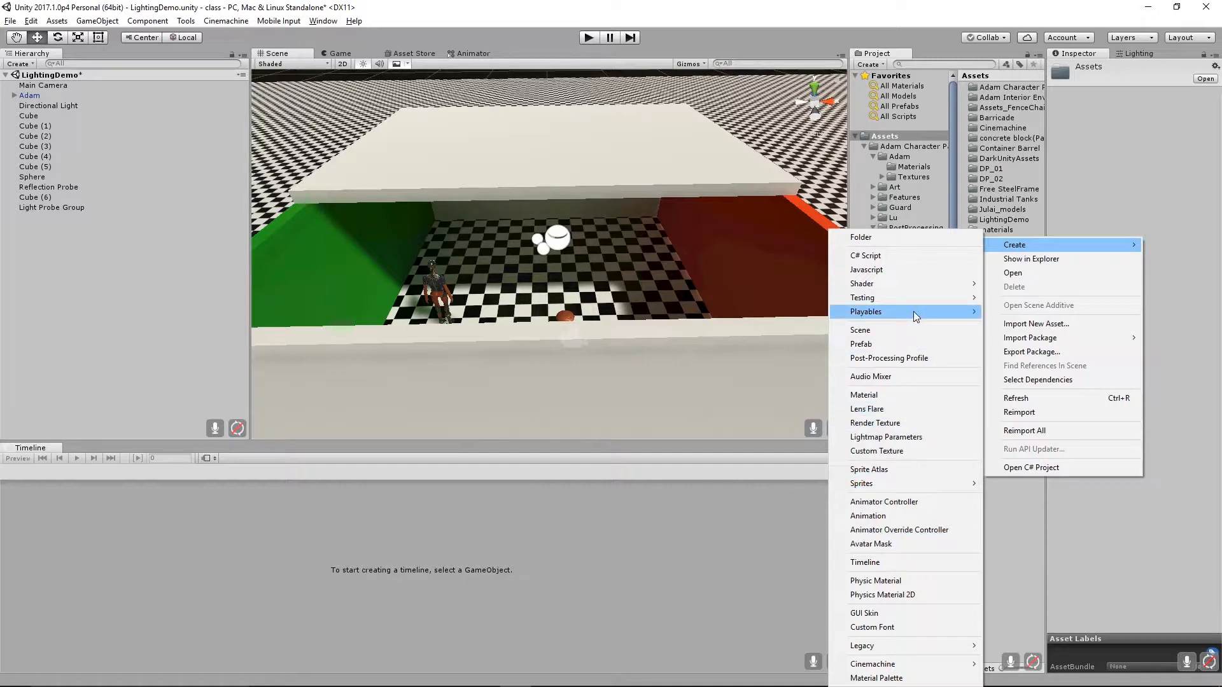
mouse_move(914, 311)
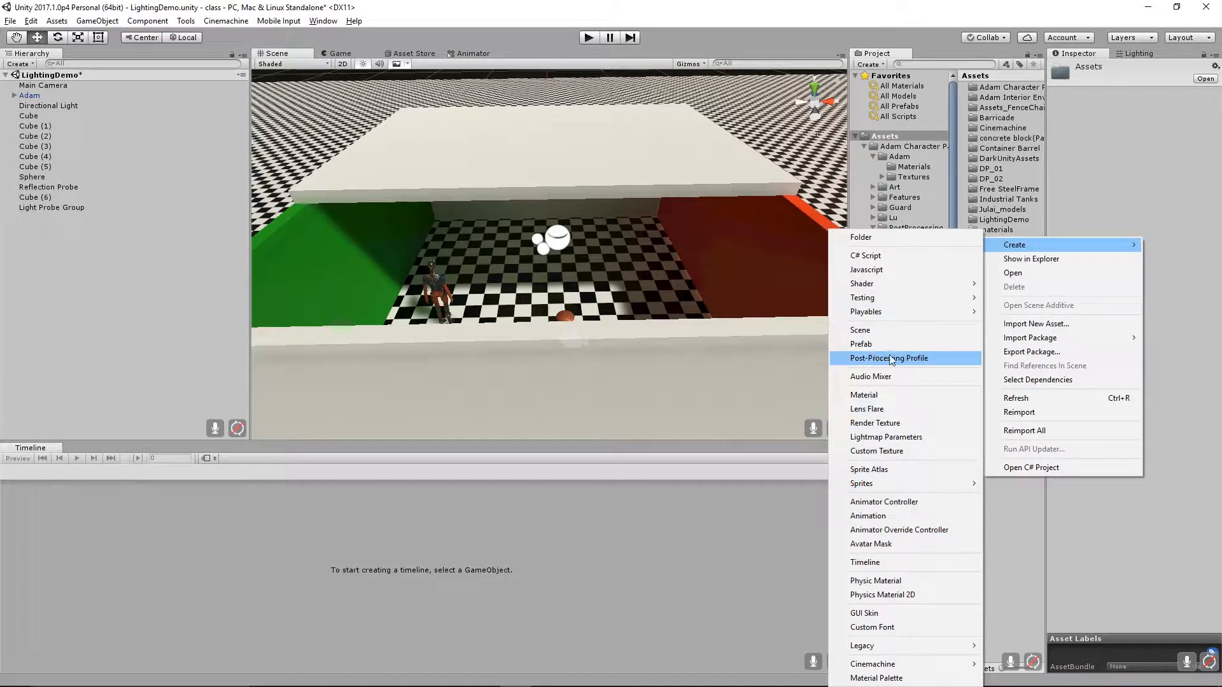
left_click(914, 359)
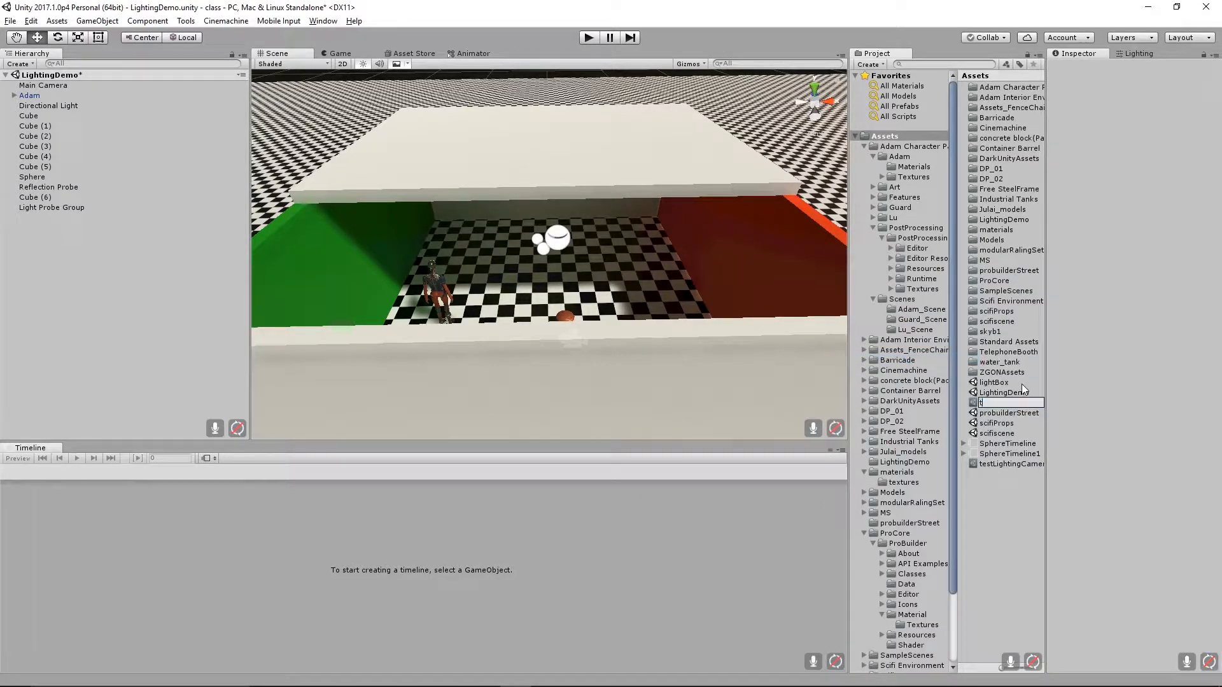
type("testScene")
key("Return")
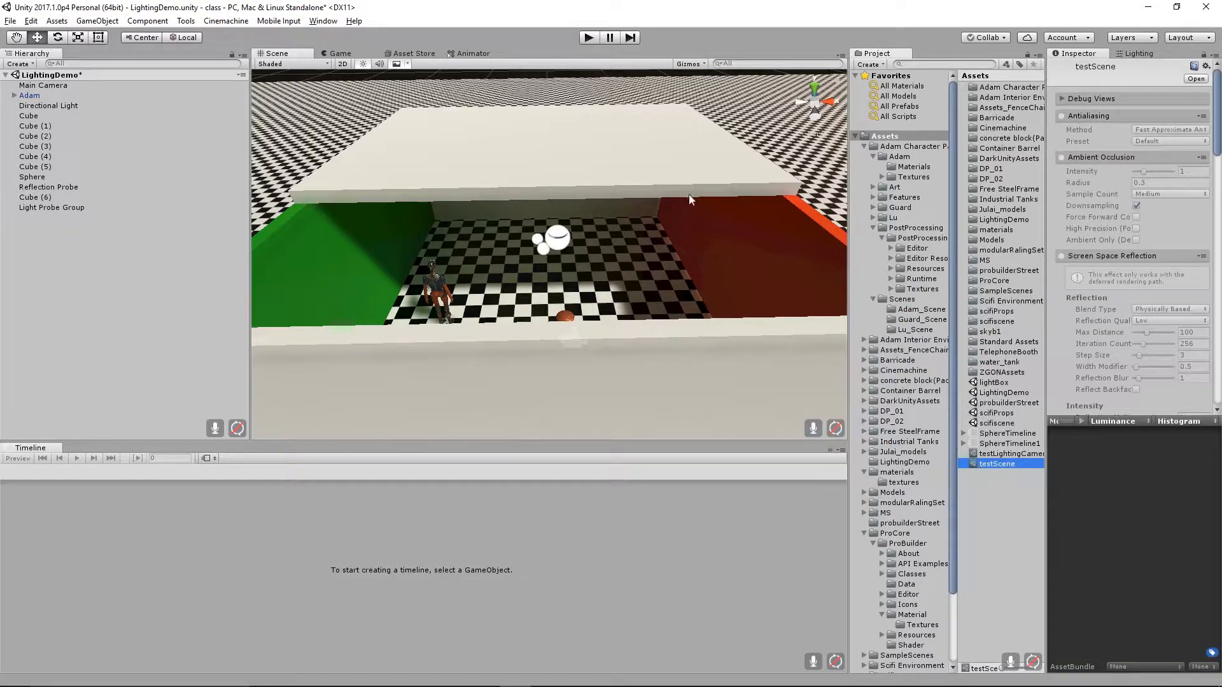
Assign the testScene profile to the Main Camera's Post Processing Behaviour and open the profile's settings.
left_click(43, 85)
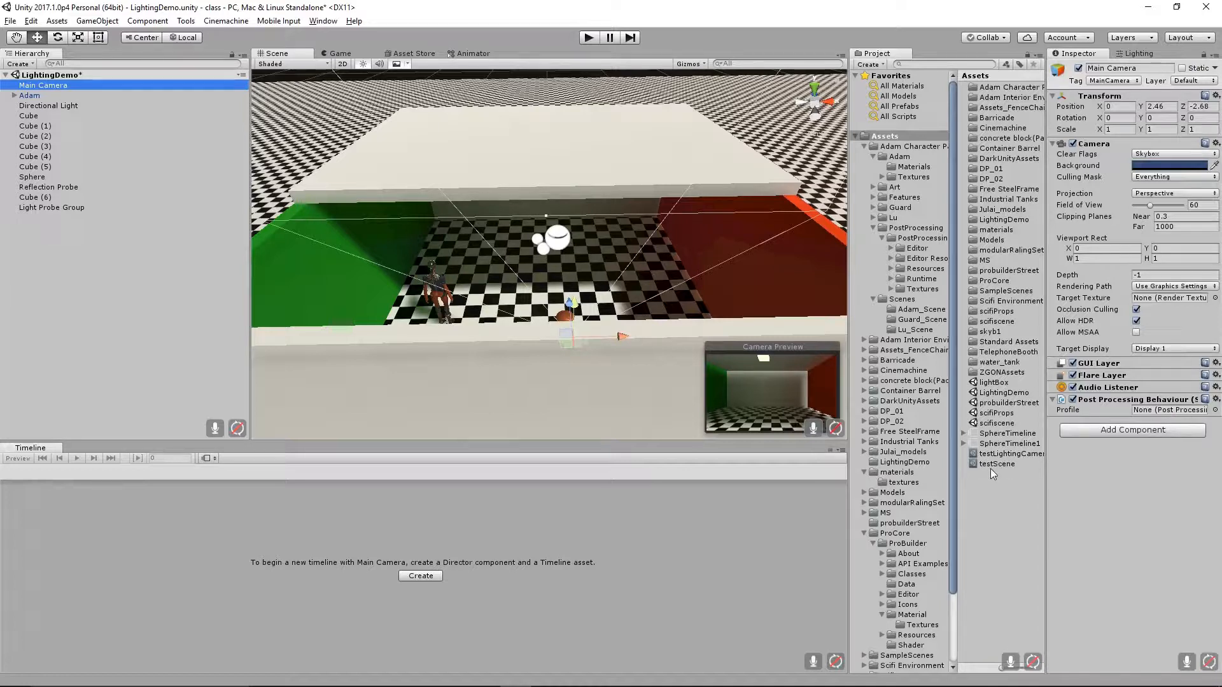
left_click_drag(983, 465, 1174, 412)
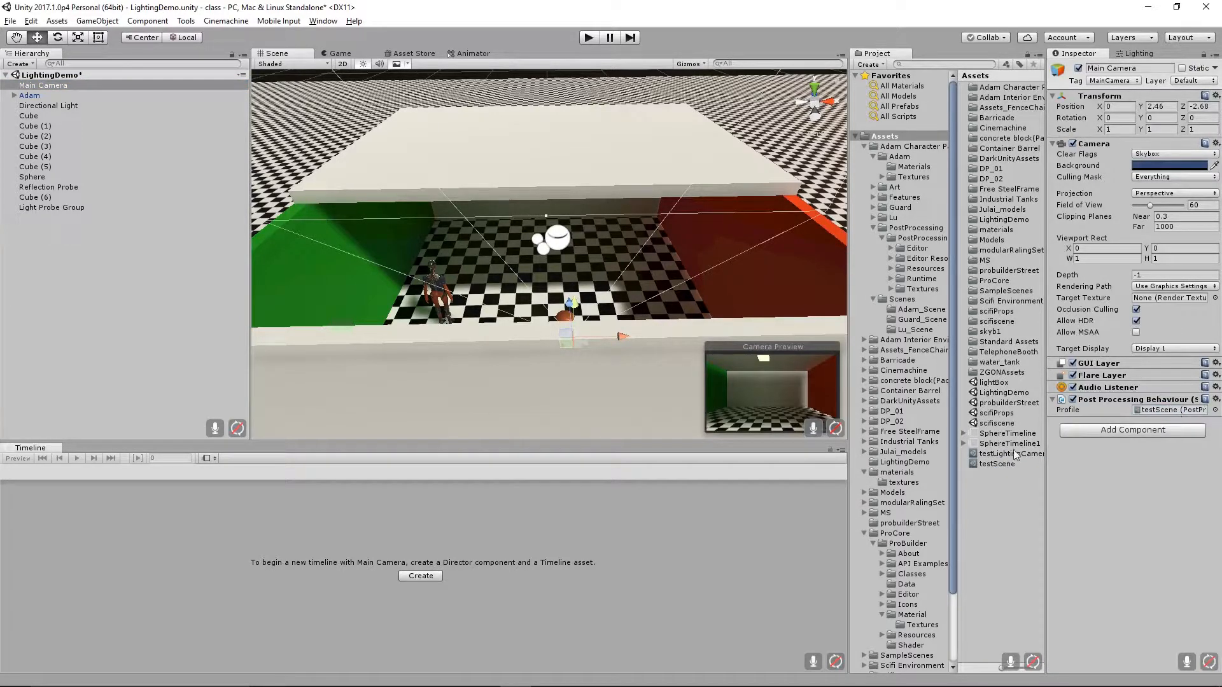
left_click(1006, 464)
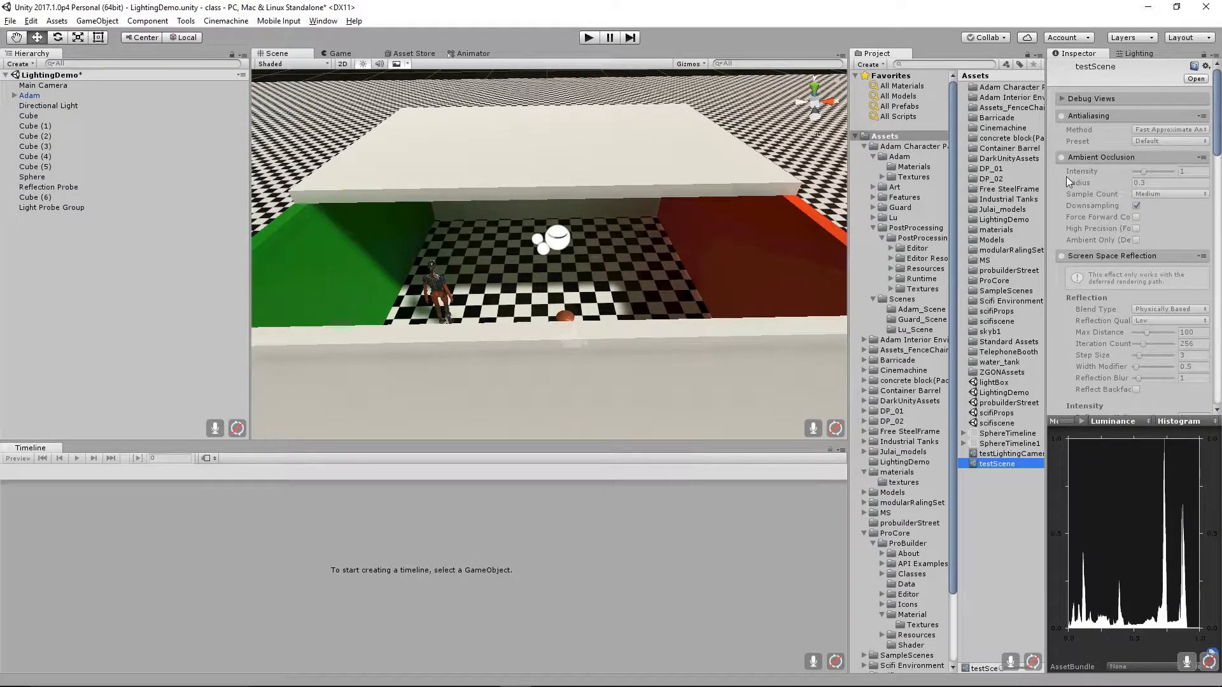
Enable Antialiasing and Ambient Occlusion in the testScene profile, comparing the room with and without the occlusion.
left_click(1061, 116)
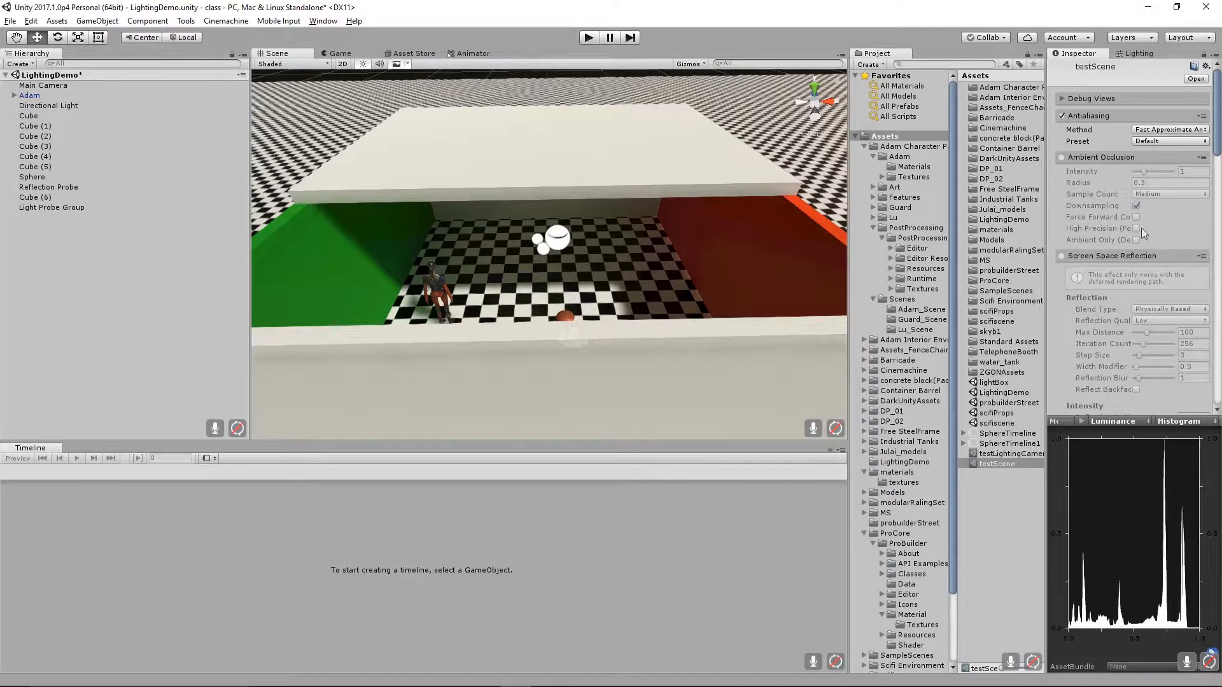
left_click(1060, 159)
right_click_drag(627, 221, 2, 253)
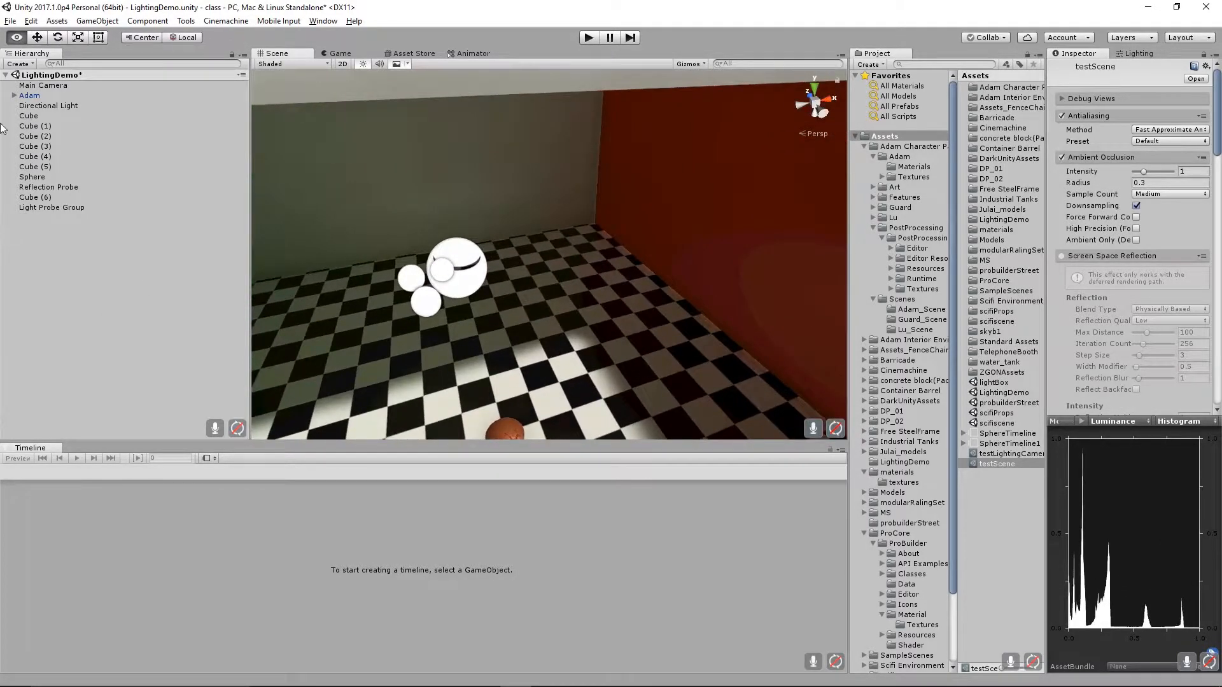
left_click(1062, 158)
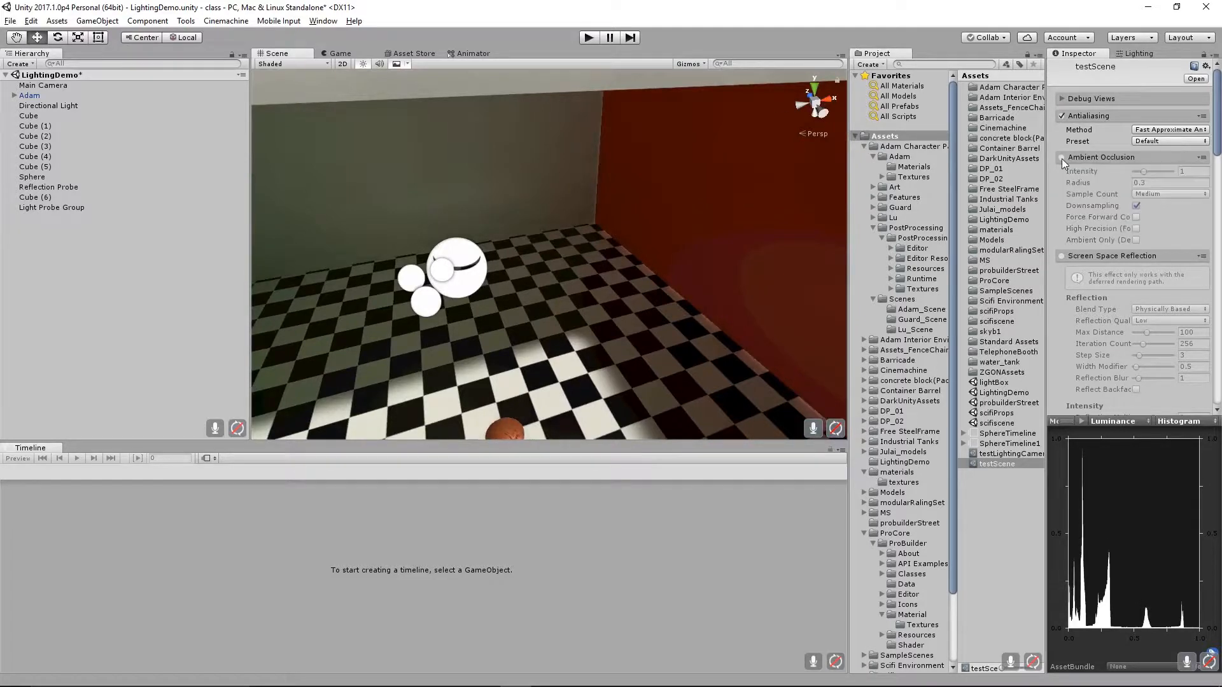
left_click(1061, 158)
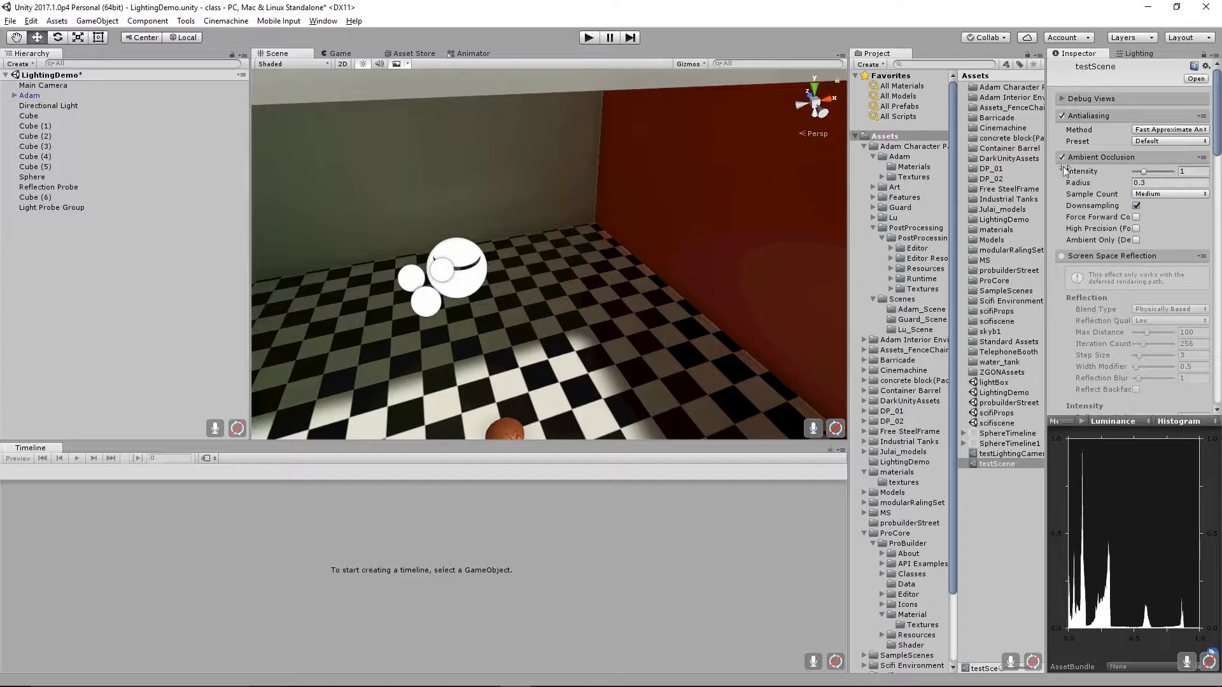
Enable Eye Adaptation in the testScene profile.
scroll(1097, 230, "down", 4)
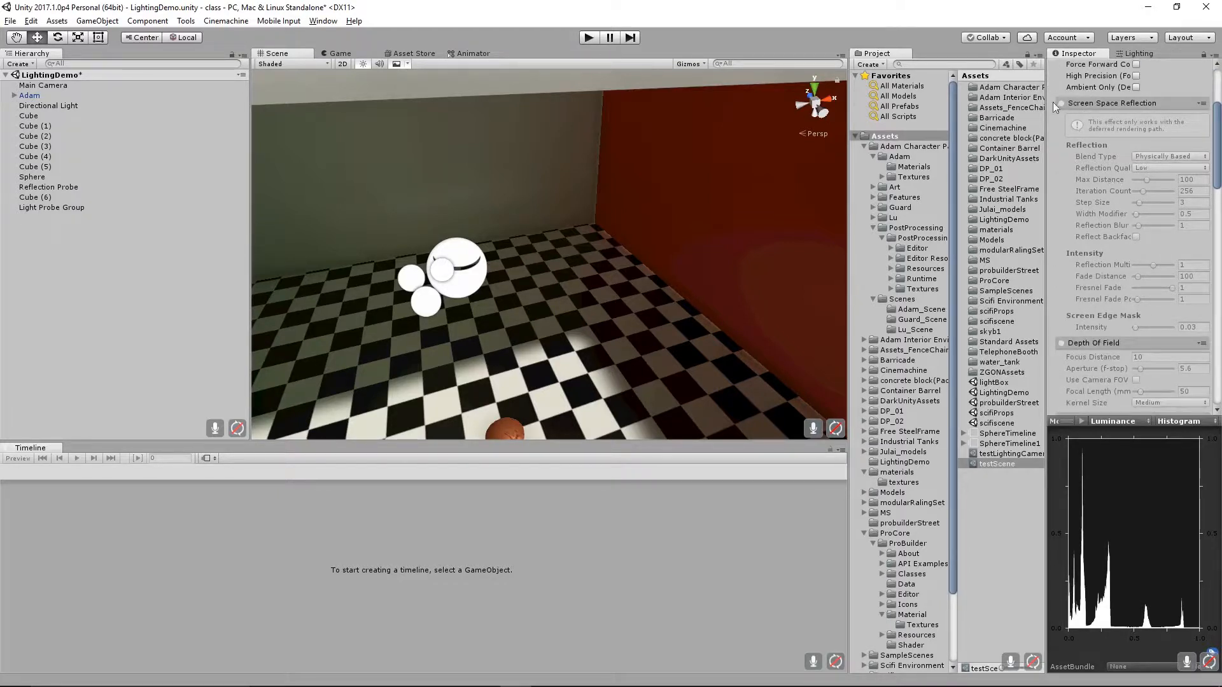
scroll(1085, 324, "down", 4)
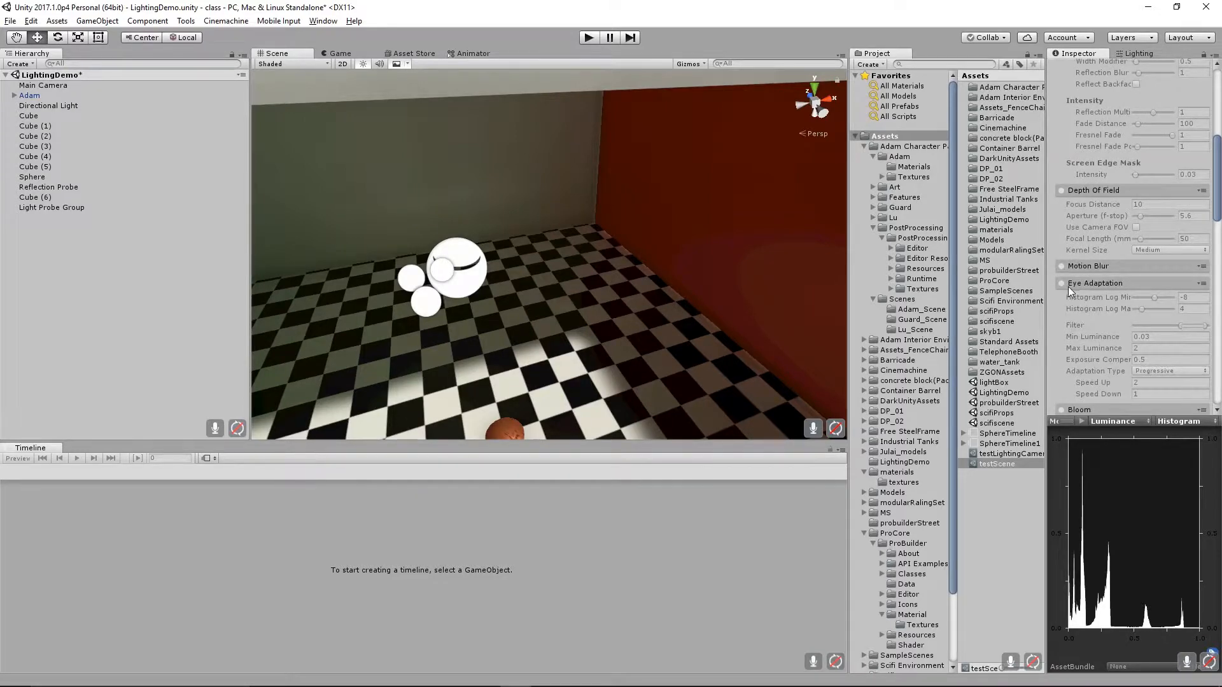
scroll(1069, 286, "down", 4)
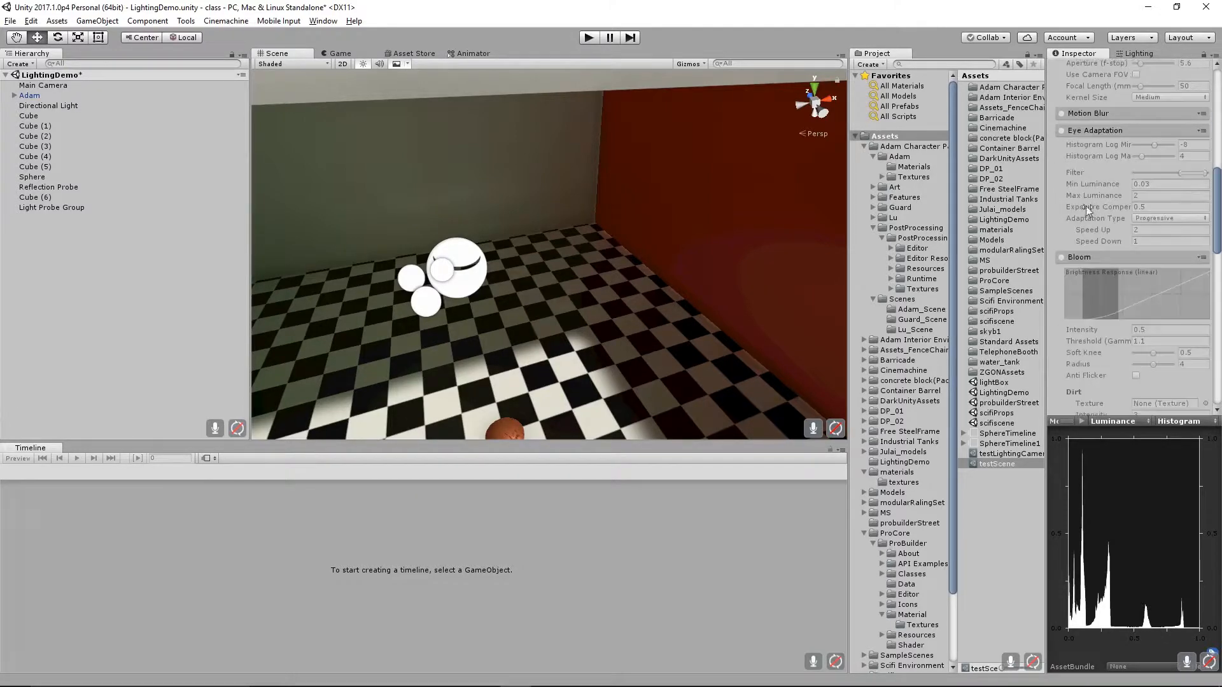
left_click(1060, 130)
Examine the room from several angles and distances to check how Eye Adaptation changes the exposure.
left_click_drag(677, 333, 665, 257, "alt")
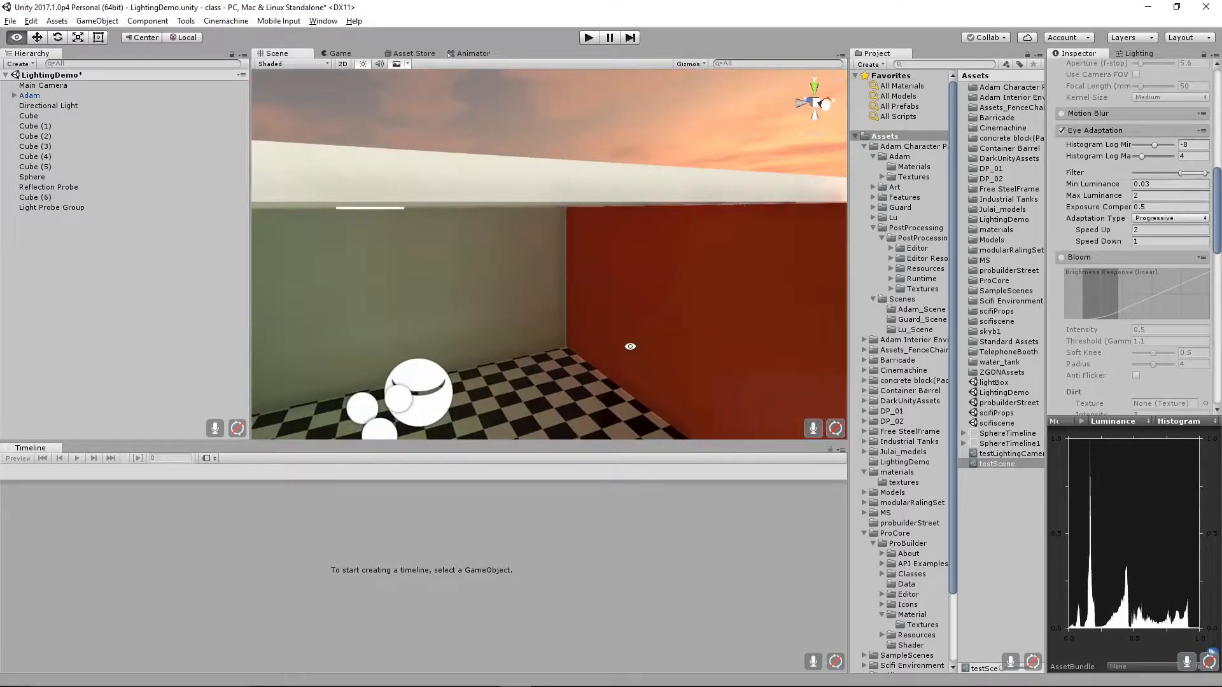
middle_click_drag(630, 346, 618, 297)
left_click_drag(619, 298, 670, 333, "alt")
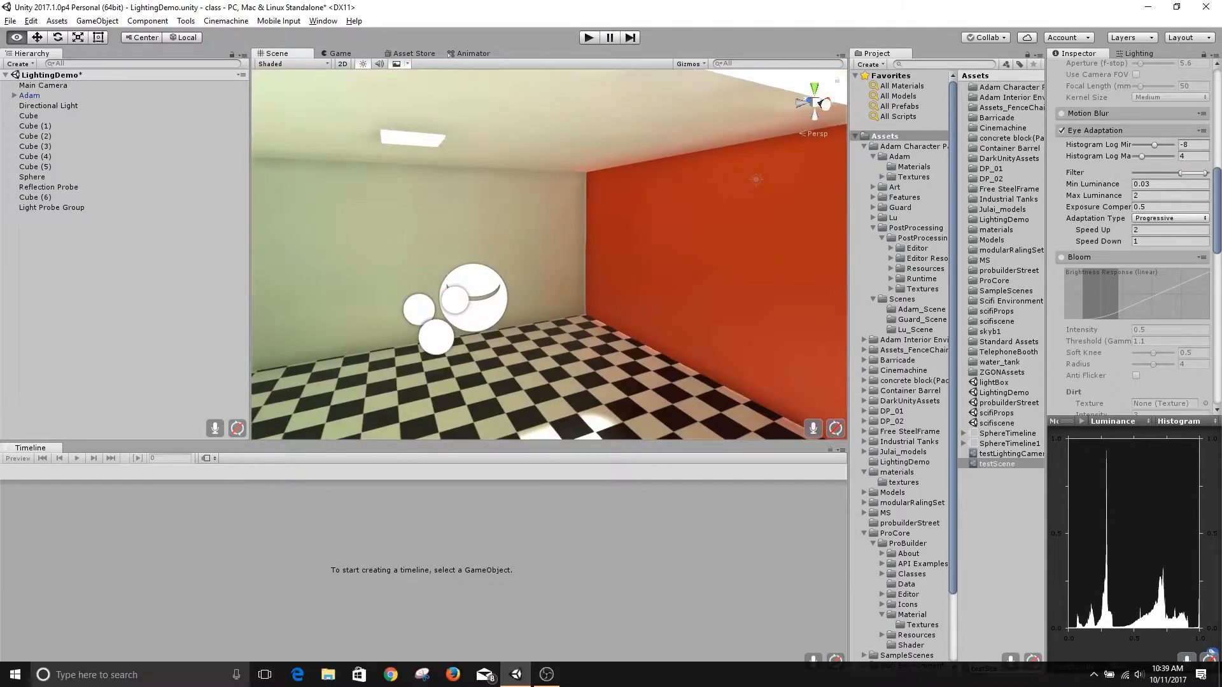
right_click_drag(669, 333, 167, 276, "alt")
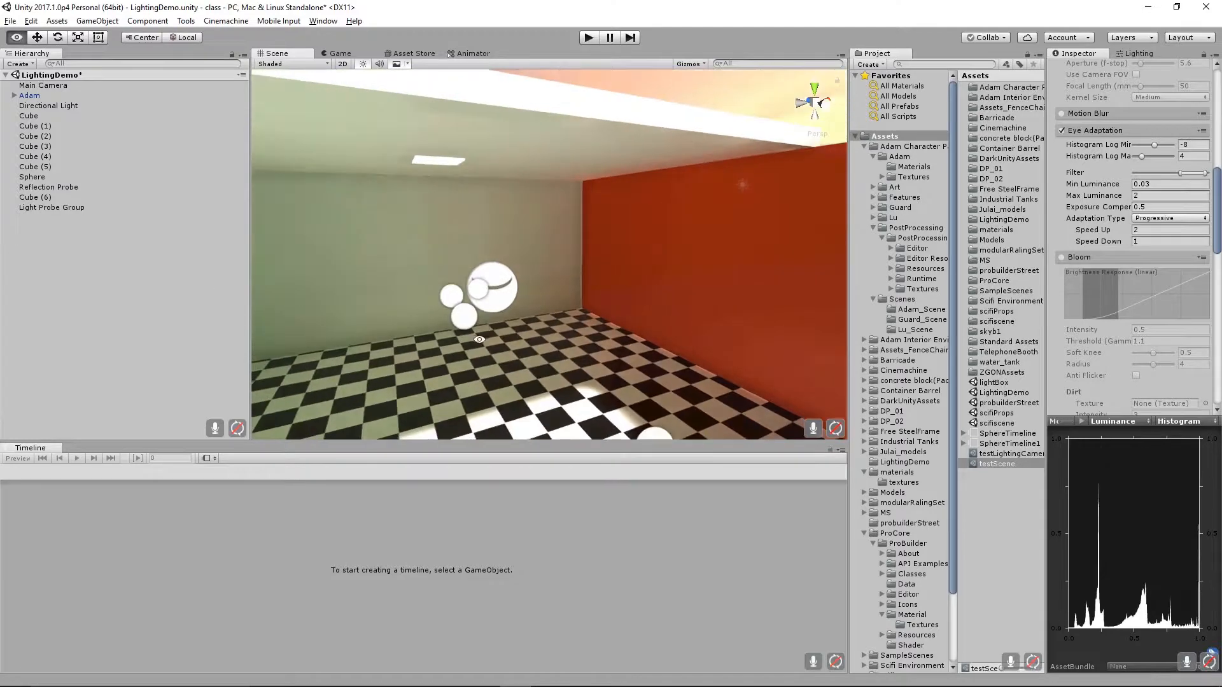
left_click_drag(479, 340, 679, 321, "alt")
middle_click_drag(677, 289, 805, 135)
left_click_drag(518, 274, 654, 284, "alt")
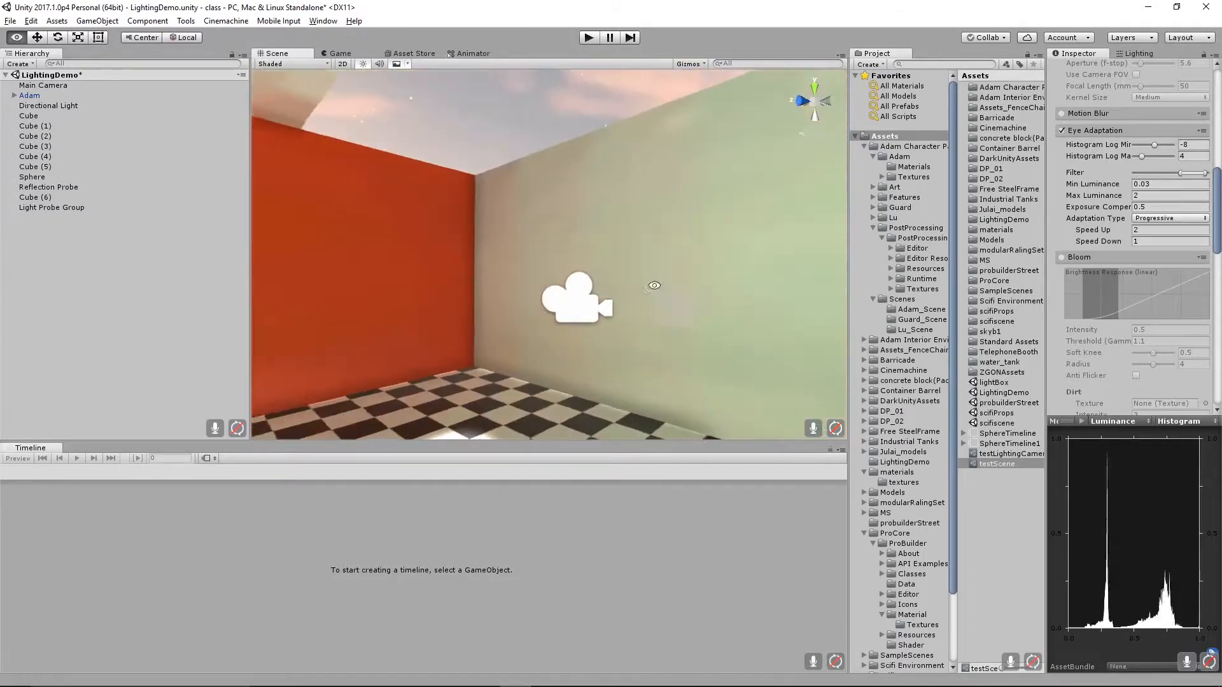
right_click_drag(654, 283, 344, 280, "alt")
left_click_drag(423, 269, 540, 272, "alt")
right_click_drag(541, 272, 458, 279, "alt")
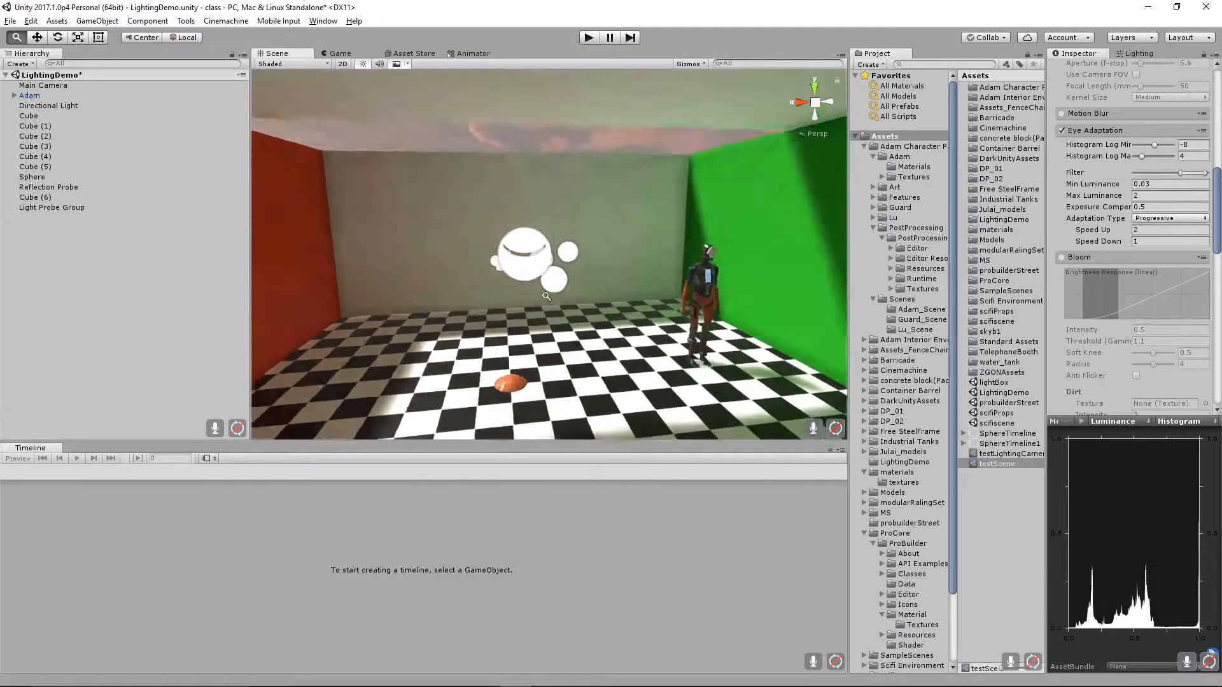
left_click_drag(458, 280, 719, 292, "alt")
right_click_drag(547, 302, 646, 315, "alt")
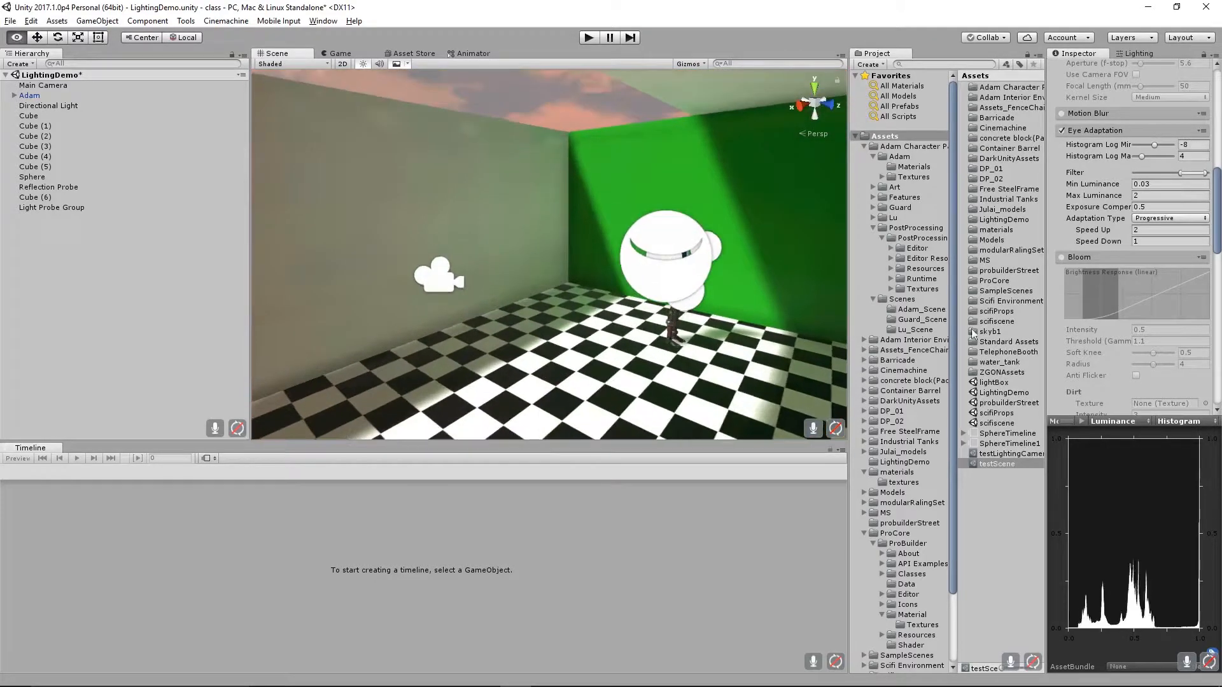
left_click_drag(646, 315, 656, 265, "alt")
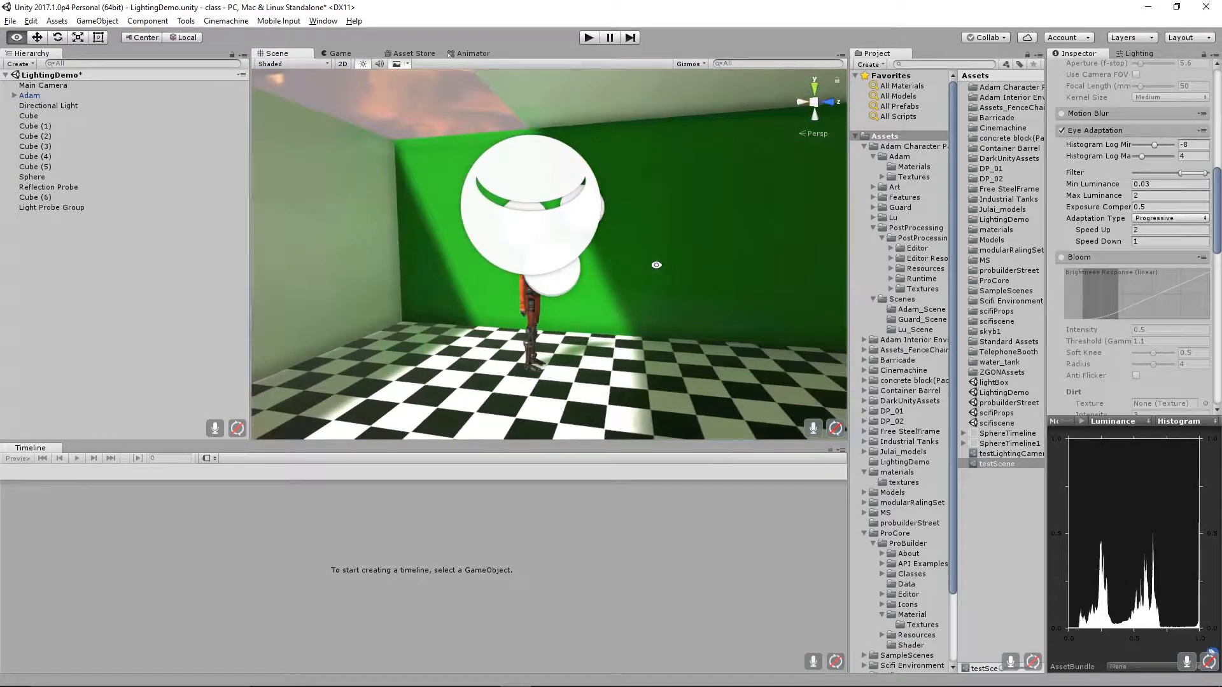
Enable Bloom and set its Intensity to 0.97, Threshold to 1.63 and Soft Knee to 0.43.
left_click(1061, 257)
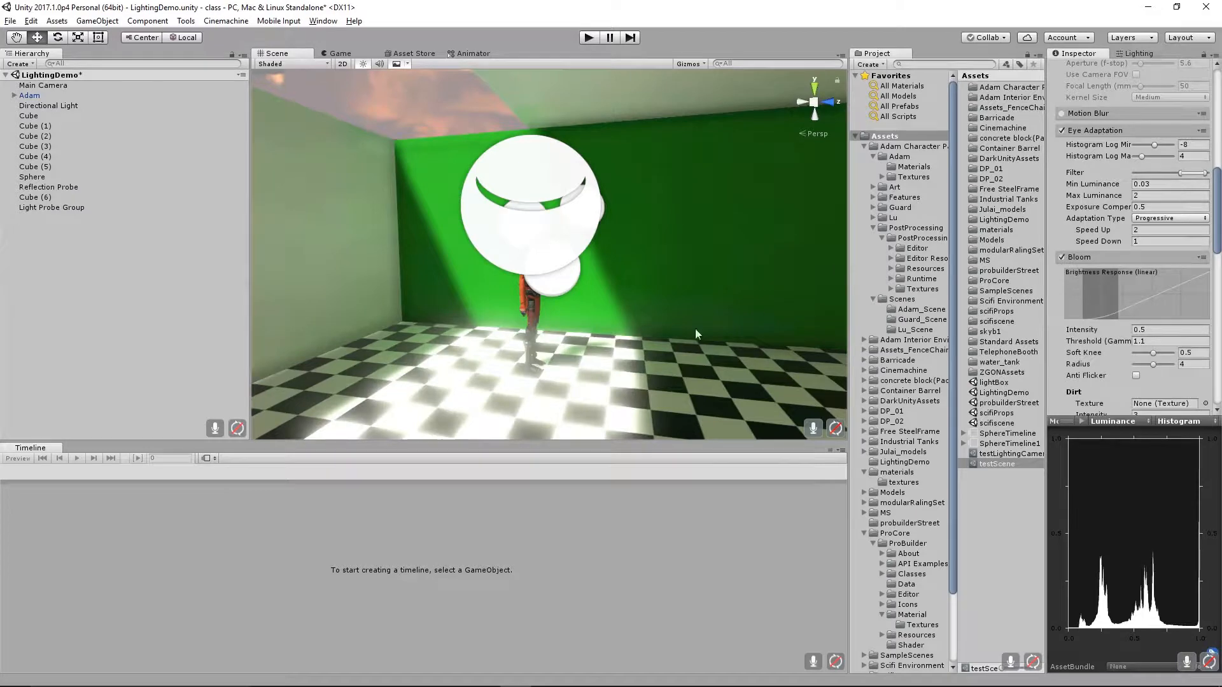
left_click_drag(697, 334, 626, 274, "alt")
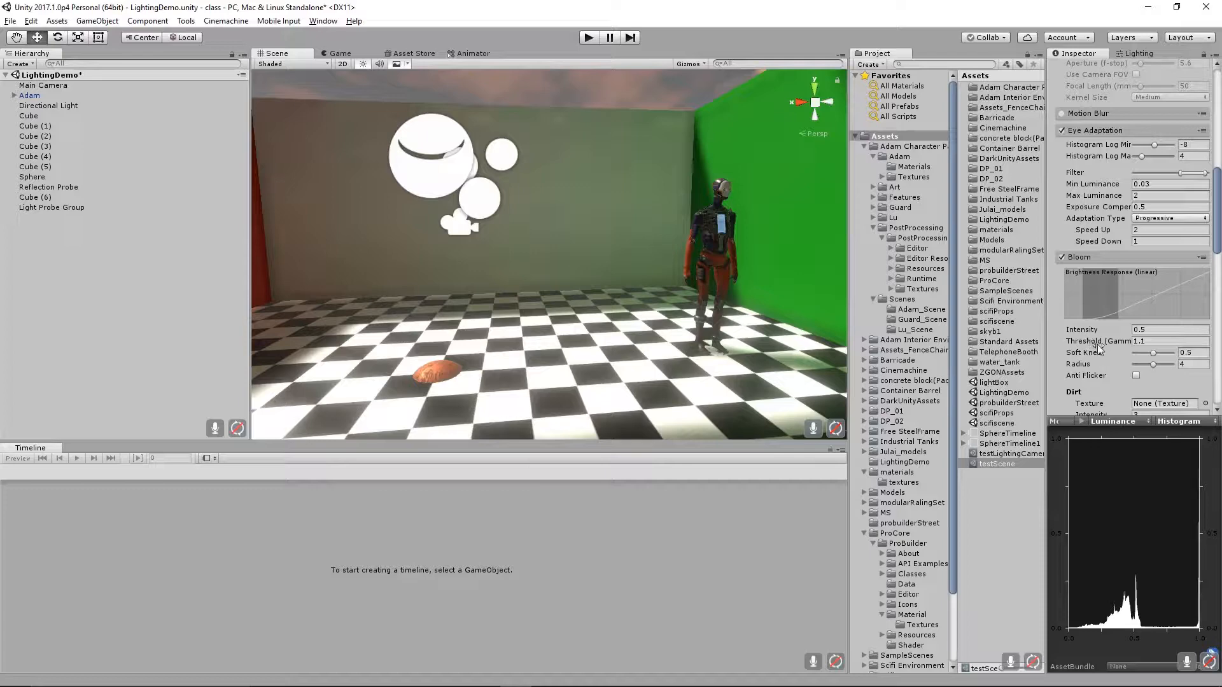
mouse_move(1090, 343)
left_mouse_down()
mouse_move(1101, 330)
mouse_move(1079, 330)
mouse_move(1086, 353)
mouse_move(1092, 344)
left_mouse_up()
Try LensDirt01 as the Bloom effect's Dirt texture.
scroll(1111, 342, "down", 5)
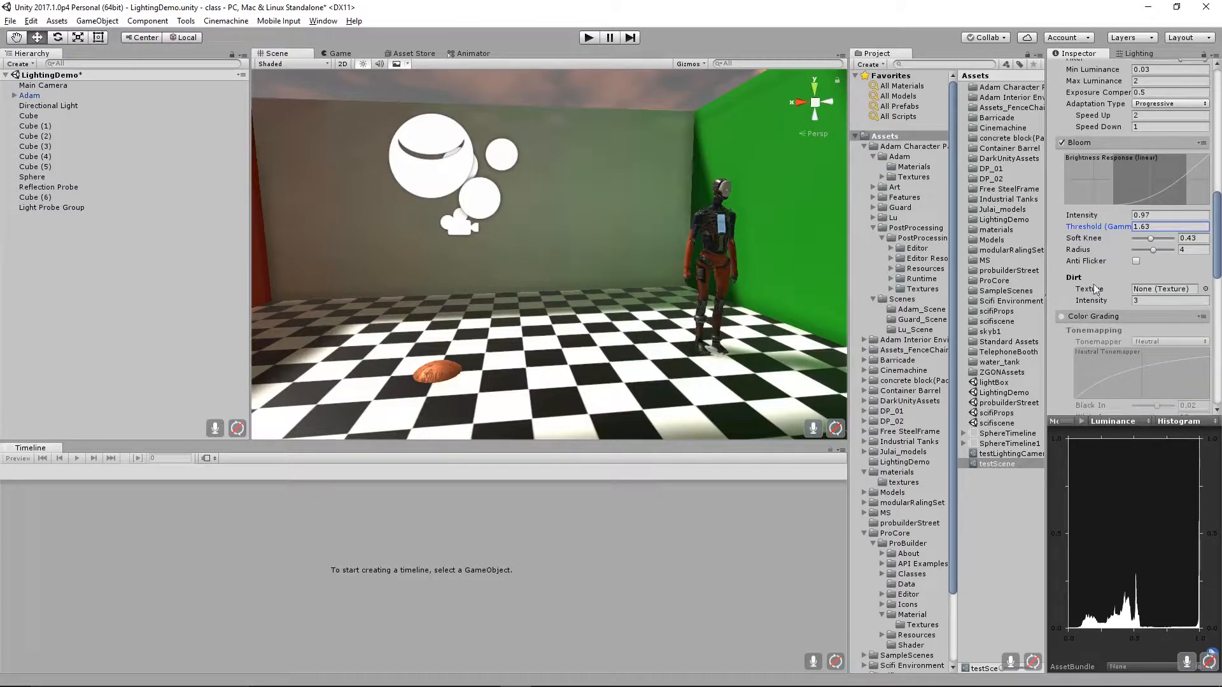
left_click(1204, 290)
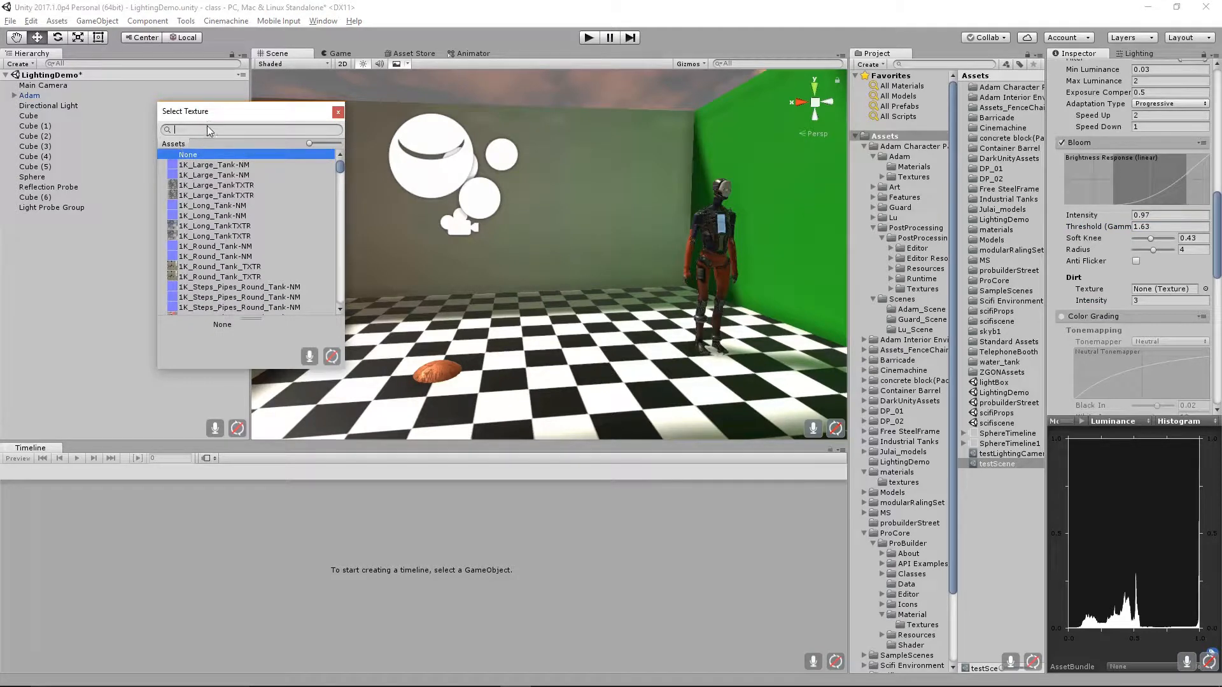
type("dir")
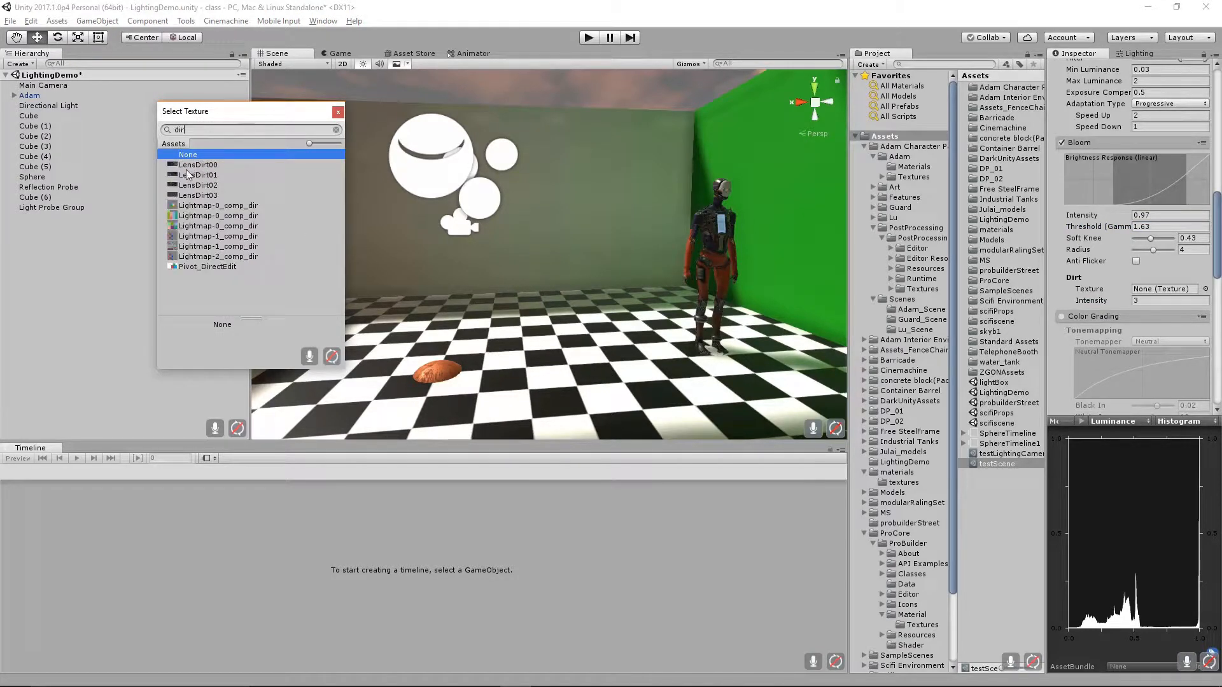
left_click(188, 175)
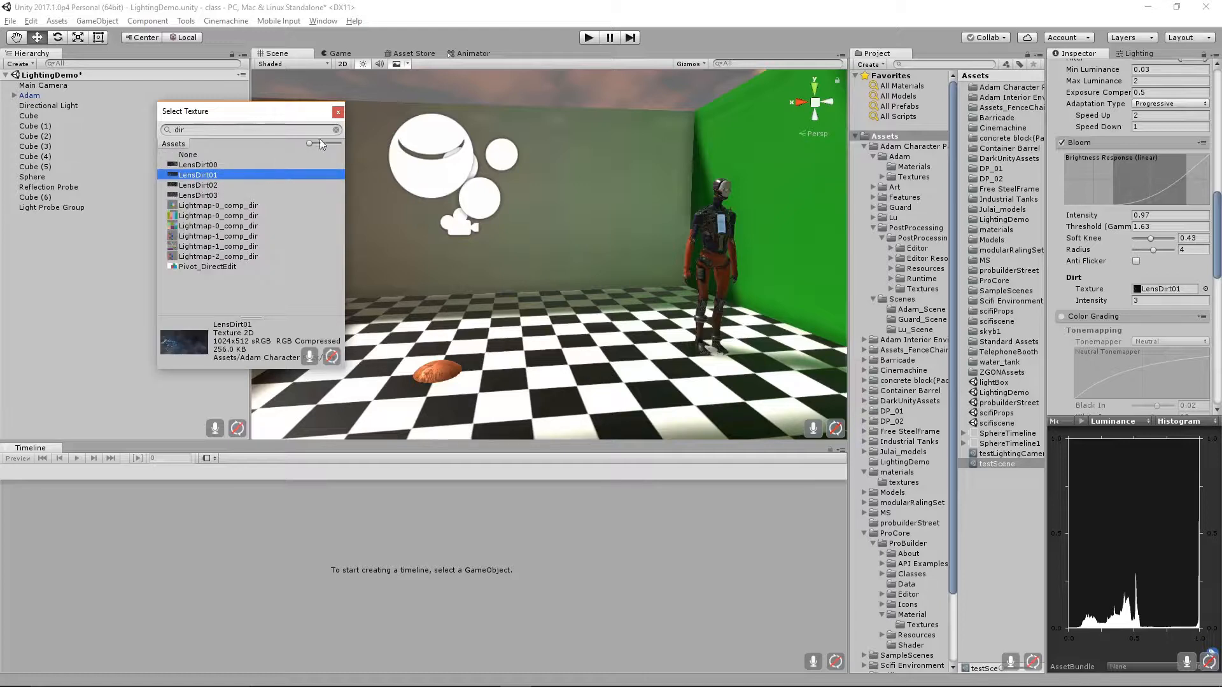
left_click(337, 112)
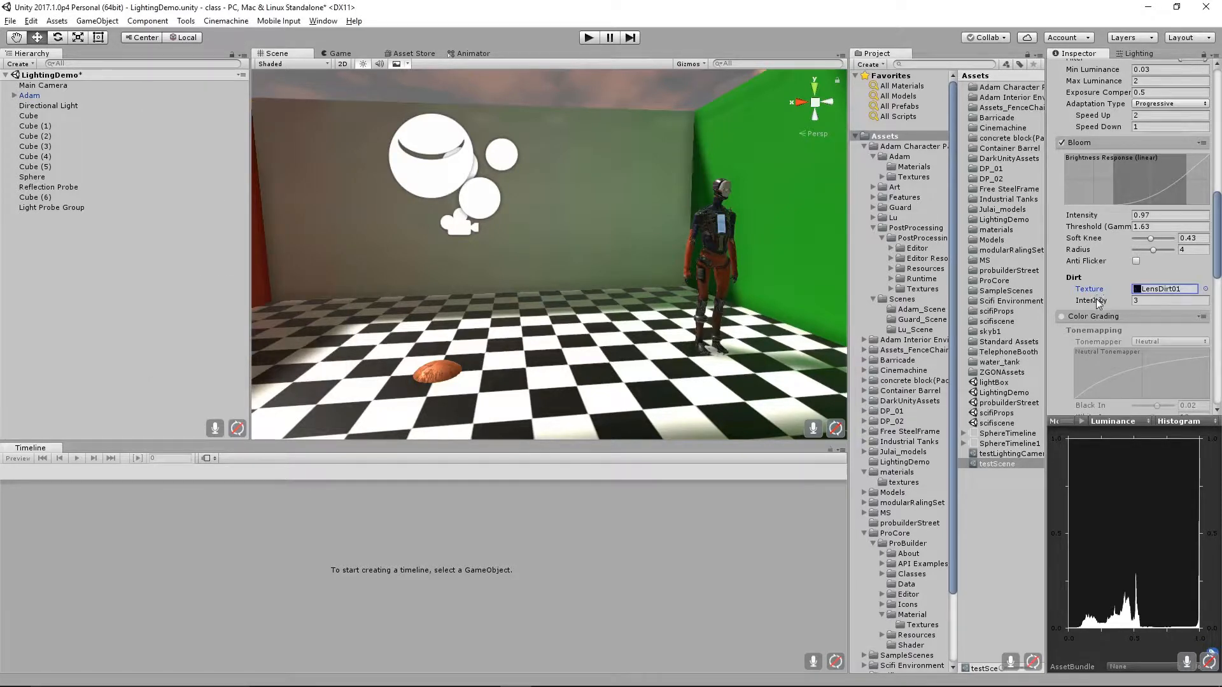
Set the Bloom Dirt intensity to 3.01 and switch the Dirt texture to LensDirt03.
mouse_move(1099, 304)
left_mouse_down()
mouse_move(13, 299)
mouse_move(1188, 300)
mouse_move(1074, 308)
mouse_move(1091, 303)
left_mouse_up()
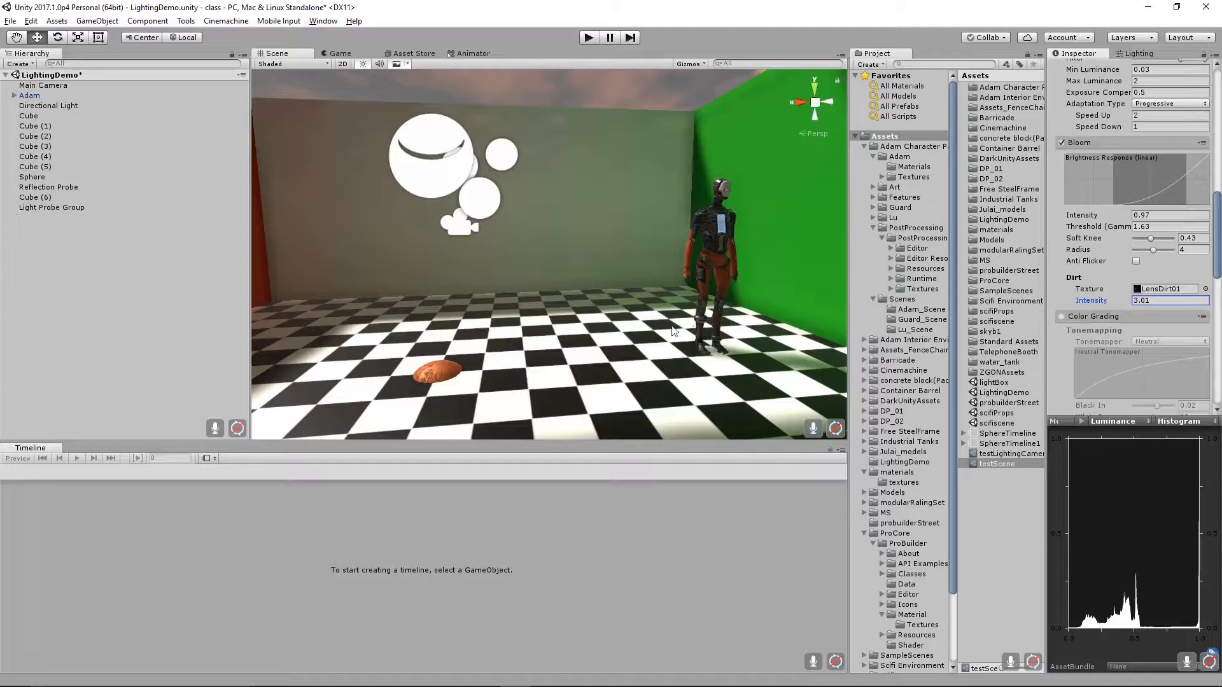
left_click(1205, 289)
left_click(201, 254)
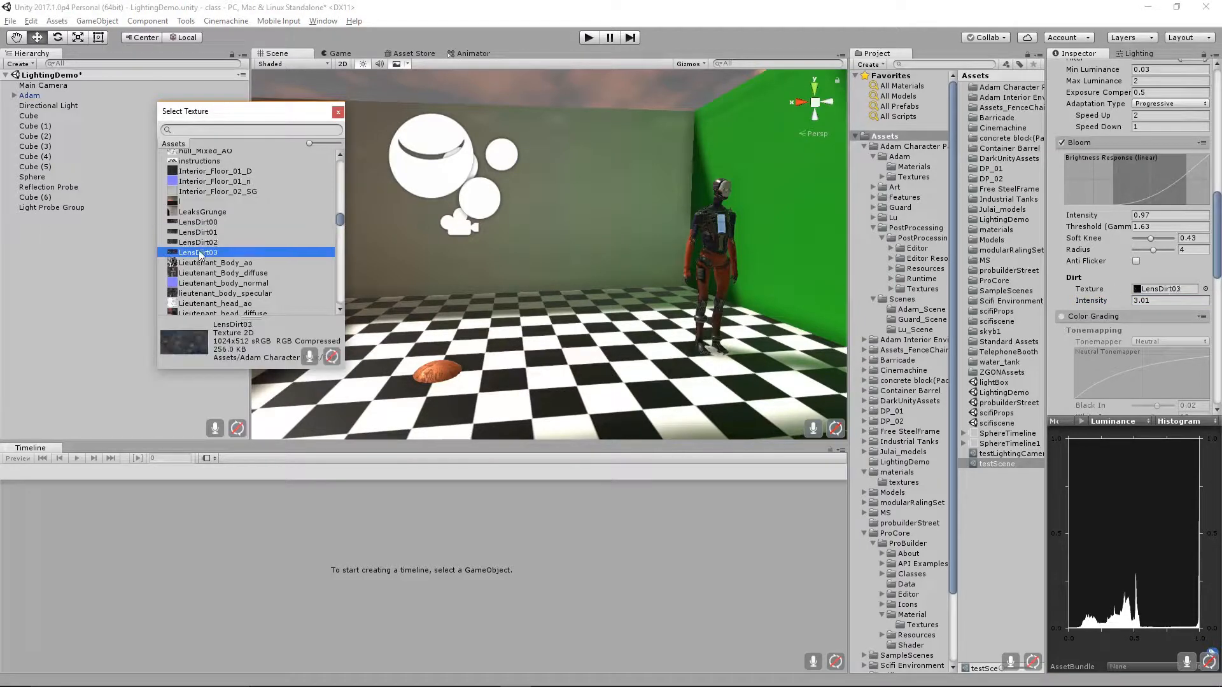
left_click(337, 113)
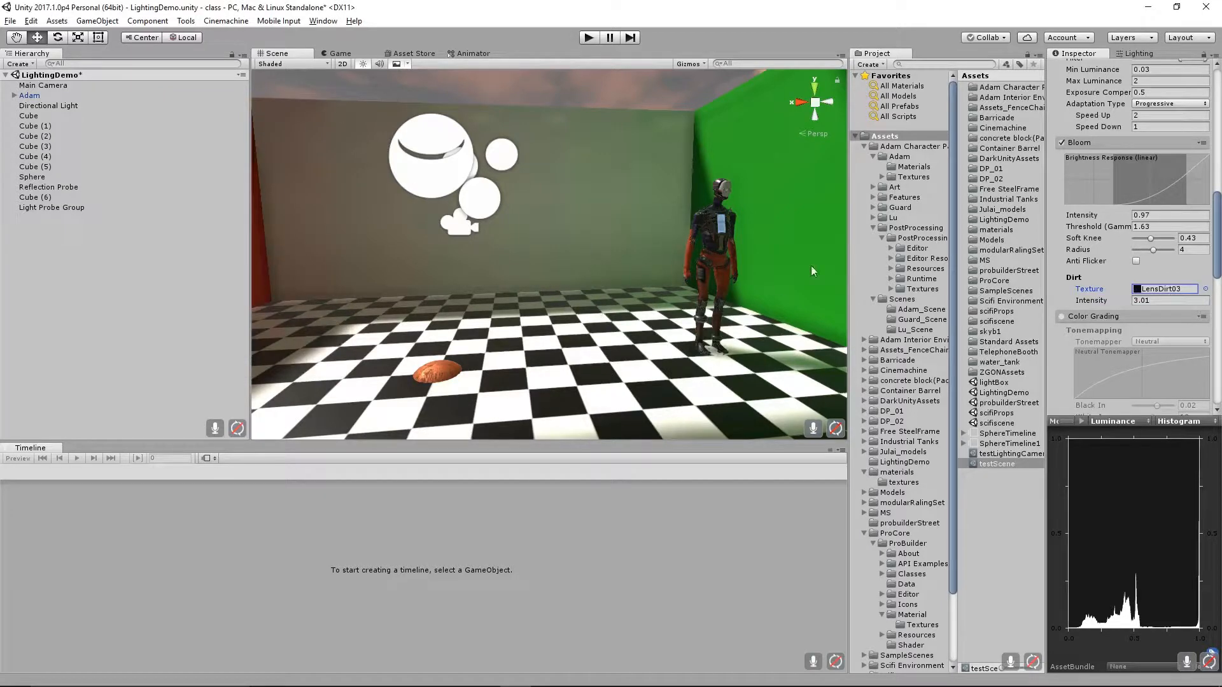
scroll(1143, 274, "down", 5)
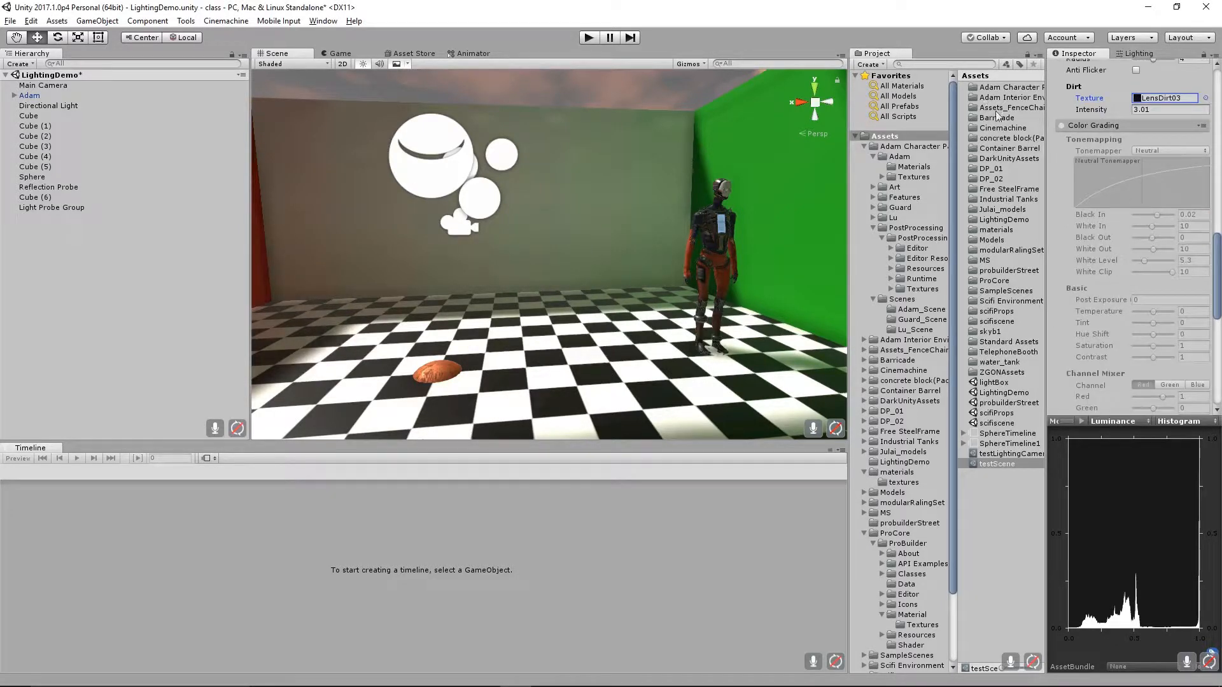
Try Color Grading with the Filmic (ACES) tonemapper and with the tonemapper set to None.
left_click(1061, 126)
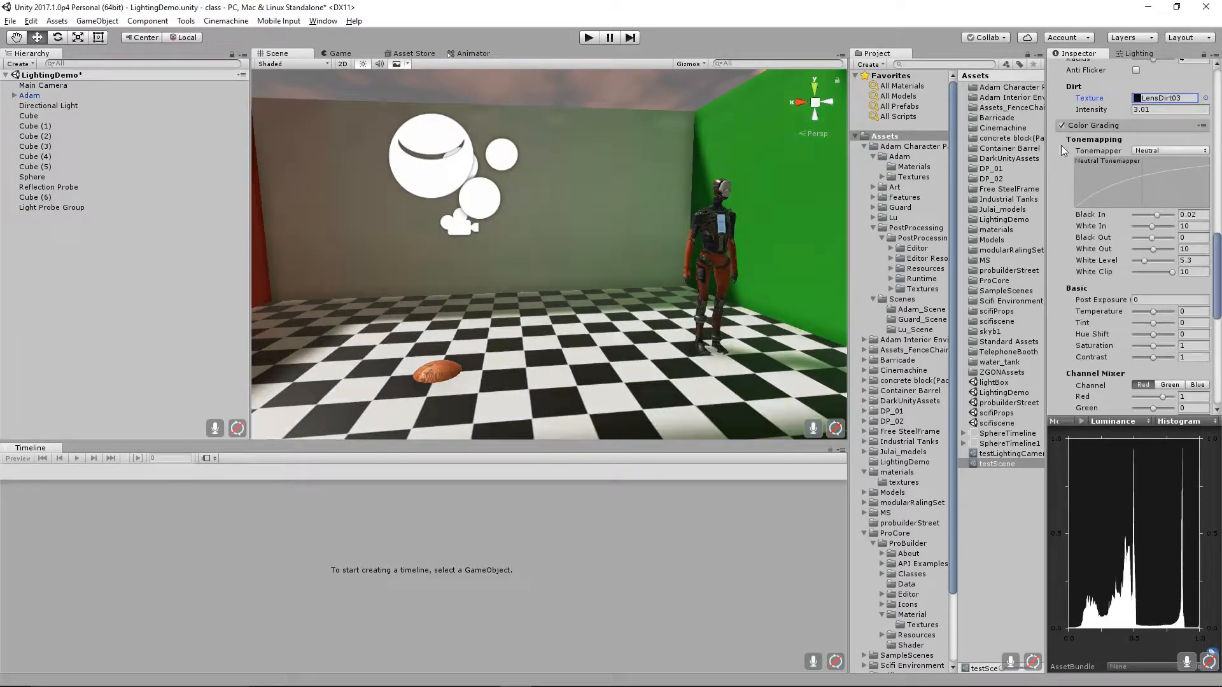
left_click(1143, 150)
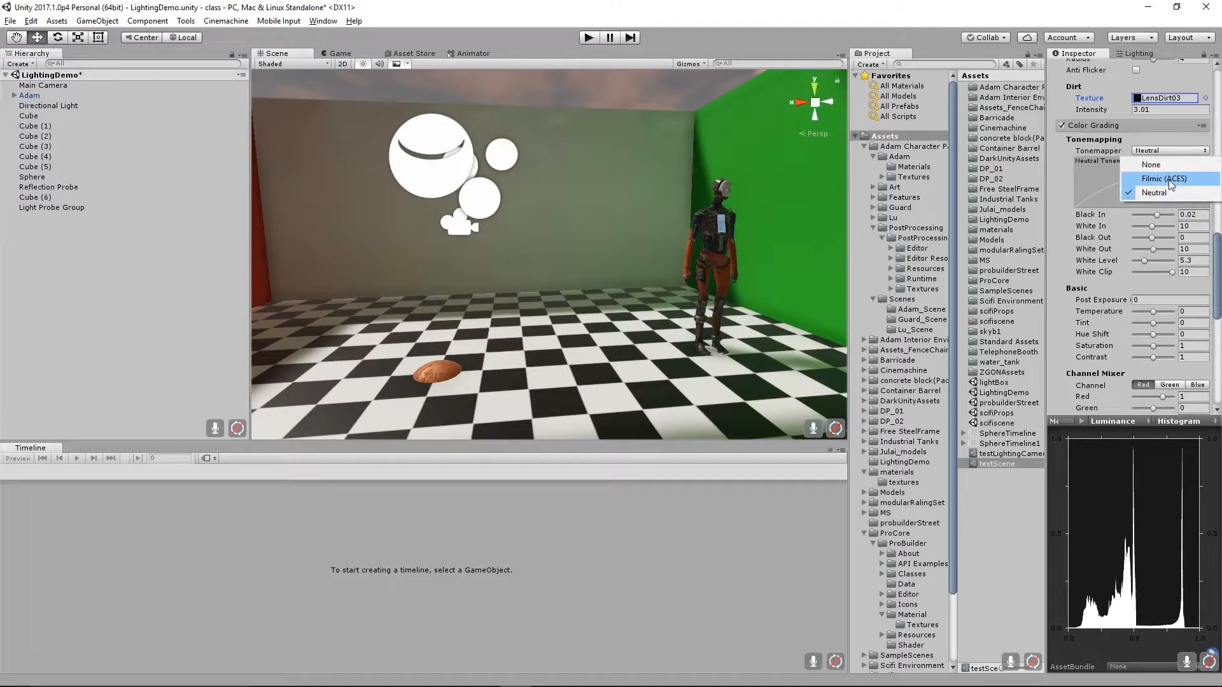
left_click(1171, 179)
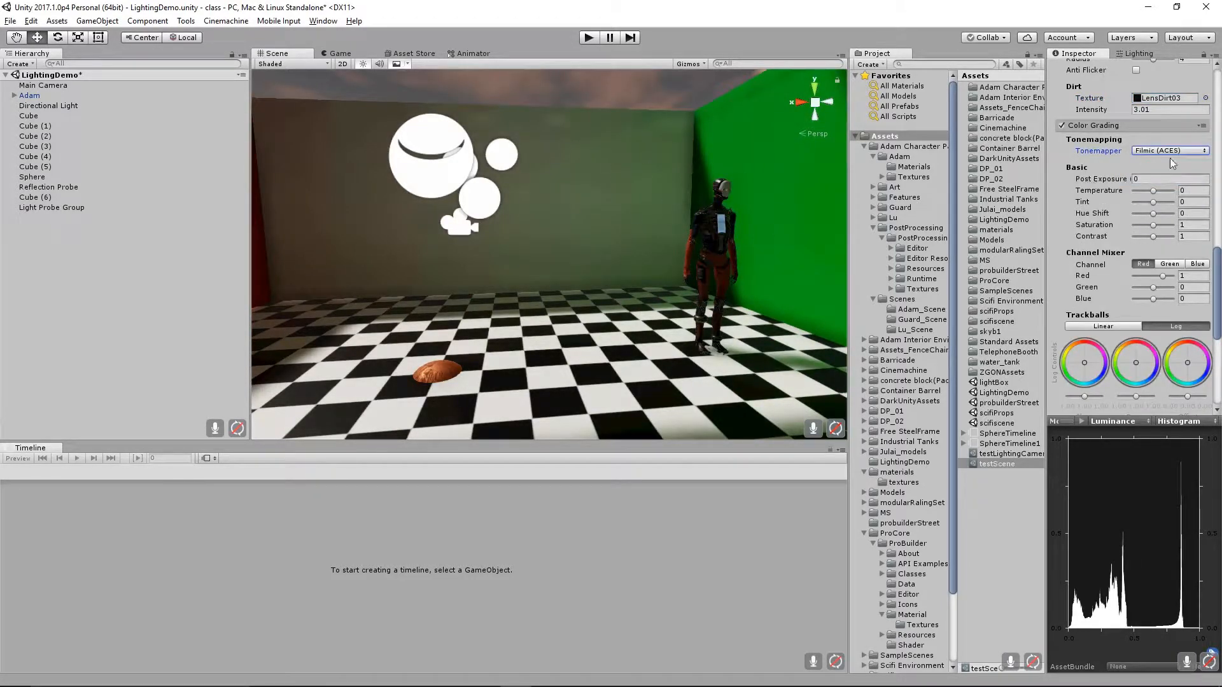
left_click(1162, 153)
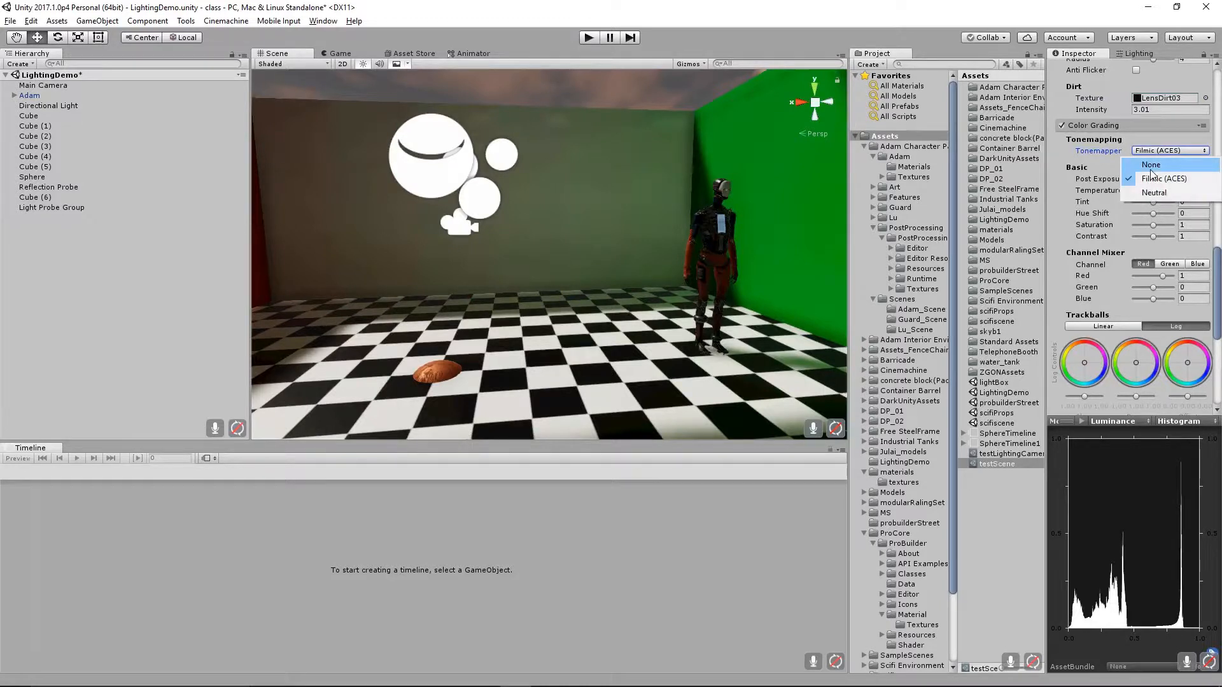
left_click(1153, 170)
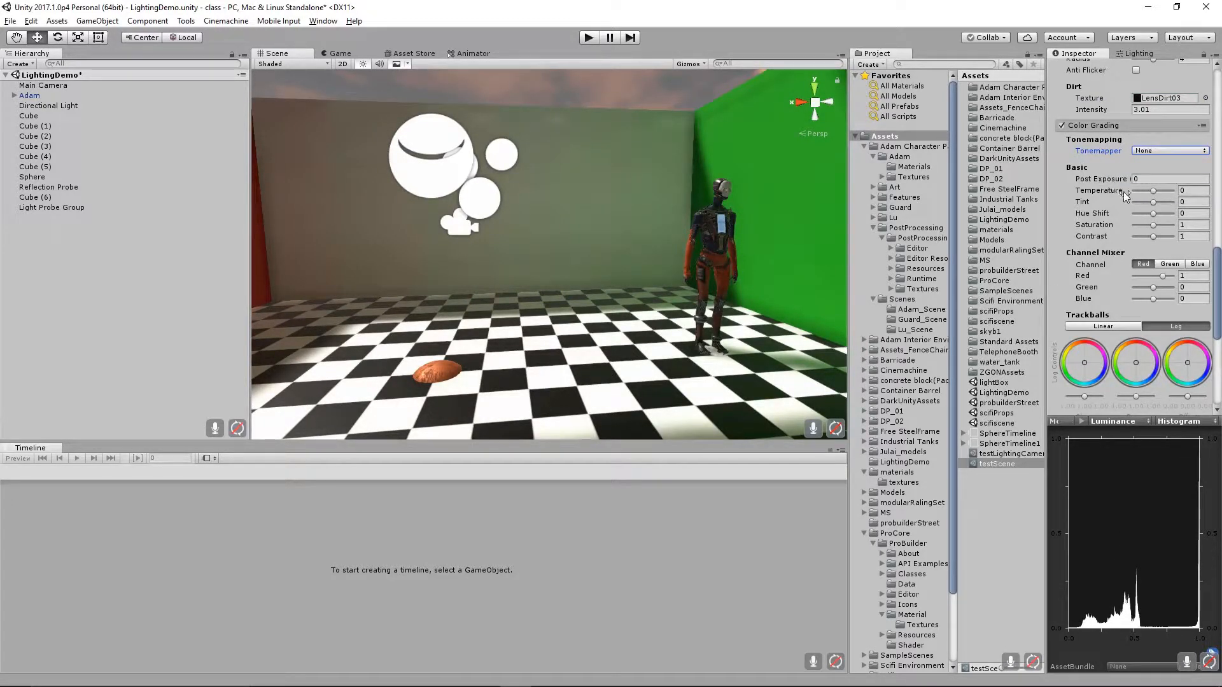
left_click(1062, 126)
left_click(1090, 126)
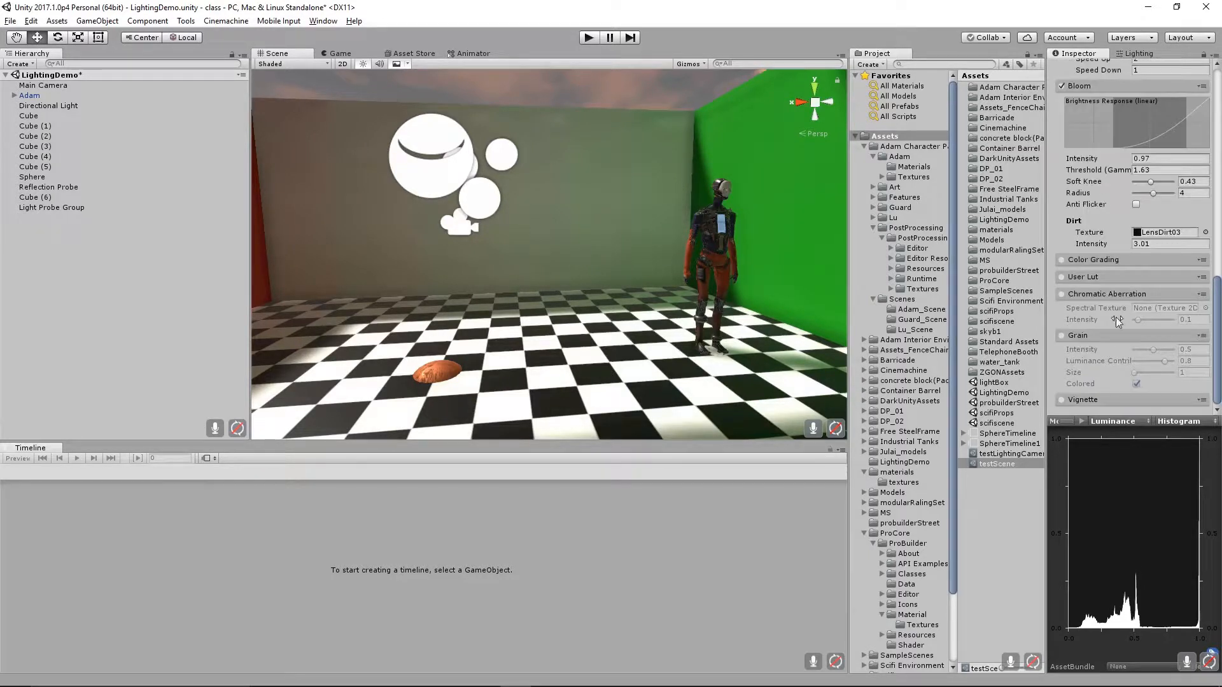
Enable the Vignette effect in the testScene profile and save the scene.
left_click(1060, 400)
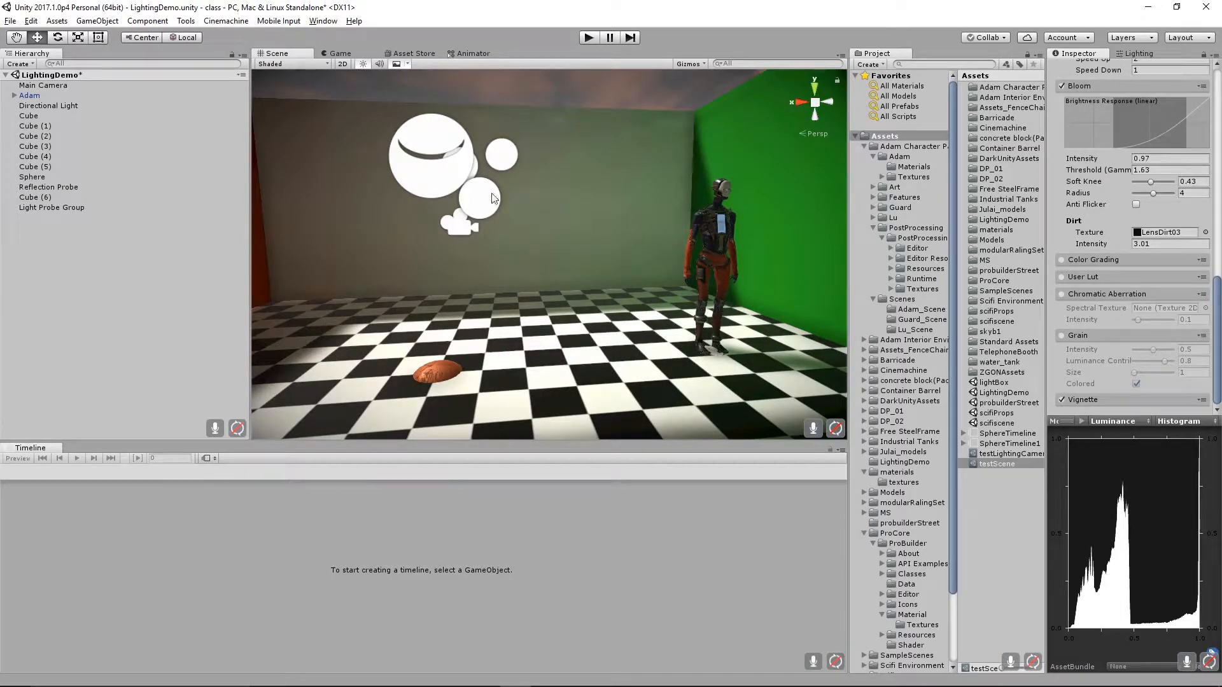
left_click(10, 20)
left_click(29, 71)
Tidy the expanded project folders and open the FirstPersonCharacter Prefabs folder under Standard Assets > Characters.
left_click(864, 147)
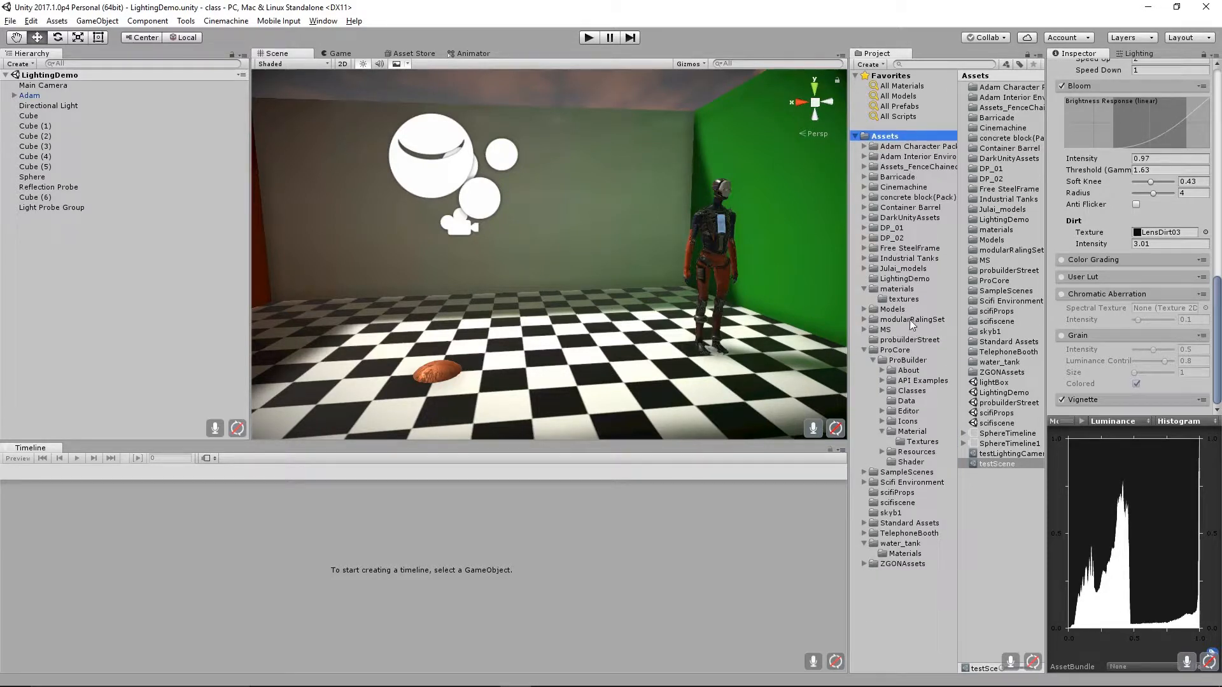
left_click(865, 350)
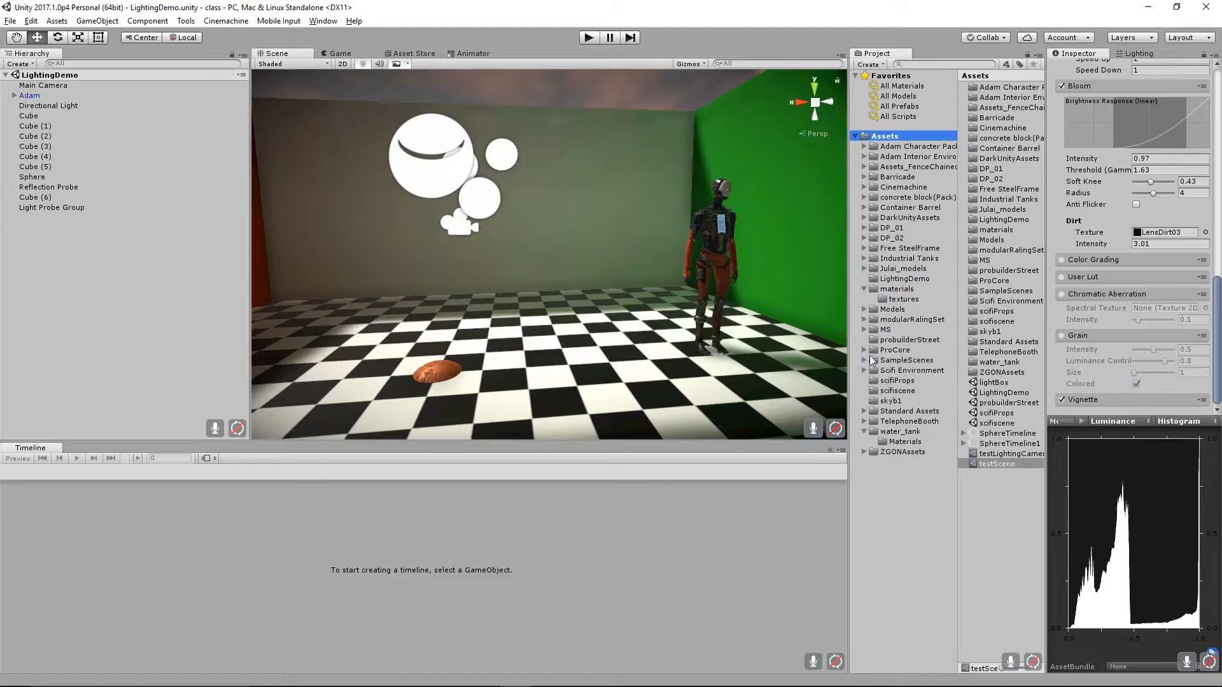
left_click(864, 411)
scroll(919, 378, "down", 3)
left_click(904, 393)
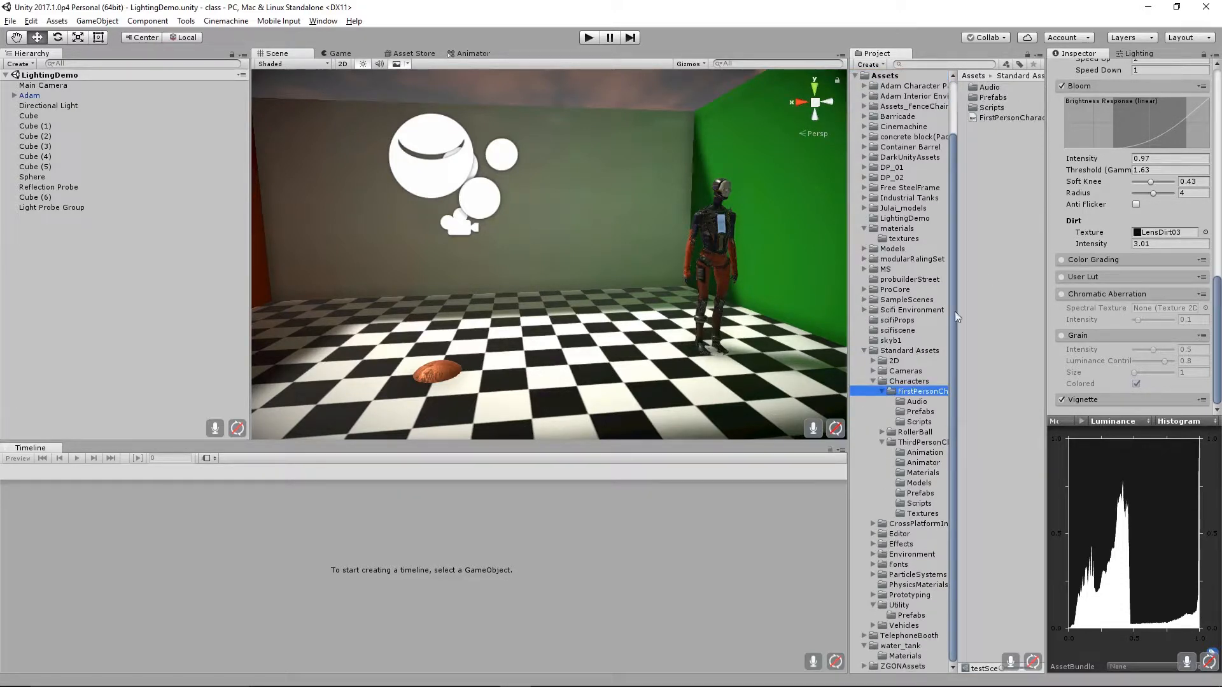
left_click(919, 412)
left_click(964, 87)
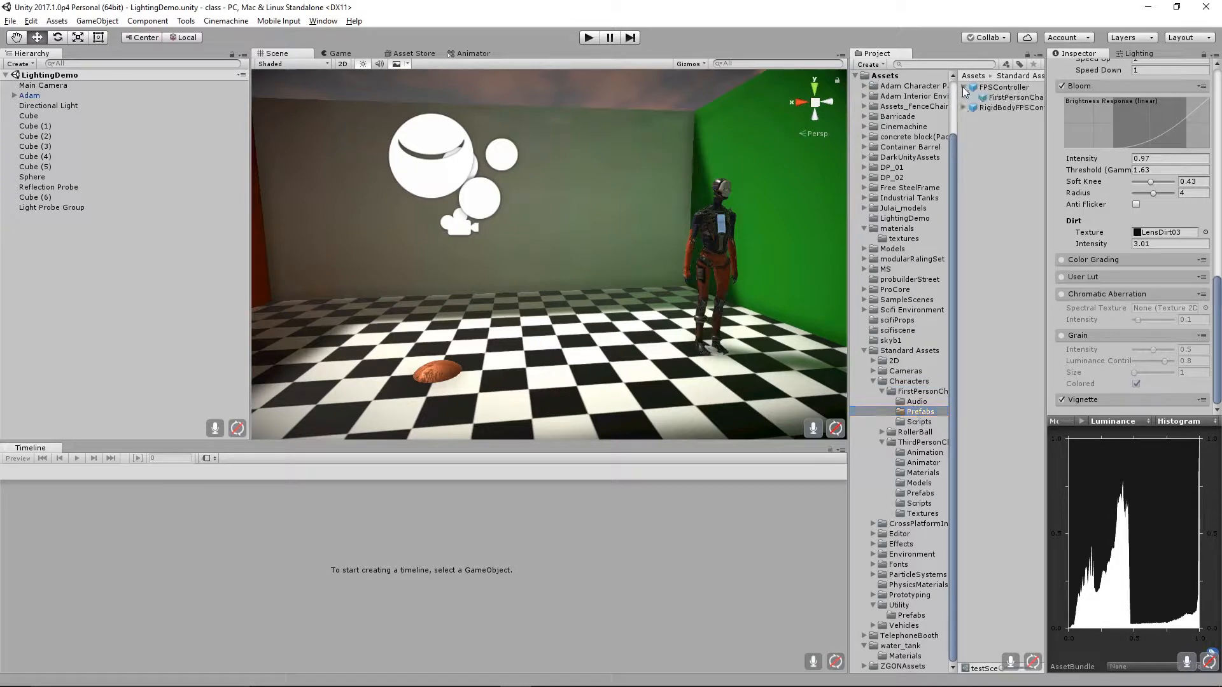
Place the FPSController prefab in the room, lift it clear of the checkered floor, and deactivate the Main Camera.
left_click(980, 87)
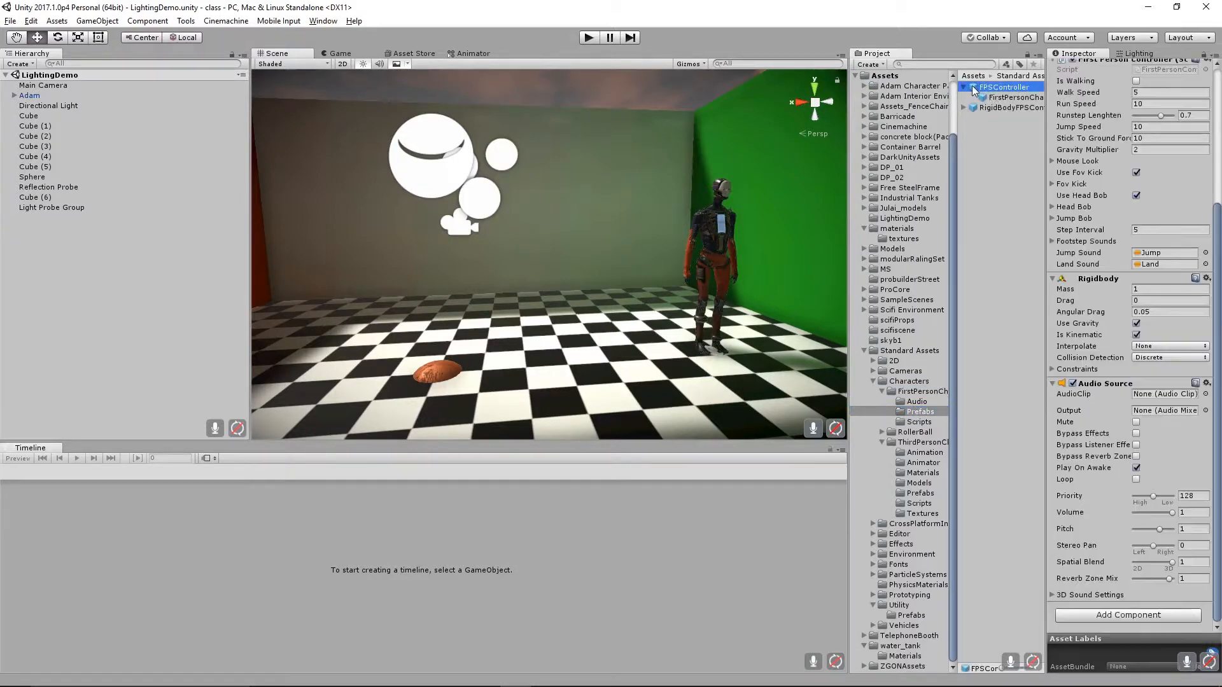
left_click_drag(980, 86, 589, 287)
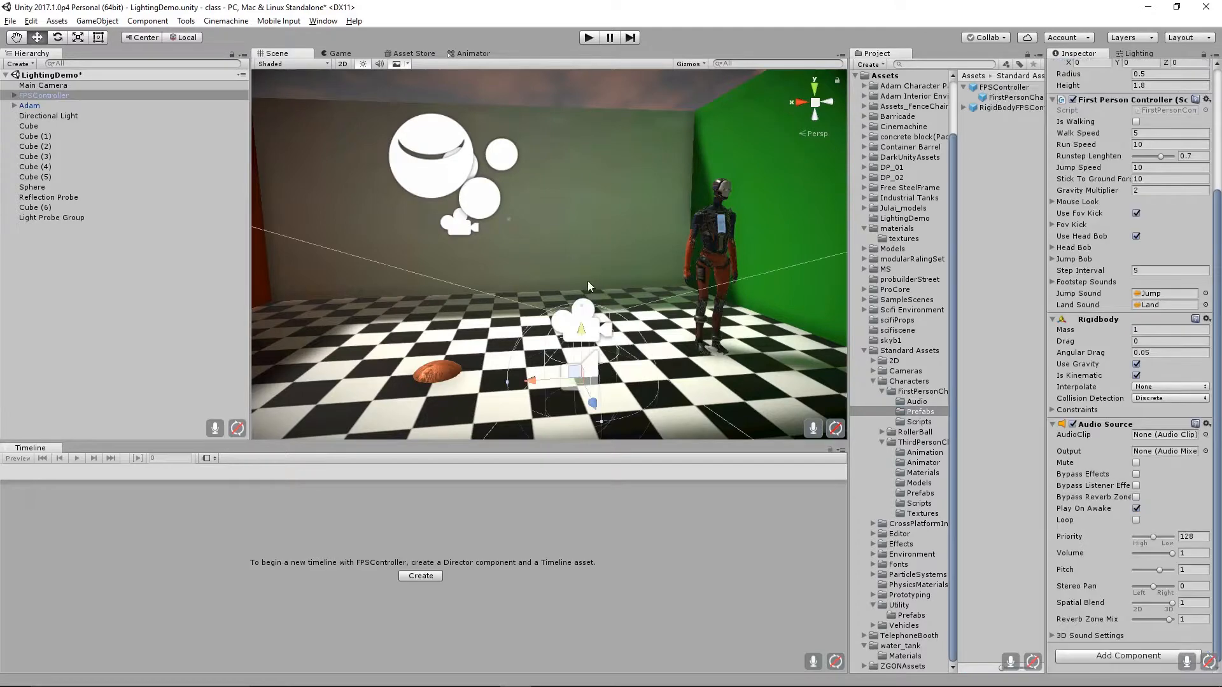
left_click_drag(586, 335, 631, 323)
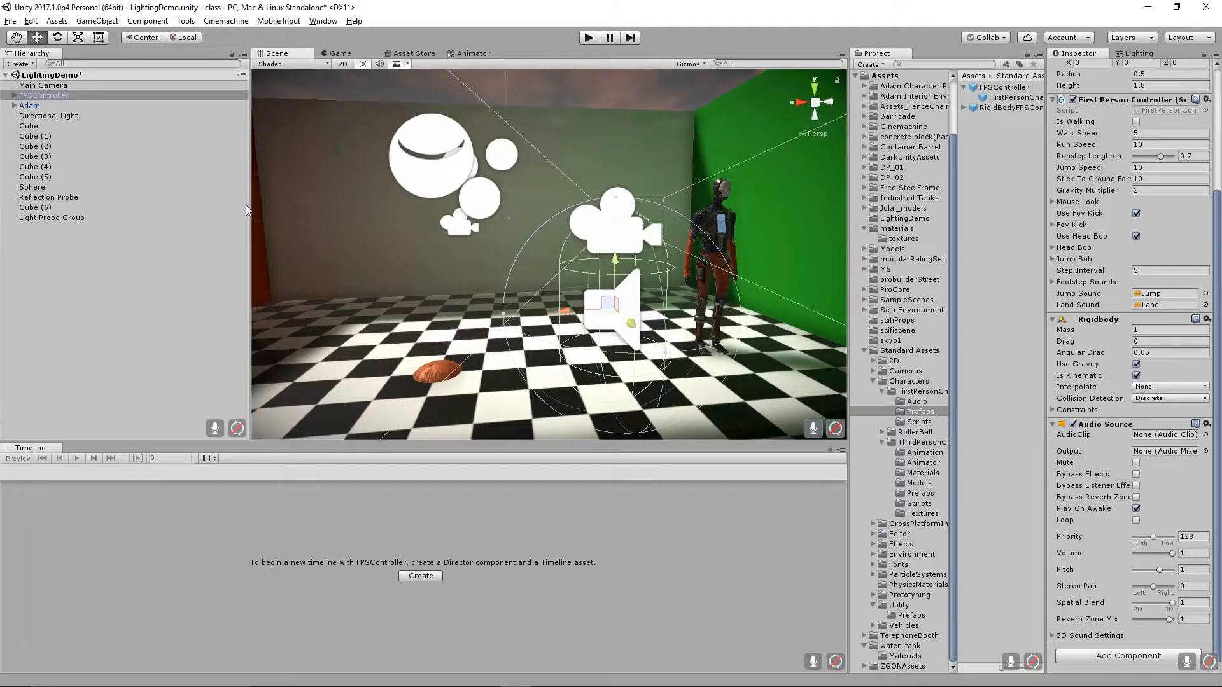
left_click(42, 85)
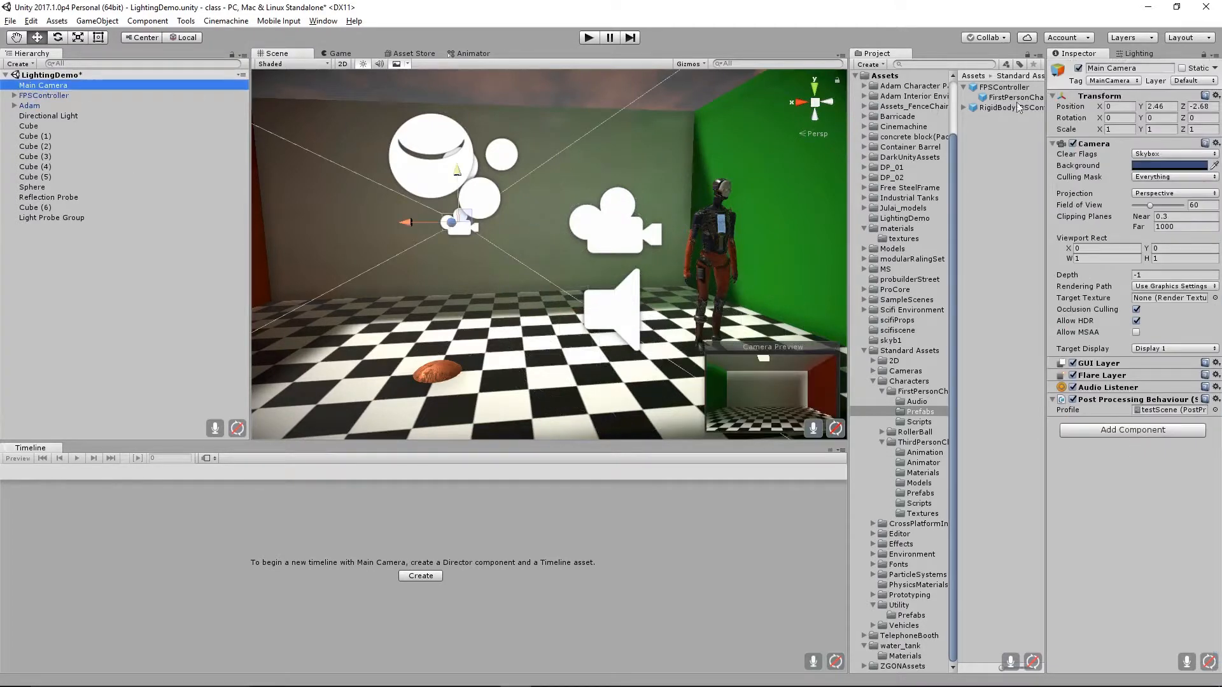
left_click(1078, 68)
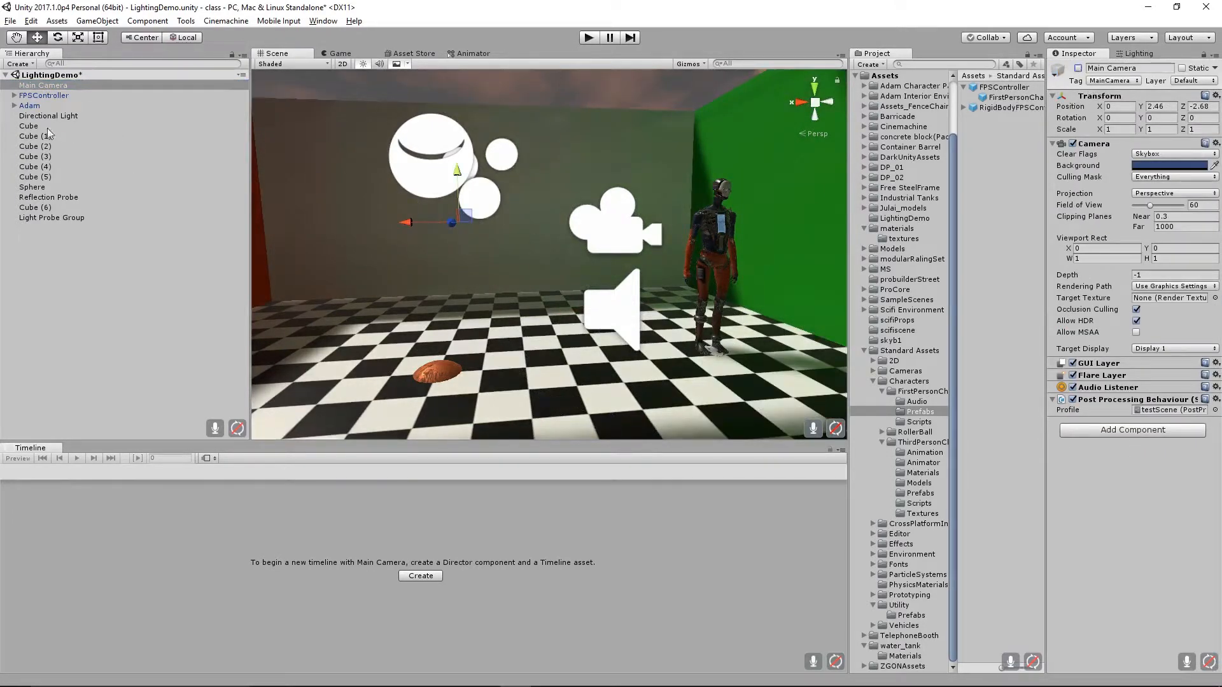
Add a Post-Processing Behaviour component to the FPSController's FirstPersonCharacter camera and assign it the testScene profile.
left_click(14, 95)
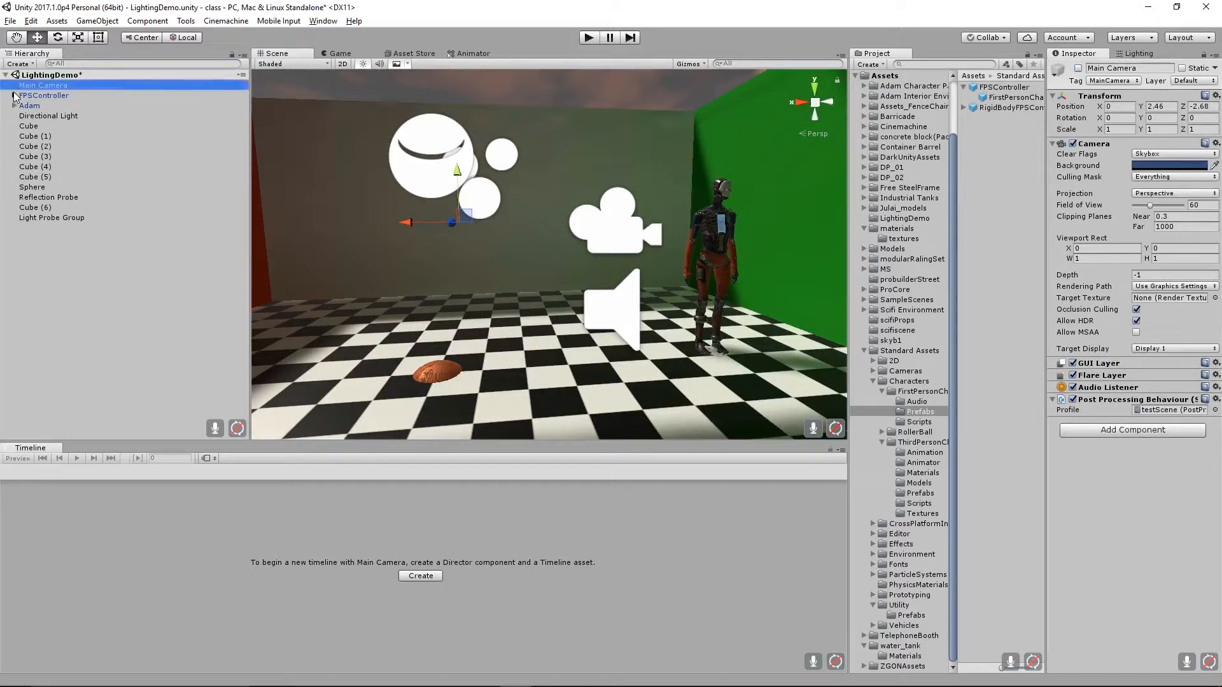
left_click(65, 107)
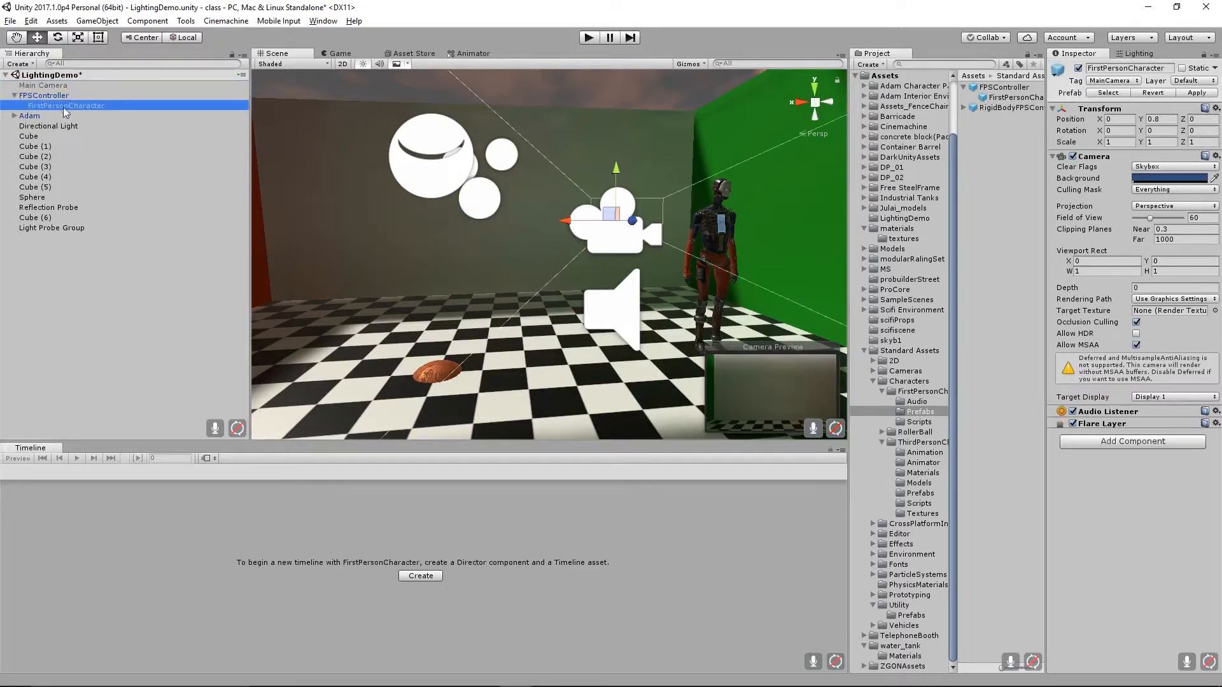
left_click(1100, 443)
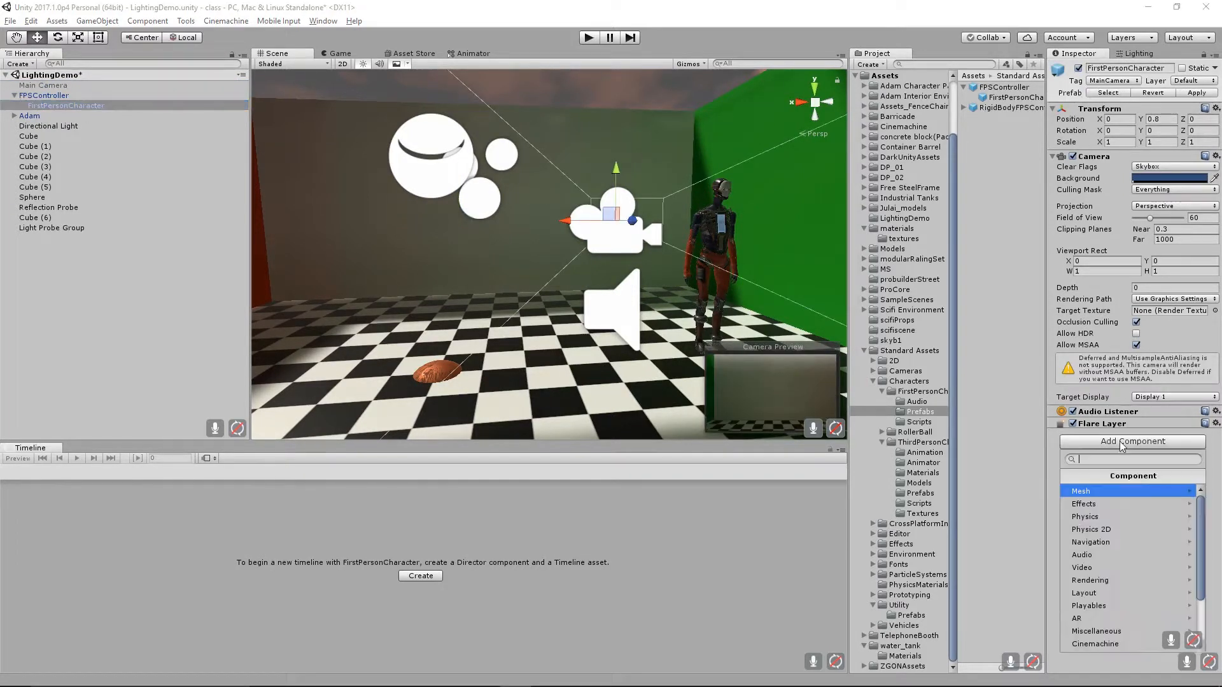
left_click(1106, 502)
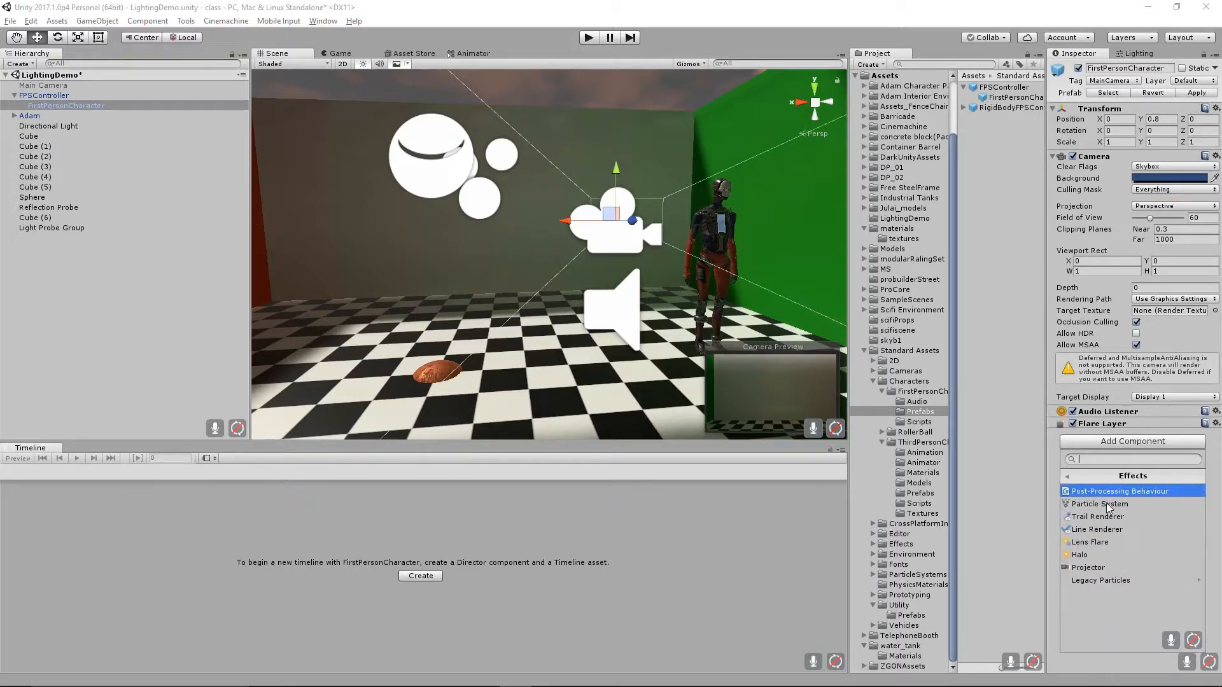
left_click(1124, 491)
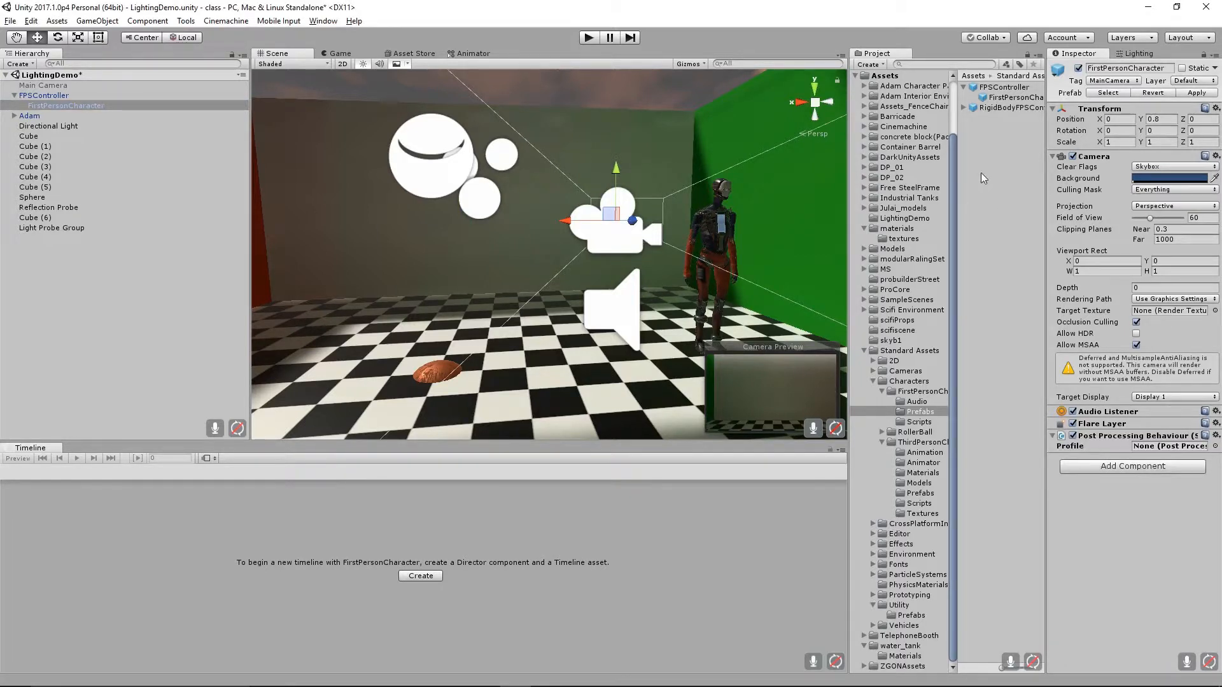
left_click(884, 76)
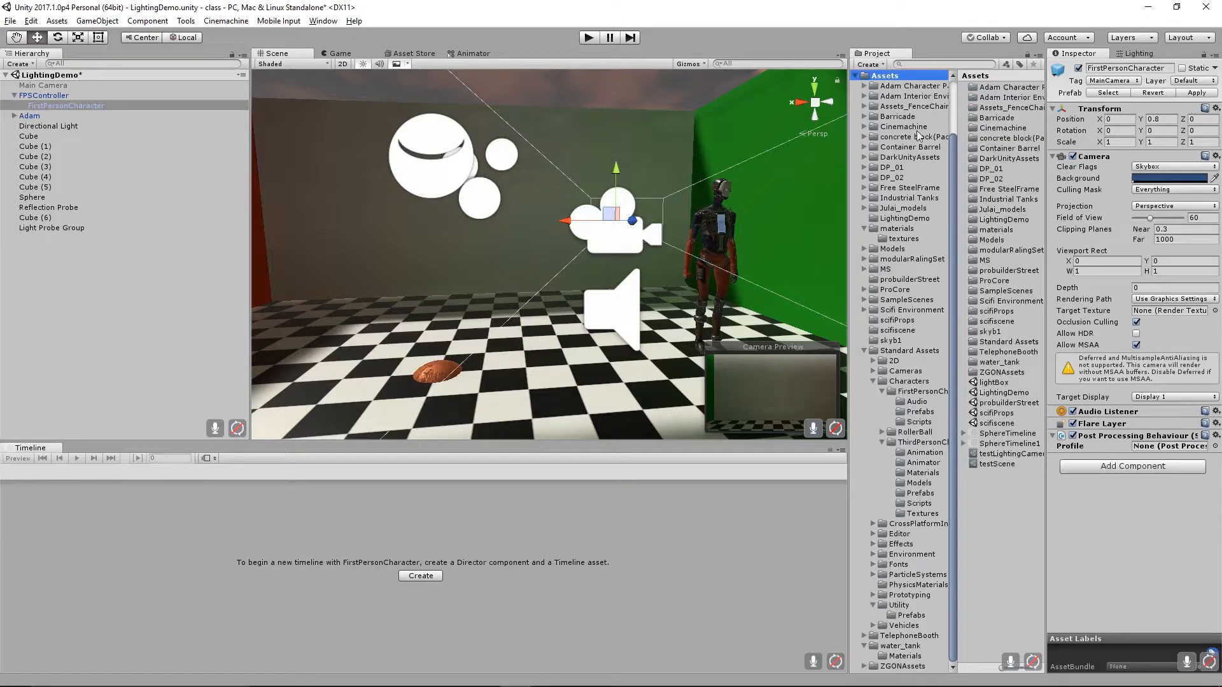
left_click_drag(995, 467, 1173, 450)
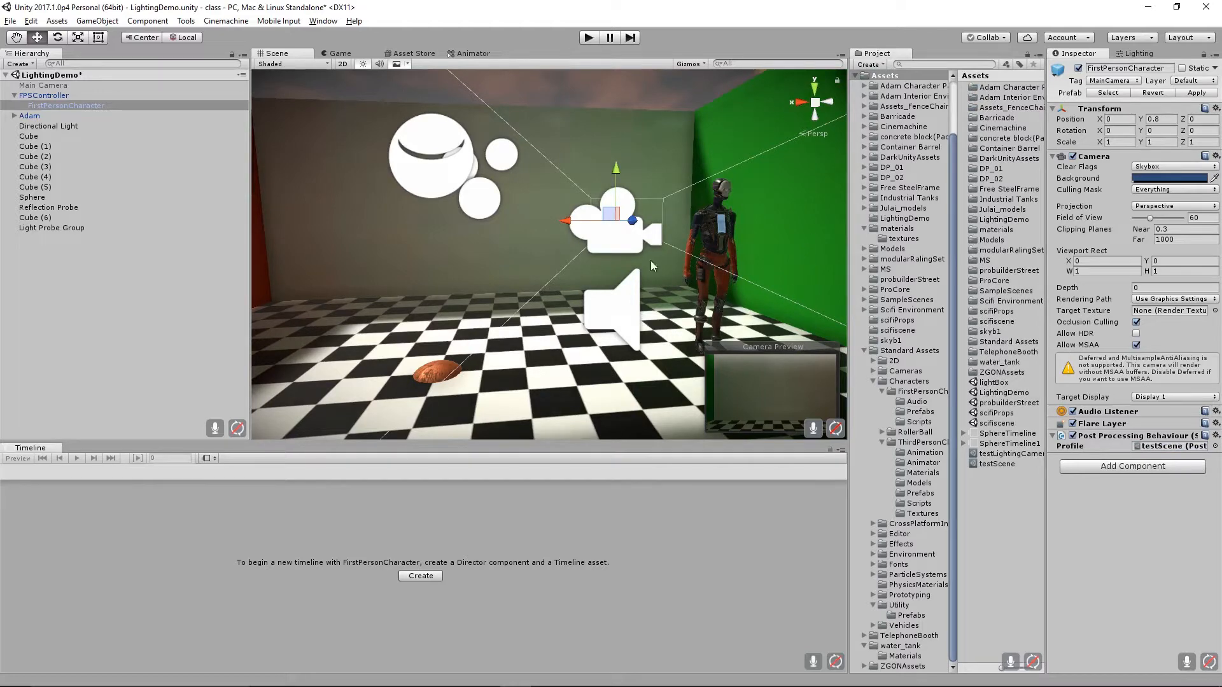
Play the scene and walk the first-person controller along the pale wall to the green wall to examine the post-processed lighting.
left_click(587, 38)
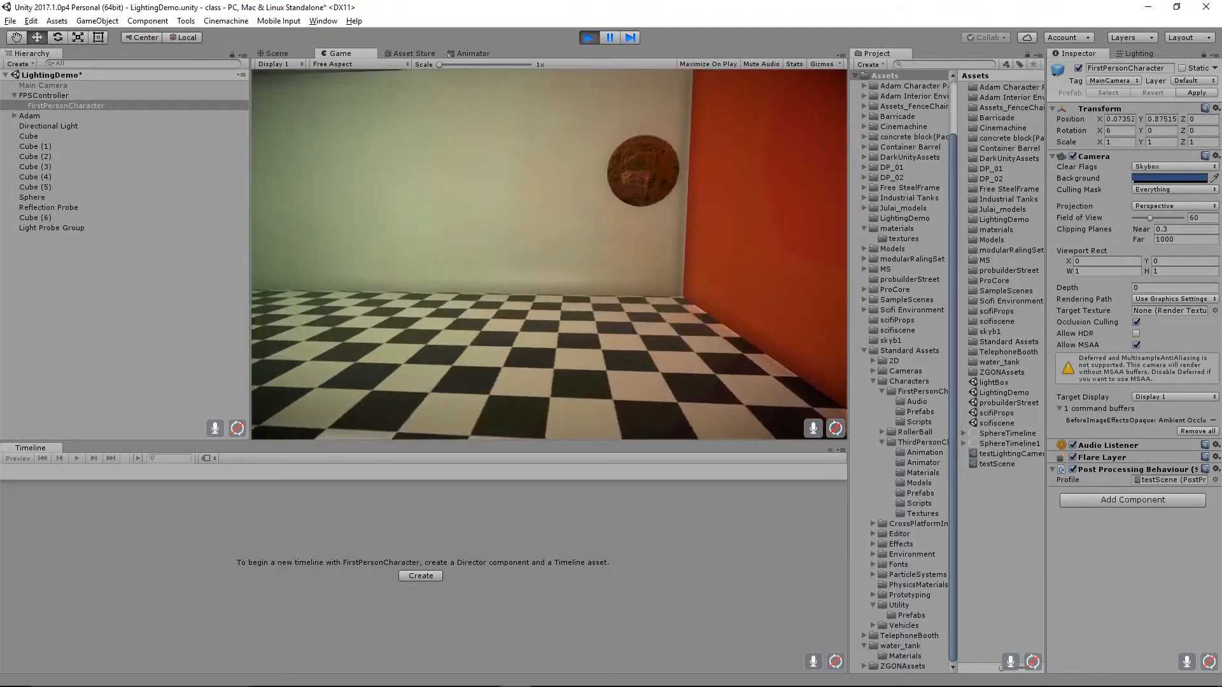
key("w")
key("s")
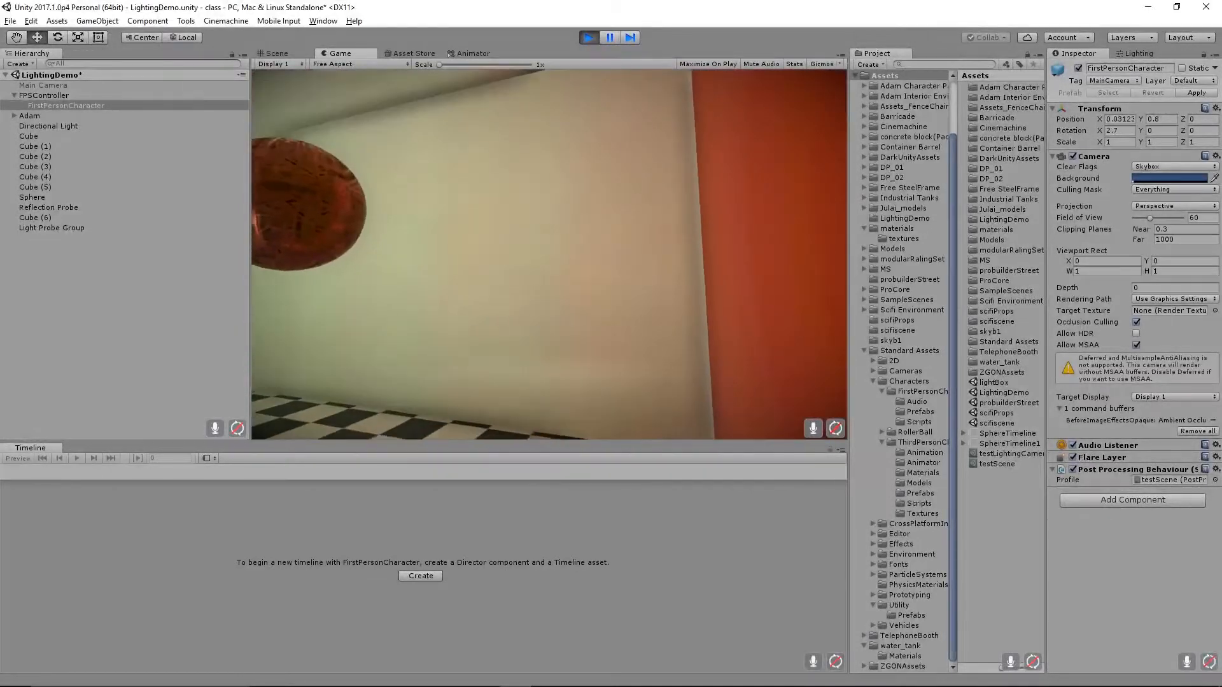
key("w")
key("w")
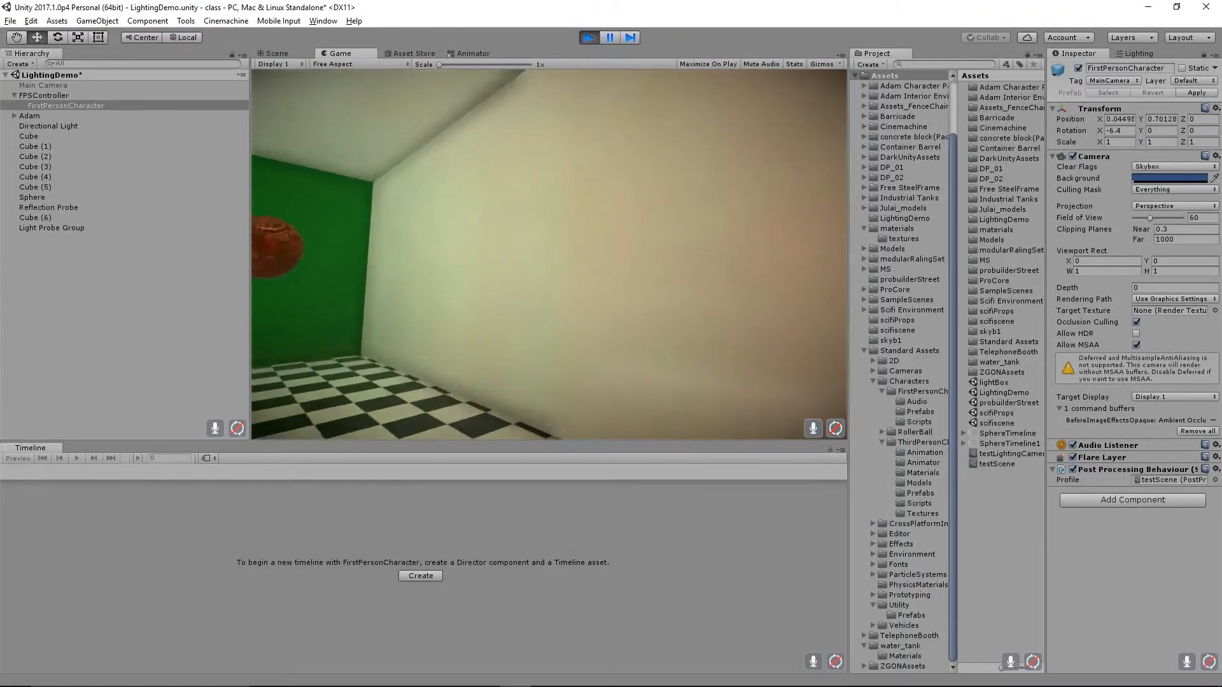
key("w")
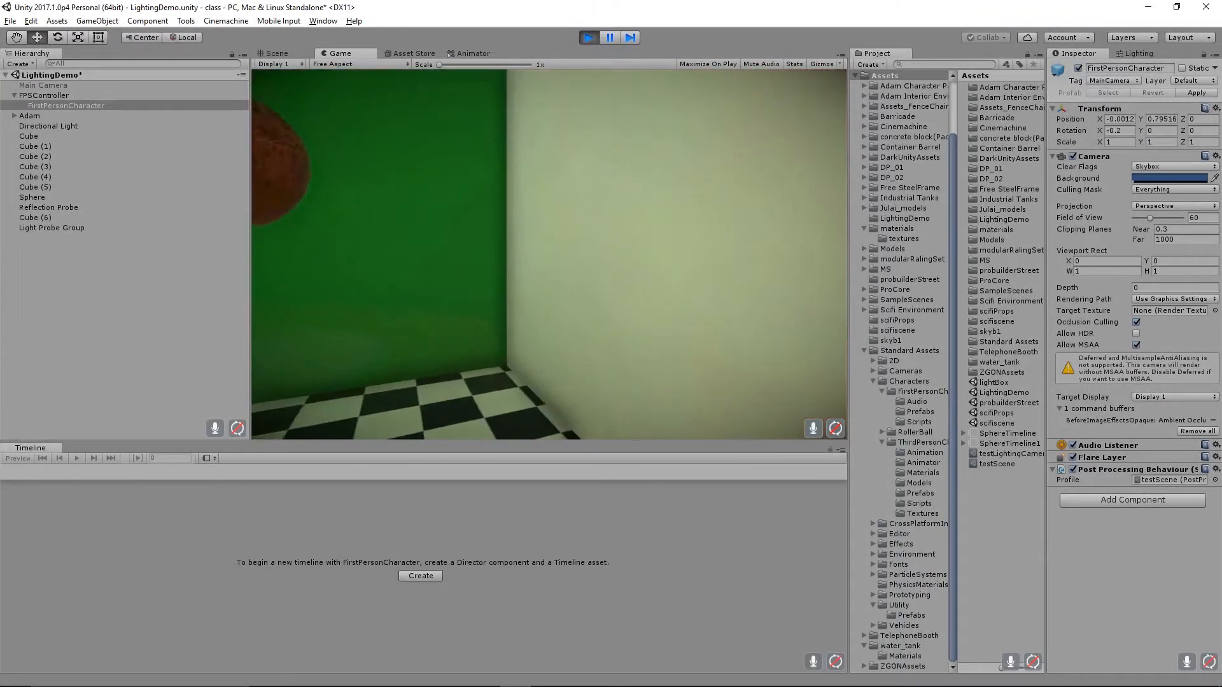
key("w")
key("w")
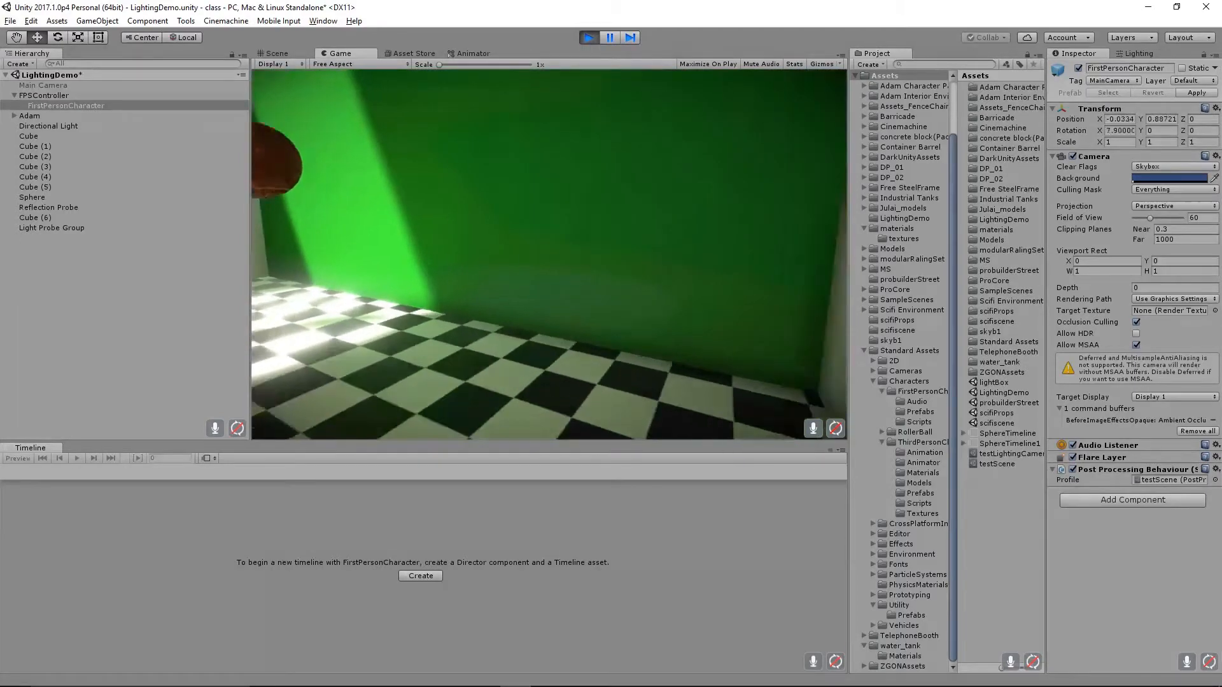
key("a")
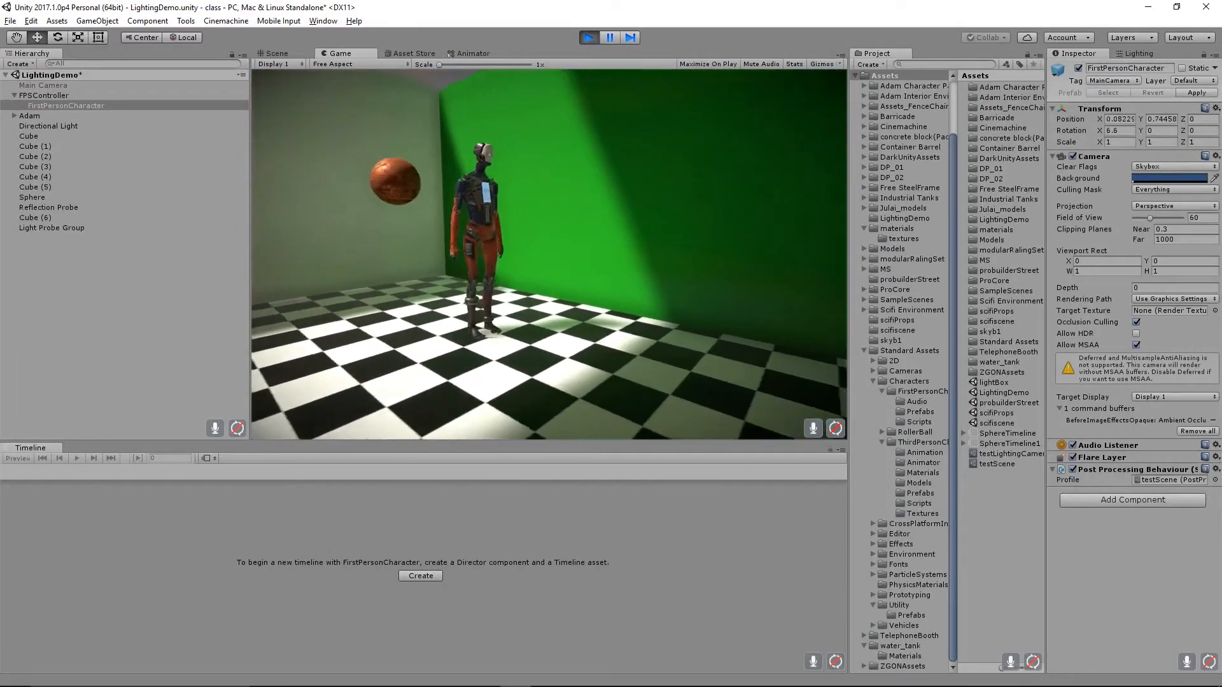
Walk up to the Adam character and around it to examine its shading and the sunlit floor up close.
key("w")
key("s")
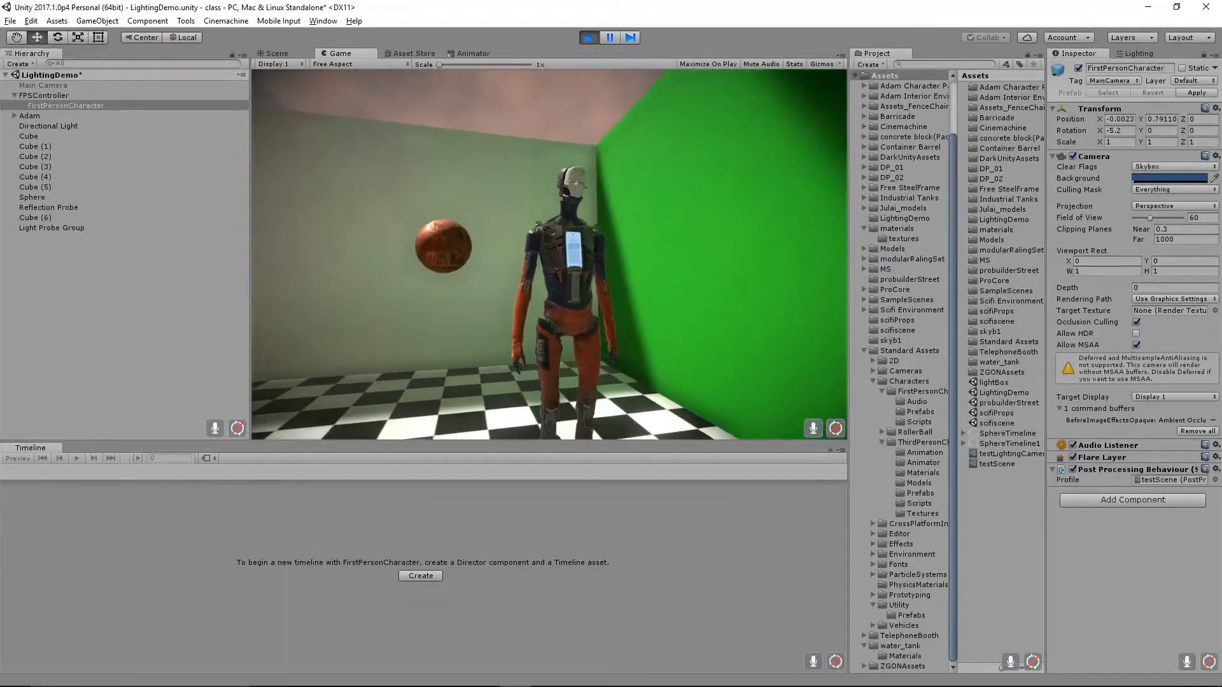
key("d")
key("w")
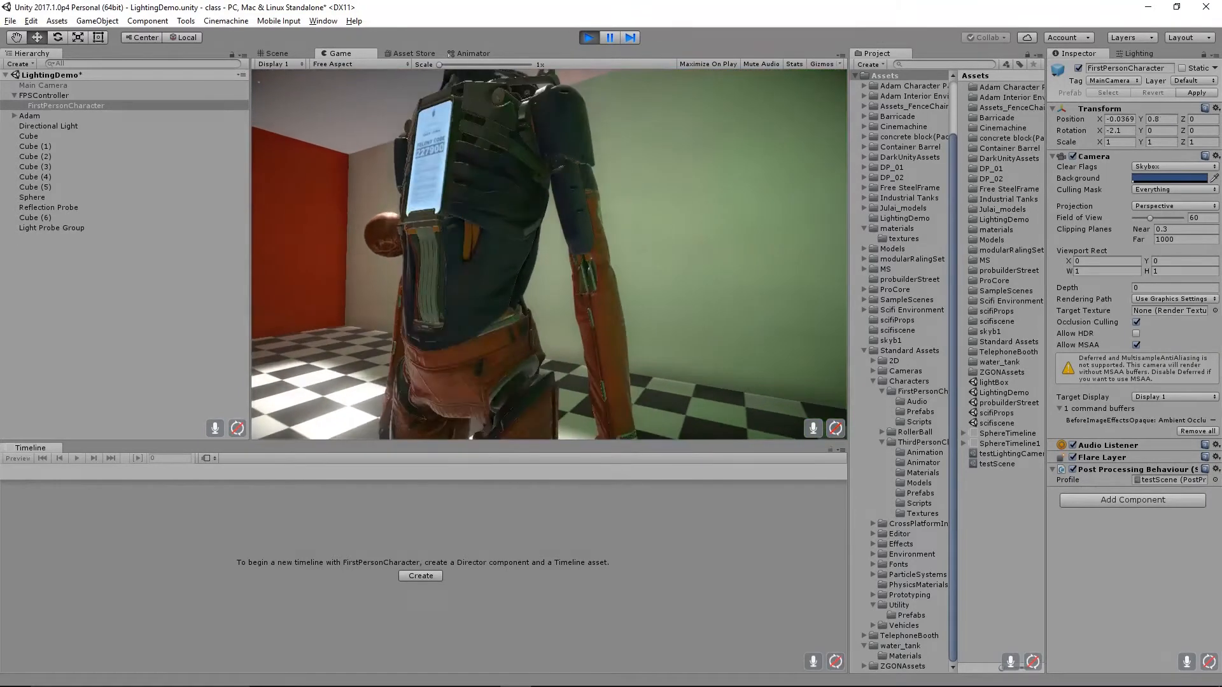
key("a")
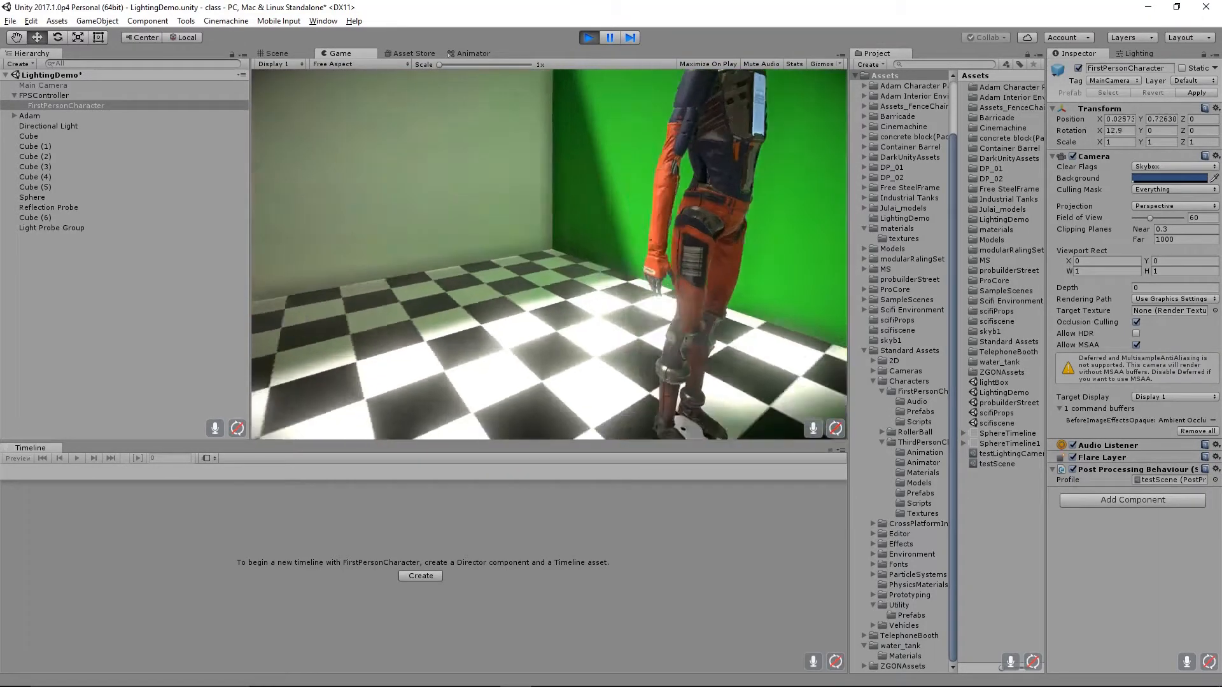
key("a")
Walk across to the red wall and examine the reflective sphere, the colour bleeding and the corner shading there.
key("w")
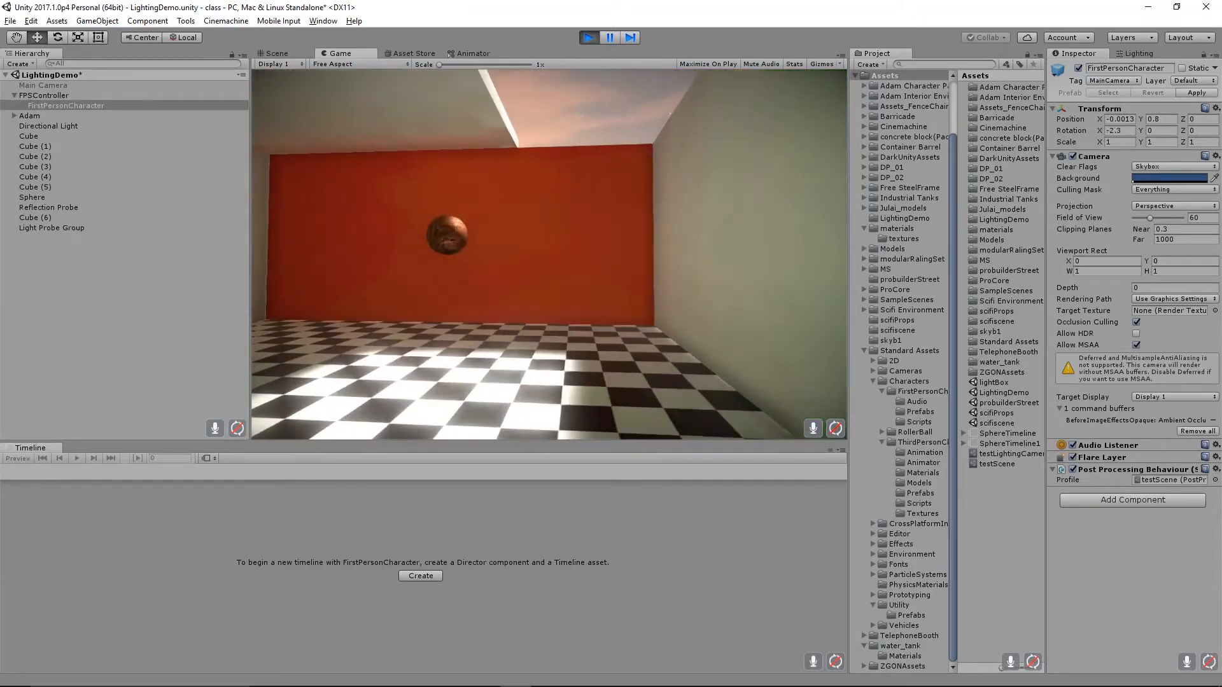
key("w")
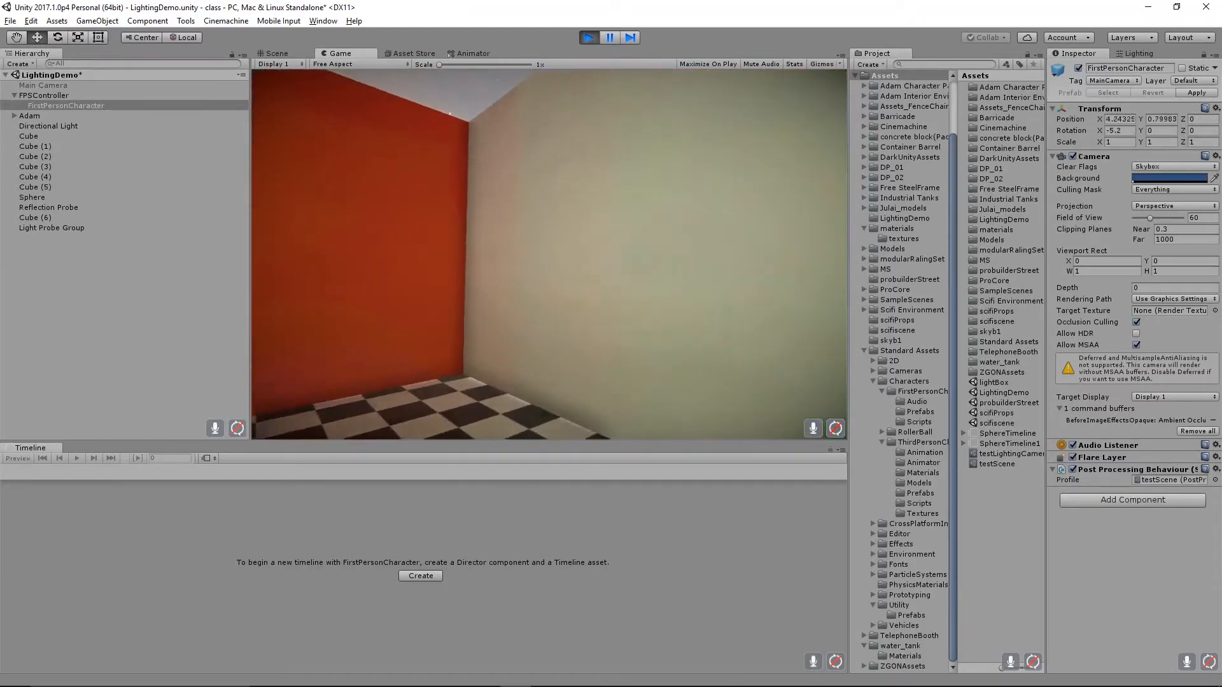
key("w")
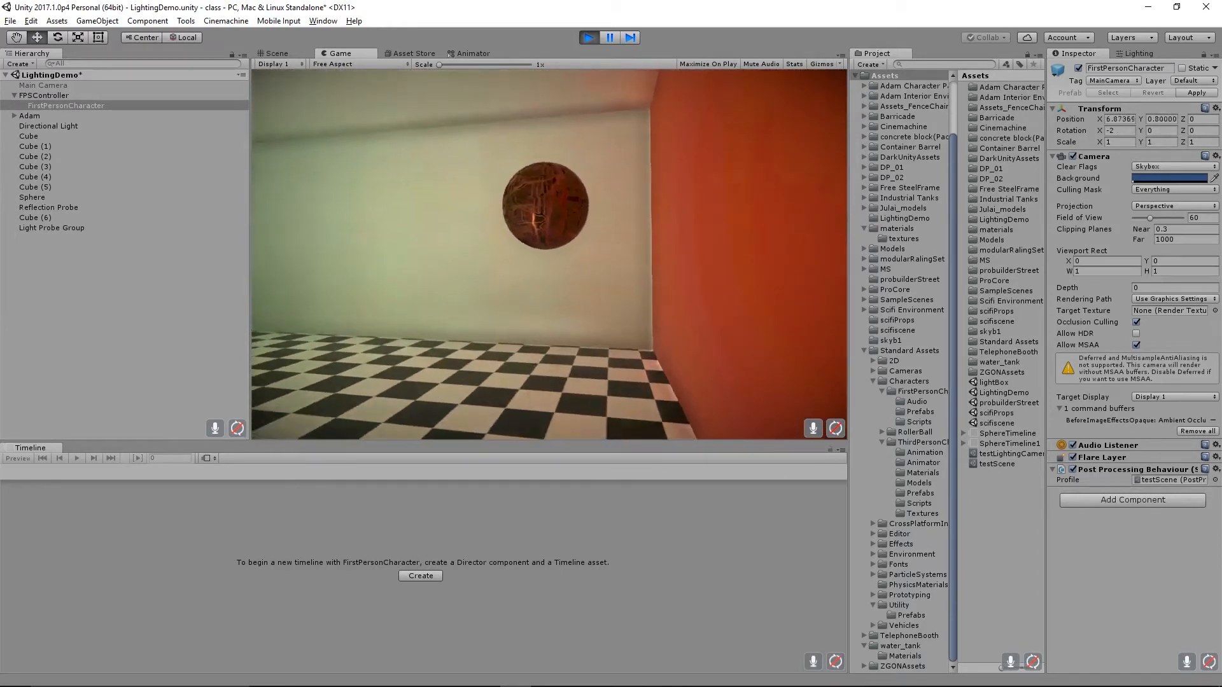
key("a")
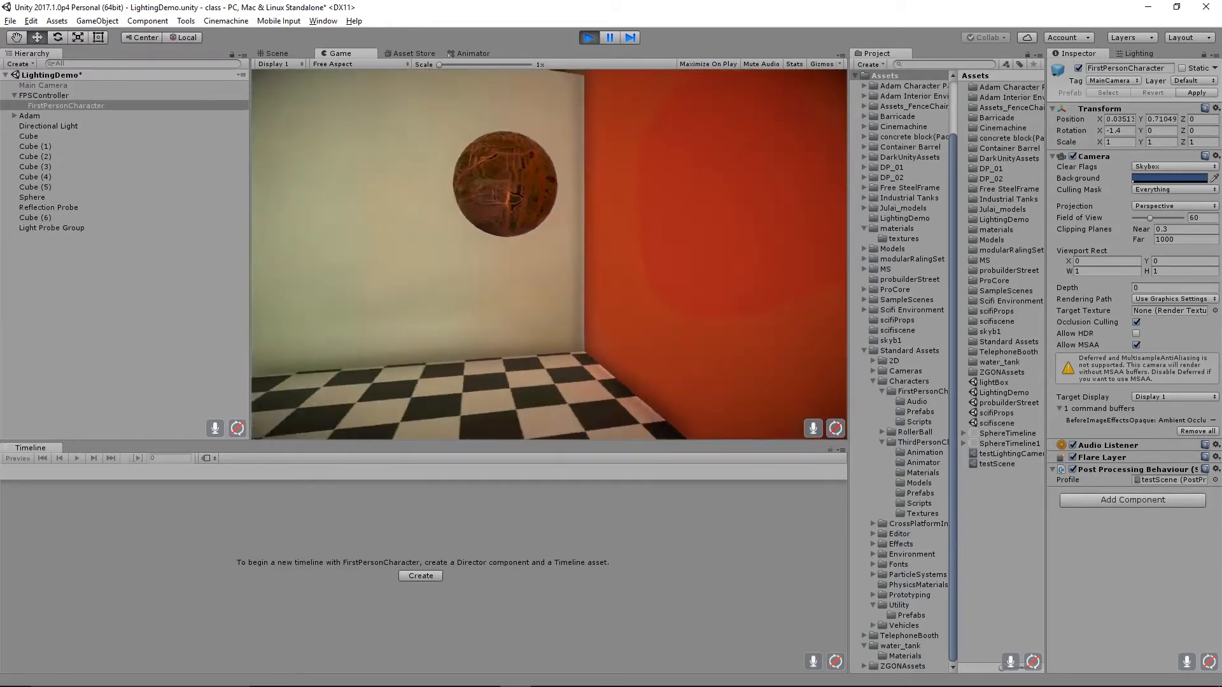
key("w")
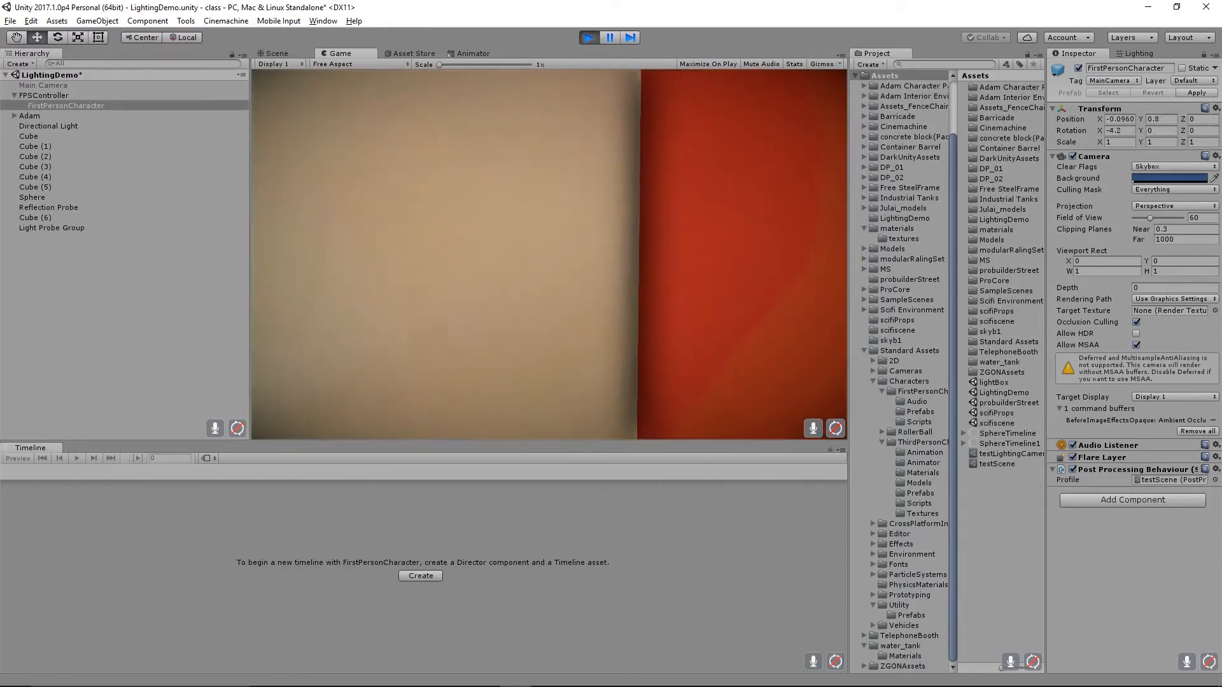
key("s")
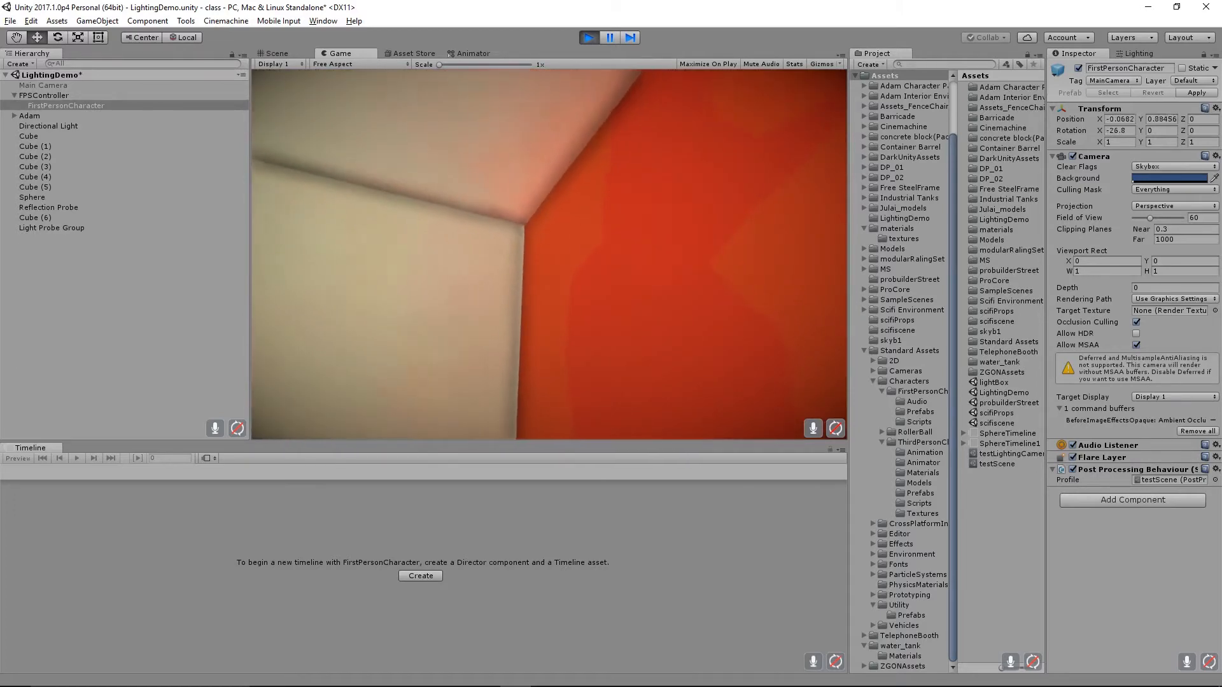
key("w")
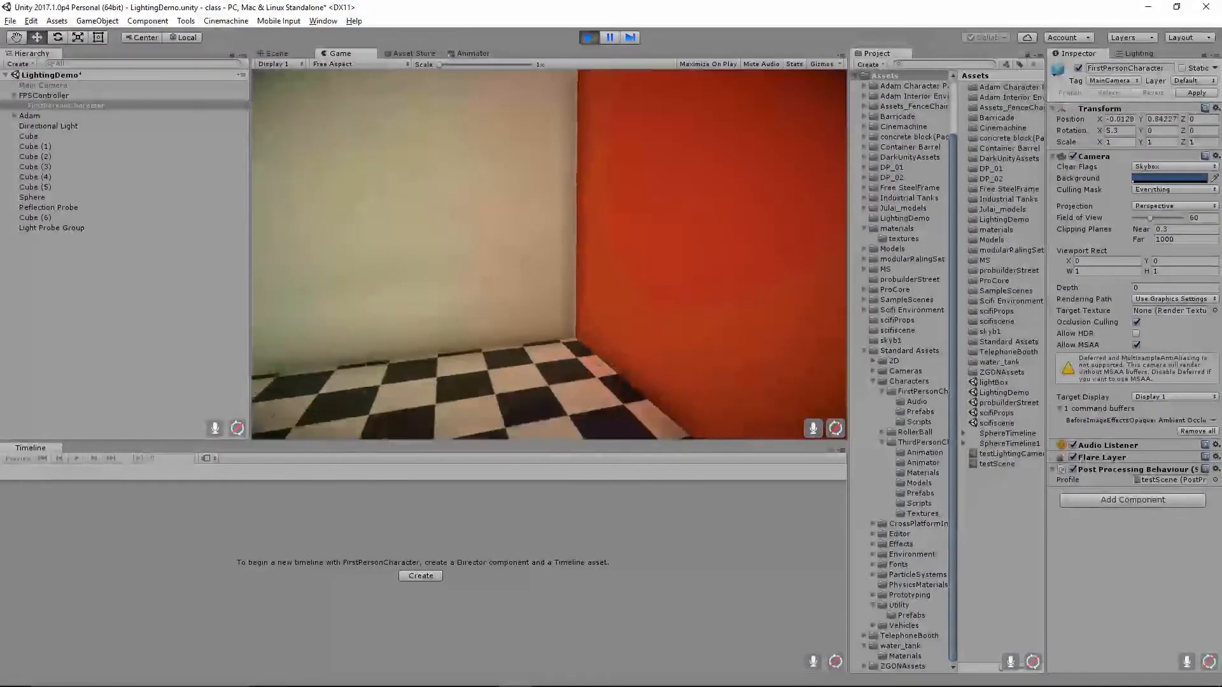
key("s")
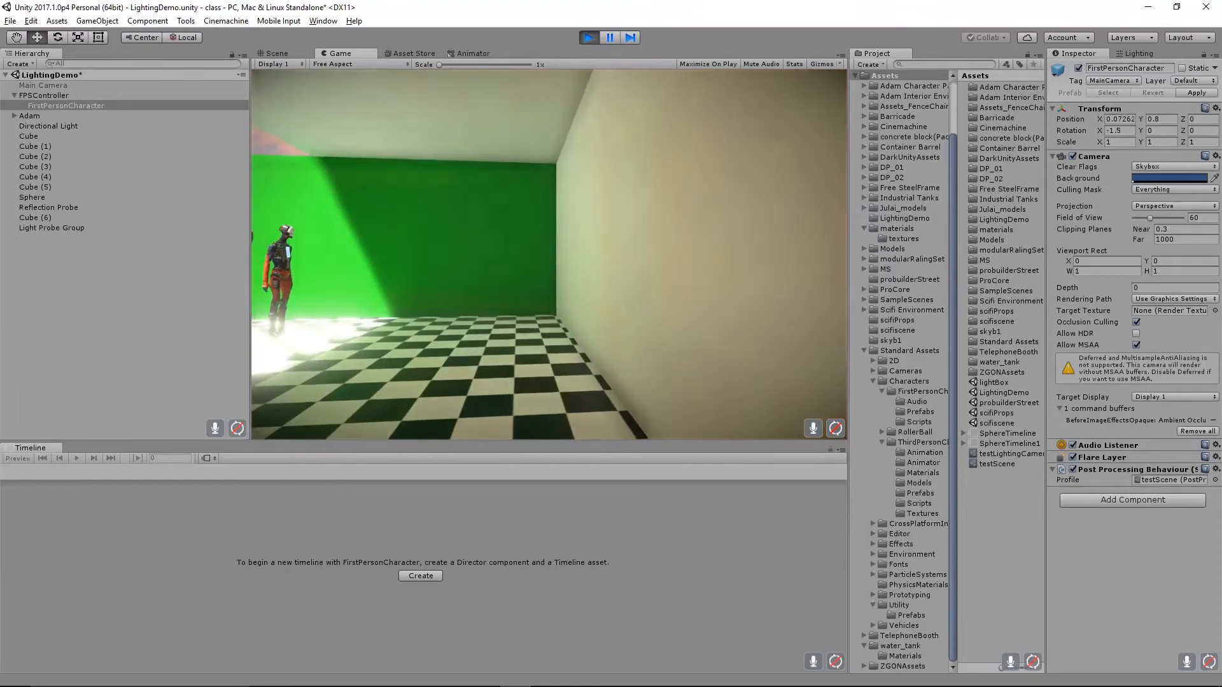
Walk back toward Adam, look over the whole room and the open ceiling, and stop play mode.
key("w")
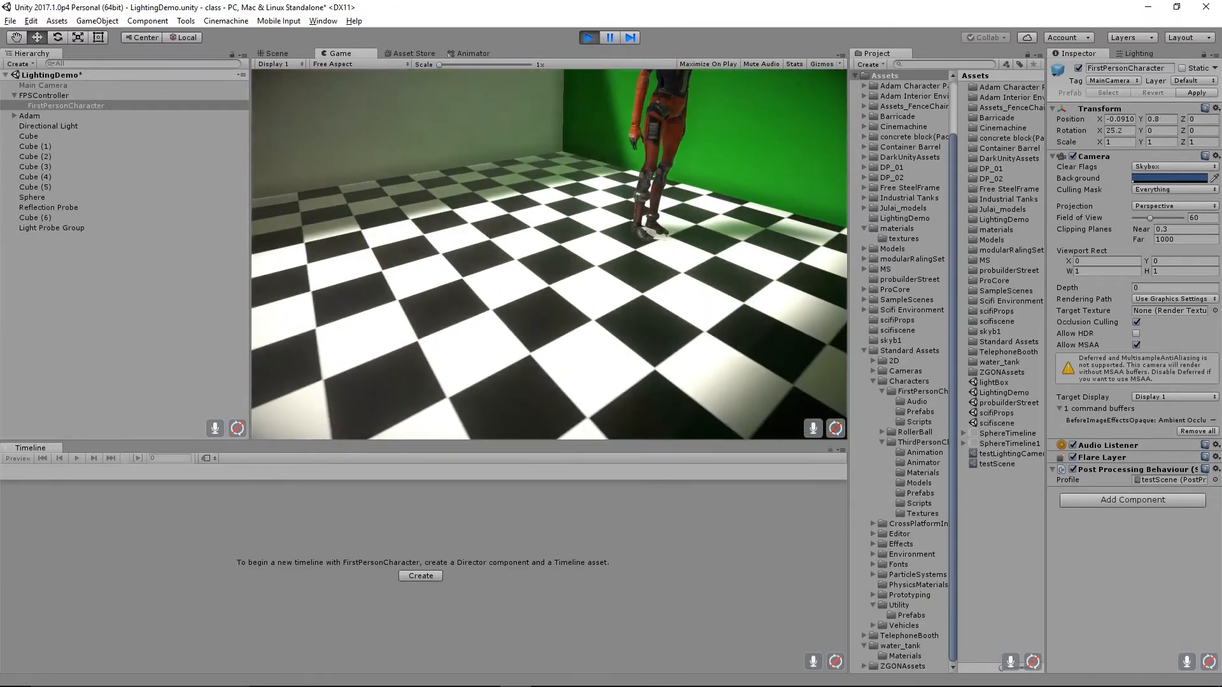
key("s")
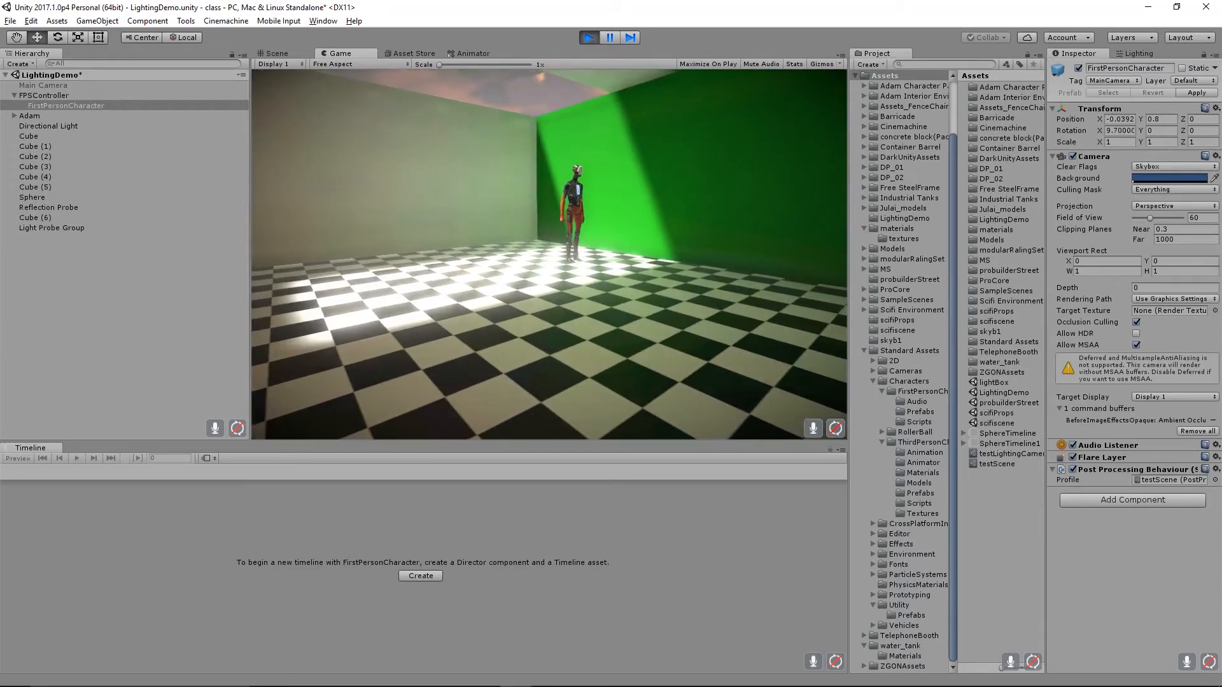
key("d")
key("w")
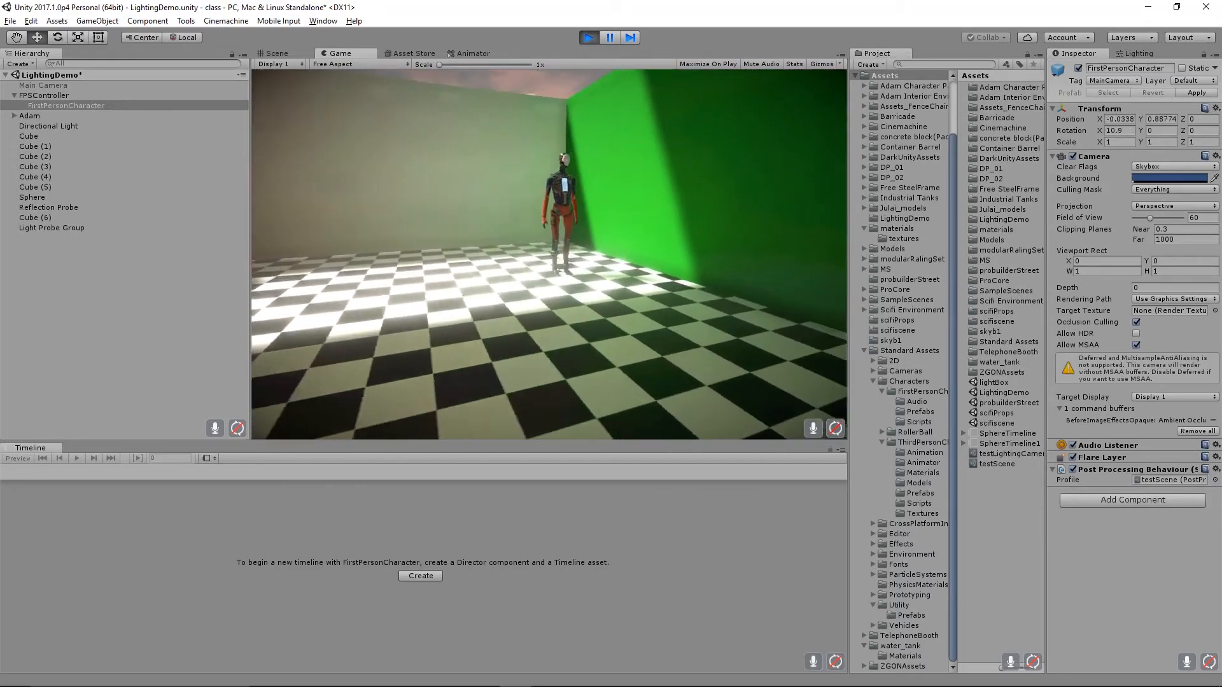
key("s")
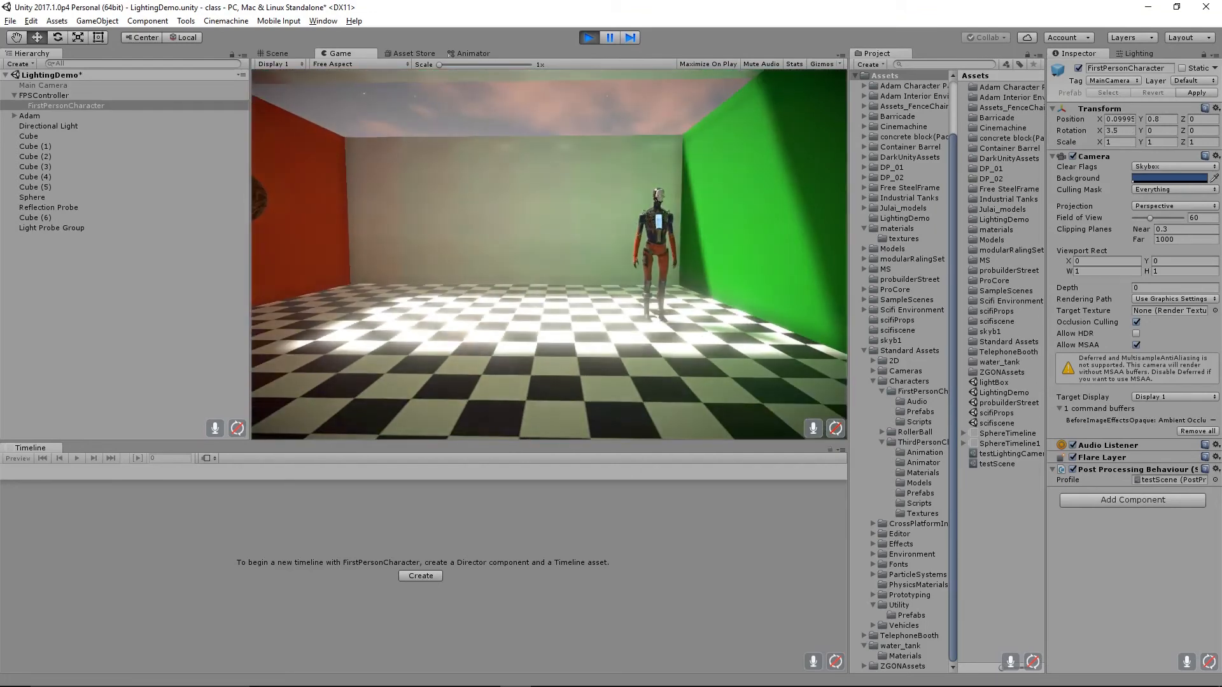
key("d")
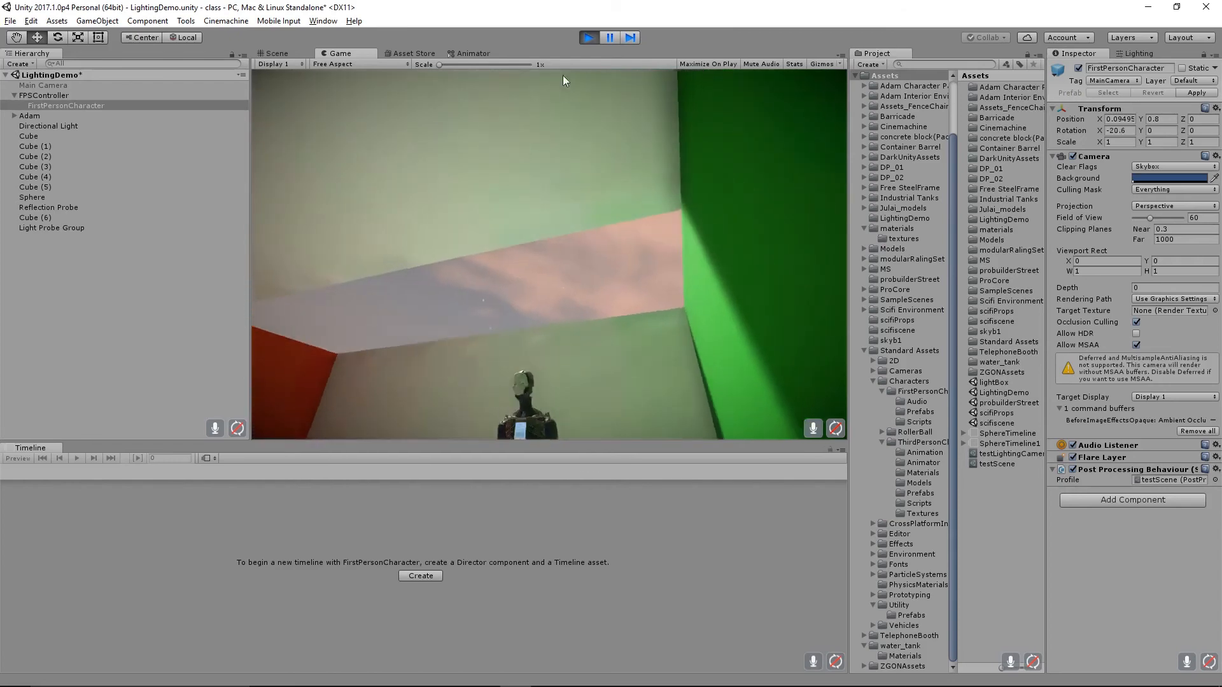
left_click(589, 37)
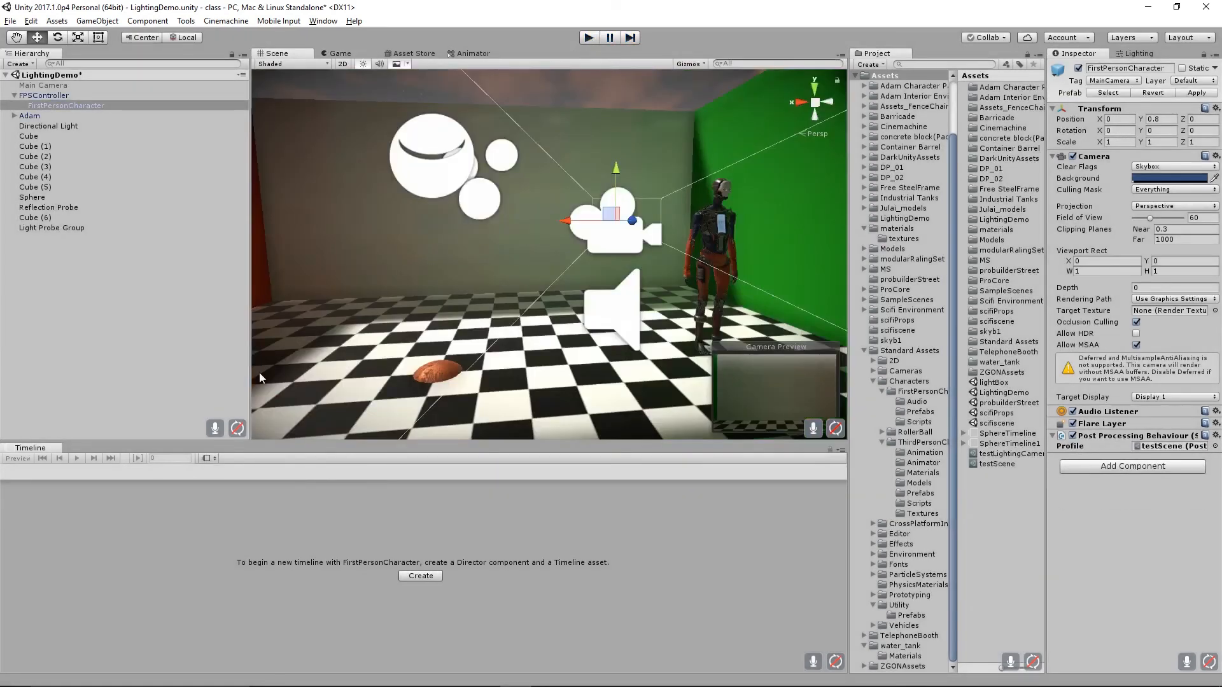